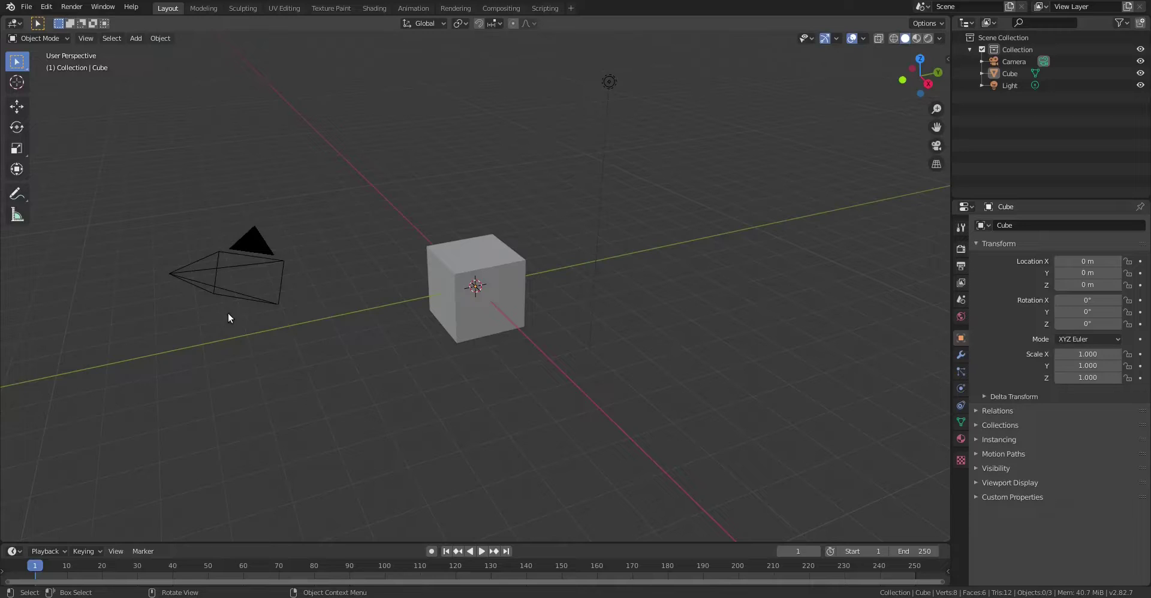
Delete the default camera, cube and light from the scene.
{"action": "middle_click_drag", "start_coordinate": [331, 189], "coordinate": [438, 209]}
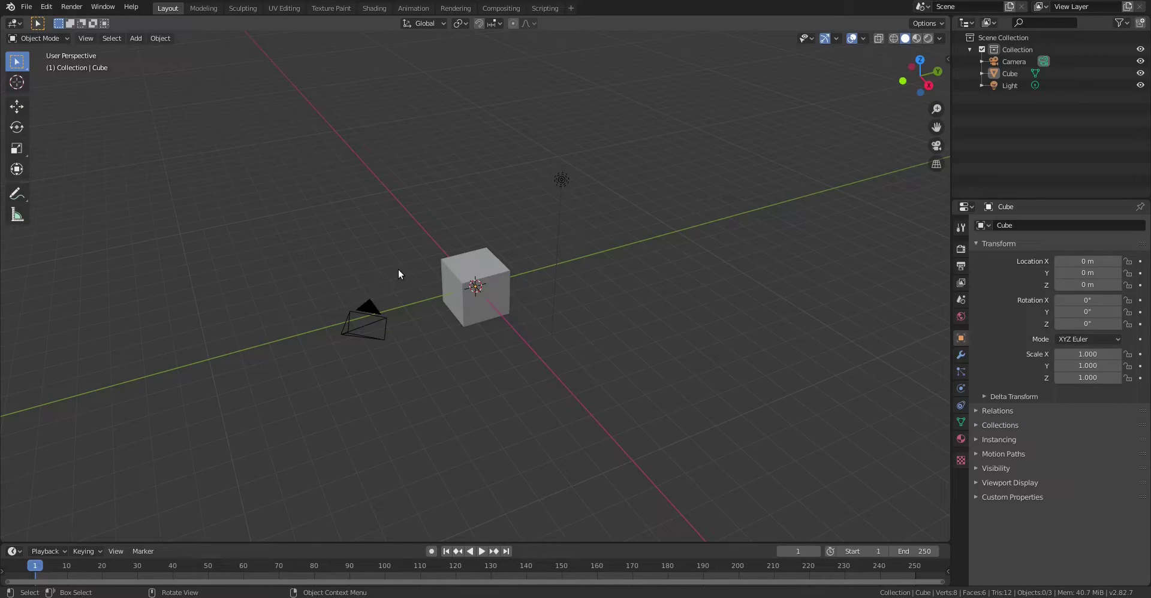
{"action": "middle_click_drag", "start_coordinate": [398, 271], "coordinate": [510, 175]}
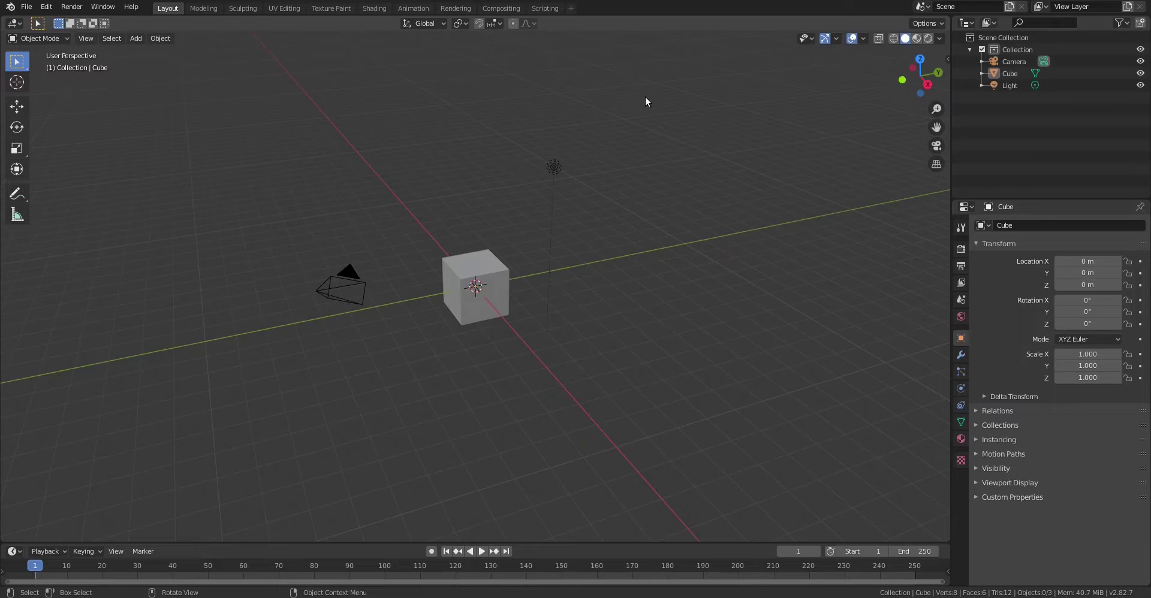
{"action": "left_click_drag", "start_coordinate": [651, 104], "coordinate": [149, 468]}
{"action": "key", "text": "Delete"}
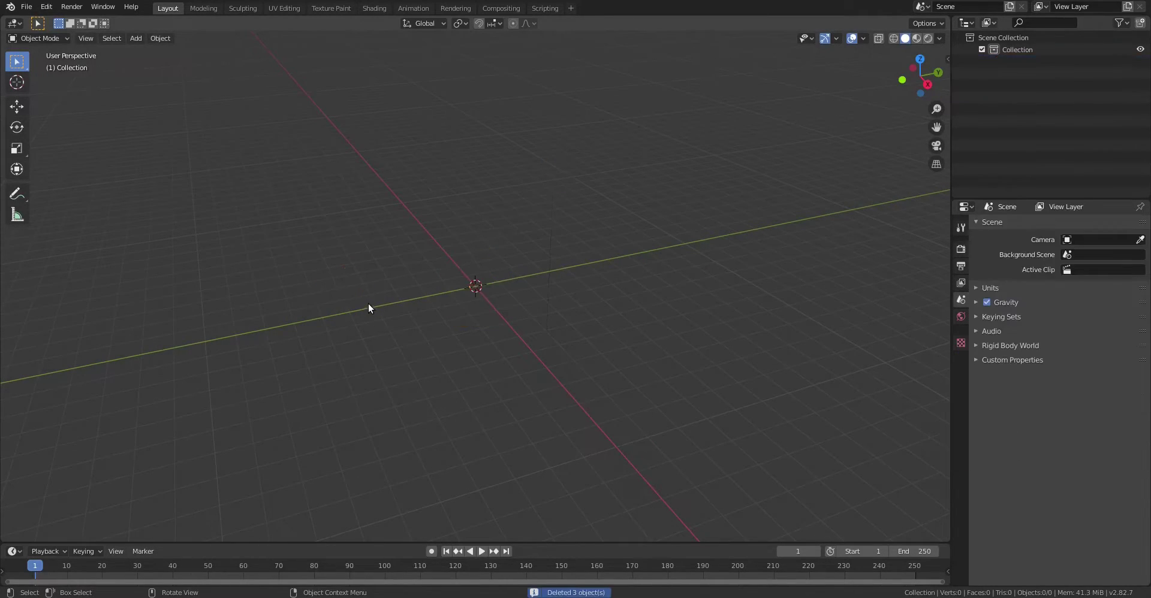
Start linking from another blend file and browse up to the Assets/Character folder.
{"action": "left_click", "coordinate": [26, 7]}
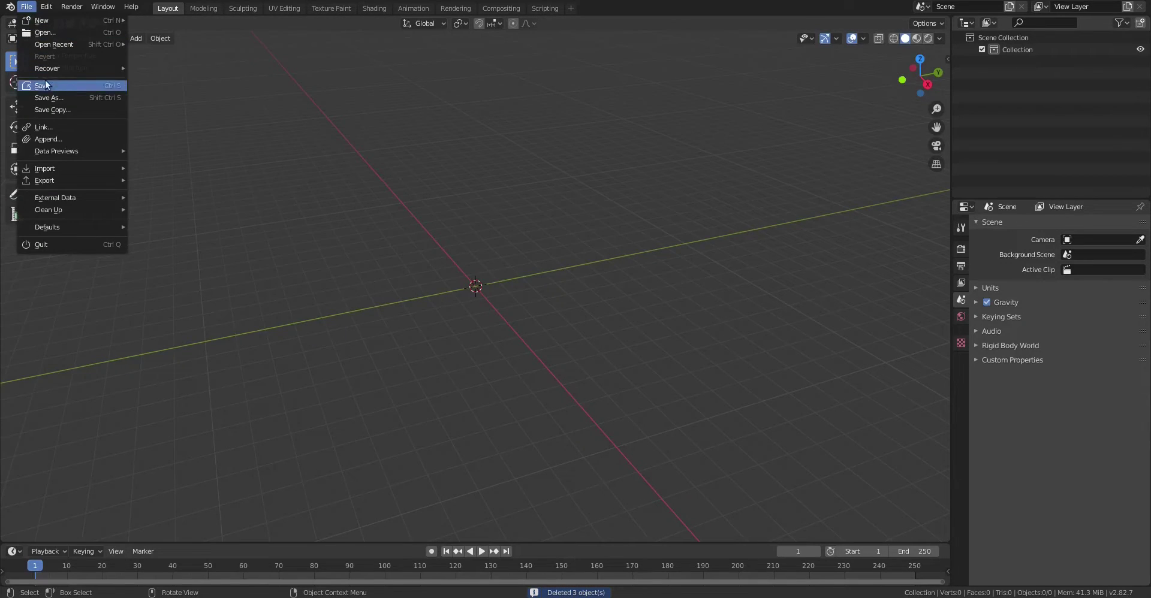
{"action": "left_click", "coordinate": [52, 129]}
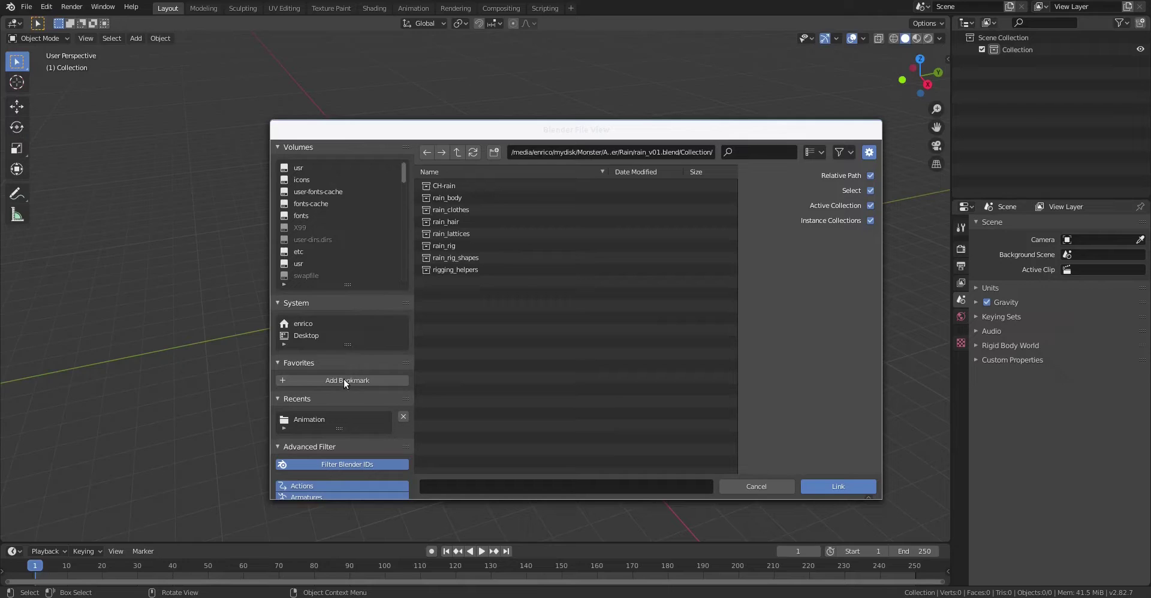
{"action": "left_click", "coordinate": [459, 153]}
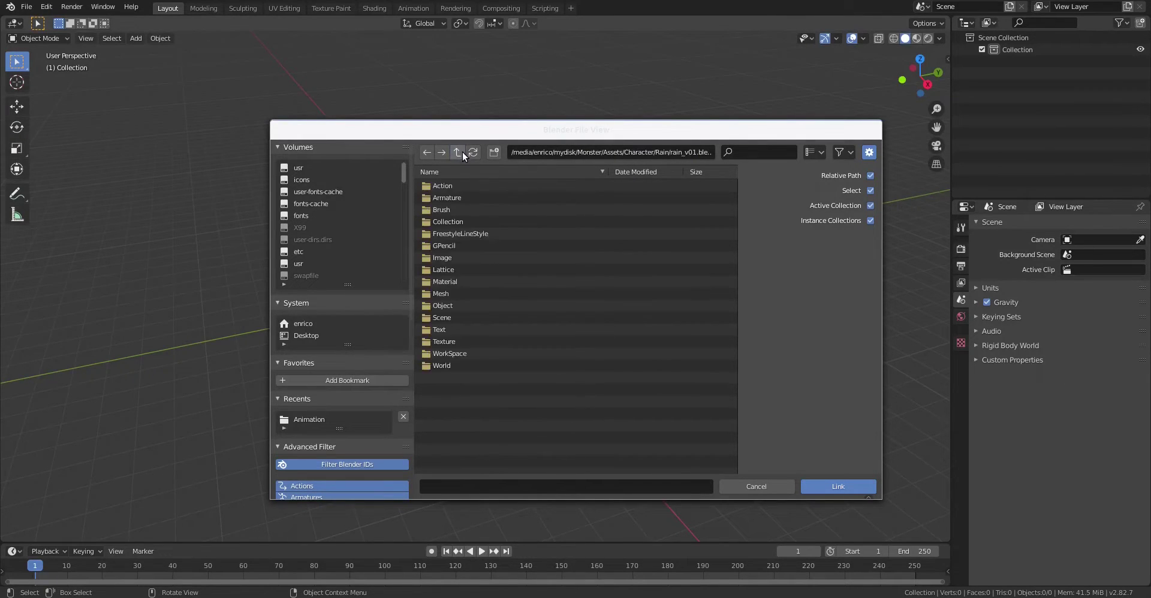
{"action": "left_click", "coordinate": [459, 153]}
{"action": "left_click", "coordinate": [459, 152]}
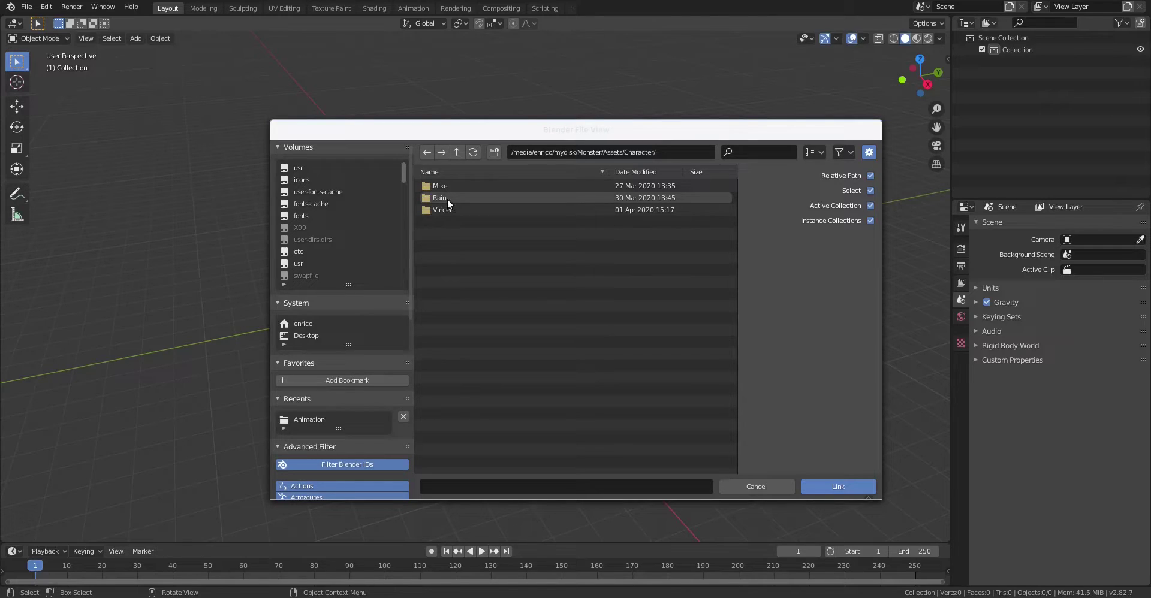
Link all the collections from rain_v01.blend in the Rain folder into the scene.
{"action": "double_click", "coordinate": [446, 198]}
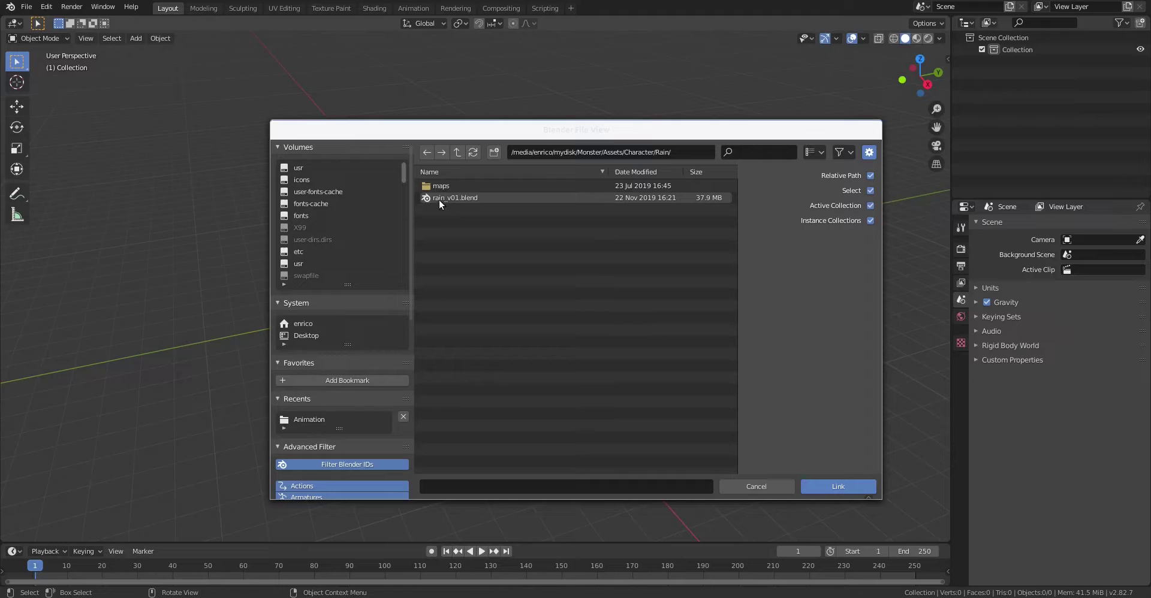
{"action": "double_click", "coordinate": [440, 198]}
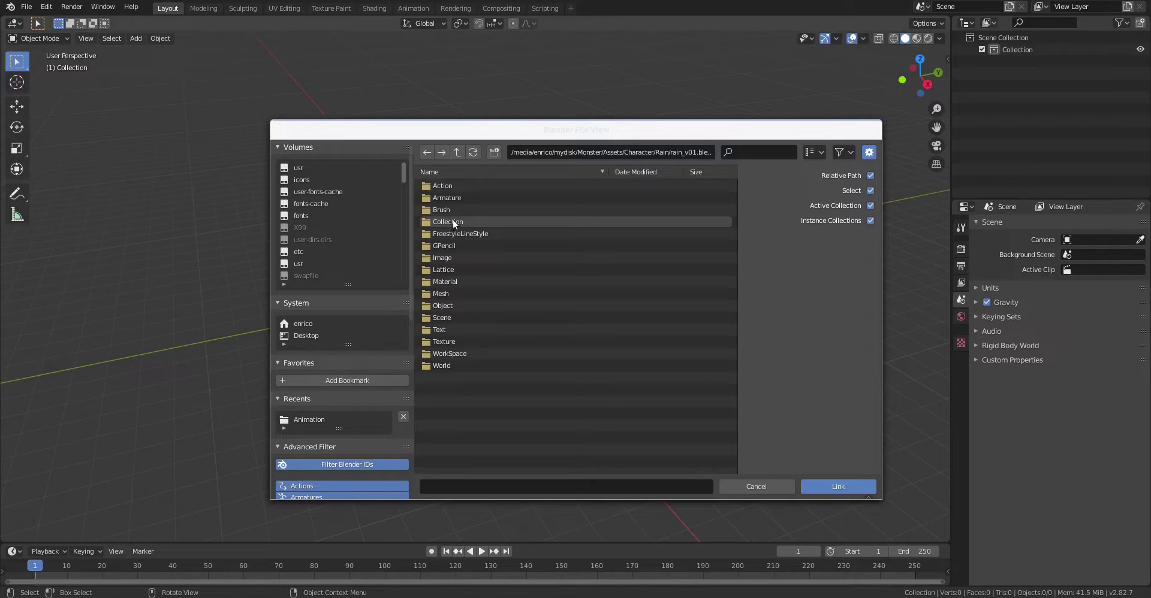
{"action": "double_click", "coordinate": [454, 221]}
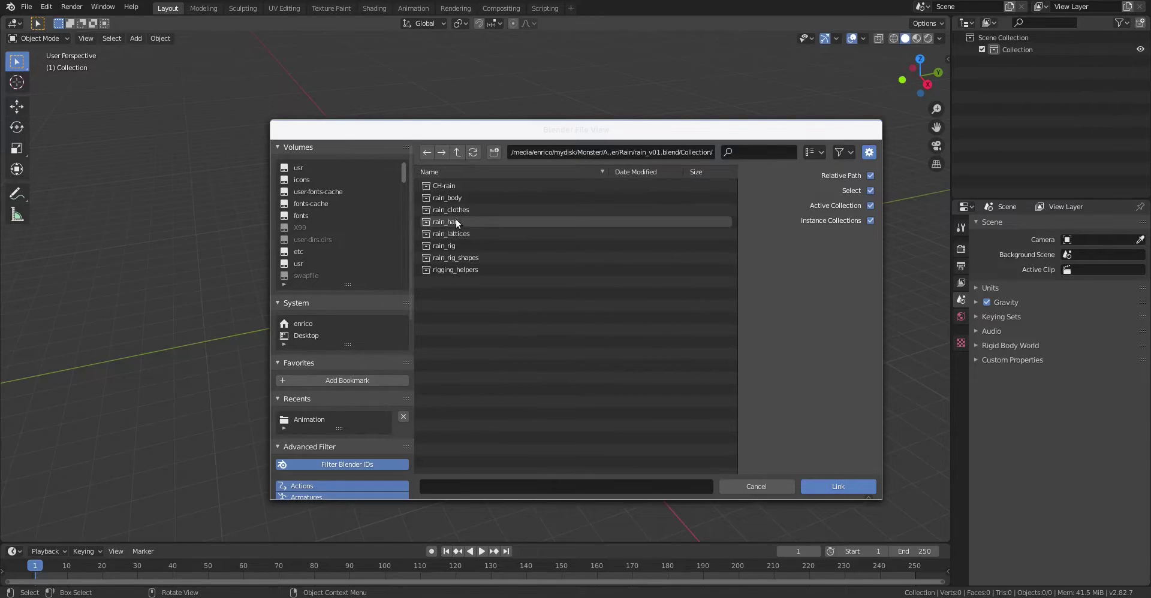
{"action": "key", "text": "a"}
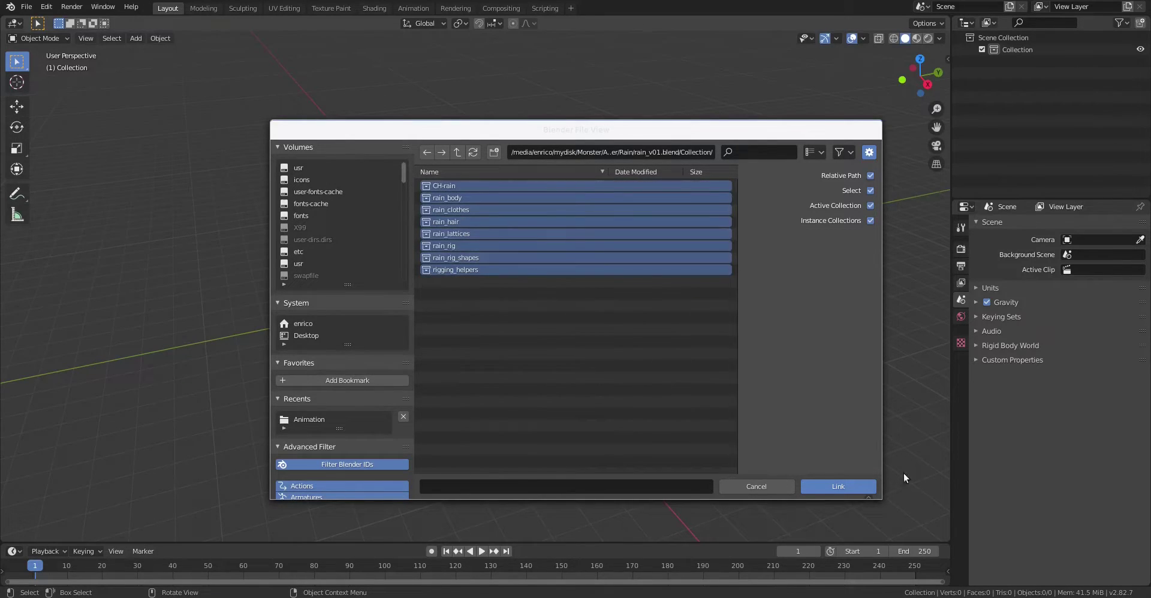
{"action": "left_click", "coordinate": [863, 485]}
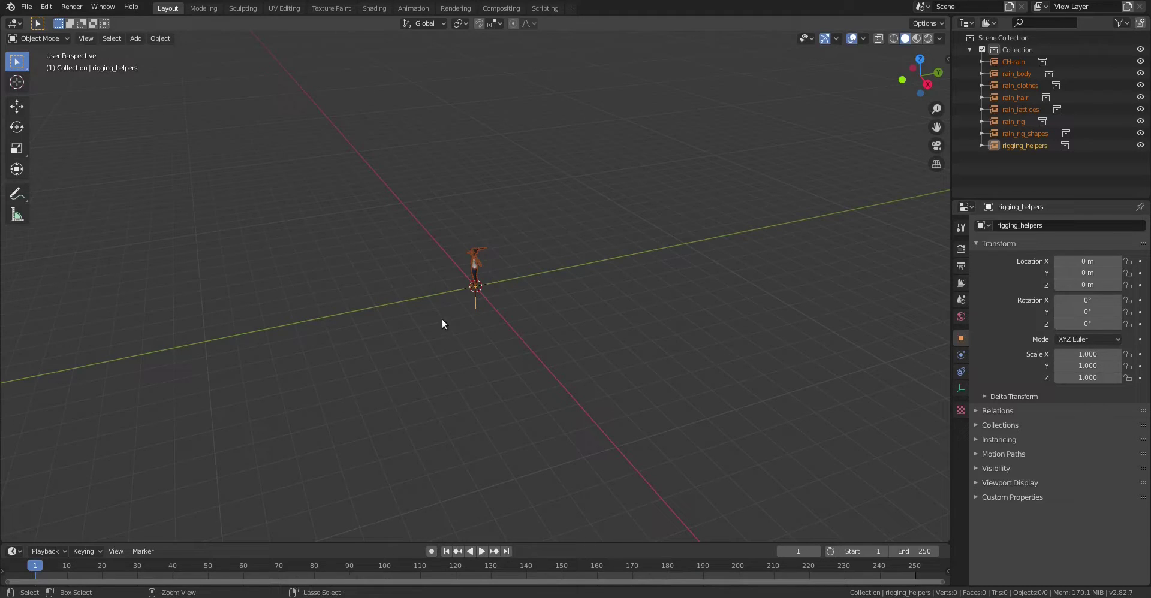
Move the CH-rain instance away from the origin to about X -0.49, Y -0.53, Z -0.02 m.
{"action": "scroll", "coordinate": [545, 223], "scroll_direction": "up", "scroll_amount": 5}
{"action": "scroll", "coordinate": [543, 224], "scroll_direction": "up", "scroll_amount": 3}
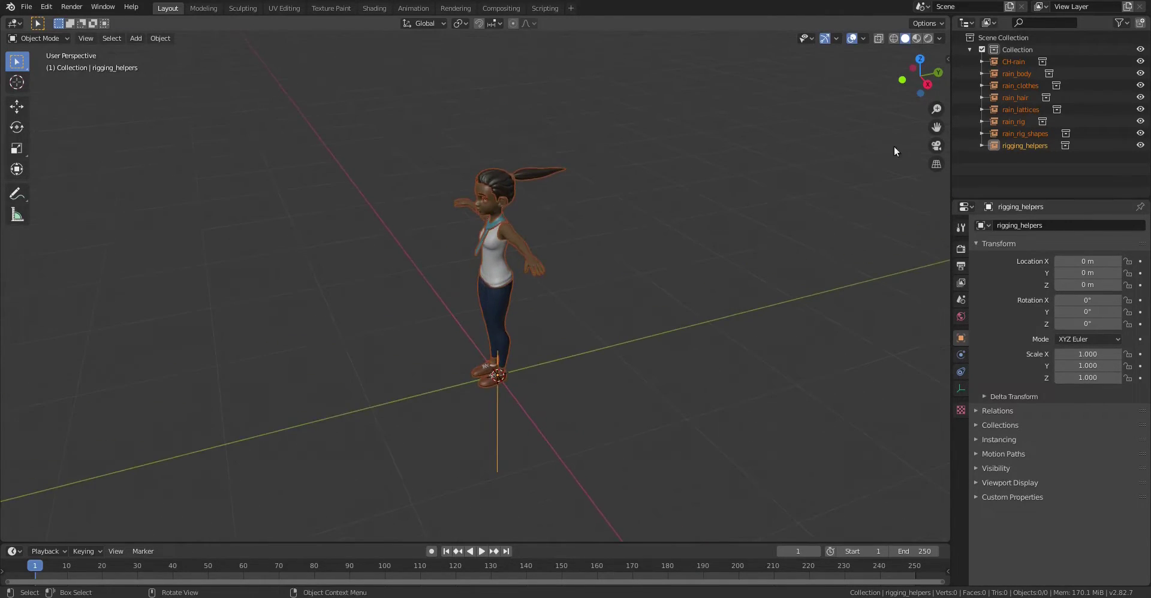
{"action": "scroll", "coordinate": [629, 245], "scroll_direction": "up", "scroll_amount": 2}
{"action": "middle_click_drag", "start_coordinate": [632, 240], "coordinate": [748, 177]}
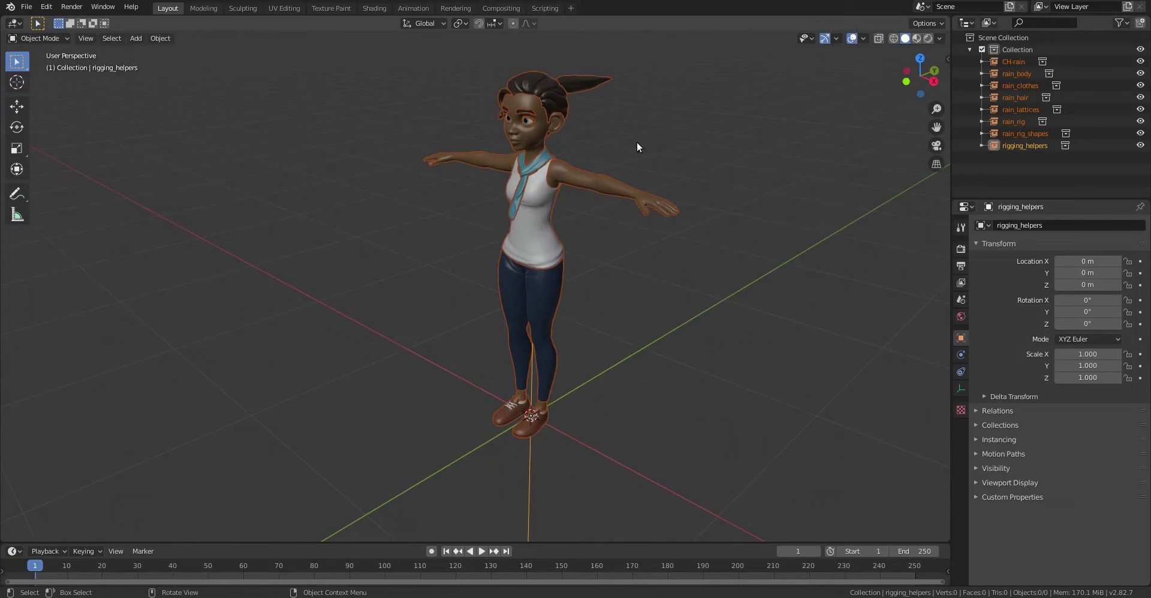
{"action": "left_click", "coordinate": [1013, 61]}
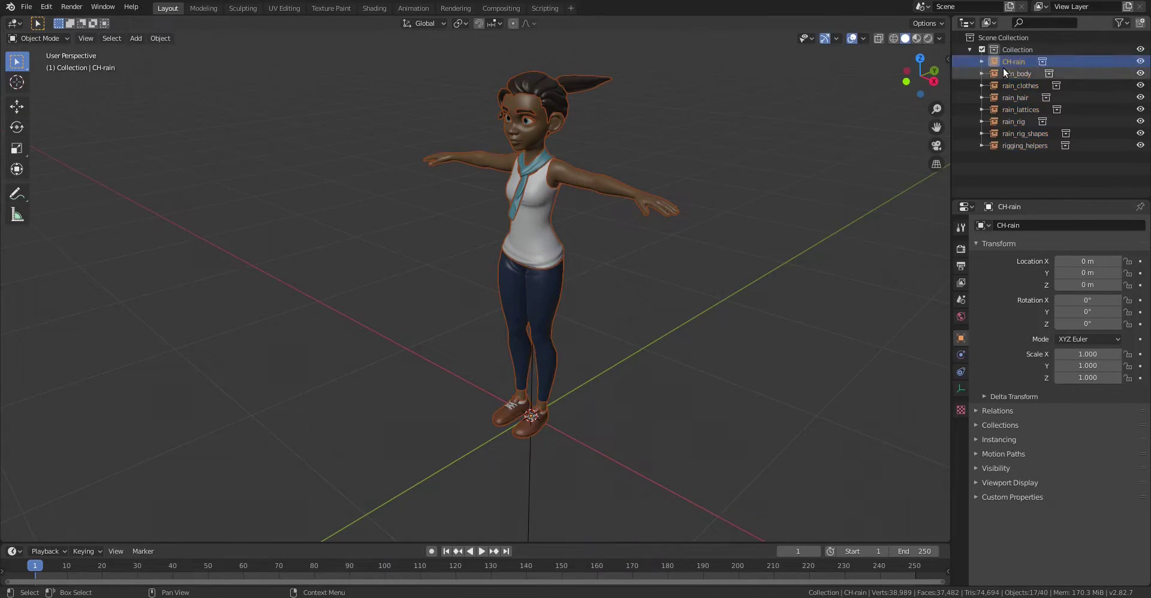
{"action": "key", "text": "shift+d"}
{"action": "left_click", "coordinate": [504, 192]}
Move rain_body to about X 0.64, Y 0.81, Z 0.22 m and rain_clothes to about X 0.28, Y 0.52, Z 0.37 m.
{"action": "left_click", "coordinate": [1019, 74]}
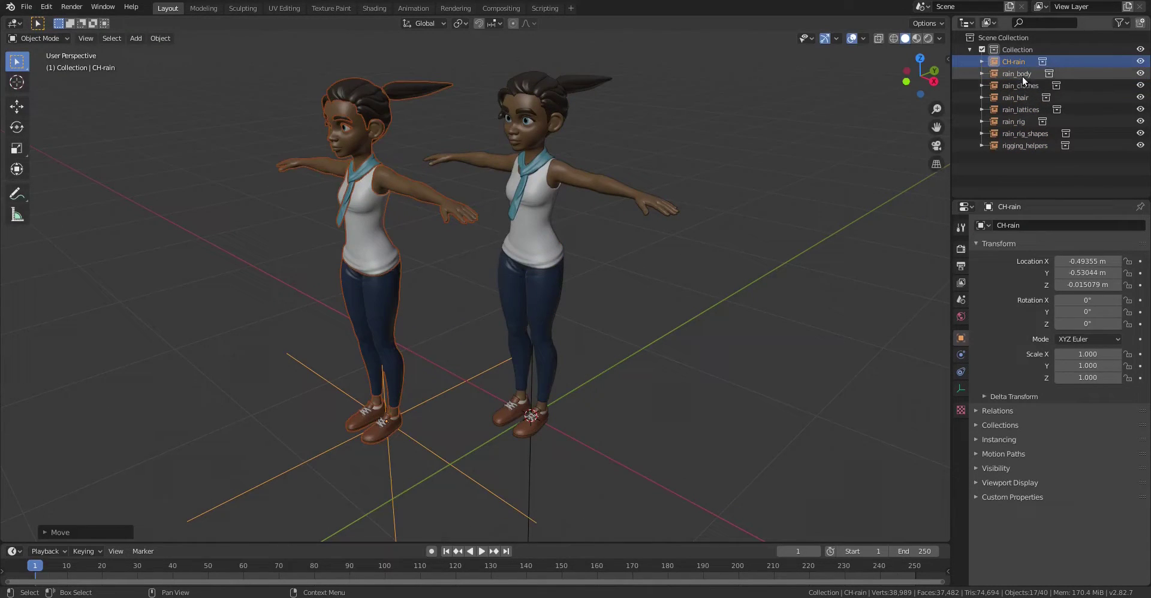
{"action": "key", "text": "g"}
{"action": "left_click", "coordinate": [707, 213]}
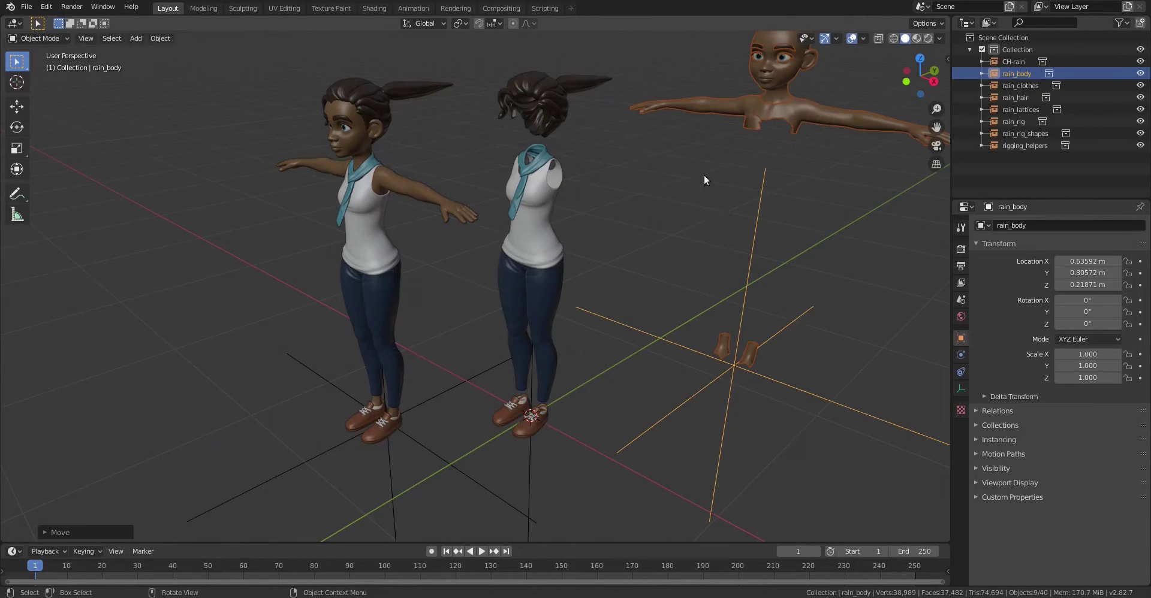
{"action": "left_click", "coordinate": [1019, 85]}
{"action": "key", "text": "g"}
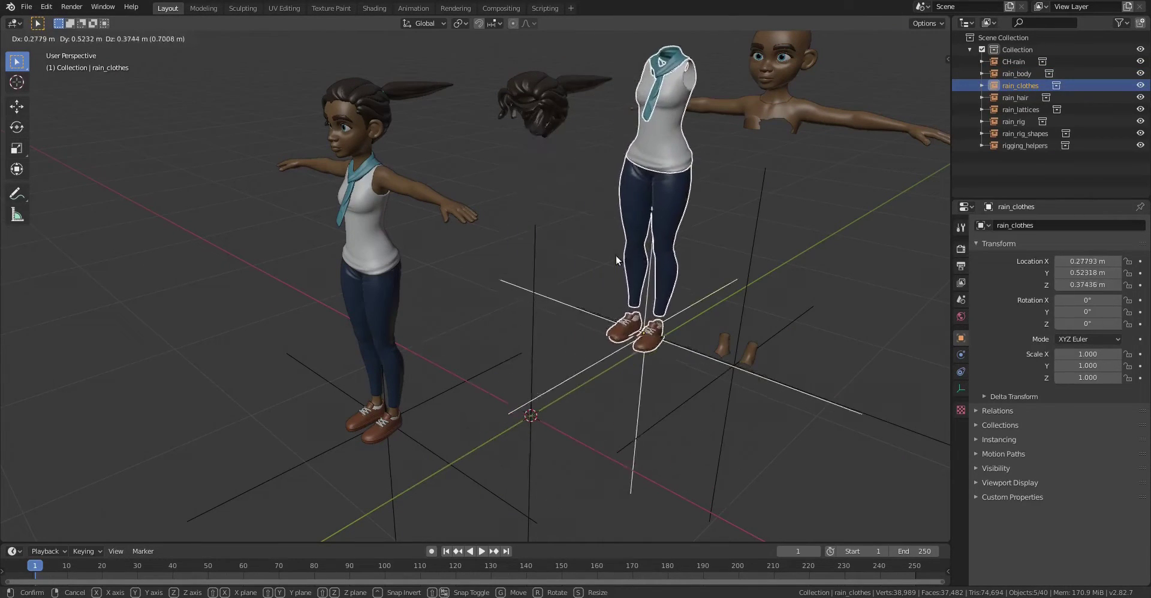
{"action": "left_click", "coordinate": [617, 255]}
Move rain_hair to about X -0.03, Y -0.13, Z -0.16 m and rain_lattices to about X 0.18, Y 0.30, Z 0.18 m.
{"action": "left_click", "coordinate": [1015, 98]}
{"action": "key", "text": "g"}
{"action": "left_click", "coordinate": [790, 193]}
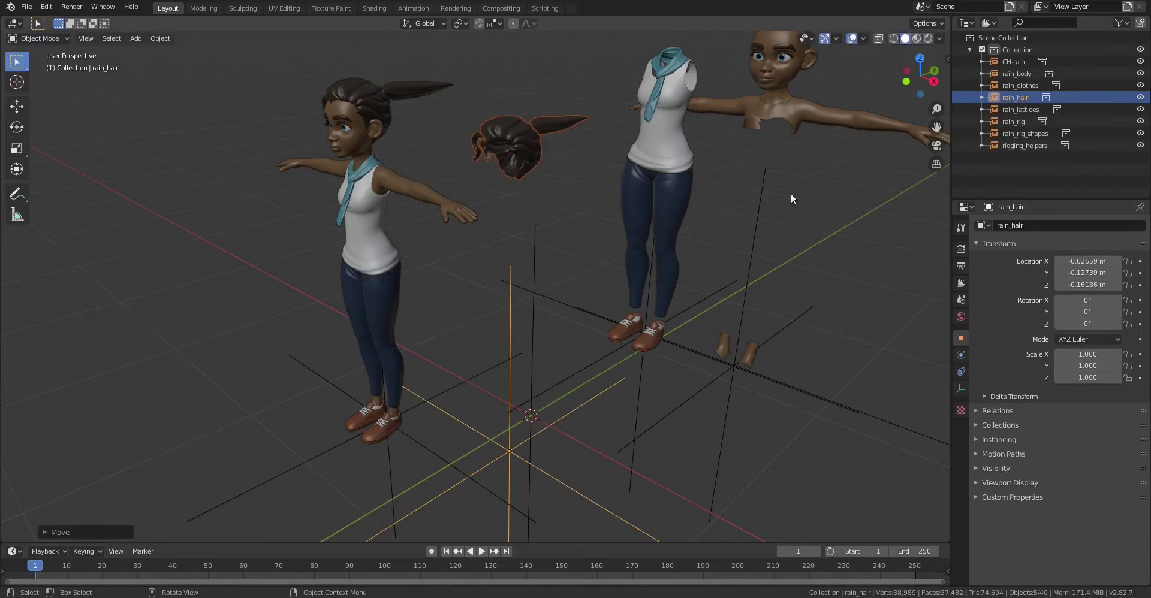
{"action": "left_click", "coordinate": [1020, 109]}
{"action": "key", "text": "g"}
{"action": "left_click", "coordinate": [882, 155]}
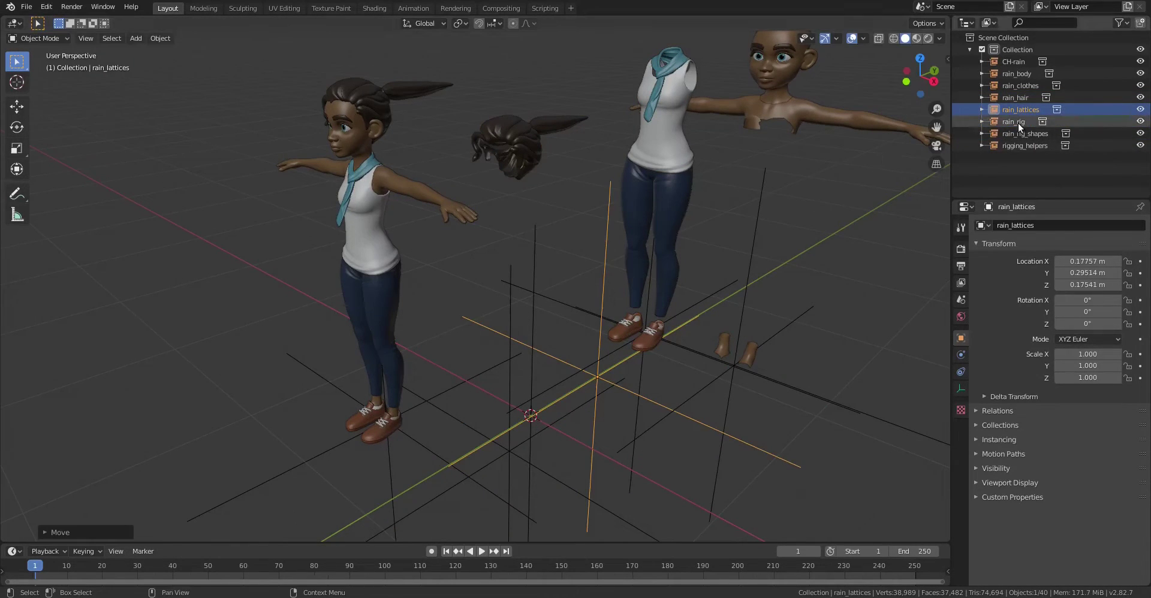
Move the rain_rig, rain_rig_shapes and rigging_helpers instances away from the origin, placing rigging_helpers at about X 0.47, Y 0.44, Z -0.08 m.
{"action": "left_click", "coordinate": [1018, 124]}
{"action": "key", "text": "g"}
{"action": "left_click", "coordinate": [879, 184]}
{"action": "left_click", "coordinate": [1016, 134]}
{"action": "key", "text": "g"}
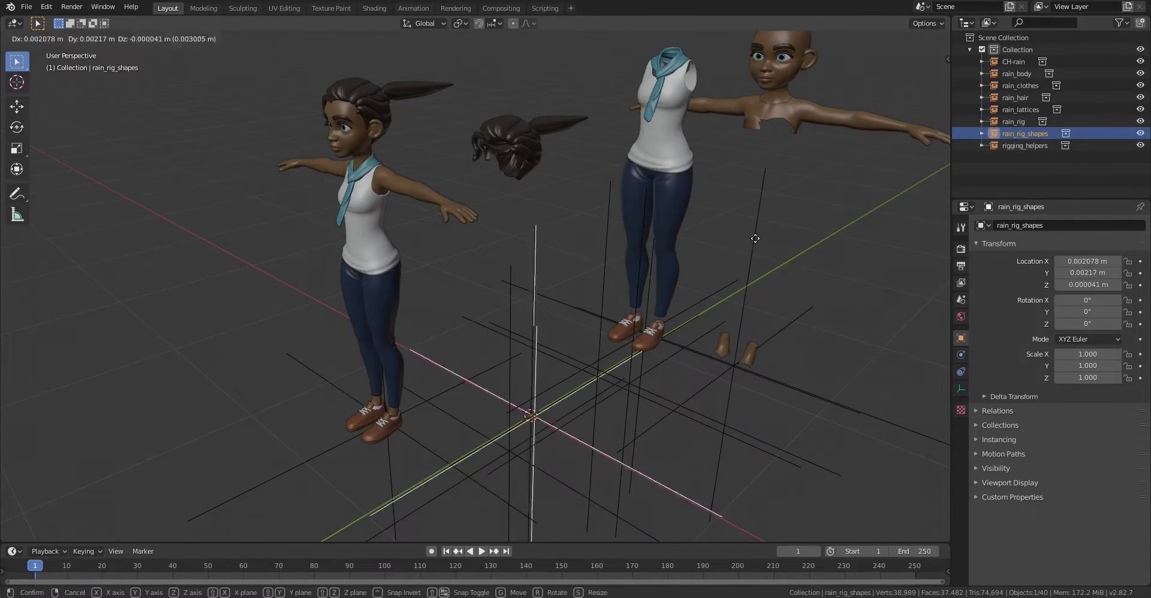
{"action": "left_click", "coordinate": [869, 189]}
{"action": "left_click", "coordinate": [1025, 145]}
{"action": "key", "text": "g"}
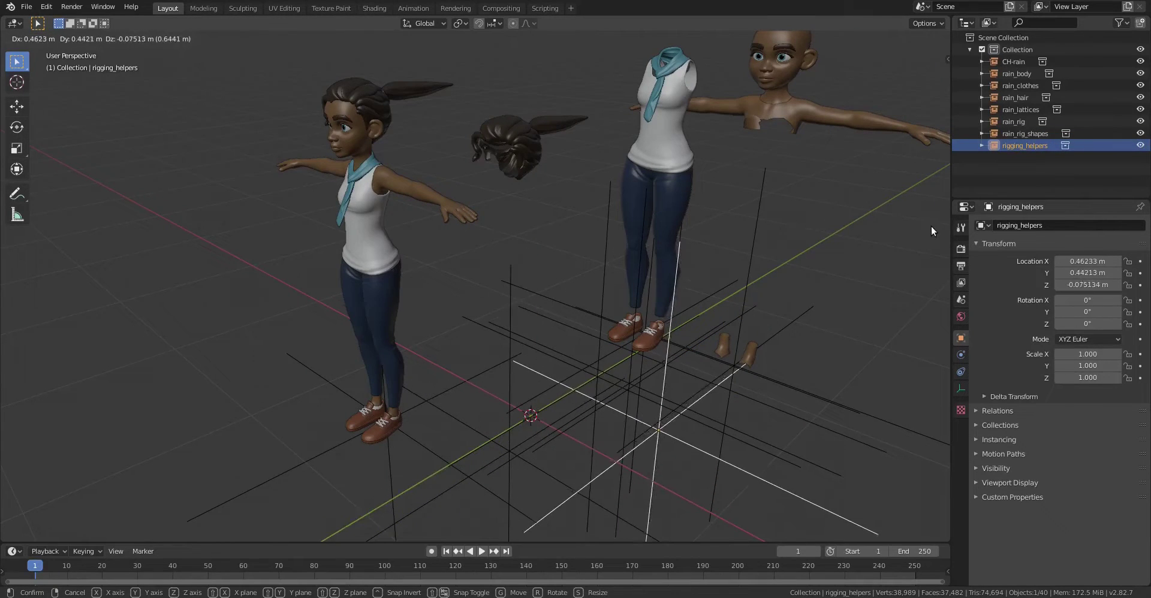
{"action": "left_click", "coordinate": [931, 228]}
{"action": "middle_click_drag", "start_coordinate": [701, 229], "coordinate": [505, 204]}
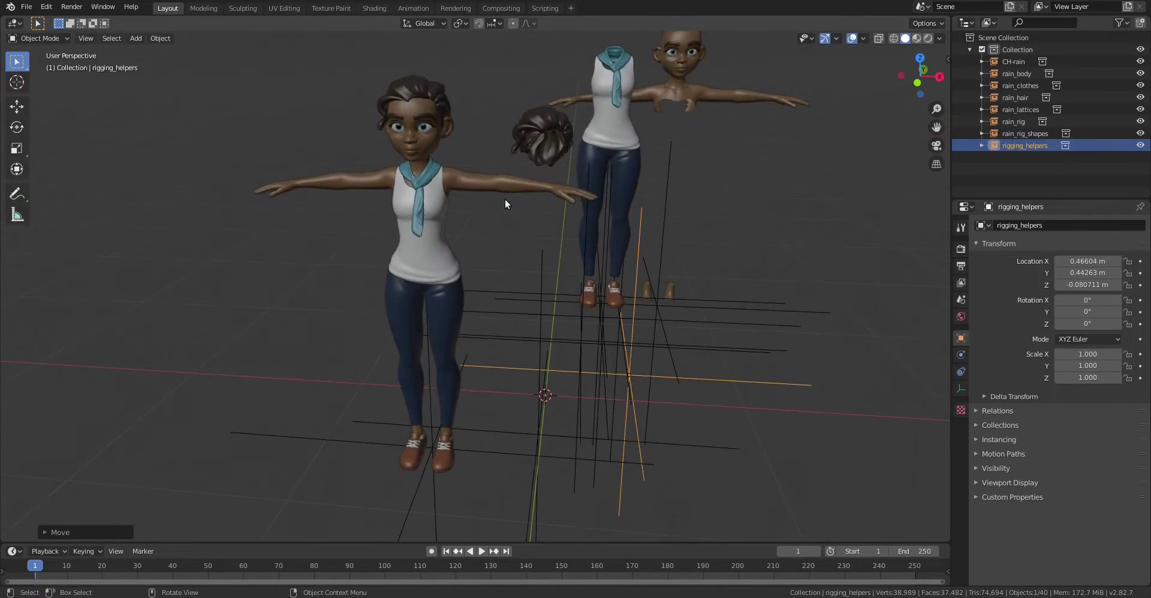
{"action": "left_click", "coordinate": [442, 185]}
{"action": "key", "text": "g"}
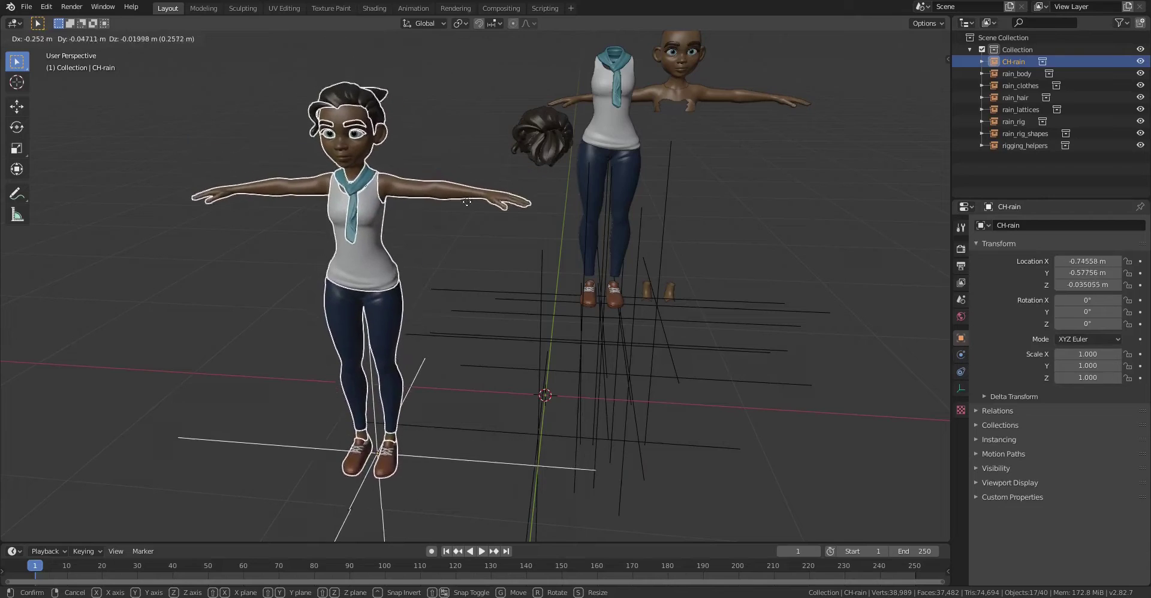
{"action": "right_click", "coordinate": [486, 192]}
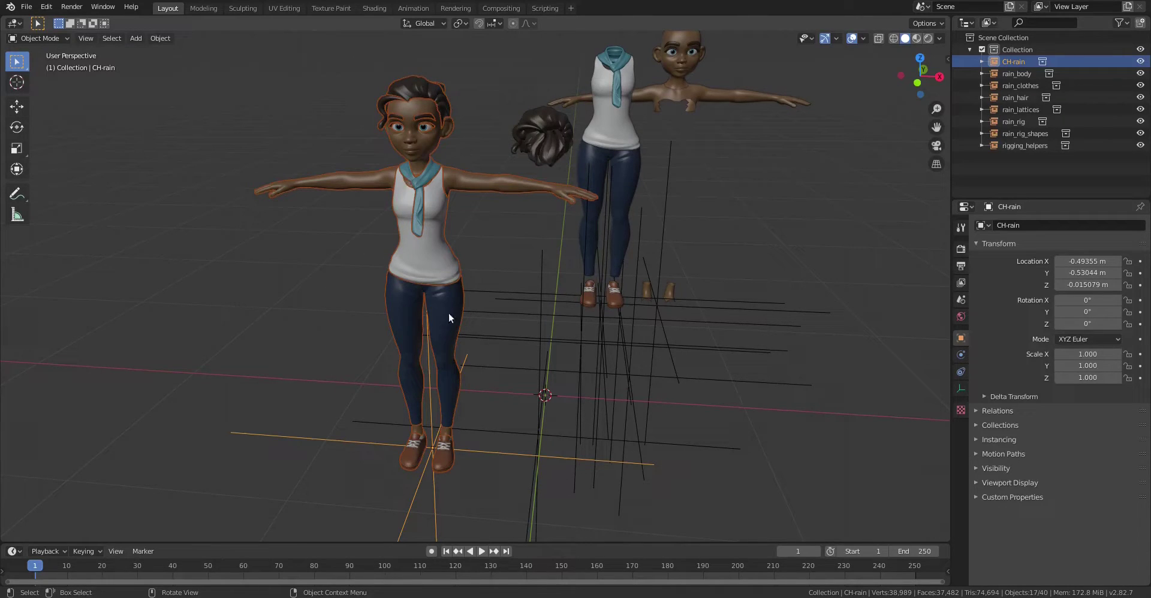
{"action": "middle_click_drag", "start_coordinate": [477, 276], "coordinate": [500, 247]}
{"action": "key", "text": "g"}
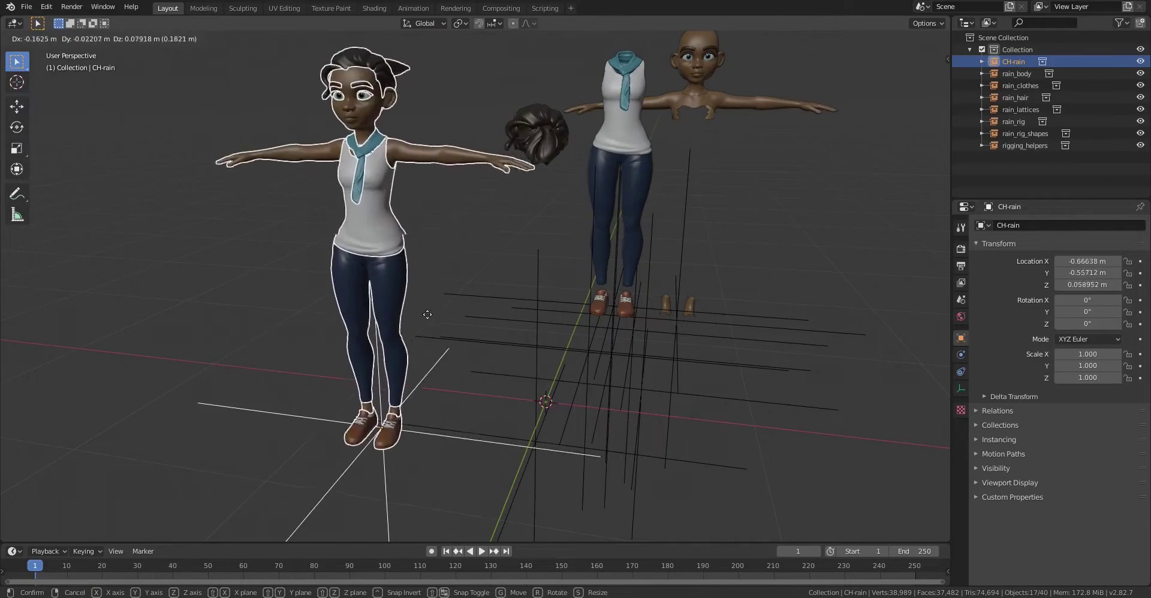
{"action": "right_click", "coordinate": [413, 257]}
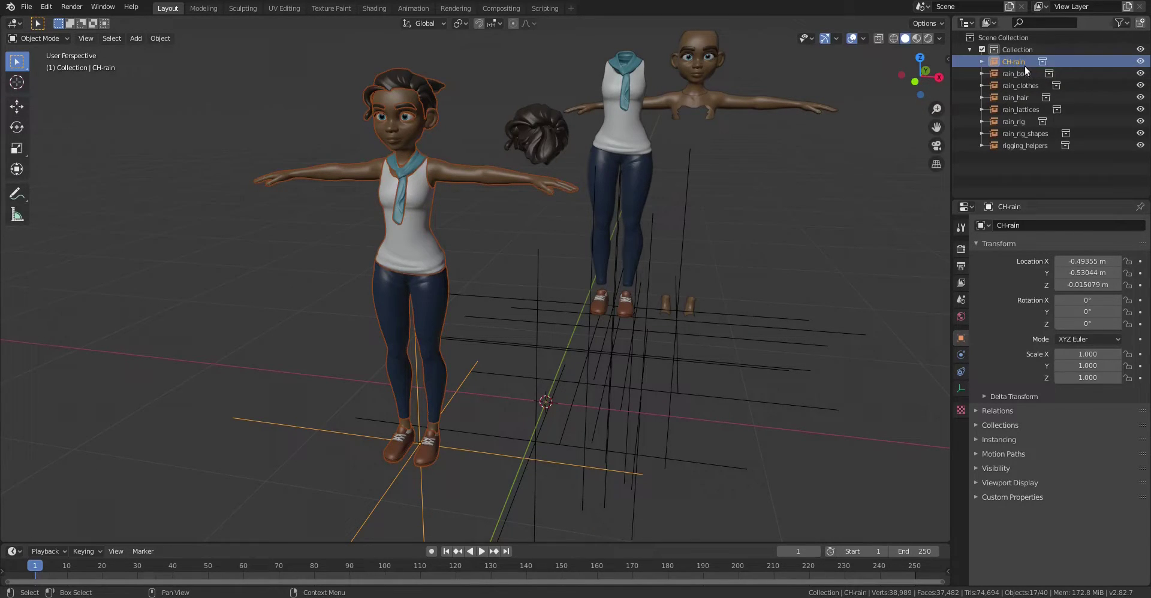
Start a new General file without saving the current scene.
{"action": "left_click", "coordinate": [26, 7]}
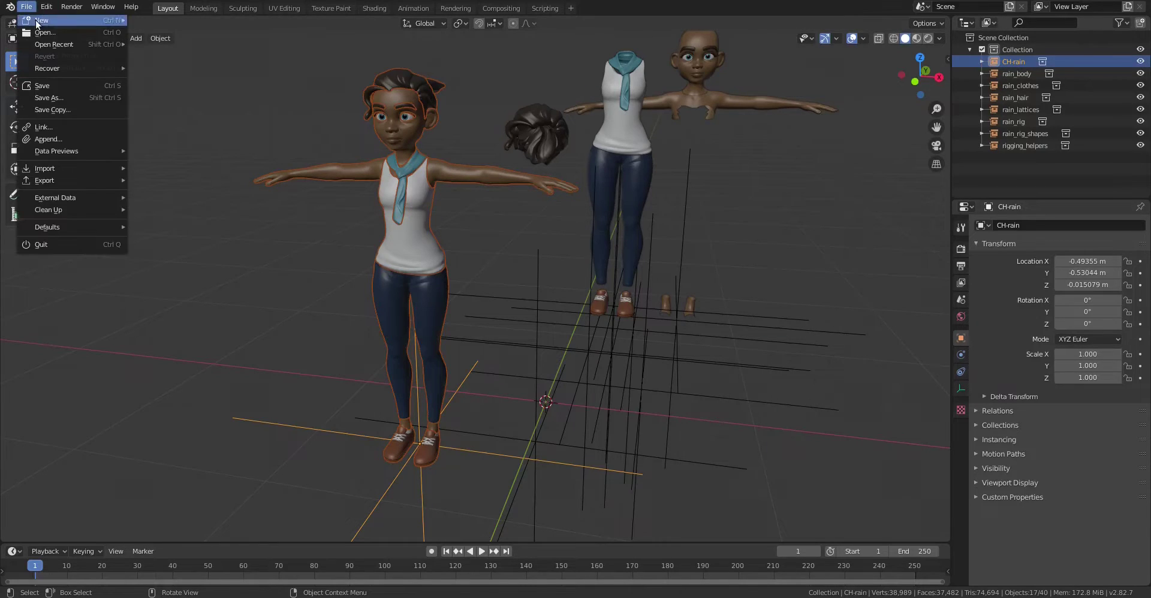
{"action": "mouse_move", "coordinate": [108, 23]}
{"action": "left_click", "coordinate": [150, 24]}
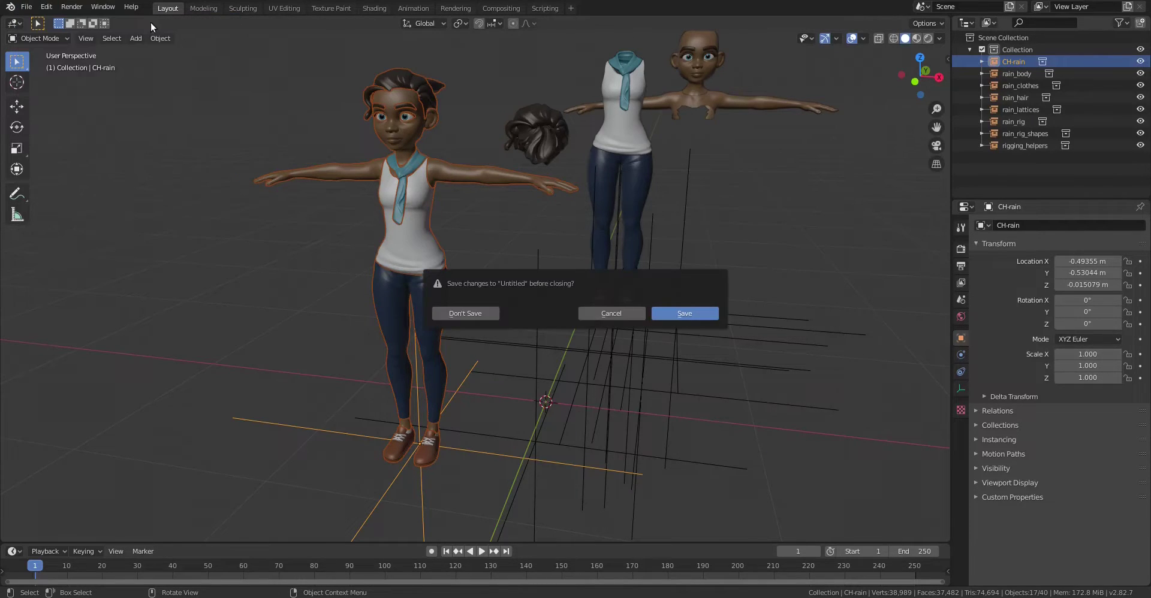
{"action": "left_click", "coordinate": [460, 310]}
Delete the default cube and light, keeping the camera.
{"action": "key", "text": "a"}
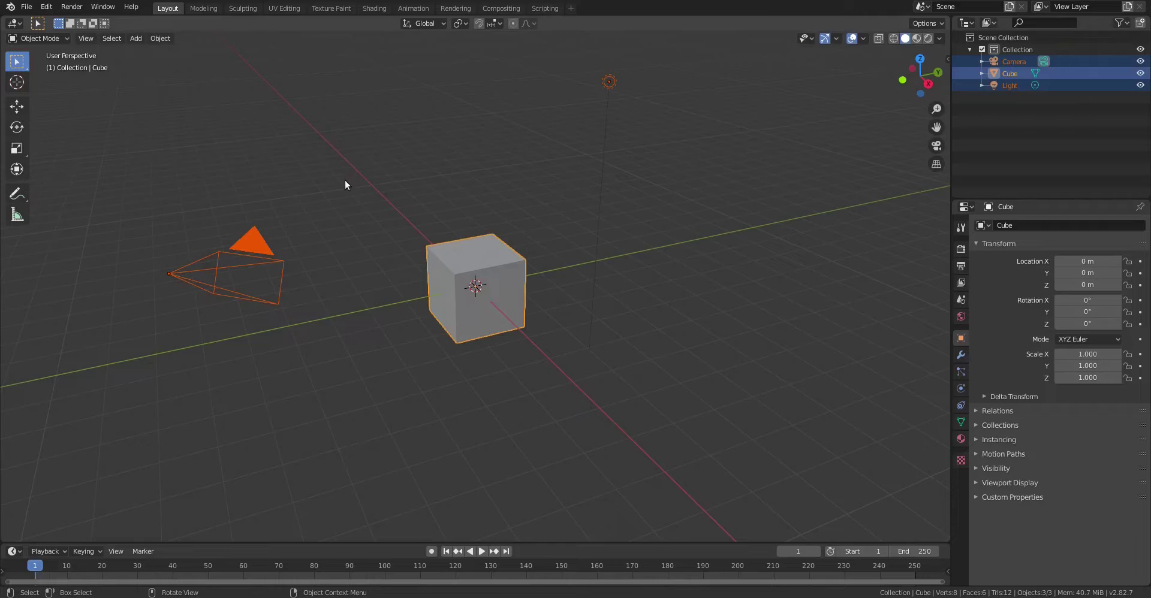
{"action": "left_click", "coordinate": [667, 150]}
{"action": "left_click_drag", "start_coordinate": [676, 55], "coordinate": [424, 358]}
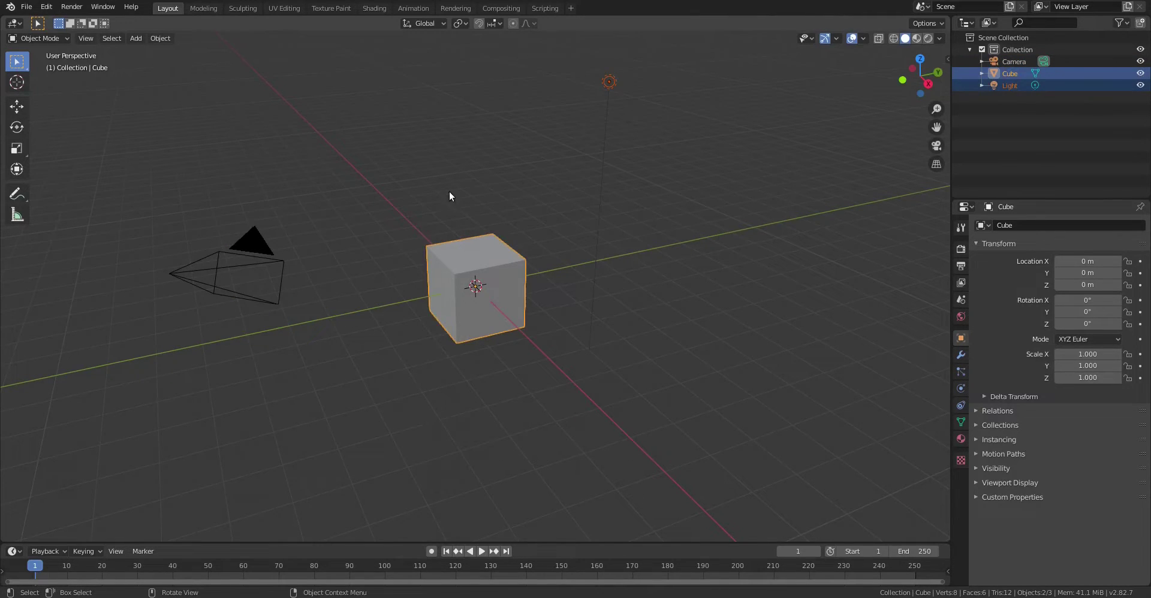
{"action": "key", "text": "Delete"}
Link only the CH-rain collection from rain_v01.blend into the scene.
{"action": "left_click", "coordinate": [27, 7]}
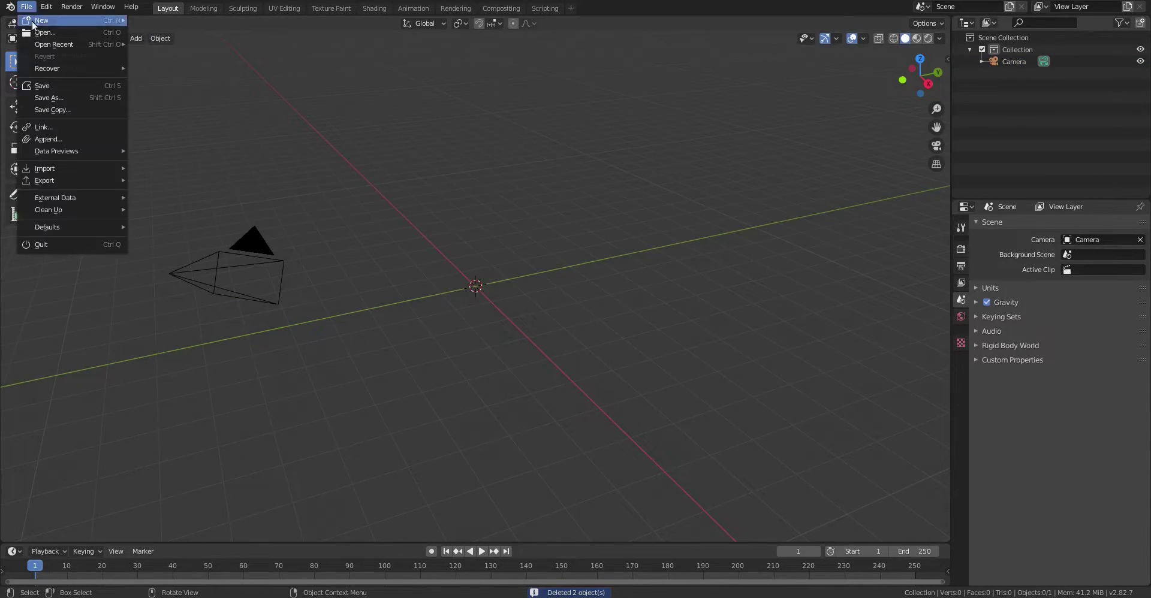
{"action": "left_click", "coordinate": [56, 126]}
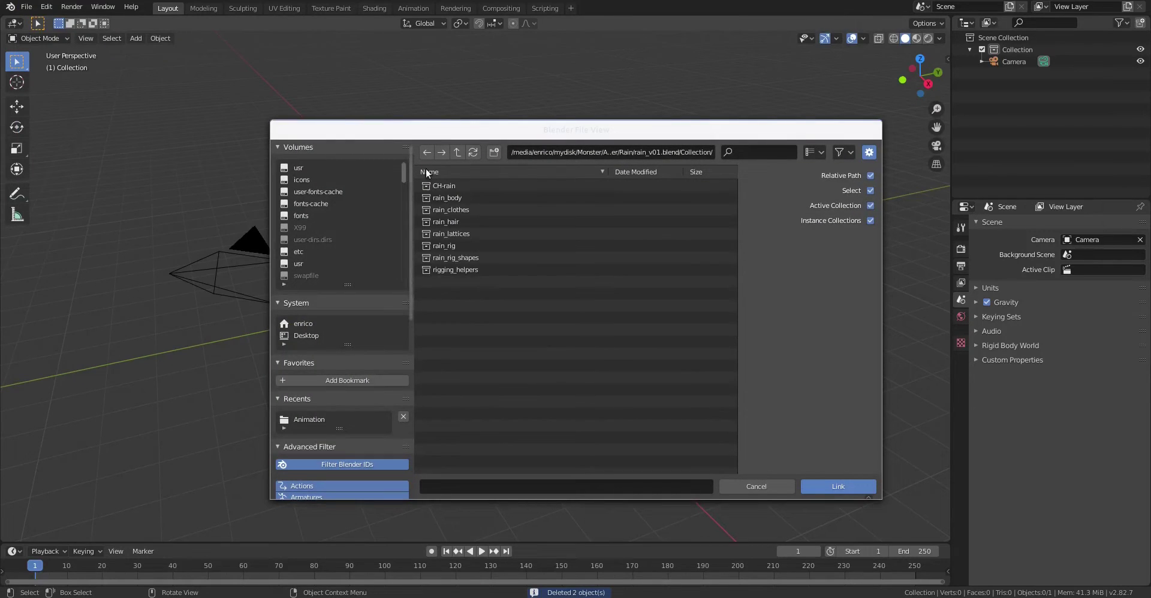
{"action": "double_click", "coordinate": [454, 185]}
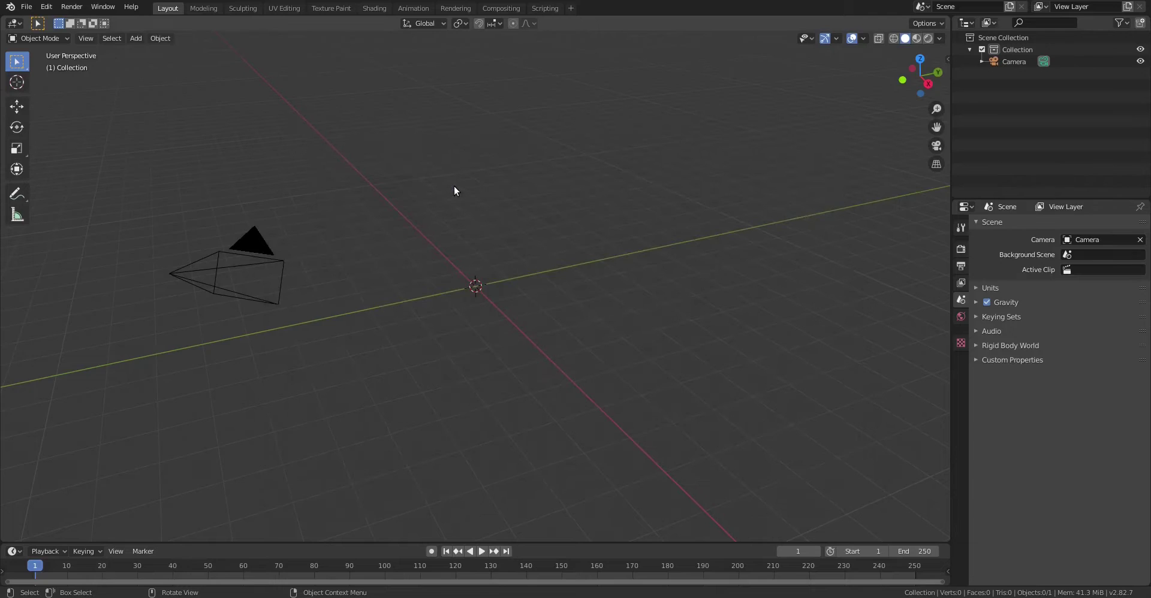
Examine the linked Rain character from several angles, ending with a full front view of the CH-rain instance.
{"action": "middle_click_drag", "start_coordinate": [444, 174], "coordinate": [570, 168]}
{"action": "middle_click_drag", "start_coordinate": [585, 180], "coordinate": [450, 241]}
{"action": "left_click", "coordinate": [542, 240]}
{"action": "left_click", "coordinate": [465, 268]}
{"action": "middle_click_drag", "start_coordinate": [493, 278], "coordinate": [523, 353], "text": "shift"}
{"action": "middle_click_drag", "start_coordinate": [523, 353], "coordinate": [583, 232], "text": "ctrl"}
{"action": "left_click", "coordinate": [575, 254]}
{"action": "left_click", "coordinate": [534, 220]}
{"action": "middle_click_drag", "start_coordinate": [577, 191], "coordinate": [543, 202]}
{"action": "middle_click_drag", "start_coordinate": [559, 207], "coordinate": [469, 356], "text": "shift"}
Try to move and rotate the linked CH-rain instance as a whole.
{"action": "scroll", "coordinate": [585, 197], "scroll_direction": "down", "scroll_amount": 5}
{"action": "key", "text": "r"}
{"action": "key", "text": "y"}
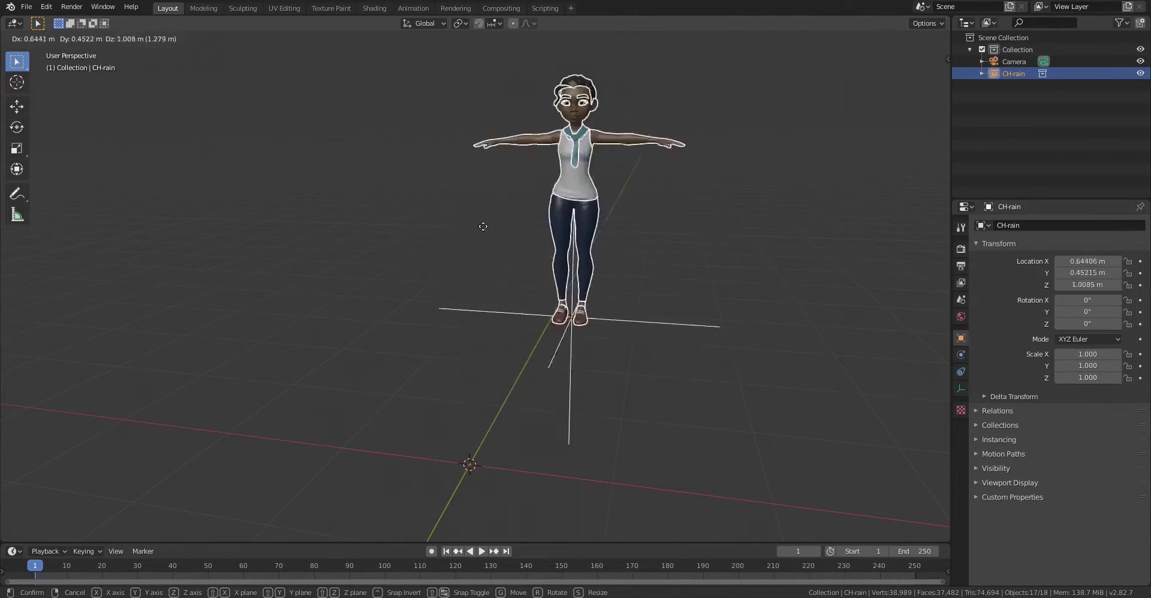
{"action": "key", "text": "z"}
{"action": "right_click", "coordinate": [480, 358]}
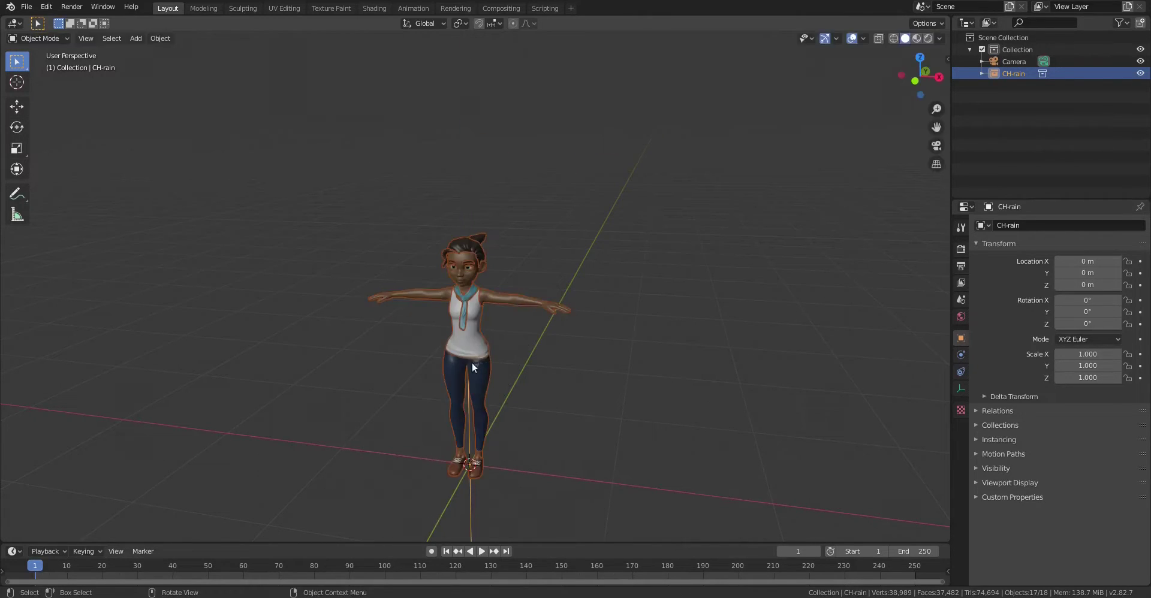
{"action": "key", "text": "g"}
{"action": "right_click", "coordinate": [523, 288]}
{"action": "key", "text": "r"}
{"action": "right_click", "coordinate": [584, 286]}
{"action": "middle_click_drag", "start_coordinate": [578, 273], "coordinate": [528, 277]}
{"action": "key", "text": "r"}
{"action": "key", "text": "Escape"}
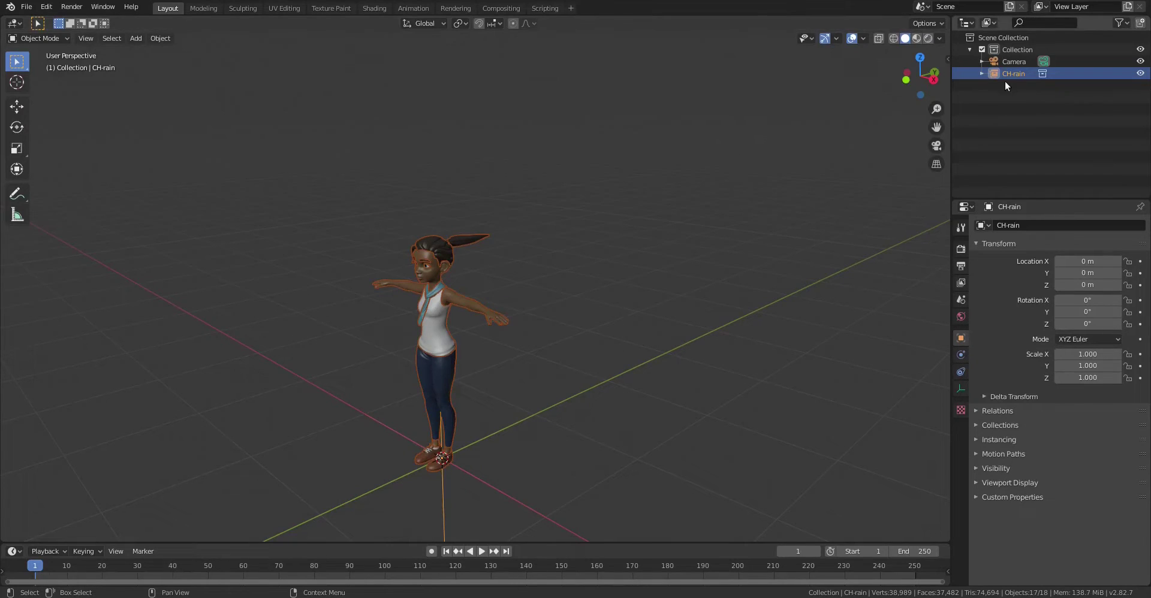
Check what CH-rain contains in the scene hierarchy and examine the character's upper body up close.
{"action": "left_click", "coordinate": [983, 72]}
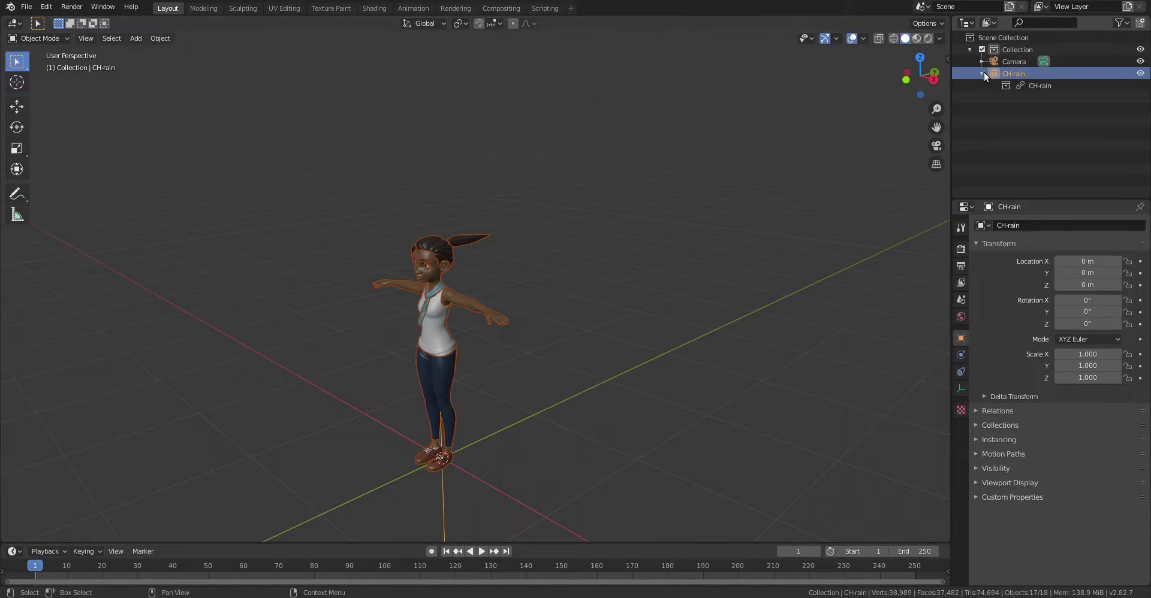
{"action": "left_click", "coordinate": [983, 73]}
{"action": "middle_click_drag", "start_coordinate": [437, 261], "coordinate": [443, 334]}
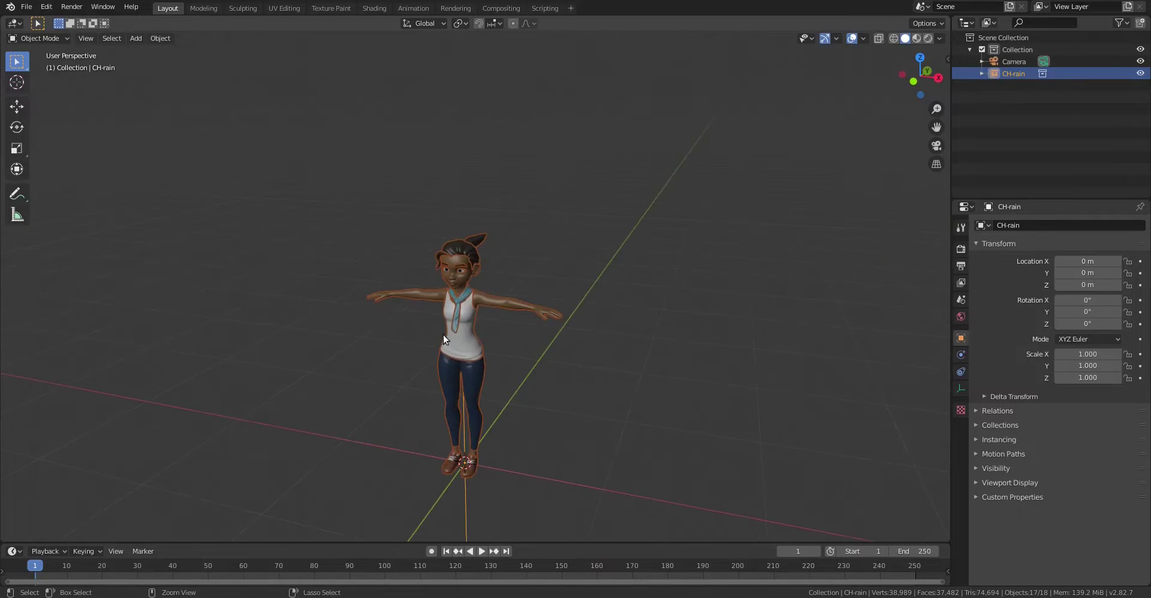
{"action": "scroll", "coordinate": [443, 335], "scroll_direction": "up", "scroll_amount": 4}
{"action": "middle_click_drag", "start_coordinate": [475, 248], "coordinate": [411, 238]}
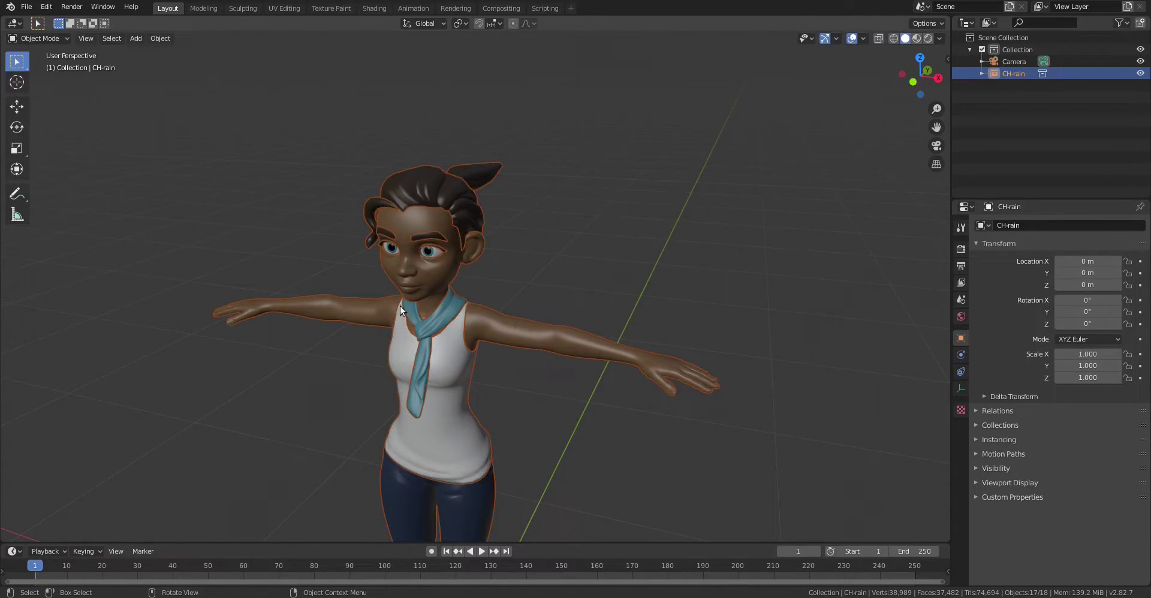
{"action": "middle_click_drag", "start_coordinate": [401, 306], "coordinate": [481, 248]}
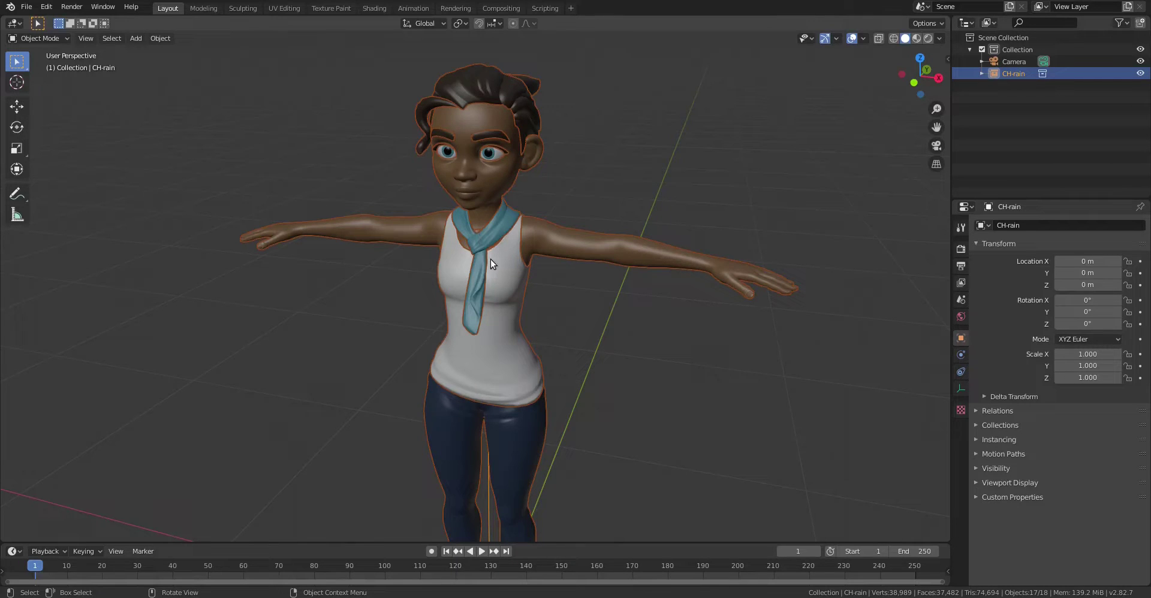
Make a proxy of the RIG-rain armature from the linked CH-rain instance.
{"action": "scroll", "coordinate": [493, 254], "scroll_direction": "down", "scroll_amount": 4}
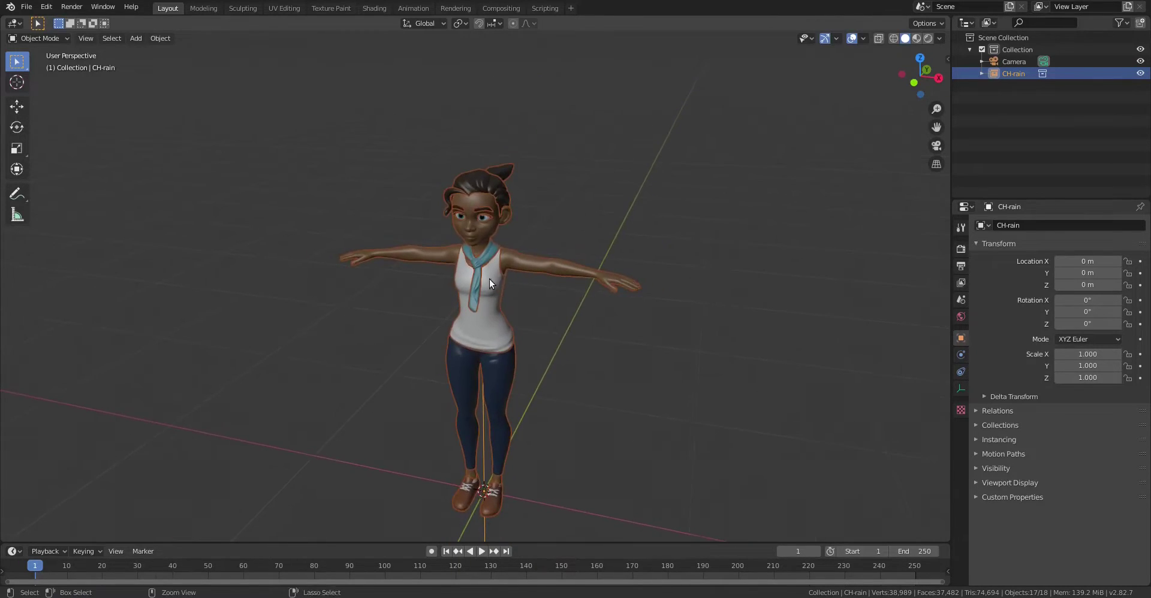
{"action": "left_click", "coordinate": [161, 37]}
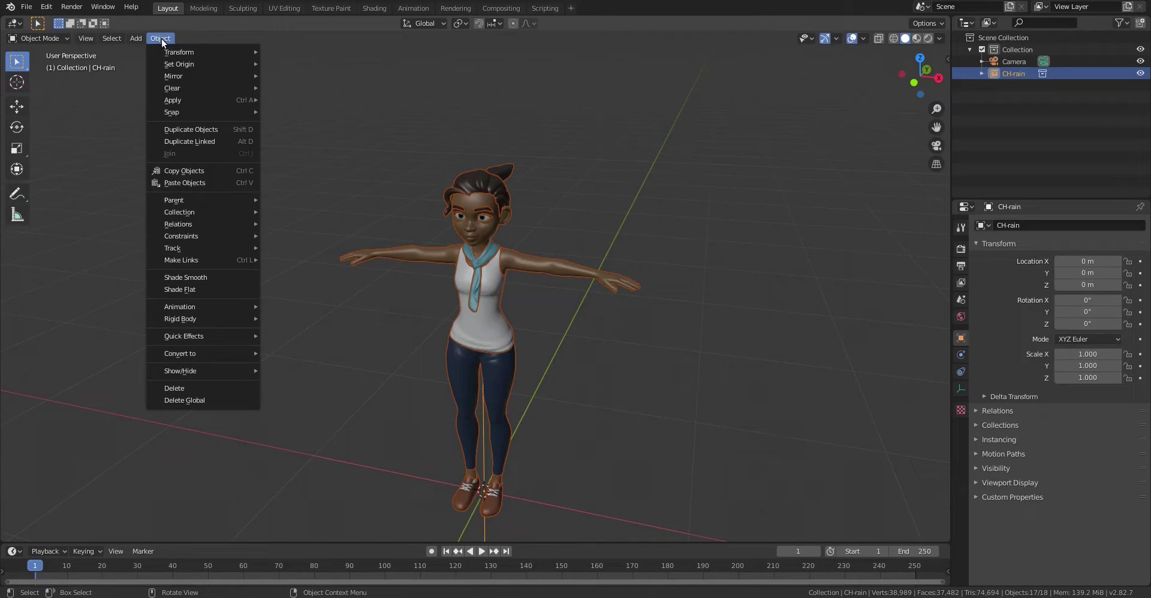
{"action": "mouse_move", "coordinate": [181, 226]}
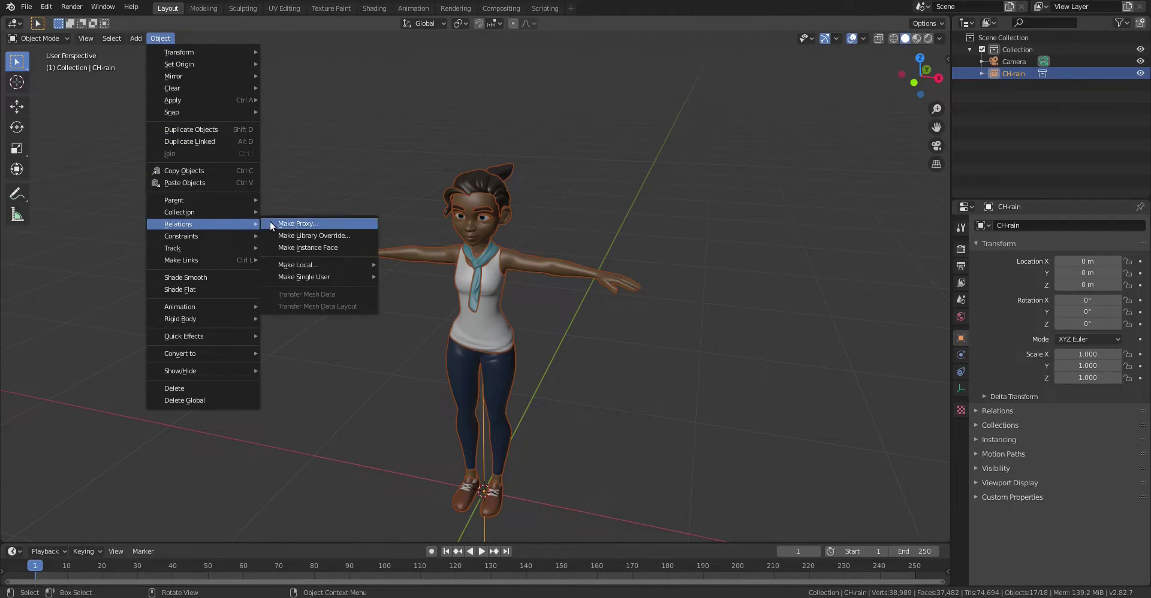
{"action": "left_click", "coordinate": [277, 224]}
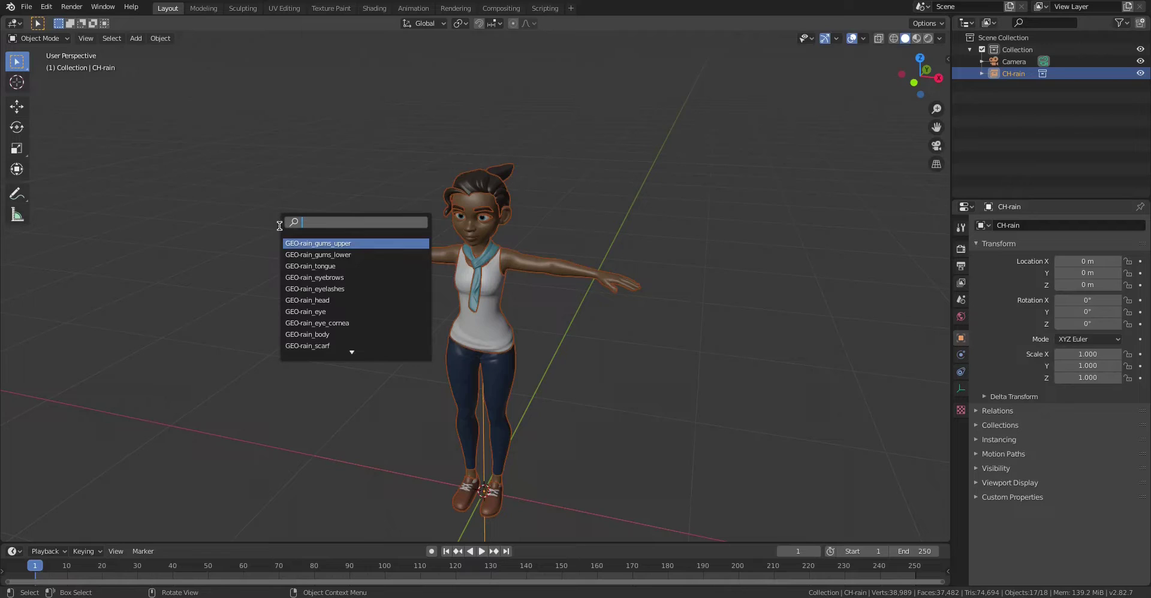
{"action": "type", "text": "rig"}
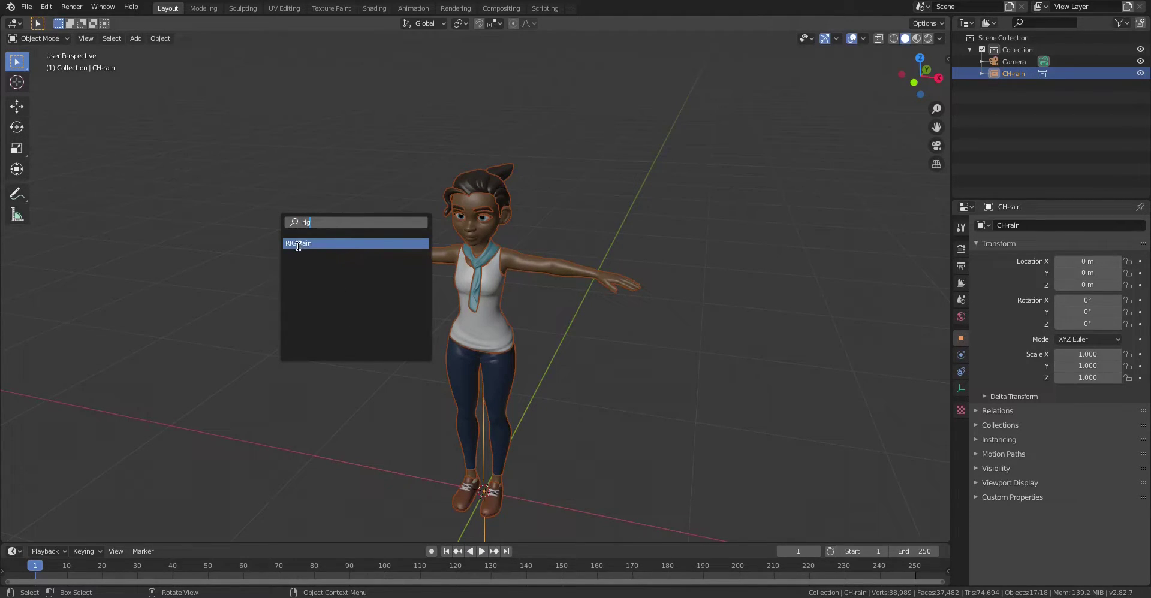
{"action": "left_click", "coordinate": [330, 243]}
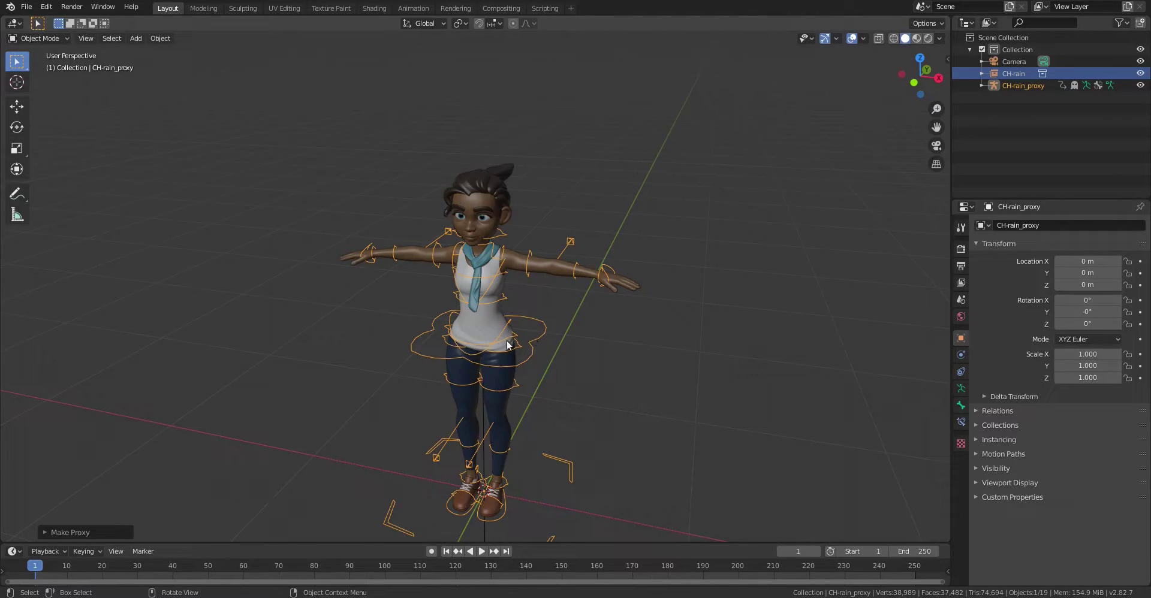
Examine the proxy's control shapes around the character, alternating selection between the proxy rig and the CH-rain instance.
{"action": "key", "text": "ctrl"}
{"action": "scroll", "coordinate": [527, 304], "scroll_direction": "up", "scroll_amount": 6}
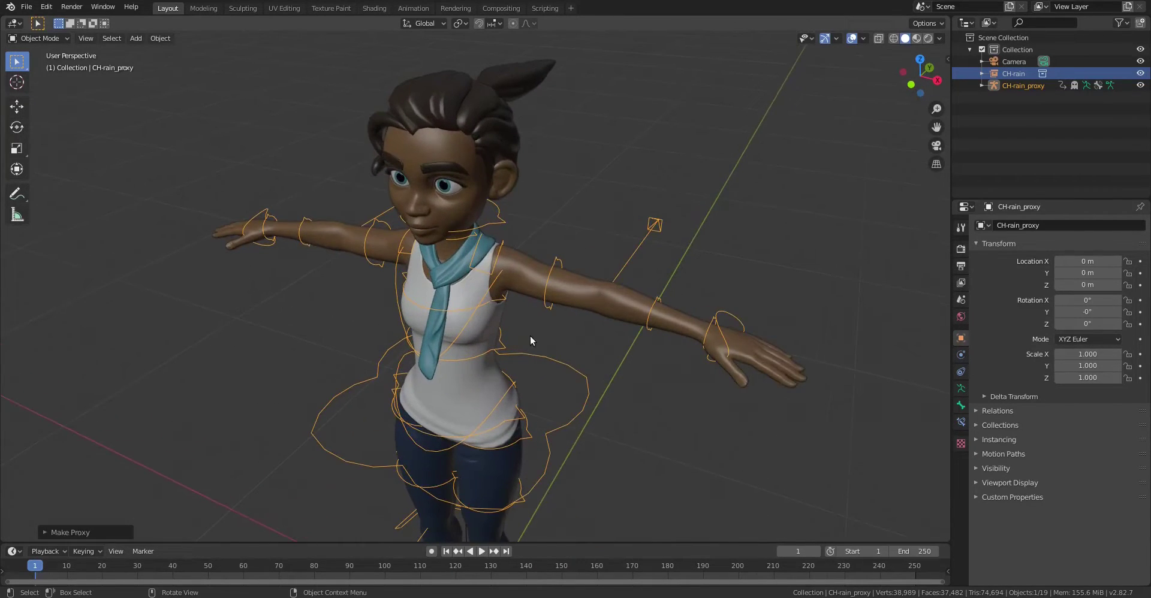
{"action": "left_click", "coordinate": [552, 307]}
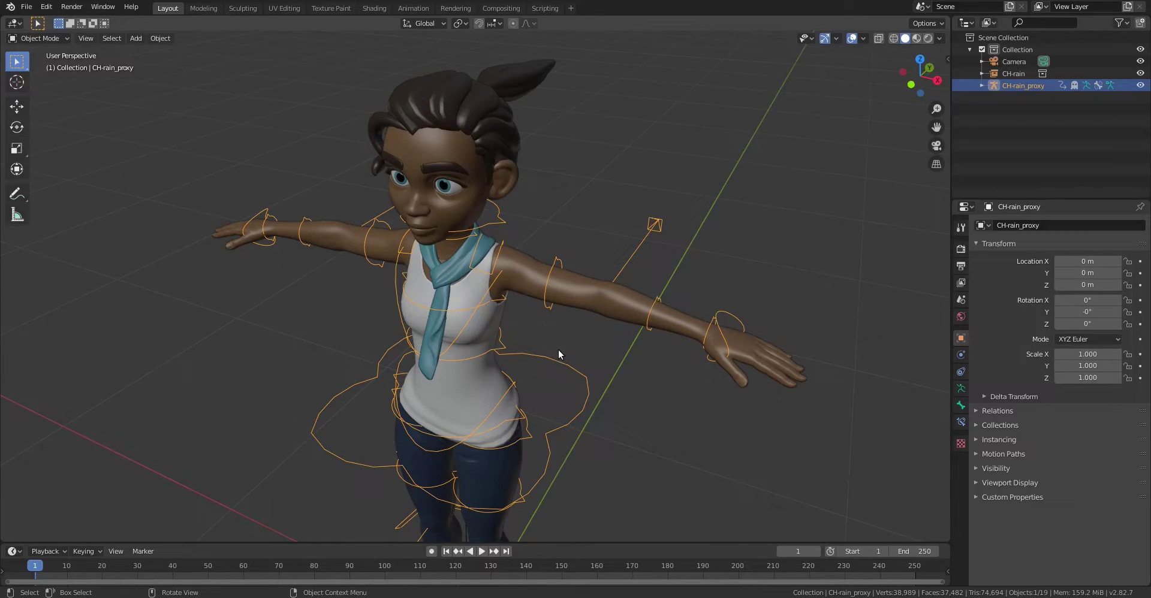
{"action": "left_click", "coordinate": [567, 354]}
{"action": "left_click", "coordinate": [560, 362]}
{"action": "left_click", "coordinate": [528, 291]}
{"action": "left_click", "coordinate": [526, 356]}
{"action": "middle_click_drag", "start_coordinate": [529, 360], "coordinate": [599, 356], "text": "alt"}
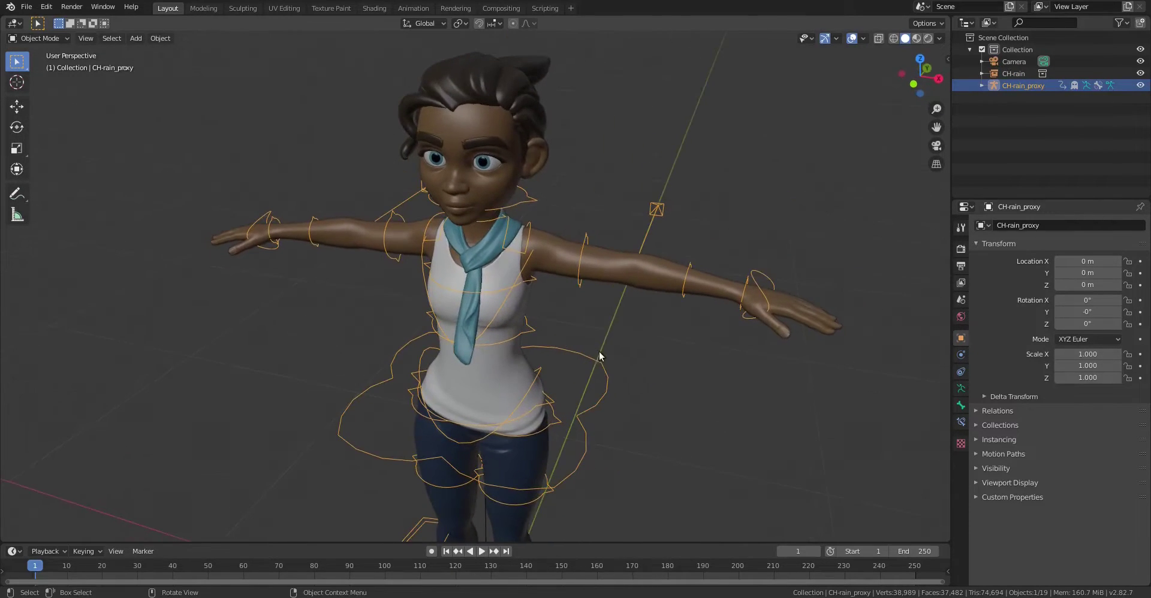
{"action": "left_click", "coordinate": [618, 283]}
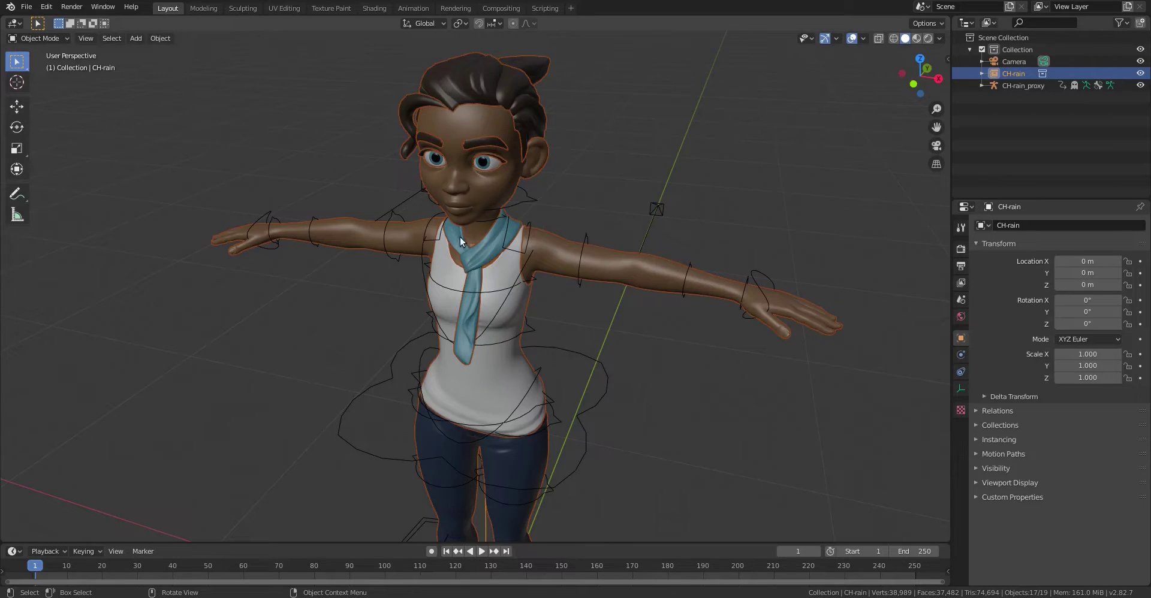
{"action": "left_click", "coordinate": [551, 142]}
{"action": "left_click", "coordinate": [514, 129]}
Enter Pose Mode on CH-rain_proxy, select the FKUpperarm_Parent.L control, and return to Object Mode.
{"action": "left_click", "coordinate": [577, 353]}
{"action": "key", "text": "ctrl+Tab"}
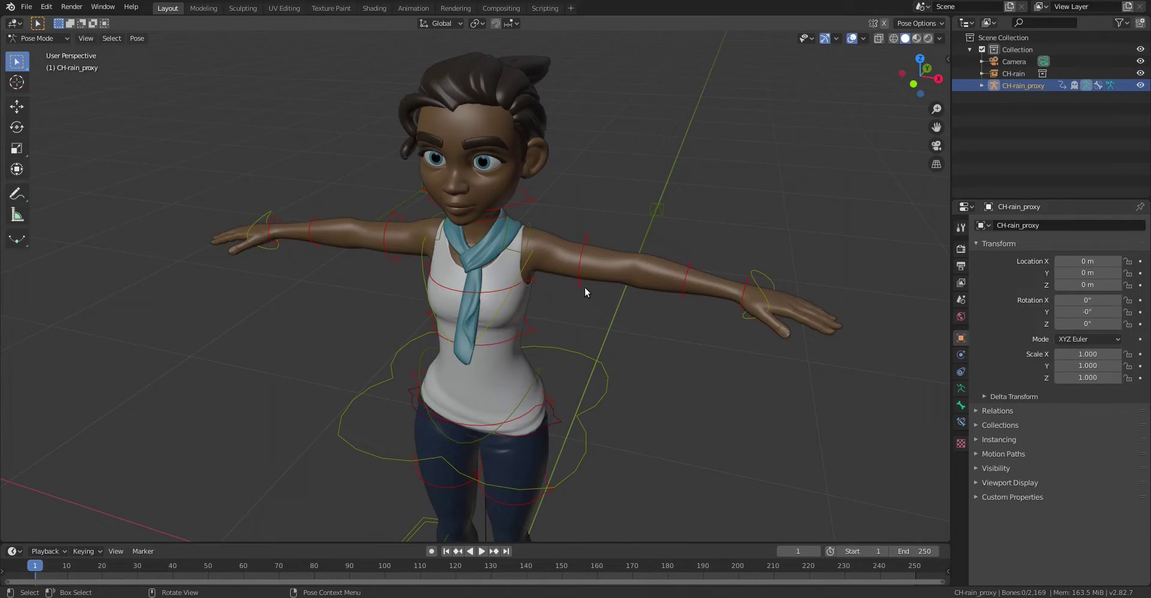
{"action": "left_click", "coordinate": [585, 285]}
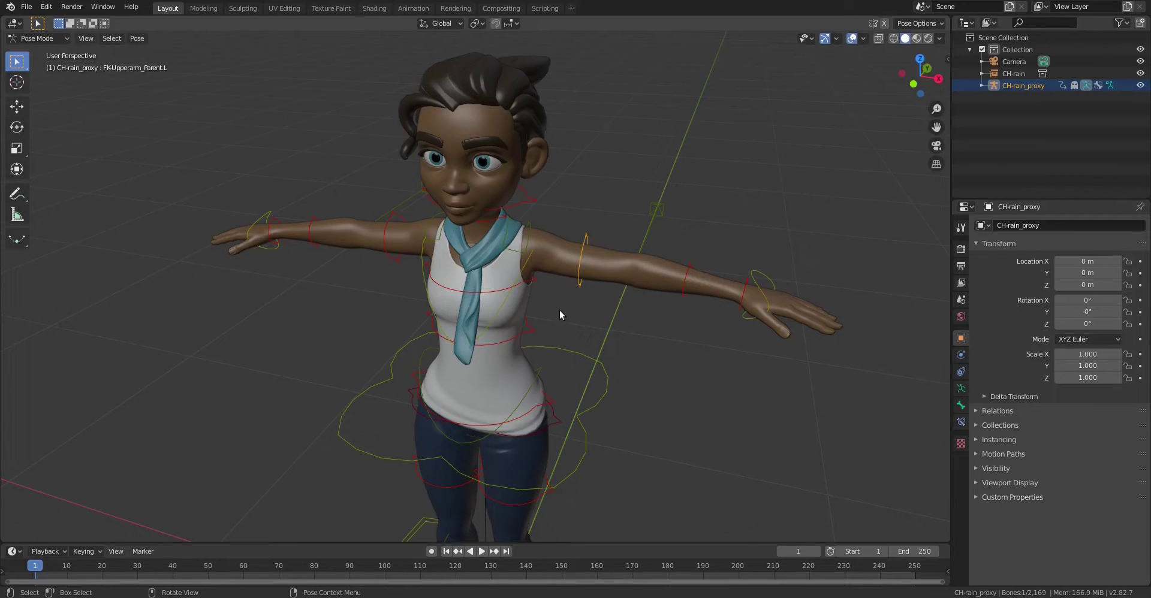
{"action": "key", "text": "ctrl+Tab"}
Compare what gets selected on the character's body and on the rig controls, then clear the selection.
{"action": "left_click", "coordinate": [521, 162]}
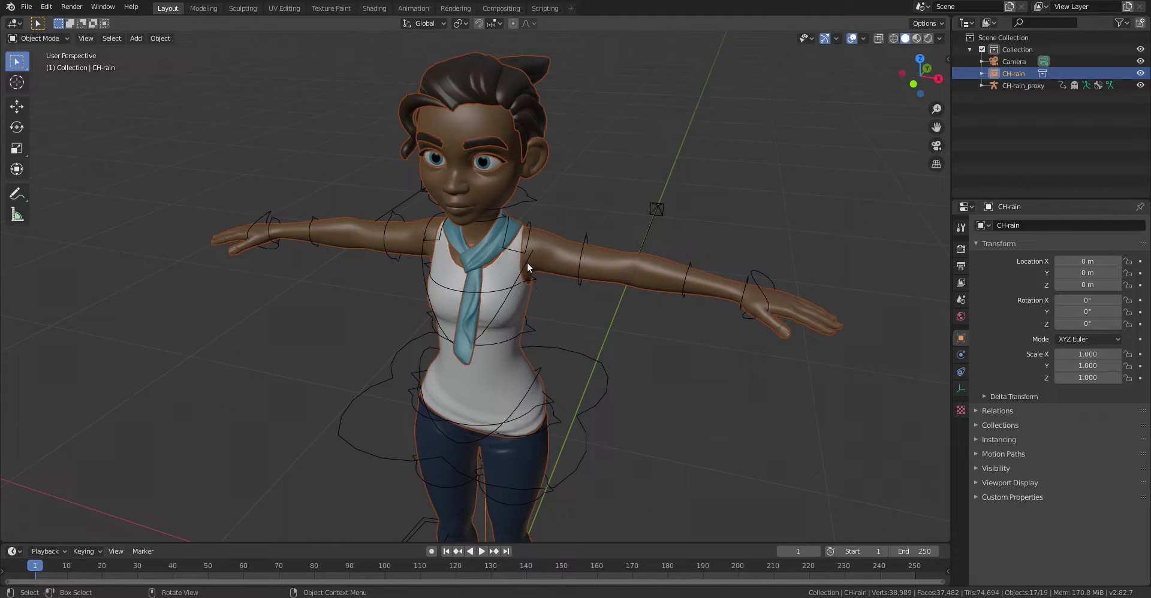
{"action": "left_click", "coordinate": [578, 288]}
{"action": "left_click", "coordinate": [578, 282]}
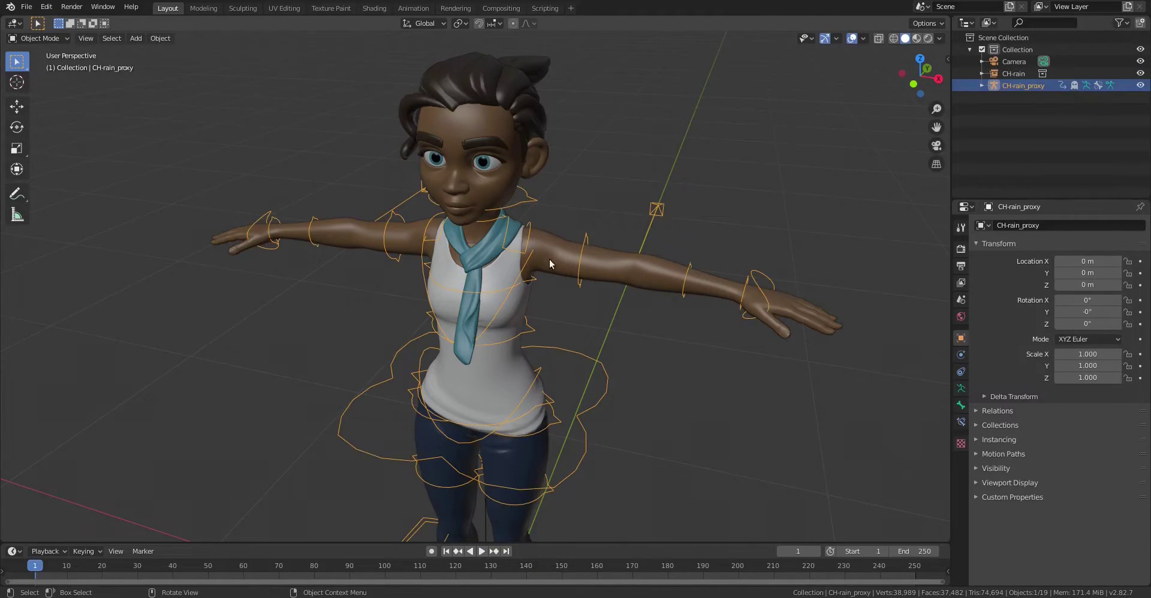
{"action": "left_click", "coordinate": [548, 175]}
{"action": "left_click", "coordinate": [557, 293]}
{"action": "left_click", "coordinate": [580, 276]}
{"action": "left_click", "coordinate": [542, 171]}
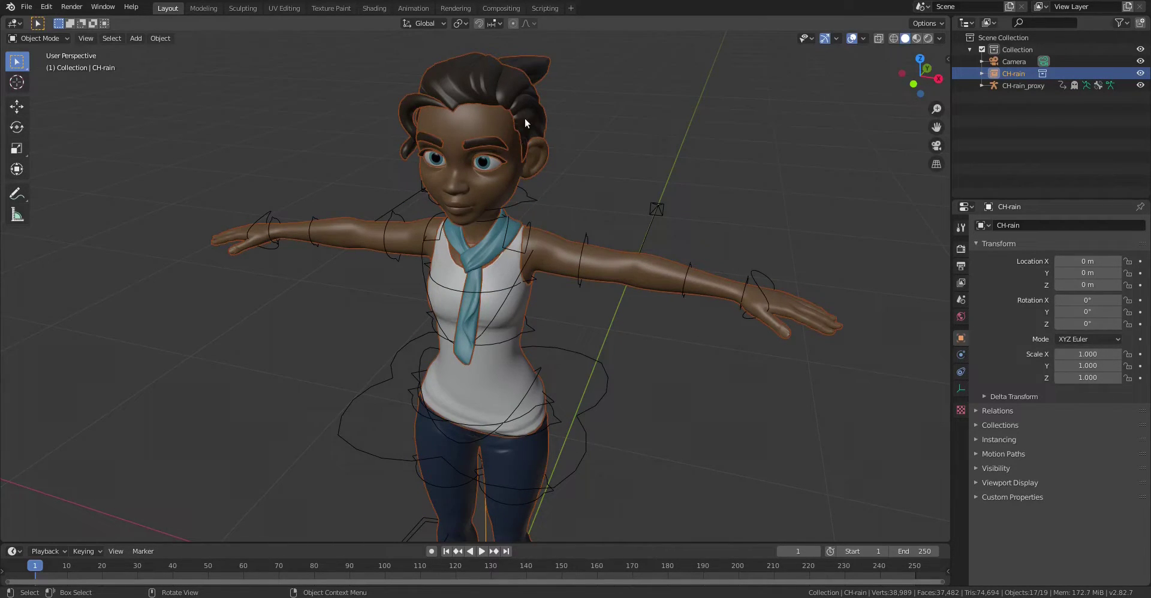
{"action": "key", "text": "alt+a"}
{"action": "left_click", "coordinate": [532, 157]}
{"action": "left_click", "coordinate": [553, 188]}
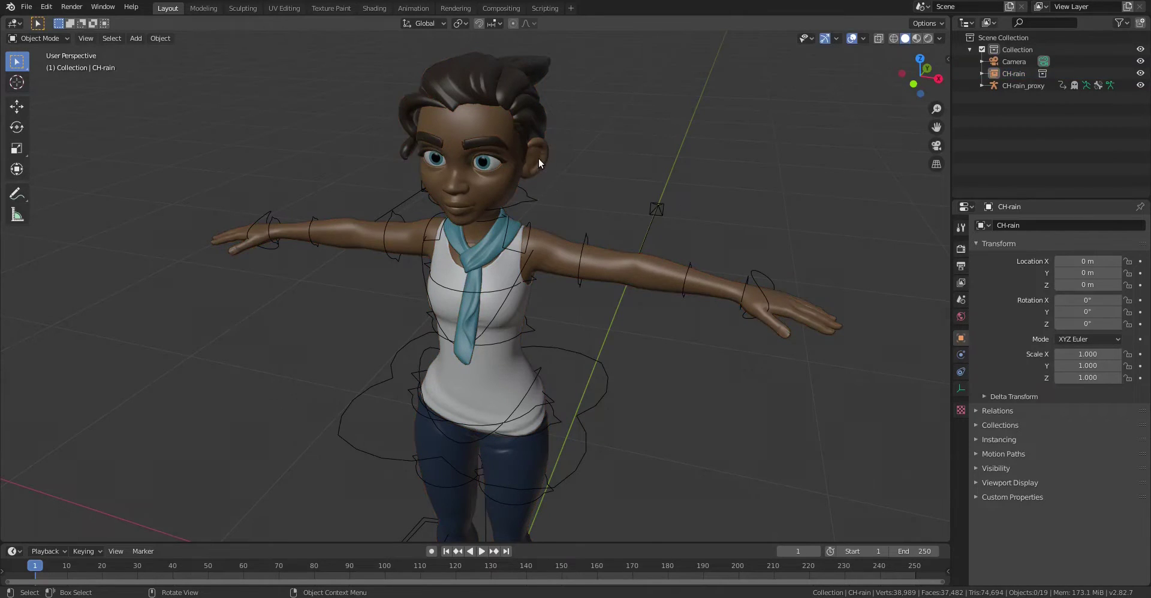
Select the CH-rain instance and try moving it independently of its proxy rig.
{"action": "left_click", "coordinate": [538, 159]}
{"action": "left_click", "coordinate": [586, 167]}
{"action": "left_click", "coordinate": [537, 164]}
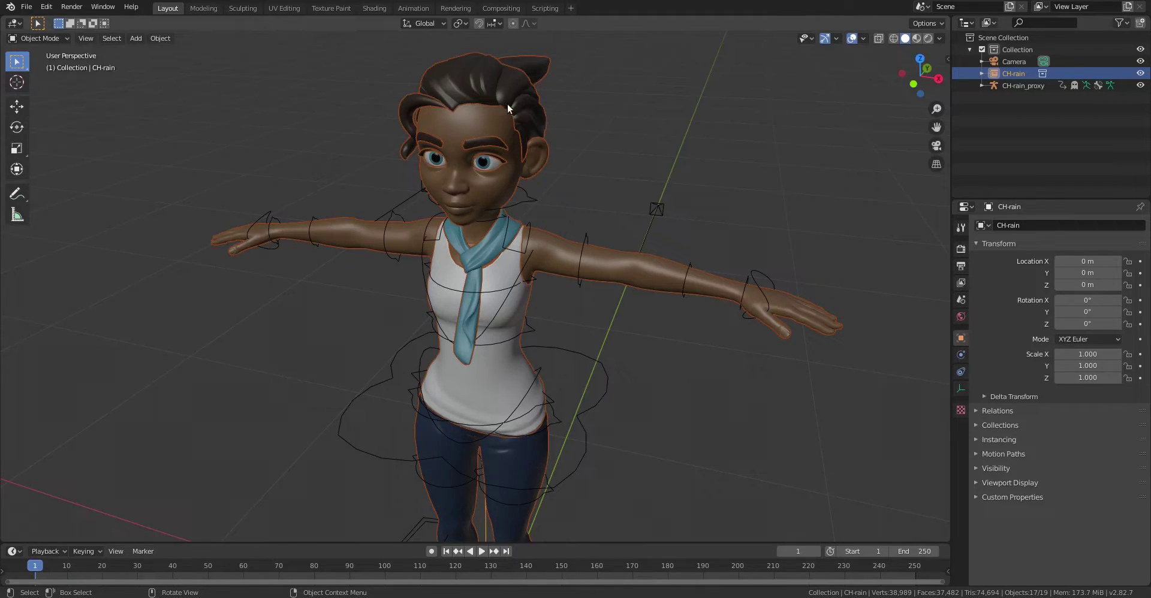
{"action": "key", "text": "g"}
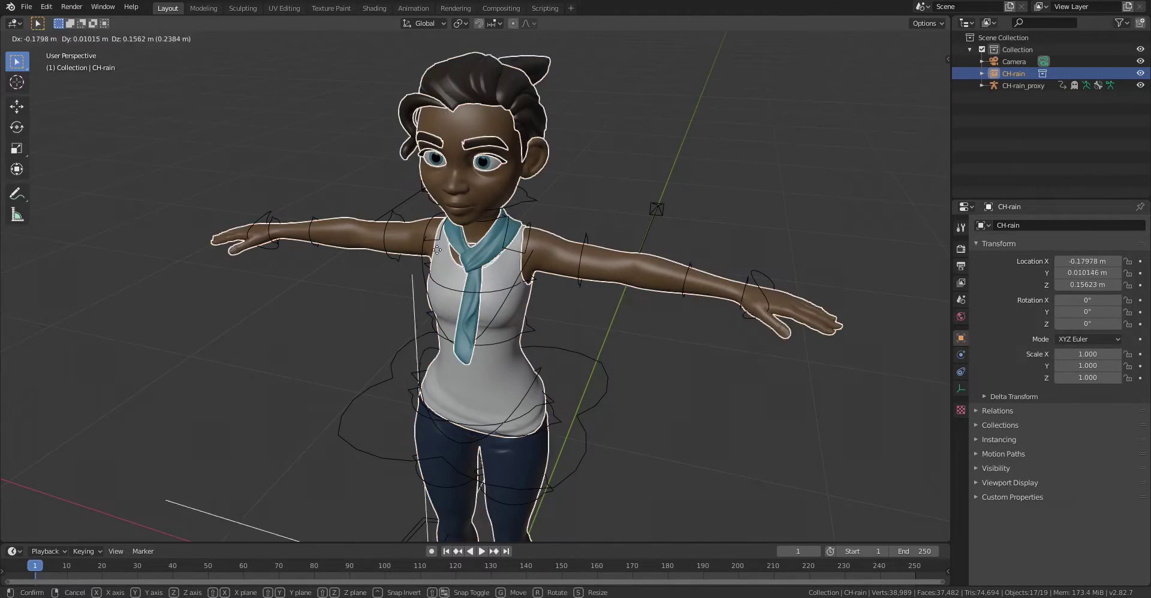
{"action": "right_click", "coordinate": [532, 170]}
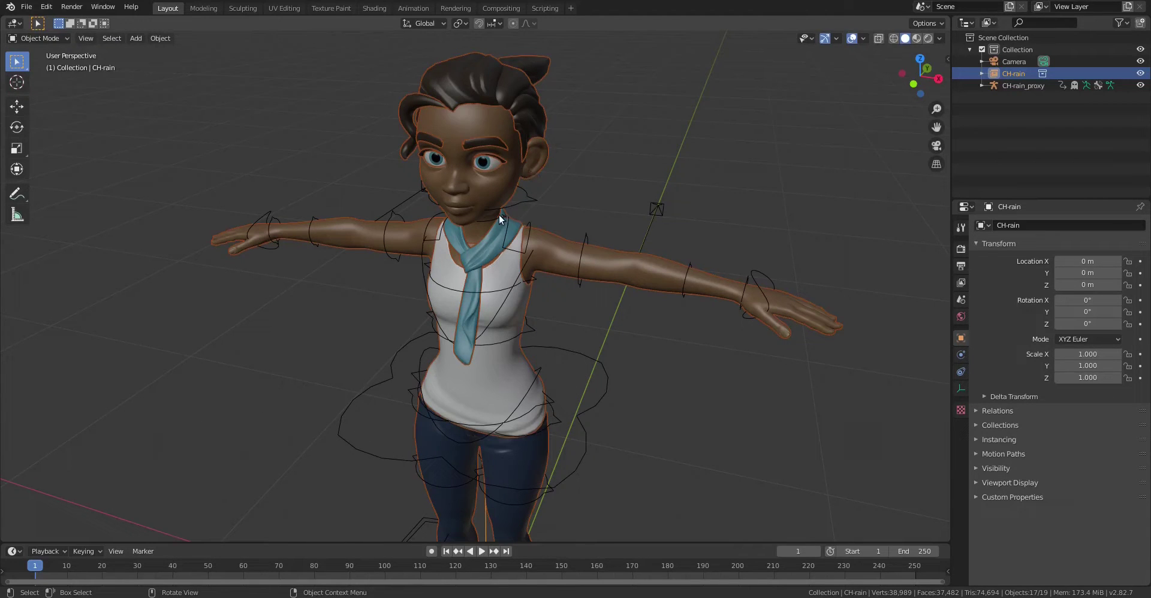
Lock all location, rotation and scale channels of the CH-rain instance and test the locks with a move.
{"action": "key", "text": "n"}
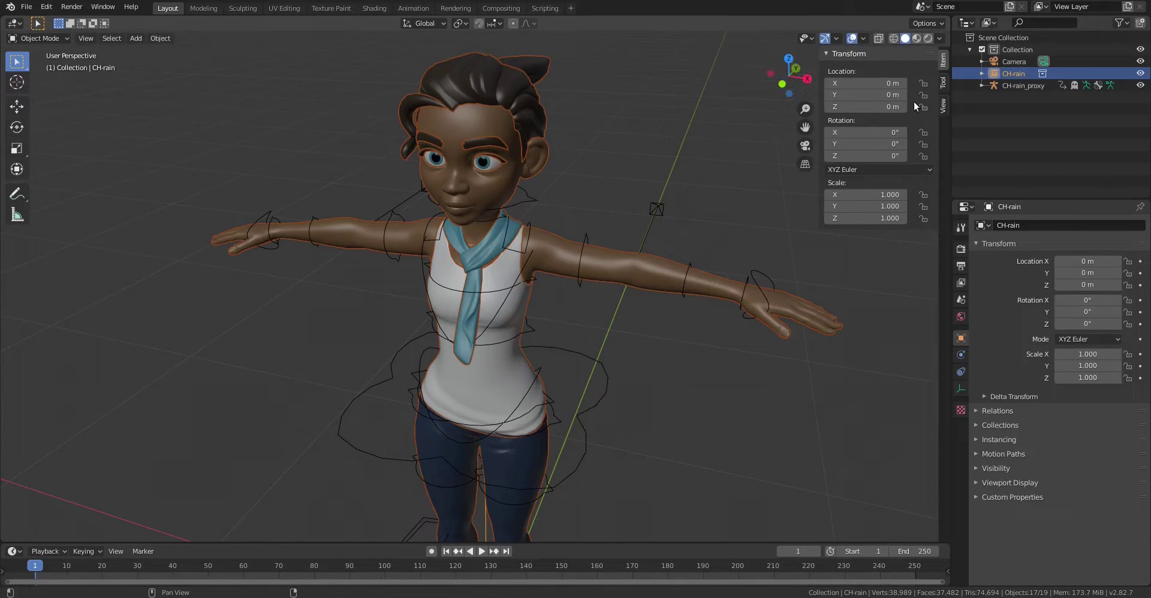
{"action": "left_click", "coordinate": [570, 154]}
{"action": "left_click", "coordinate": [527, 163]}
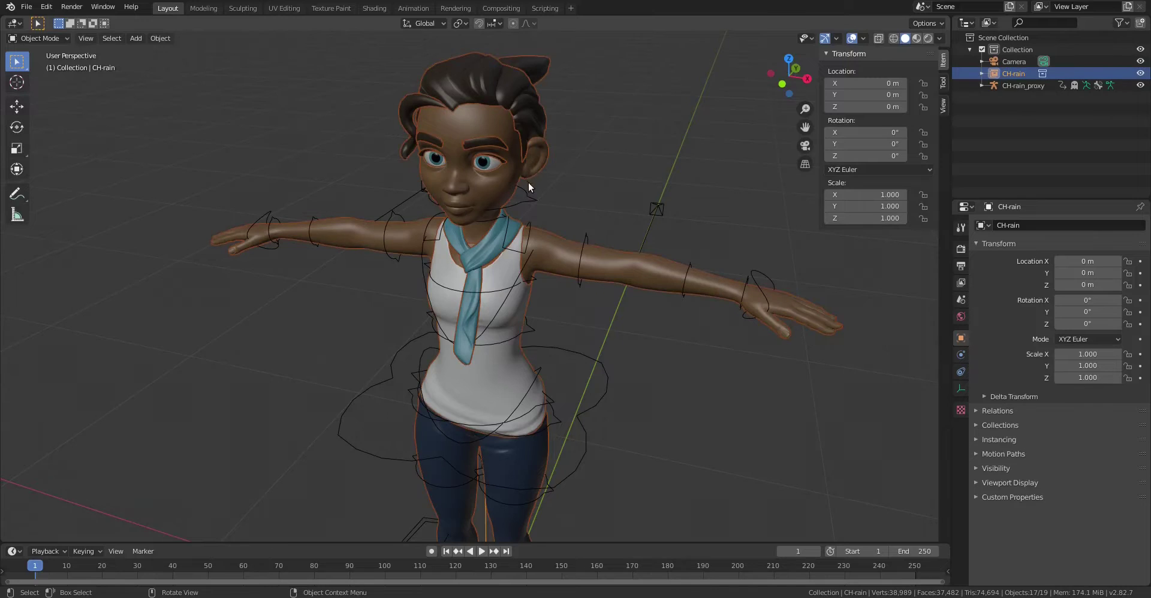
{"action": "left_click_drag", "start_coordinate": [920, 82], "coordinate": [921, 223]}
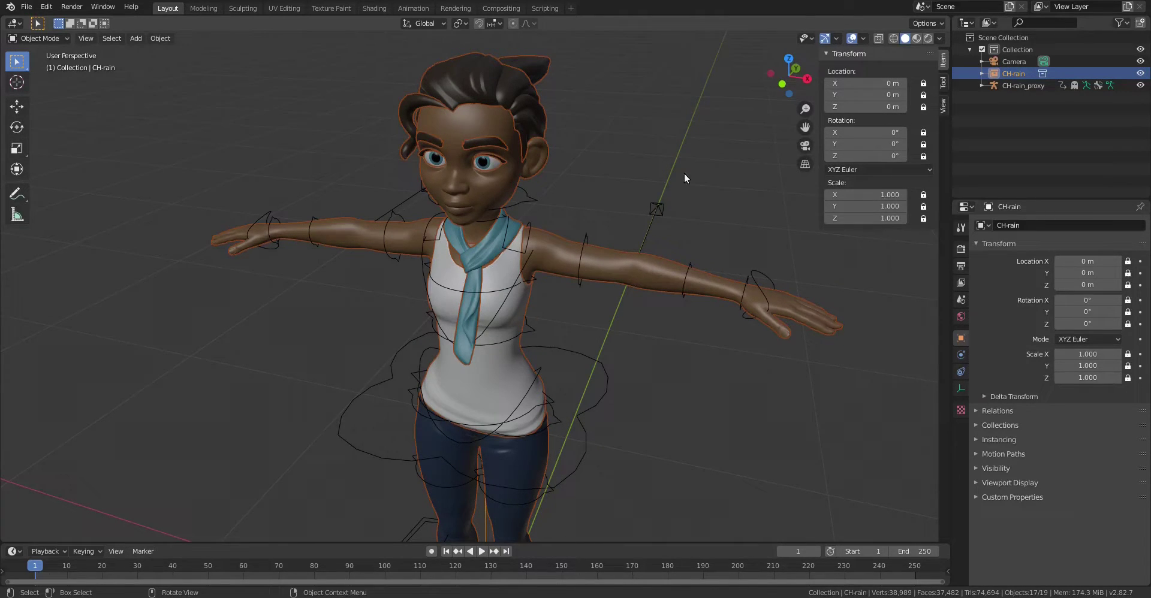
{"action": "key", "text": "g"}
{"action": "right_click", "coordinate": [582, 166]}
{"action": "key", "text": "n"}
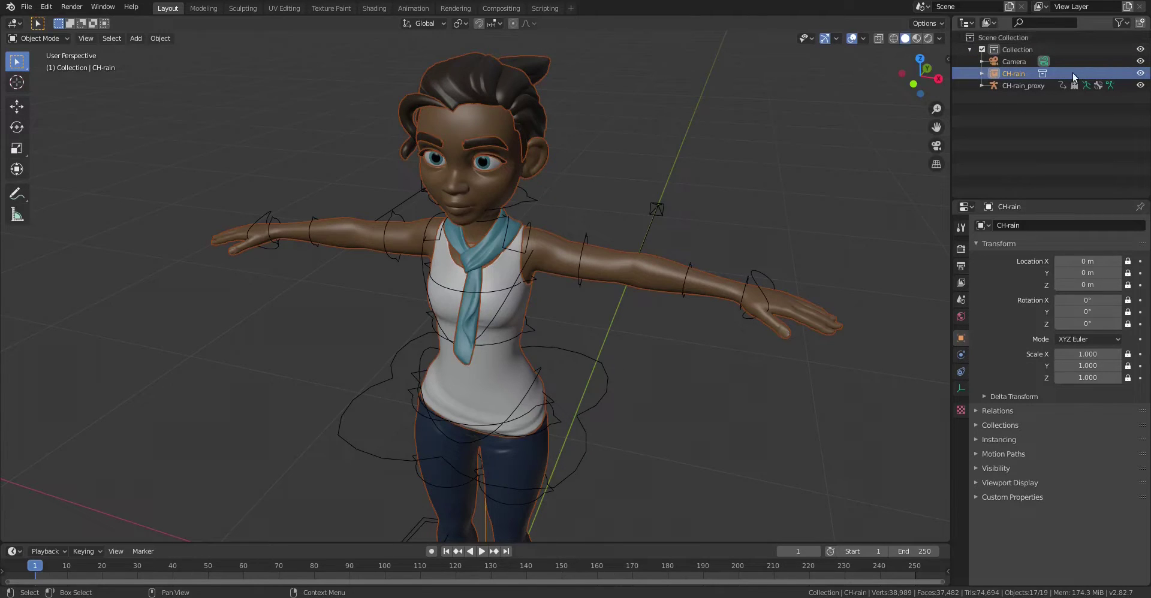
Show the Selectable restriction toggle in the Outliner and make the CH-rain instance unselectable, testing it in the viewport.
{"action": "left_click", "coordinate": [1124, 26]}
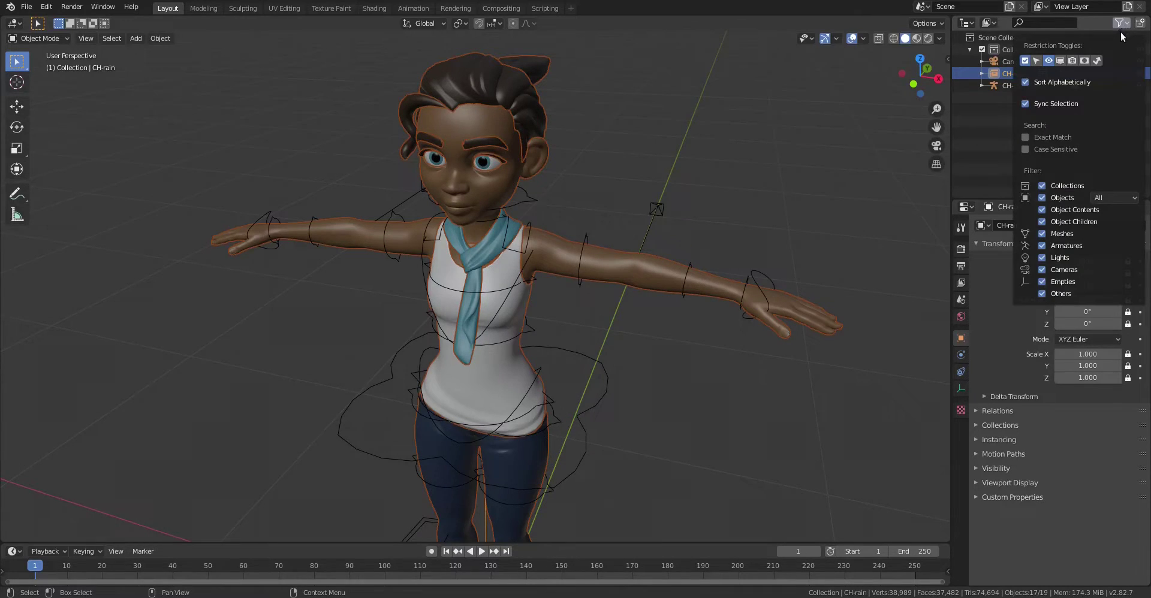
{"action": "left_click", "coordinate": [1037, 61]}
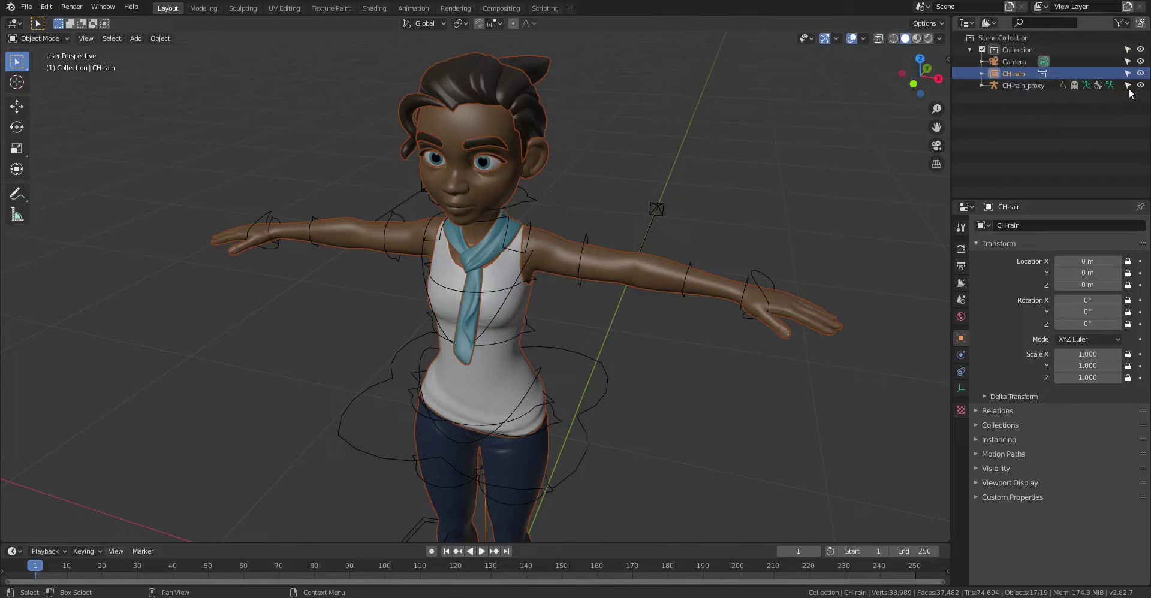
{"action": "left_click", "coordinate": [1128, 73]}
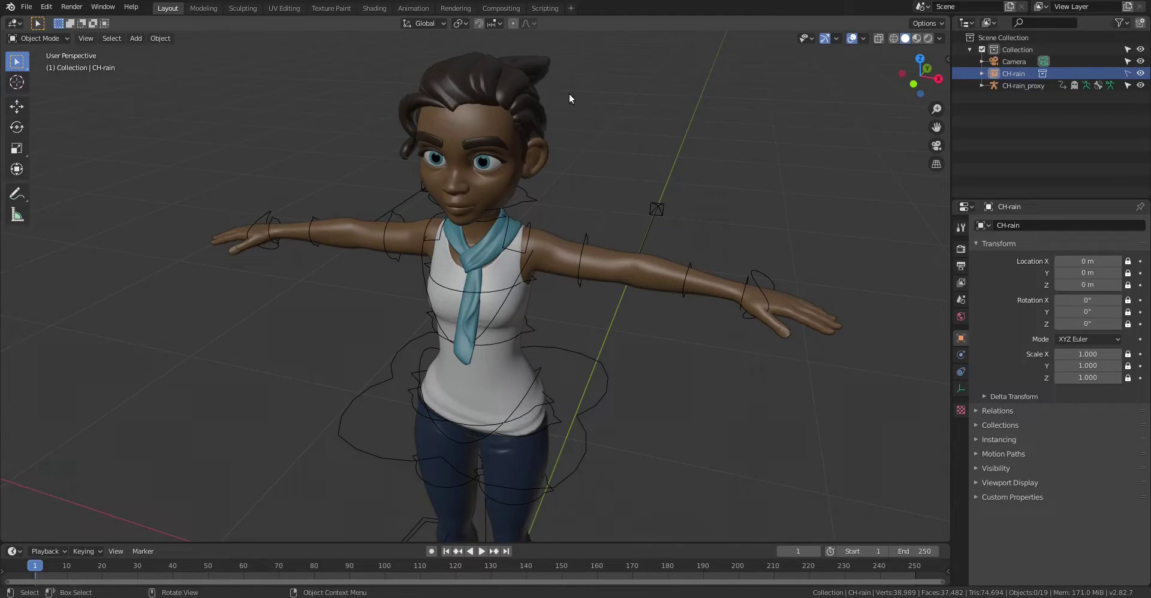
{"action": "left_click", "coordinate": [557, 117]}
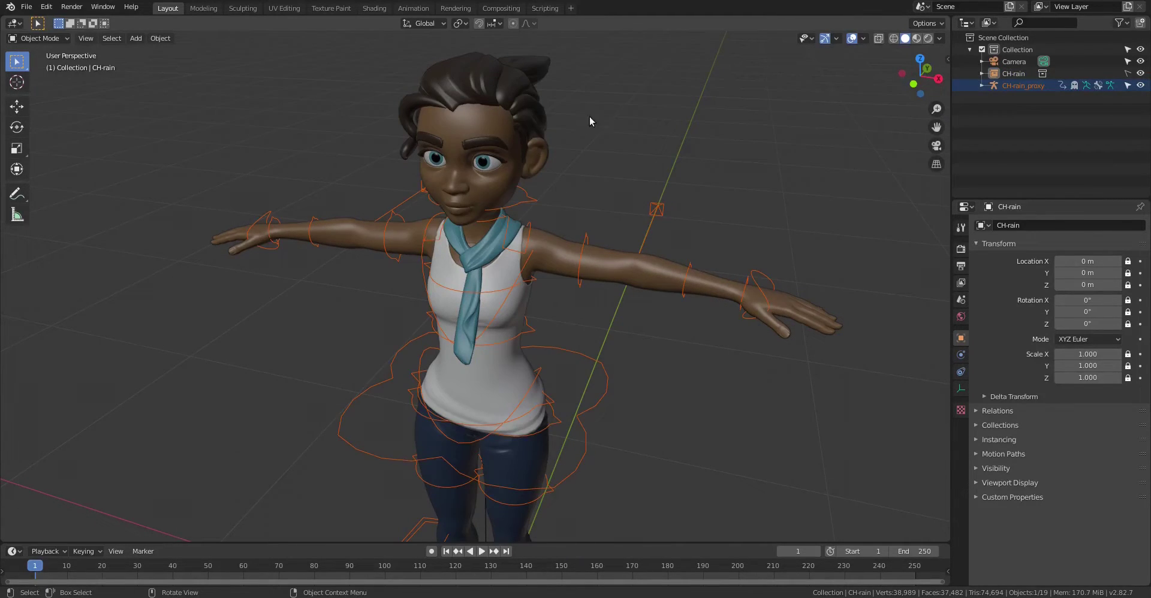
{"action": "left_click", "coordinate": [590, 121]}
{"action": "left_click", "coordinate": [401, 270]}
{"action": "left_click", "coordinate": [562, 147]}
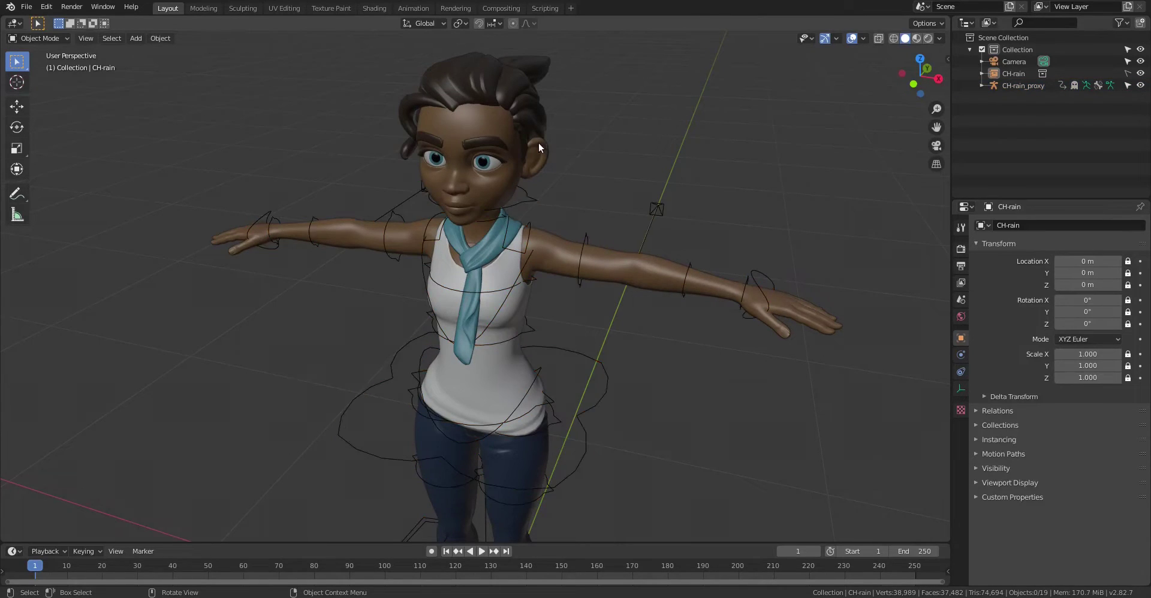
Hide the Selectable restriction column in the Outliner and test selecting the proxy rig and switching it to Pose Mode and back.
{"action": "left_click", "coordinate": [1128, 24]}
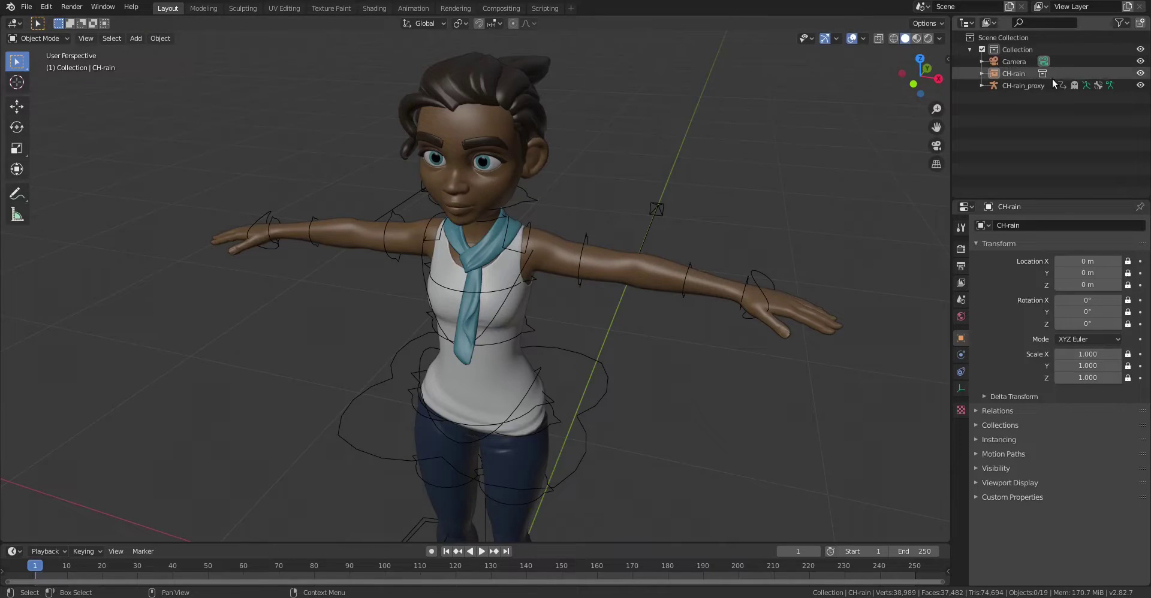
{"action": "left_click", "coordinate": [514, 276]}
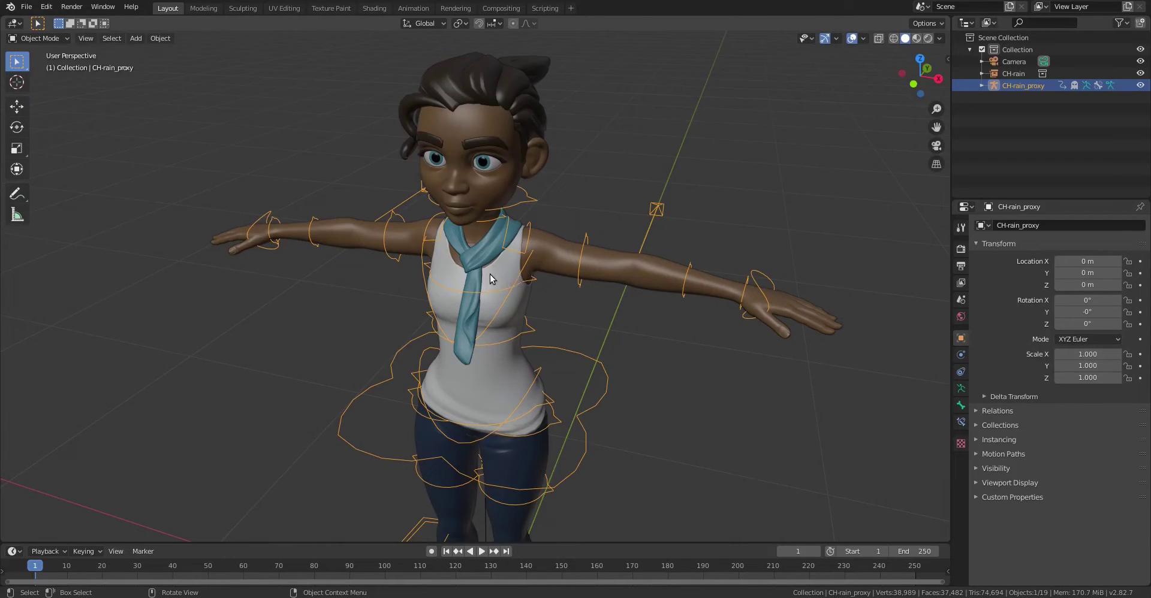
{"action": "middle_click_drag", "start_coordinate": [481, 240], "coordinate": [520, 241]}
{"action": "key", "text": "ctrl+Tab"}
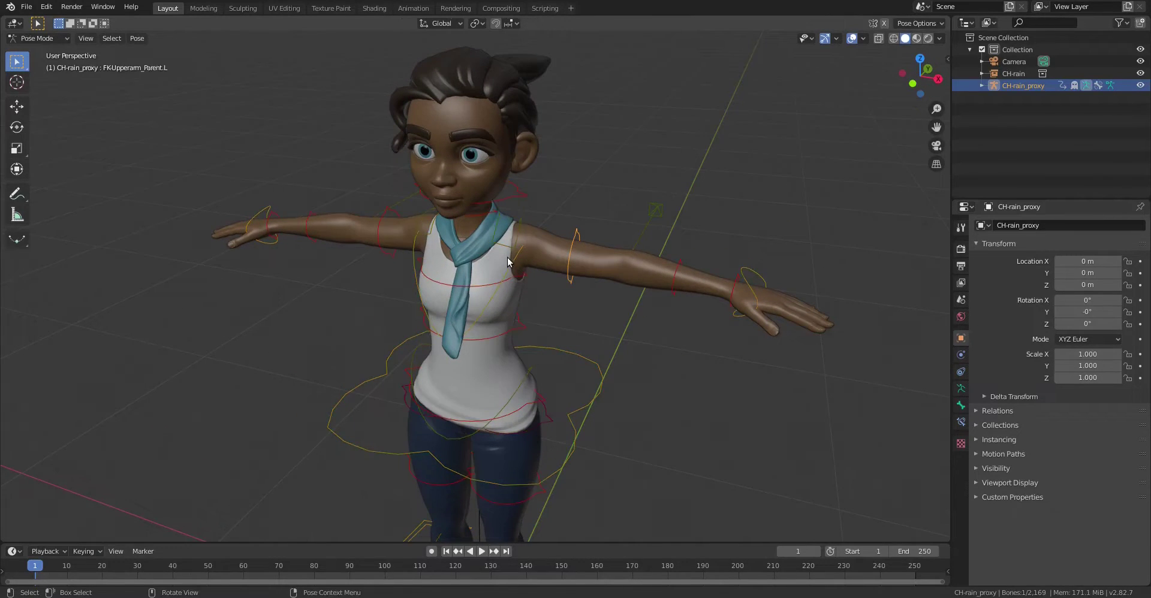
{"action": "key", "text": "ctrl+Tab"}
{"action": "left_click", "coordinate": [577, 355]}
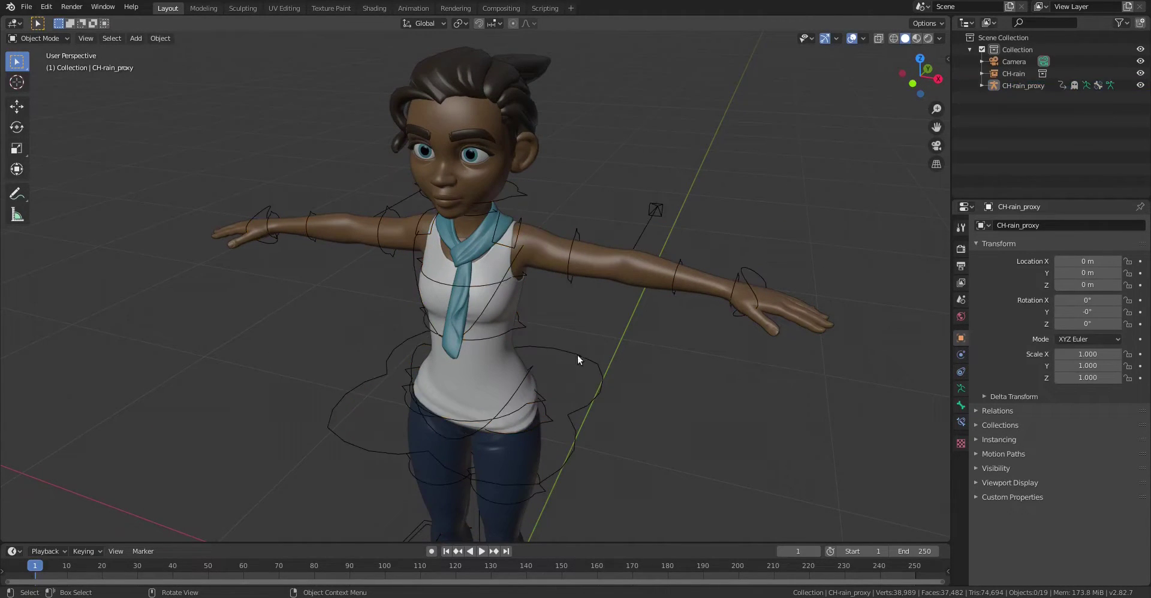
Select the CH-rain_proxy rig and try moving it freely and along the global X axis, cancelling both moves.
{"action": "left_click", "coordinate": [553, 397]}
{"action": "scroll", "coordinate": [476, 319], "scroll_direction": "down", "scroll_amount": 6}
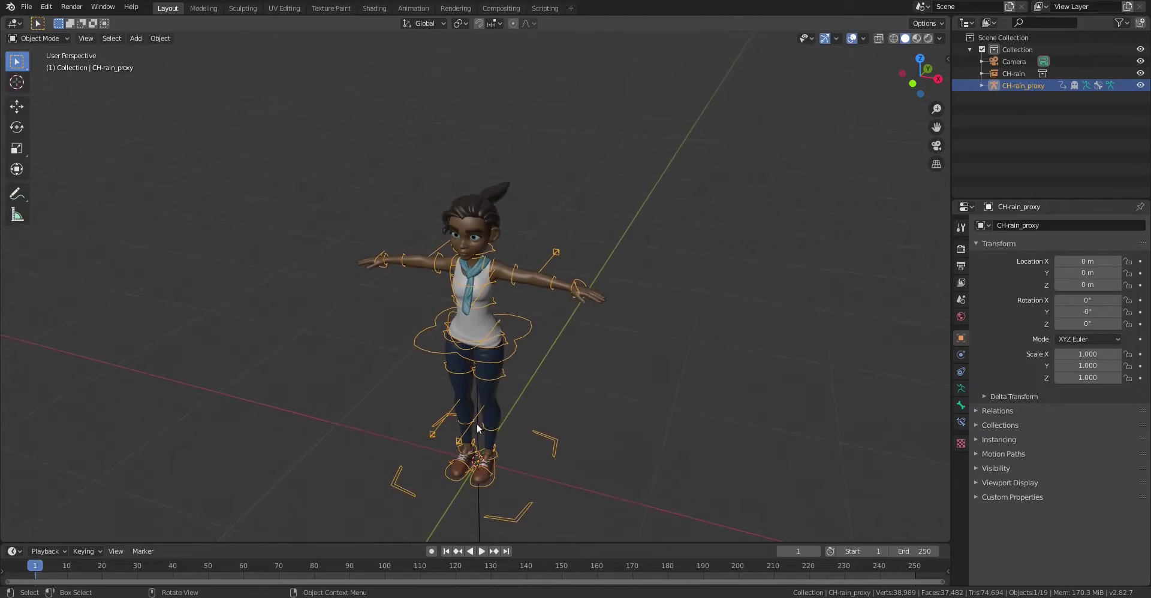
{"action": "key", "text": "g"}
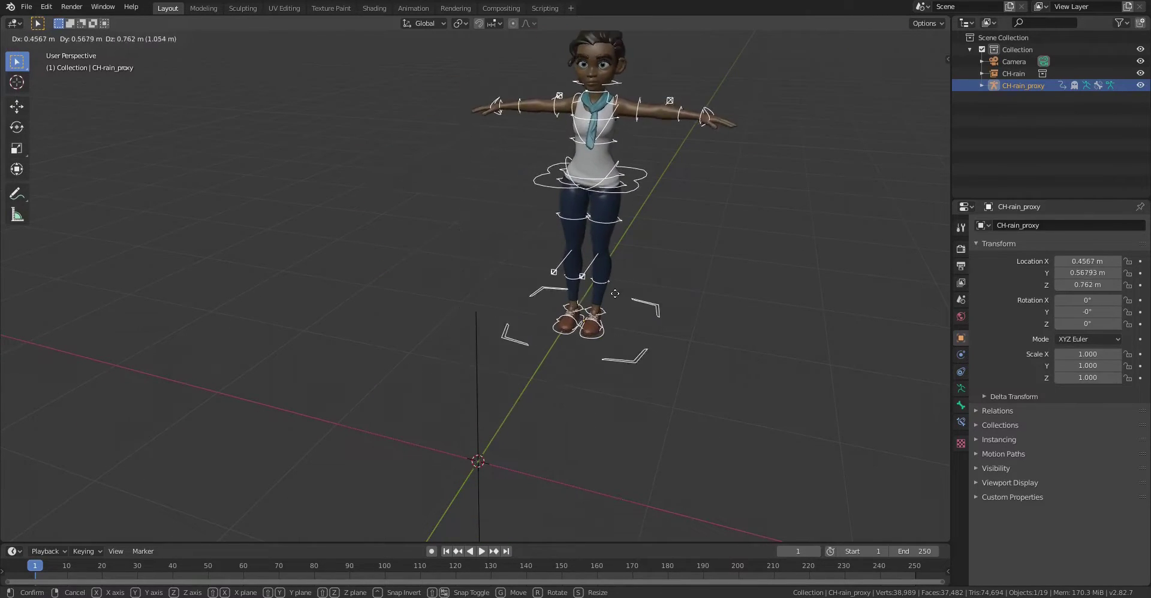
{"action": "right_click", "coordinate": [570, 304]}
{"action": "middle_click_drag", "start_coordinate": [570, 304], "coordinate": [519, 318]}
{"action": "key", "text": "g"}
{"action": "key", "text": "x"}
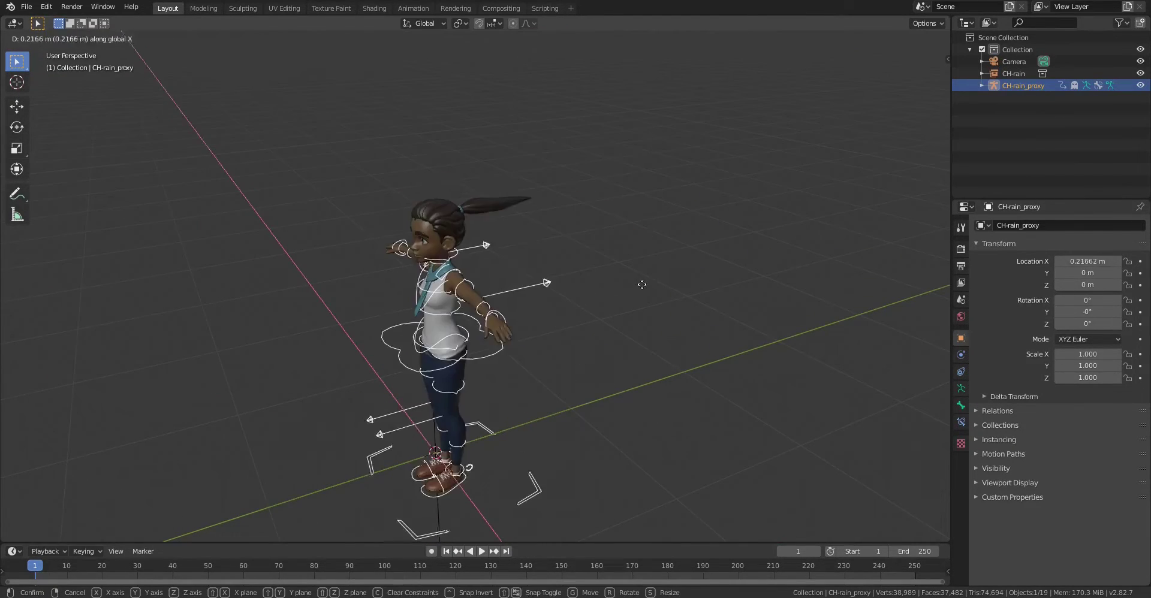
{"action": "right_click", "coordinate": [511, 362]}
Move the CH-rain_proxy rig about 3 m along the global X axis, shift it along X again, and clear its location.
{"action": "scroll", "coordinate": [539, 360], "scroll_direction": "down", "scroll_amount": 4}
{"action": "middle_click_drag", "start_coordinate": [538, 376], "coordinate": [644, 359]}
{"action": "key", "text": "g"}
{"action": "key", "text": "g"}
{"action": "key", "text": "x"}
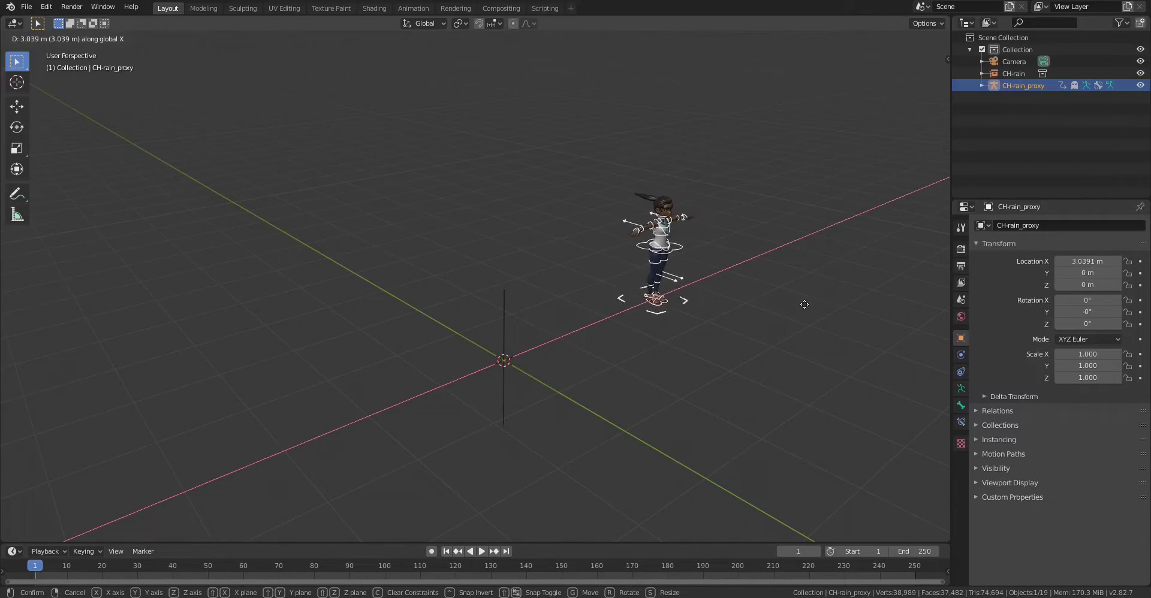
{"action": "left_click", "coordinate": [801, 304]}
{"action": "middle_click_drag", "start_coordinate": [802, 303], "coordinate": [722, 293]}
{"action": "key", "text": "g"}
{"action": "key", "text": "x"}
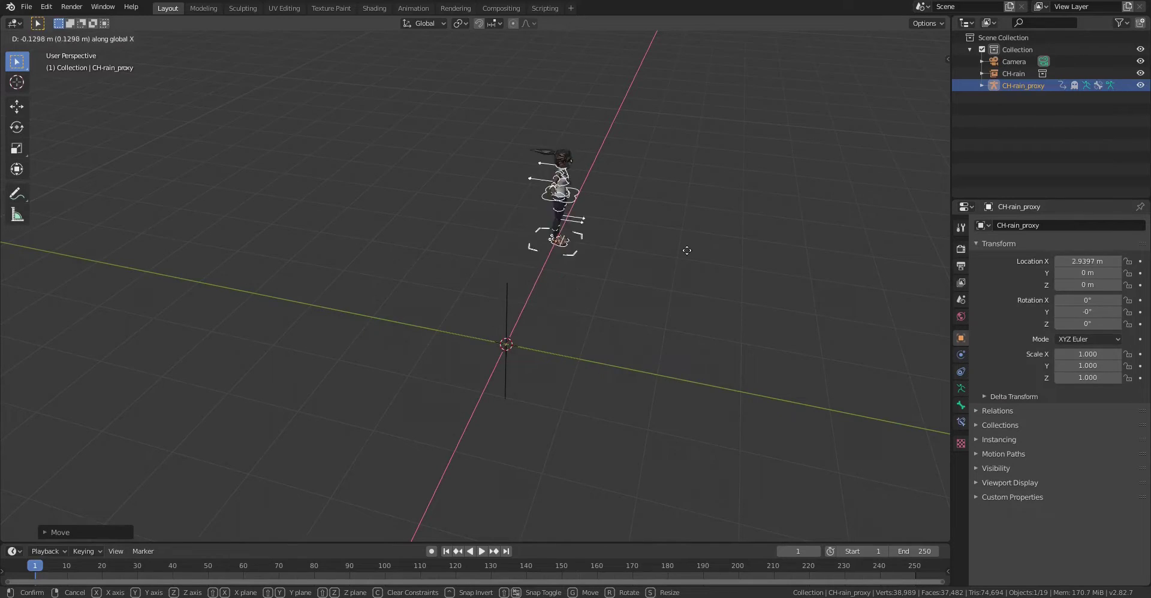
{"action": "left_click", "coordinate": [729, 233]}
{"action": "key", "text": "alt+g"}
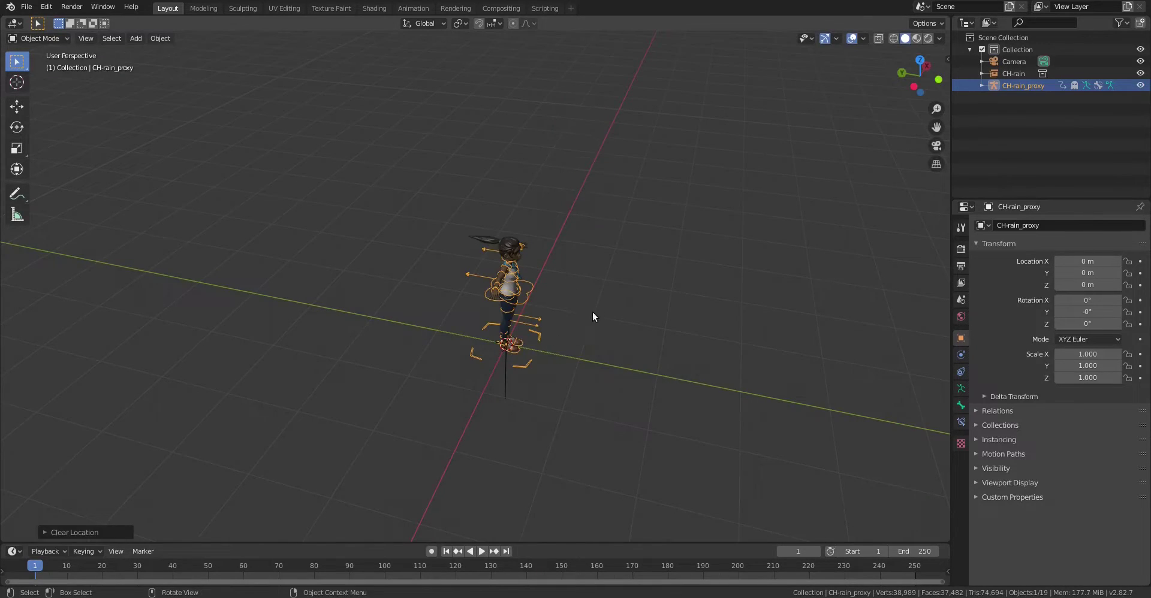
Show the proxy rig's transform properties in the sidebar and examine the character and its controls from the front.
{"action": "middle_click_drag", "start_coordinate": [593, 312], "coordinate": [529, 367]}
{"action": "scroll", "coordinate": [528, 367], "scroll_direction": "up", "scroll_amount": 4}
{"action": "key", "text": "n"}
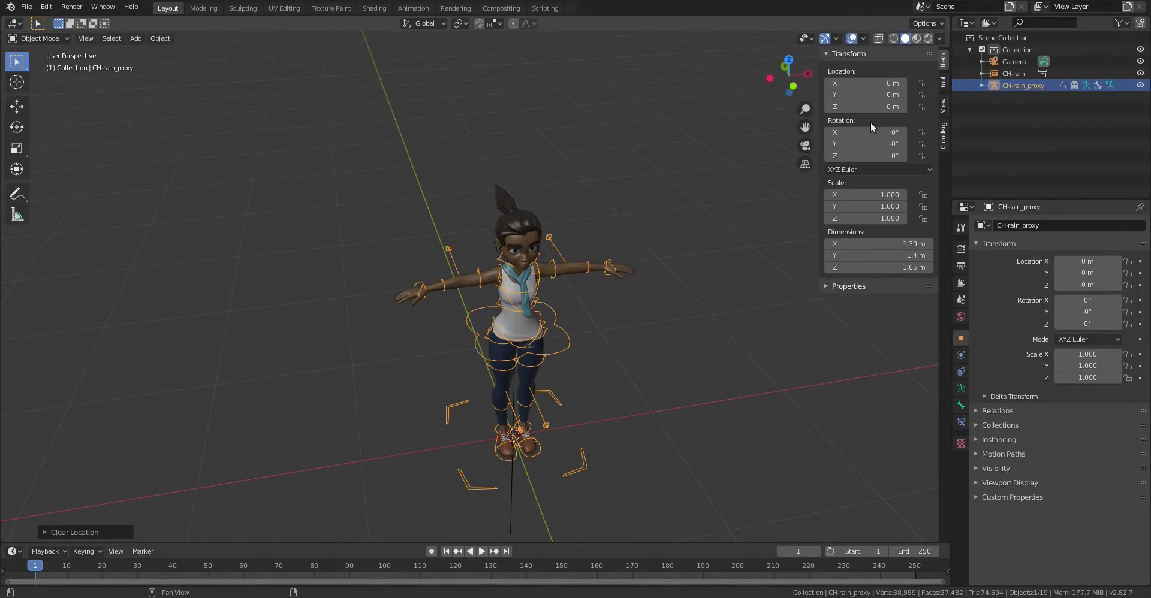
{"action": "middle_click_drag", "start_coordinate": [709, 179], "coordinate": [507, 228]}
{"action": "scroll", "coordinate": [451, 350], "scroll_direction": "up", "scroll_amount": 2}
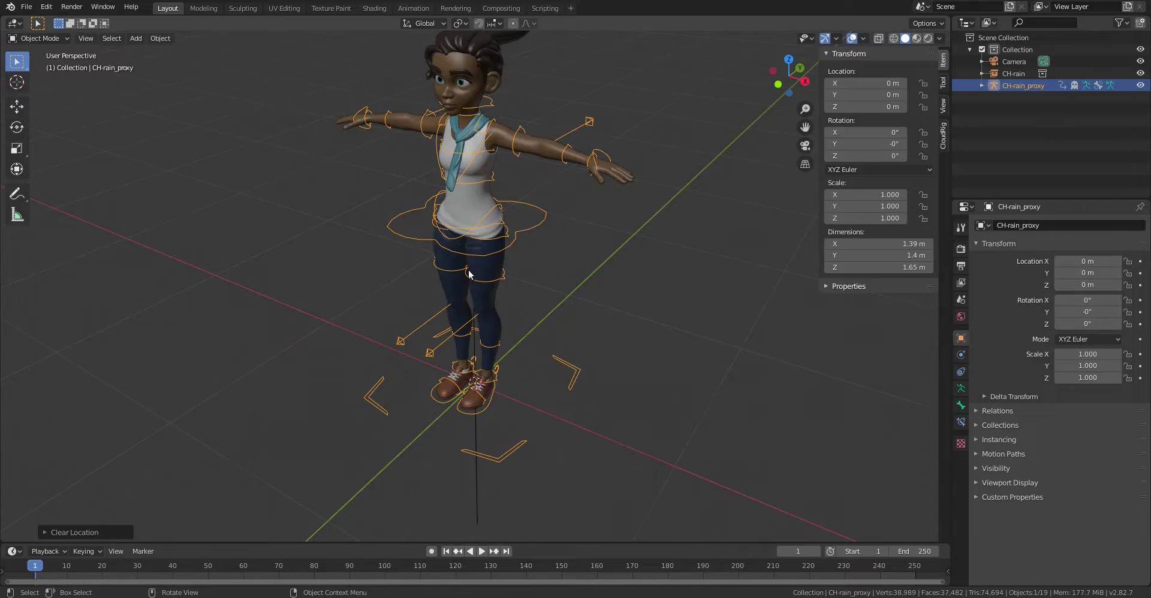
{"action": "middle_click_drag", "start_coordinate": [469, 273], "coordinate": [655, 96]}
{"action": "middle_click_drag", "start_coordinate": [647, 196], "coordinate": [536, 190]}
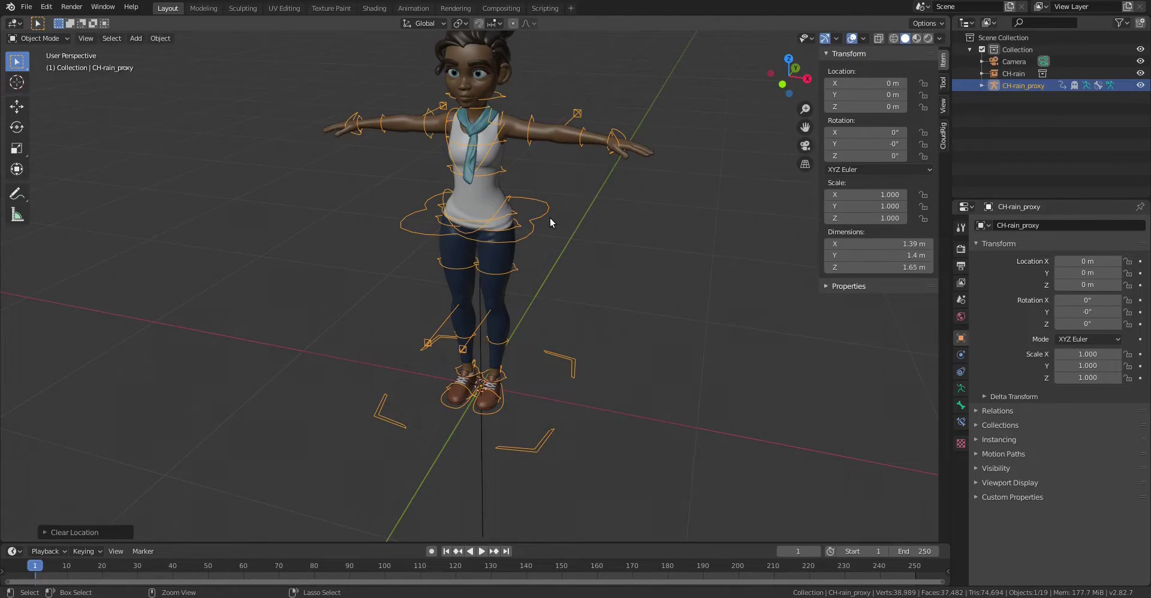
{"action": "scroll", "coordinate": [551, 222], "scroll_direction": "up", "scroll_amount": 3}
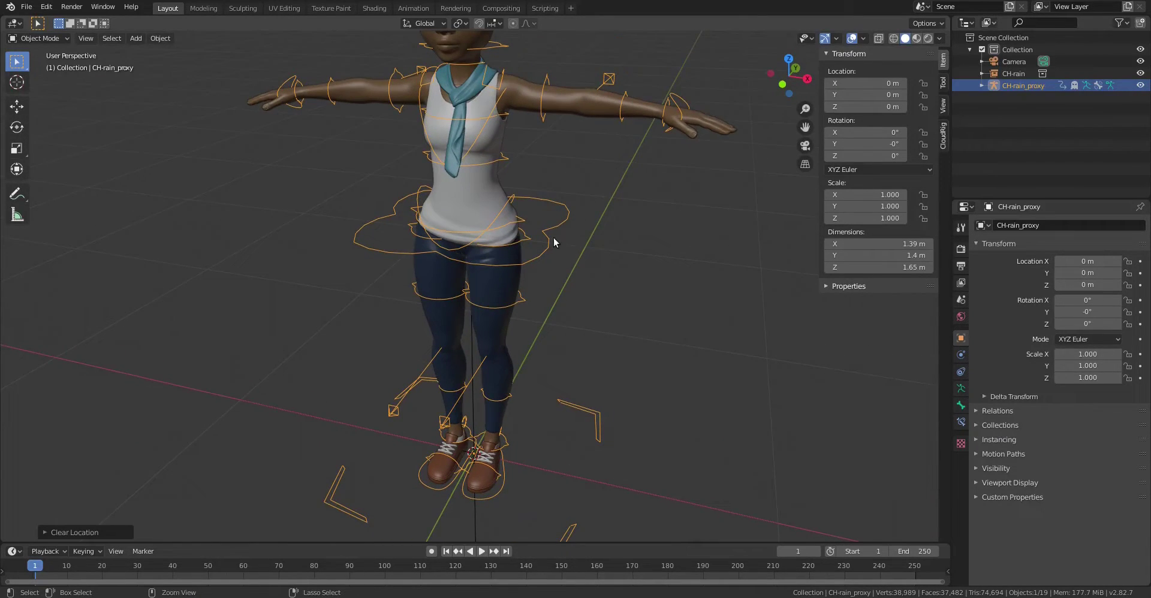
Switch the proxy rig to Pose Mode and select the large pelvis master control around the hips.
{"action": "left_click", "coordinate": [48, 39]}
{"action": "left_click", "coordinate": [40, 79]}
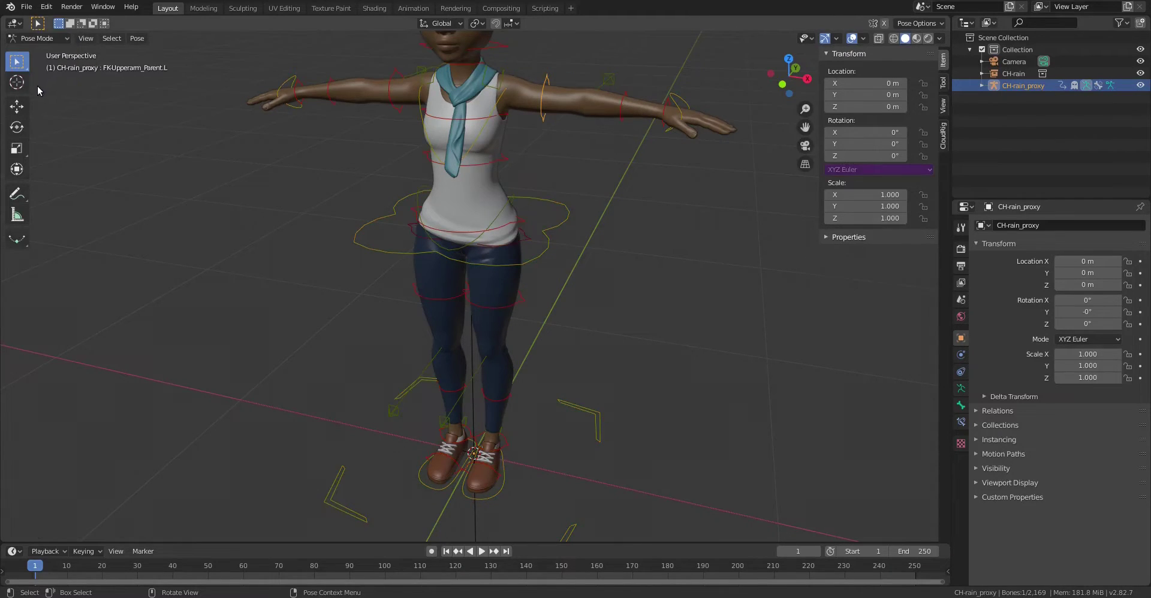
{"action": "left_click", "coordinate": [569, 213]}
{"action": "mouse_move", "coordinate": [574, 214]}
{"action": "middle_mouse_down"}
{"action": "mouse_move", "coordinate": [623, 200]}
{"action": "mouse_move", "coordinate": [555, 298]}
{"action": "mouse_move", "coordinate": [479, 286]}
{"action": "mouse_move", "coordinate": [522, 289]}
{"action": "mouse_move", "coordinate": [532, 234]}
{"action": "mouse_move", "coordinate": [475, 222]}
{"action": "mouse_move", "coordinate": [561, 223]}
{"action": "mouse_move", "coordinate": [620, 198]}
{"action": "mouse_move", "coordinate": [568, 229]}
{"action": "middle_mouse_up"}
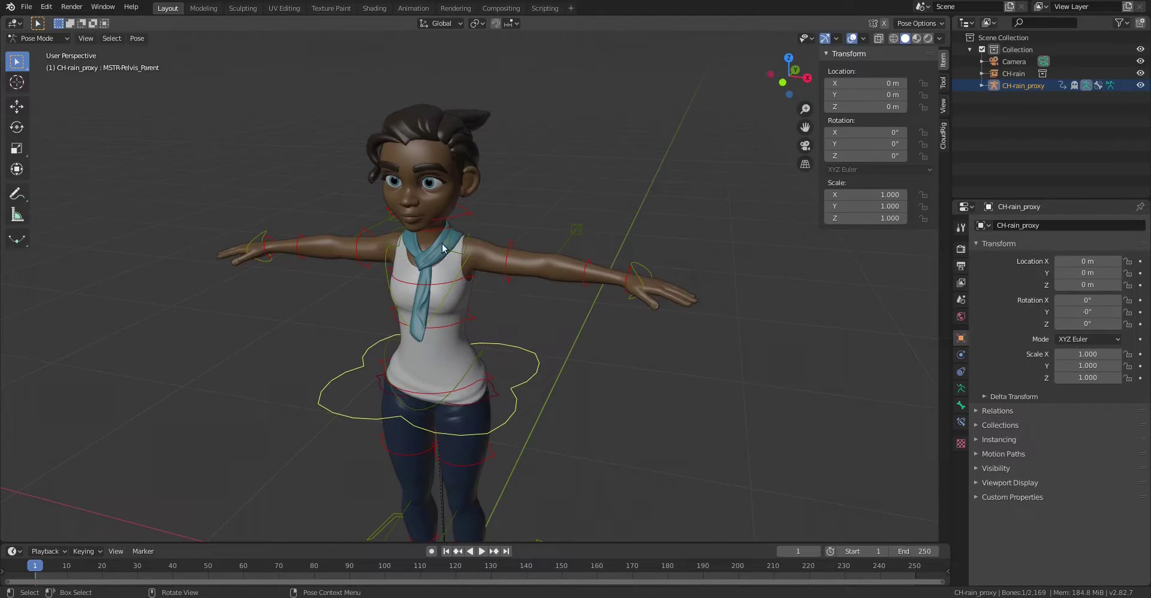
Examine the CloudRig settings for outfits, layers, FK/IK switching, IK, FK and face options, and viewport display colors.
{"action": "left_click", "coordinate": [944, 139]}
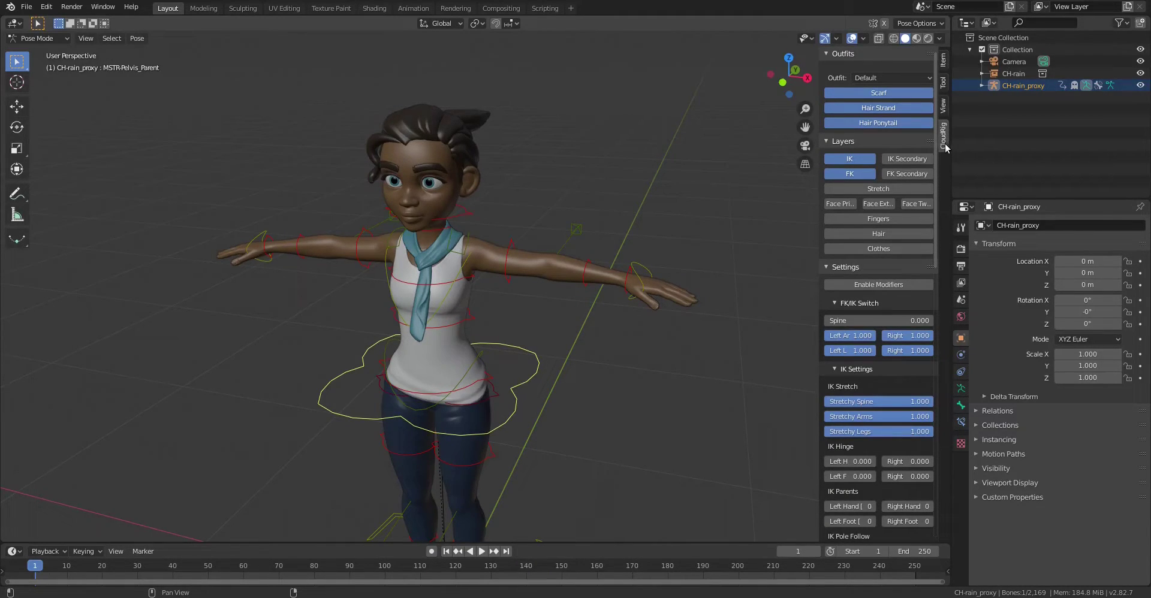
{"action": "scroll", "coordinate": [888, 66], "scroll_direction": "down", "scroll_amount": 5}
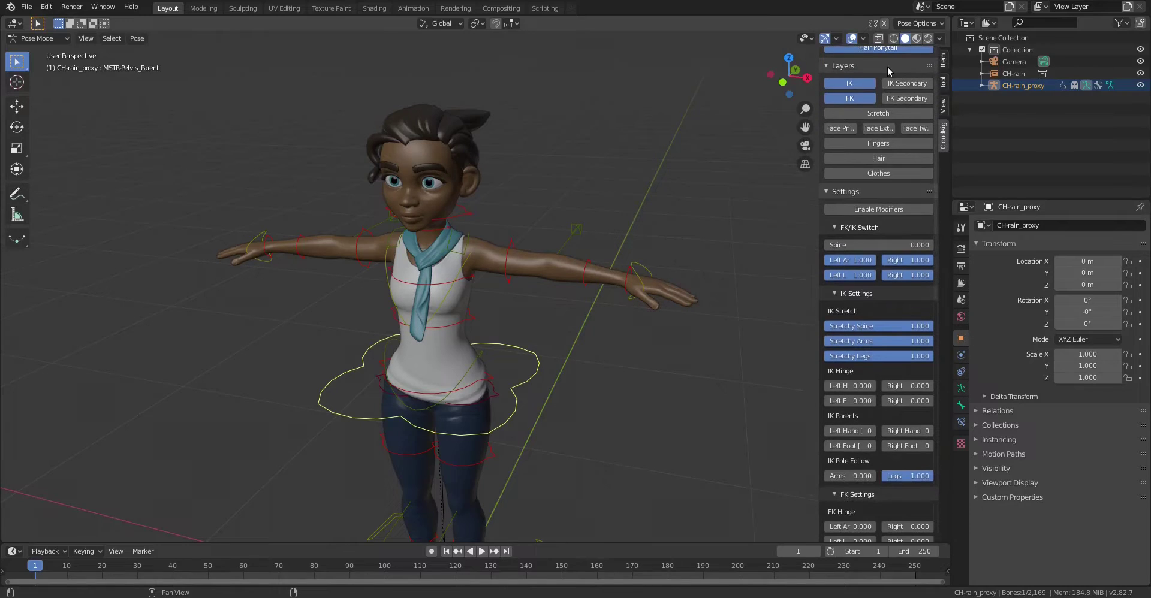
{"action": "scroll", "coordinate": [893, 300], "scroll_direction": "down", "scroll_amount": 18}
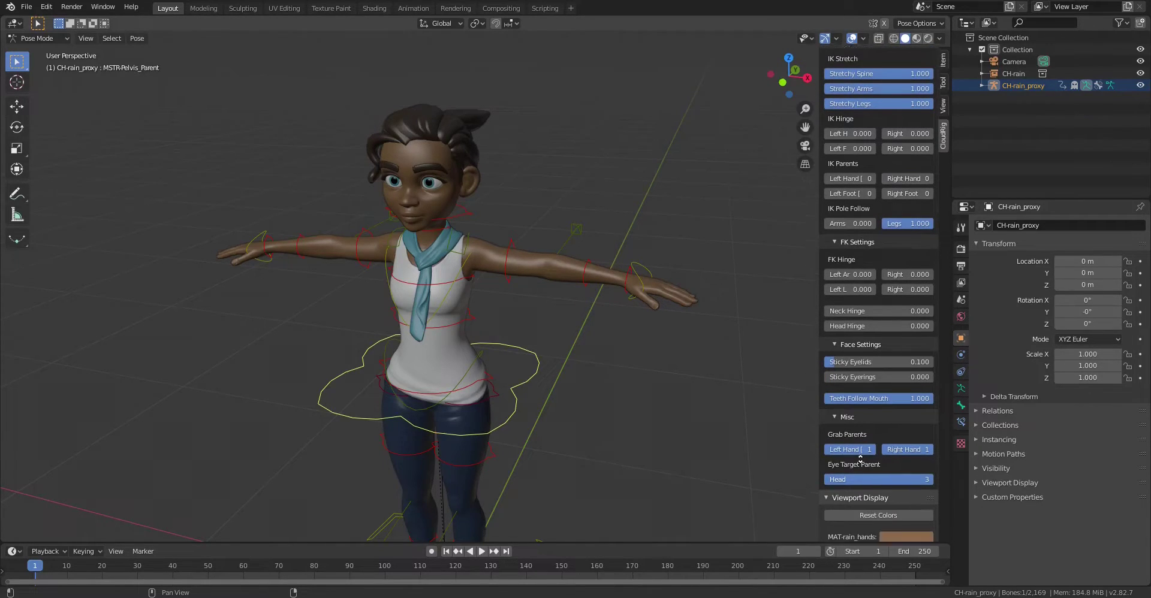
{"action": "scroll", "coordinate": [839, 384], "scroll_direction": "up", "scroll_amount": 20}
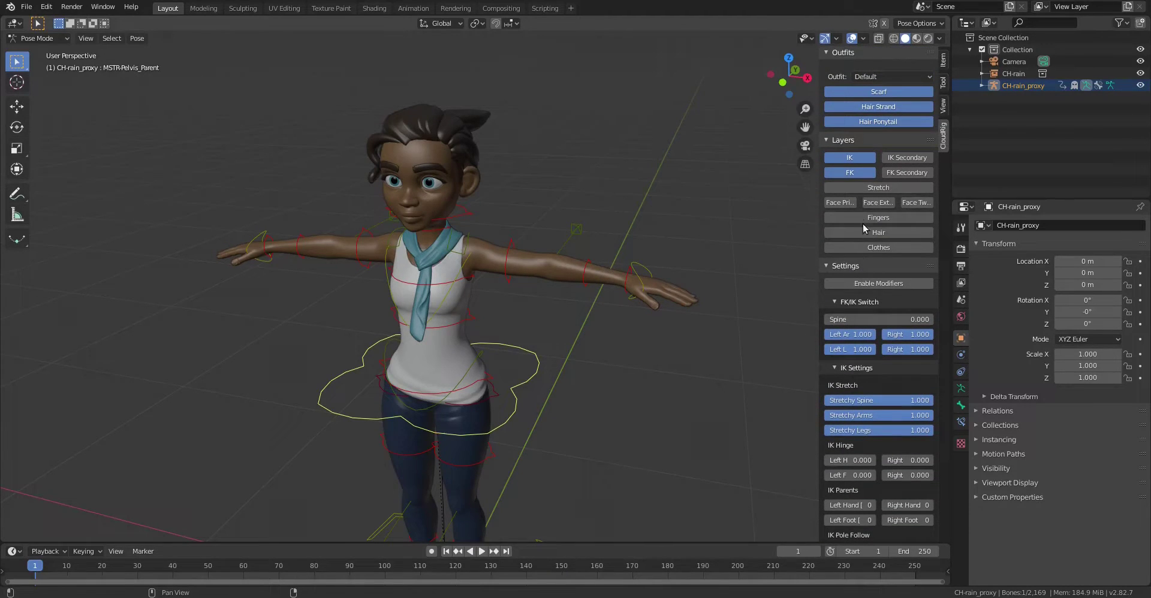
{"action": "scroll", "coordinate": [890, 180], "scroll_direction": "down", "scroll_amount": 10}
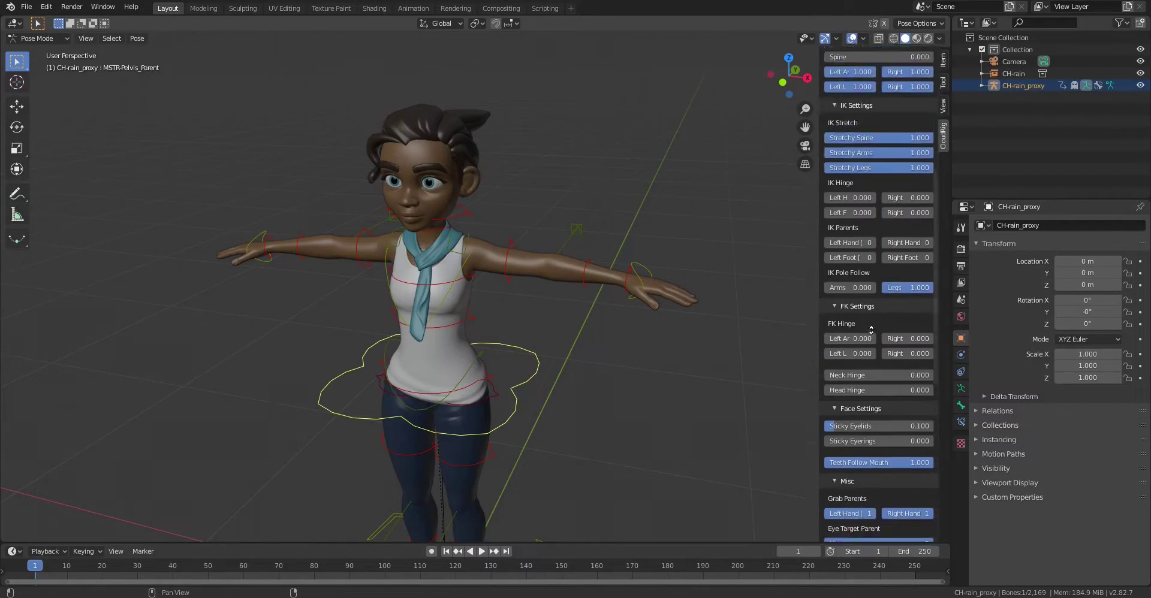
{"action": "scroll", "coordinate": [872, 329], "scroll_direction": "up", "scroll_amount": 10}
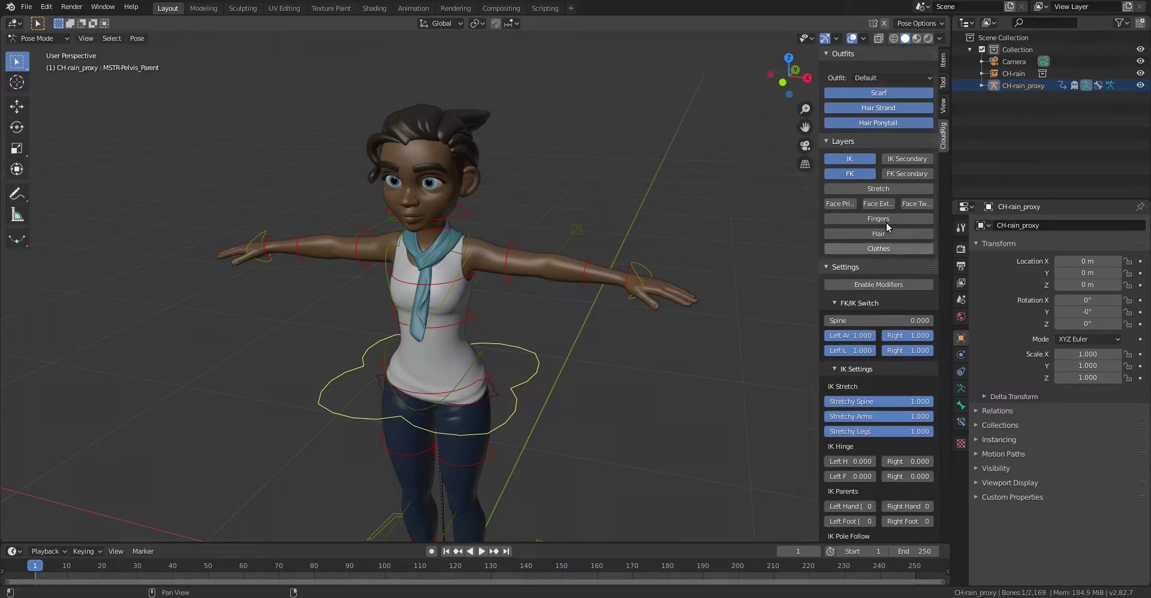
{"action": "scroll", "coordinate": [889, 227], "scroll_direction": "down", "scroll_amount": 20}
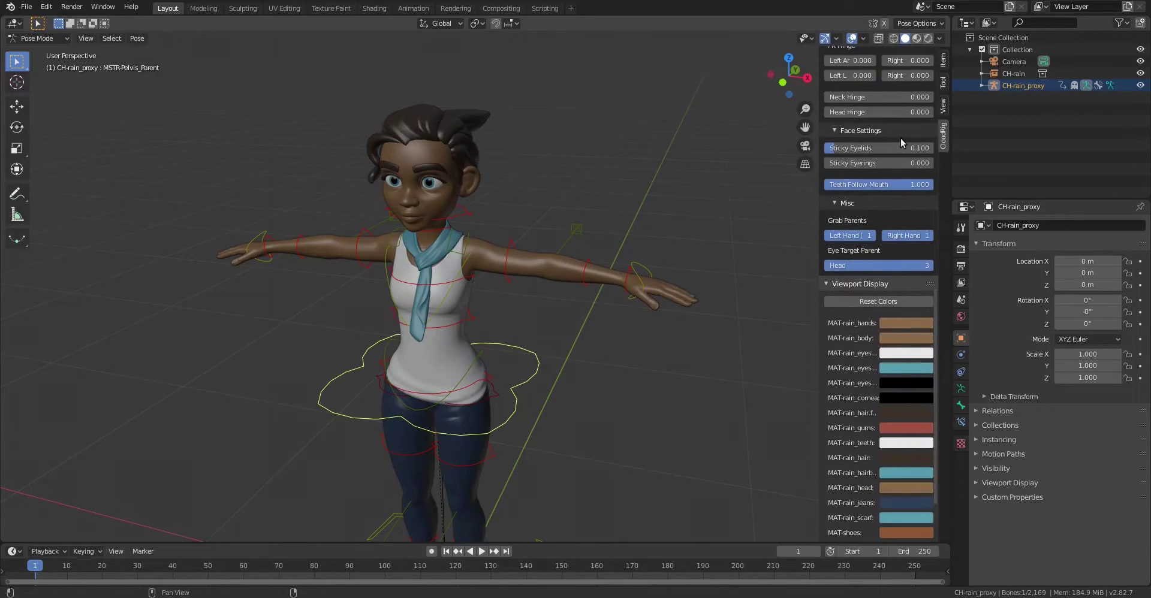
{"action": "scroll", "coordinate": [858, 317], "scroll_direction": "up", "scroll_amount": 15}
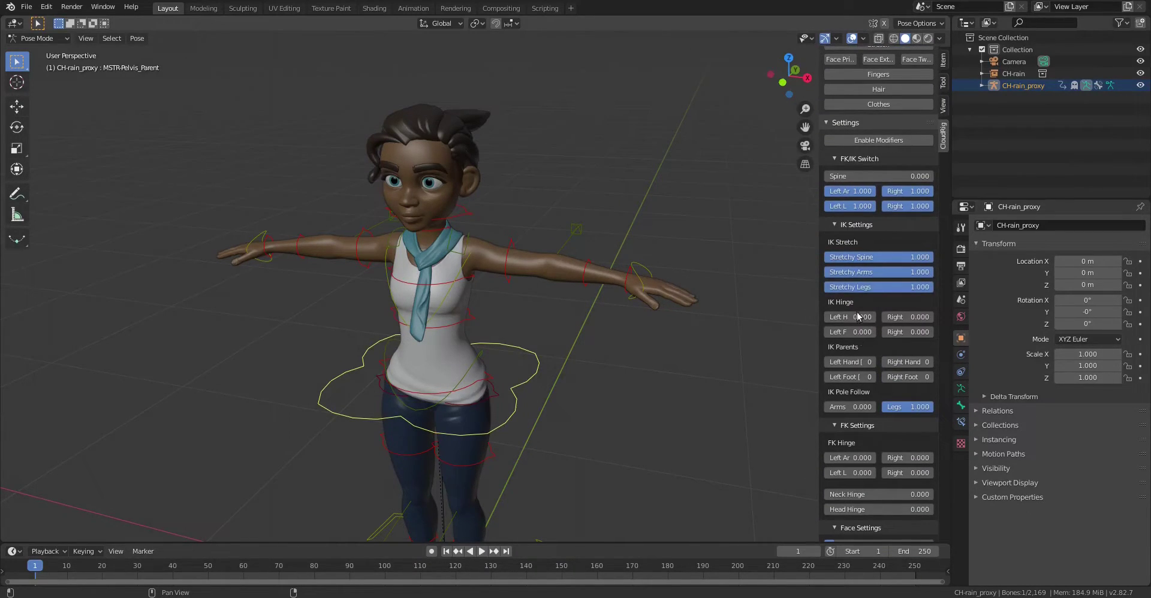
{"action": "scroll", "coordinate": [858, 316], "scroll_direction": "up", "scroll_amount": 5}
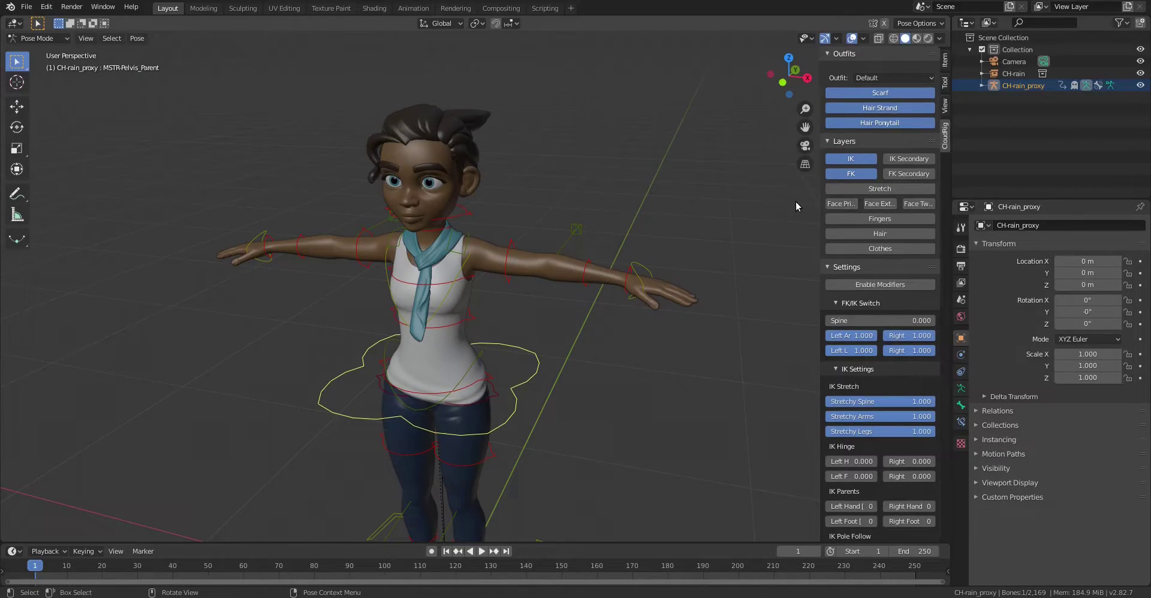
Hide the sidebar, return the rig to Object Mode and save the scene as RainTest_V01 in the Monster/Animation folder.
{"action": "key", "text": "n"}
{"action": "key", "text": "ctrl+Tab"}
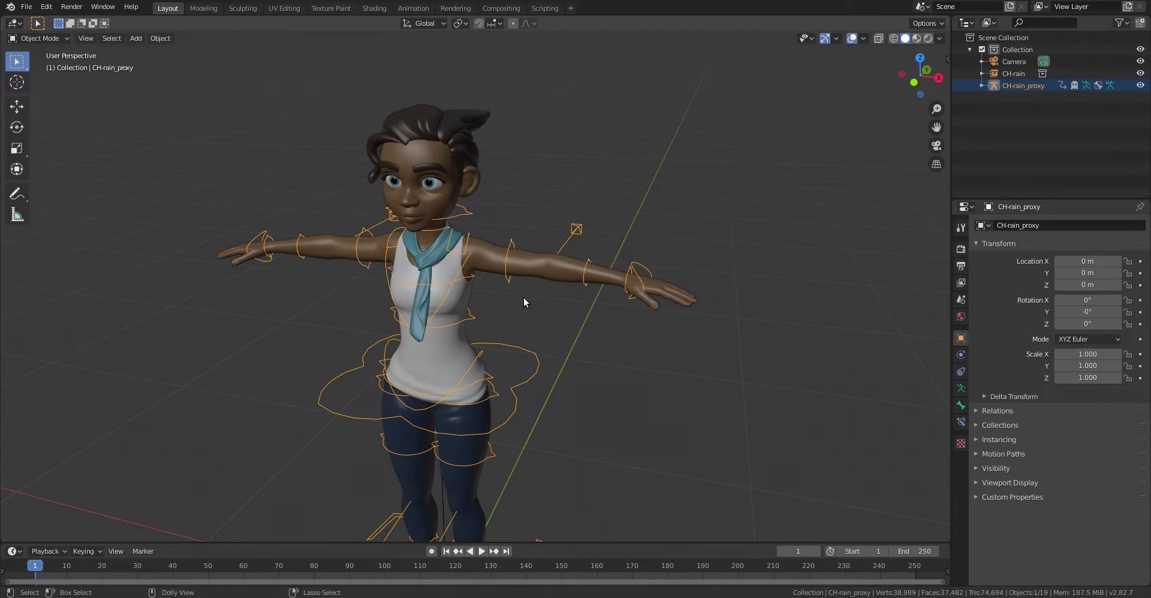
{"action": "key", "text": "ctrl+shift+s"}
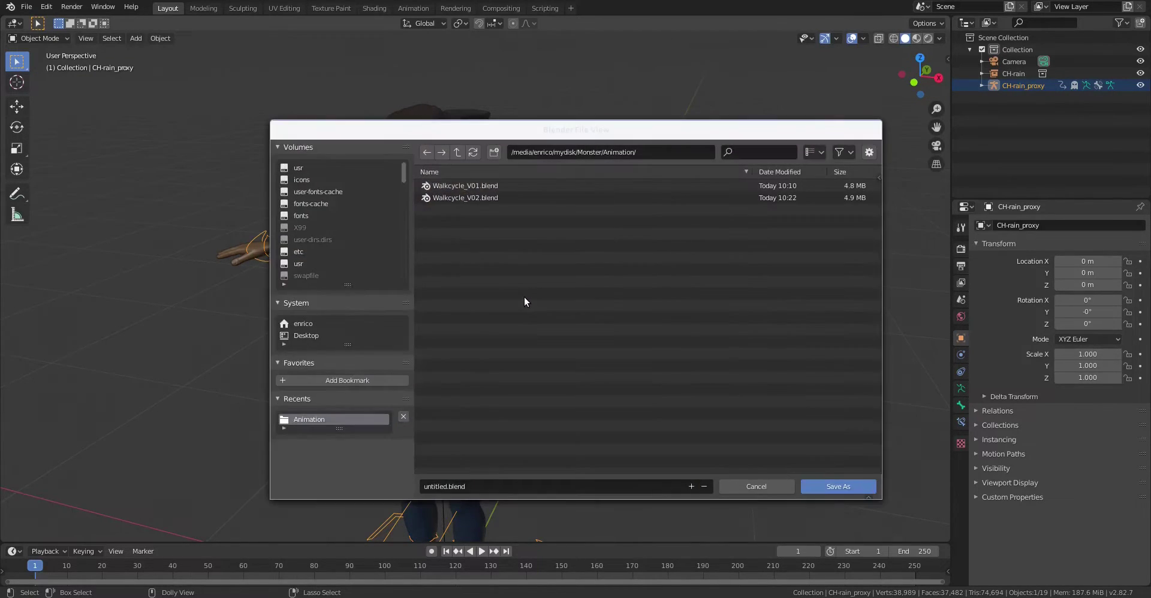
{"action": "left_click", "coordinate": [478, 487]}
{"action": "type", "text": "RainTest_V01"}
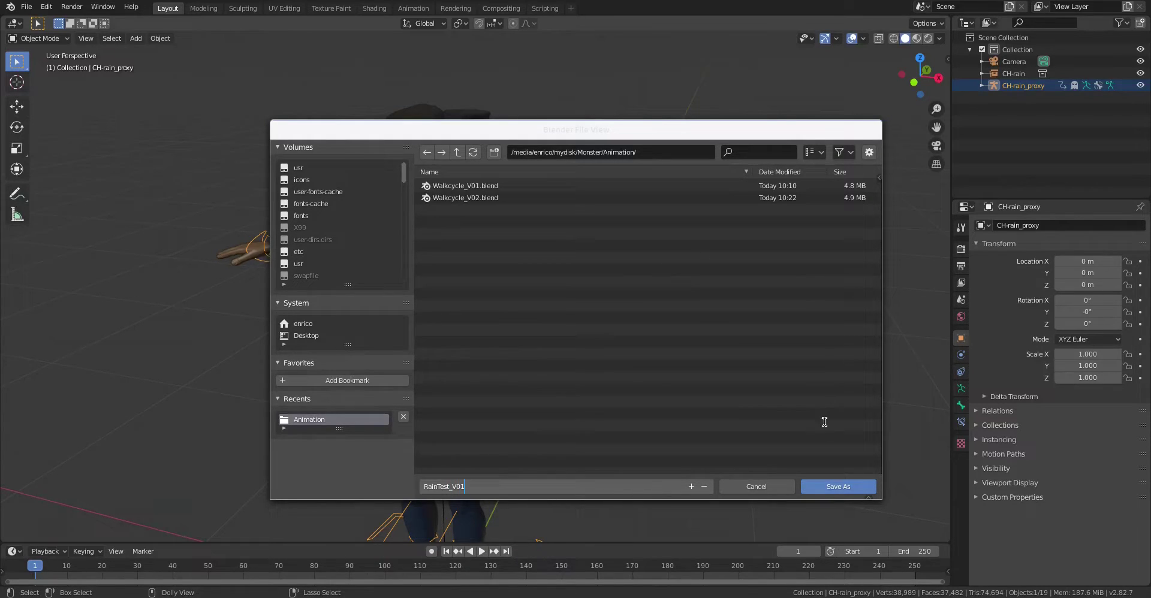
{"action": "left_click", "coordinate": [831, 488]}
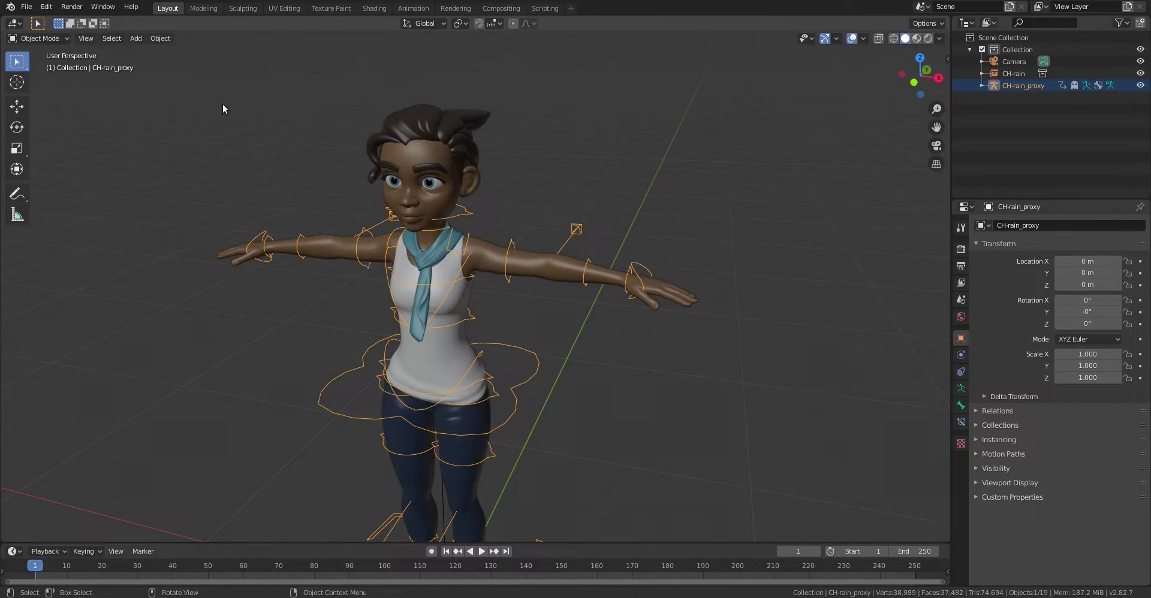
Revert to the saved file to reload the scene with its linked character, confirming the operation.
{"action": "left_click", "coordinate": [27, 7]}
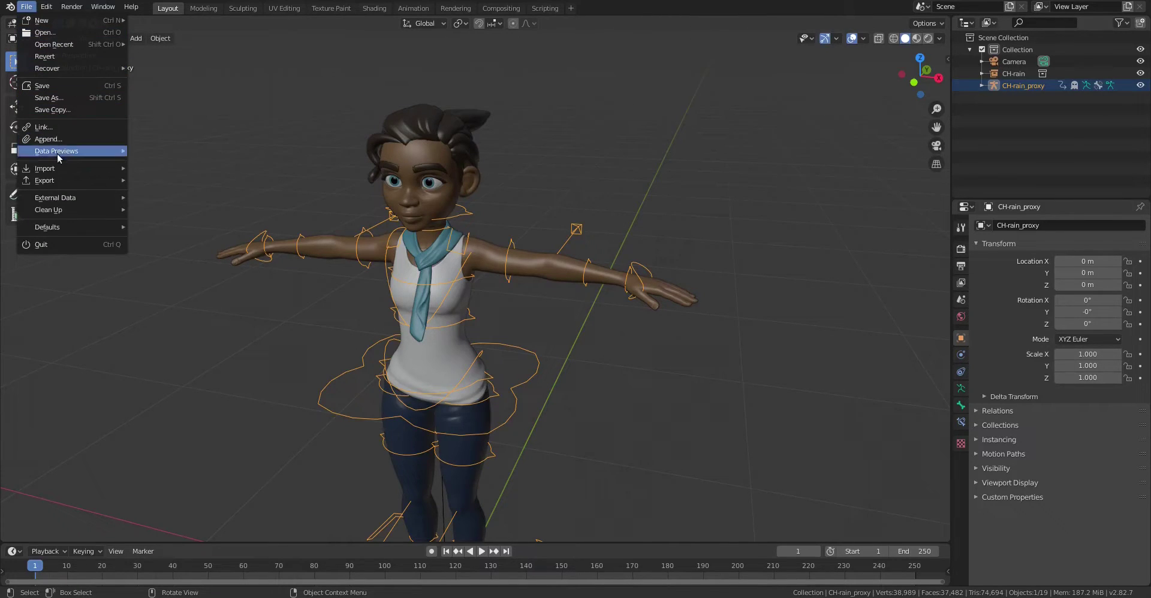
{"action": "left_click", "coordinate": [67, 56]}
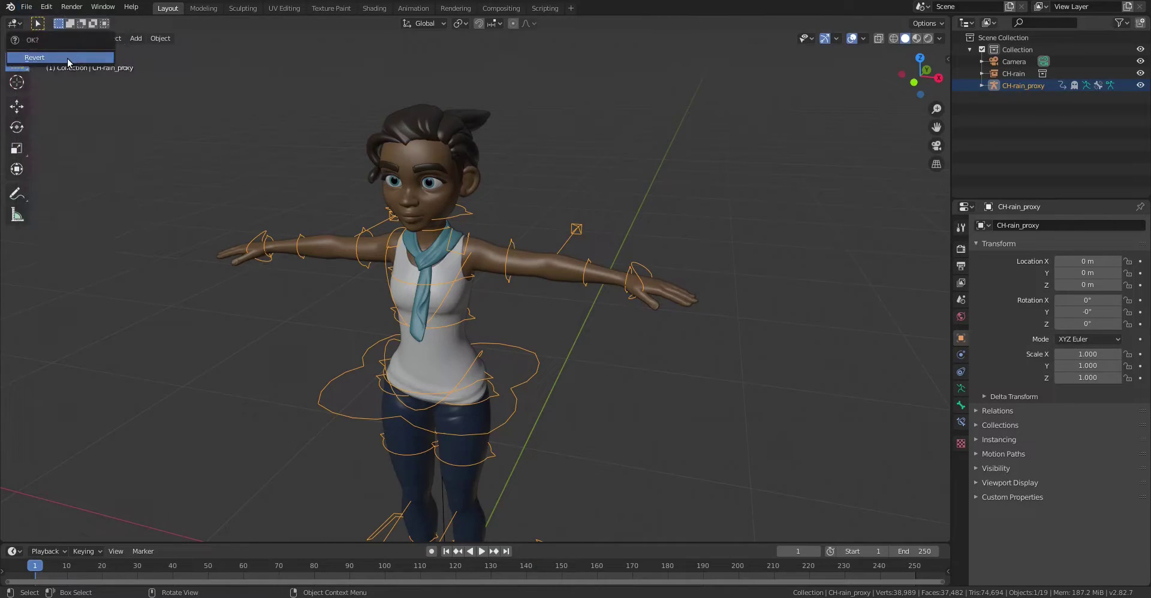
{"action": "left_click", "coordinate": [68, 58]}
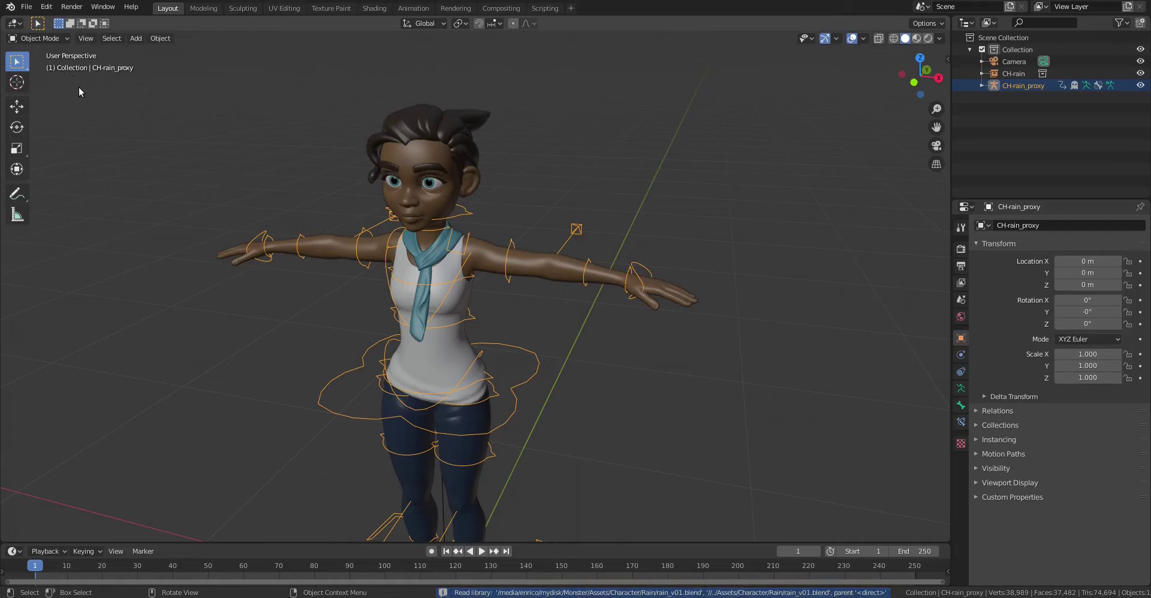
Check that the CloudRig settings are available in the reloaded scene's sidebar, and hide the sidebar again.
{"action": "key", "text": "n"}
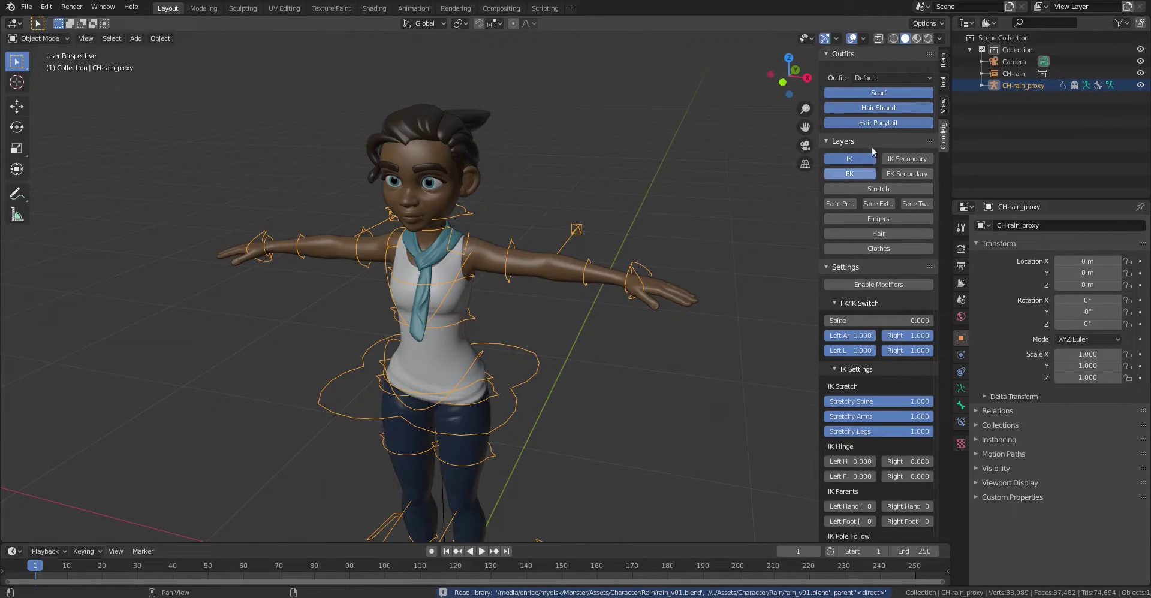
{"action": "left_click", "coordinate": [946, 65]}
{"action": "left_click", "coordinate": [944, 135]}
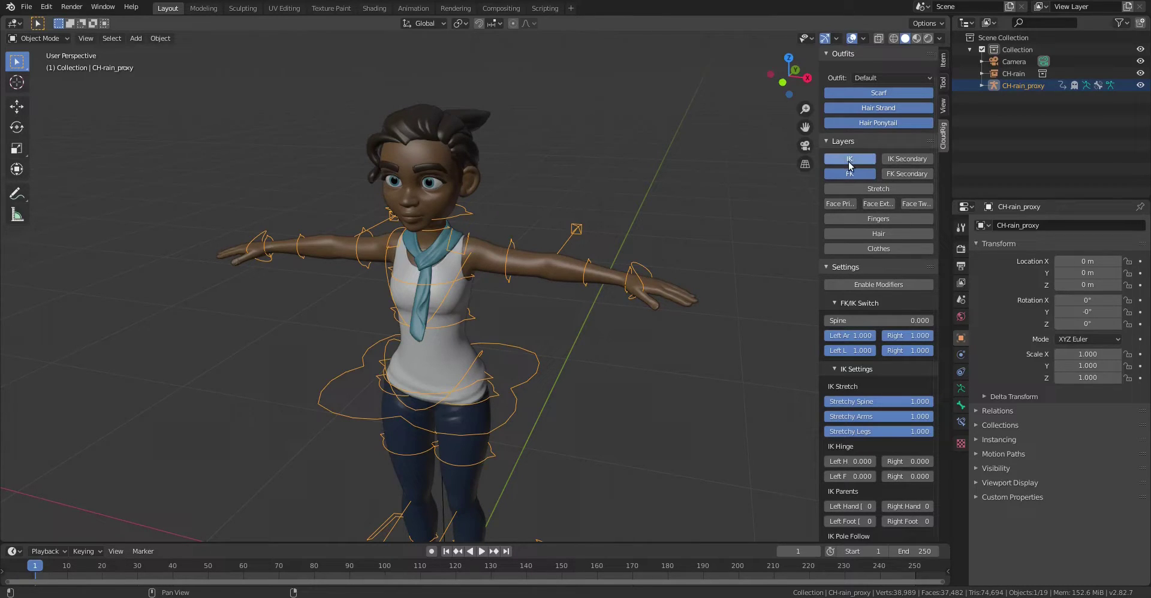
{"action": "key", "text": "n"}
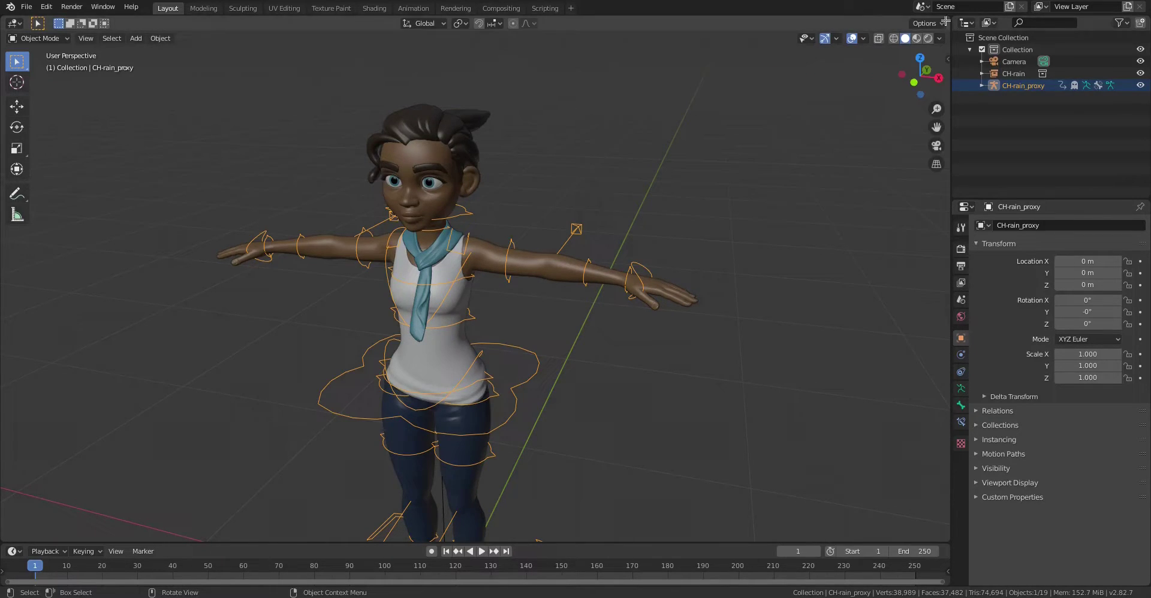
Split the 3D viewport, turn the new area into a Text Editor and display the beginning of the linked cloudrig.py script.
{"action": "left_click_drag", "start_coordinate": [946, 19], "coordinate": [514, 48]}
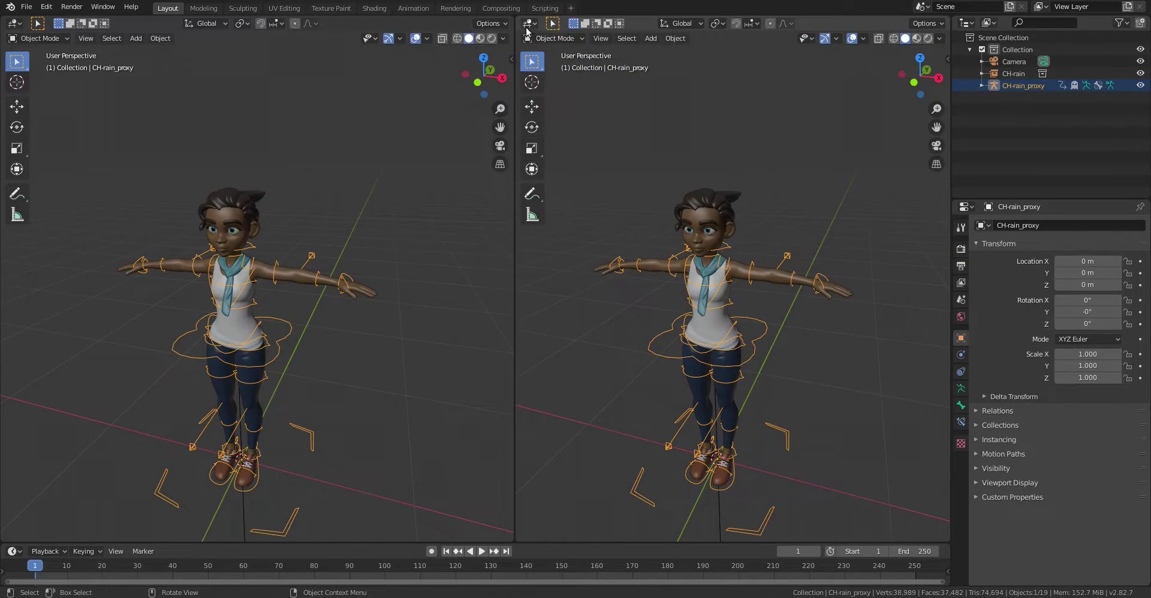
{"action": "left_click", "coordinate": [530, 23]}
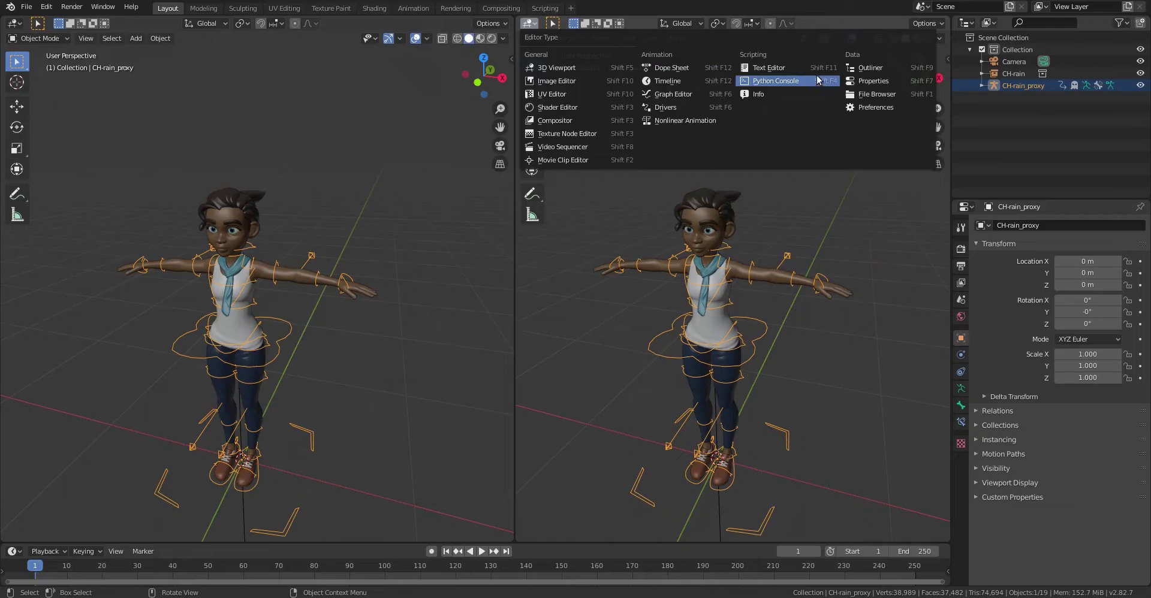
{"action": "left_click", "coordinate": [774, 69]}
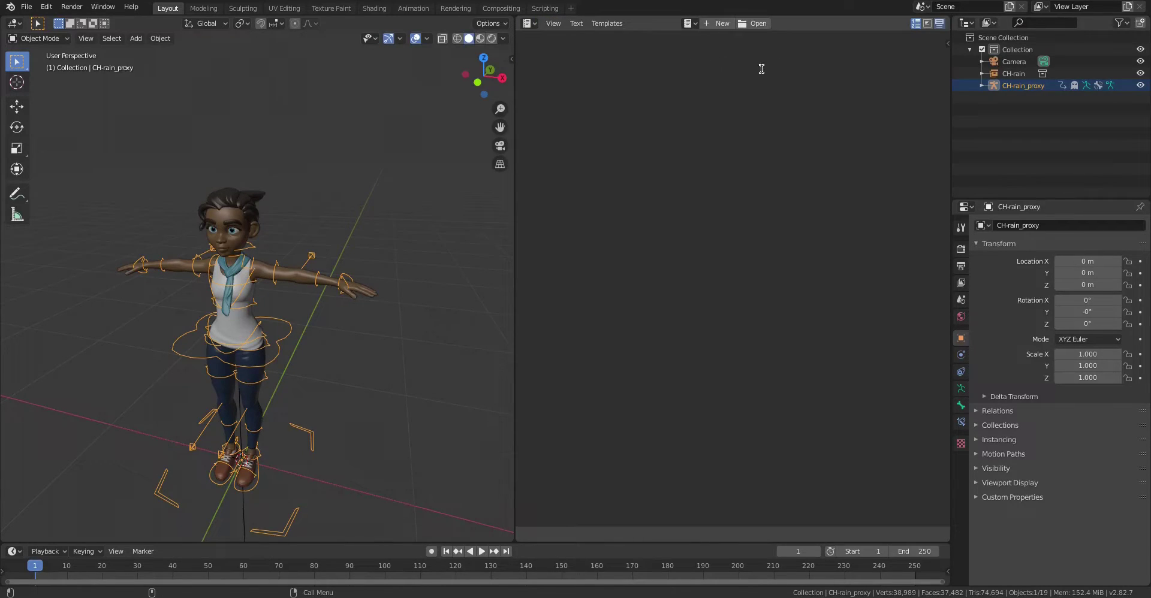
{"action": "left_click", "coordinate": [691, 24]}
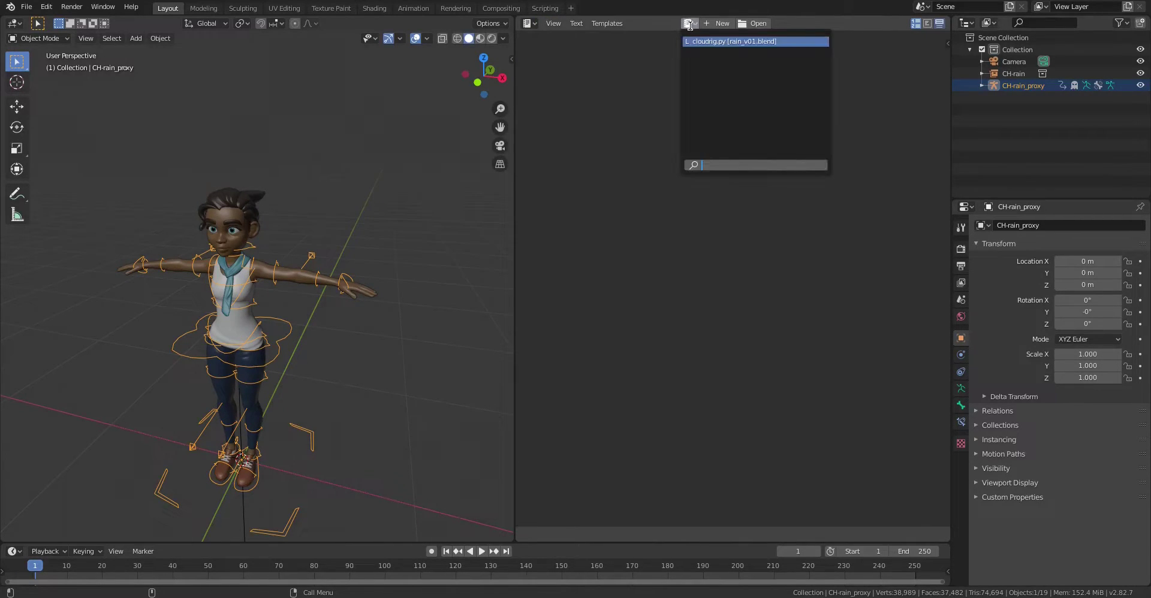
{"action": "left_click", "coordinate": [718, 42]}
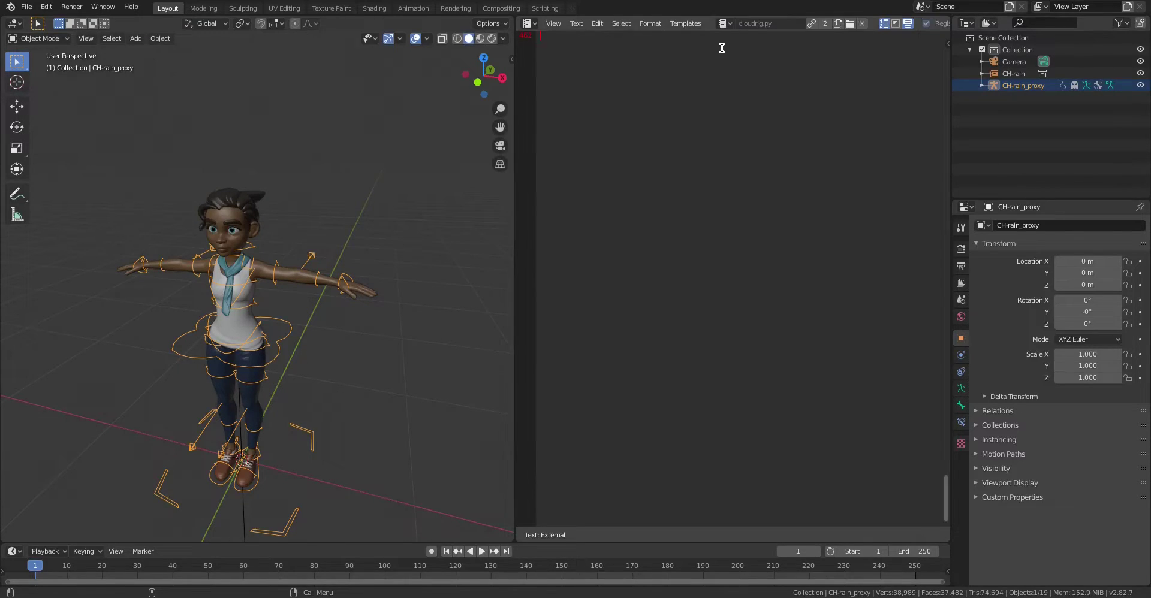
{"action": "left_click_drag", "start_coordinate": [946, 503], "coordinate": [949, 14]}
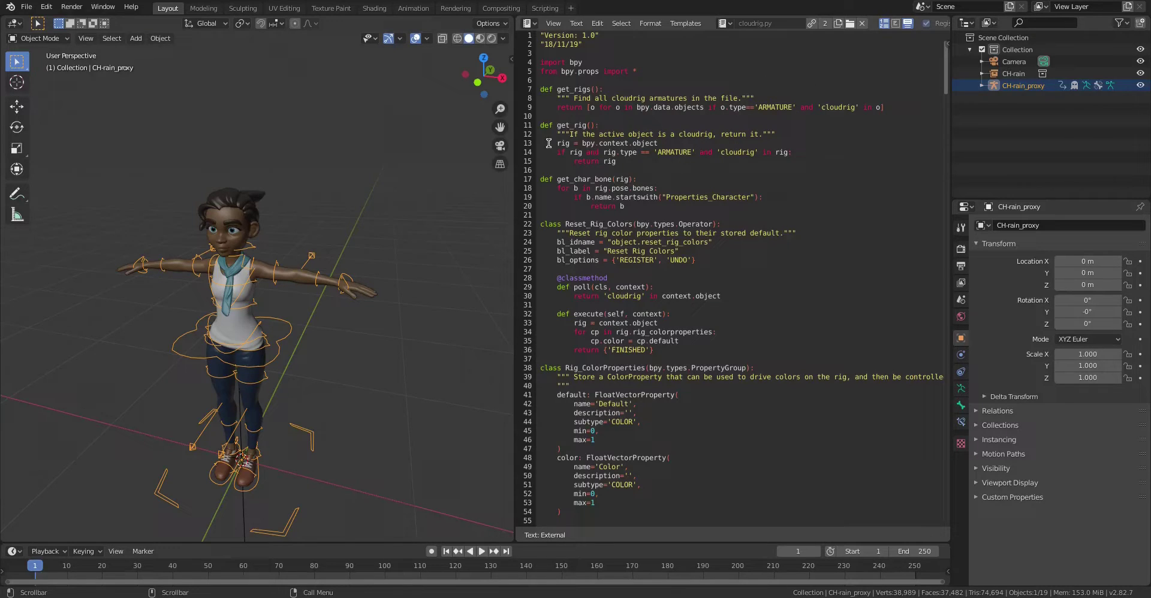
Show the viewport's CloudRig sidebar and merge the Text Editor area back into the 3D viewport.
{"action": "key", "text": "n"}
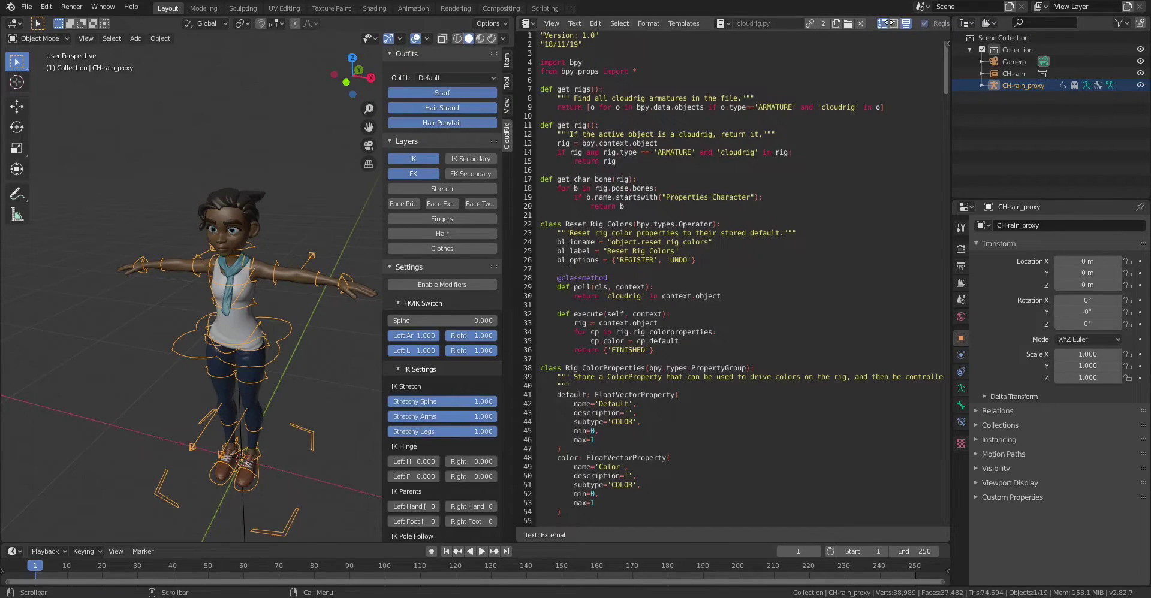
{"action": "scroll", "coordinate": [896, 24], "scroll_direction": "down", "scroll_amount": 3}
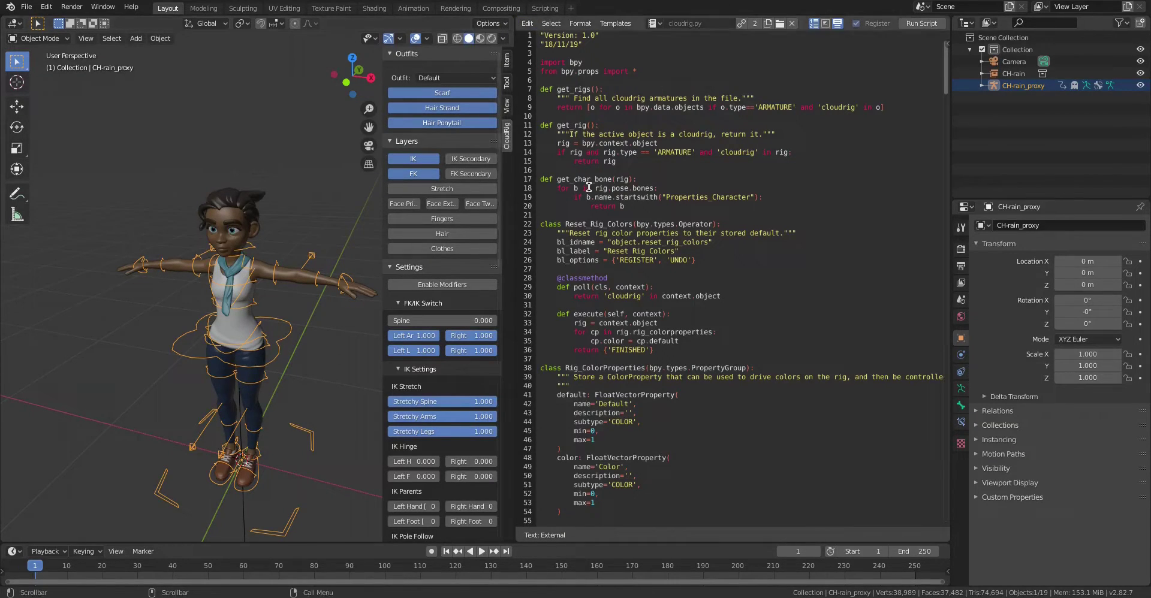
{"action": "left_click_drag", "start_coordinate": [510, 21], "coordinate": [527, 31]}
Switch the character's proxy rig from Object Mode to Pose Mode.
{"action": "middle_click_drag", "start_coordinate": [510, 194], "coordinate": [513, 290]}
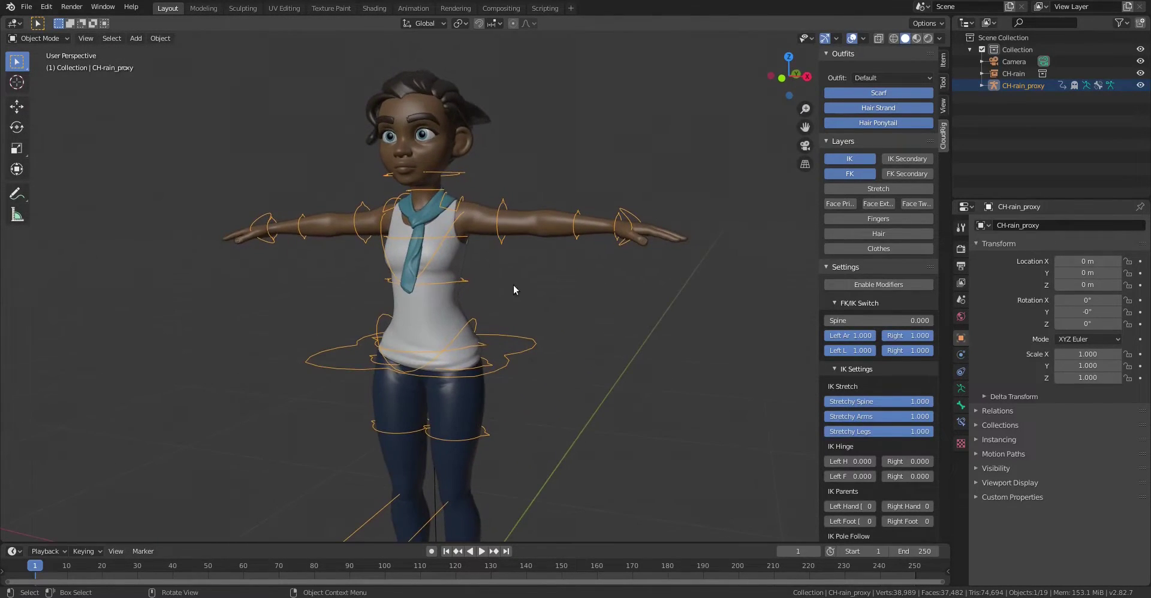
{"action": "left_click", "coordinate": [53, 37]}
{"action": "left_click", "coordinate": [56, 80]}
Check which outfits are available for the character and keep the Default outfit selected.
{"action": "scroll", "coordinate": [355, 186], "scroll_direction": "up", "scroll_amount": 4}
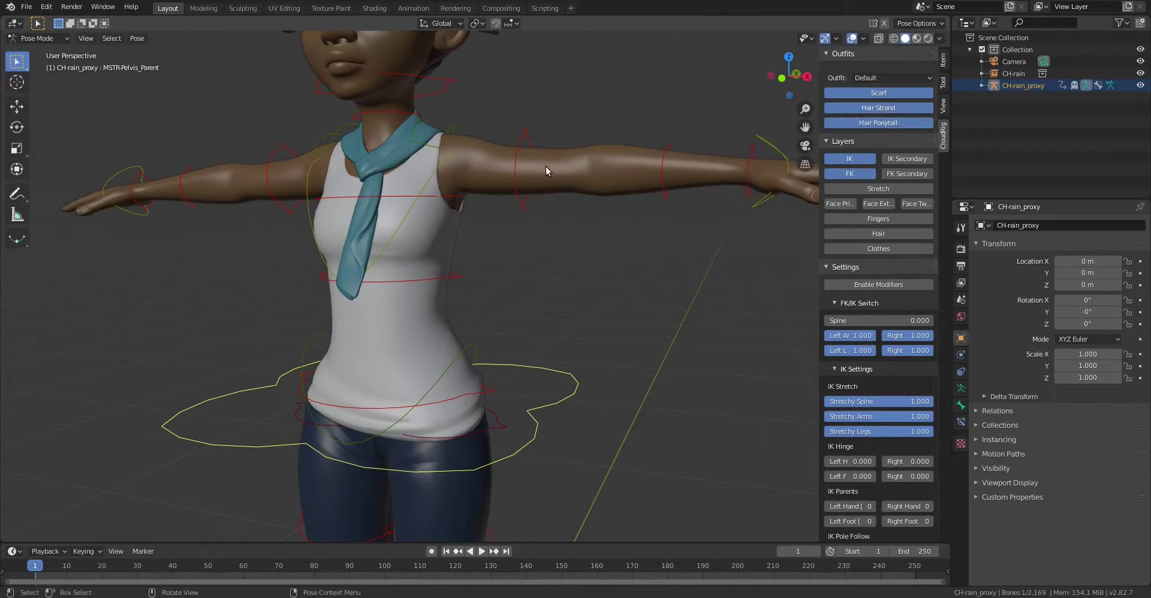
{"action": "middle_click_drag", "start_coordinate": [453, 174], "coordinate": [448, 217], "text": "shift"}
{"action": "left_click", "coordinate": [872, 77]}
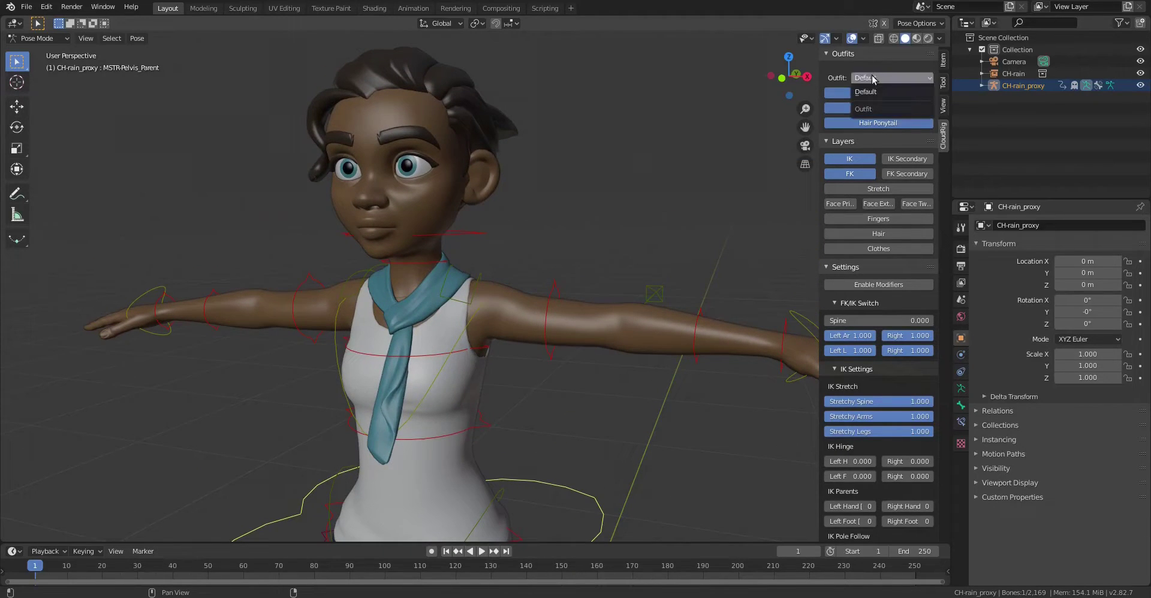
{"action": "left_click", "coordinate": [871, 94]}
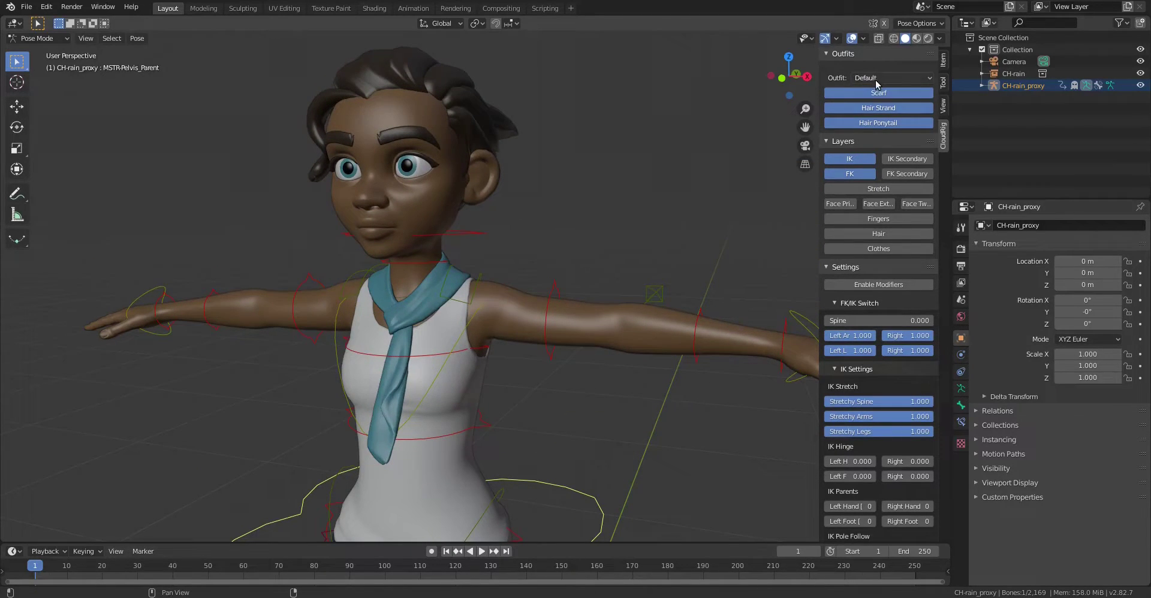
{"action": "left_click", "coordinate": [874, 79]}
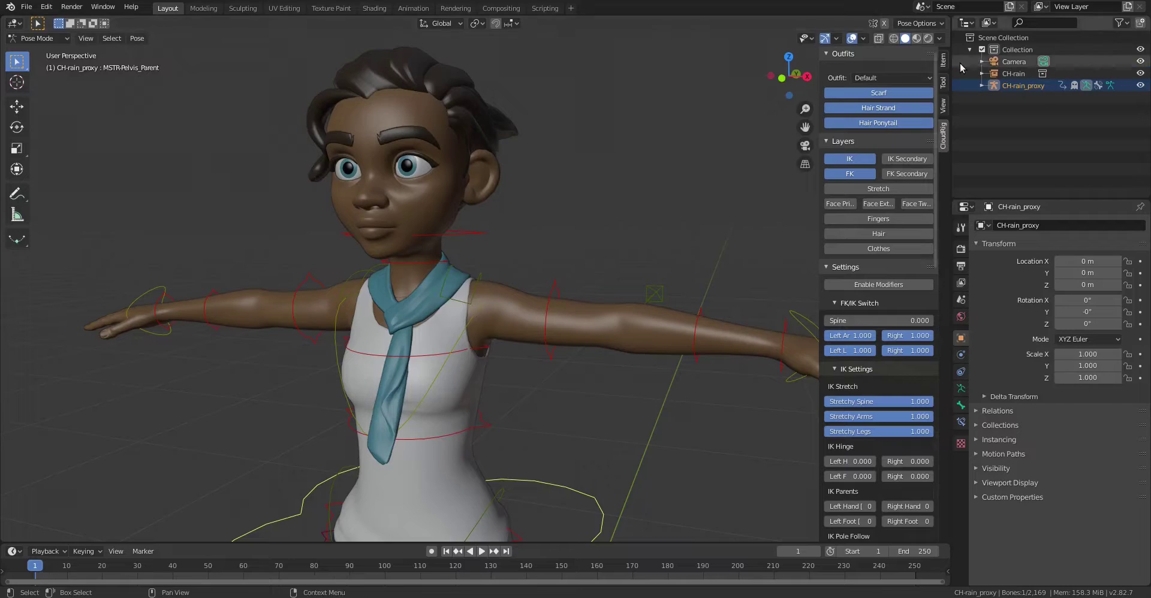
{"action": "left_click", "coordinate": [892, 78]}
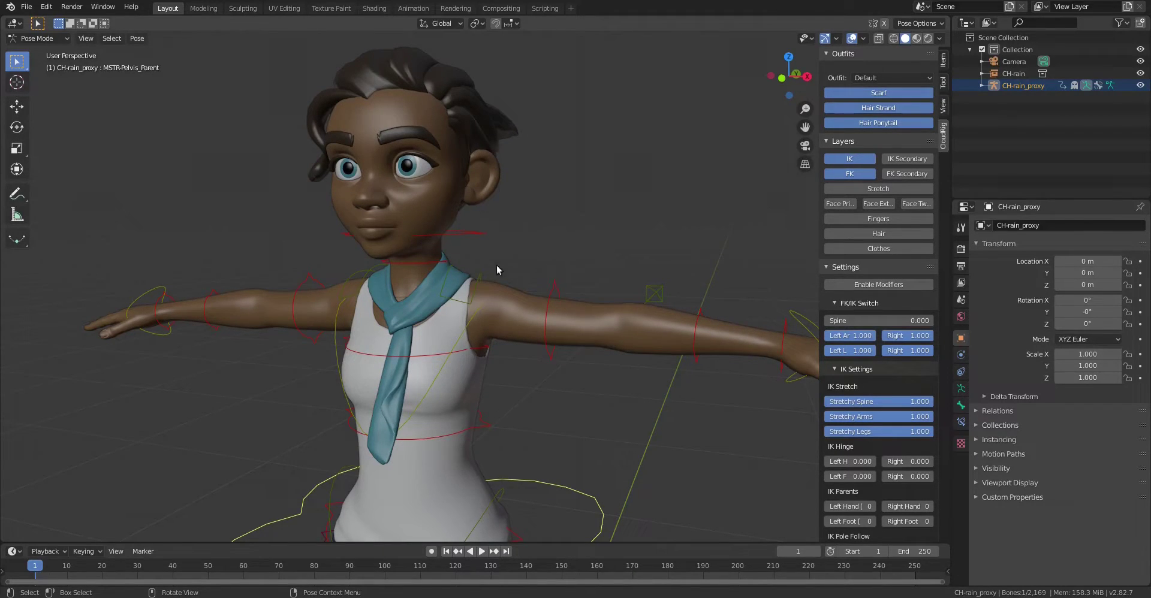
{"action": "left_click", "coordinate": [879, 78]}
Toggle the character's Scarf and Hair Strand off and back on to compare their effect.
{"action": "left_click", "coordinate": [867, 94]}
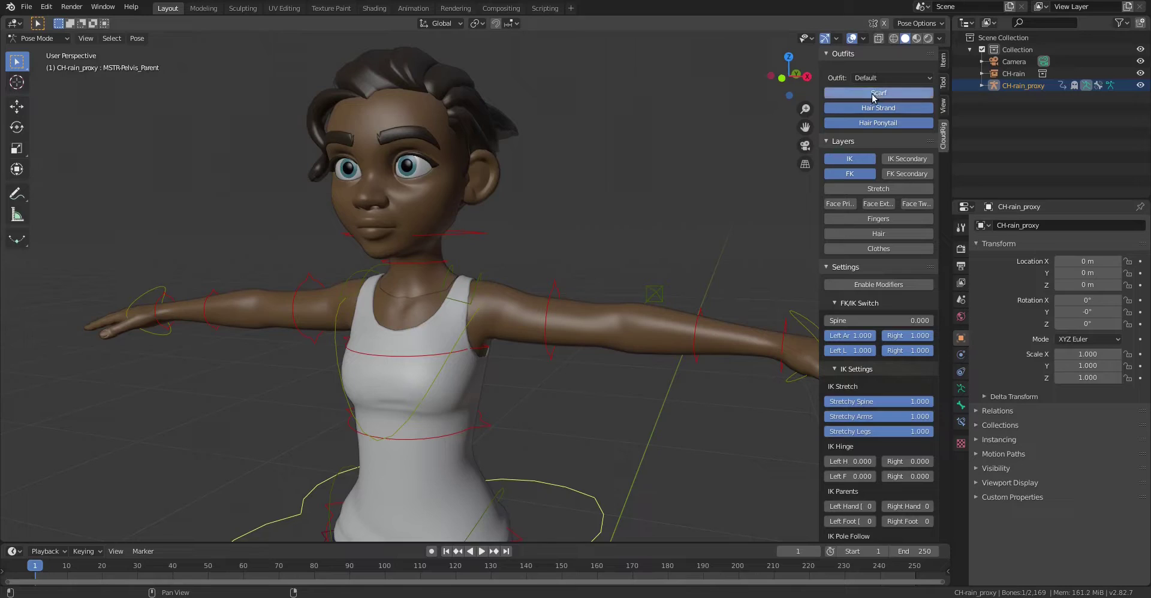
{"action": "left_click", "coordinate": [888, 98]}
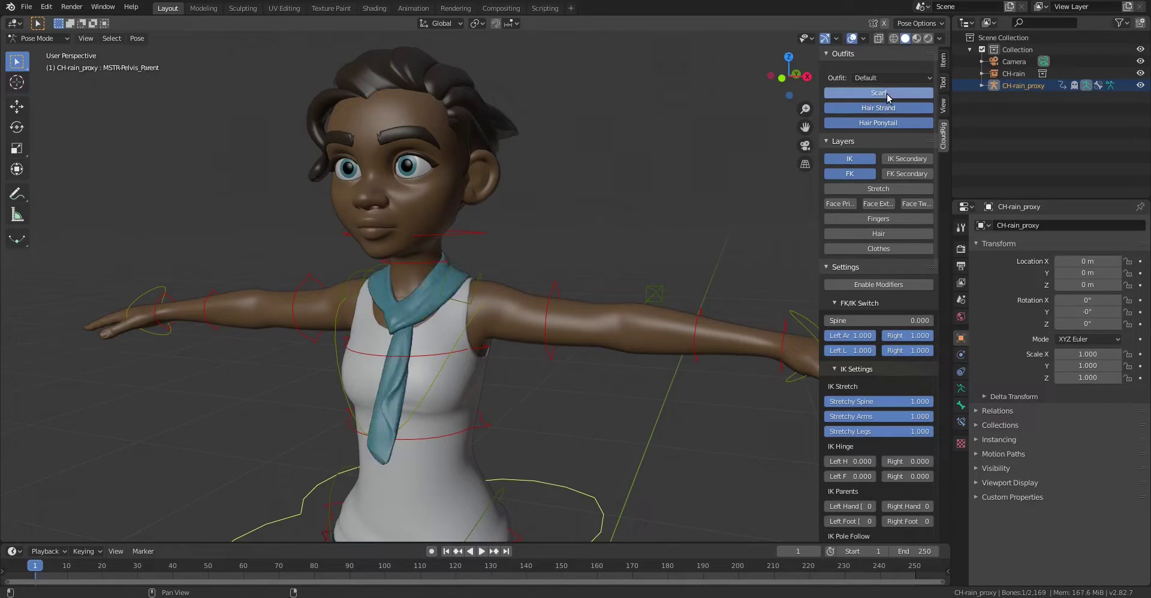
{"action": "left_click", "coordinate": [882, 109]}
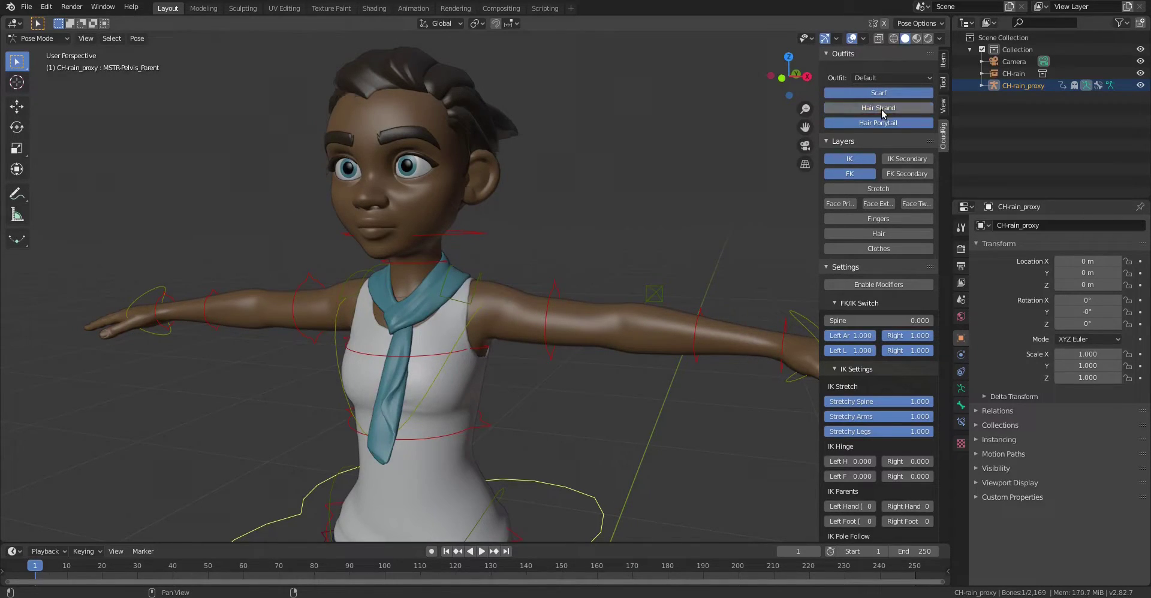
{"action": "left_click", "coordinate": [882, 110]}
Turn off the Hair Strand, toggle the Hair Ponytail off and on, and inspect the hair from several angles.
{"action": "mouse_move", "coordinate": [573, 168]}
{"action": "middle_mouse_down"}
{"action": "mouse_move", "coordinate": [629, 190]}
{"action": "mouse_move", "coordinate": [571, 152]}
{"action": "middle_mouse_up"}
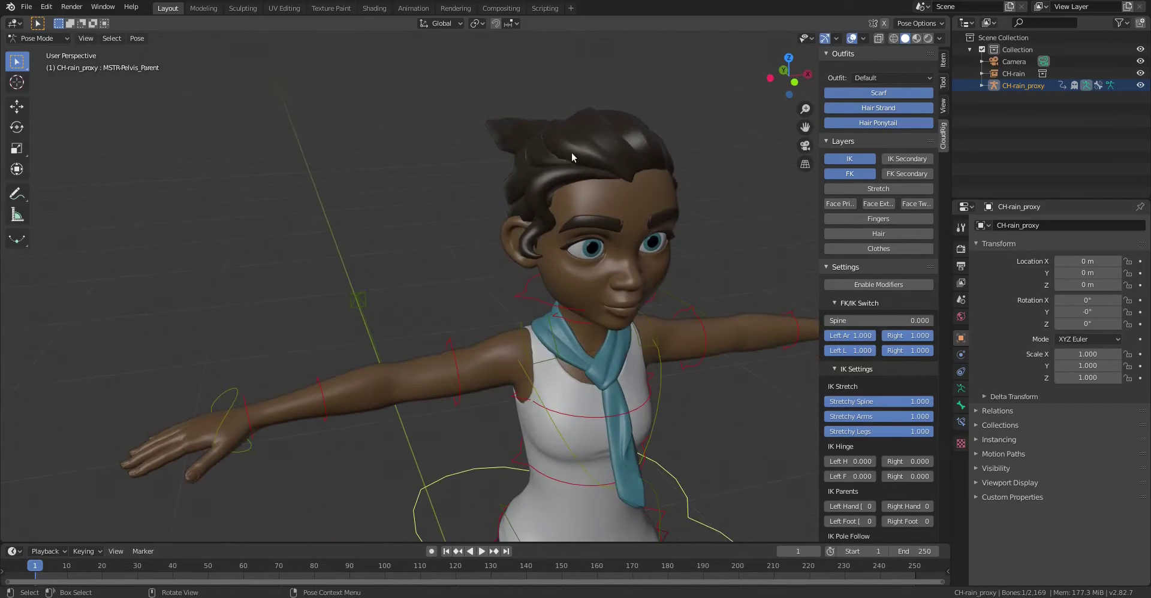
{"action": "left_click", "coordinate": [881, 108]}
{"action": "middle_click_drag", "start_coordinate": [807, 120], "coordinate": [672, 150]}
{"action": "left_click", "coordinate": [876, 123]}
{"action": "middle_click_drag", "start_coordinate": [749, 162], "coordinate": [659, 180]}
{"action": "left_click", "coordinate": [896, 123]}
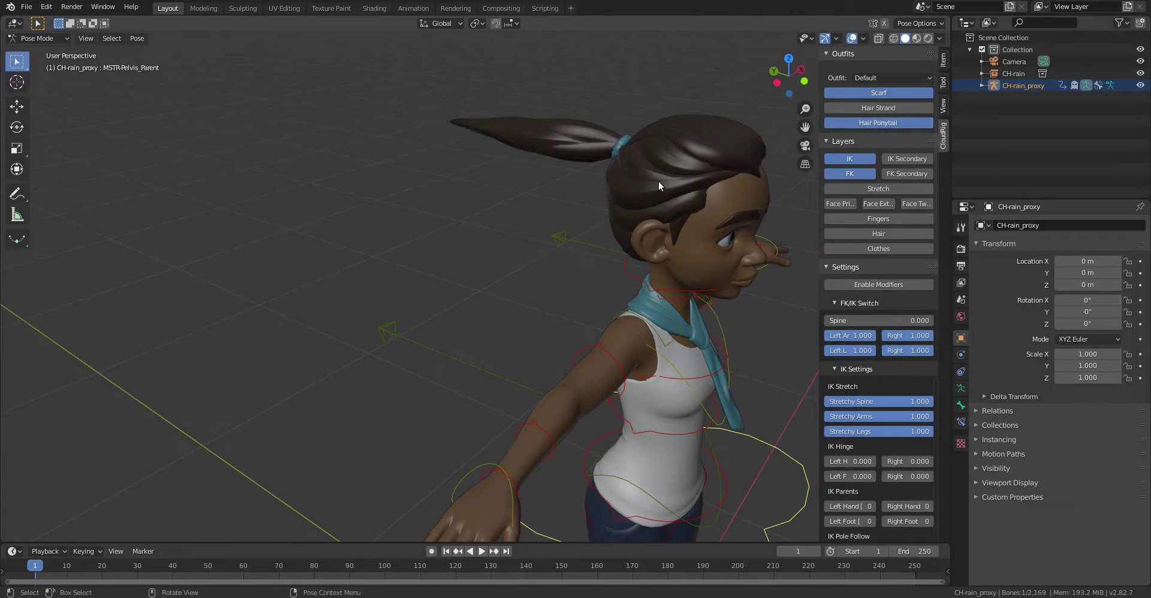
{"action": "middle_click_drag", "start_coordinate": [666, 224], "coordinate": [591, 219]}
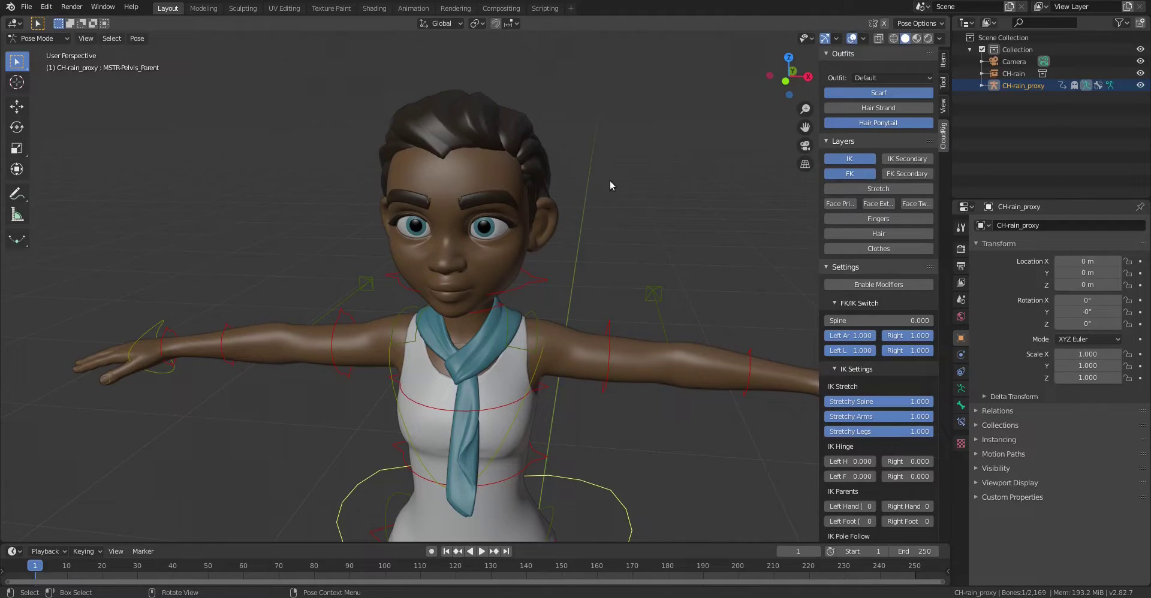
Hide the IK control layer to view the FK controls alone, and show it again.
{"action": "scroll", "coordinate": [607, 210], "scroll_direction": "down", "scroll_amount": 4}
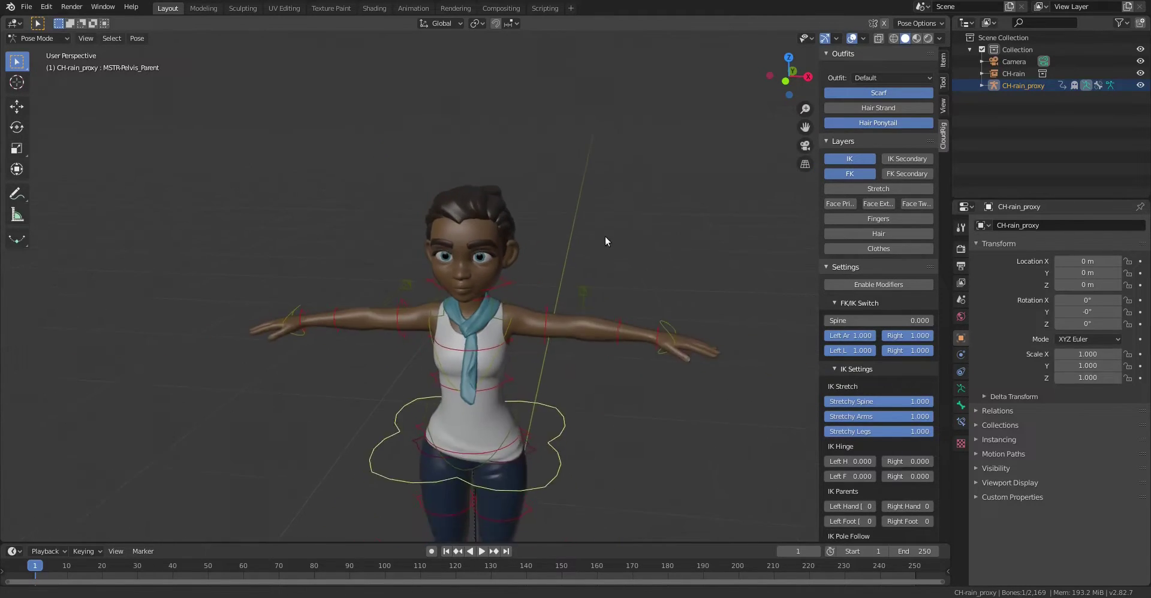
{"action": "left_click", "coordinate": [850, 160]}
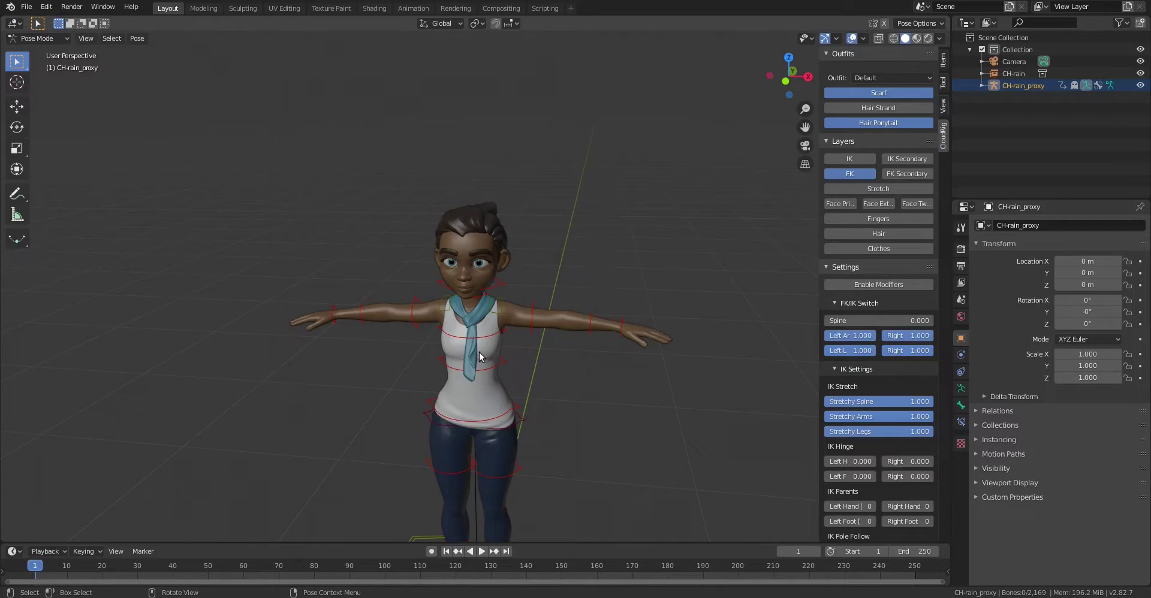
{"action": "middle_click_drag", "start_coordinate": [531, 319], "coordinate": [586, 152], "text": "shift"}
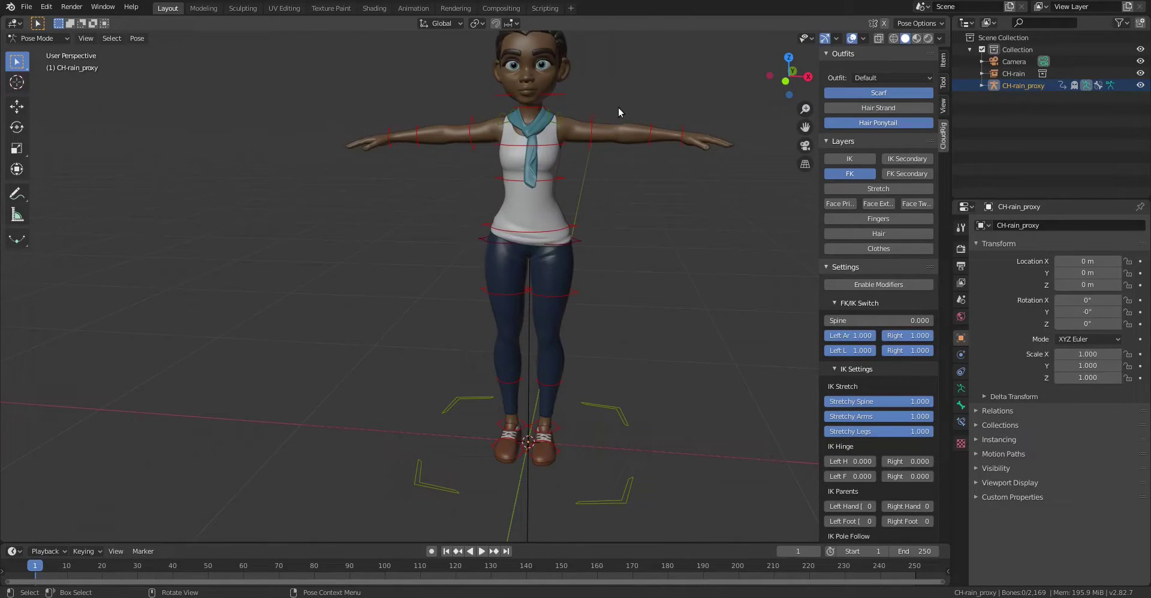
{"action": "left_click", "coordinate": [849, 159]}
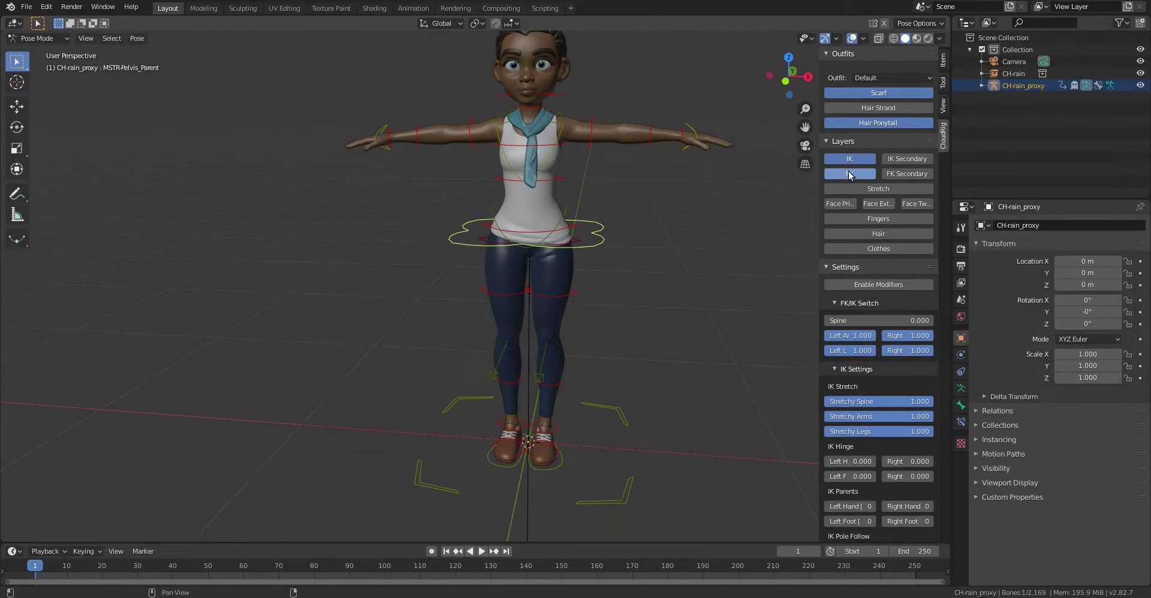
Hide the FK control layer, inspect the IK controls around the body, and show the FK layer again.
{"action": "left_click", "coordinate": [850, 175]}
{"action": "middle_click_drag", "start_coordinate": [663, 180], "coordinate": [656, 211]}
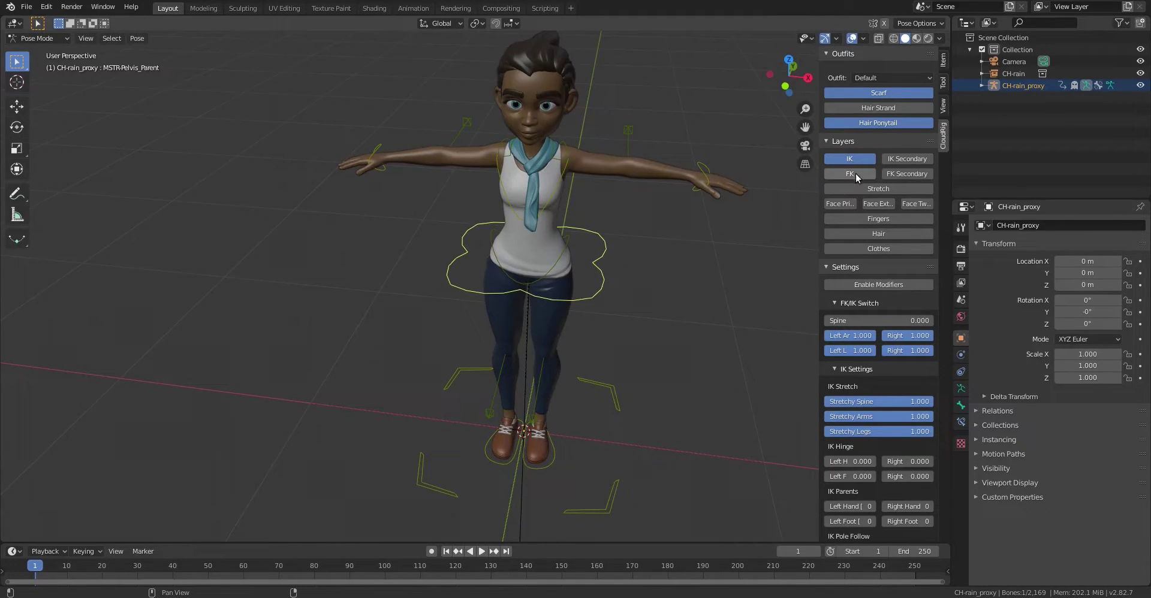
{"action": "middle_click_drag", "start_coordinate": [632, 188], "coordinate": [641, 154]}
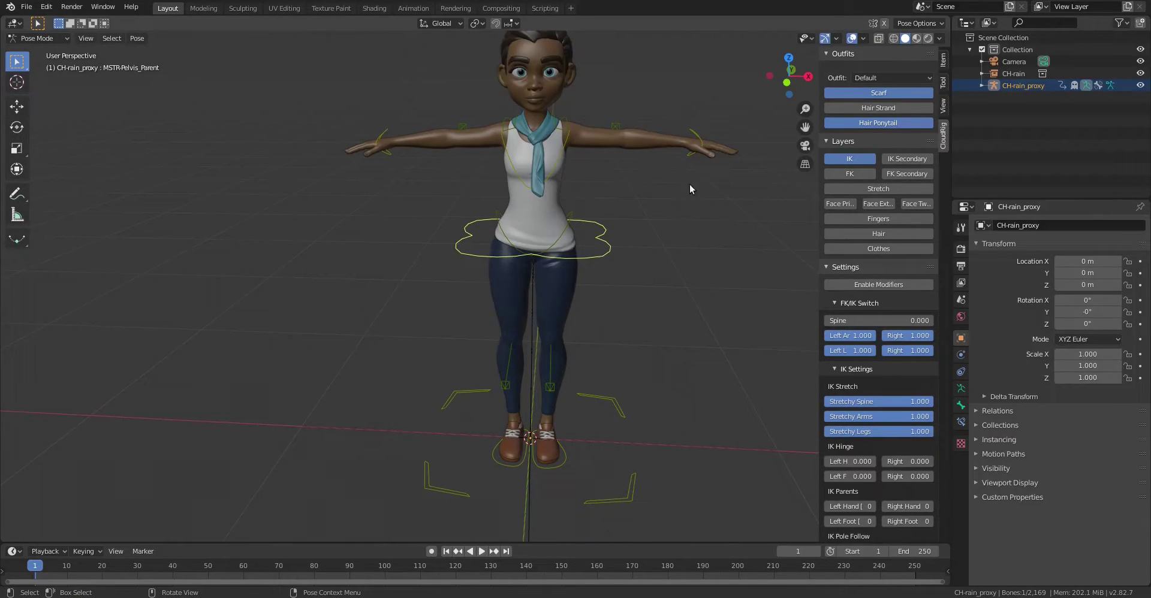
{"action": "middle_click_drag", "start_coordinate": [541, 337], "coordinate": [516, 249]}
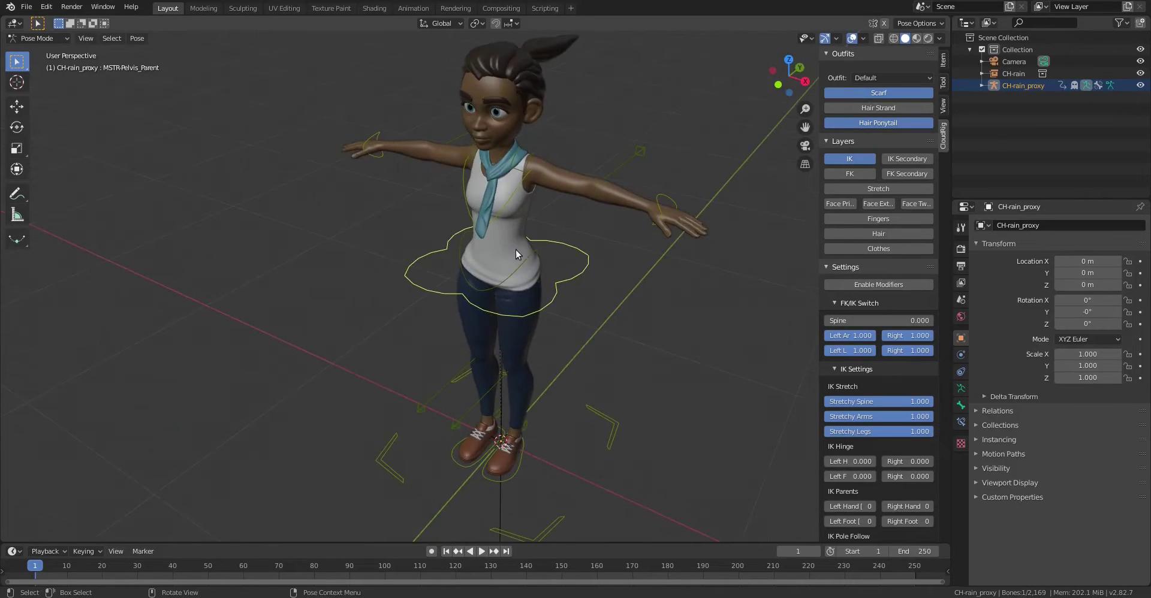
{"action": "left_click", "coordinate": [836, 174]}
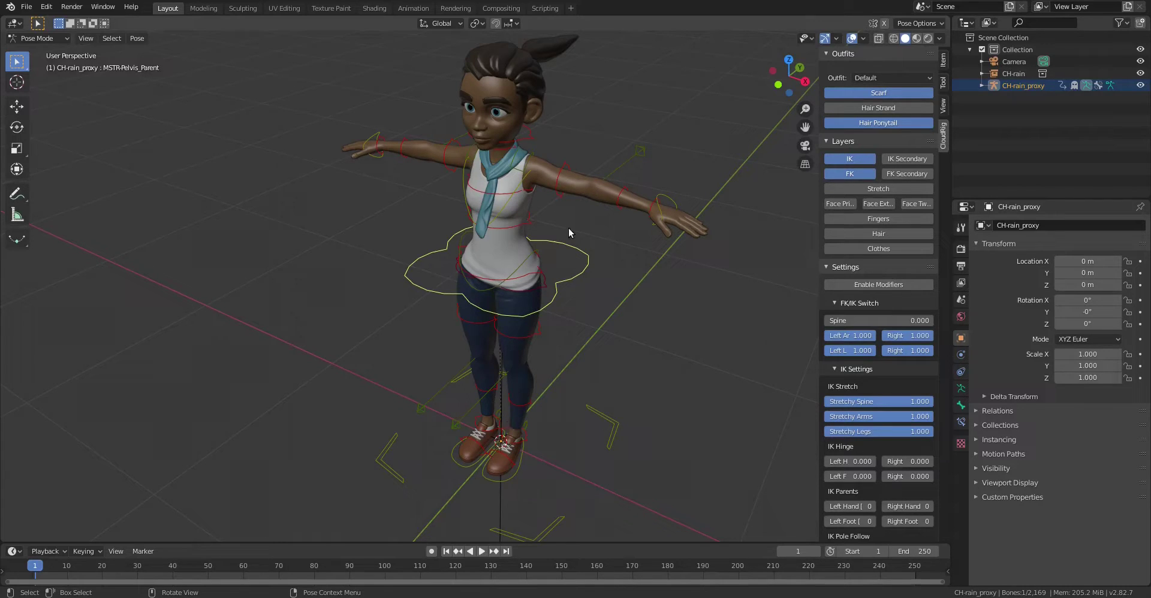
Deselect the pelvis control and show the IK Secondary and FK Secondary control layers.
{"action": "left_click", "coordinate": [624, 253]}
{"action": "middle_click_drag", "start_coordinate": [618, 240], "coordinate": [653, 189]}
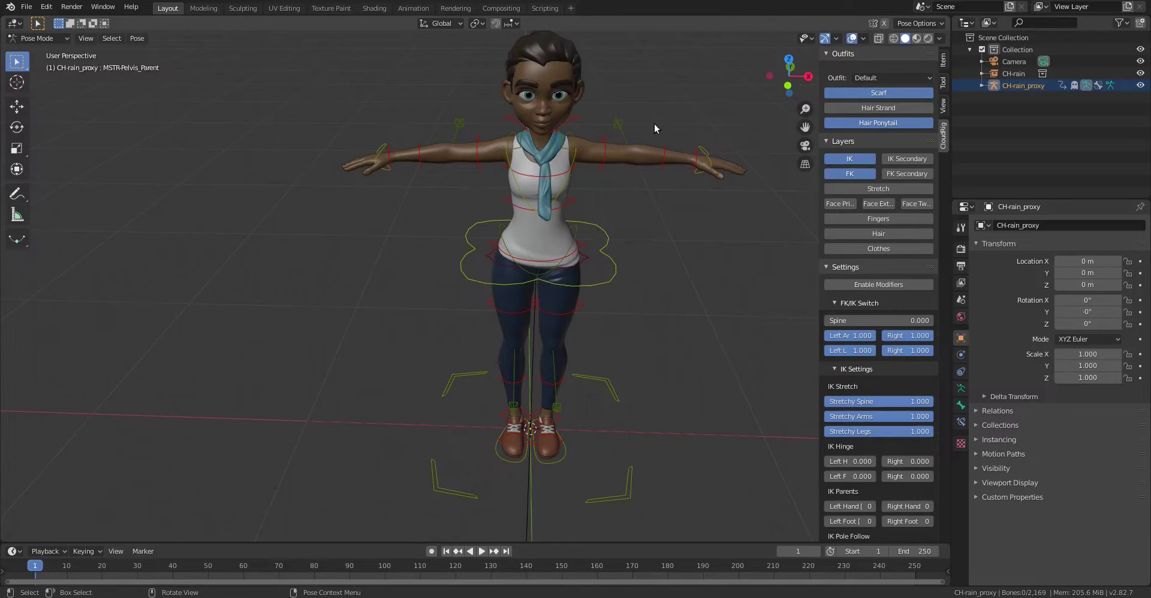
{"action": "middle_click_drag", "start_coordinate": [699, 175], "coordinate": [630, 240]}
{"action": "left_click", "coordinate": [907, 159]}
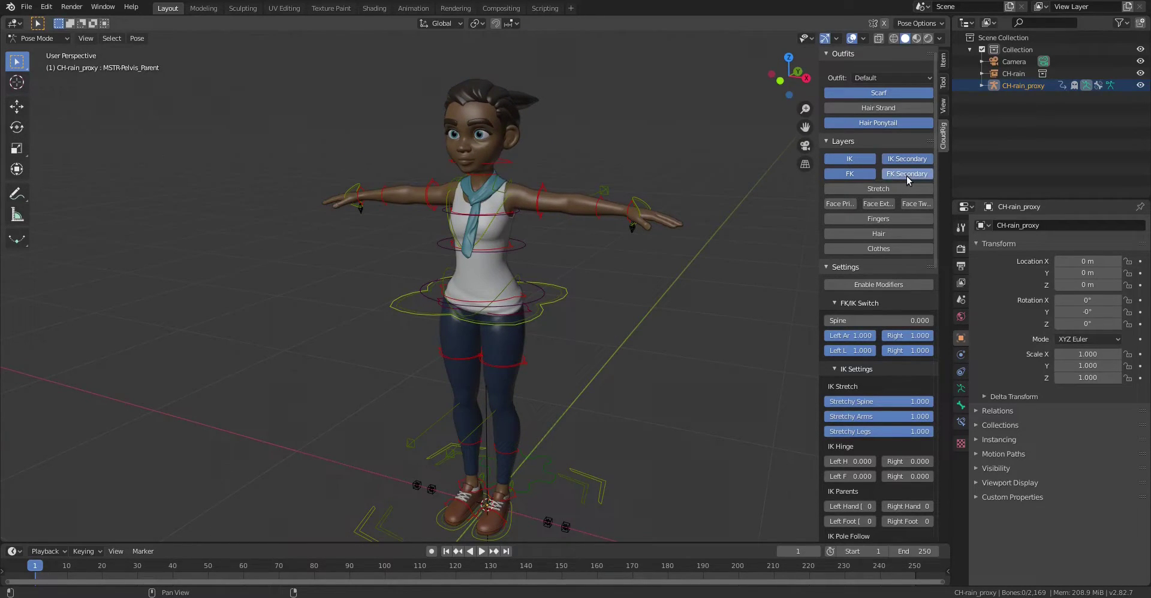
Test moving and rotating the left hand's grab control, cancelling each transform, and hide both secondary control layers.
{"action": "scroll", "coordinate": [613, 247], "scroll_direction": "up", "scroll_amount": 3}
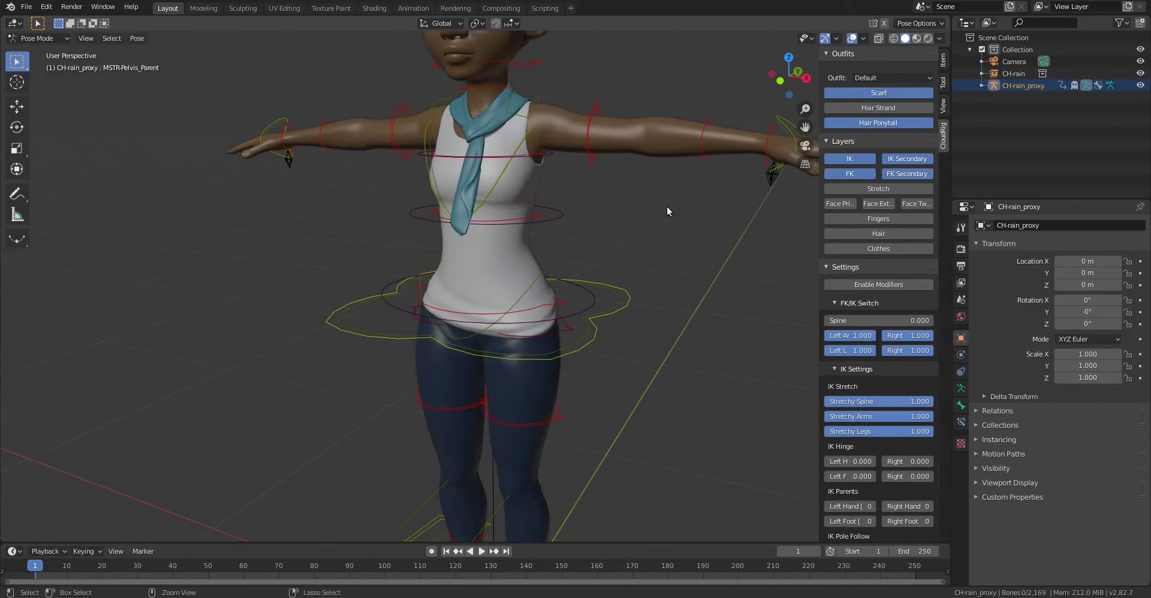
{"action": "left_click", "coordinate": [772, 175]}
{"action": "key", "text": "g"}
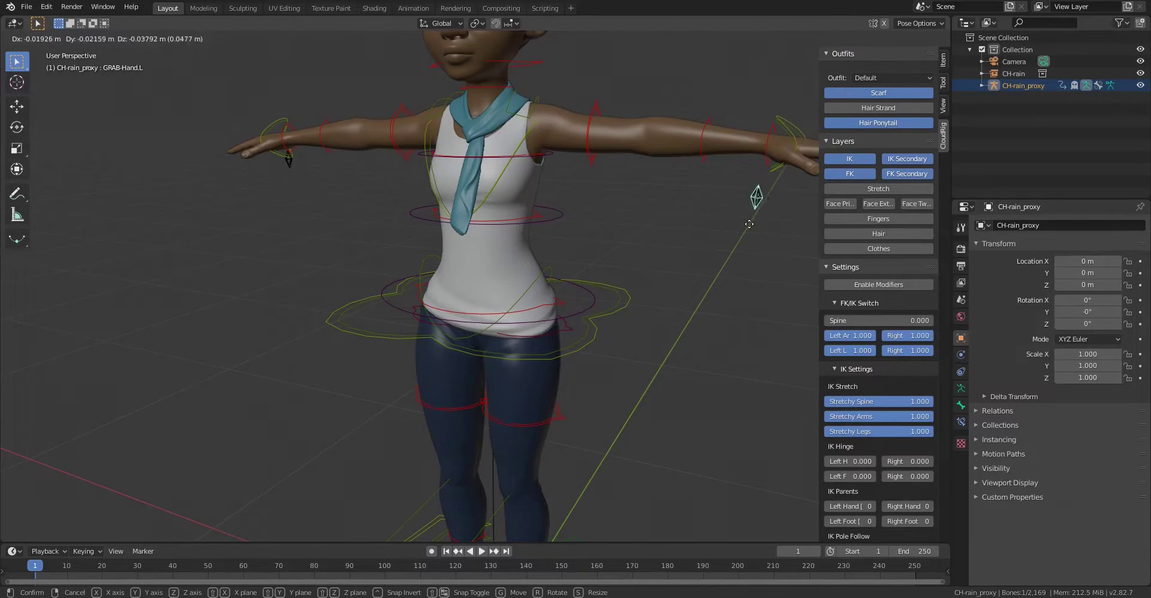
{"action": "key", "text": "Escape"}
{"action": "key", "text": "g"}
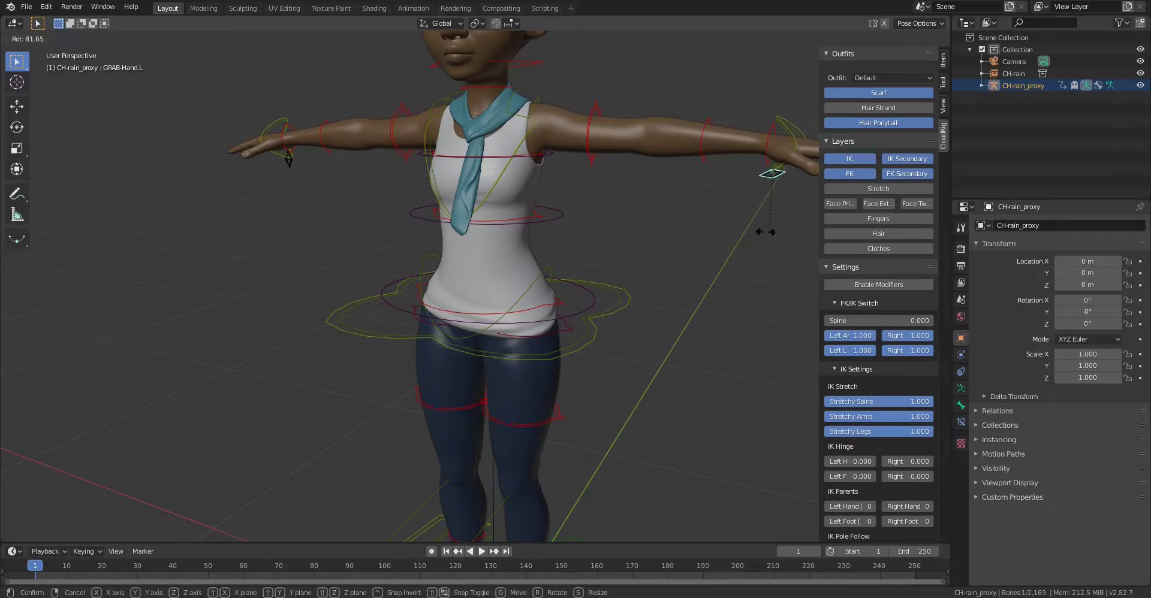
{"action": "key", "text": "Escape"}
{"action": "key", "text": "g"}
{"action": "key", "text": "Escape"}
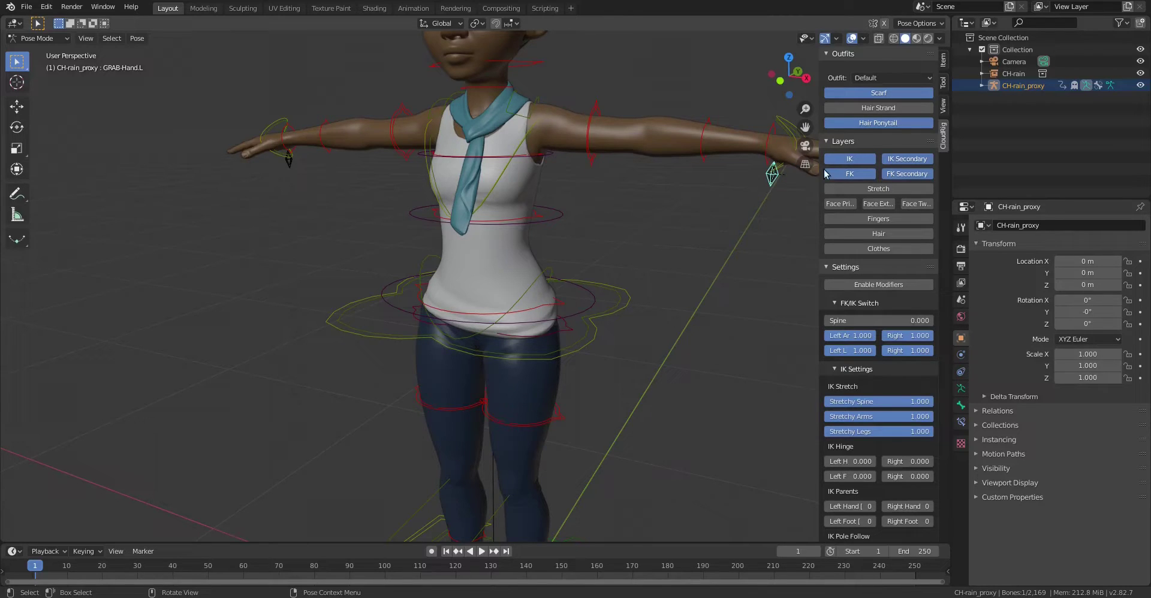
{"action": "left_click", "coordinate": [895, 159]}
{"action": "left_click", "coordinate": [894, 175]}
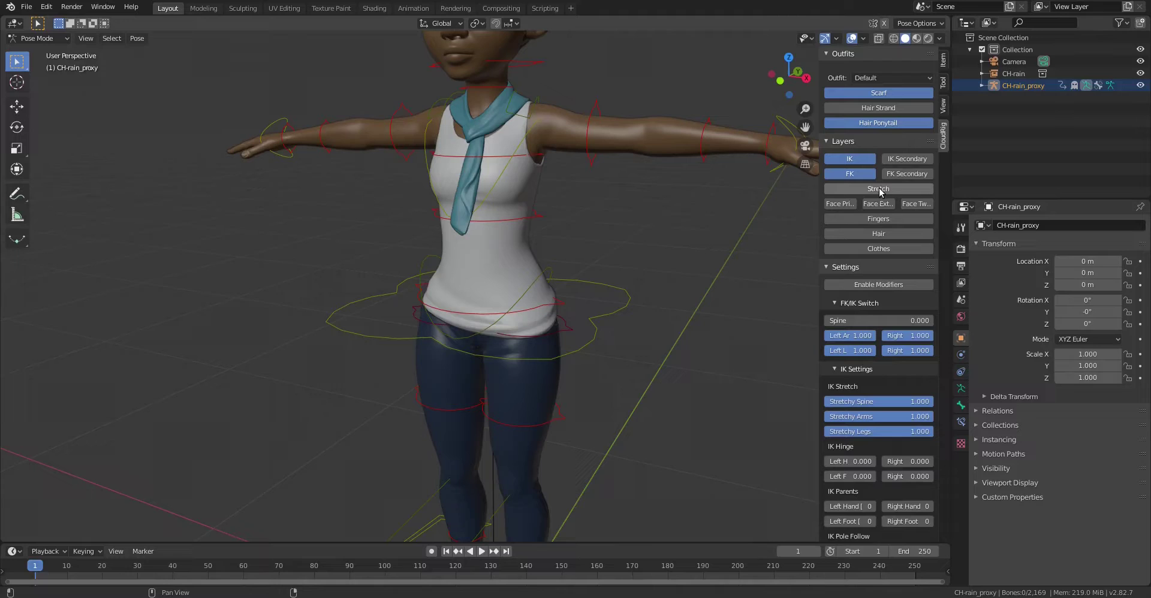
Show the Stretch control layer and test moving the left elbow's stretch control upward, cancelling the move.
{"action": "left_click", "coordinate": [879, 190]}
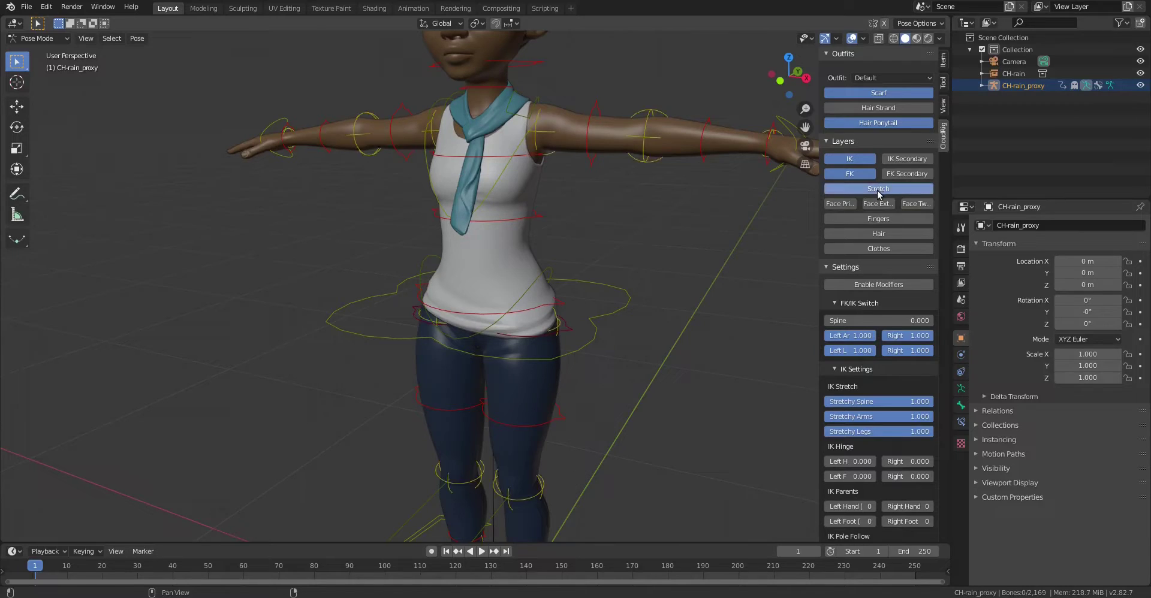
{"action": "left_click", "coordinate": [651, 171]}
{"action": "key", "text": "g"}
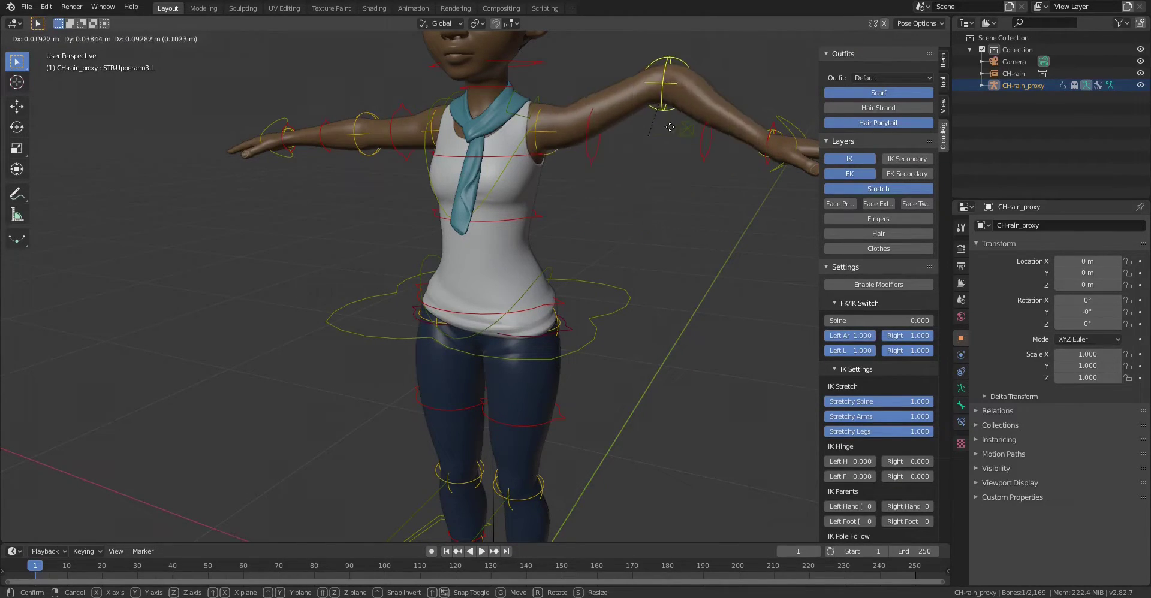
{"action": "key", "text": "Escape"}
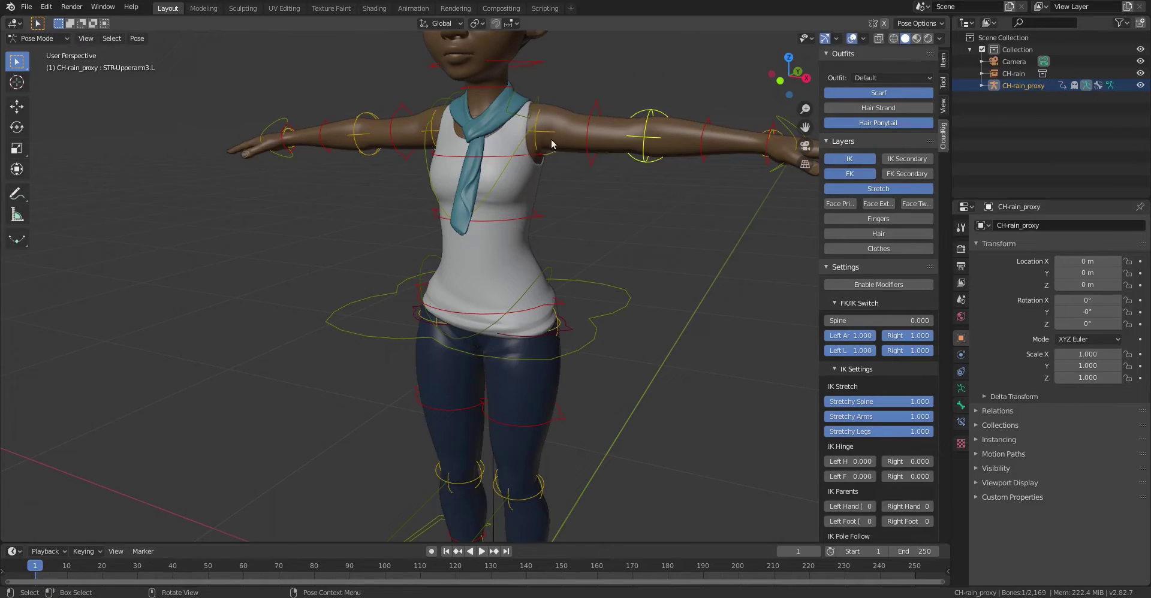
Test moving the left hand's FK control and the left wrist's stretch control, cancelling each move.
{"action": "left_click", "coordinate": [768, 130]}
{"action": "key", "text": "g"}
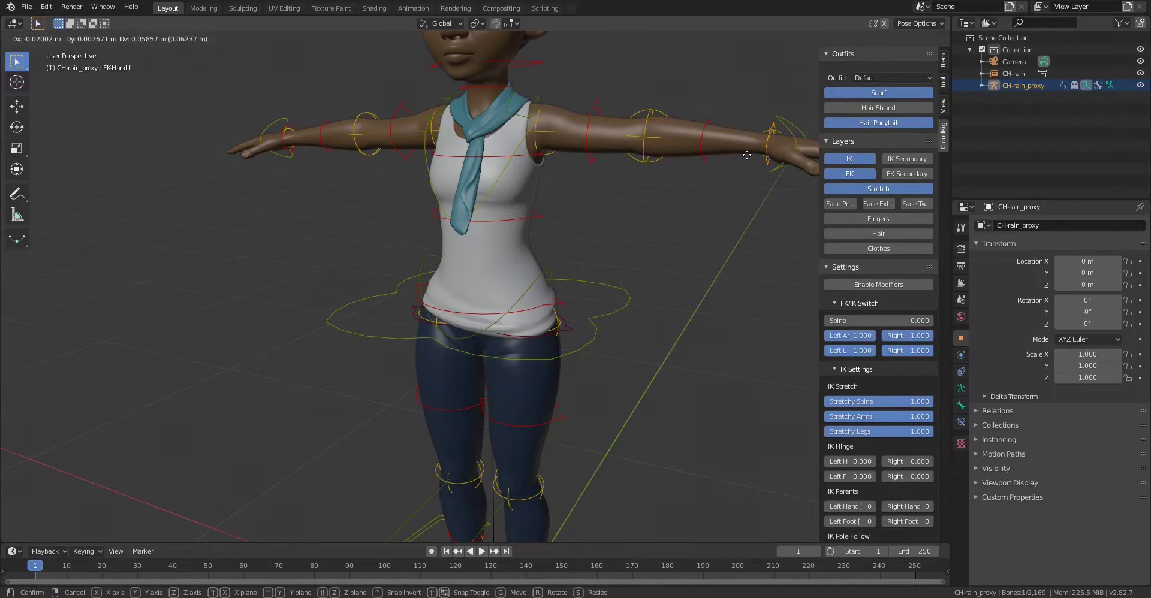
{"action": "right_click", "coordinate": [757, 148]}
{"action": "left_click", "coordinate": [779, 136]}
{"action": "key", "text": "g"}
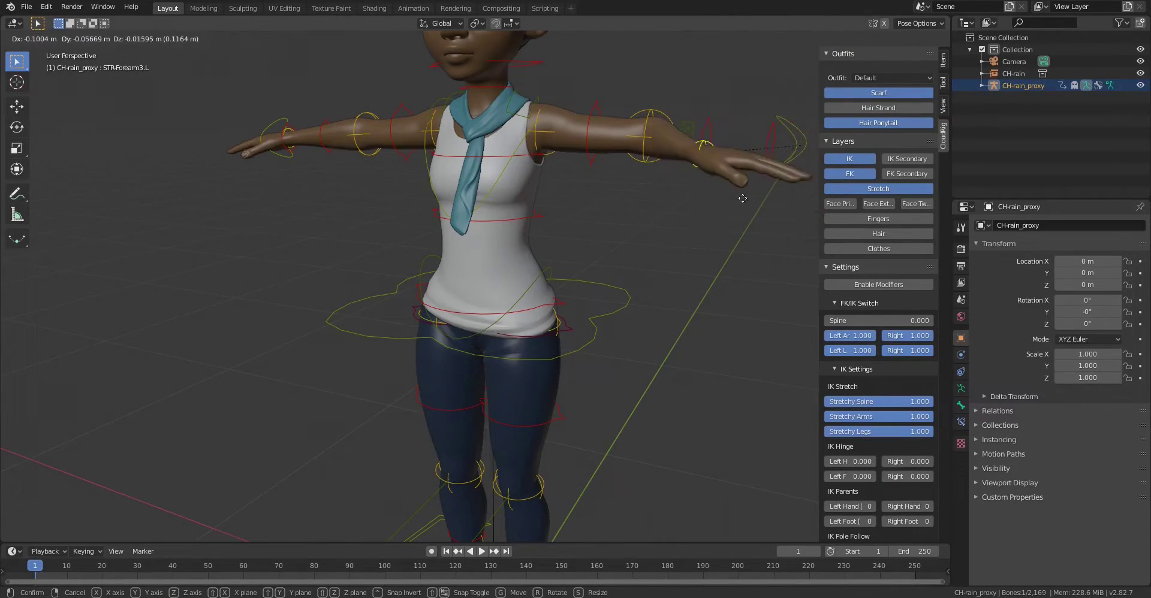
{"action": "key", "text": "Escape"}
Test moving the left elbow's stretch control downward and along the arm, cancel both moves, and hide the Stretch layer.
{"action": "left_click", "coordinate": [651, 136]}
{"action": "key", "text": "g"}
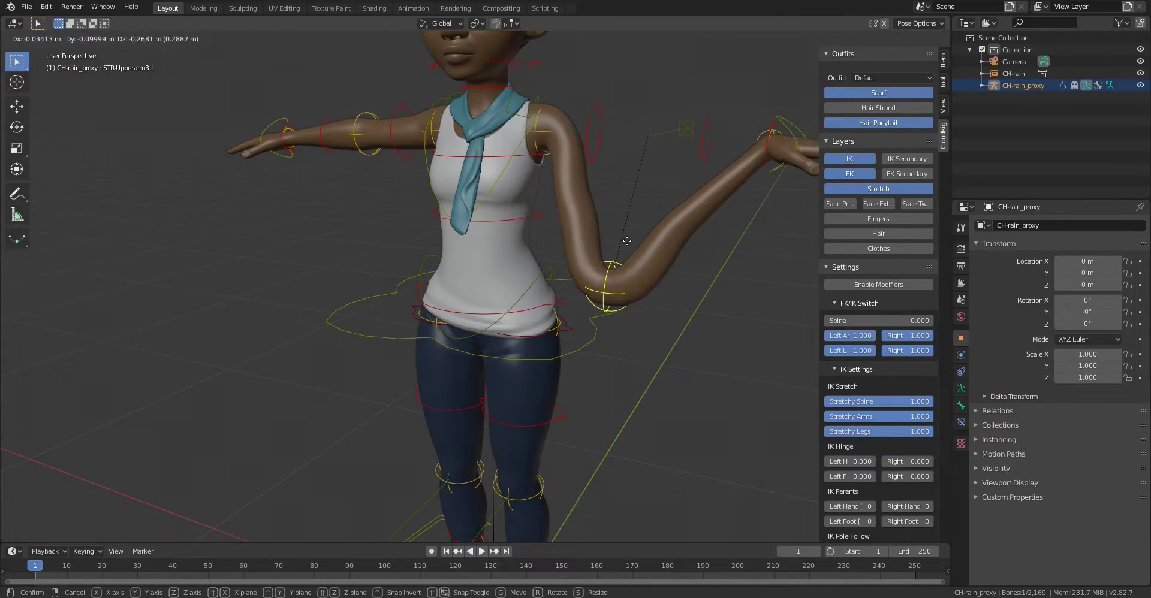
{"action": "key", "text": "Escape"}
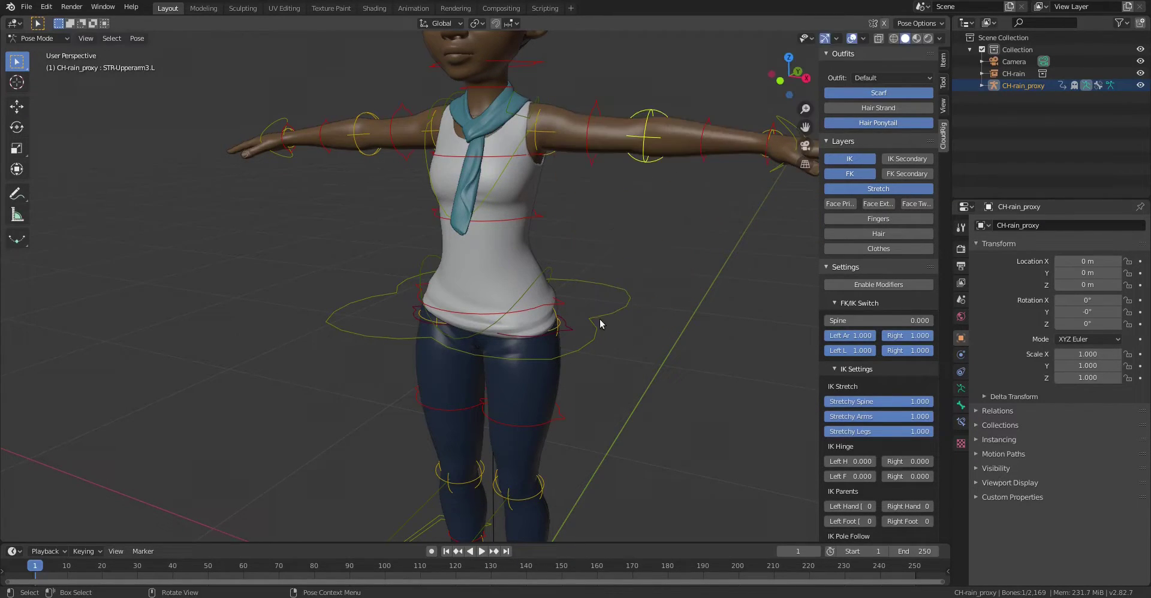
{"action": "key", "text": "g"}
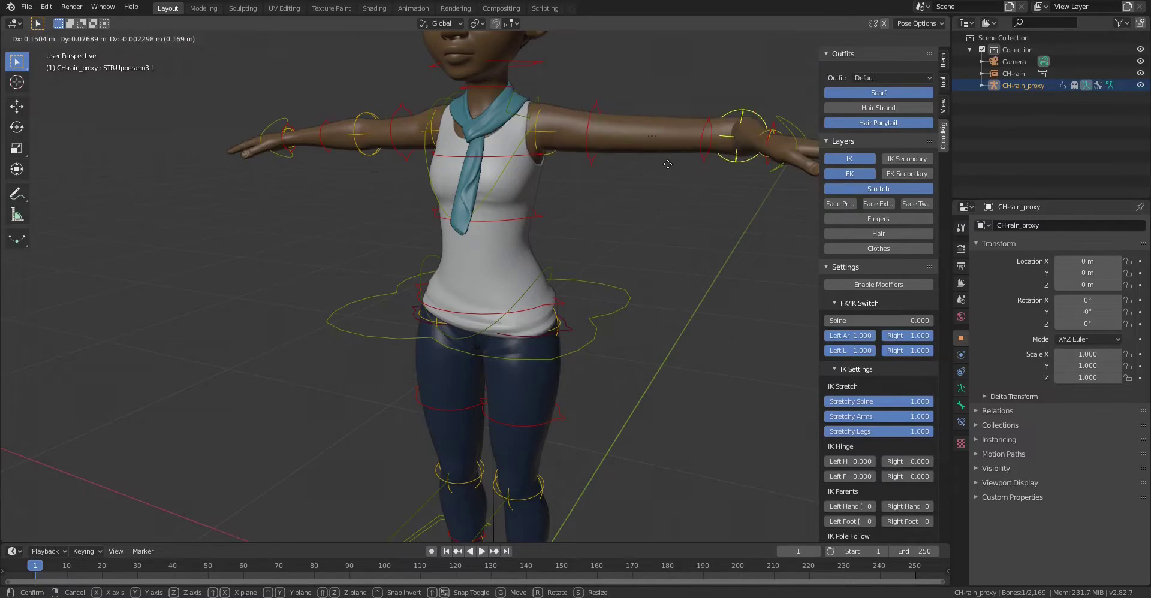
{"action": "key", "text": "Escape"}
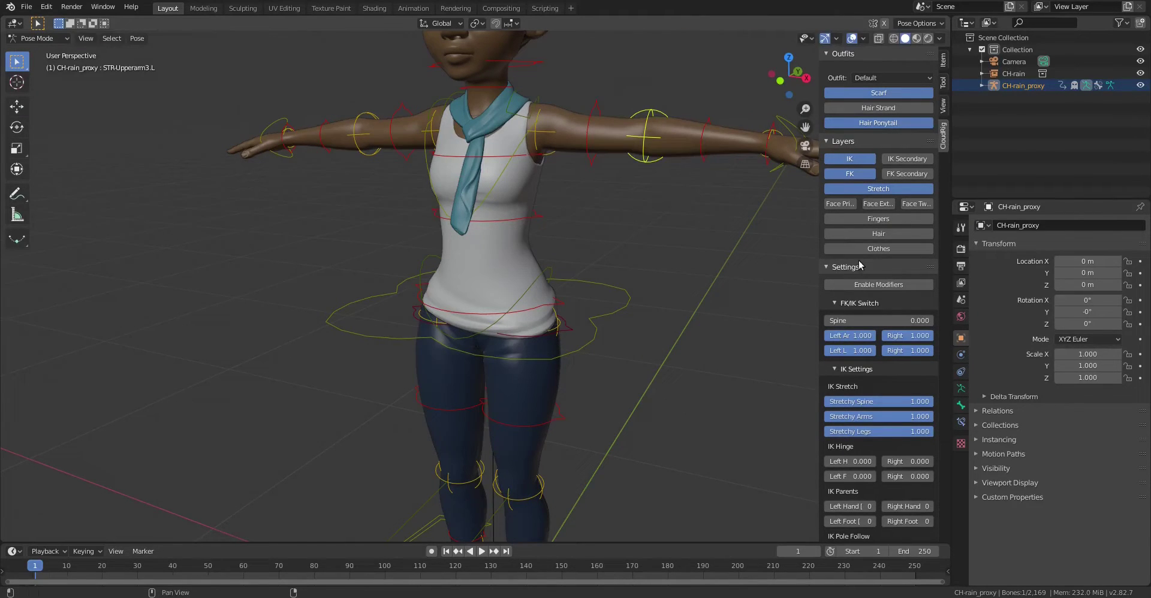
{"action": "left_click", "coordinate": [891, 189]}
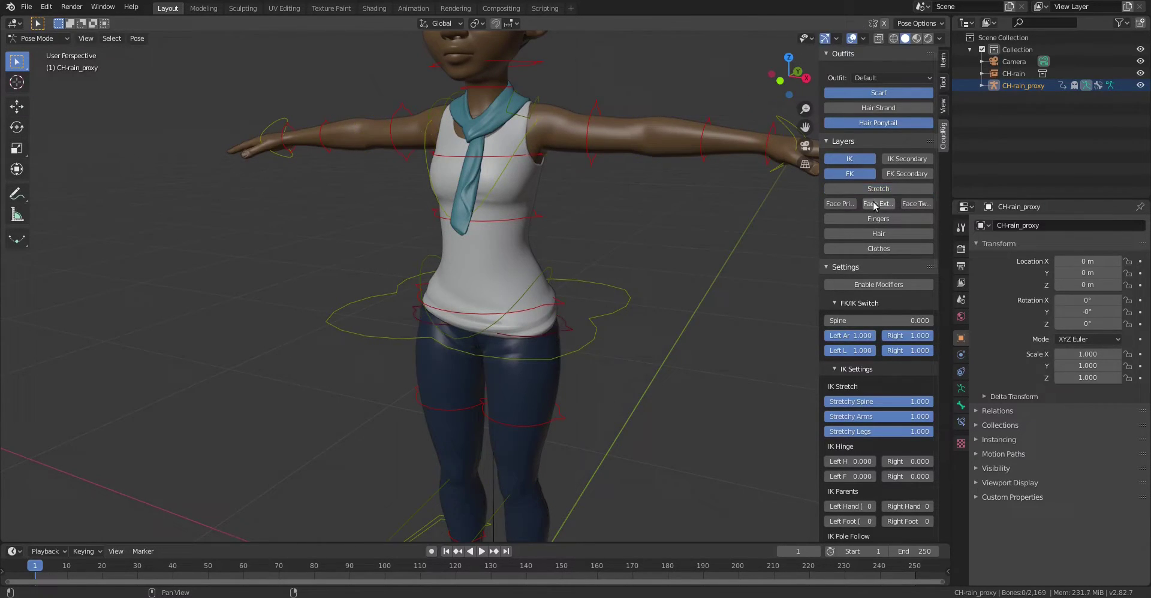
Show the primary face control layer and look closely at the controls around the eyes, brows and mouth.
{"action": "left_click", "coordinate": [837, 207]}
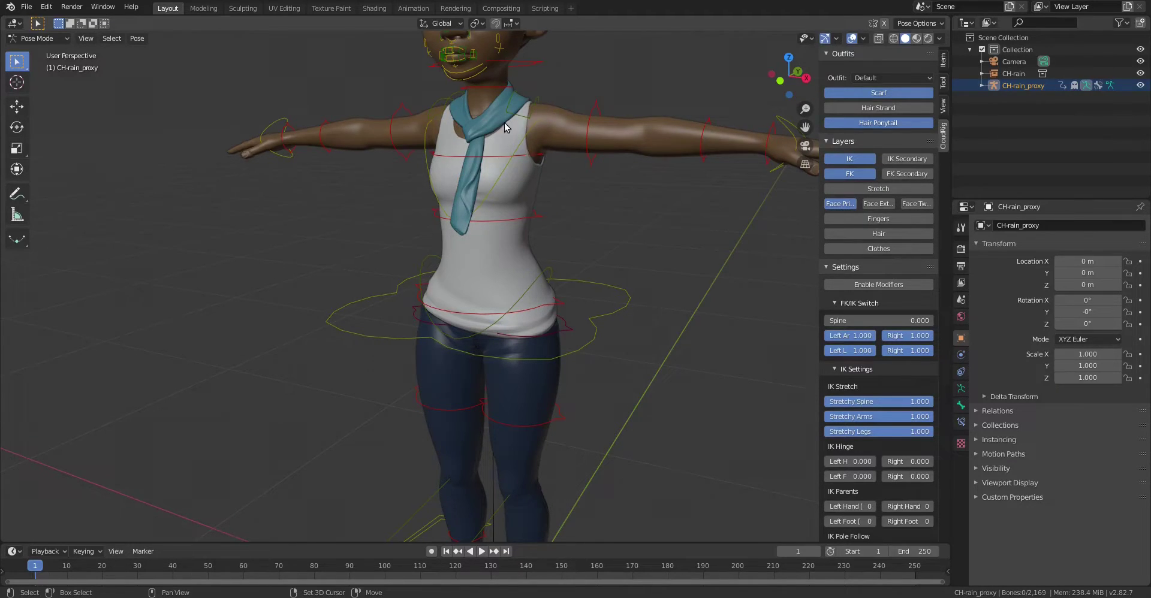
{"action": "middle_click_drag", "start_coordinate": [504, 123], "coordinate": [531, 307], "text": "shift"}
{"action": "scroll", "coordinate": [530, 307], "scroll_direction": "up", "scroll_amount": 5}
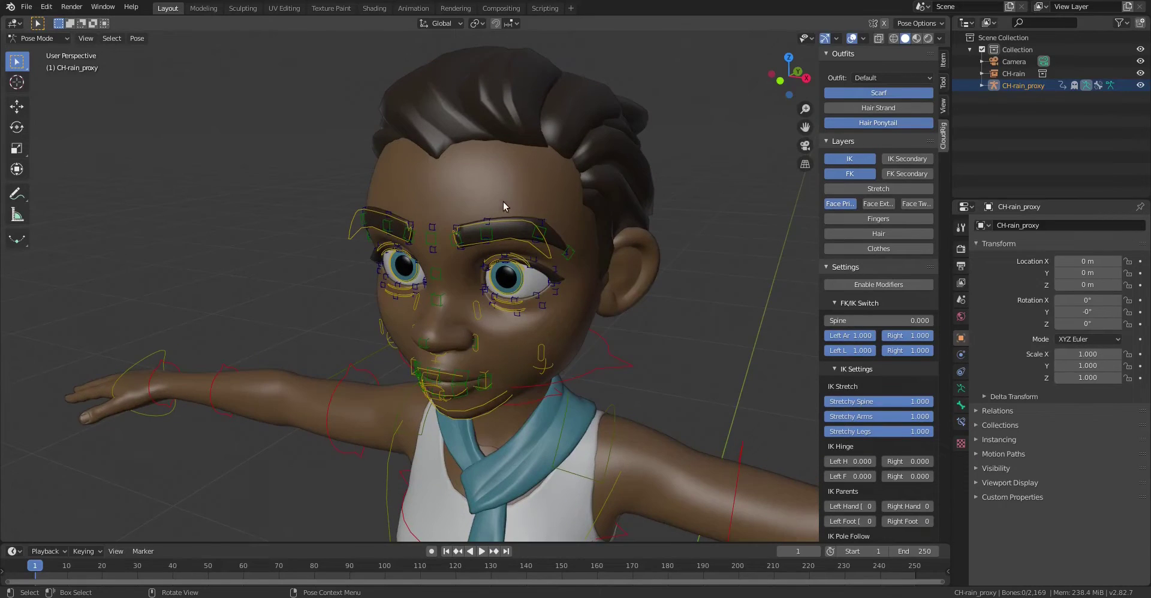
{"action": "middle_click_drag", "start_coordinate": [503, 201], "coordinate": [527, 261]}
{"action": "scroll", "coordinate": [511, 211], "scroll_direction": "up", "scroll_amount": 3}
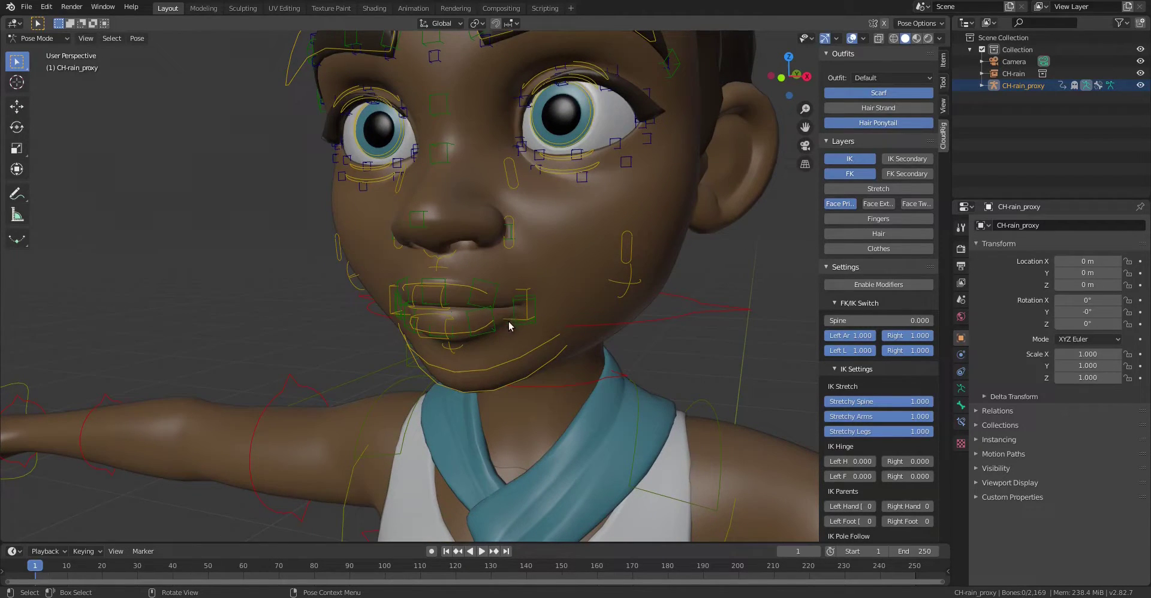
Select the jaw control and try a small transform on it, then cancel.
{"action": "left_click", "coordinate": [524, 354]}
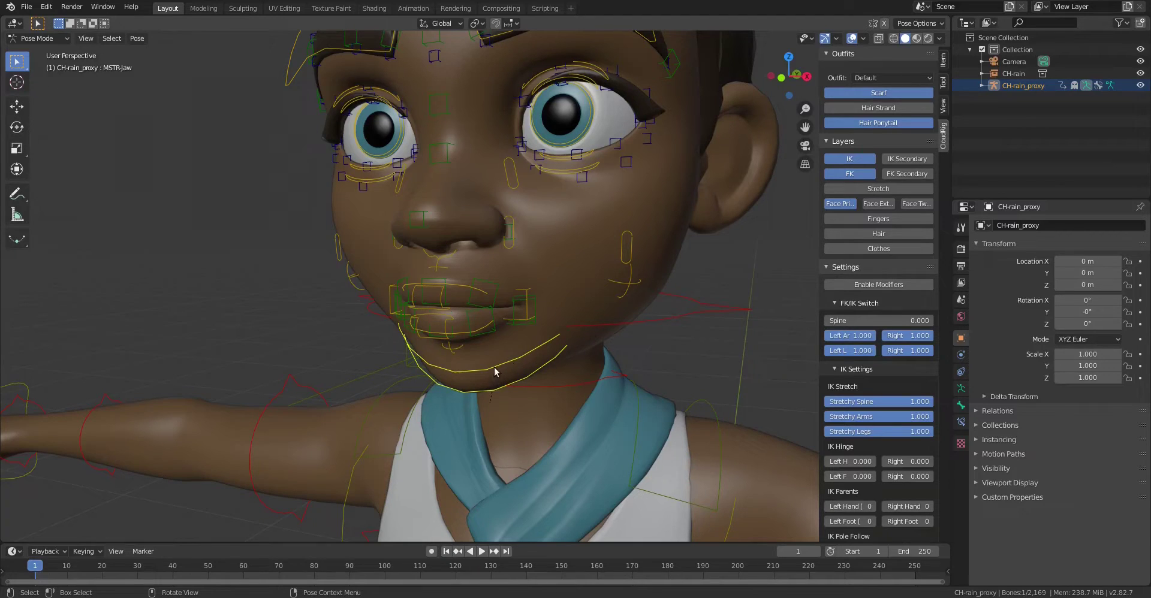
{"action": "mouse_move", "coordinate": [494, 368]}
{"action": "left_mouse_down"}
{"action": "mouse_move", "coordinate": [495, 393]}
{"action": "mouse_move", "coordinate": [497, 364]}
{"action": "left_mouse_up"}
{"action": "right_click", "coordinate": [496, 370]}
{"action": "key", "text": "Escape"}
{"action": "middle_click_drag", "start_coordinate": [530, 358], "coordinate": [519, 330]}
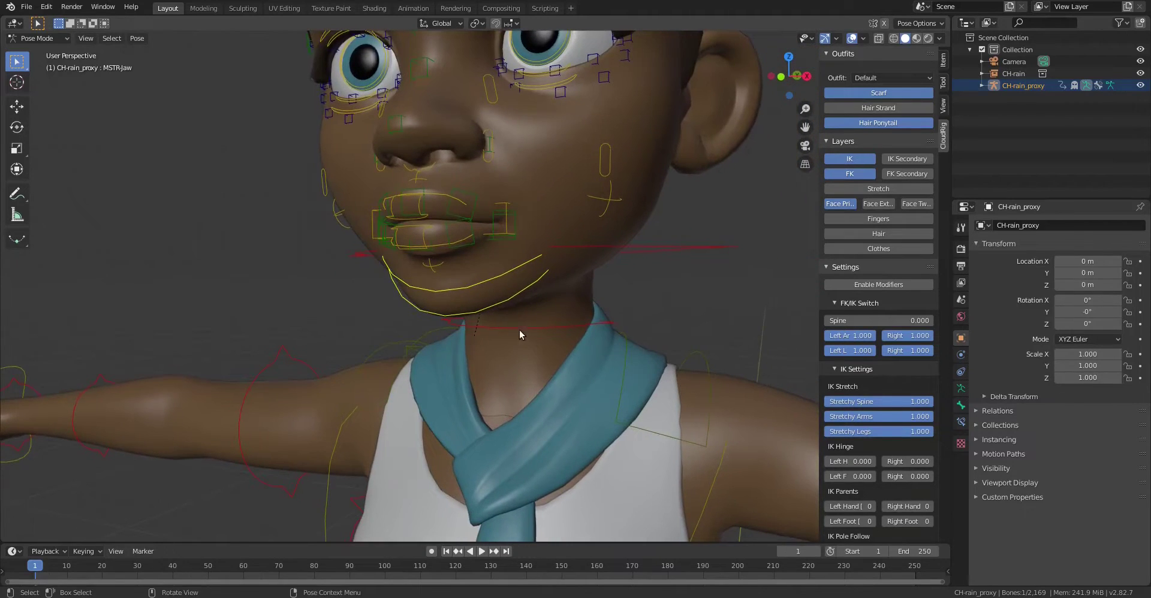
Add the Move and Rotate tools to the Quick Favorites.
{"action": "left_click", "coordinate": [17, 108]}
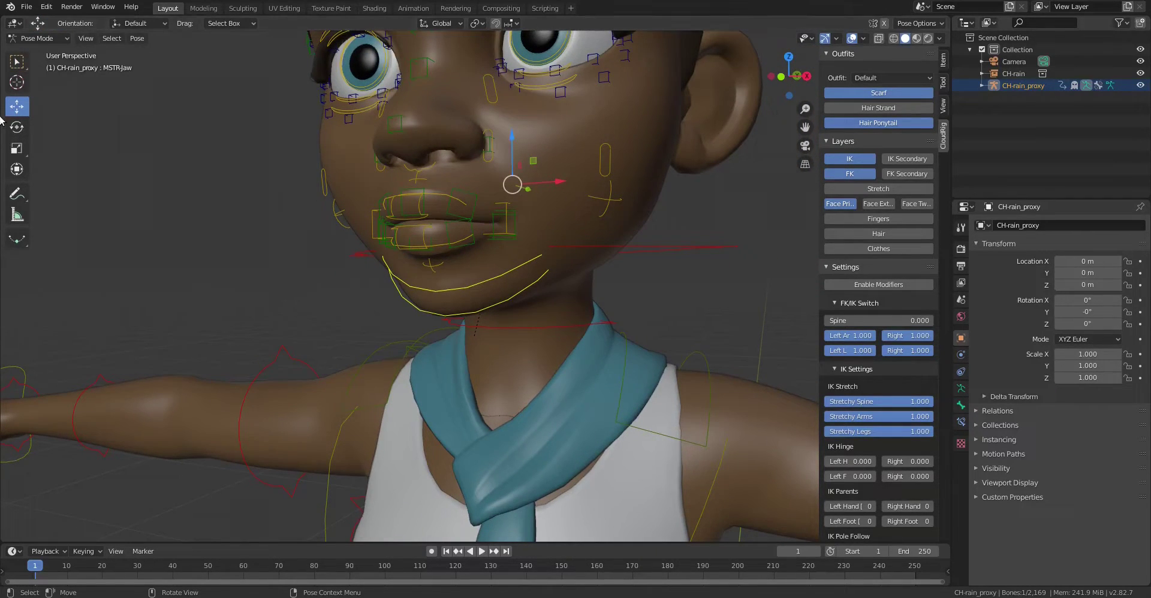
{"action": "left_click", "coordinate": [18, 127]}
{"action": "left_click", "coordinate": [20, 108]}
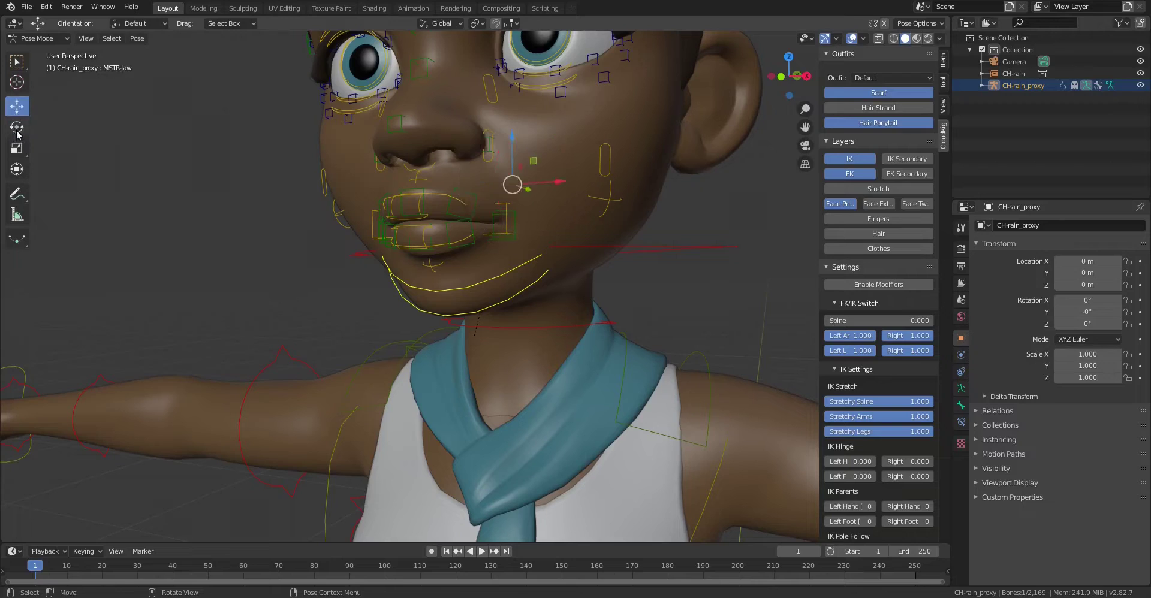
{"action": "left_click", "coordinate": [18, 126]}
{"action": "left_click", "coordinate": [21, 111]}
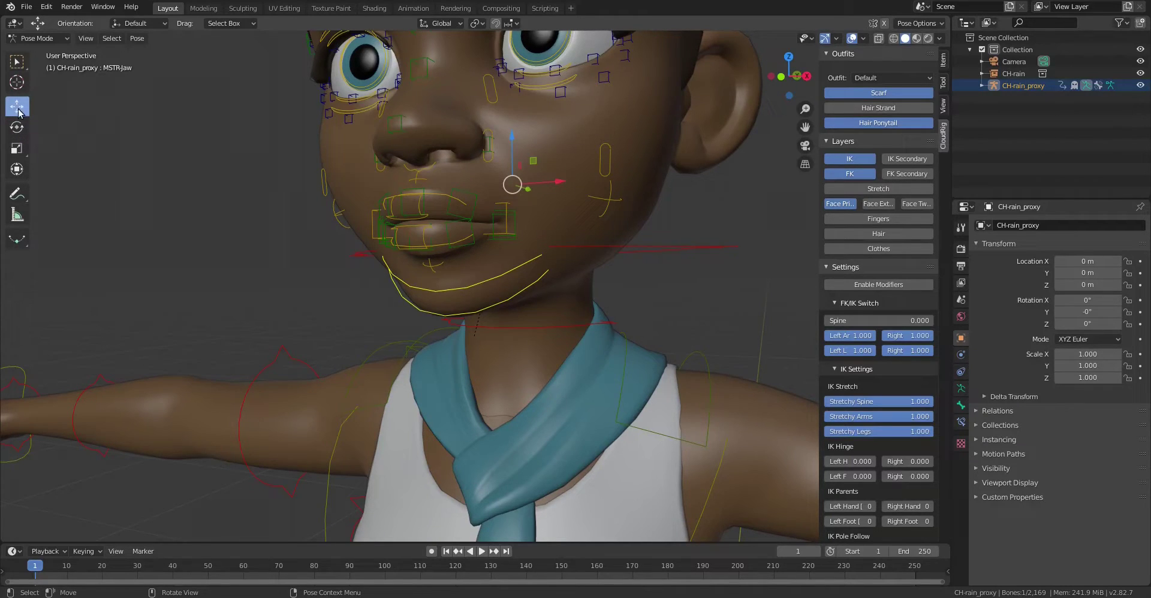
{"action": "right_click", "coordinate": [17, 112]}
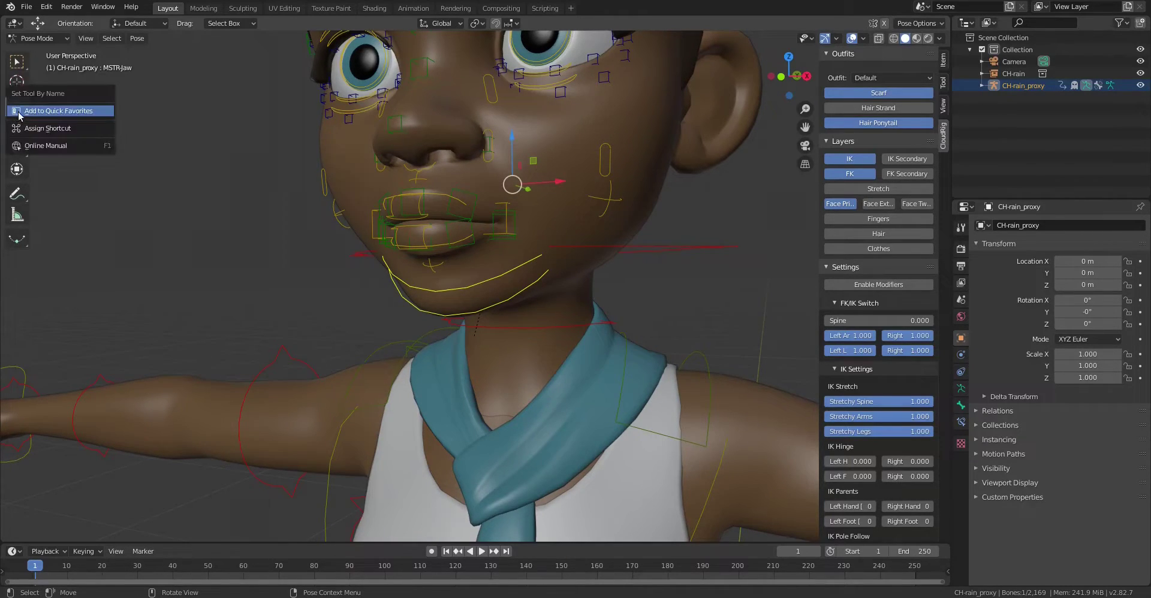
{"action": "left_click", "coordinate": [45, 114]}
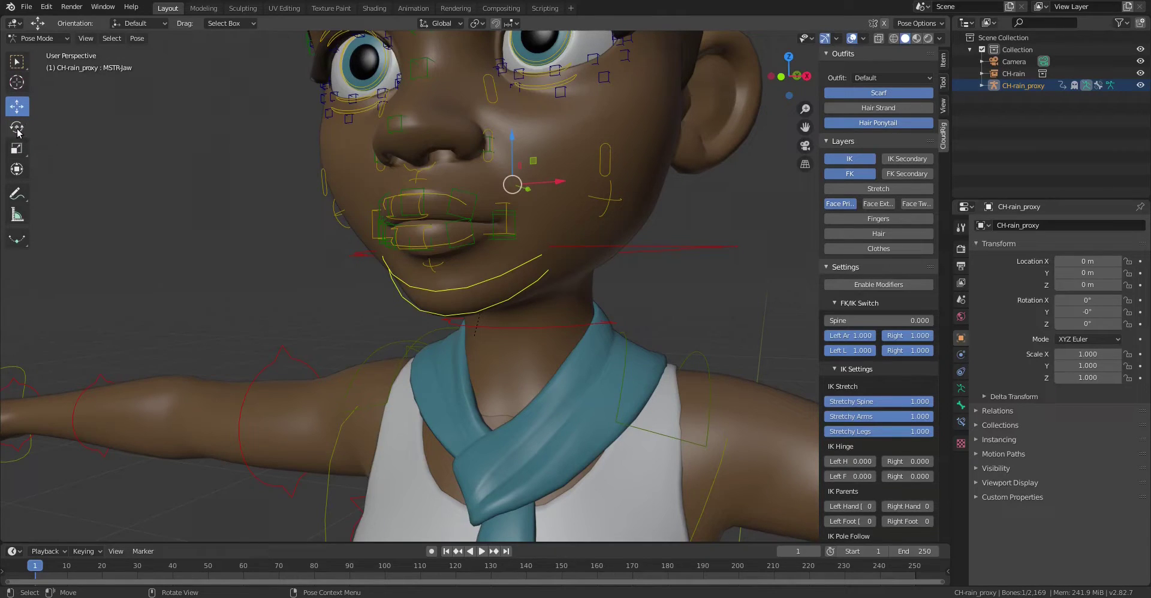
{"action": "left_click", "coordinate": [18, 132]}
{"action": "right_click", "coordinate": [18, 130]}
{"action": "left_click", "coordinate": [38, 130]}
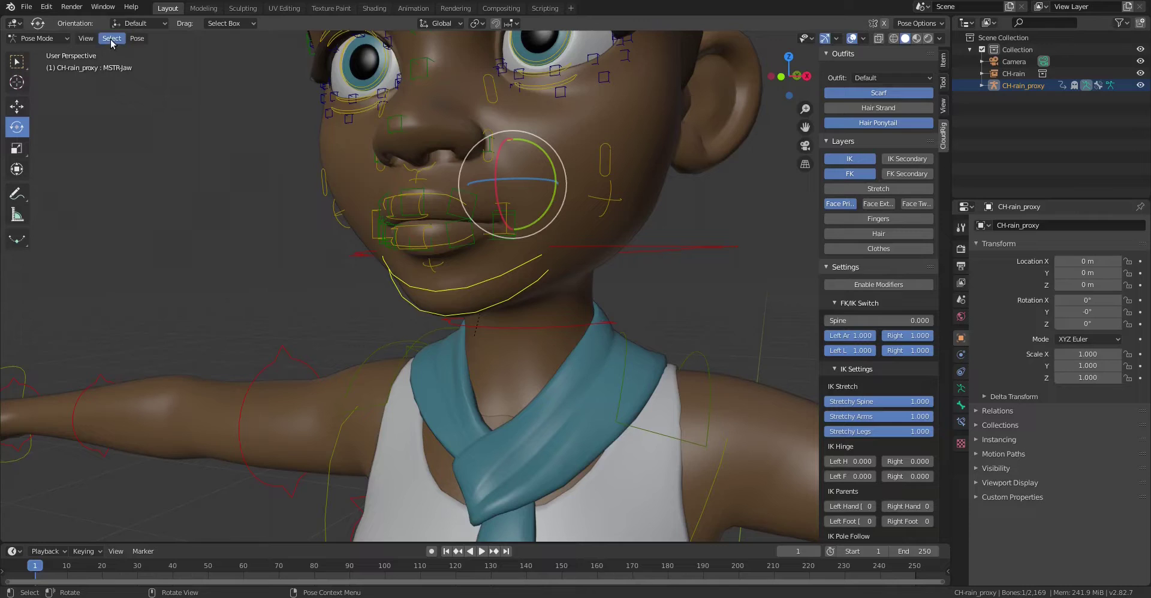
Test switching back and forth between the Rotate and Move tools through the Quick Favorites.
{"action": "key", "text": "q"}
{"action": "left_click", "coordinate": [496, 223]}
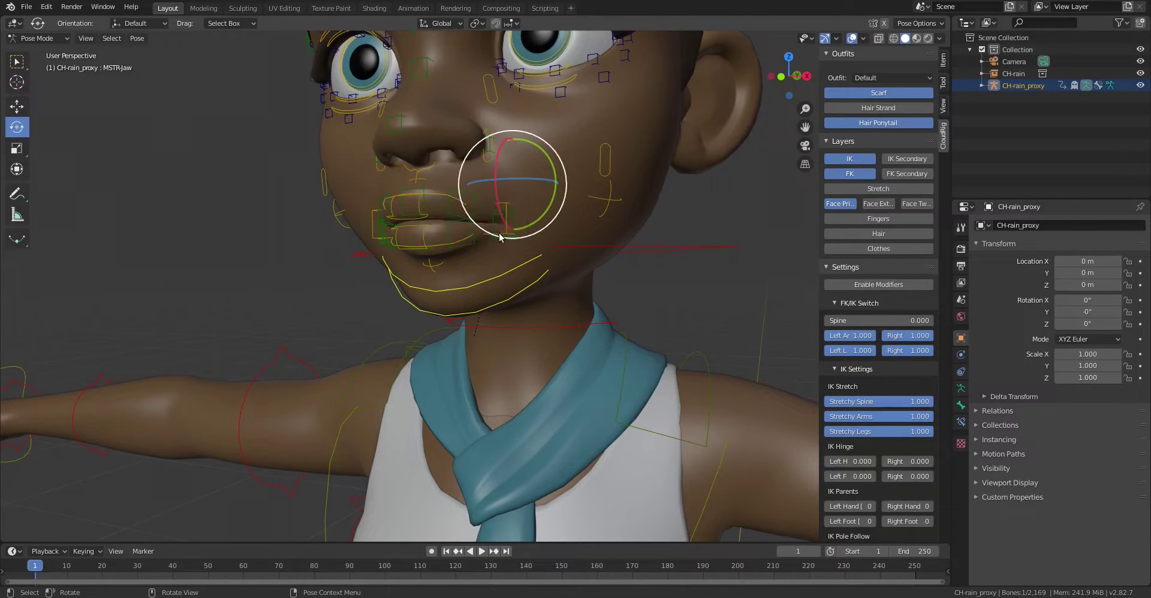
{"action": "key", "text": "q"}
{"action": "left_click", "coordinate": [497, 212]}
{"action": "key", "text": "q"}
{"action": "left_click", "coordinate": [501, 235]}
{"action": "key", "text": "q"}
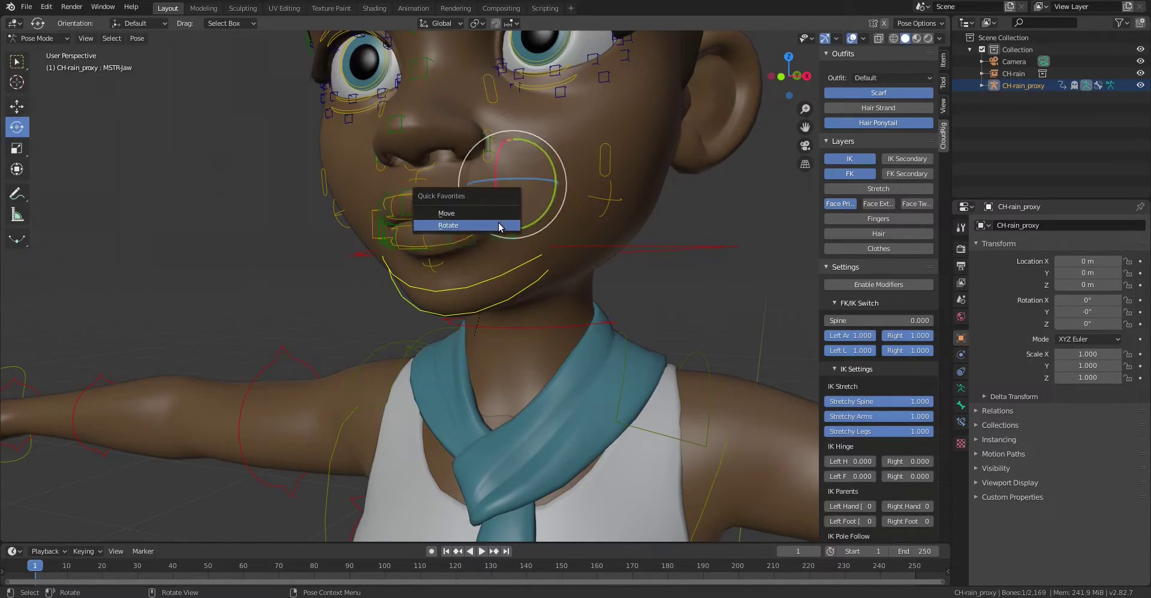
{"action": "left_click", "coordinate": [500, 213]}
Rotate the jaw control downward with the Rotate tool to open the mouth.
{"action": "key", "text": "q"}
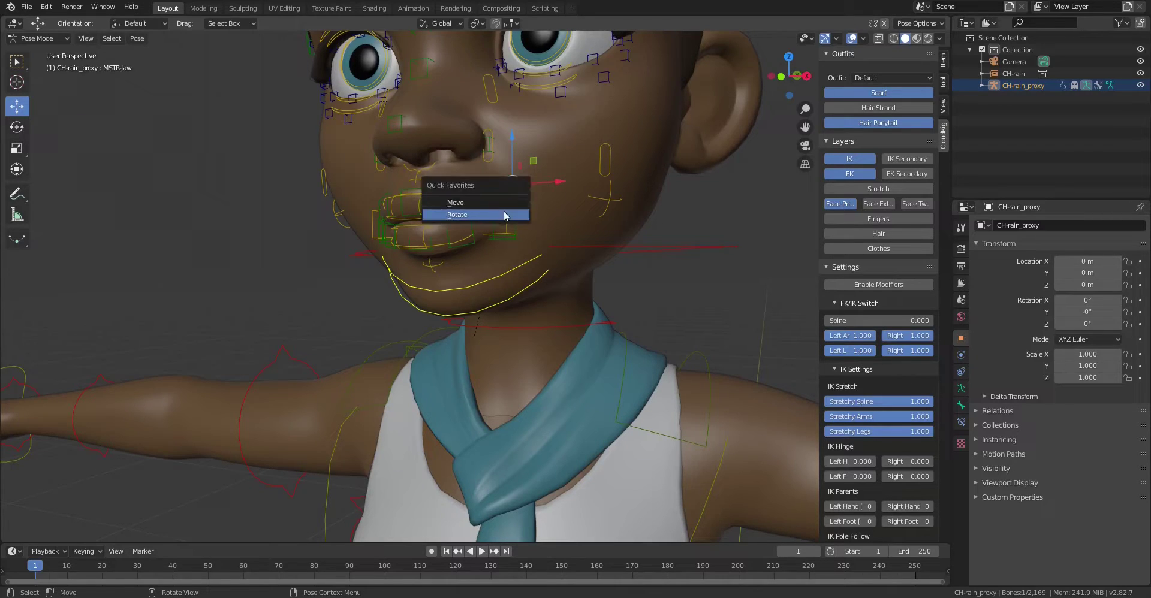
{"action": "left_click", "coordinate": [503, 215]}
{"action": "left_click_drag", "start_coordinate": [499, 199], "coordinate": [492, 211]}
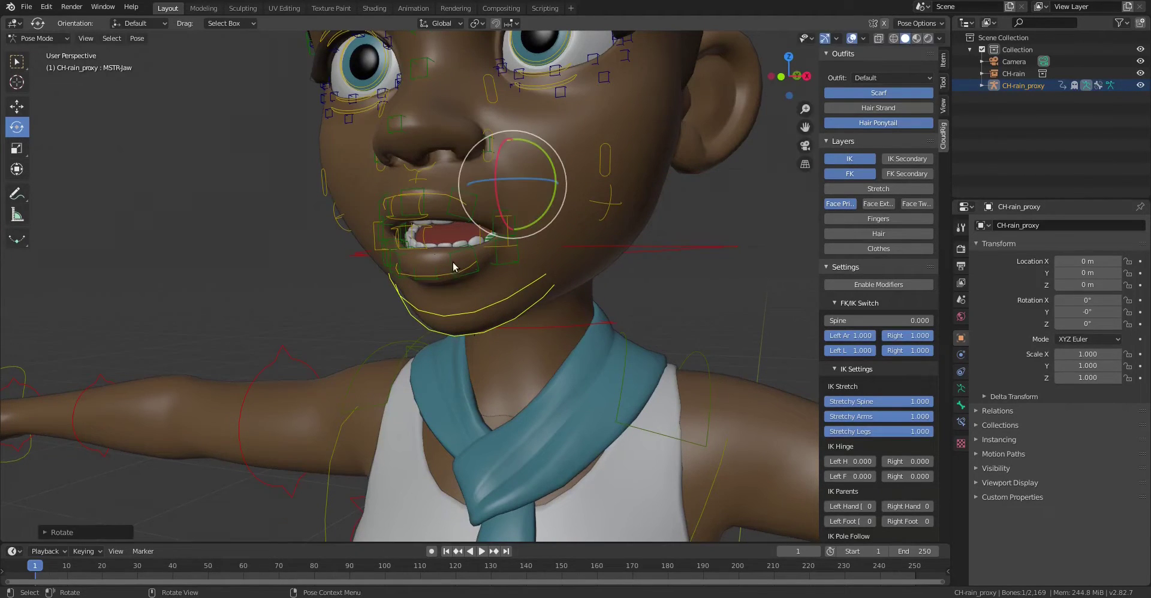
Move the upper lip control up and the lower lip control down about 0.005 m along Z to bare the teeth.
{"action": "left_click", "coordinate": [443, 200]}
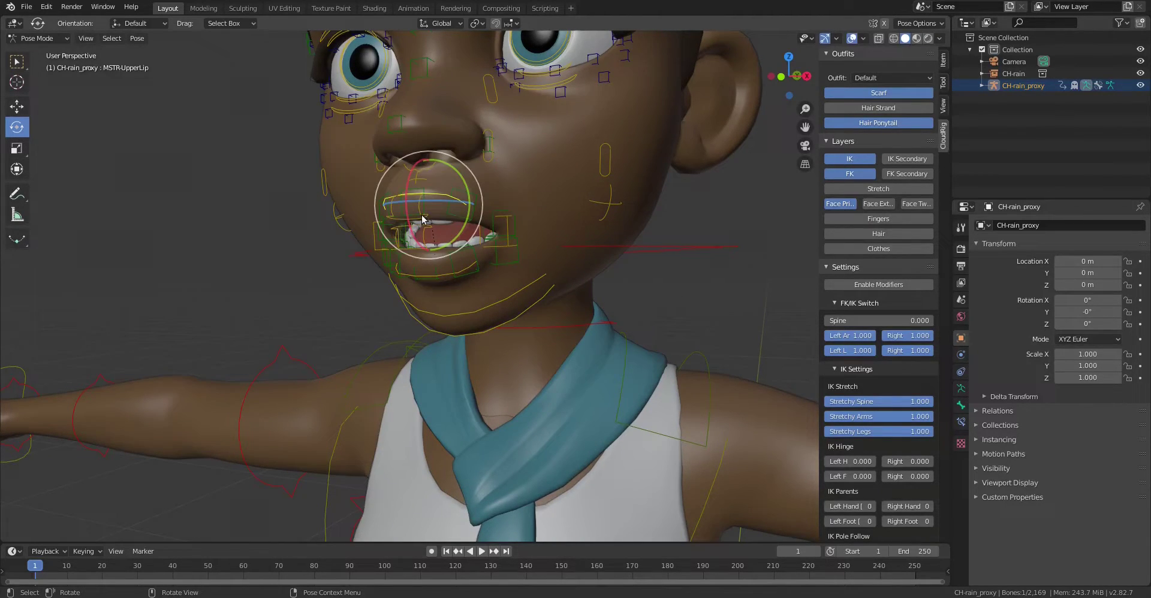
{"action": "key", "text": "q"}
{"action": "left_click", "coordinate": [428, 201]}
{"action": "left_click_drag", "start_coordinate": [428, 170], "coordinate": [430, 139]}
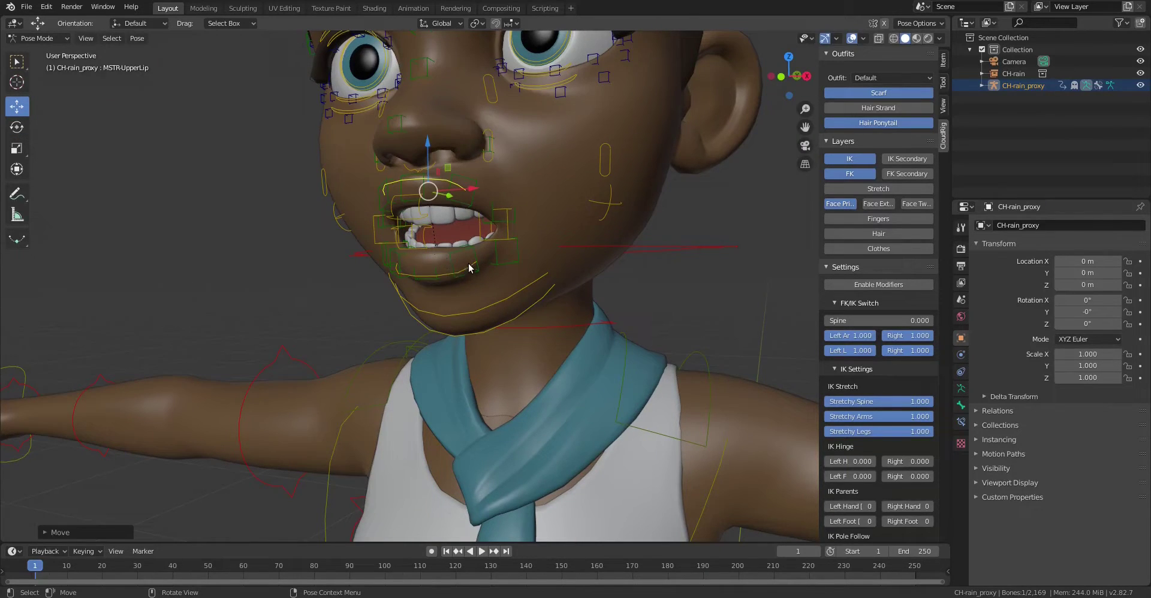
{"action": "left_click", "coordinate": [469, 268]}
{"action": "key", "text": "g"}
{"action": "key", "text": "z"}
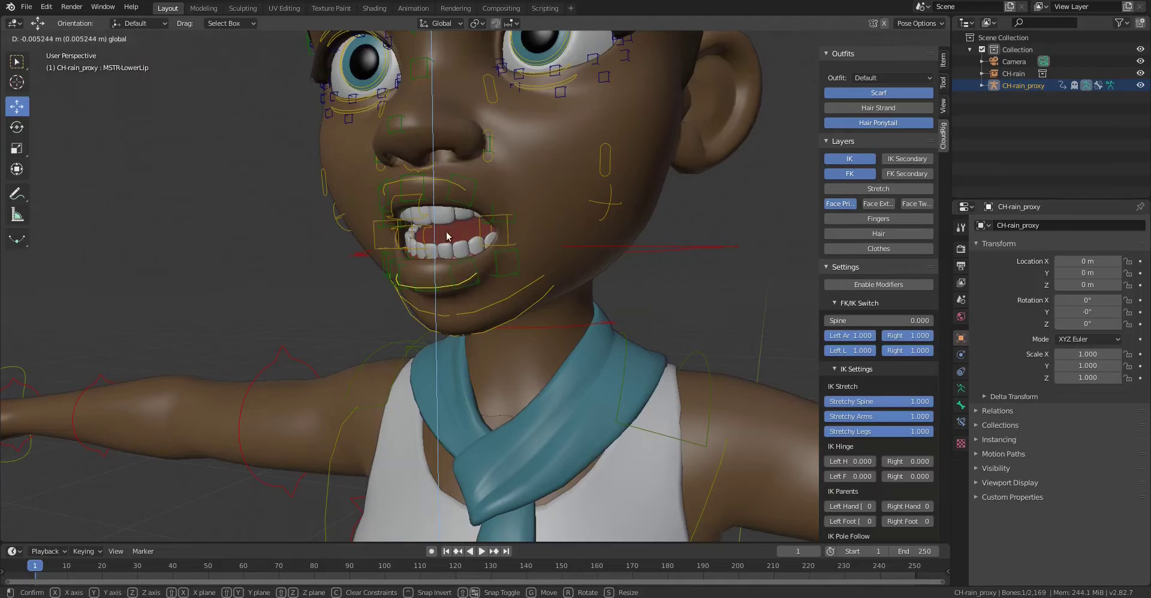
{"action": "left_click", "coordinate": [447, 237]}
Move the left lip corner control up and outward about 0.02 m to form a half smile.
{"action": "left_click", "coordinate": [505, 242]}
{"action": "key", "text": "g"}
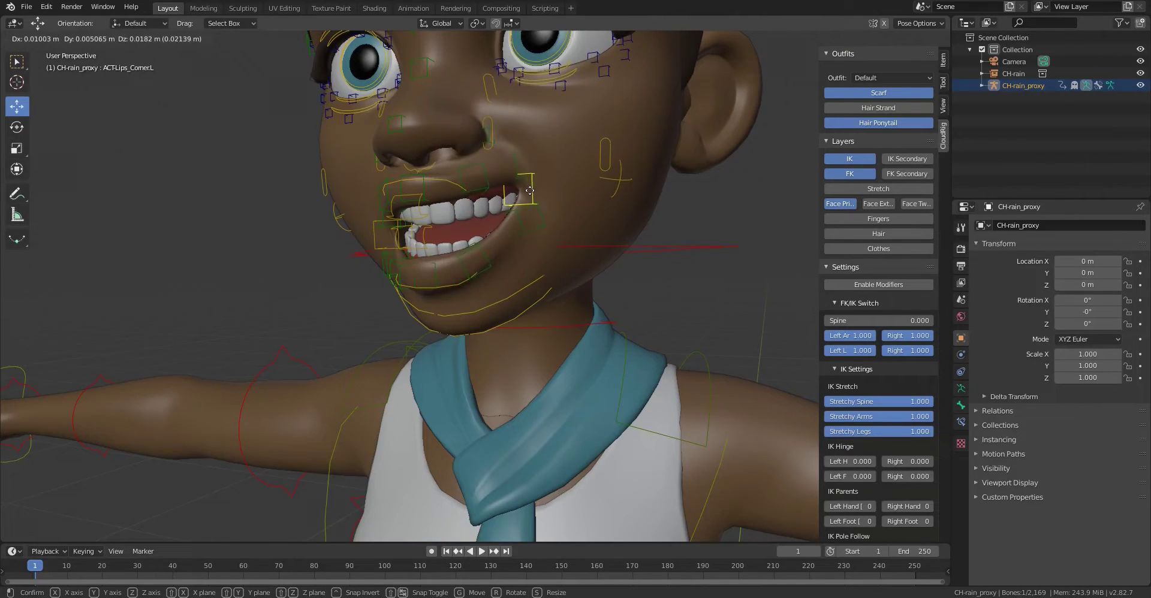
{"action": "left_click", "coordinate": [529, 192]}
Reposition the two left lower-lip controls outward to shape the lip toward the raised mouth corner.
{"action": "left_click", "coordinate": [489, 259]}
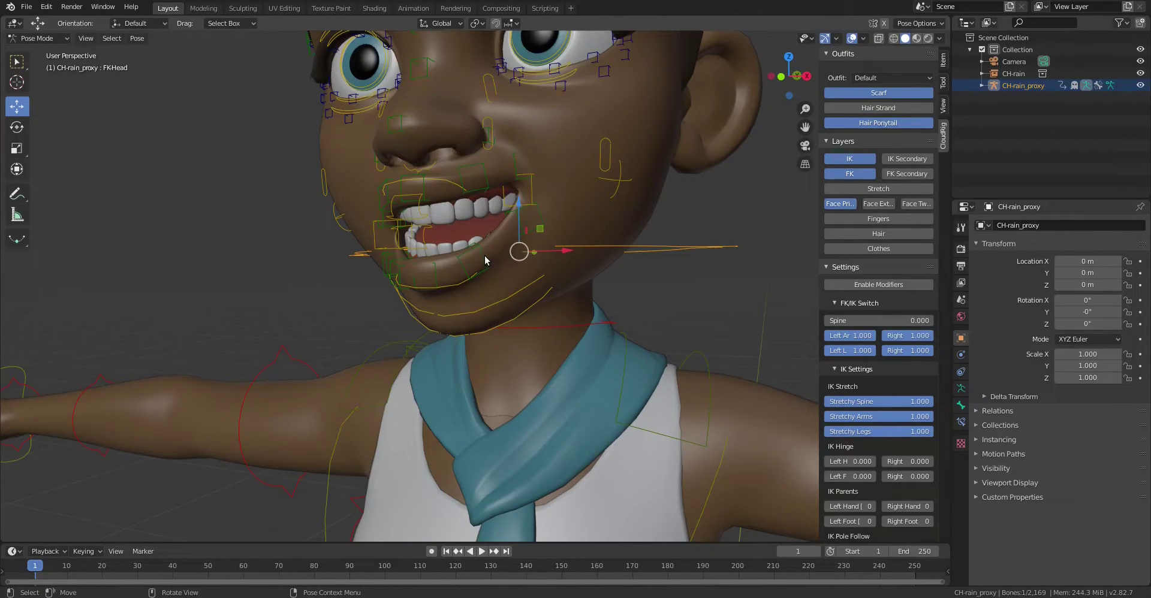
{"action": "left_click", "coordinate": [486, 259]}
{"action": "key", "text": "g"}
{"action": "left_click", "coordinate": [531, 238]}
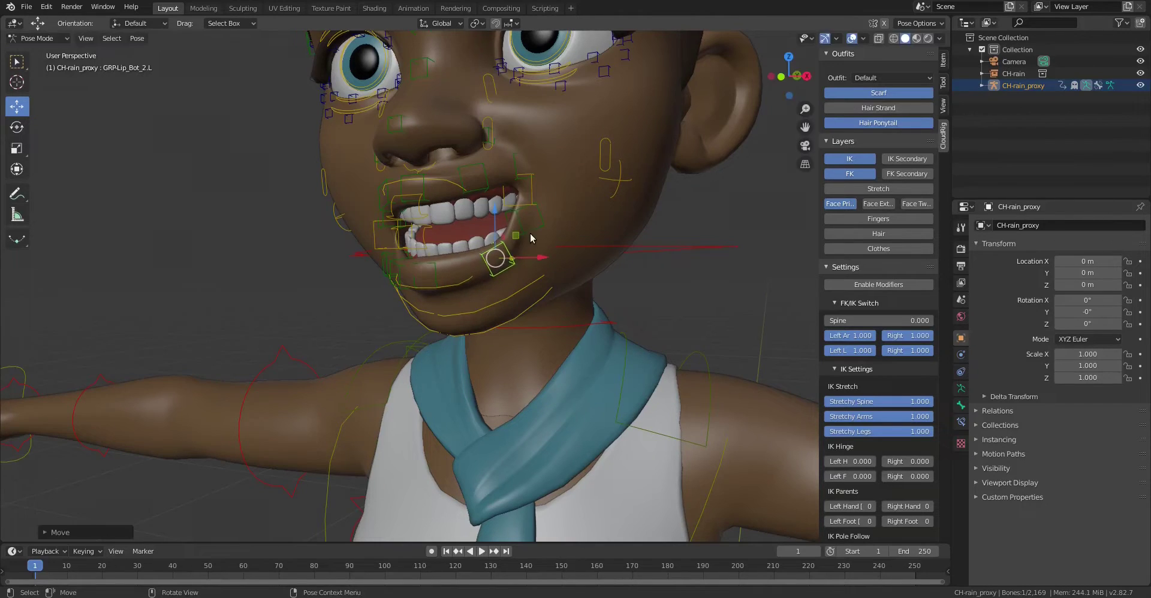
{"action": "left_click", "coordinate": [532, 238]}
{"action": "key", "text": "g"}
{"action": "left_click", "coordinate": [537, 230]}
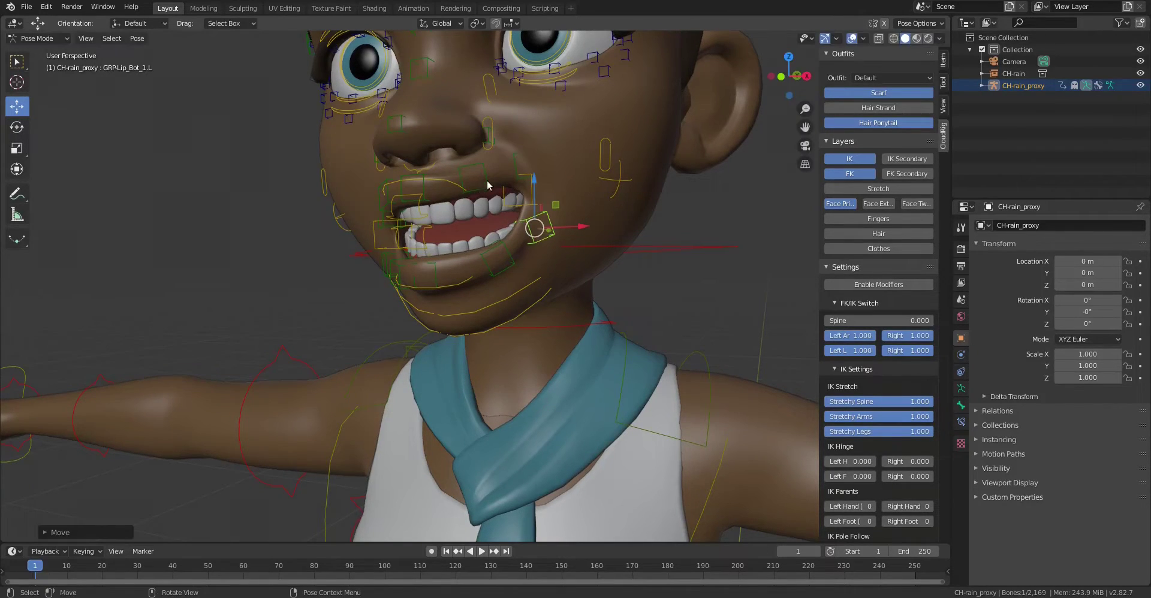
Raise the left upper-lip control and lower the middle lower-lip control slightly.
{"action": "left_click", "coordinate": [487, 186]}
{"action": "key", "text": "g"}
{"action": "left_click", "coordinate": [484, 153]}
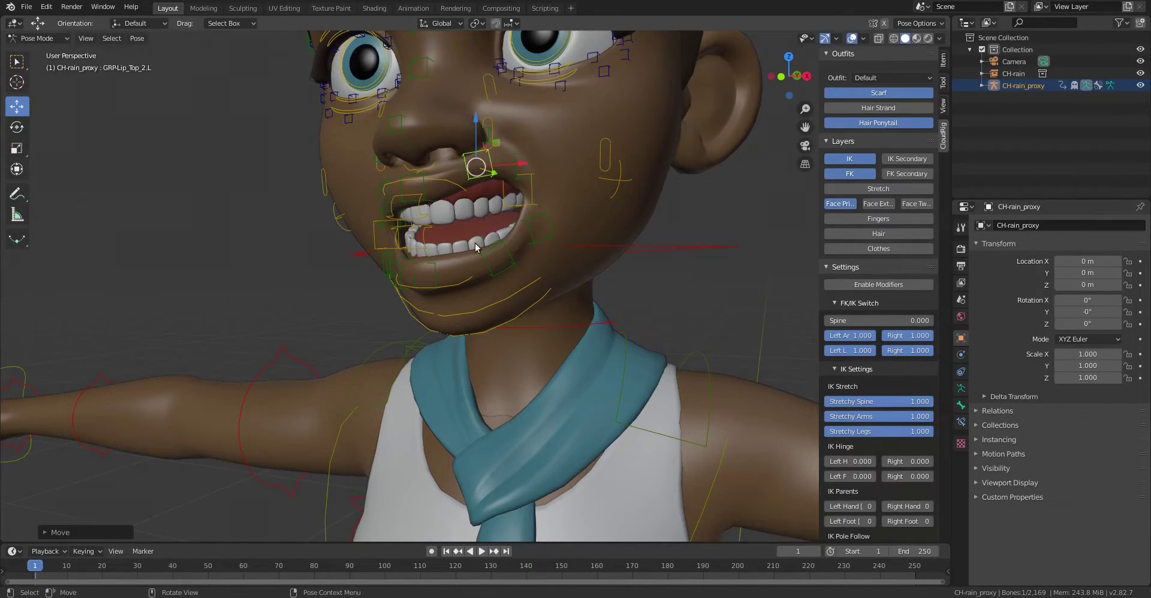
{"action": "left_click", "coordinate": [436, 272]}
{"action": "key", "text": "g"}
{"action": "left_click", "coordinate": [434, 277]}
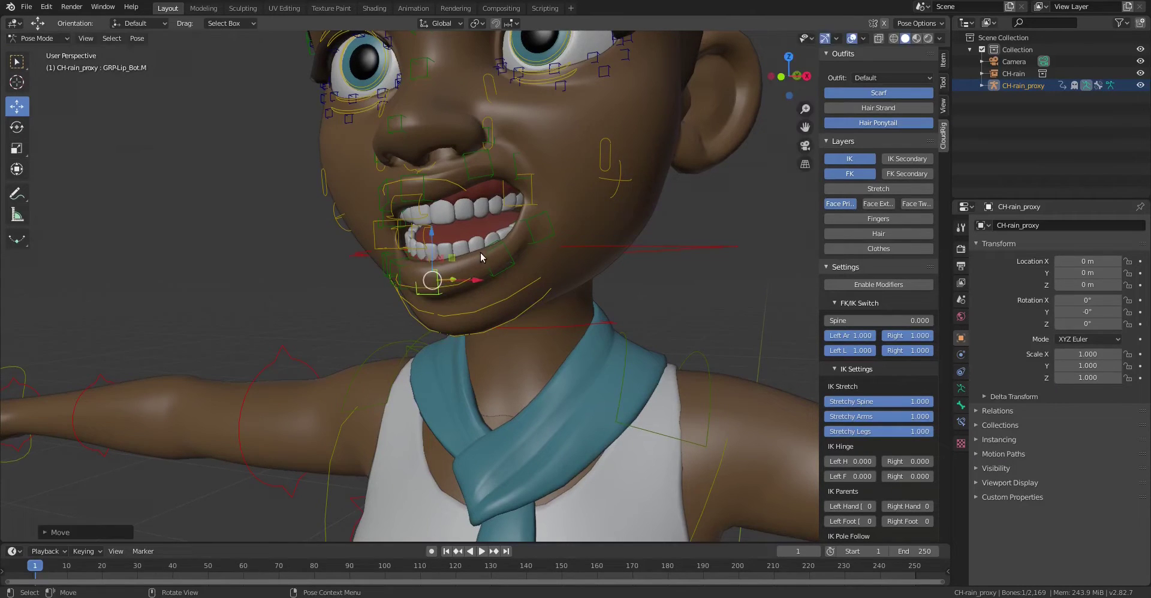
Select all visible pose controls and clear their rotation.
{"action": "key", "text": "q"}
{"action": "key", "text": "Escape"}
{"action": "key", "text": "a"}
{"action": "key", "text": "alt+r"}
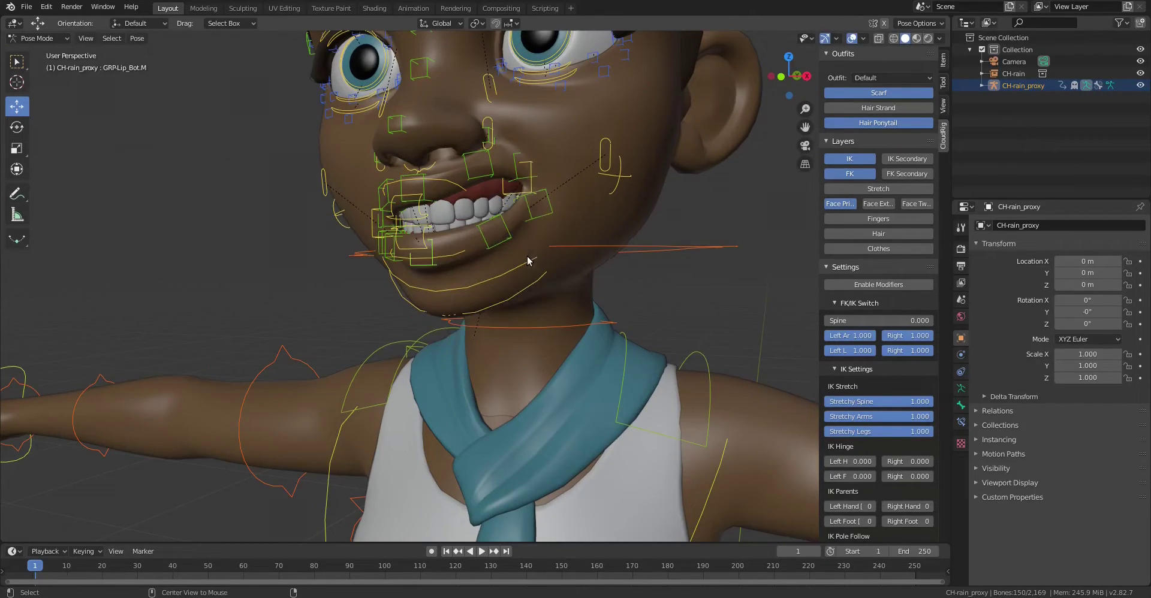
Clear the location of all pose controls and try to move the lower-lip roll control vertically.
{"action": "key", "text": "alt+g"}
{"action": "left_click", "coordinate": [431, 229]}
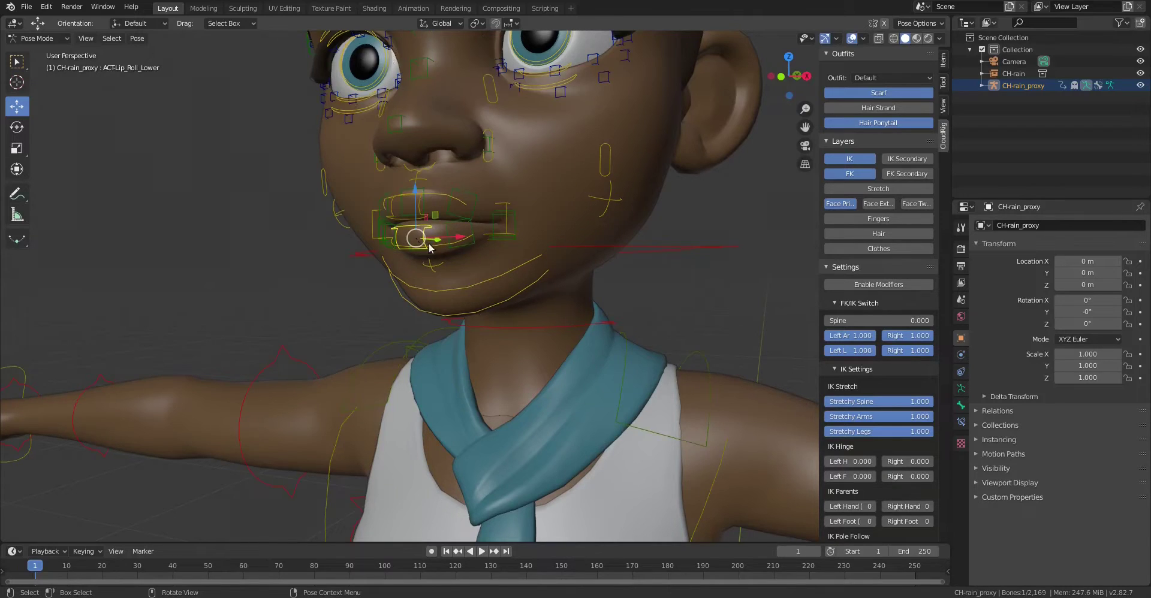
{"action": "scroll", "coordinate": [422, 258], "scroll_direction": "up", "scroll_amount": 3}
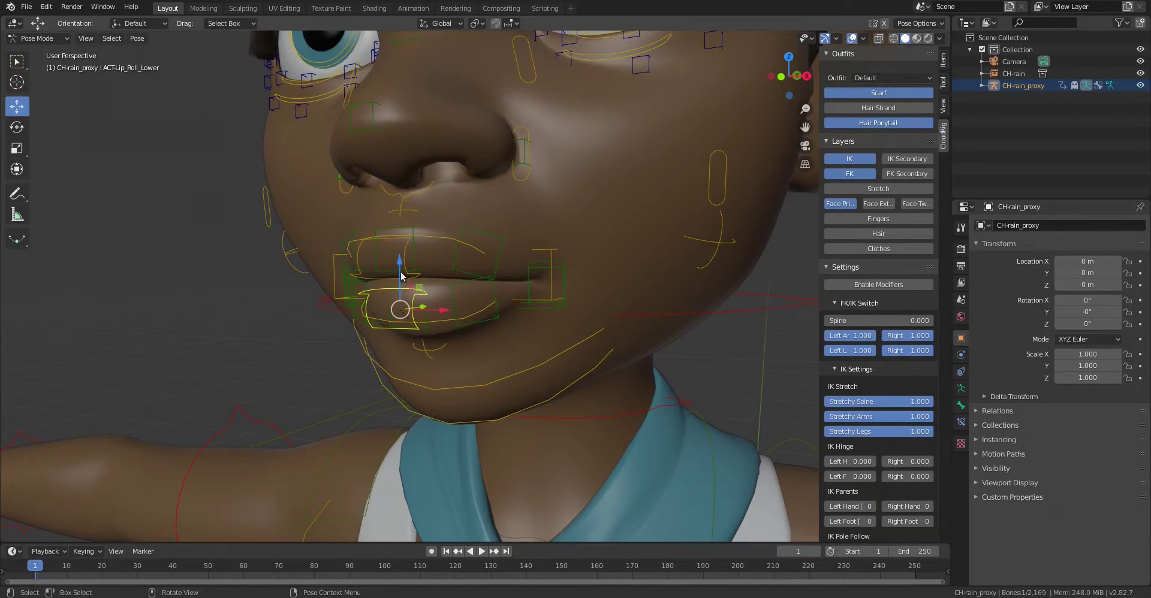
{"action": "key", "text": "g"}
{"action": "key", "text": "z"}
{"action": "left_click", "coordinate": [388, 325]}
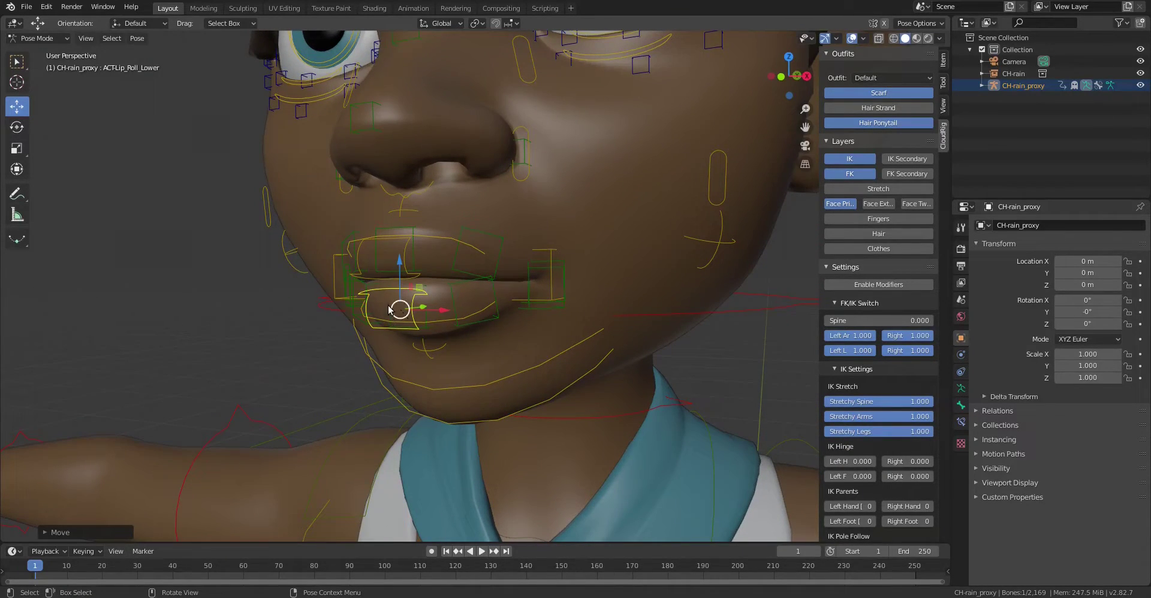
Rotate the lower-lip roll control to roll the lower lip inward.
{"action": "key", "text": "q"}
{"action": "left_click", "coordinate": [377, 302]}
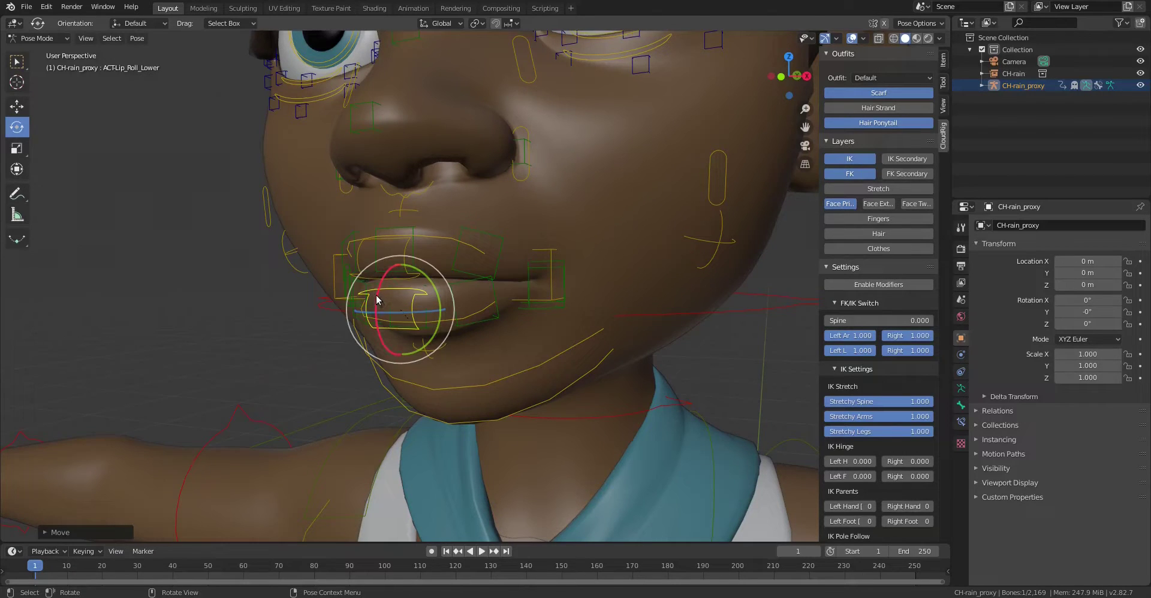
{"action": "left_click_drag", "start_coordinate": [377, 299], "coordinate": [401, 245]}
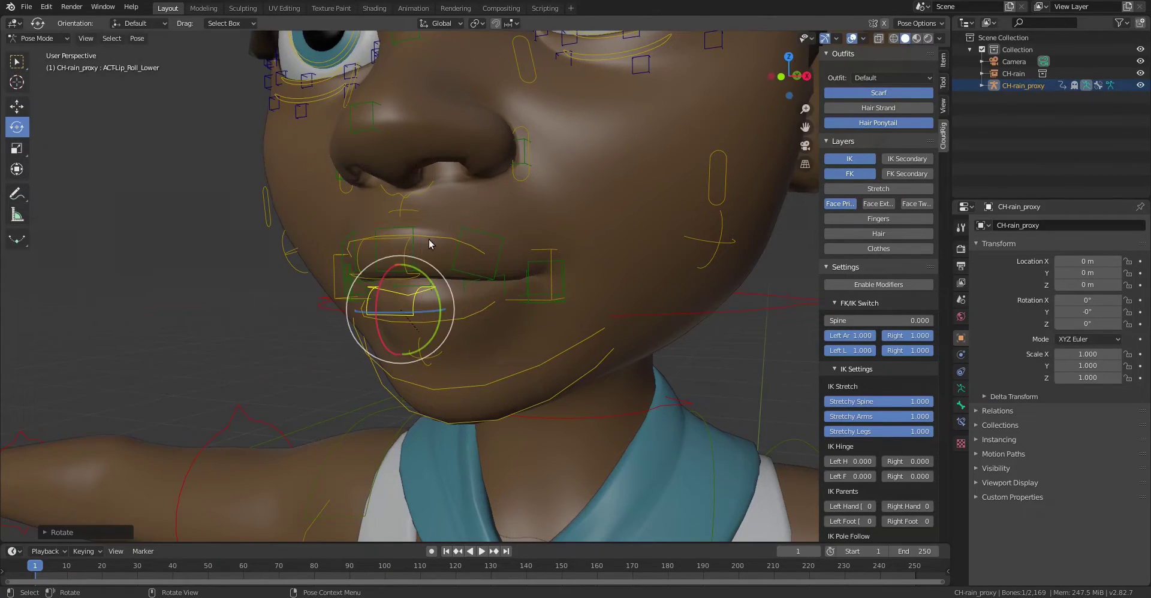
Roll the upper lip inward by freely rotating its lip roll control with trackball rotation.
{"action": "left_click", "coordinate": [405, 246]}
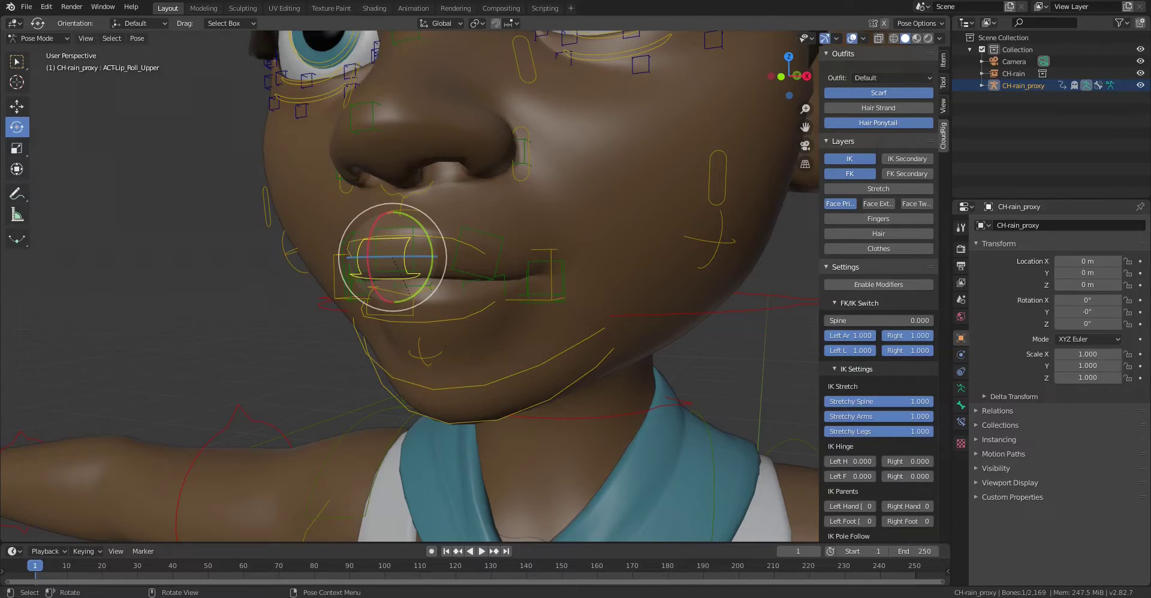
{"action": "key", "text": "r"}
{"action": "key", "text": "r"}
{"action": "left_click_drag", "start_coordinate": [364, 295], "coordinate": [365, 294]}
{"action": "middle_click_drag", "start_coordinate": [490, 155], "coordinate": [526, 157], "text": "ctrl"}
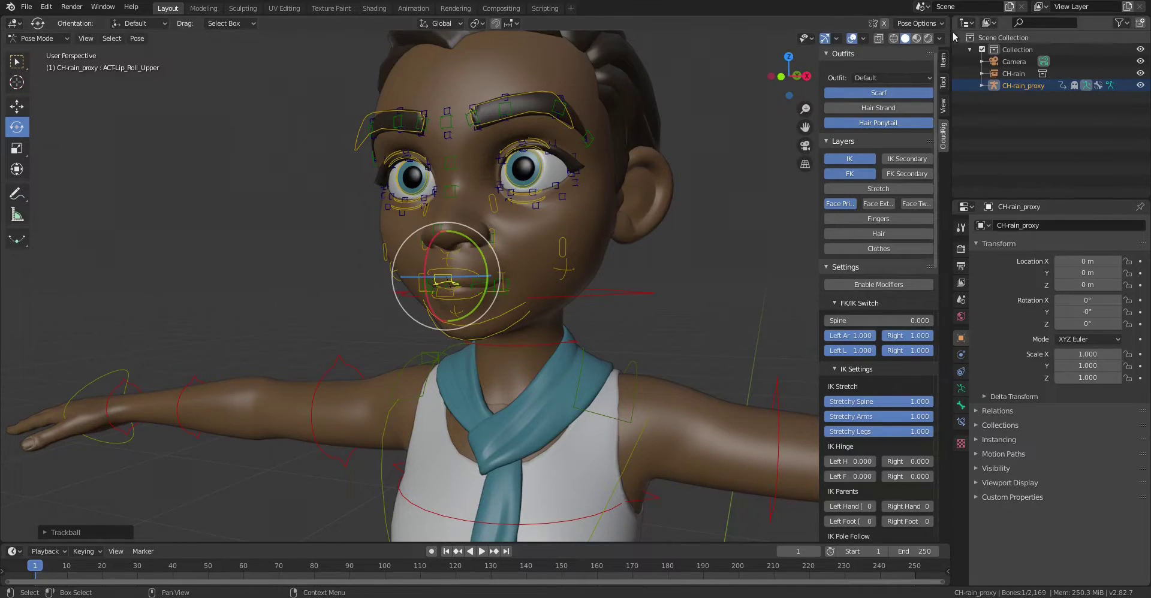
Switch the viewport to Material Preview shading and clear the rotation of all visible pose controls.
{"action": "left_click", "coordinate": [916, 39]}
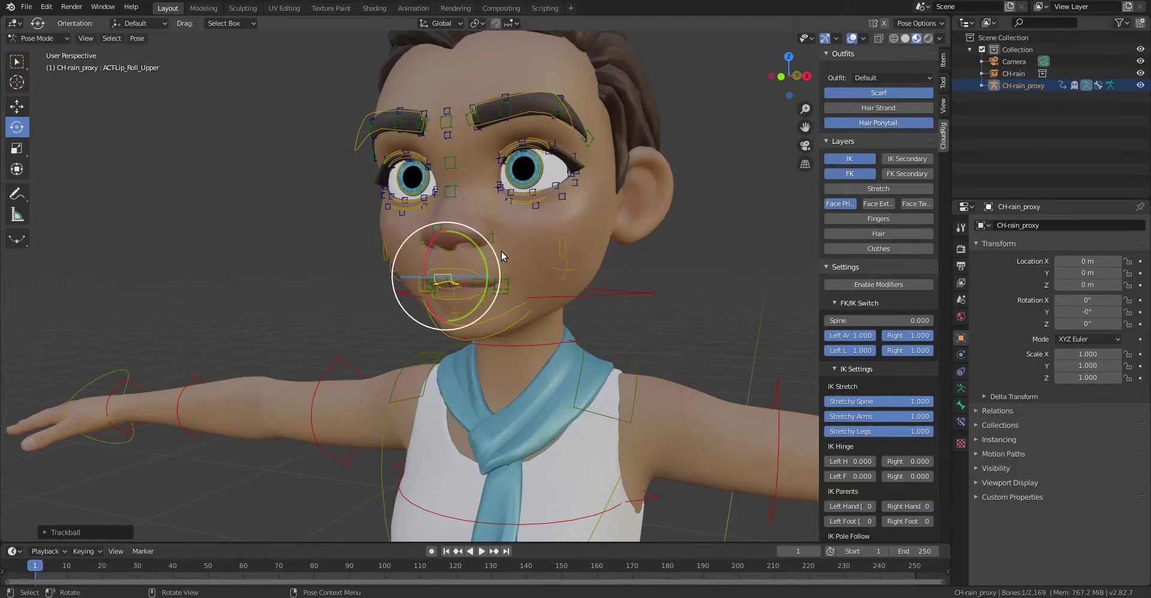
{"action": "middle_click_drag", "start_coordinate": [582, 224], "coordinate": [404, 228]}
{"action": "scroll", "coordinate": [405, 218], "scroll_direction": "up", "scroll_amount": 4}
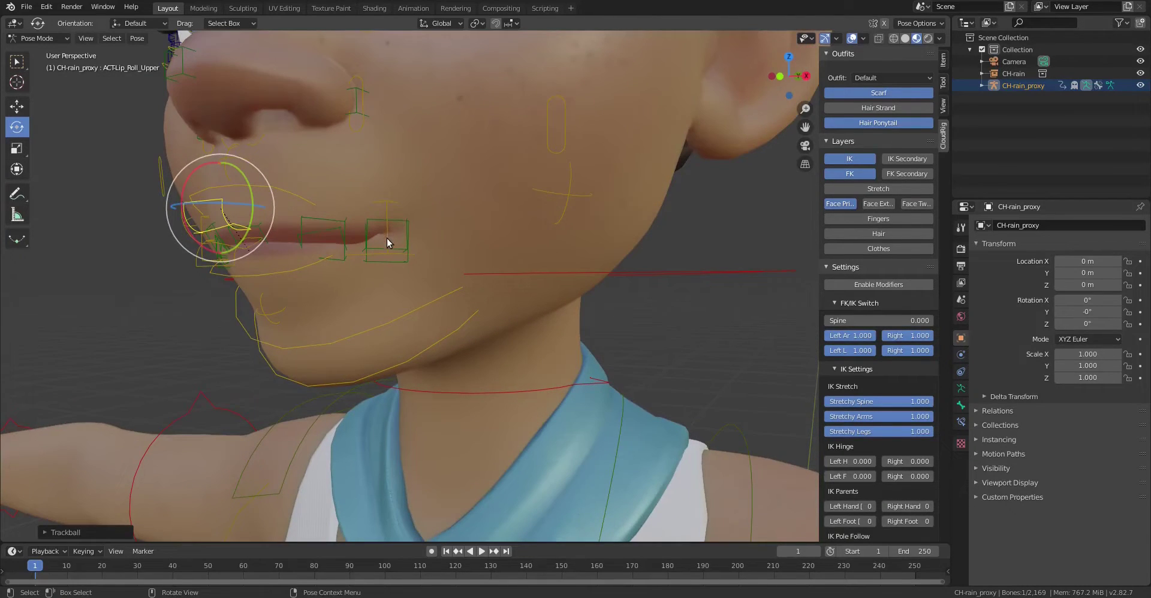
{"action": "key", "text": "a"}
{"action": "middle_click", "coordinate": [391, 243], "text": "alt"}
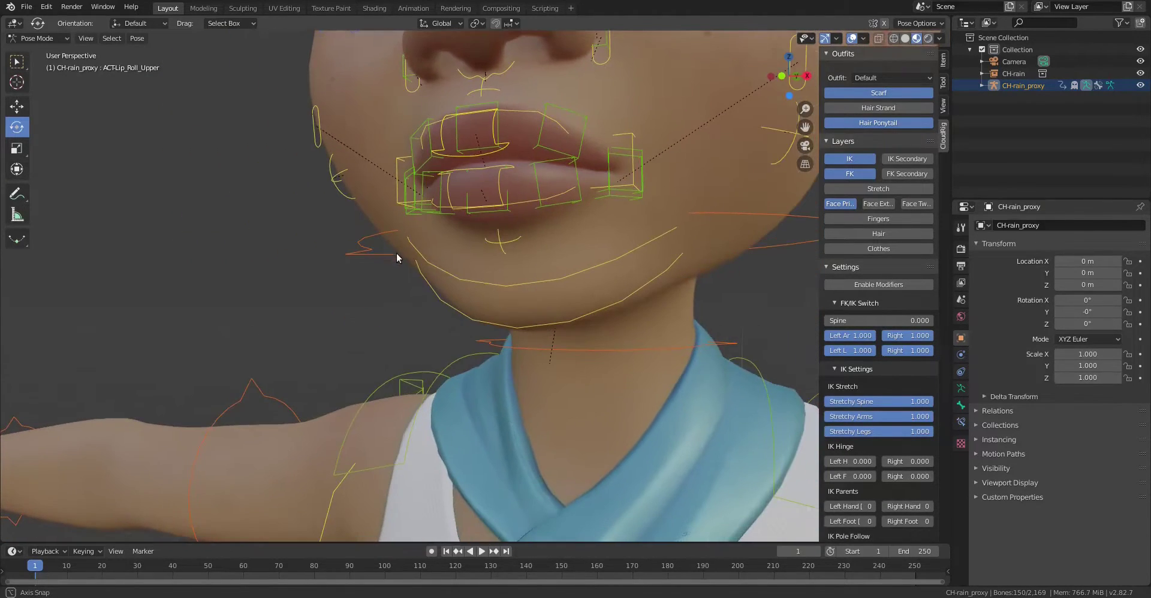
Move the left lip corner control up and outward to raise that side of the mouth.
{"action": "left_click", "coordinate": [634, 177]}
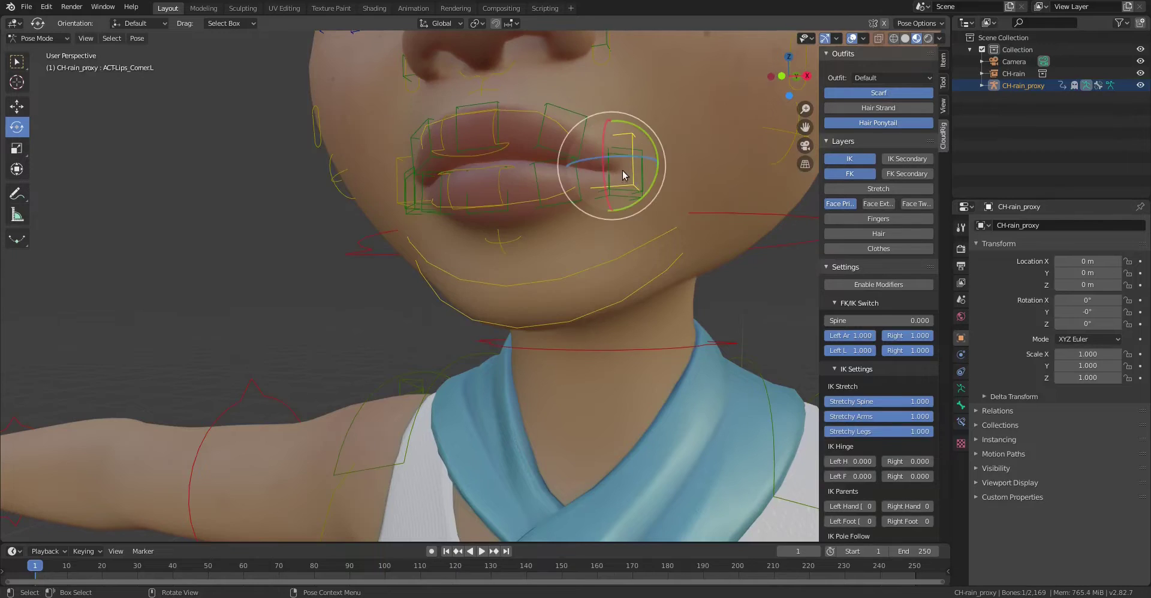
{"action": "scroll", "coordinate": [622, 171], "scroll_direction": "down", "scroll_amount": 2}
{"action": "key", "text": "q"}
{"action": "left_click", "coordinate": [573, 194]}
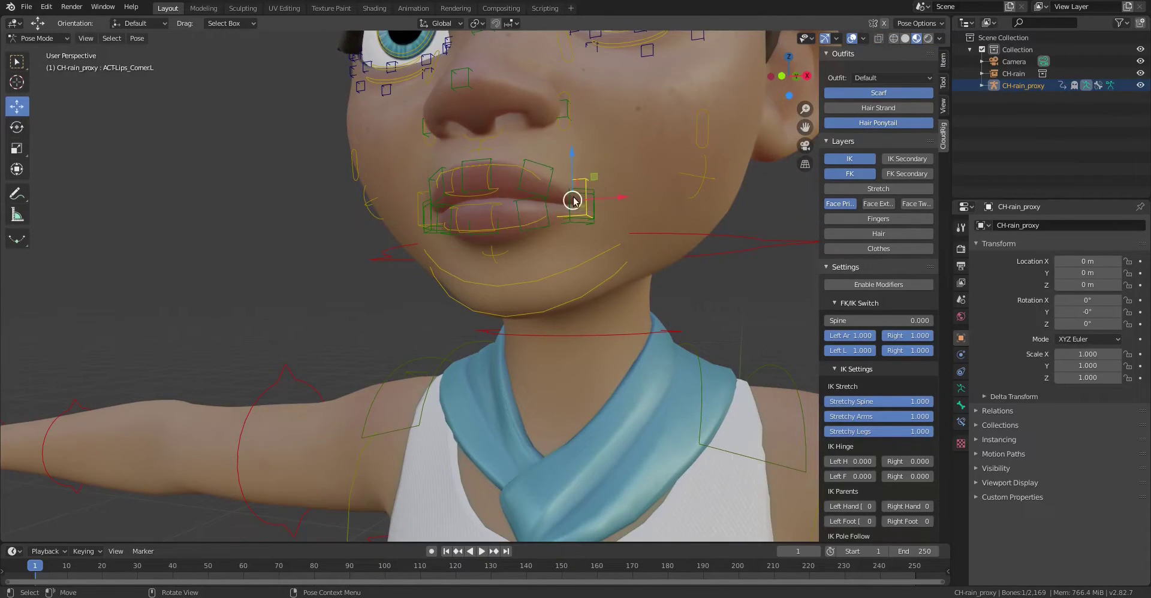
{"action": "left_click_drag", "start_coordinate": [594, 184], "coordinate": [627, 141]}
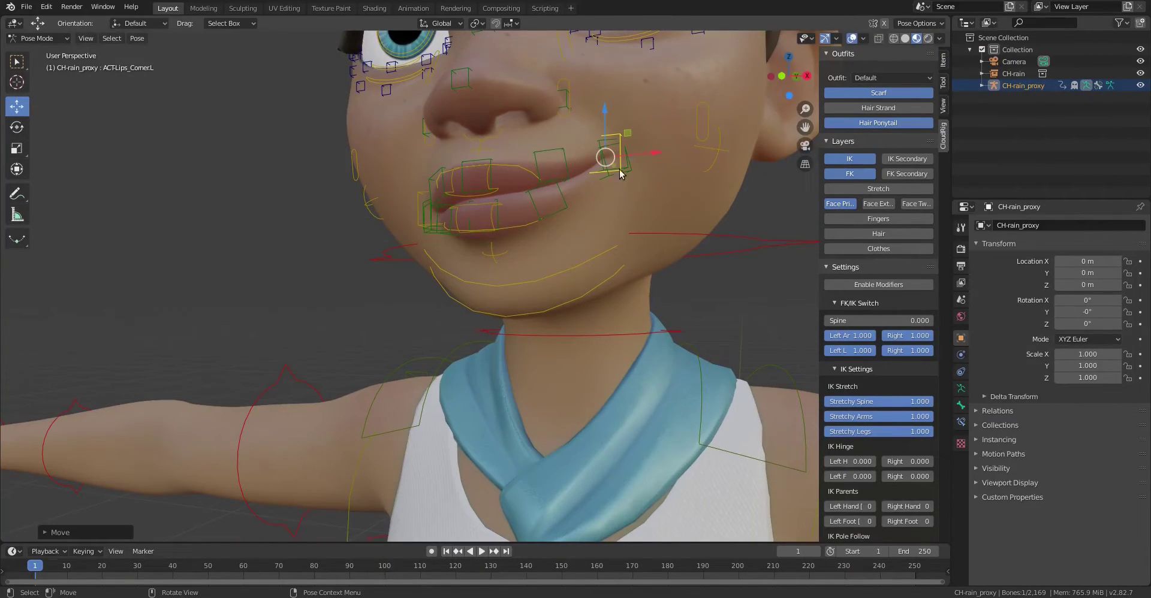
Move the right lip corner control up and outward about 0.02 m, and clear the location of all pose controls.
{"action": "middle_click_drag", "start_coordinate": [504, 156], "coordinate": [557, 241], "text": "shift"}
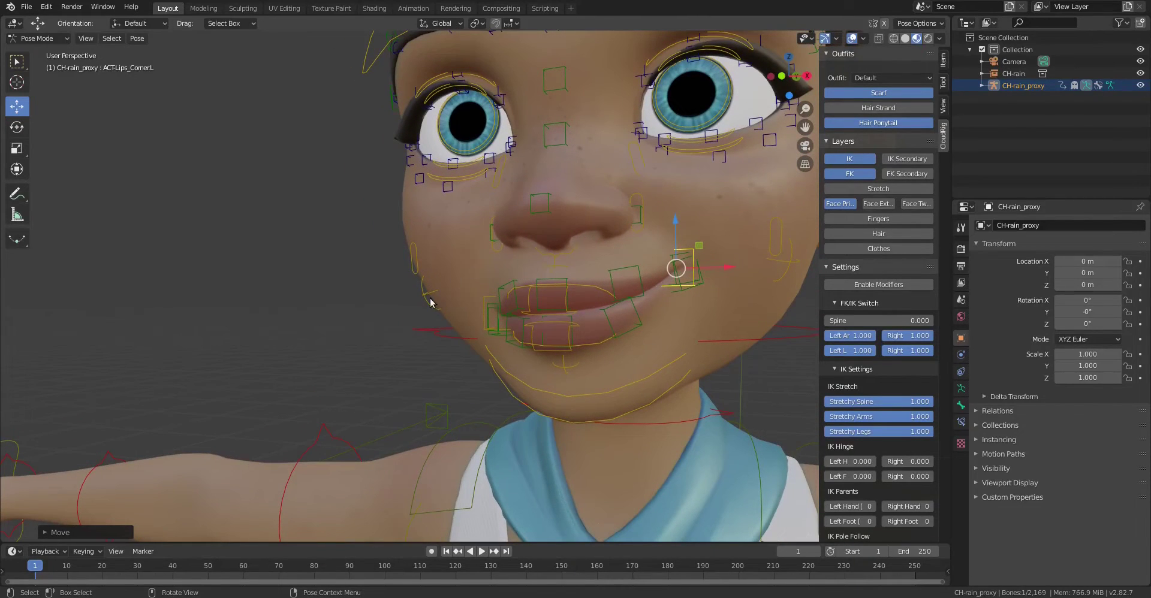
{"action": "left_click", "coordinate": [497, 310]}
{"action": "key", "text": "g"}
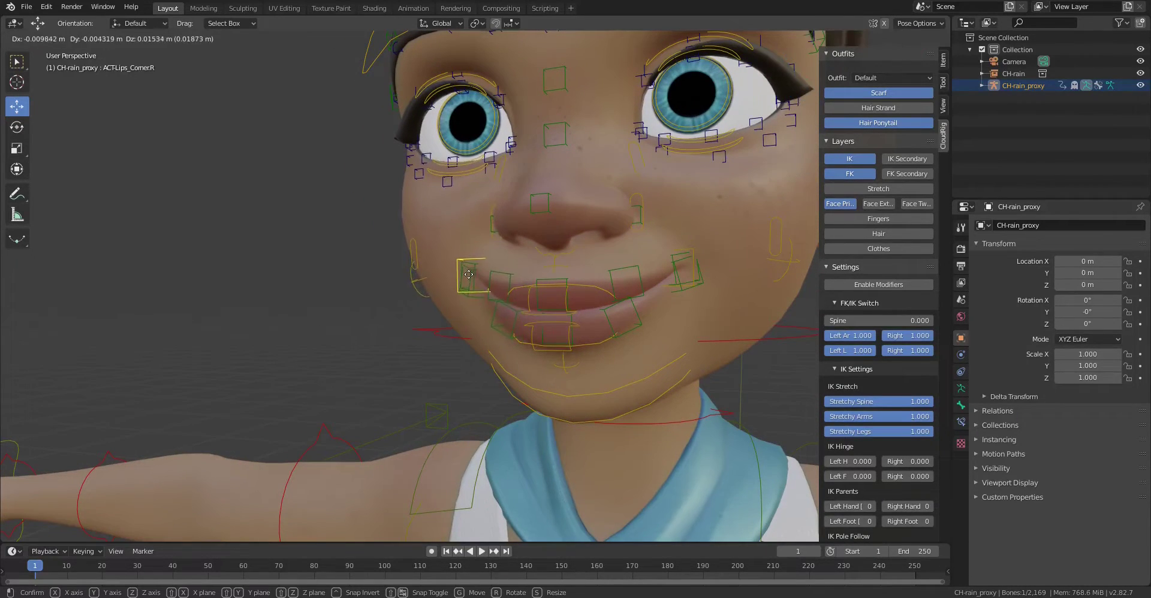
{"action": "left_click", "coordinate": [468, 277]}
{"action": "key", "text": "a"}
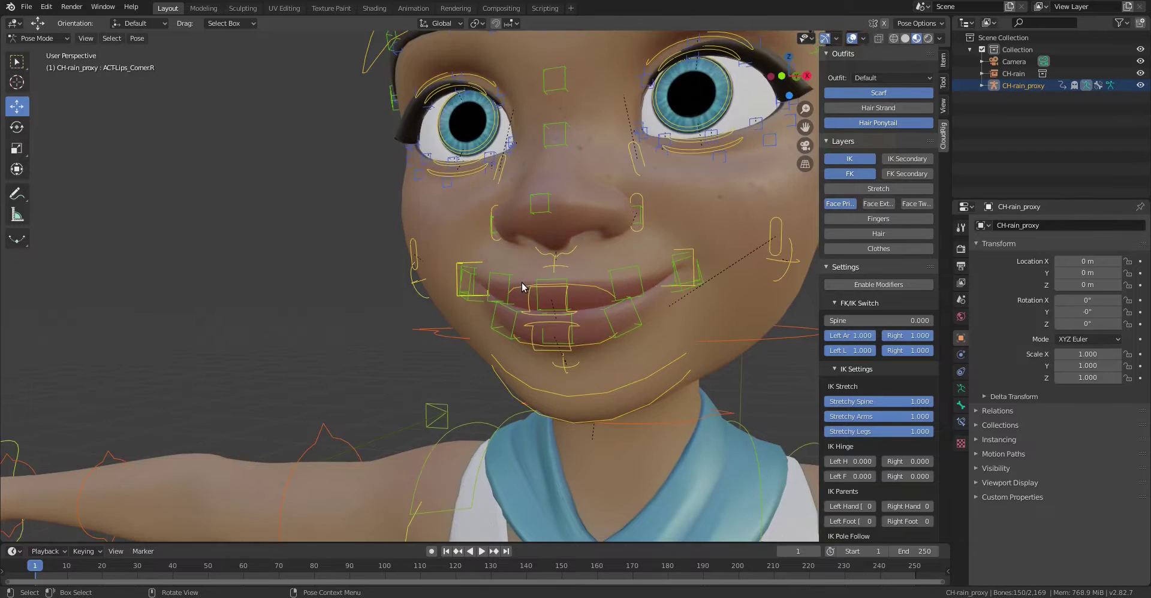
{"action": "key", "text": "alt+g"}
Part the lips vertically with the upper-lip and lower-lip master controls, and clear the location of all pose controls.
{"action": "scroll", "coordinate": [526, 284], "scroll_direction": "up", "scroll_amount": 4}
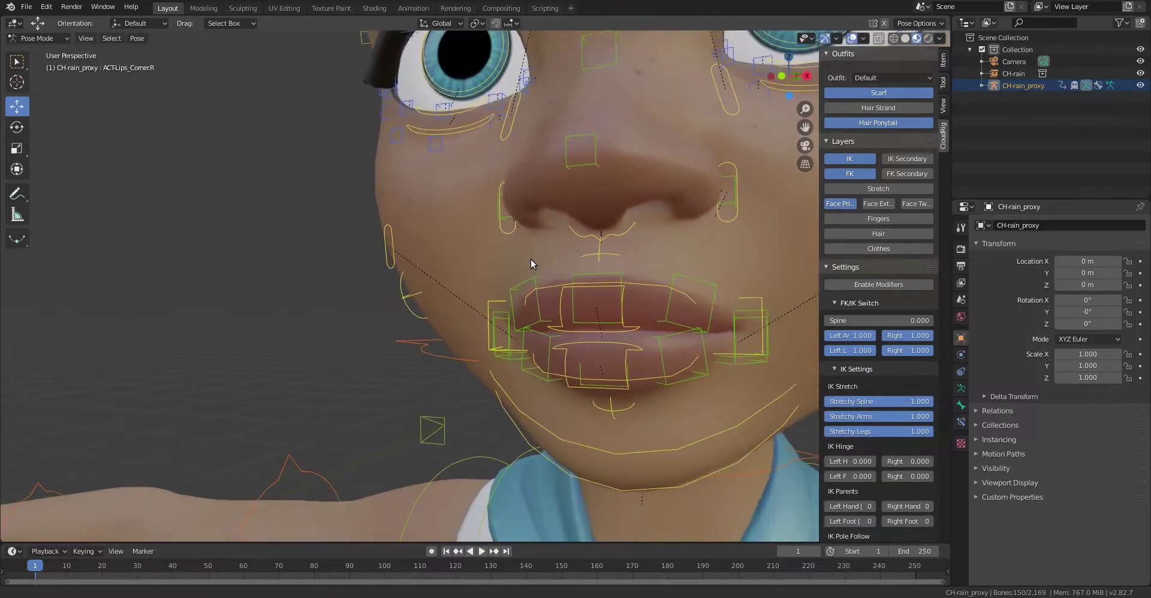
{"action": "left_click", "coordinate": [517, 252]}
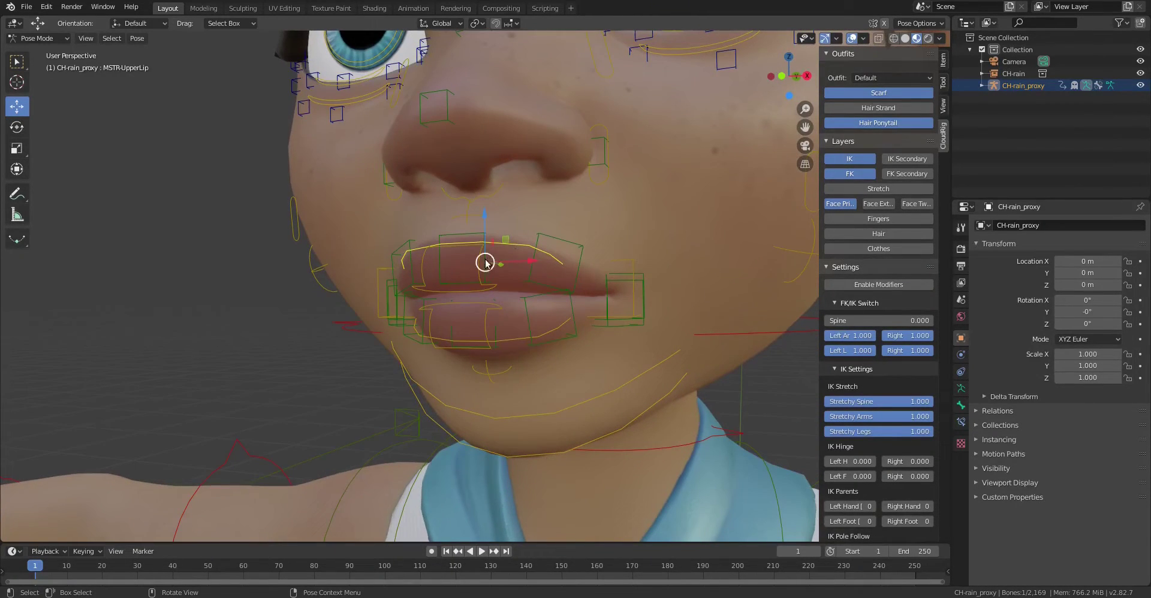
{"action": "left_click_drag", "start_coordinate": [485, 263], "coordinate": [483, 209]}
{"action": "left_click", "coordinate": [509, 336]}
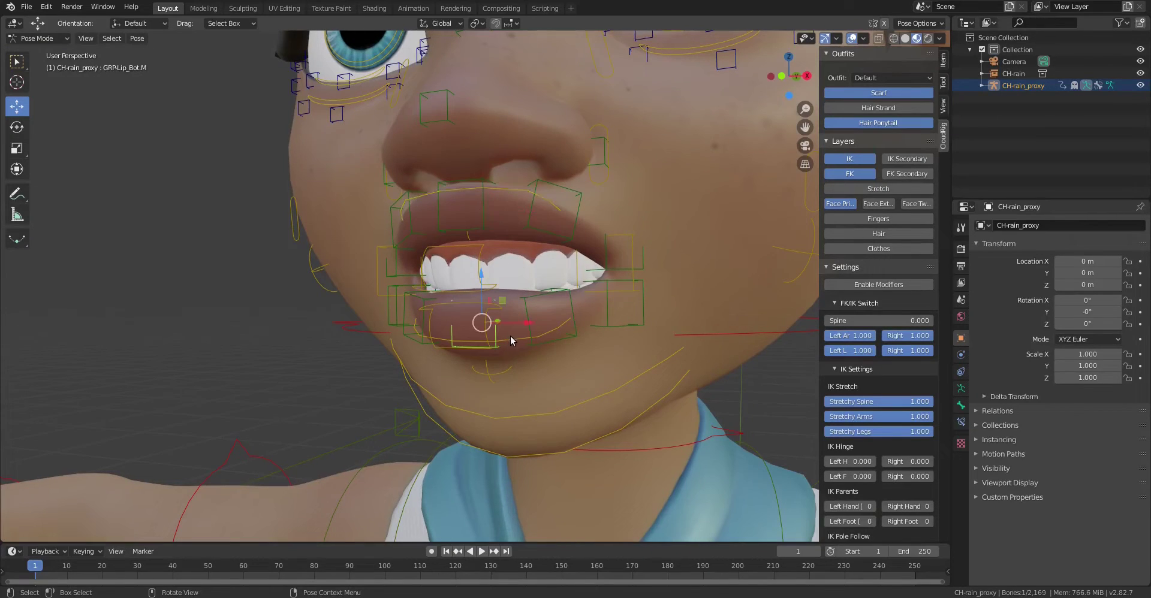
{"action": "left_click", "coordinate": [521, 337]}
{"action": "left_click_drag", "start_coordinate": [493, 289], "coordinate": [493, 313]}
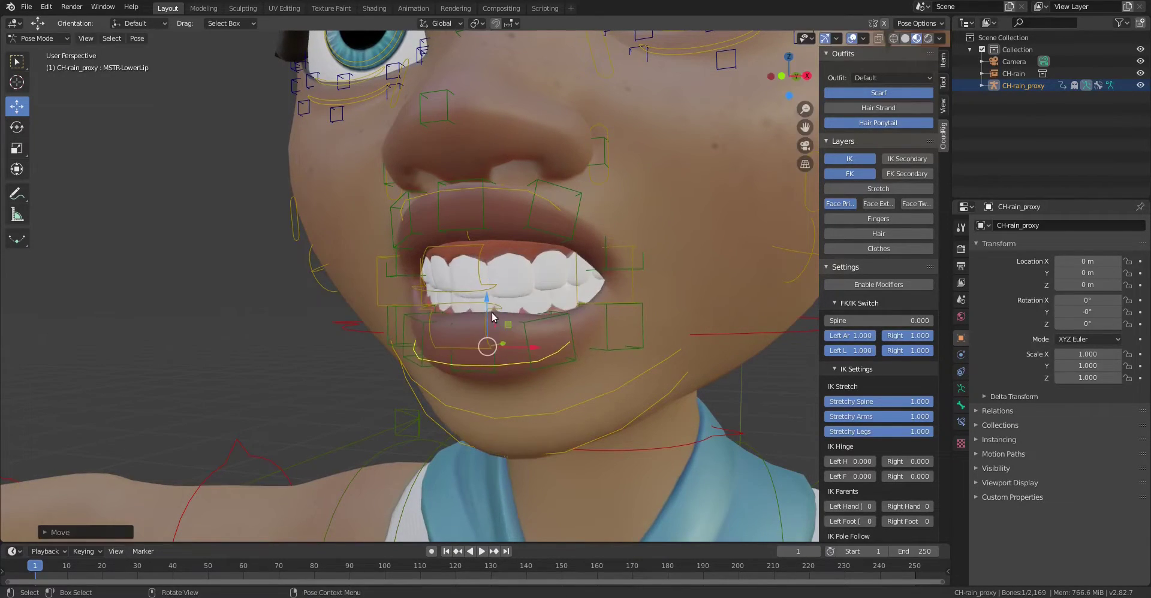
{"action": "key", "text": "a"}
{"action": "key", "text": "alt+g"}
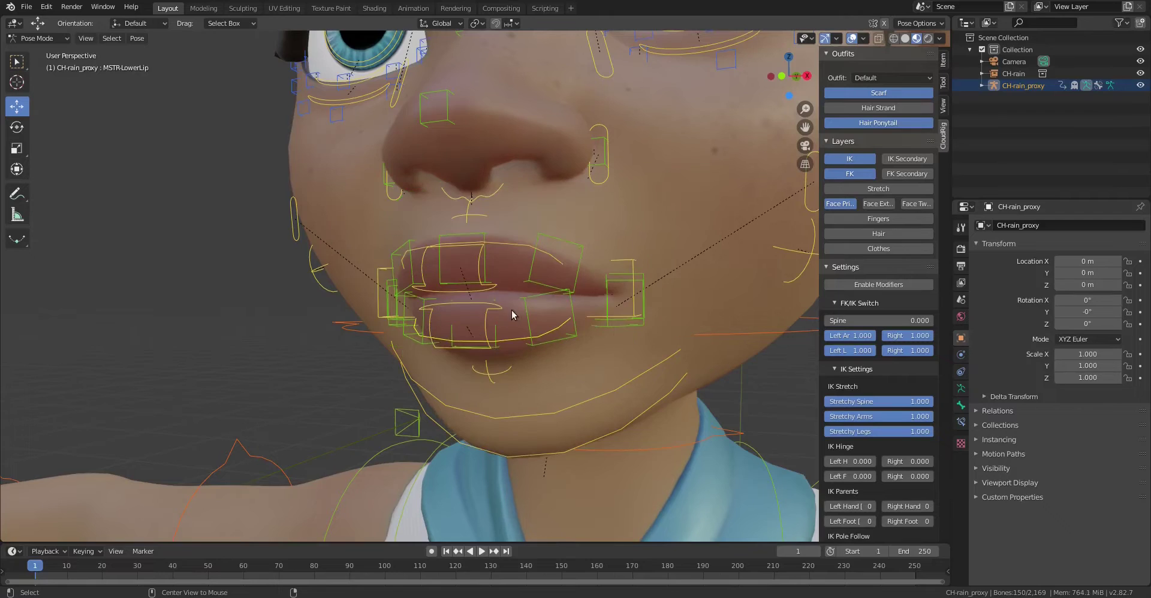
Try moving the nose-bottom control upward and the upper-lip puff control upward, reverting each move.
{"action": "left_click", "coordinate": [491, 196]}
{"action": "left_click_drag", "start_coordinate": [471, 196], "coordinate": [472, 129]}
{"action": "key", "text": "ctrl+z"}
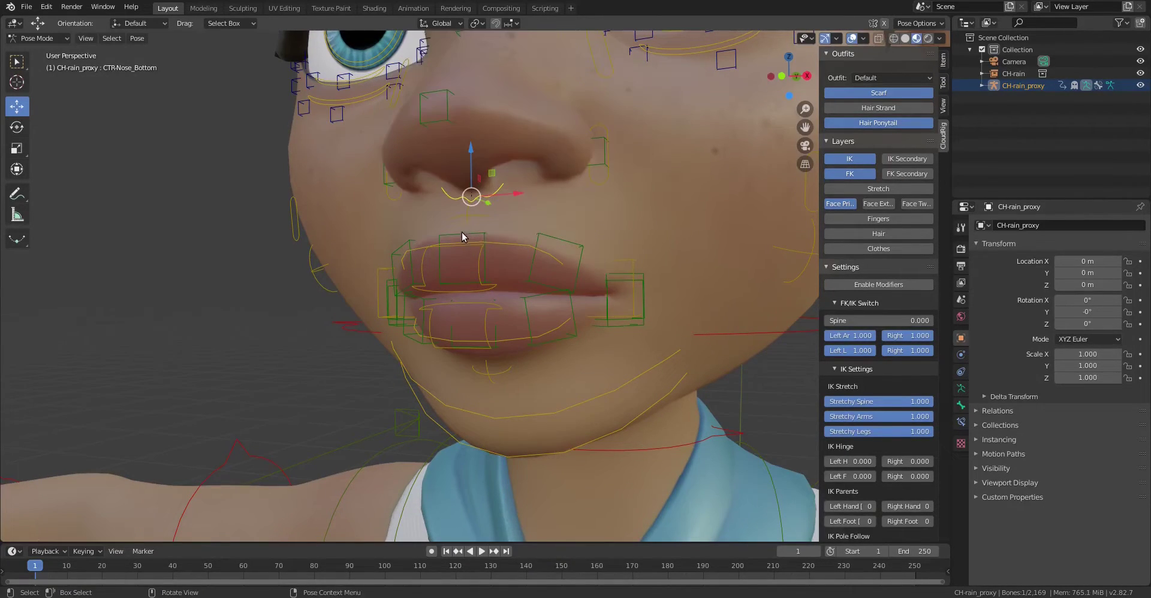
{"action": "left_click_drag", "start_coordinate": [473, 221], "coordinate": [409, 142]}
{"action": "key", "text": "Escape"}
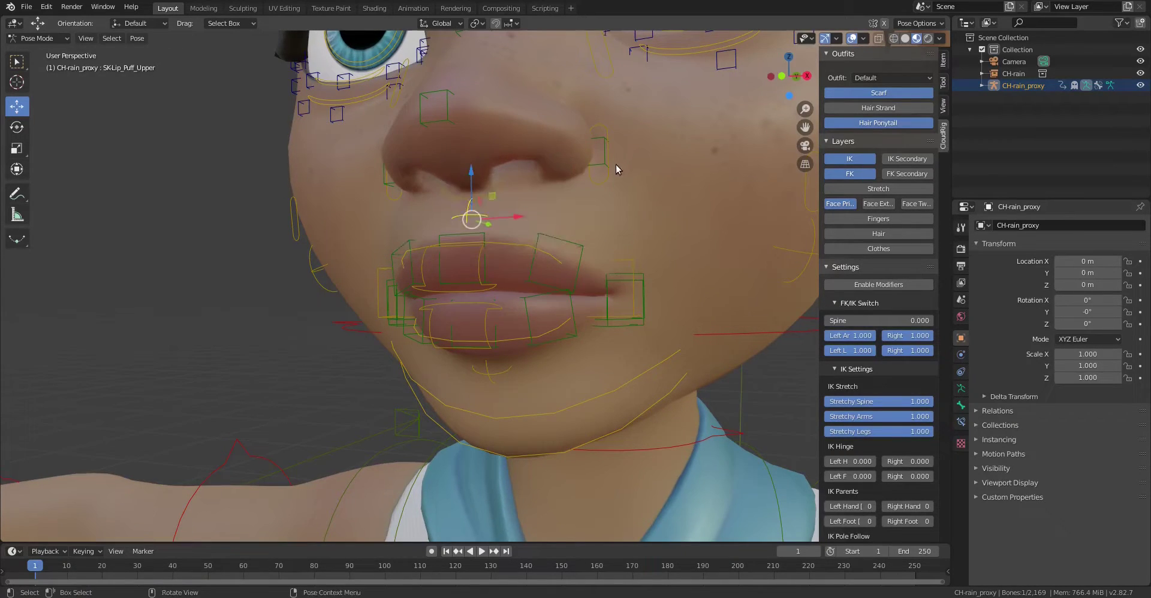
Try raising the left sneer control beside the nostril, and undo the move.
{"action": "middle_click_drag", "start_coordinate": [607, 171], "coordinate": [576, 255], "text": "shift"}
{"action": "left_click_drag", "start_coordinate": [577, 268], "coordinate": [571, 251]}
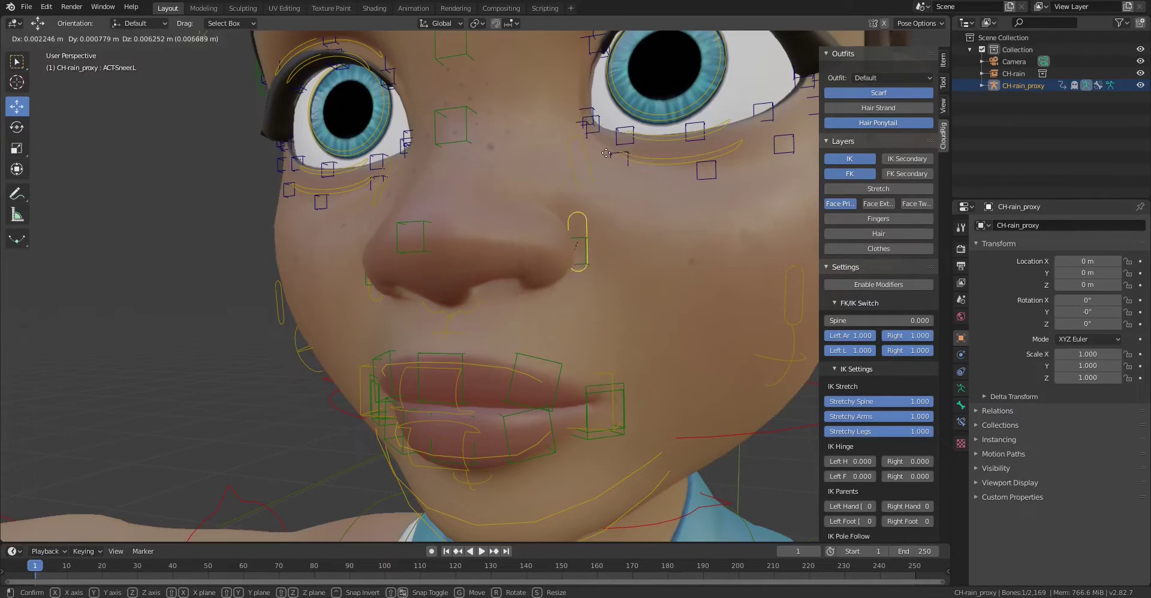
{"action": "left_click", "coordinate": [572, 226]}
{"action": "key", "text": "ctrl+z"}
Try moving the left cheek's cross-shaped control outward and downward, and undo the move.
{"action": "middle_click_drag", "start_coordinate": [646, 234], "coordinate": [573, 164], "text": "shift"}
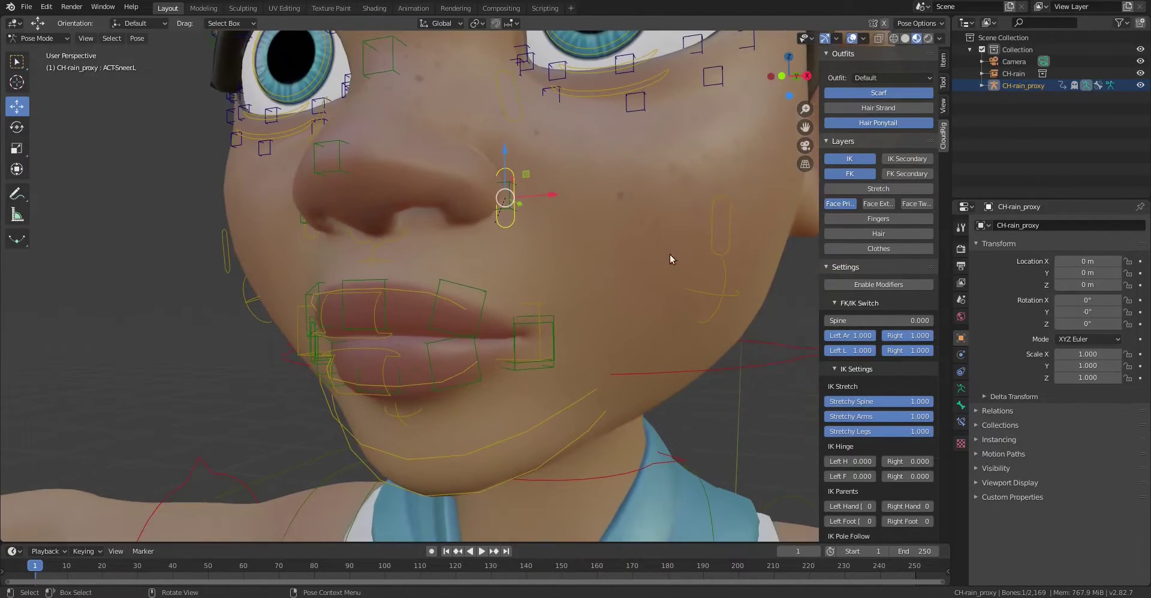
{"action": "left_click", "coordinate": [724, 293]}
{"action": "left_click_drag", "start_coordinate": [703, 289], "coordinate": [754, 316]}
{"action": "key", "text": "ctrl+z"}
Try raising the left outer cheek control, and undo the move.
{"action": "left_click", "coordinate": [712, 201]}
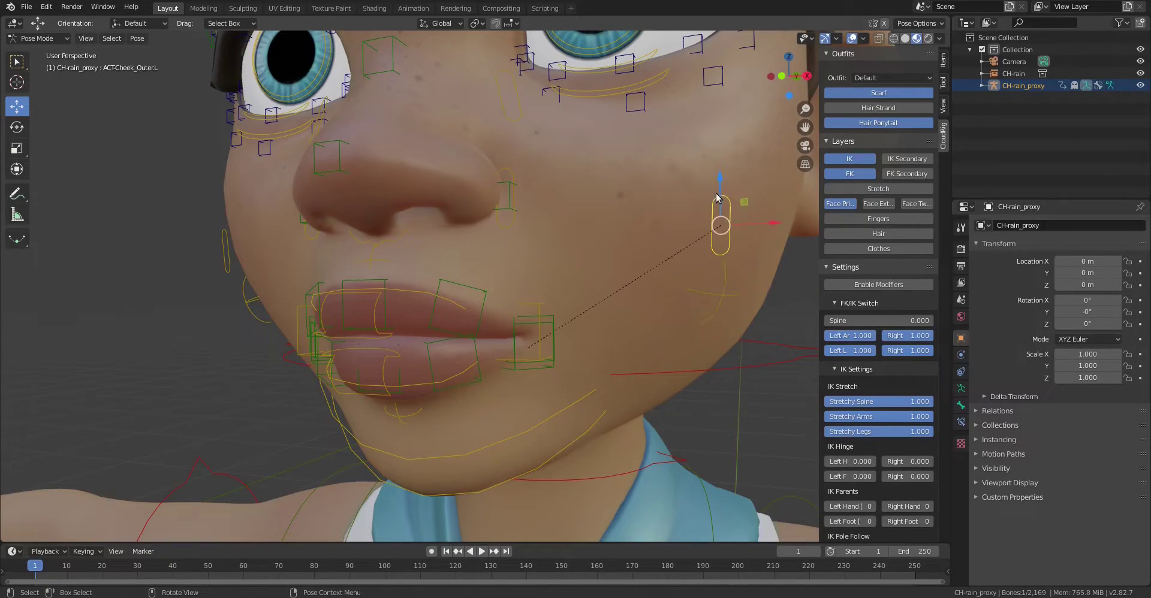
{"action": "scroll", "coordinate": [711, 196], "scroll_direction": "down", "scroll_amount": 2}
{"action": "left_click_drag", "start_coordinate": [636, 247], "coordinate": [636, 142]}
{"action": "key", "text": "ctrl+z"}
Try moving the left upper-eyelid and lower-eyelid controls vertically, and undo the lower-eyelid move.
{"action": "middle_click_drag", "start_coordinate": [585, 148], "coordinate": [608, 191], "text": "shift"}
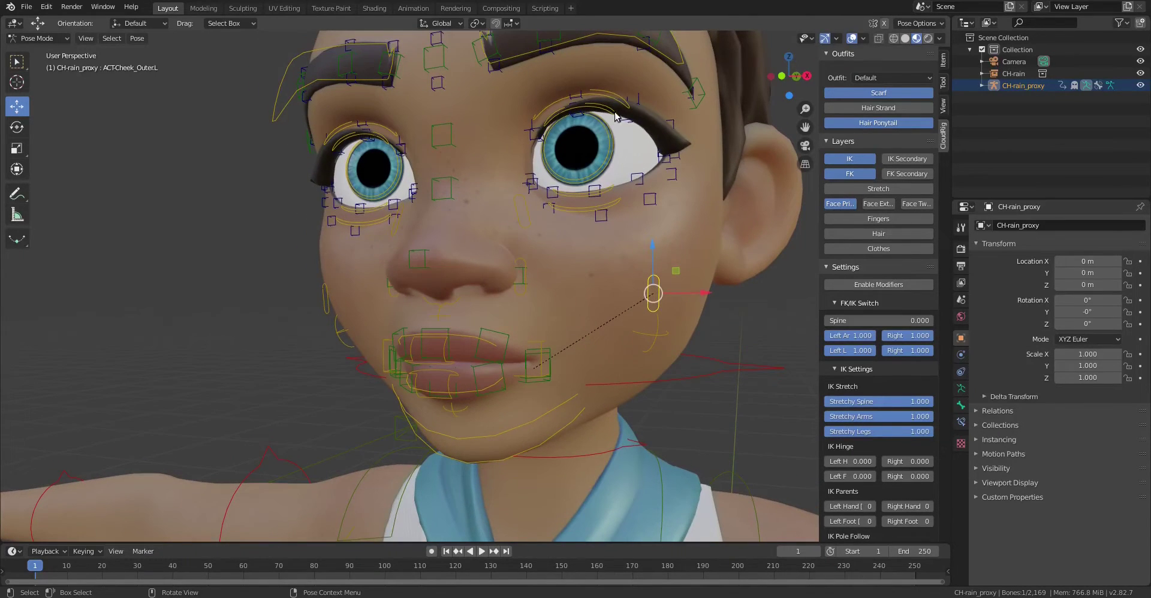
{"action": "left_click", "coordinate": [591, 102]}
{"action": "mouse_move", "coordinate": [581, 82]}
{"action": "left_mouse_down"}
{"action": "mouse_move", "coordinate": [579, 141]}
{"action": "mouse_move", "coordinate": [579, 80]}
{"action": "left_mouse_up"}
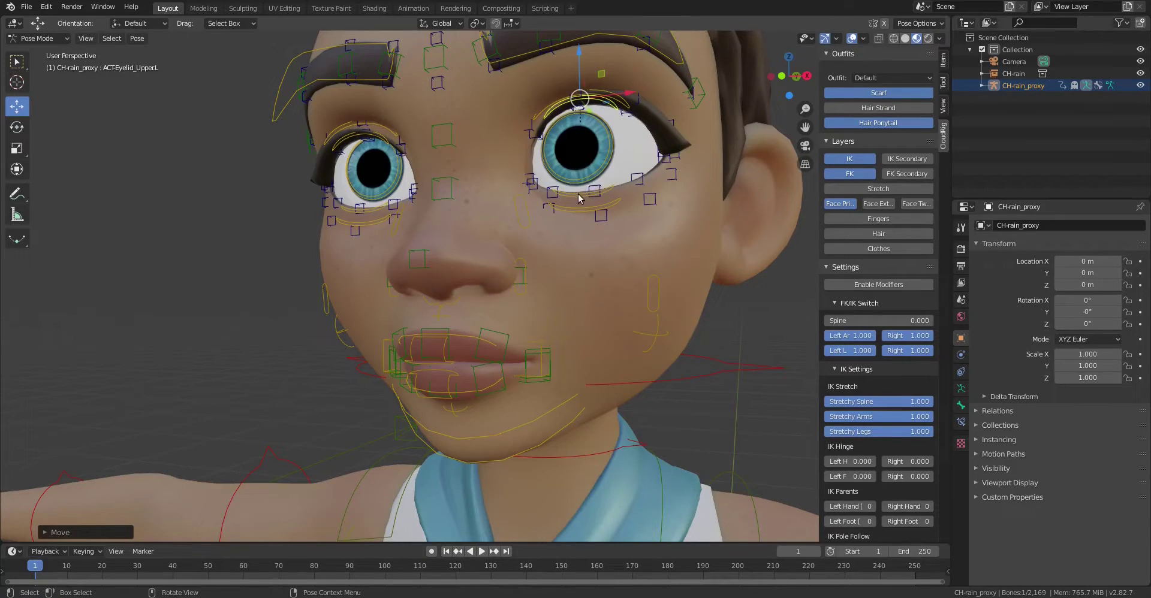
{"action": "left_click", "coordinate": [579, 194]}
{"action": "mouse_move", "coordinate": [582, 136]}
{"action": "left_mouse_down"}
{"action": "mouse_move", "coordinate": [585, 114]}
{"action": "mouse_move", "coordinate": [591, 131]}
{"action": "left_mouse_up"}
{"action": "key", "text": "ctrl+z"}
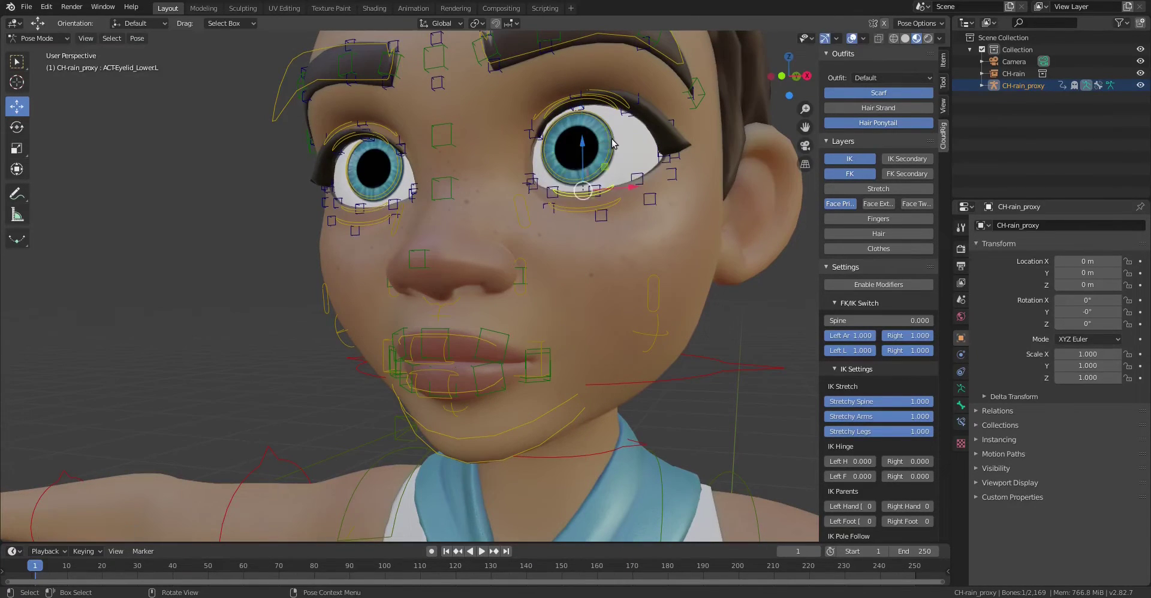
Try scaling the left eye control and moving it sideways.
{"action": "left_click", "coordinate": [612, 143]}
{"action": "key", "text": "s"}
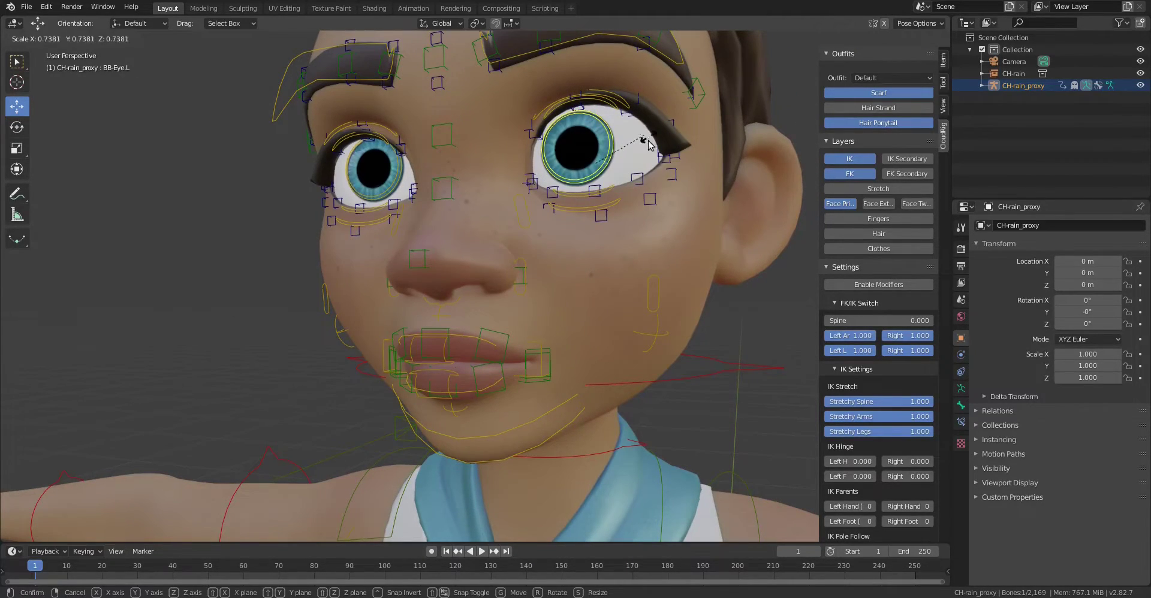
{"action": "right_click", "coordinate": [648, 145]}
{"action": "left_click_drag", "start_coordinate": [596, 163], "coordinate": [624, 160]}
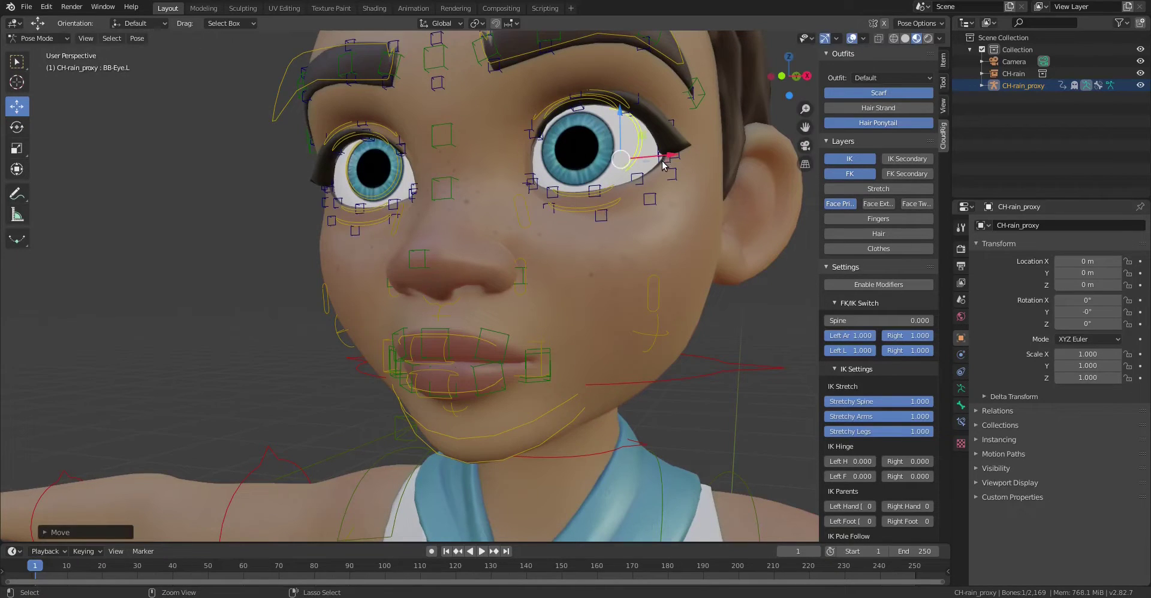
Try aiming the left eye up and outward by rotating its control with trackball rotation.
{"action": "key", "text": "r"}
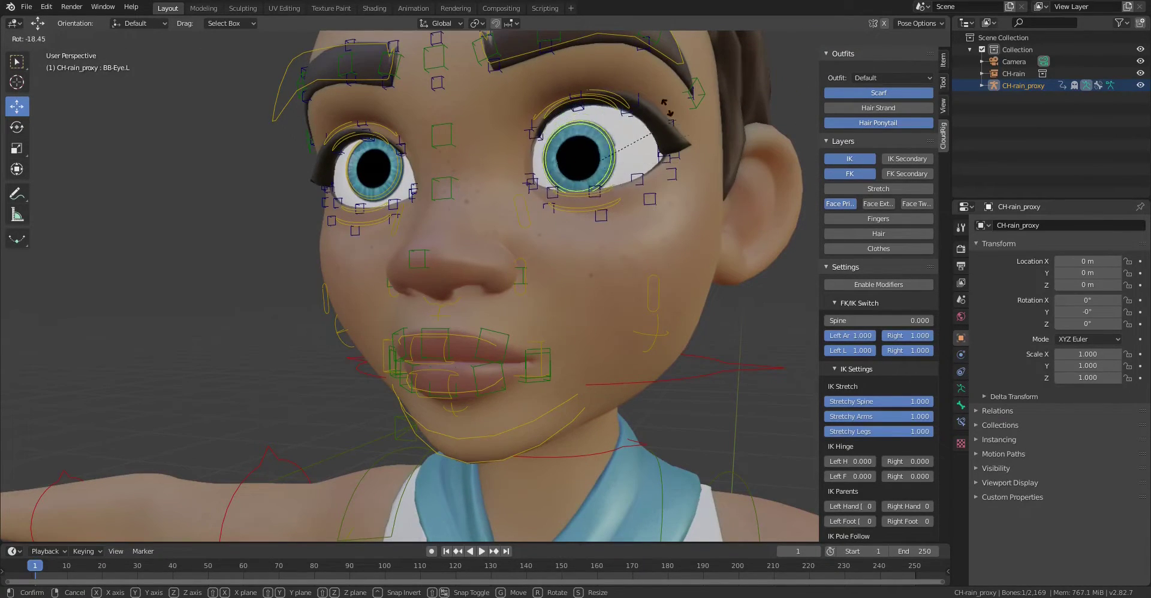
{"action": "key", "text": "r"}
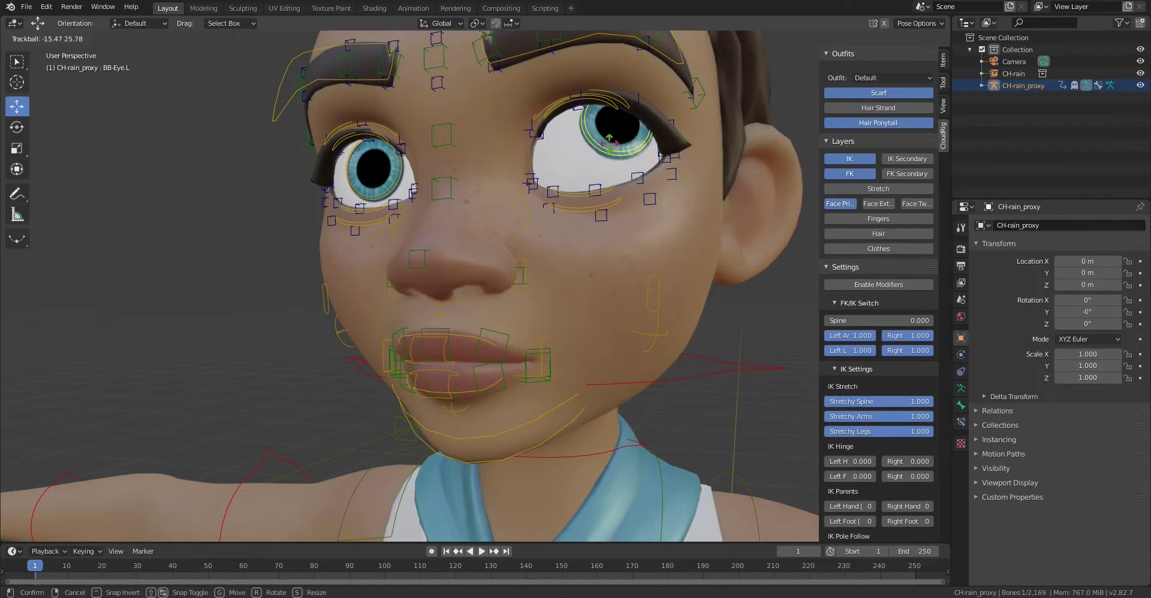
{"action": "left_click", "coordinate": [466, 178]}
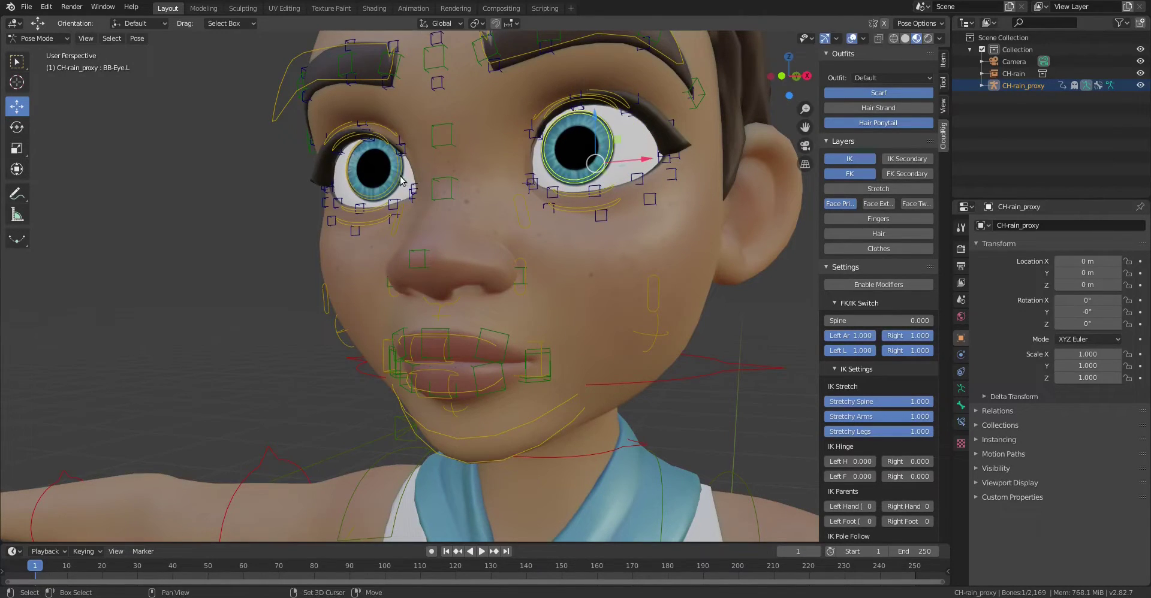
Try rotating both eye controls together with trackball rotation, and cancel the rotation.
{"action": "left_click", "coordinate": [401, 180], "text": "shift"}
{"action": "key", "text": "r"}
{"action": "key", "text": "r"}
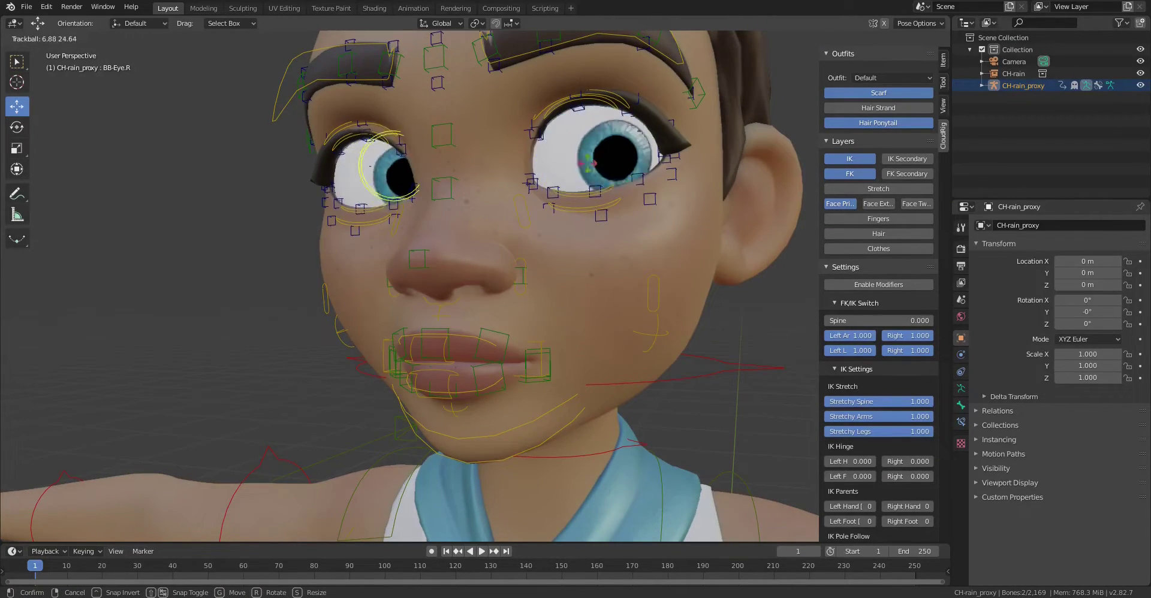
{"action": "right_click", "coordinate": [585, 166]}
Try moving the shared eye target in front of the face, and the left eye's individual target.
{"action": "scroll", "coordinate": [564, 173], "scroll_direction": "down", "scroll_amount": 11}
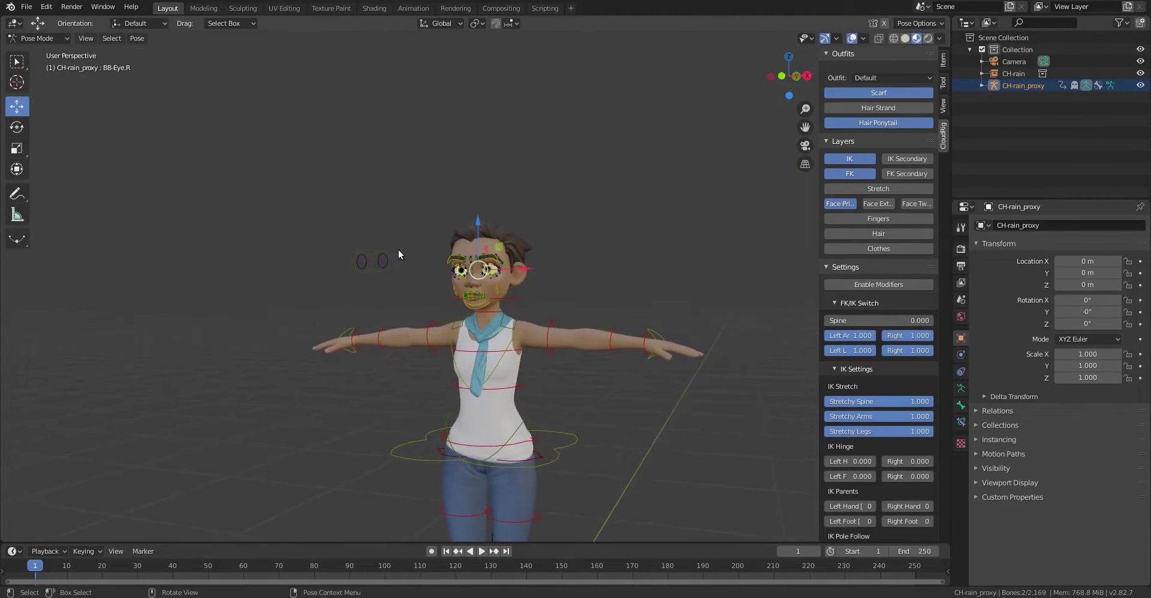
{"action": "left_click", "coordinate": [374, 249]}
{"action": "key", "text": "g"}
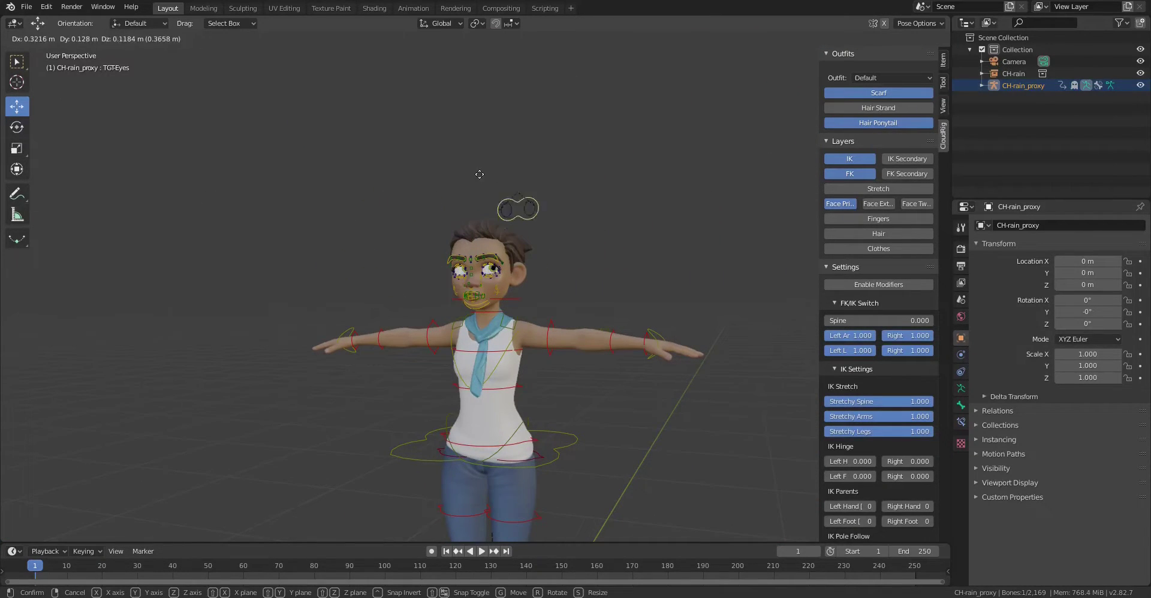
{"action": "left_click", "coordinate": [372, 279]}
{"action": "scroll", "coordinate": [385, 246], "scroll_direction": "up", "scroll_amount": 2}
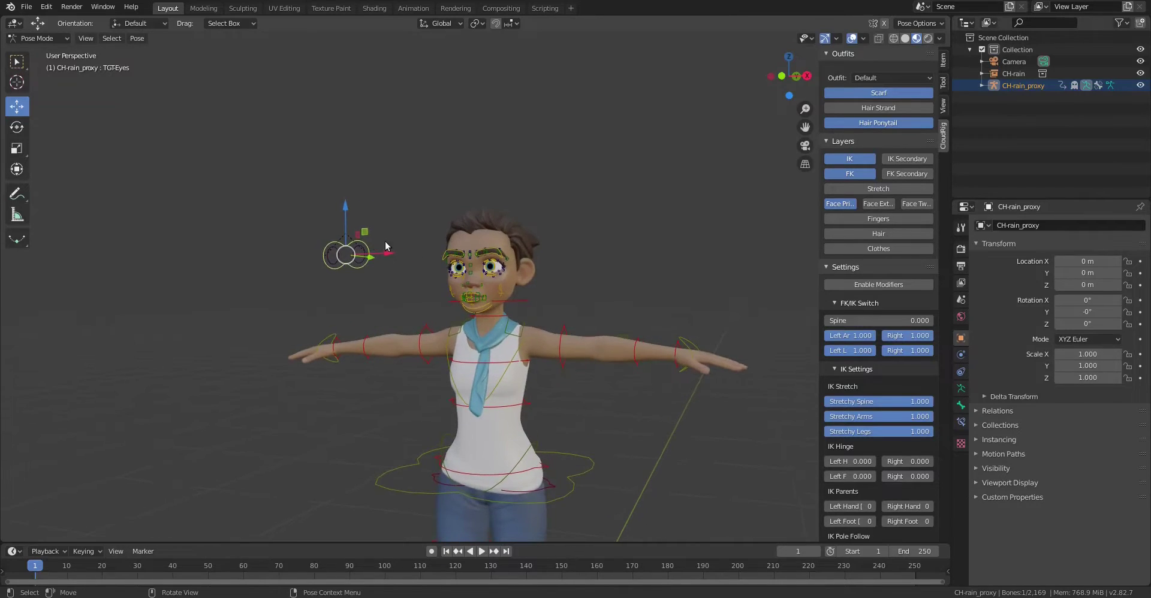
{"action": "key", "text": "g"}
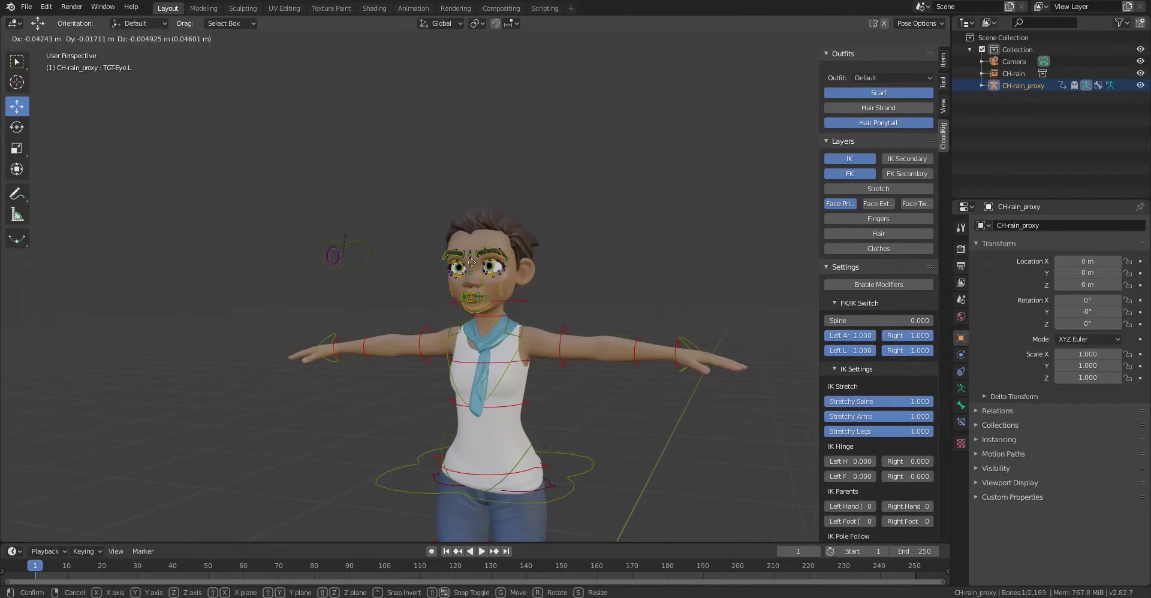
{"action": "right_click", "coordinate": [463, 234]}
Try rotating the FK head control with trackball rotation, and cancel the rotation.
{"action": "left_click", "coordinate": [528, 298]}
{"action": "key", "text": "r"}
{"action": "key", "text": "r"}
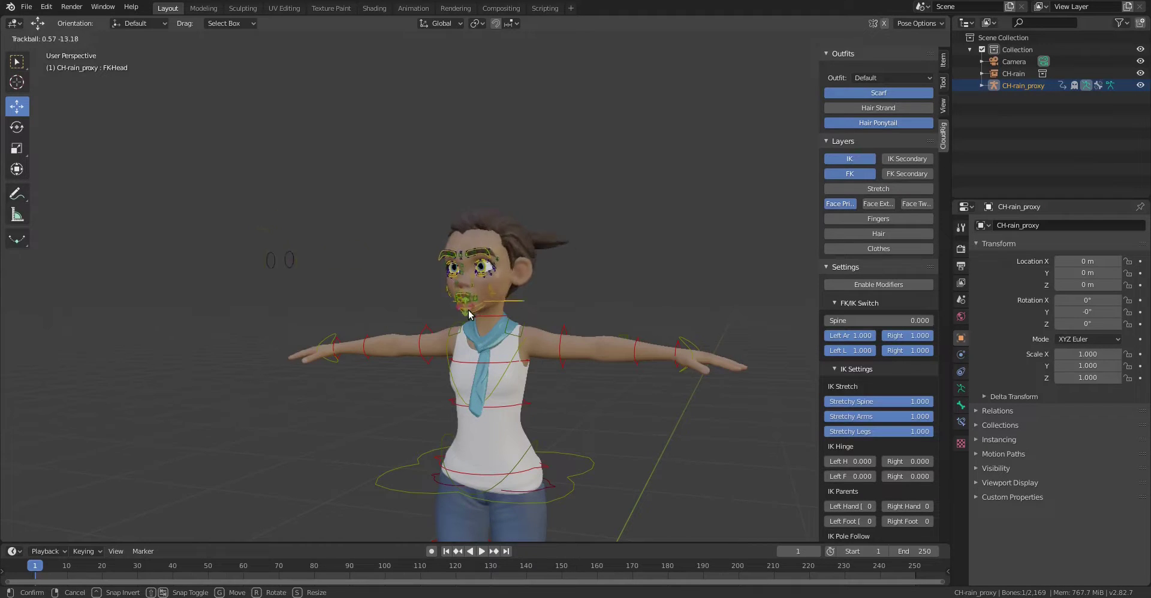
{"action": "right_click", "coordinate": [562, 277]}
Try raising the whole left eyebrow with its master control, and moving the eyebrow's inner-end control.
{"action": "middle_click_drag", "start_coordinate": [562, 277], "coordinate": [574, 152], "text": "ctrl"}
{"action": "scroll", "coordinate": [574, 157], "scroll_direction": "down", "scroll_amount": 6}
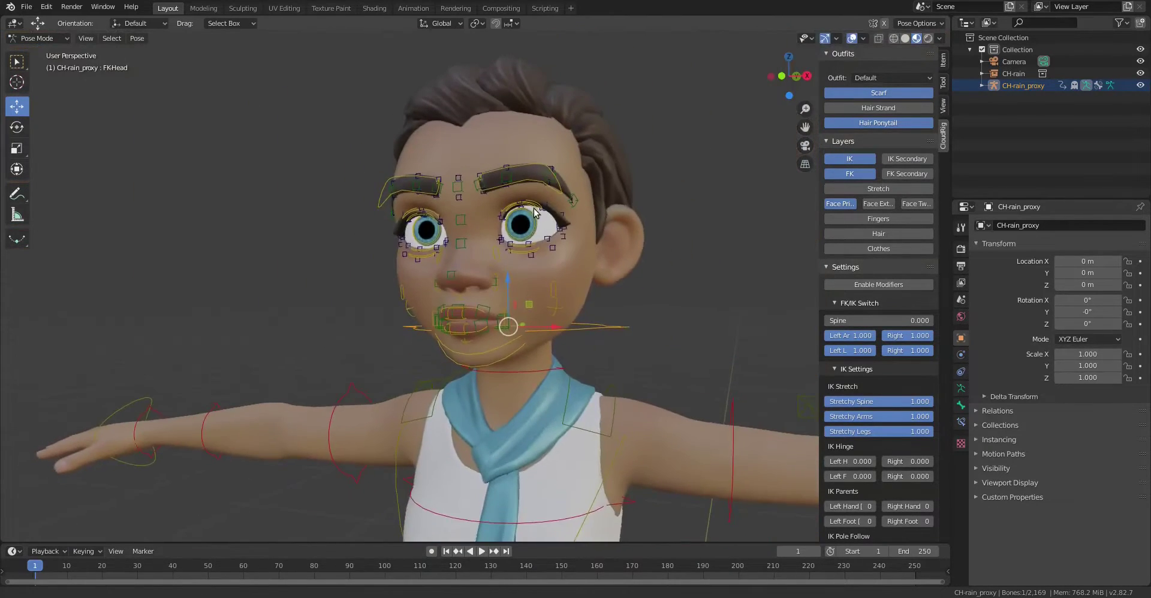
{"action": "scroll", "coordinate": [520, 147], "scroll_direction": "up", "scroll_amount": 2}
{"action": "left_click", "coordinate": [520, 147]}
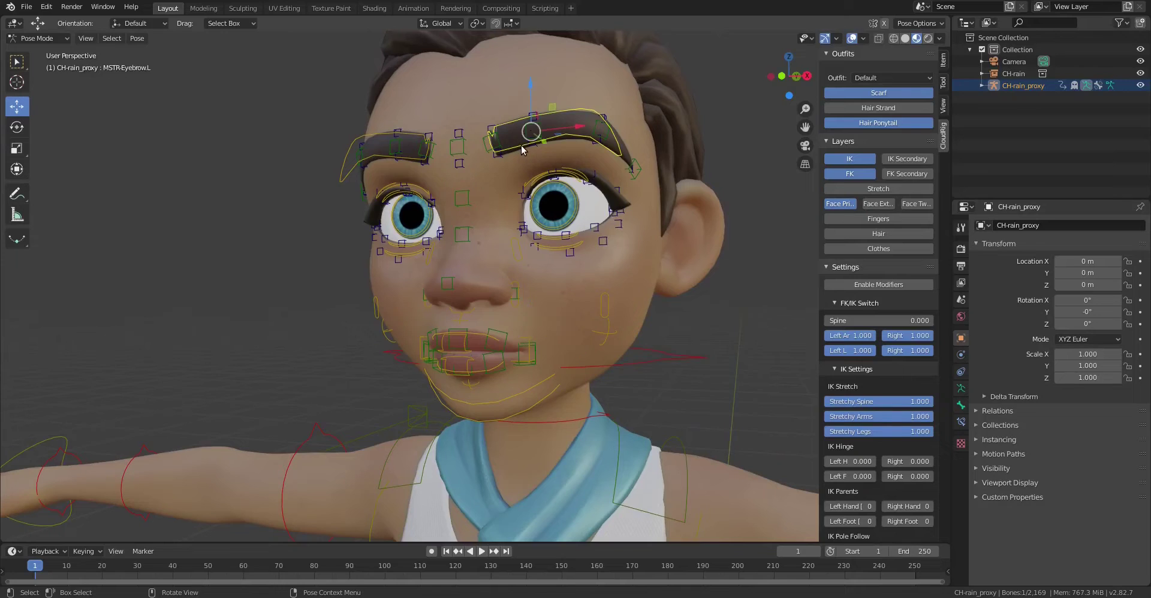
{"action": "key", "text": "g"}
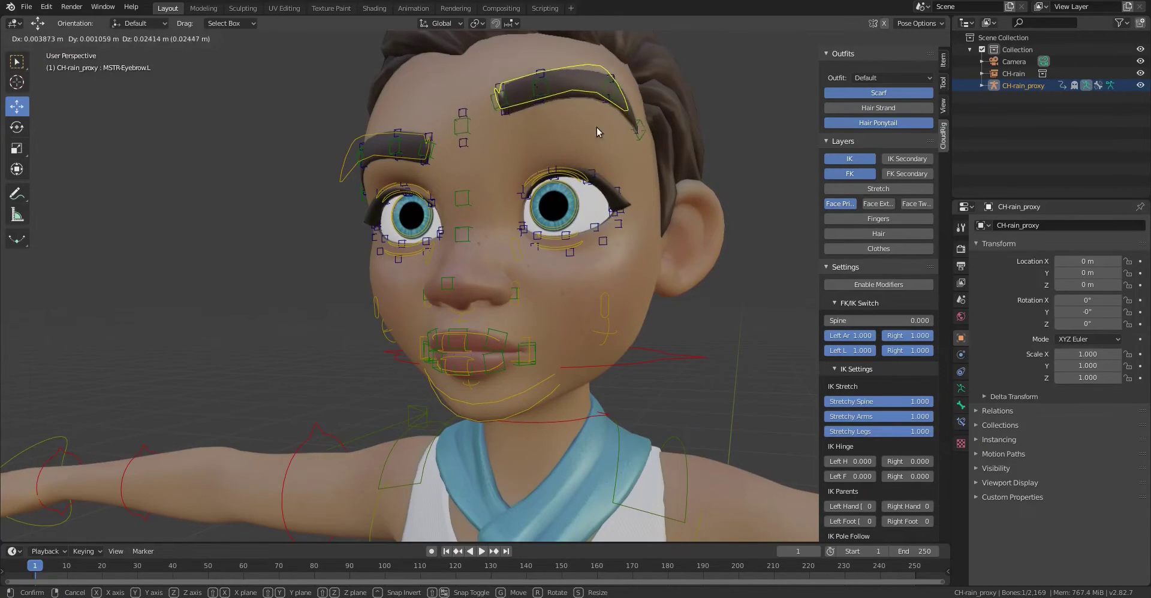
{"action": "left_click", "coordinate": [566, 122]}
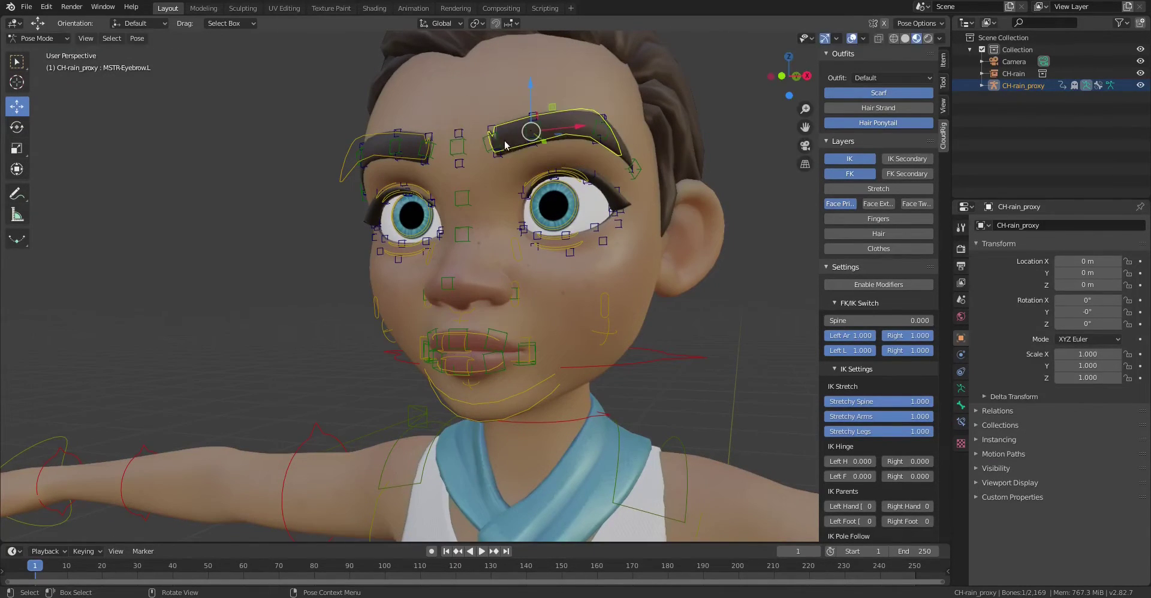
{"action": "left_click", "coordinate": [503, 141]}
{"action": "key", "text": "g"}
{"action": "right_click", "coordinate": [523, 137]}
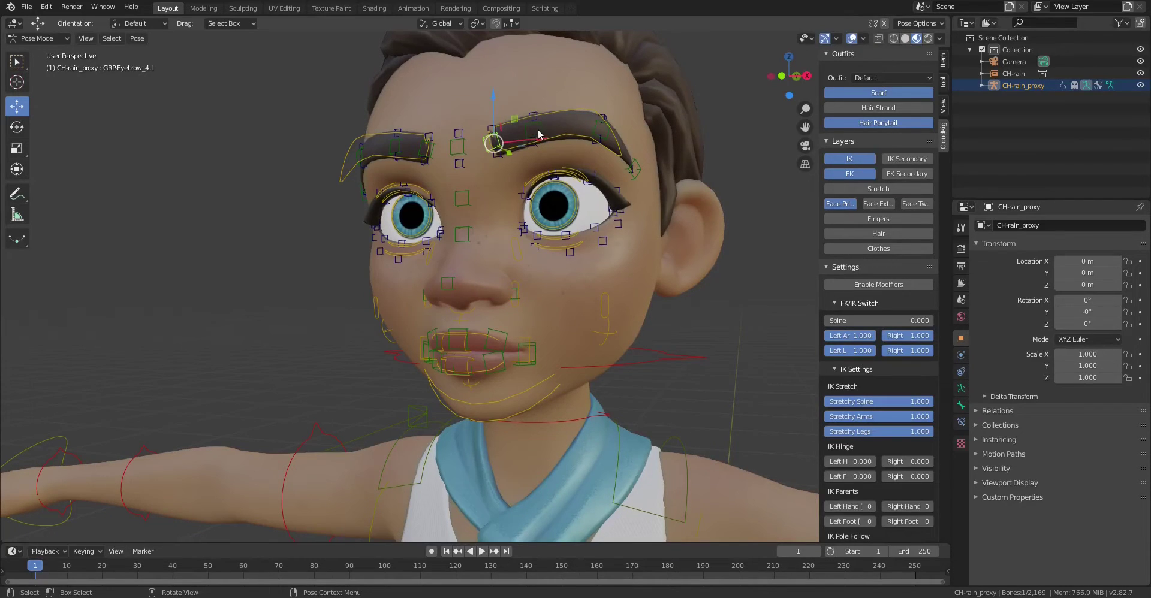
Raise the middle control and the adjacent outer control of the left eyebrow to arch it.
{"action": "left_click", "coordinate": [538, 135]}
{"action": "key", "text": "g"}
{"action": "left_click", "coordinate": [585, 137]}
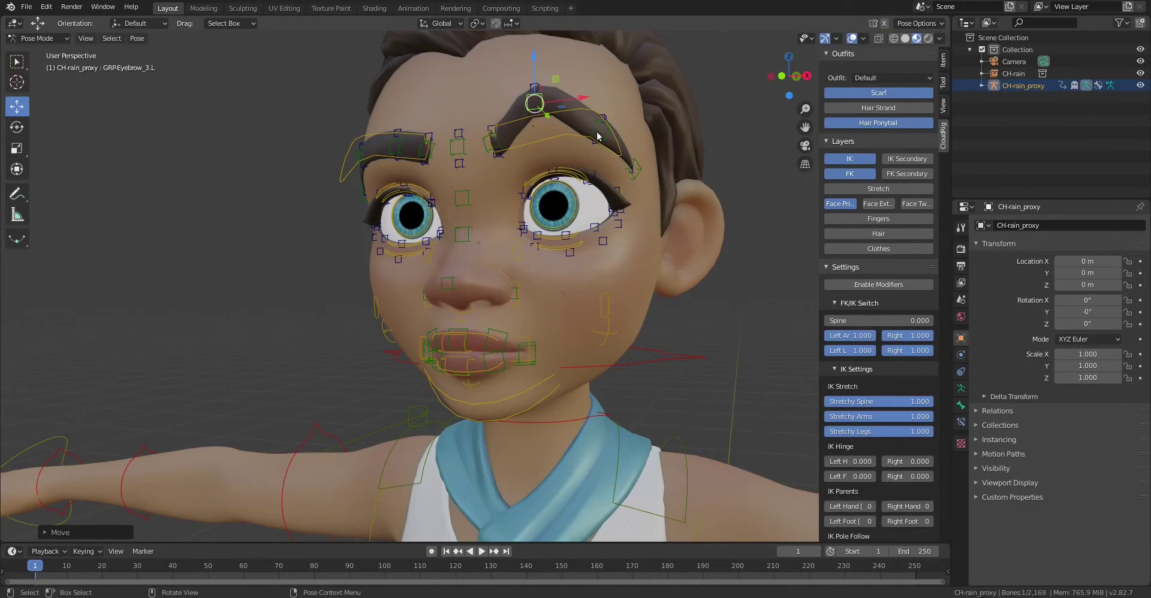
{"action": "left_click", "coordinate": [598, 136]}
{"action": "key", "text": "g"}
{"action": "left_click", "coordinate": [616, 127]}
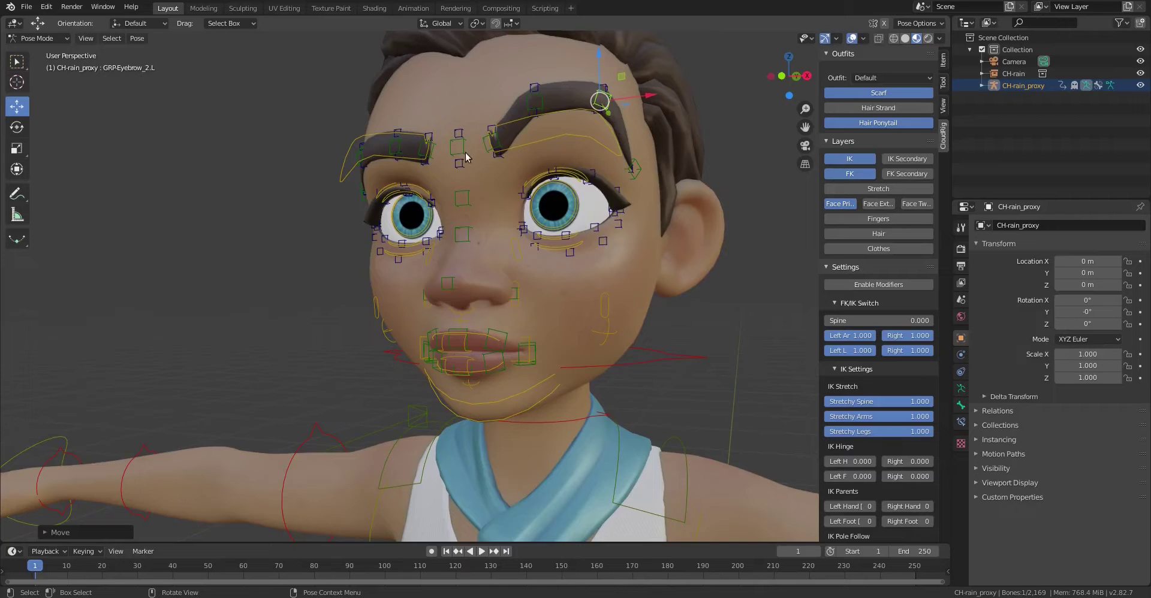
{"action": "left_click", "coordinate": [539, 103]}
Try raising the right eyebrow's inner-end control, then clear the location of all pose bones.
{"action": "middle_click_drag", "start_coordinate": [529, 134], "coordinate": [557, 132]}
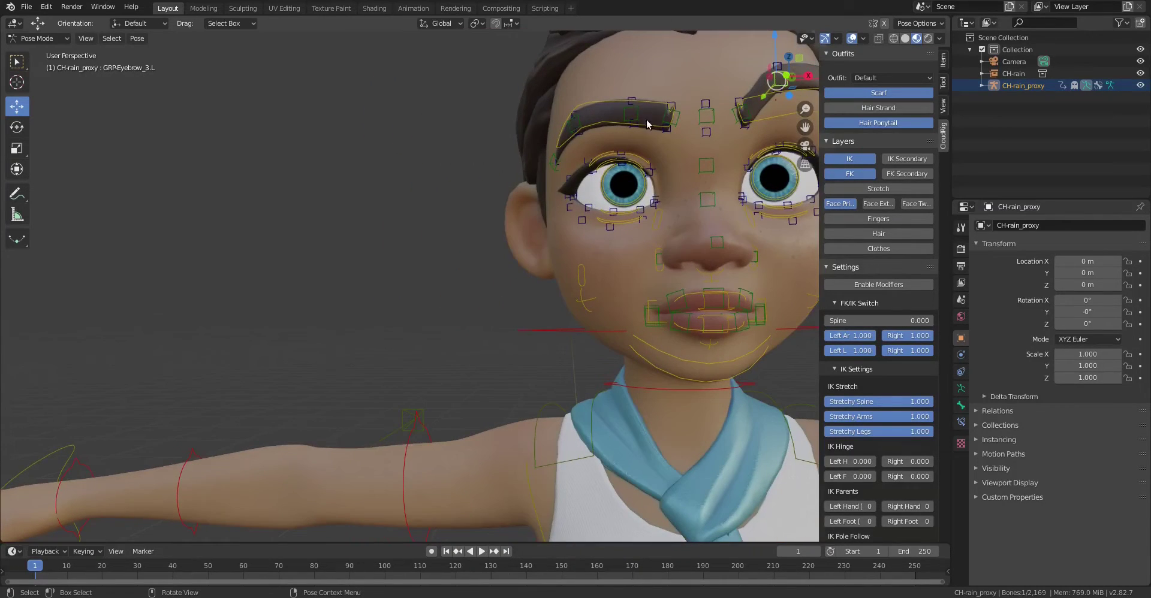
{"action": "left_click", "coordinate": [667, 118]}
{"action": "middle_click_drag", "start_coordinate": [714, 120], "coordinate": [645, 129], "text": "shift"}
{"action": "key", "text": "g"}
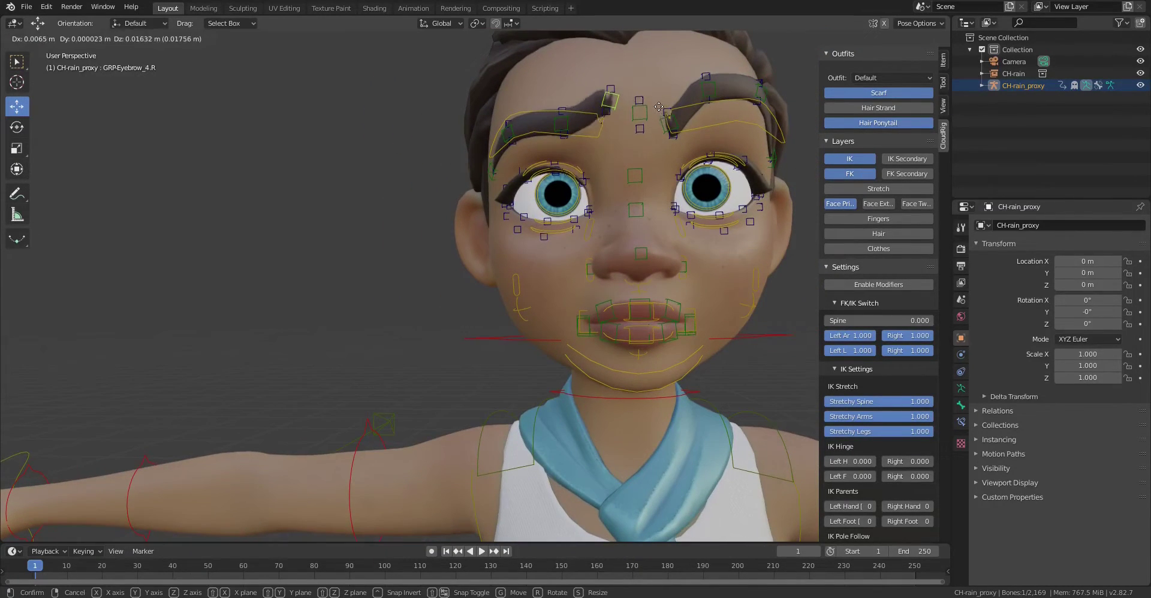
{"action": "right_click", "coordinate": [660, 98]}
{"action": "key", "text": "a"}
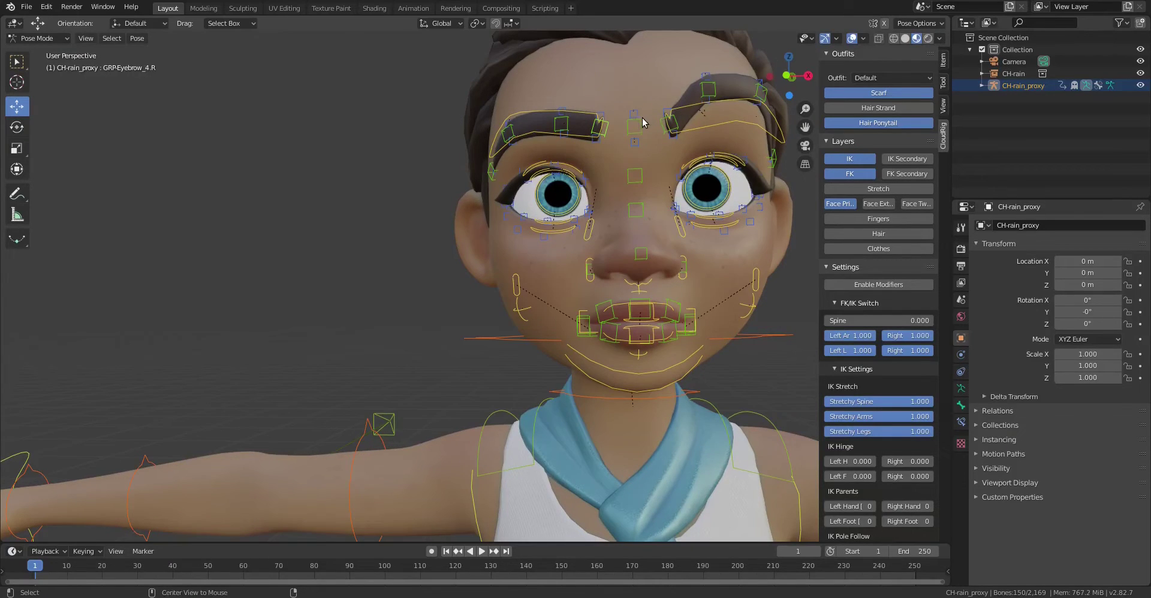
{"action": "middle_click_drag", "start_coordinate": [646, 128], "coordinate": [578, 207]}
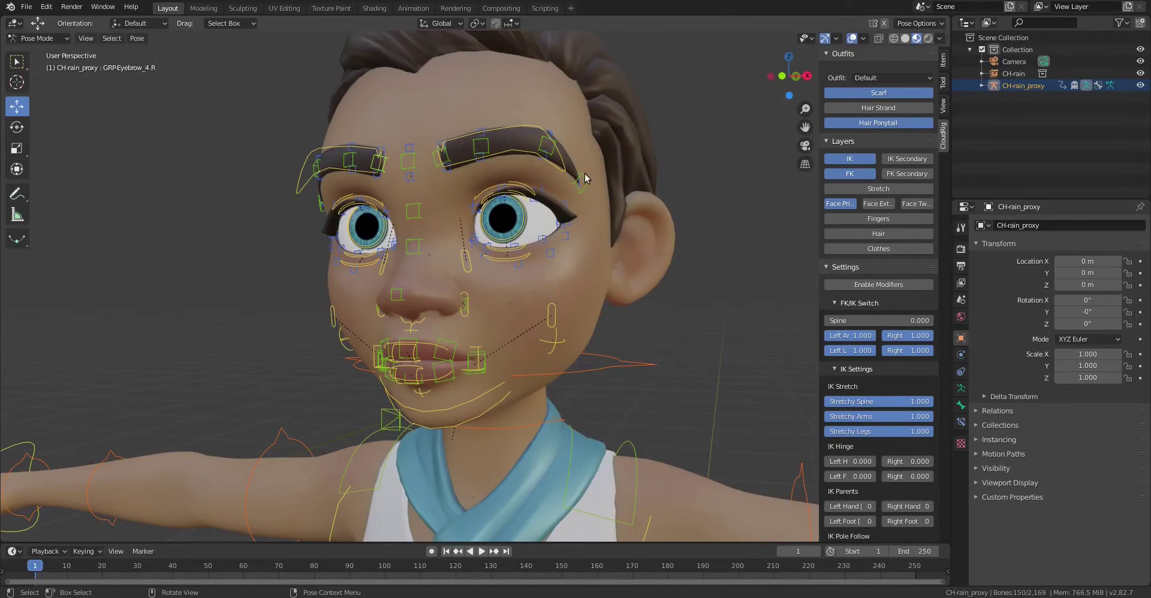
Try moving the middle and inner point controls on the left lower eyelid, cancelling each move.
{"action": "scroll", "coordinate": [538, 240], "scroll_direction": "up", "scroll_amount": 3}
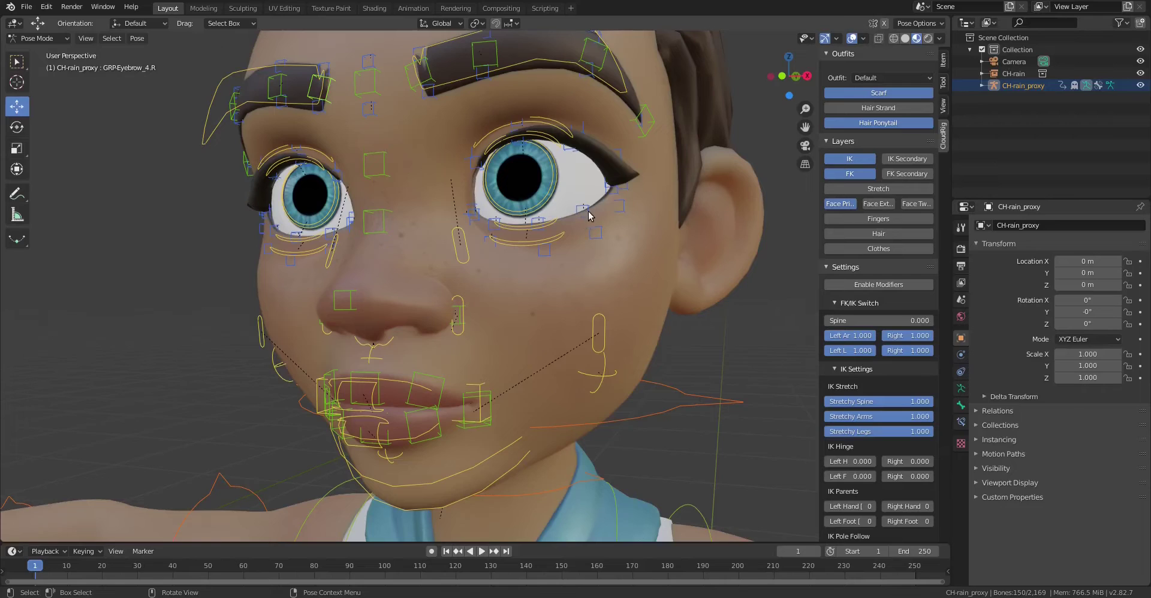
{"action": "left_click", "coordinate": [589, 212]}
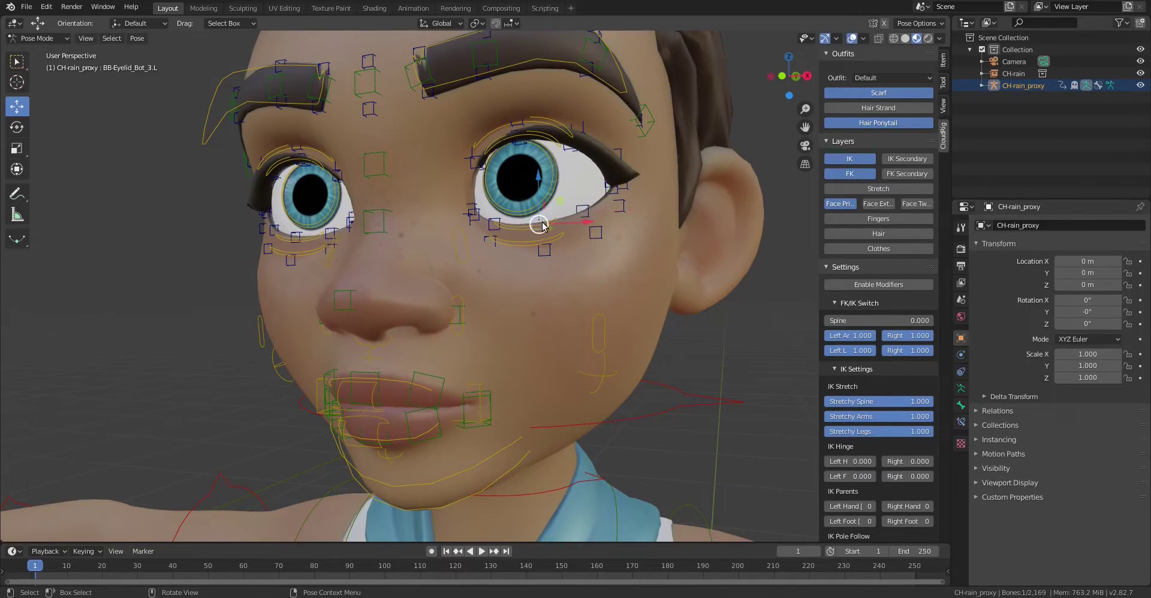
{"action": "key", "text": "g"}
{"action": "right_click", "coordinate": [549, 204]}
{"action": "left_click", "coordinate": [497, 222]}
{"action": "key", "text": "g"}
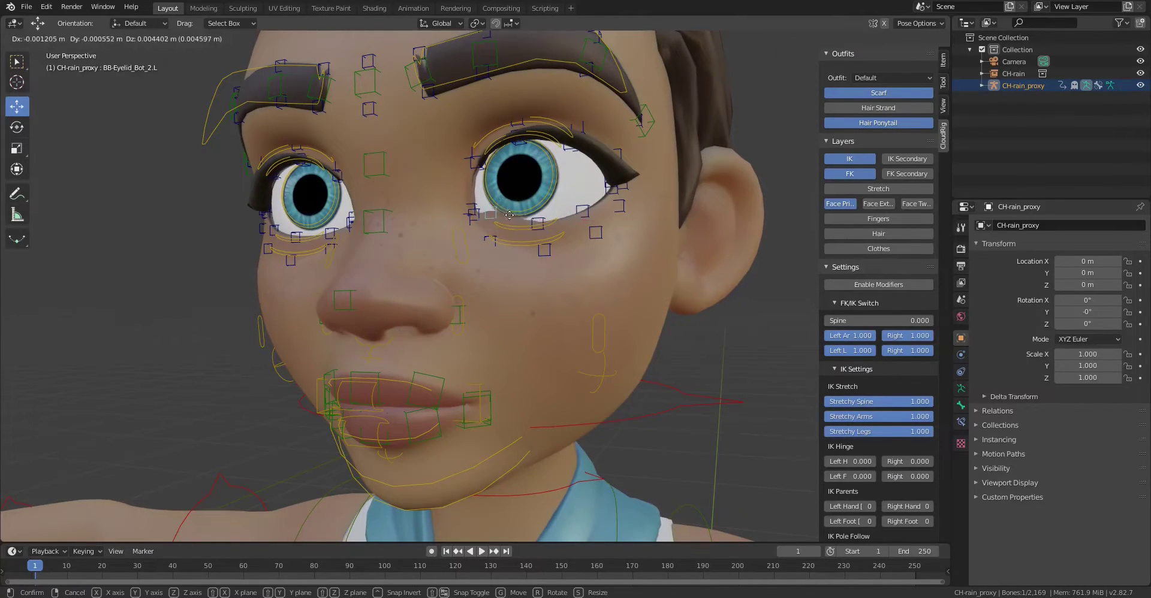
{"action": "key", "text": "Escape"}
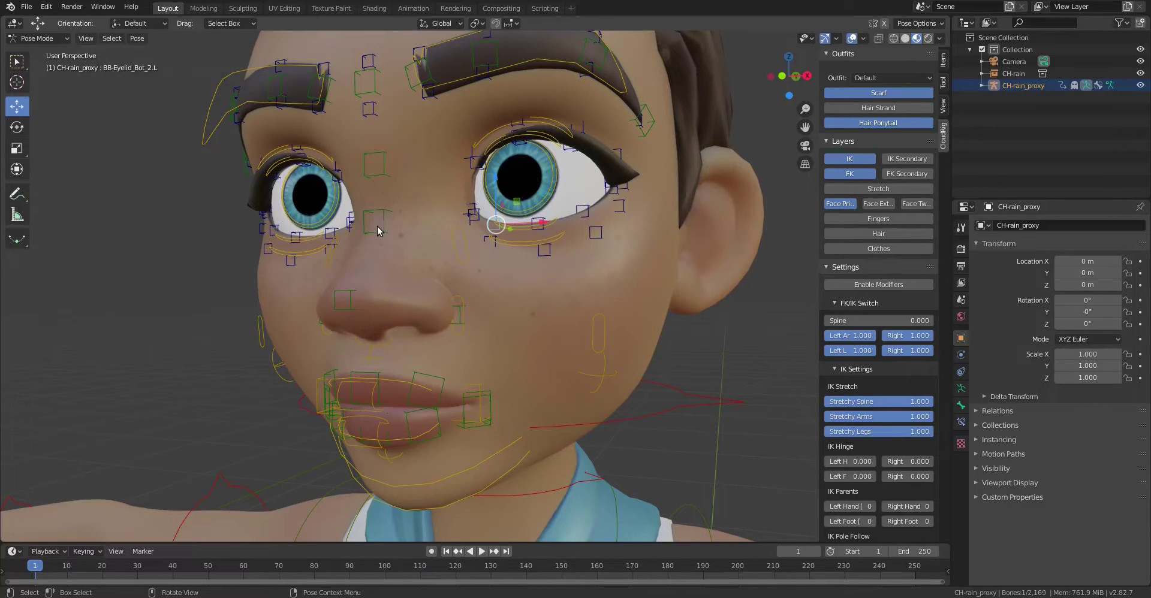
Try moving the lower and upper nose-bridge controls, cancelling each move.
{"action": "left_click", "coordinate": [378, 230]}
{"action": "key", "text": "g"}
{"action": "key", "text": "Escape"}
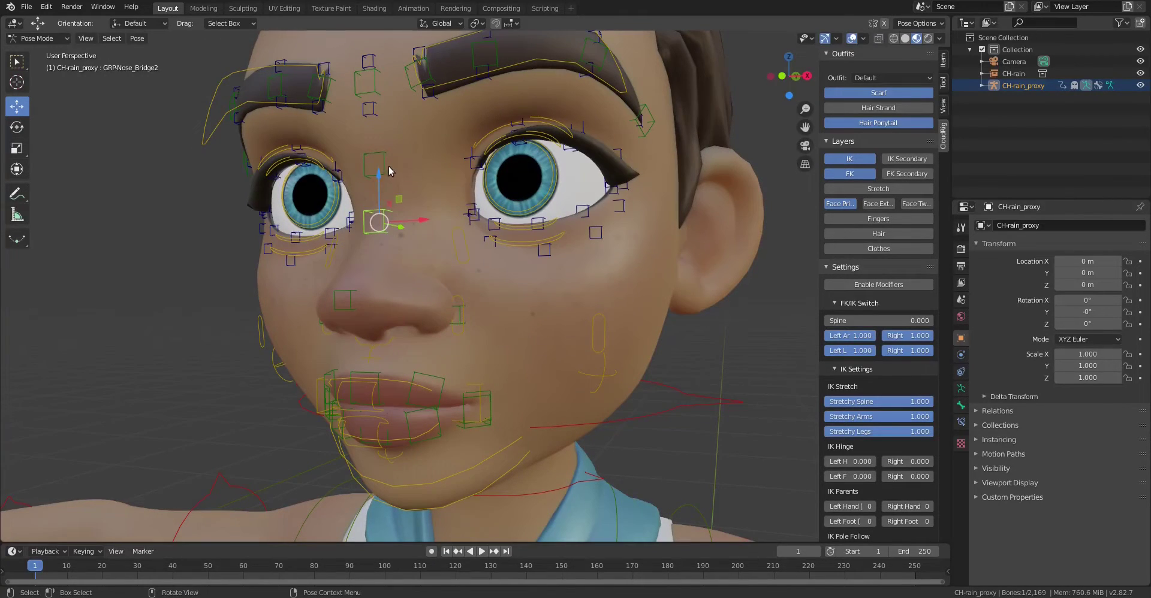
{"action": "left_click", "coordinate": [386, 164]}
{"action": "key", "text": "g"}
{"action": "key", "text": "Escape"}
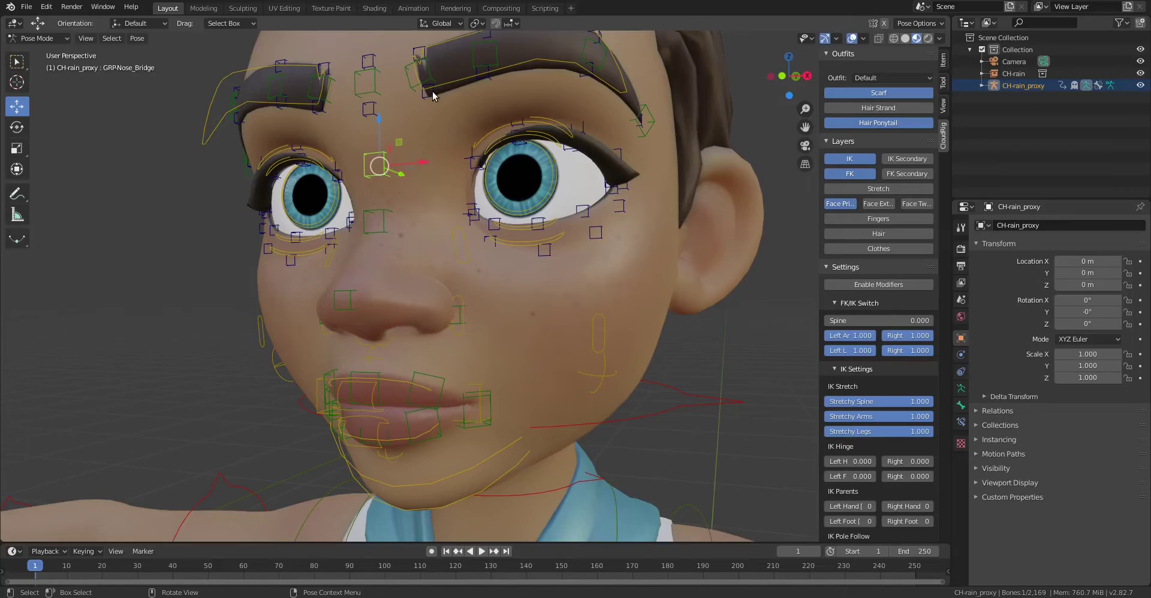
Lower the inner and middle controls on the bottom edge of the left eyebrow to thicken it.
{"action": "left_click", "coordinate": [433, 93]}
{"action": "key", "text": "g"}
{"action": "key", "text": "Escape"}
{"action": "key", "text": "g"}
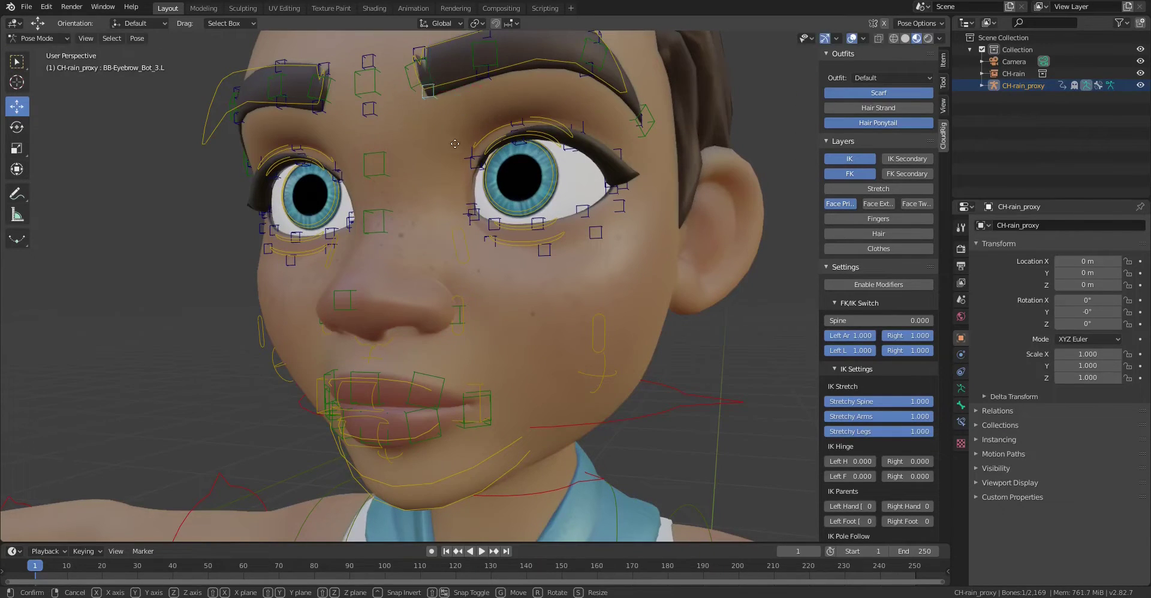
{"action": "left_click", "coordinate": [454, 181]}
{"action": "left_click", "coordinate": [489, 78]}
{"action": "key", "text": "g"}
{"action": "left_click", "coordinate": [493, 118]}
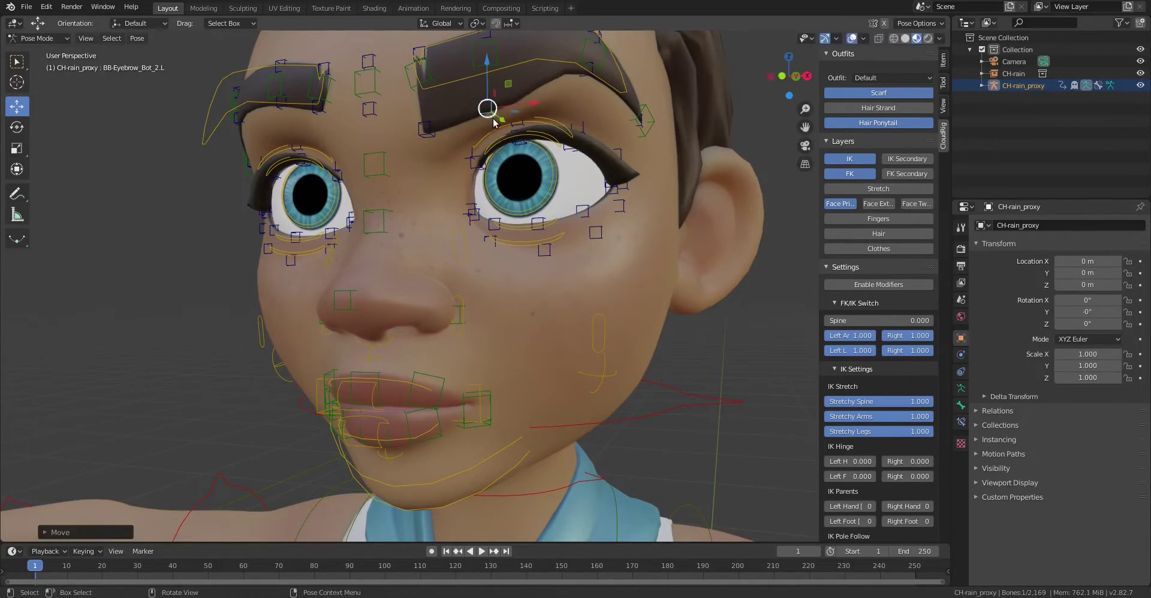
Select all pose bones and clear their location to reset the left eyebrow shape.
{"action": "scroll", "coordinate": [561, 131], "scroll_direction": "down", "scroll_amount": 6}
{"action": "scroll", "coordinate": [562, 130], "scroll_direction": "up", "scroll_amount": 4}
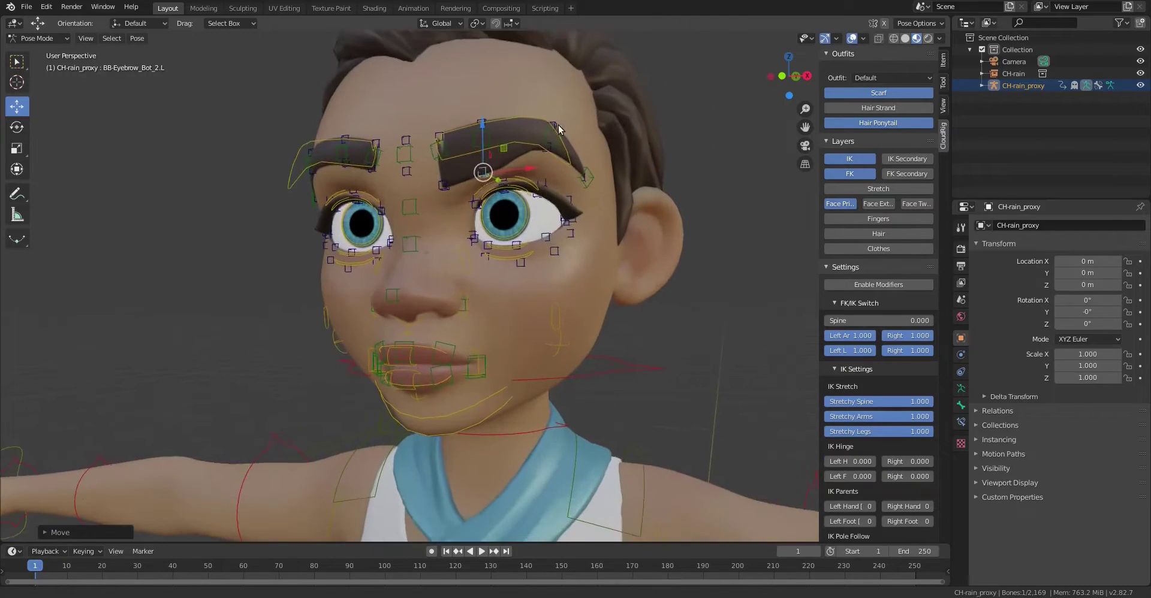
{"action": "key", "text": "a"}
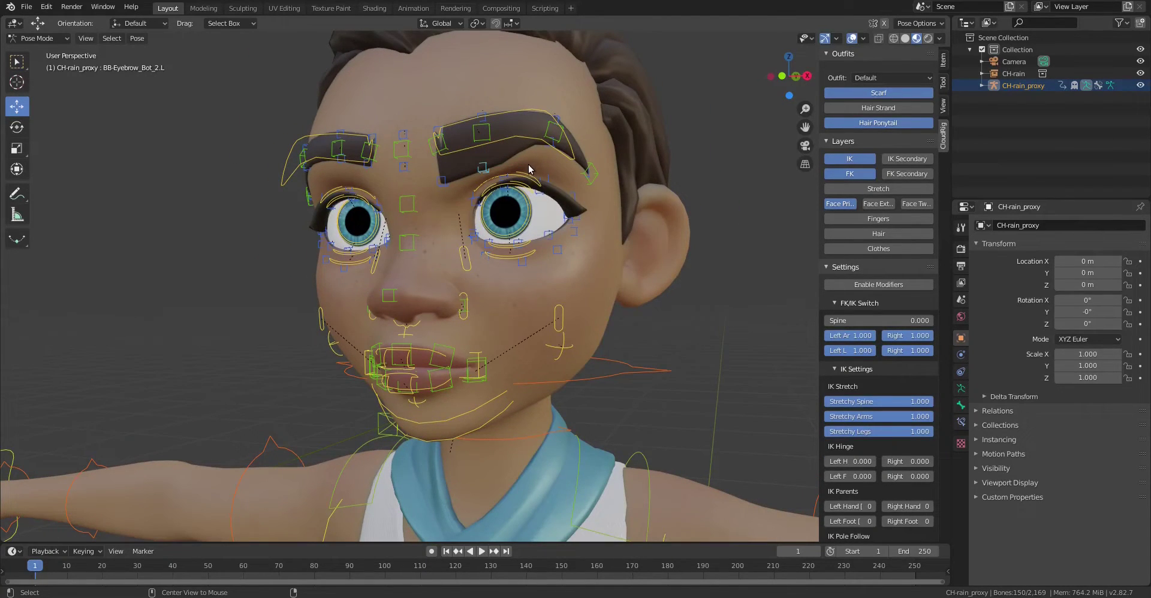
{"action": "left_click", "coordinate": [591, 171]}
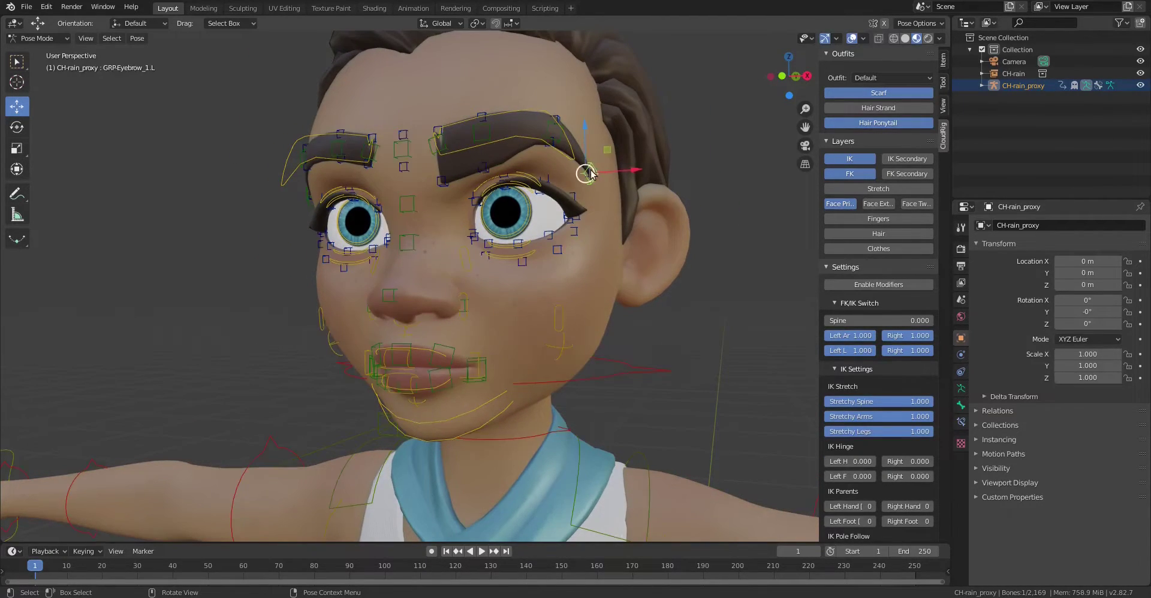
{"action": "key", "text": "a"}
{"action": "key", "text": "alt+g"}
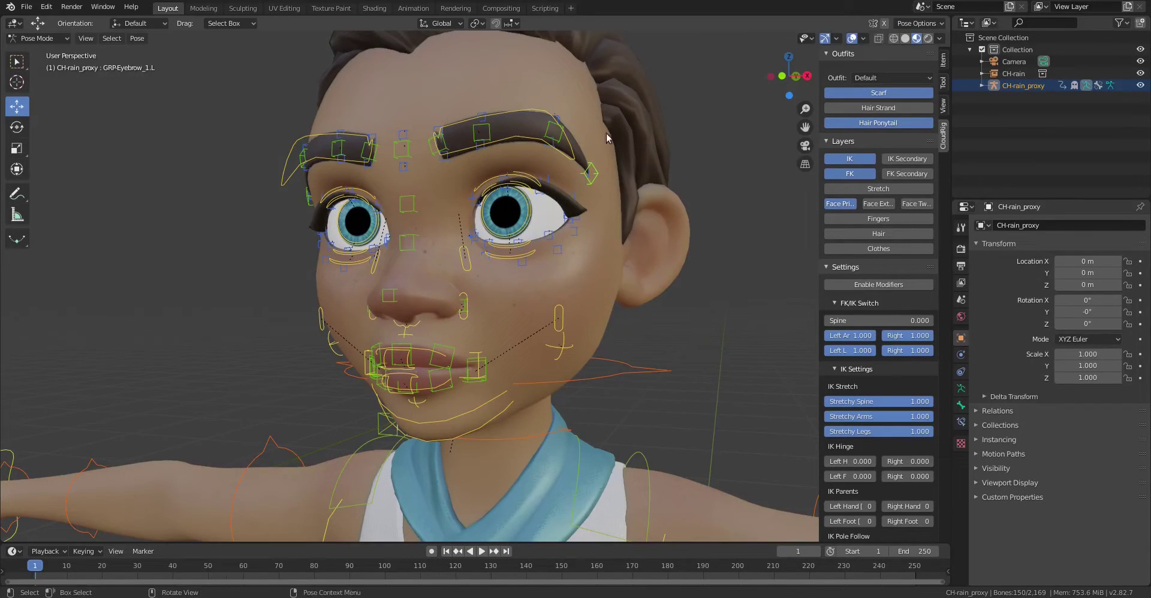
Show the extra face controls layer and try moving the lower-head master control downward.
{"action": "left_click", "coordinate": [882, 206]}
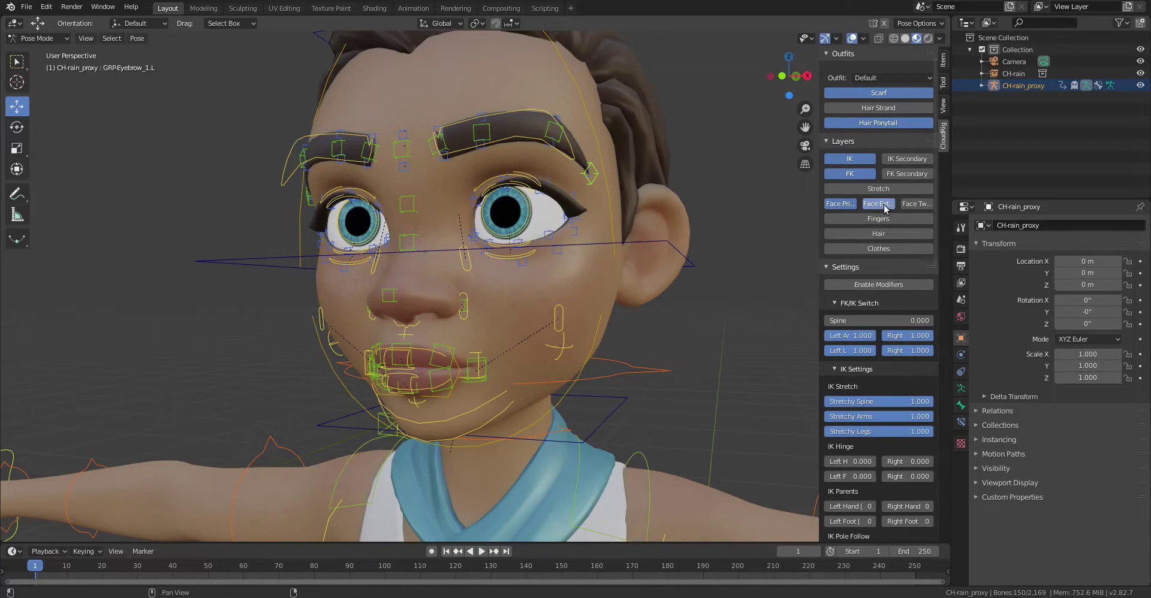
{"action": "left_click", "coordinate": [584, 365]}
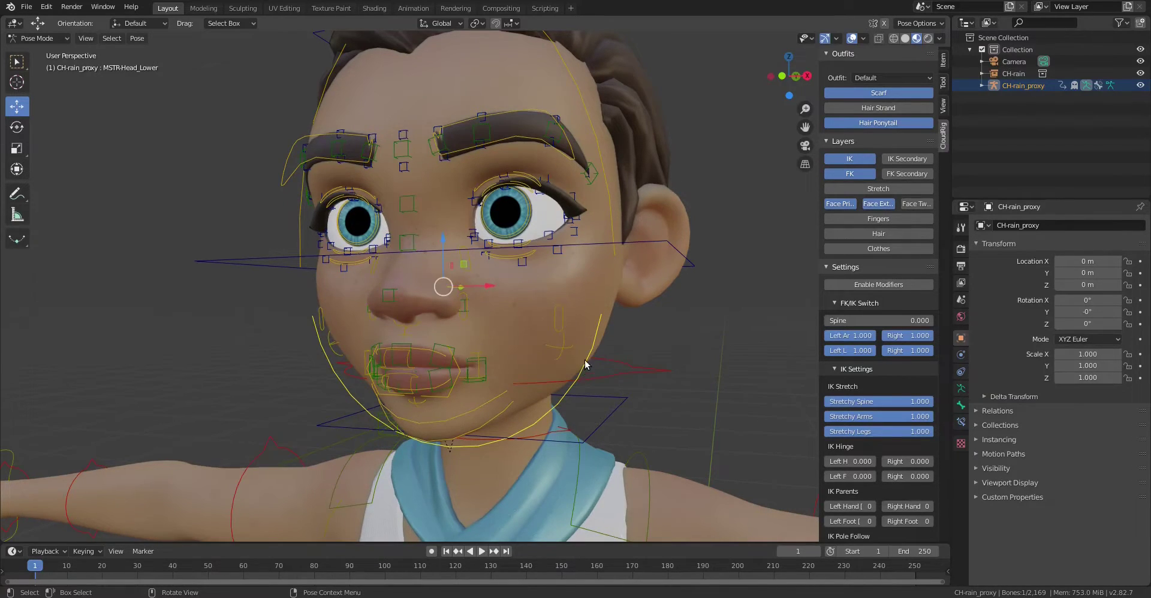
{"action": "key", "text": "g"}
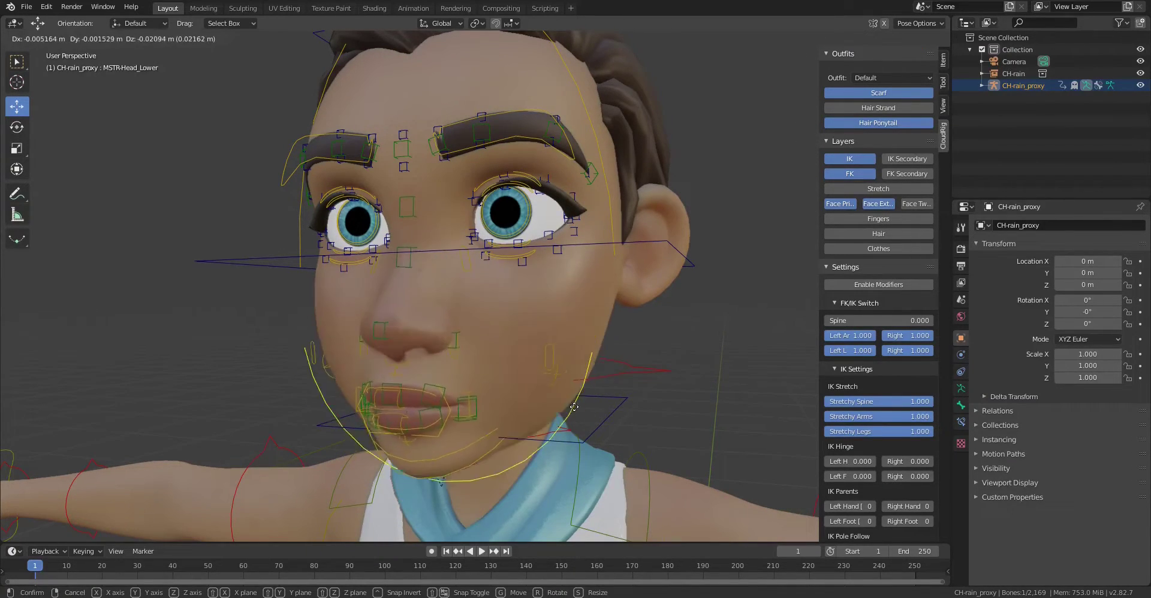
{"action": "left_click", "coordinate": [569, 329]}
Try rotating the lower-head master control about the global X axis.
{"action": "key", "text": "r"}
{"action": "key", "text": "x"}
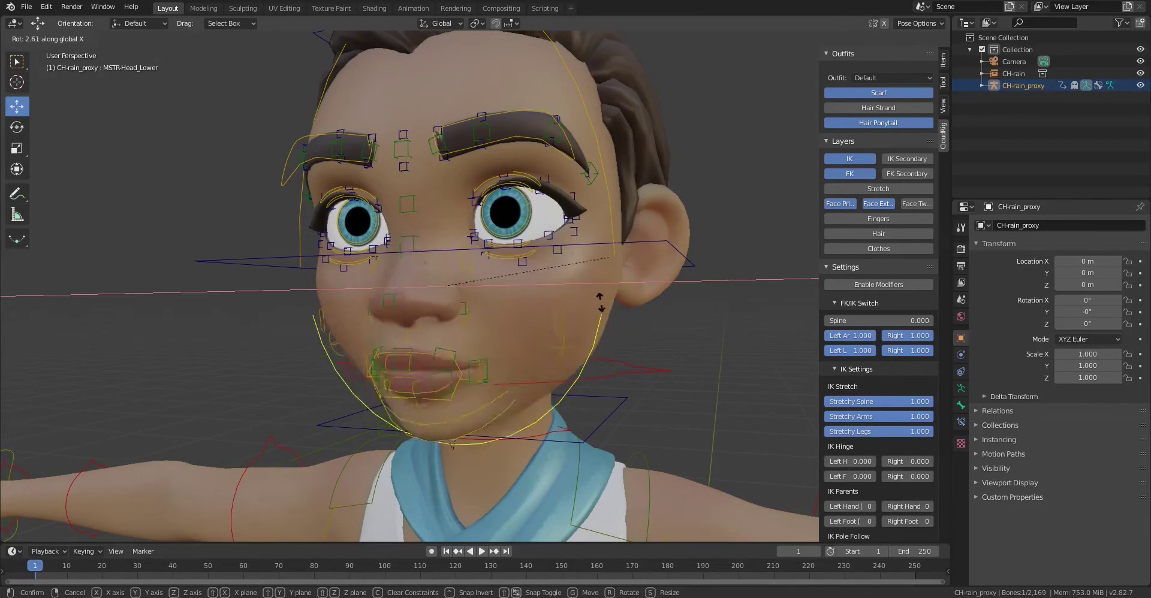
{"action": "left_click", "coordinate": [614, 204]}
Try rotating the upper-head master control about the global X axis.
{"action": "left_click", "coordinate": [604, 202]}
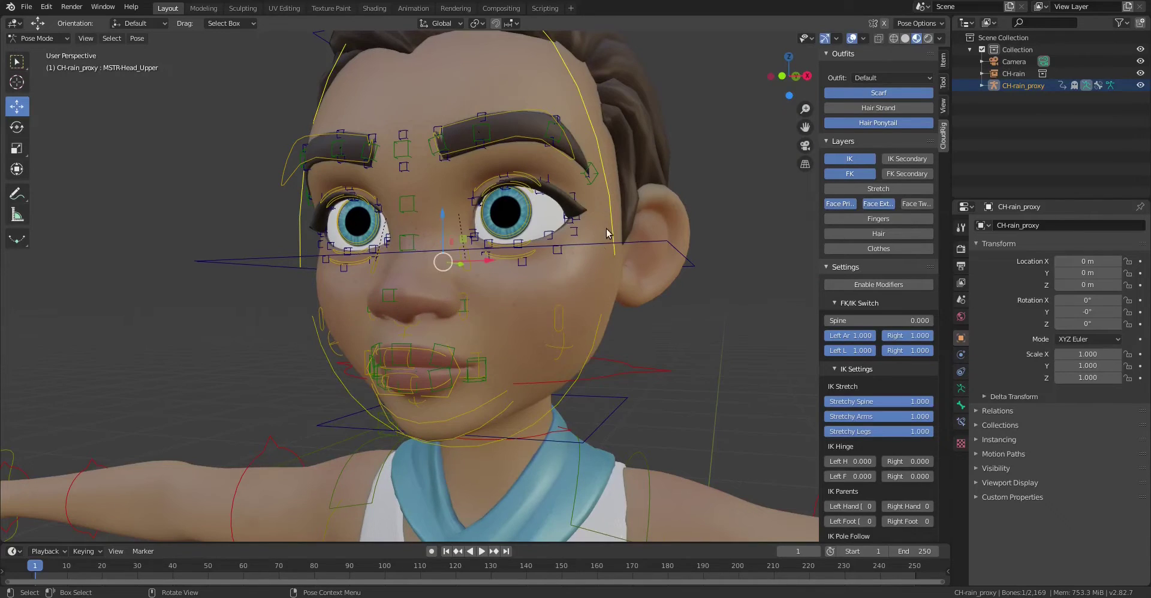
{"action": "key", "text": "g"}
{"action": "key", "text": "r"}
{"action": "key", "text": "x"}
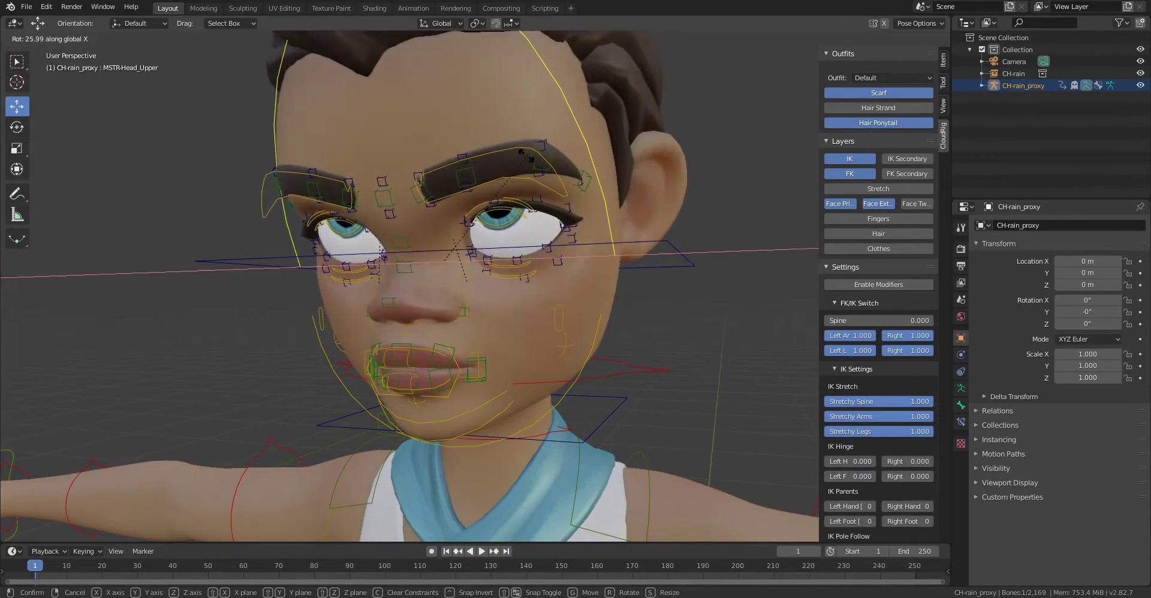
{"action": "right_click", "coordinate": [587, 237]}
Try moving the upper-head master control upward to stretch the upper half of the face.
{"action": "key", "text": "g"}
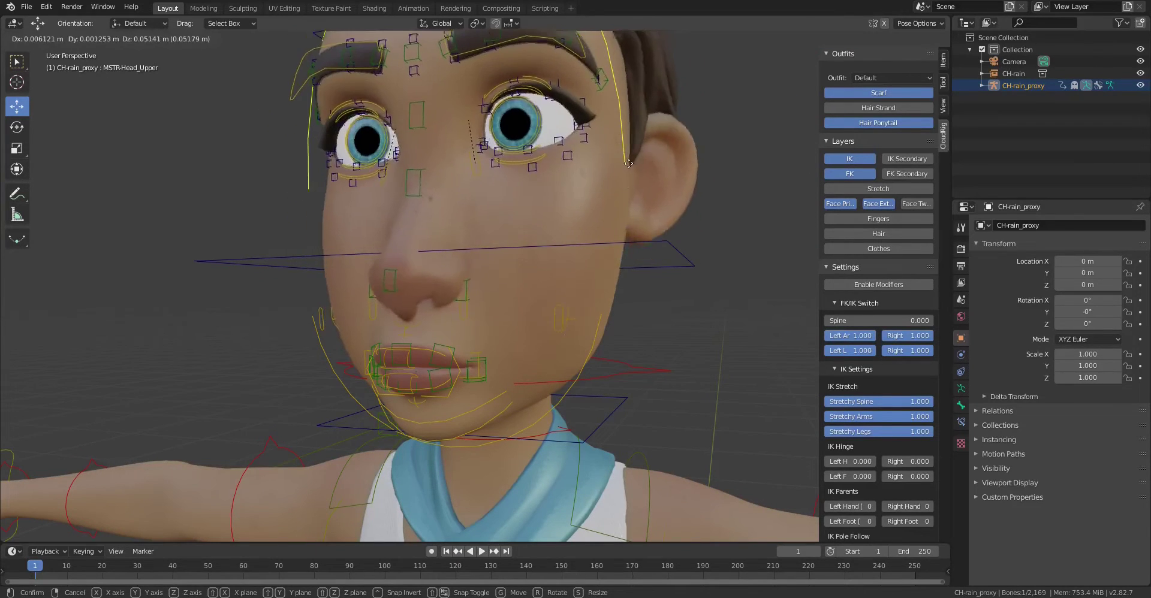
{"action": "right_click", "coordinate": [627, 176]}
{"action": "key", "text": "g"}
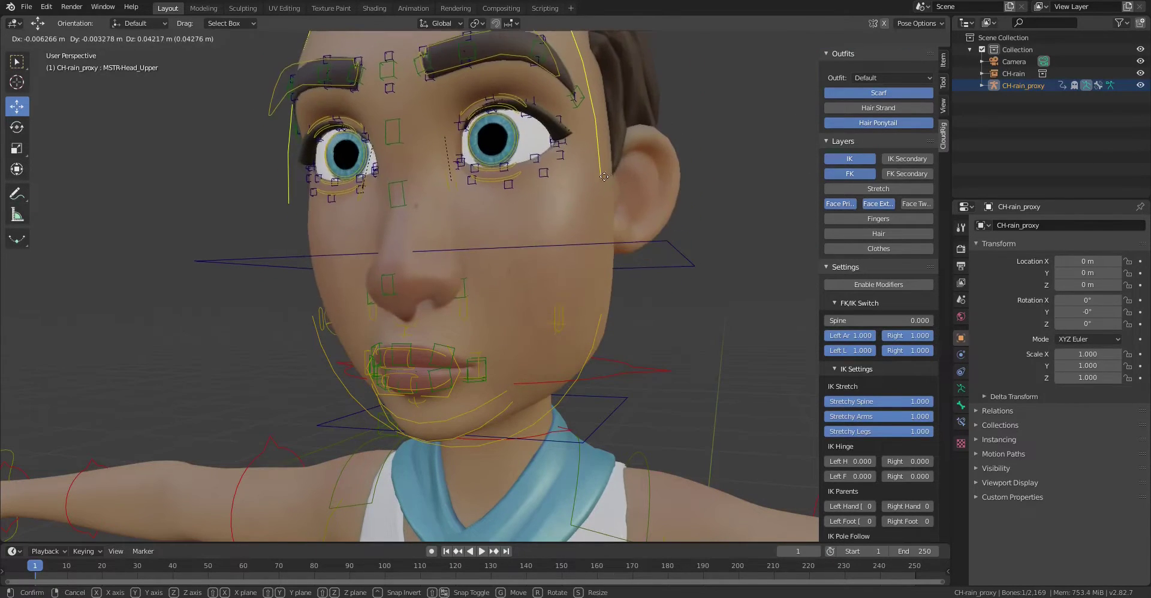
{"action": "right_click", "coordinate": [559, 204]}
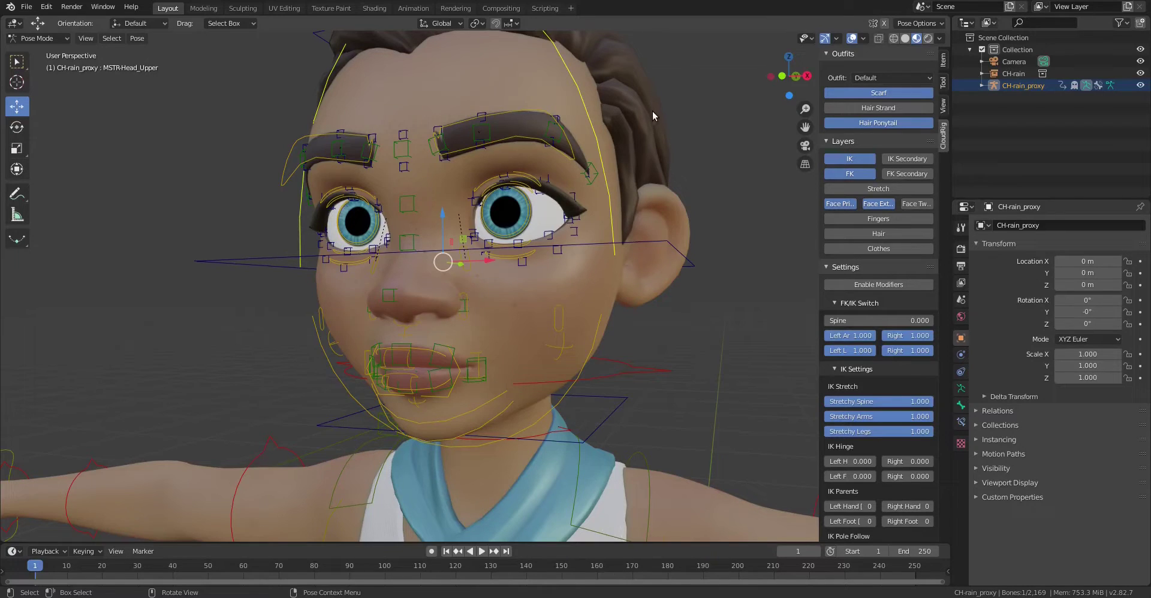
Try scaling down the upper-head master control along the global Z axis.
{"action": "key", "text": "s"}
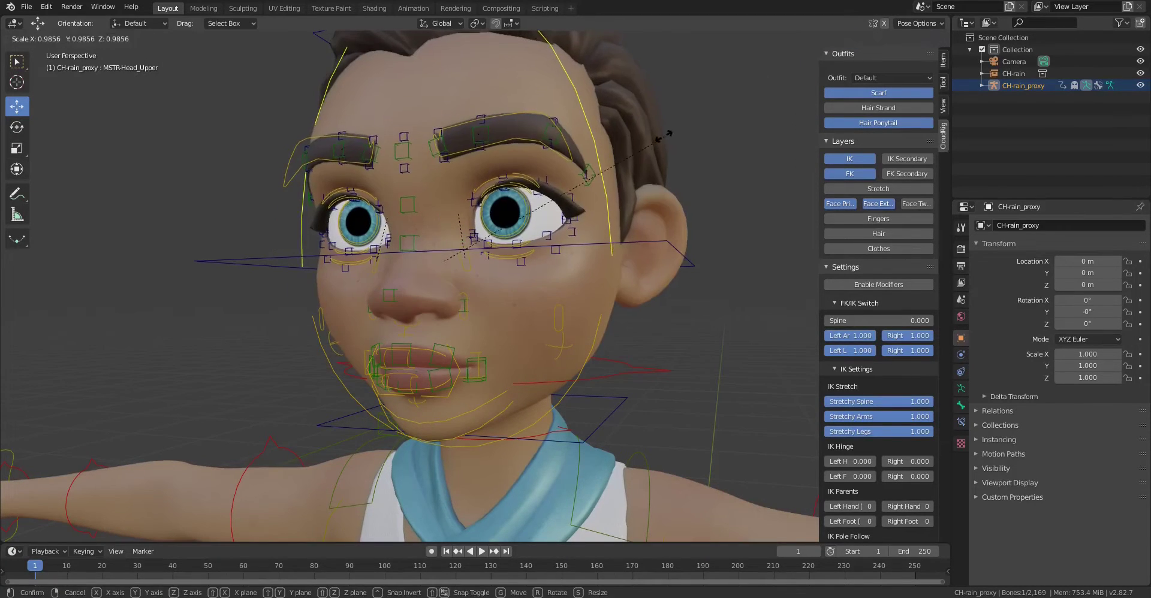
{"action": "key", "text": "z"}
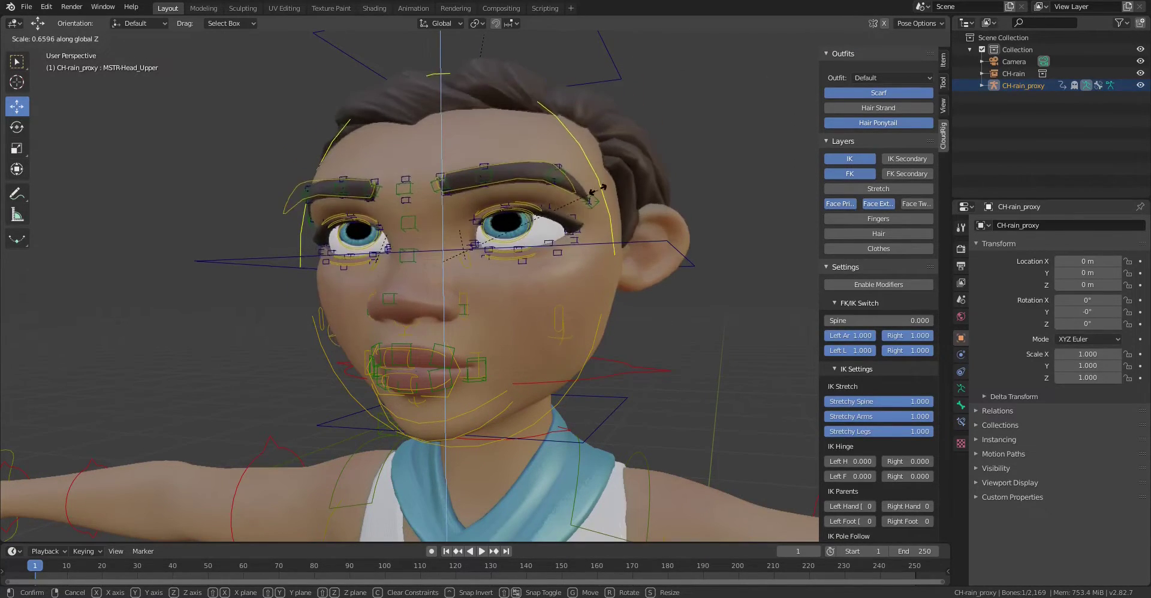
{"action": "right_click", "coordinate": [600, 201]}
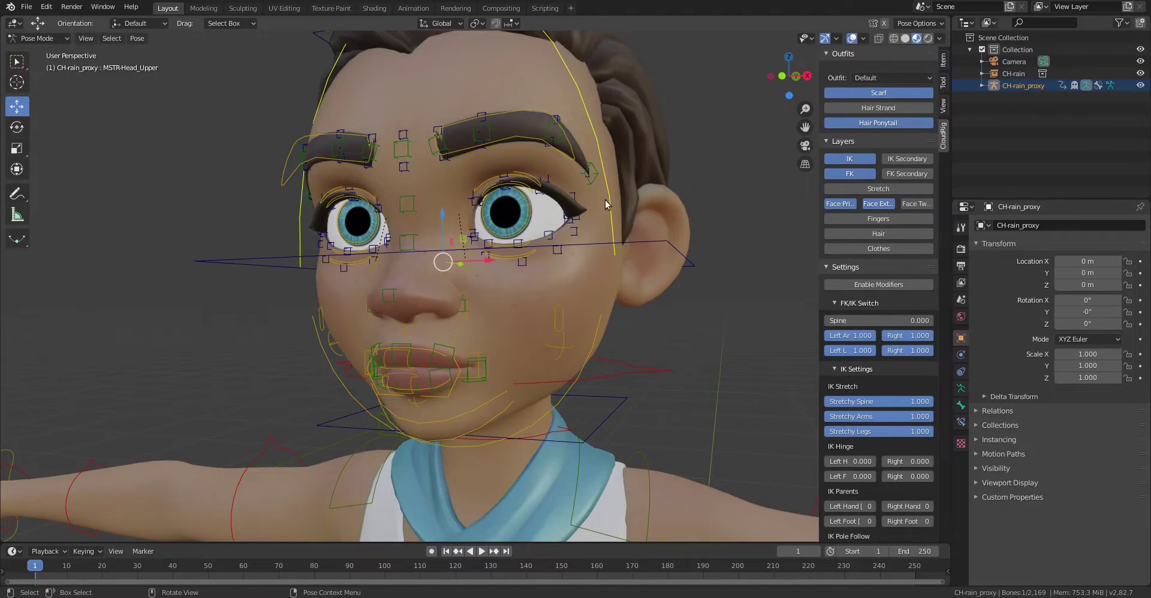
Try scaling down the lower-head master control uniformly to shrink the jaw area.
{"action": "middle_click_drag", "start_coordinate": [611, 185], "coordinate": [612, 193]}
{"action": "left_click", "coordinate": [551, 436]}
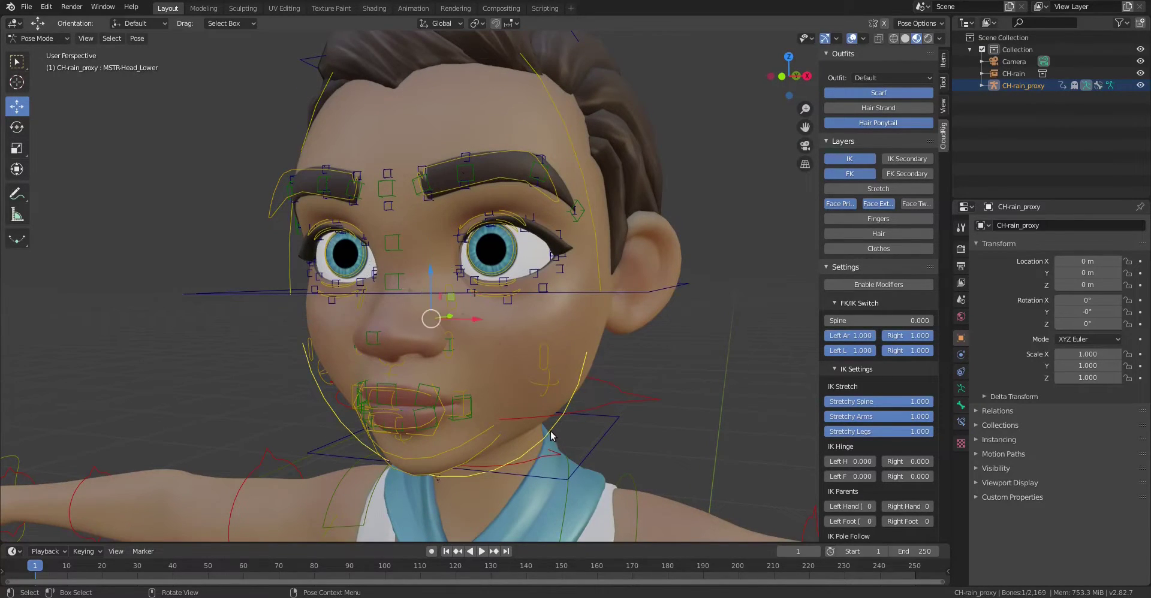
{"action": "key", "text": "s"}
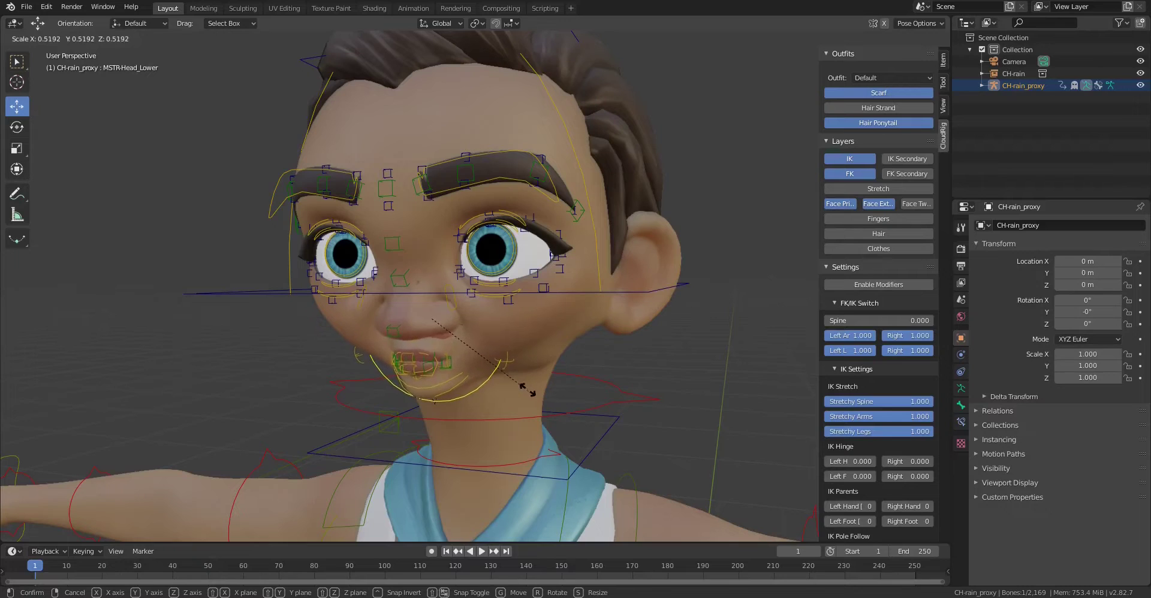
{"action": "right_click", "coordinate": [563, 375]}
Try enlarging the main head lattice control uniformly and squashing it along the global Z axis.
{"action": "left_click", "coordinate": [640, 293]}
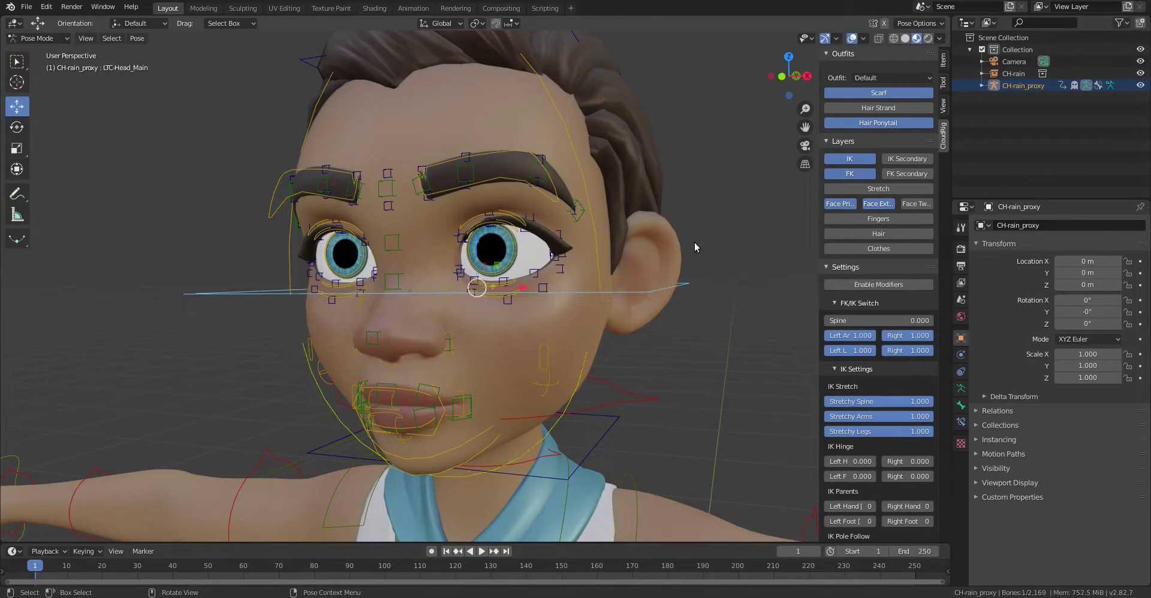
{"action": "key", "text": "s"}
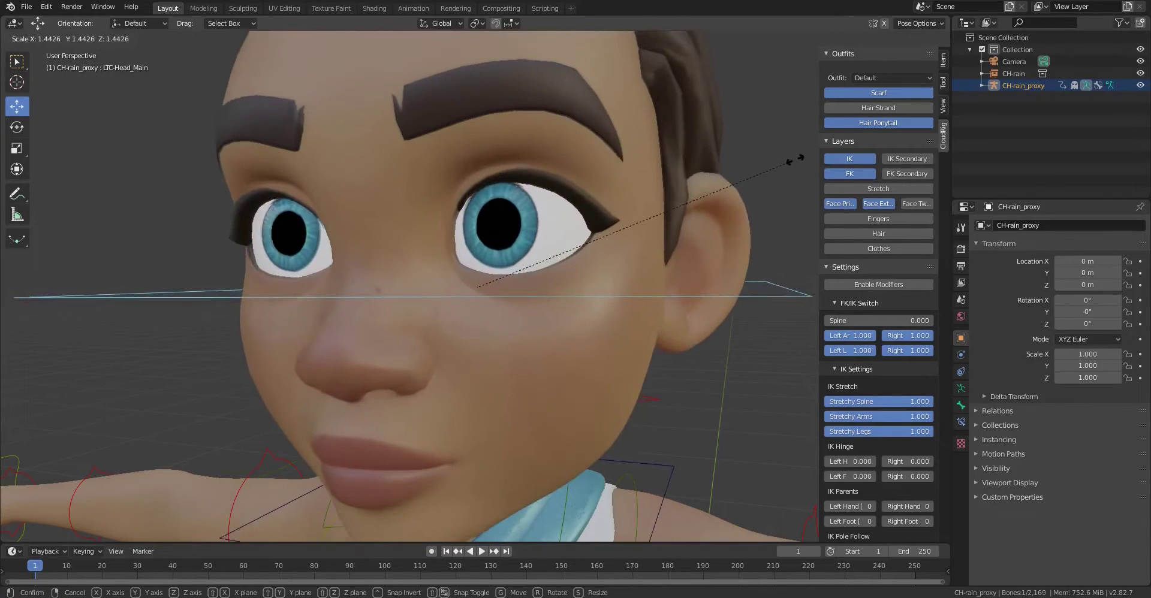
{"action": "right_click", "coordinate": [600, 263]}
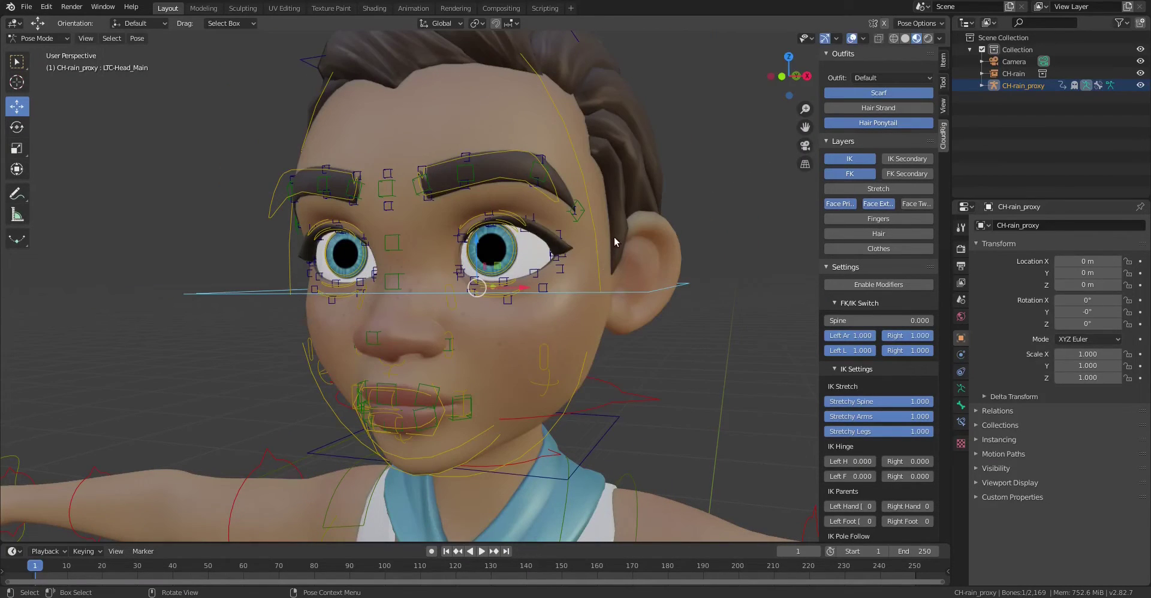
{"action": "key", "text": "s"}
{"action": "key", "text": "z"}
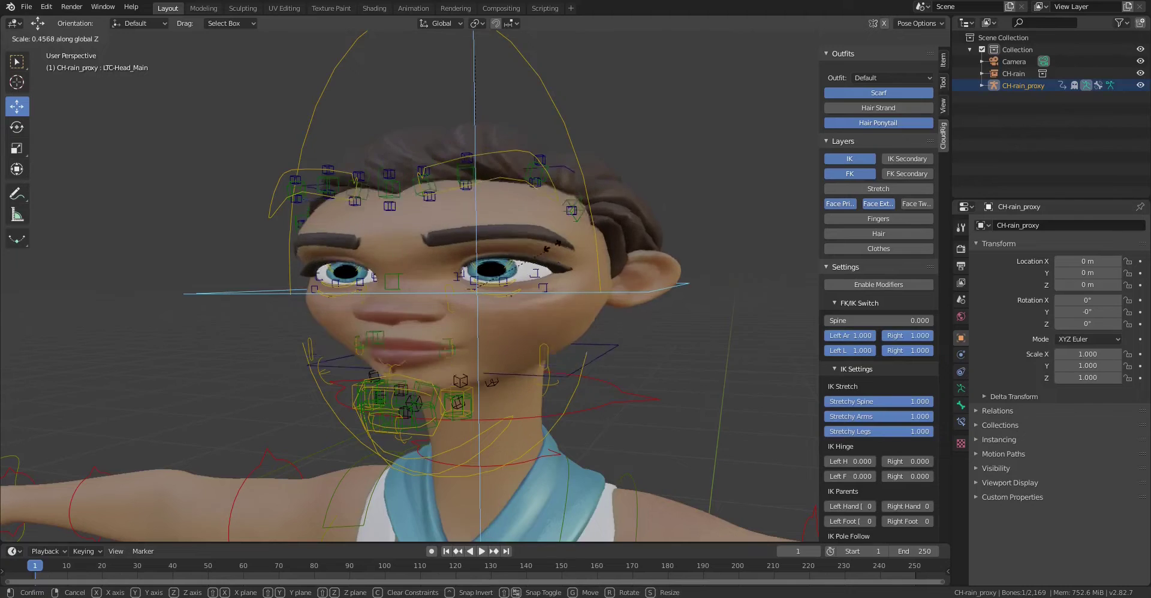
{"action": "right_click", "coordinate": [563, 240]}
Widen the rig settings sidebar, hide the Face Extras controls and show the Face Tweak controls.
{"action": "middle_click_drag", "start_coordinate": [593, 208], "coordinate": [628, 249]}
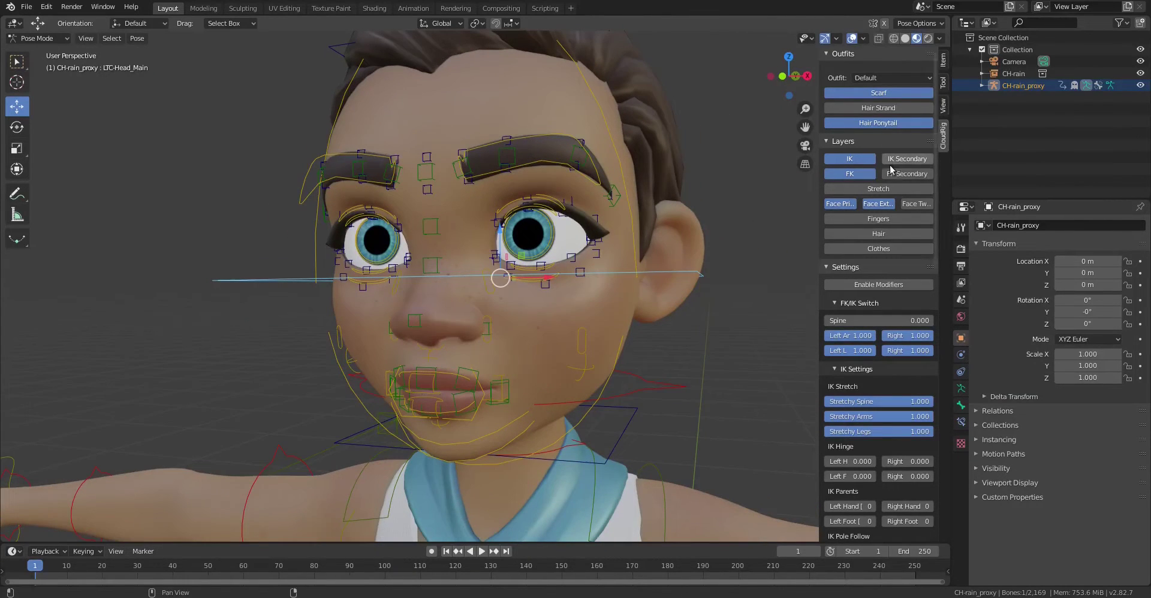
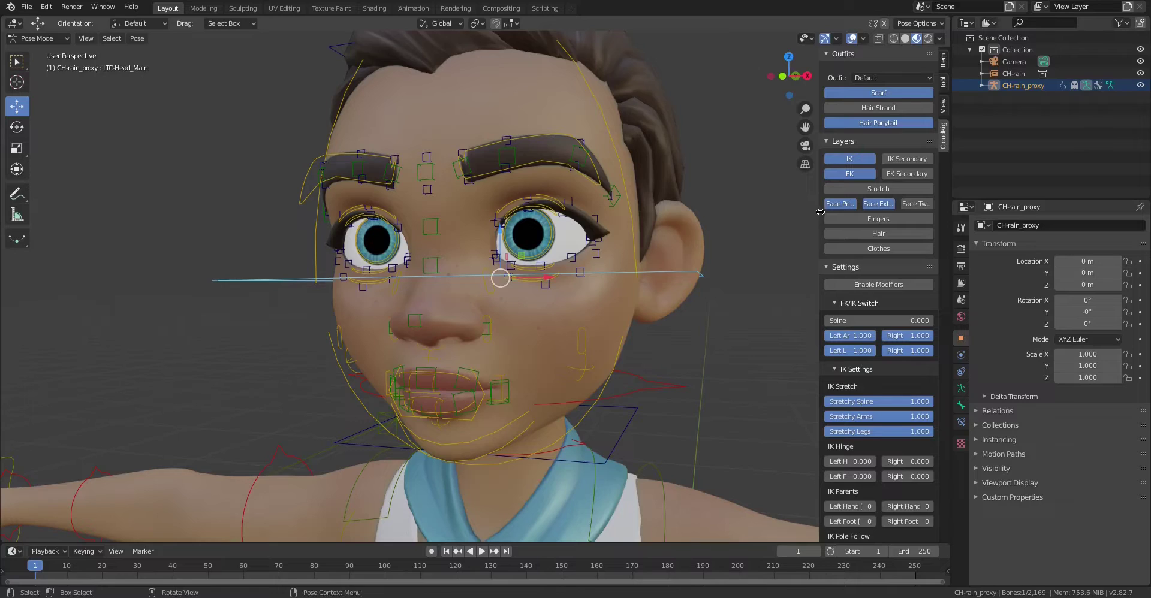
{"action": "left_click_drag", "start_coordinate": [821, 211], "coordinate": [780, 214]}
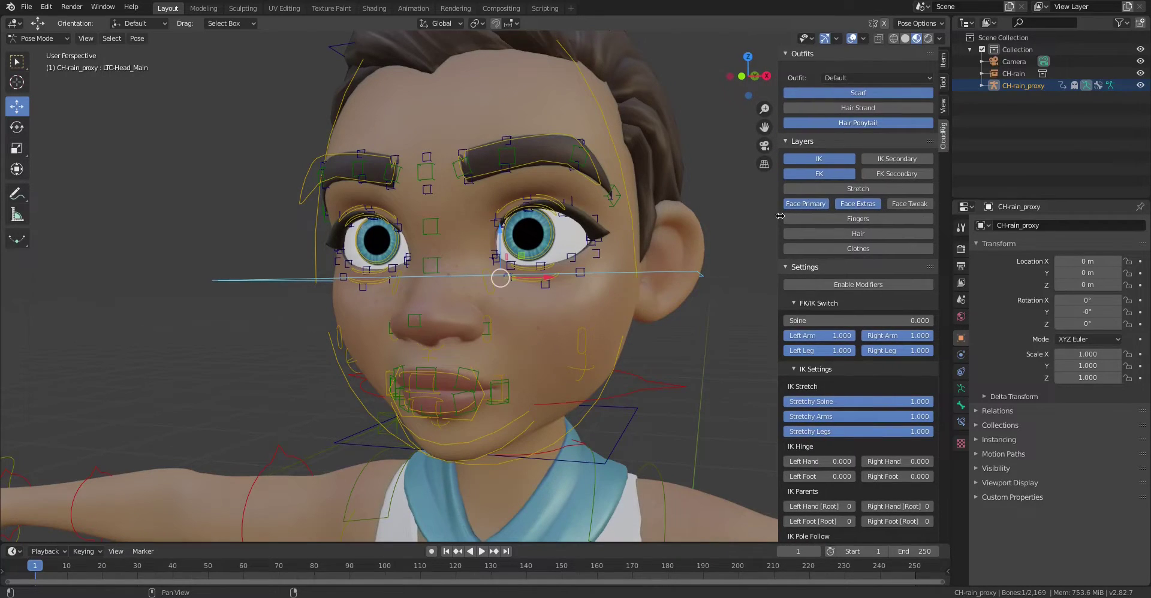
{"action": "left_click", "coordinate": [863, 207]}
{"action": "left_click", "coordinate": [912, 206]}
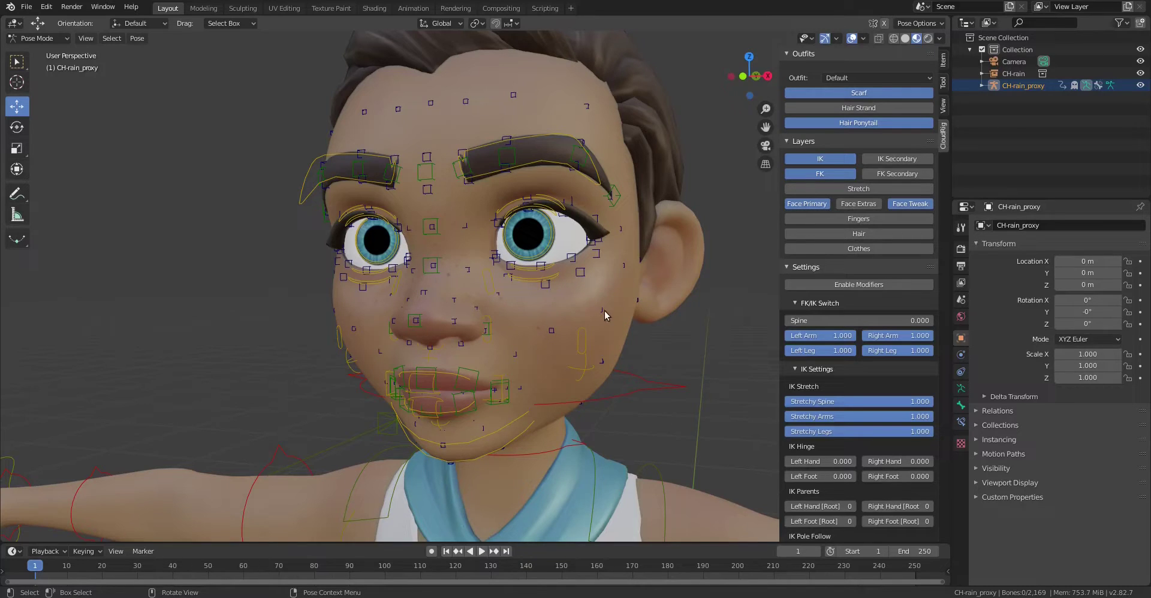
Try moving a tweak control on the left cheek and another at the top of the forehead.
{"action": "left_click", "coordinate": [605, 310]}
{"action": "key", "text": "g"}
{"action": "right_click", "coordinate": [622, 285]}
{"action": "left_click", "coordinate": [514, 95]}
{"action": "key", "text": "g"}
{"action": "key", "text": "Escape"}
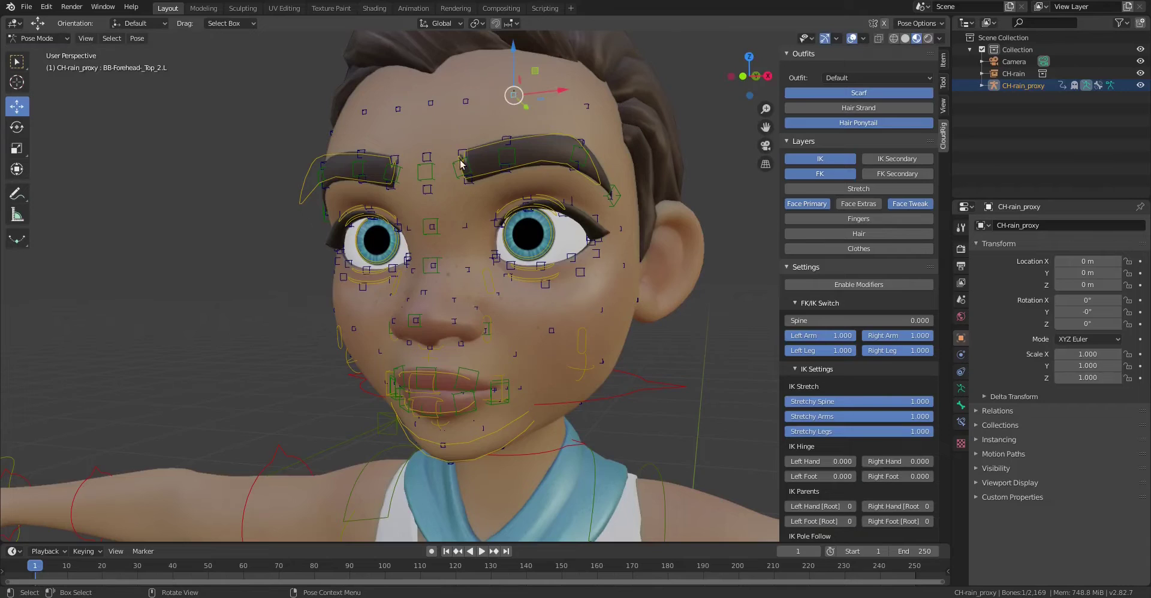
Move the left lip corner control up and outward to pull the mouth into a one-sided smile.
{"action": "middle_click_drag", "start_coordinate": [471, 272], "coordinate": [469, 226]}
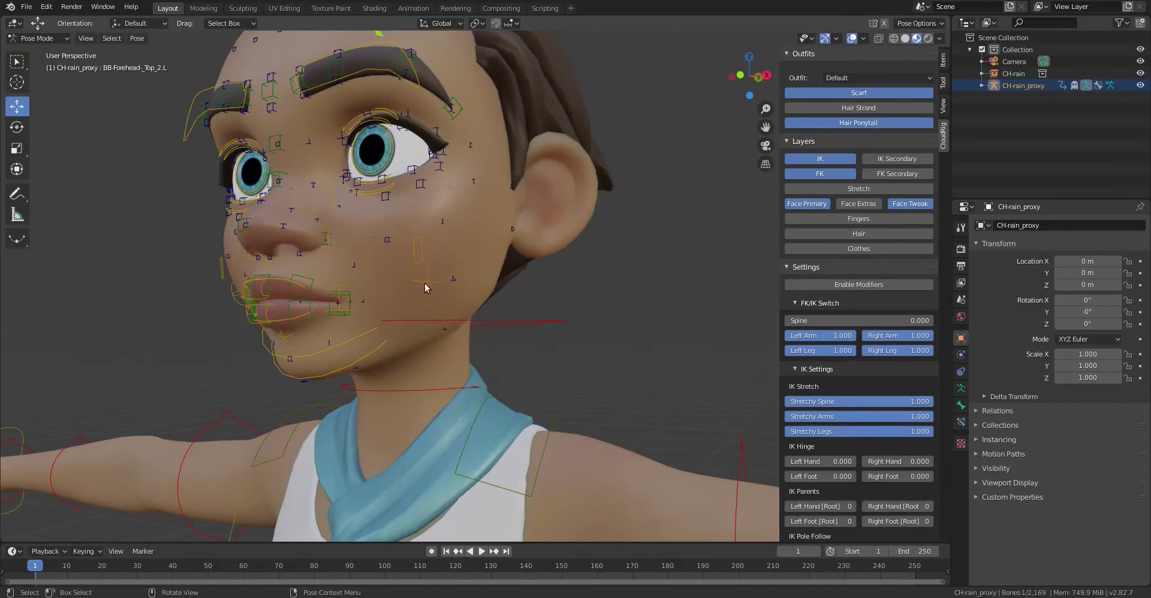
{"action": "left_click", "coordinate": [339, 302]}
{"action": "key", "text": "g"}
{"action": "left_click", "coordinate": [363, 263]}
{"action": "middle_click_drag", "start_coordinate": [419, 198], "coordinate": [448, 233]}
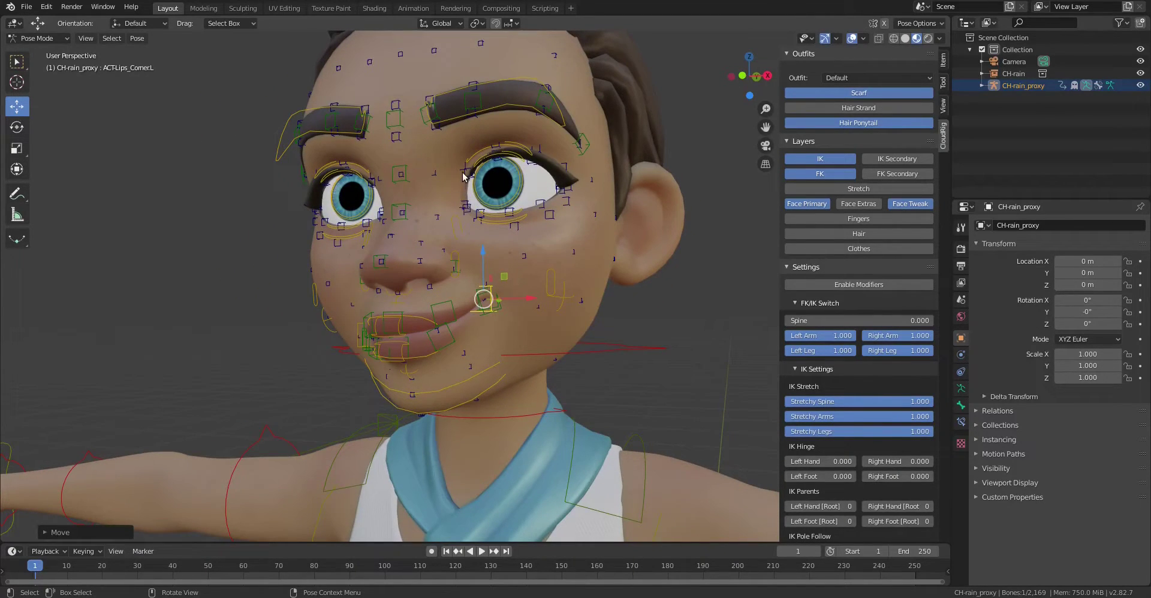
Turn on X-ray and show the face deformation bones' armature layer, and try moving the left lip corner control.
{"action": "left_click", "coordinate": [961, 388]}
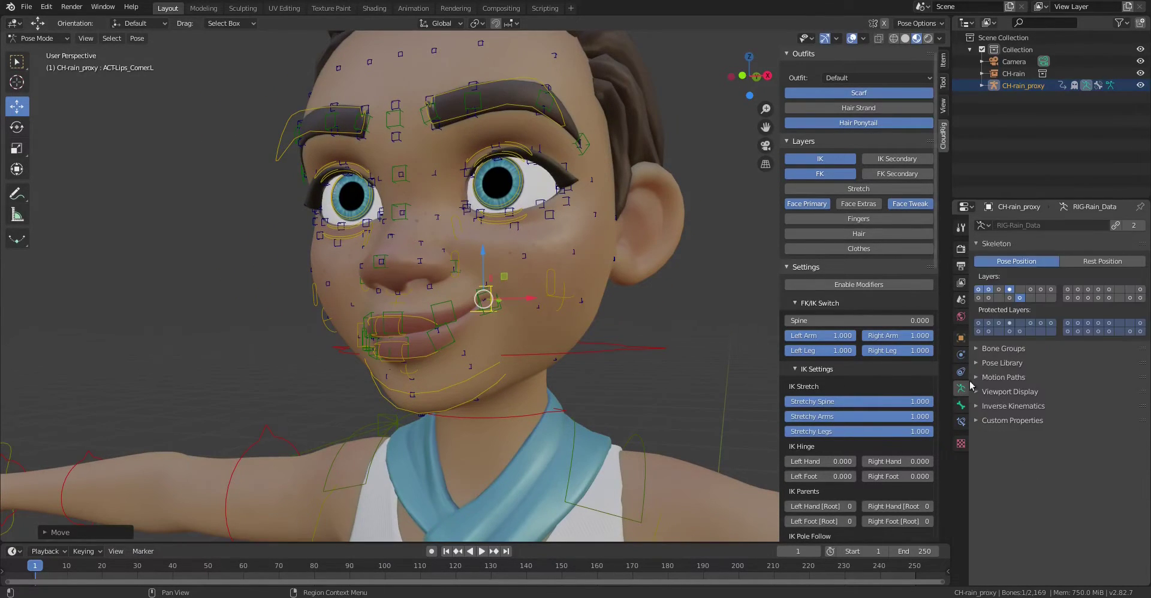
{"action": "left_click", "coordinate": [878, 38]}
{"action": "left_click", "coordinate": [1088, 297], "text": "shift"}
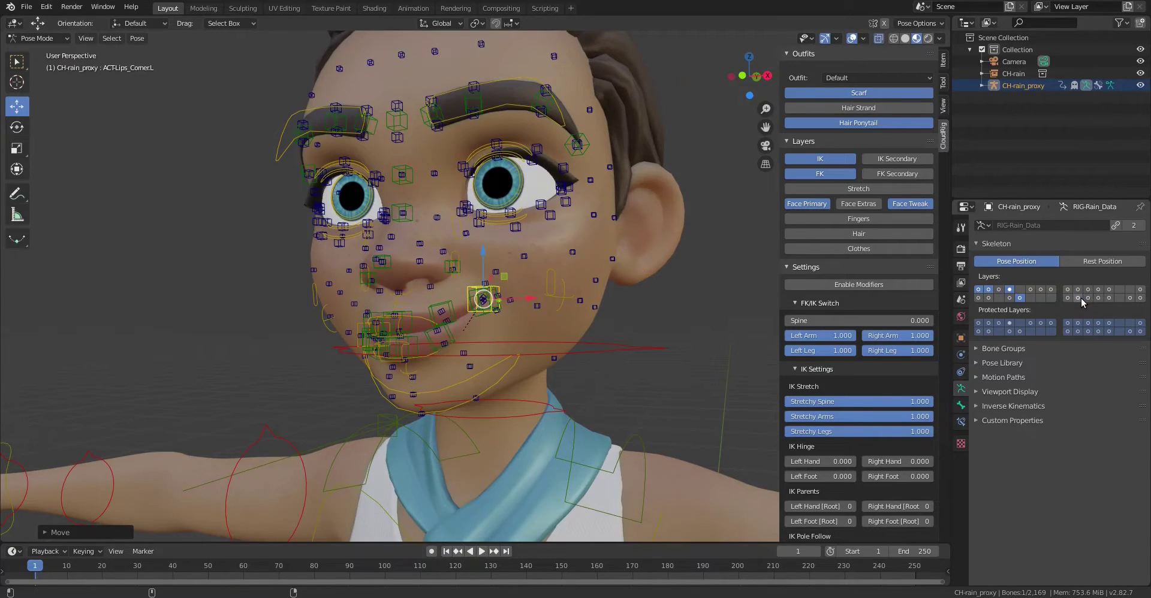
{"action": "left_click", "coordinate": [1098, 298], "text": "shift"}
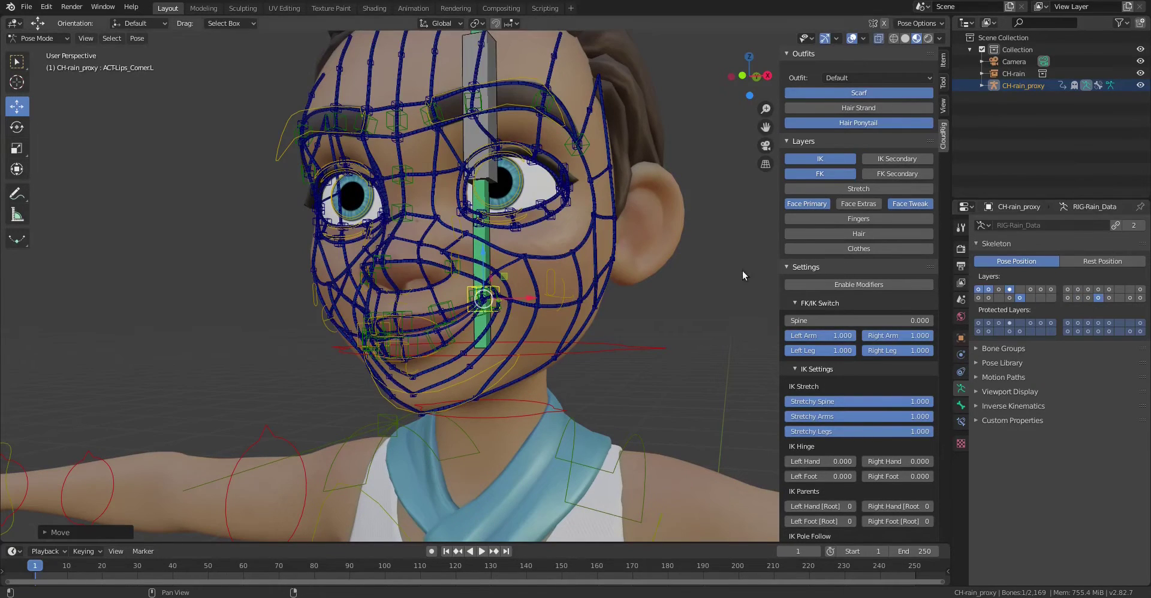
{"action": "key", "text": "g"}
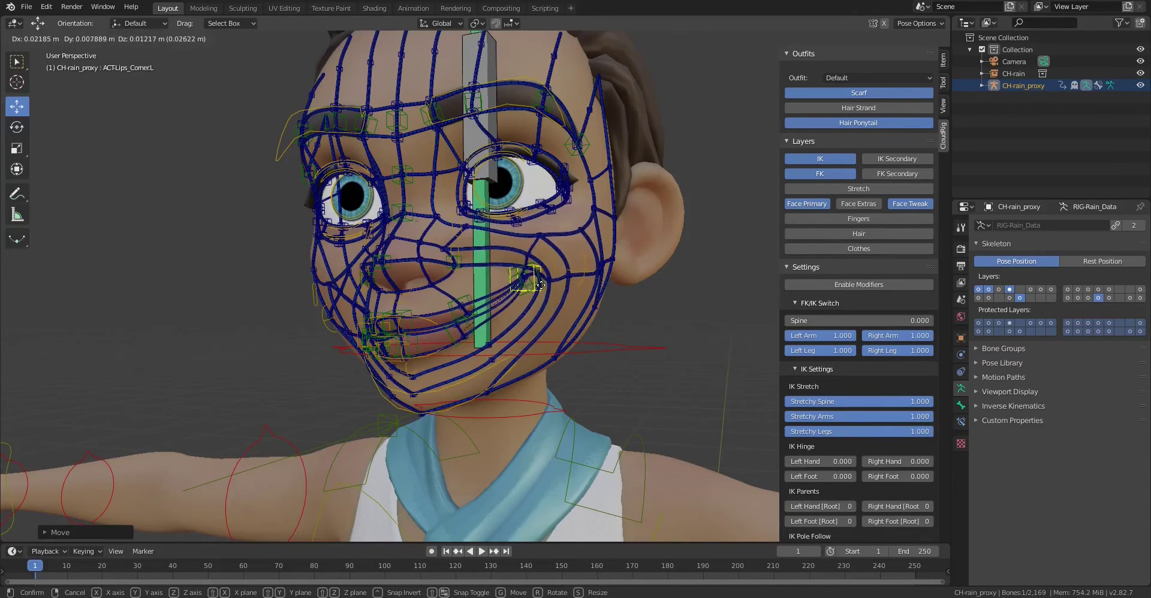
{"action": "key", "text": "Escape"}
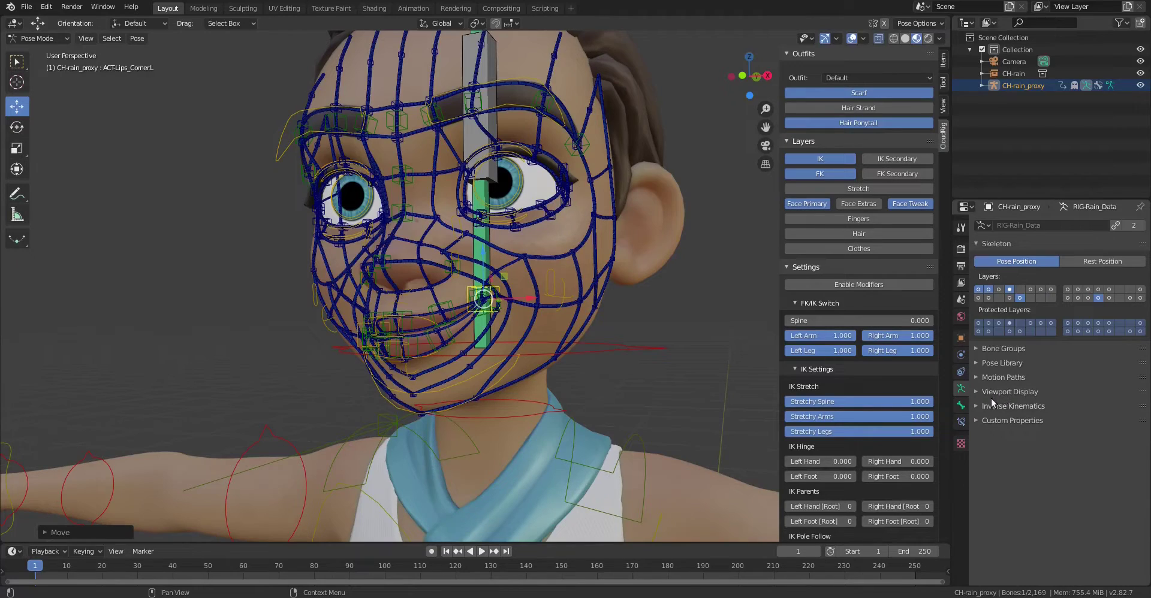
Set the armature's viewport display to Octahedral and inspect the bones around the left cheek.
{"action": "scroll", "coordinate": [534, 348], "scroll_direction": "up", "scroll_amount": 3}
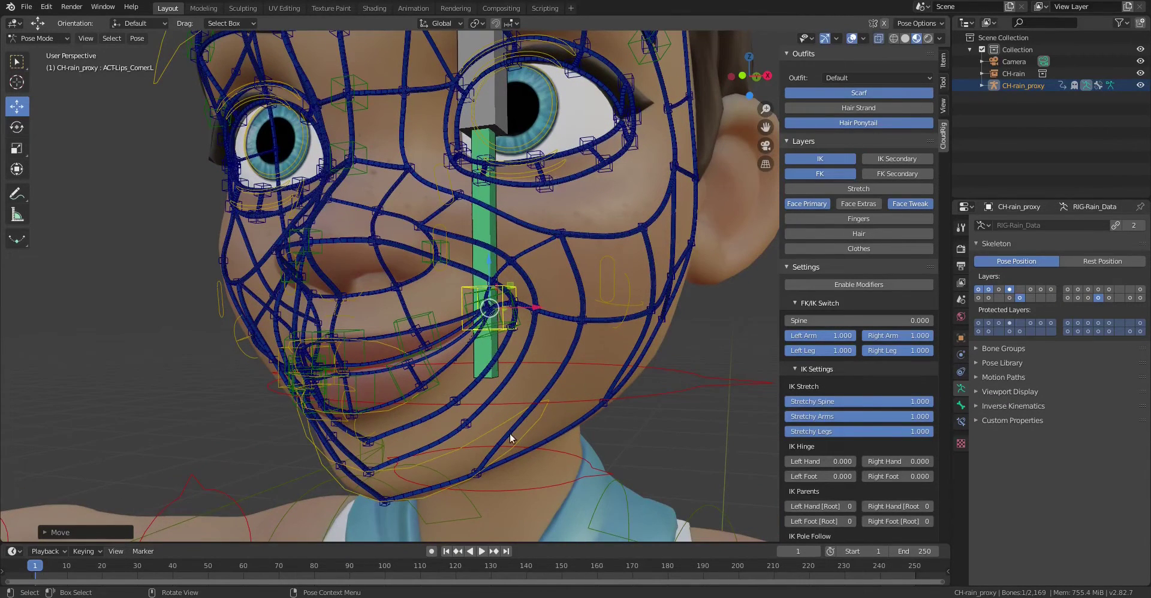
{"action": "left_click", "coordinate": [992, 391]}
{"action": "left_click", "coordinate": [1077, 409]}
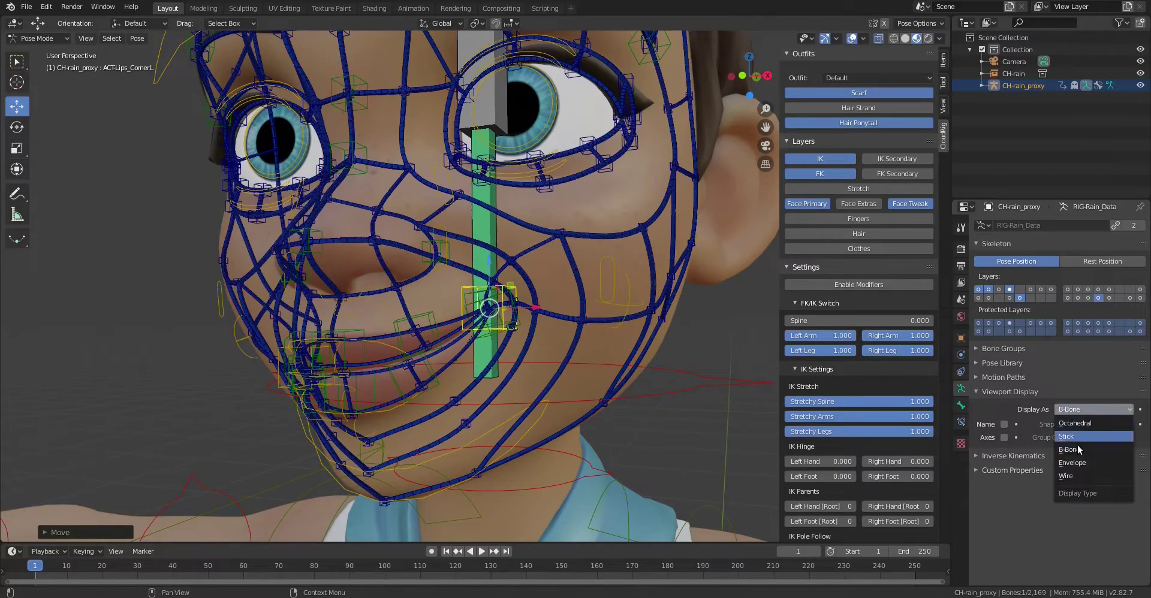
{"action": "left_click", "coordinate": [1083, 426]}
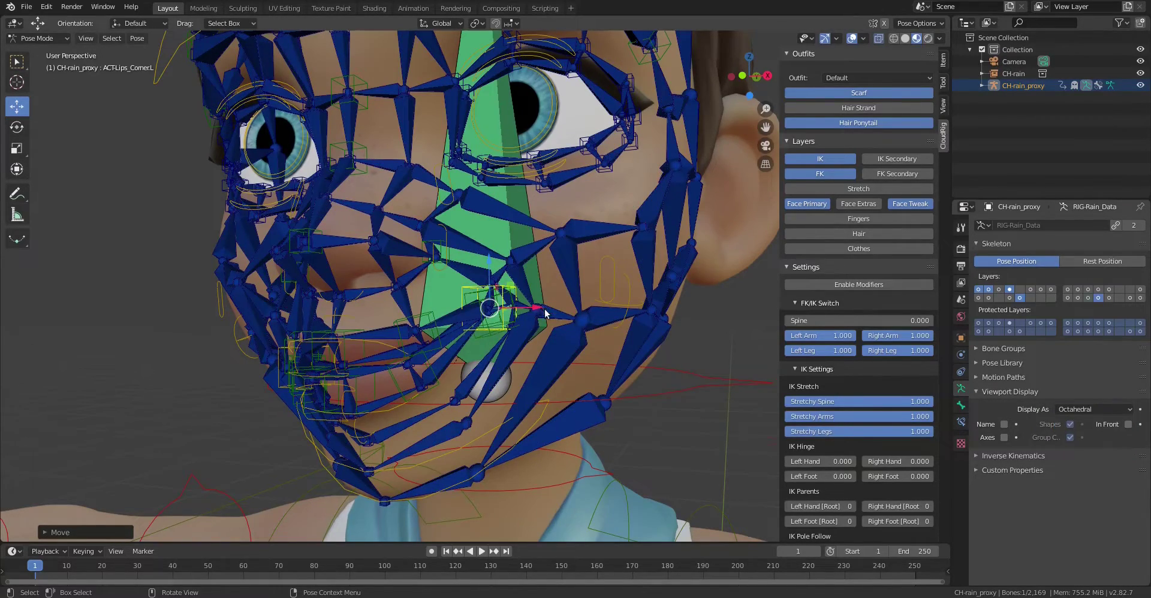
{"action": "middle_click_drag", "start_coordinate": [545, 313], "coordinate": [666, 324]}
Set the armature's viewport display to Wire and try pulling the left lip corner control outward.
{"action": "left_click", "coordinate": [1077, 409]}
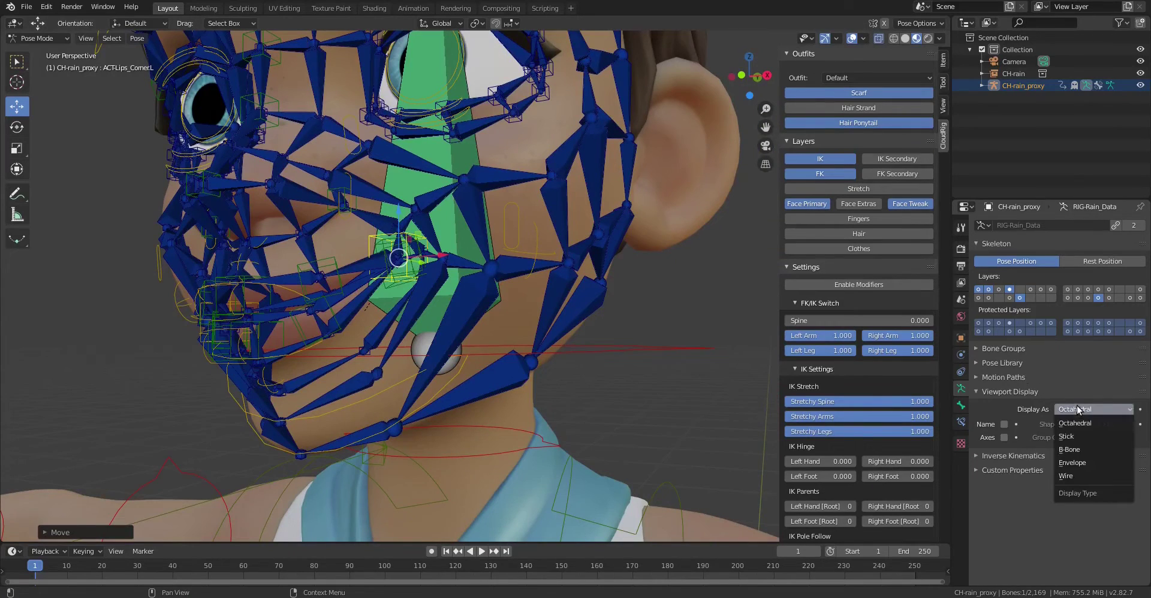
{"action": "left_click", "coordinate": [1077, 472]}
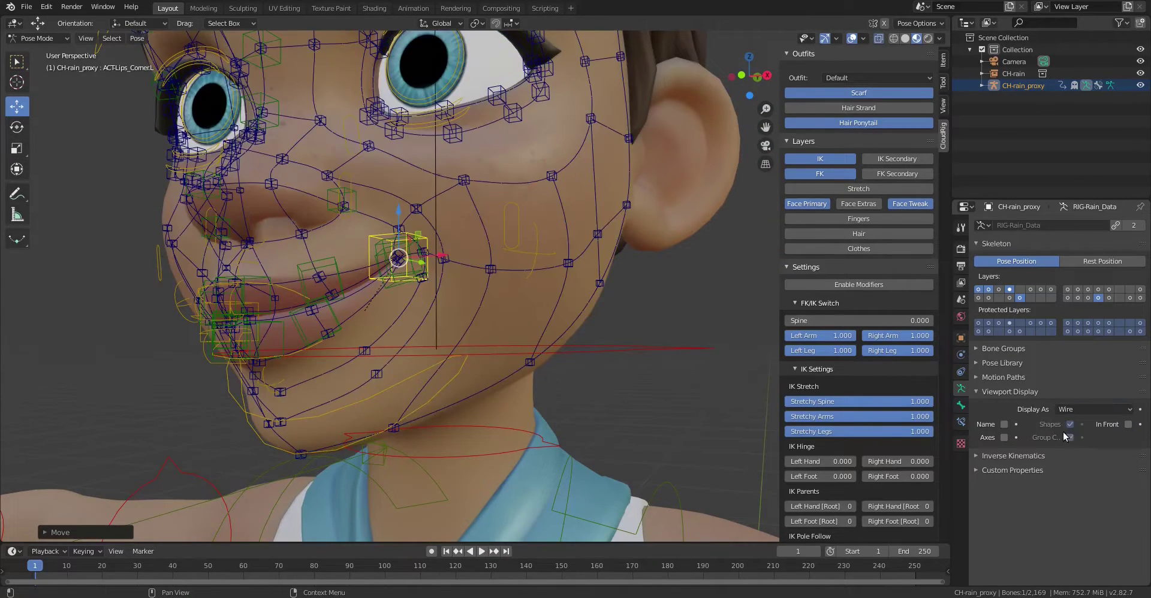
{"action": "left_click_drag", "start_coordinate": [403, 264], "coordinate": [515, 210]}
{"action": "key", "text": "Escape"}
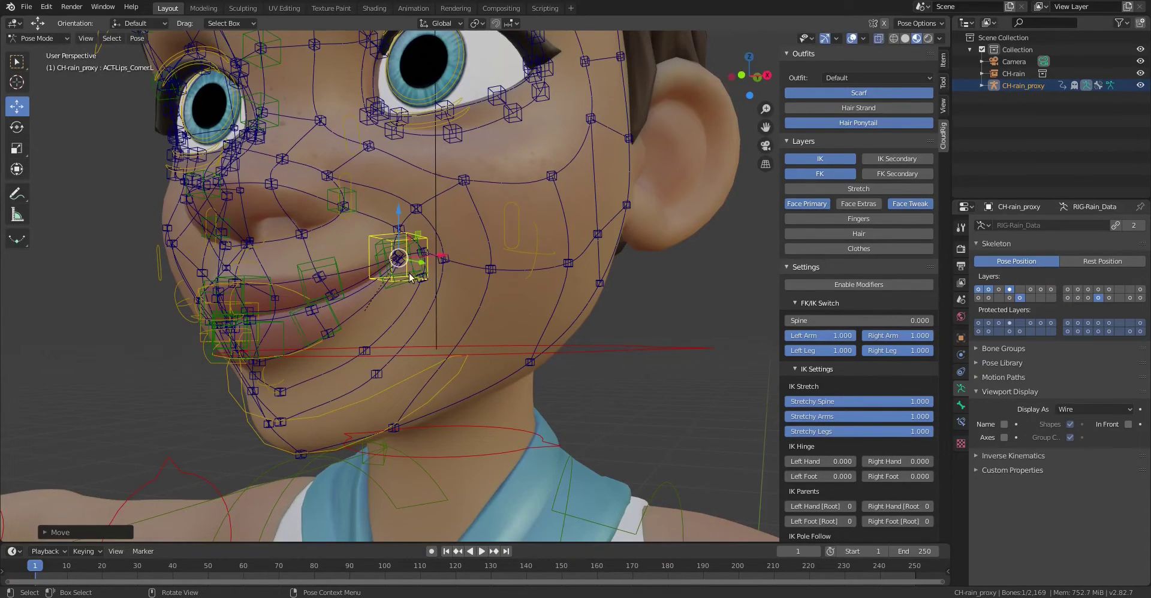
Hide the face deformation bones' armature layer and the Face Tweak controls.
{"action": "left_click", "coordinate": [1099, 297]}
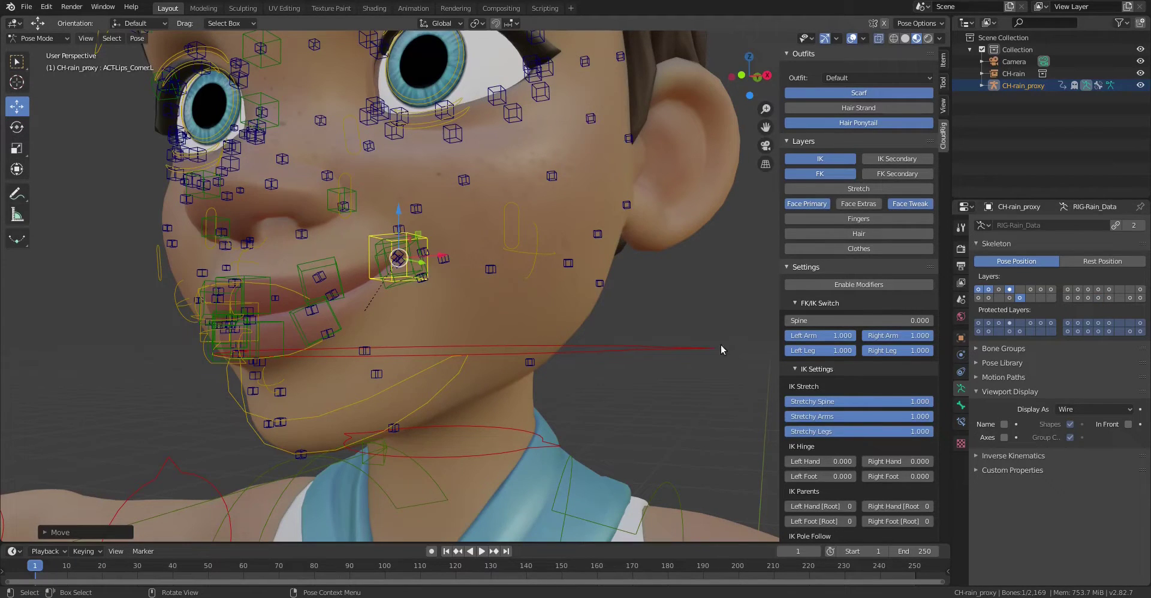
{"action": "left_click", "coordinate": [905, 204]}
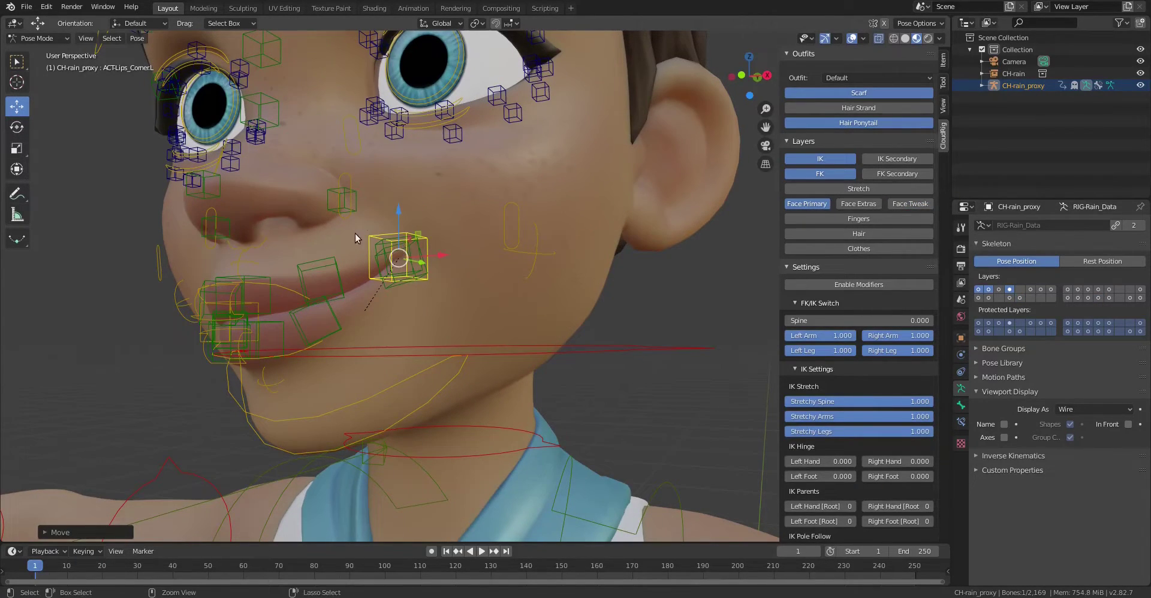
Select all visible pose bones and clear their location to reset the mouth.
{"action": "middle_click_drag", "start_coordinate": [356, 238], "coordinate": [401, 279], "text": "ctrl"}
{"action": "key", "text": "a"}
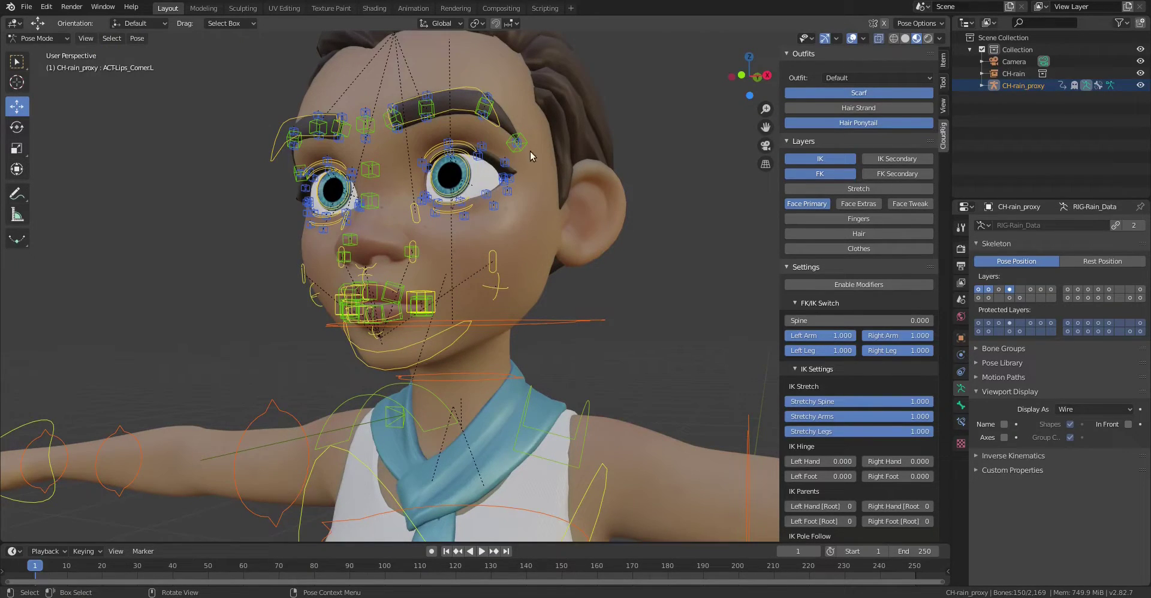
Hide the Face Primary controls, show the Fingers controls and bring the character's left hand into view.
{"action": "middle_click_drag", "start_coordinate": [406, 265], "coordinate": [417, 255], "text": "ctrl"}
{"action": "middle_click_drag", "start_coordinate": [488, 230], "coordinate": [673, 77]}
{"action": "middle_click_drag", "start_coordinate": [523, 225], "coordinate": [523, 311], "text": "ctrl"}
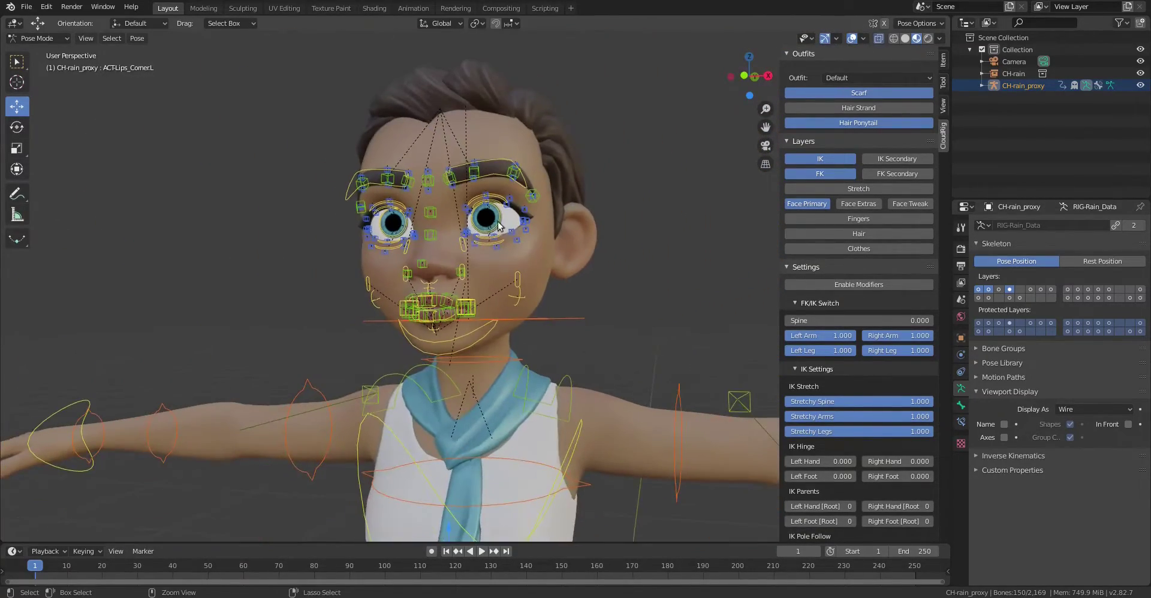
{"action": "left_click", "coordinate": [809, 203]}
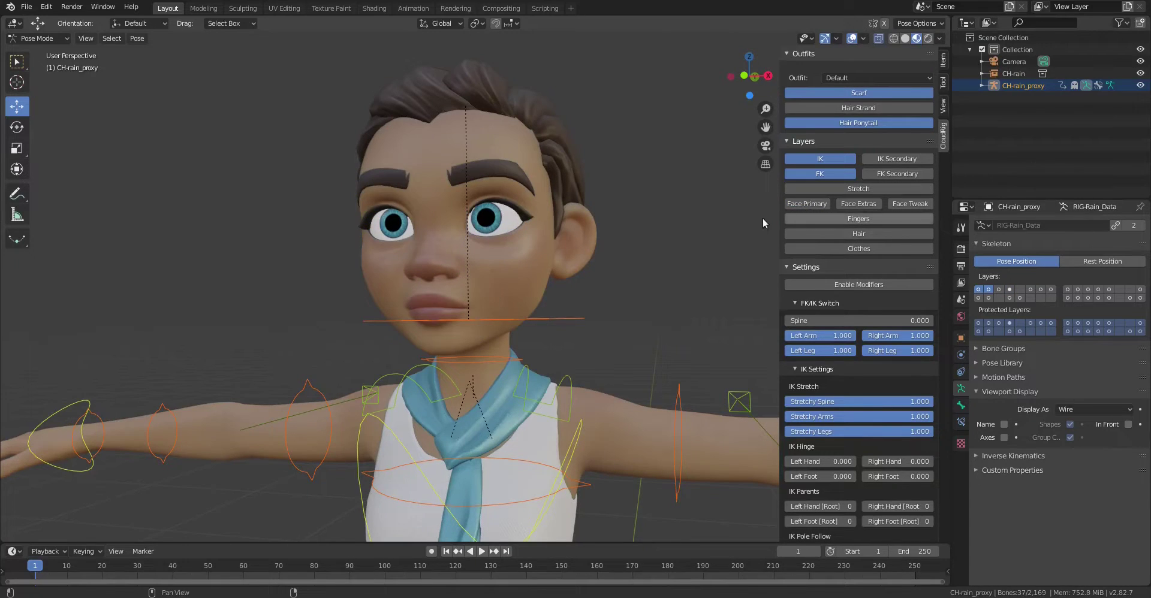
{"action": "left_click", "coordinate": [844, 219]}
{"action": "middle_click_drag", "start_coordinate": [603, 266], "coordinate": [605, 293]}
{"action": "middle_click_drag", "start_coordinate": [621, 386], "coordinate": [488, 276], "text": "shift"}
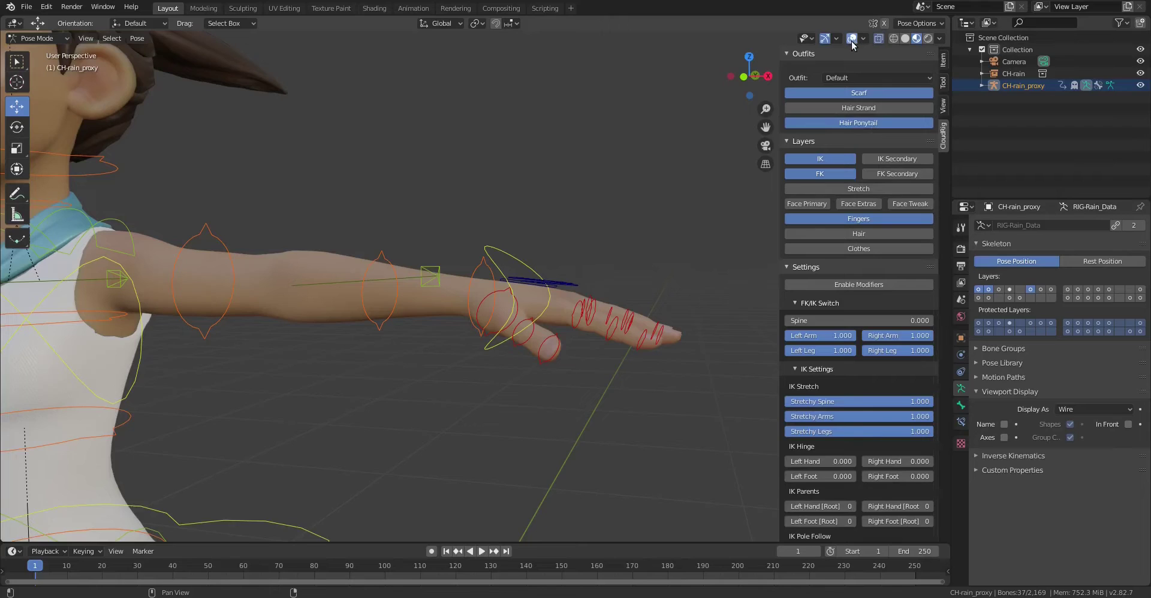
{"action": "middle_click_drag", "start_coordinate": [599, 149], "coordinate": [690, 132]}
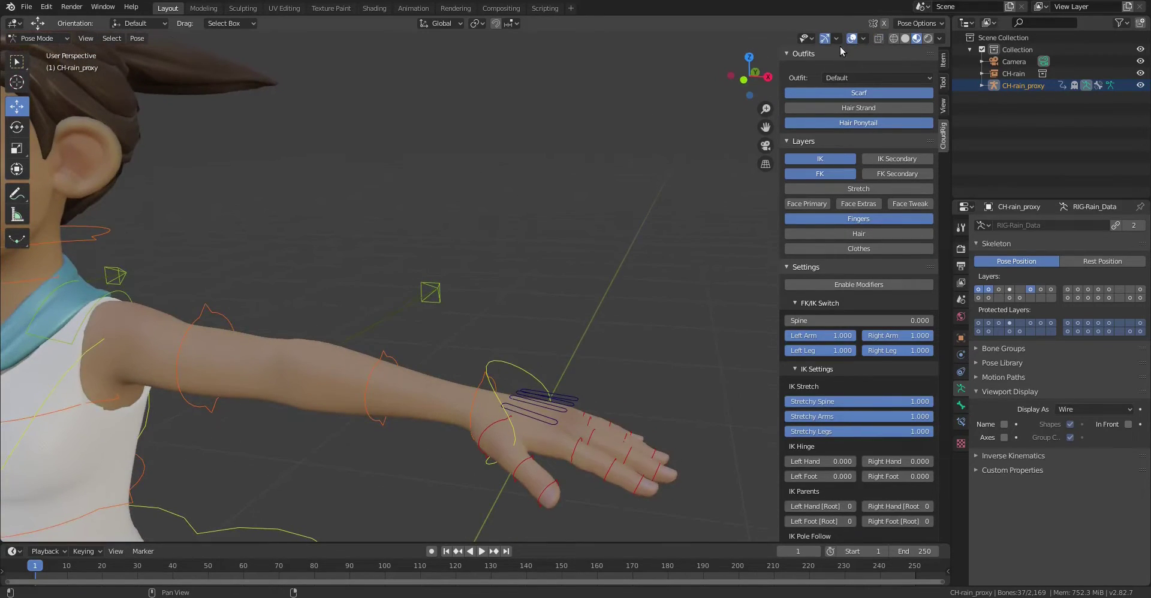
Toggle the viewport's X-ray display off and on to compare how the arm and torso controls show through the body.
{"action": "left_click", "coordinate": [879, 40]}
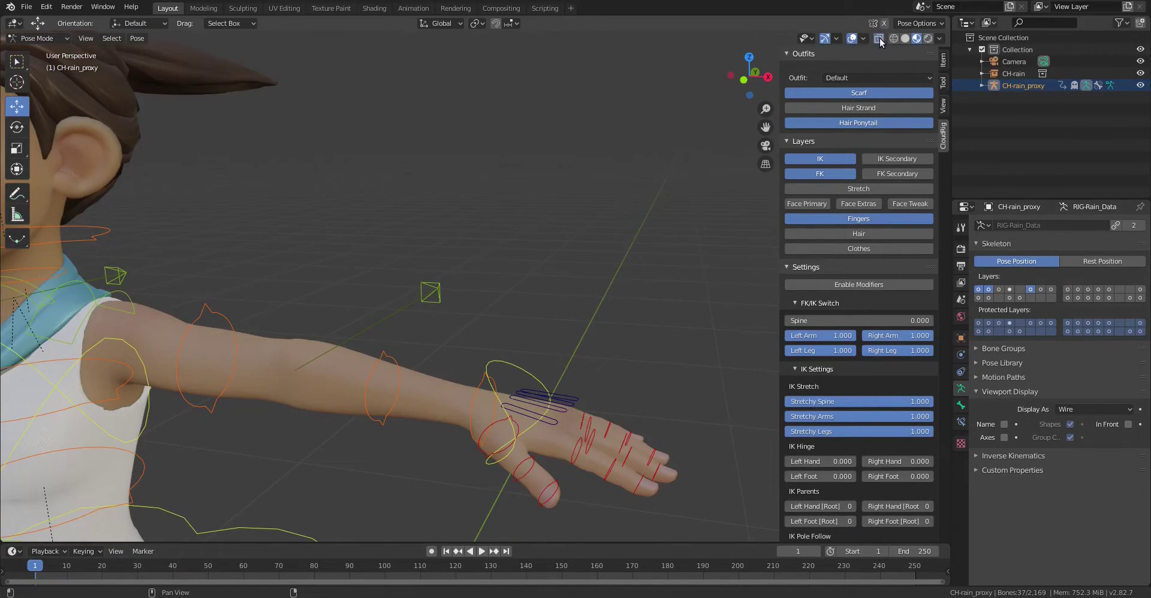
{"action": "left_click", "coordinate": [880, 39]}
{"action": "left_click", "coordinate": [880, 38]}
{"action": "left_click", "coordinate": [881, 38]}
{"action": "left_click", "coordinate": [880, 38]}
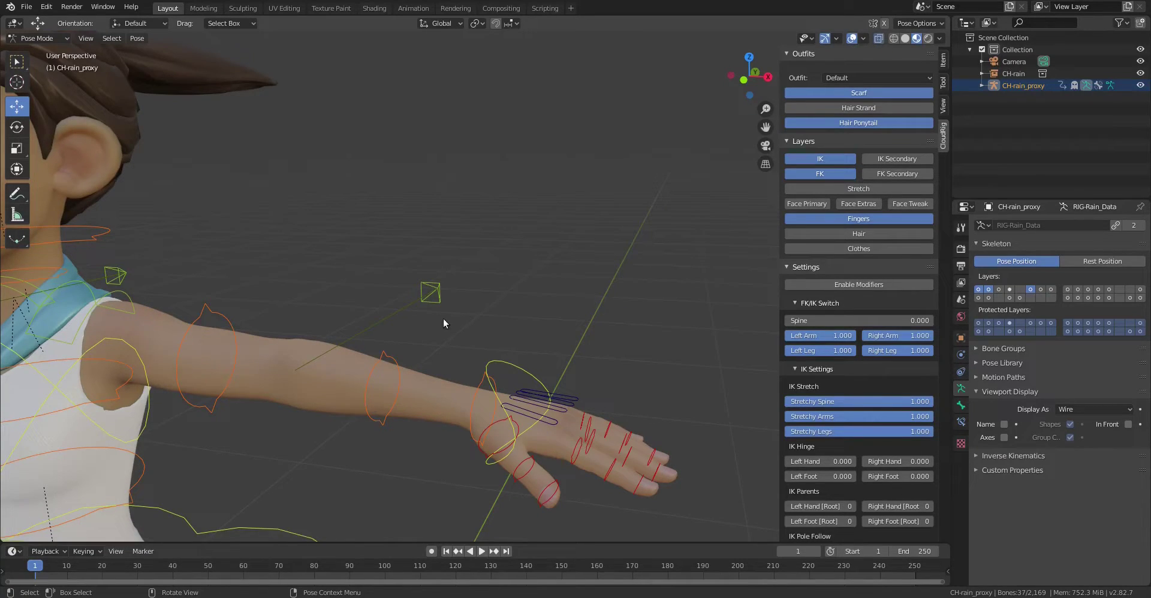
{"action": "left_click", "coordinate": [878, 39]}
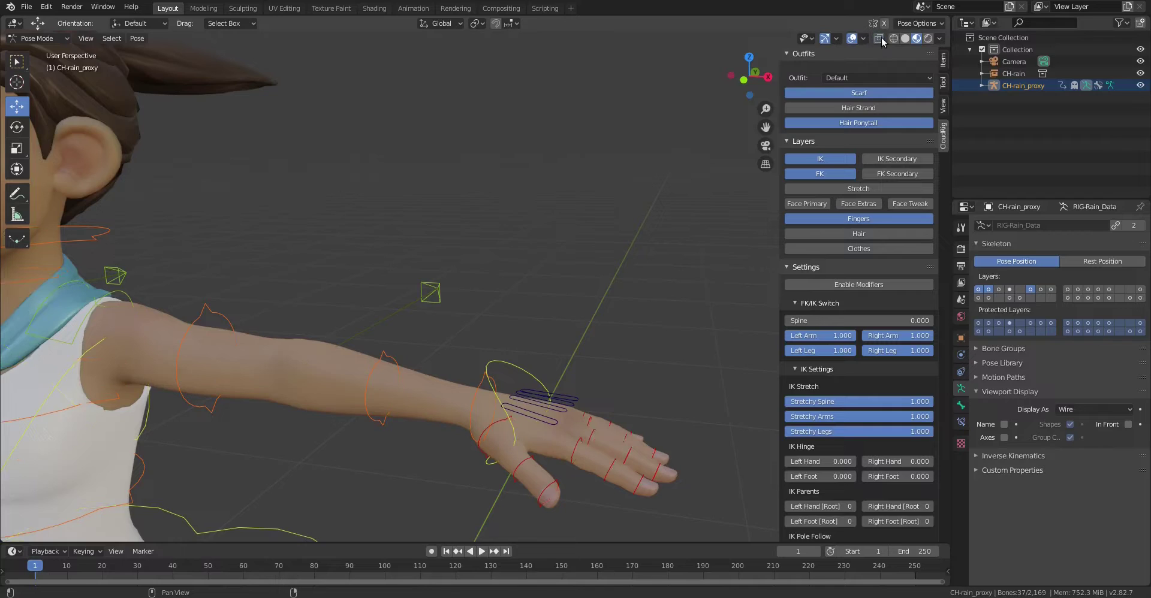
{"action": "left_click", "coordinate": [878, 39]}
{"action": "middle_click_drag", "start_coordinate": [552, 174], "coordinate": [618, 112], "text": "shift"}
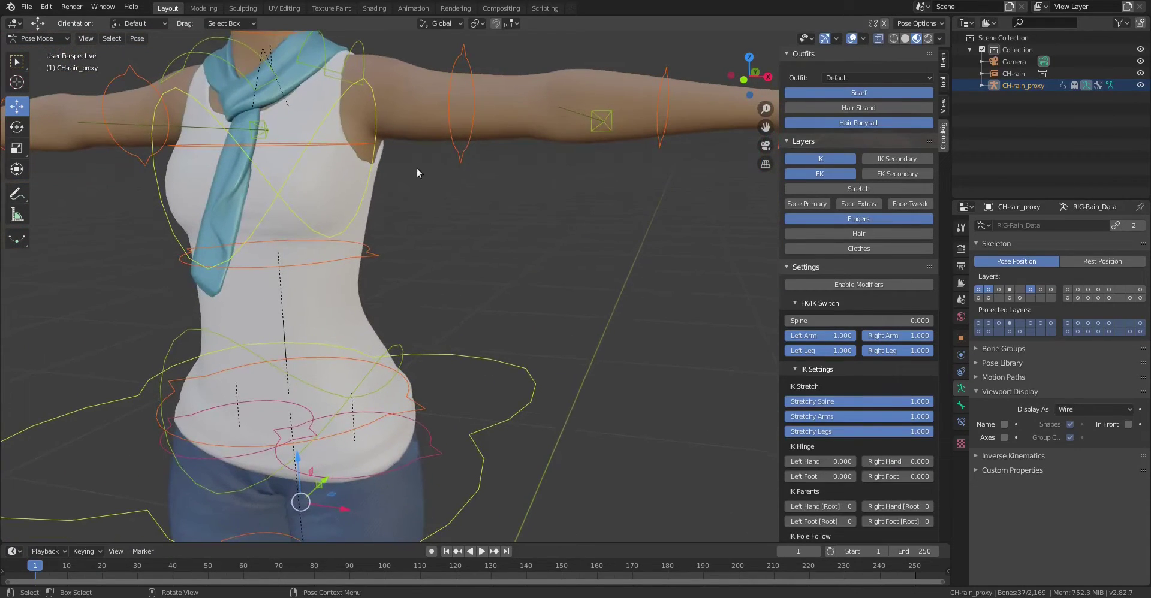
{"action": "left_click", "coordinate": [879, 39]}
{"action": "left_click", "coordinate": [880, 39]}
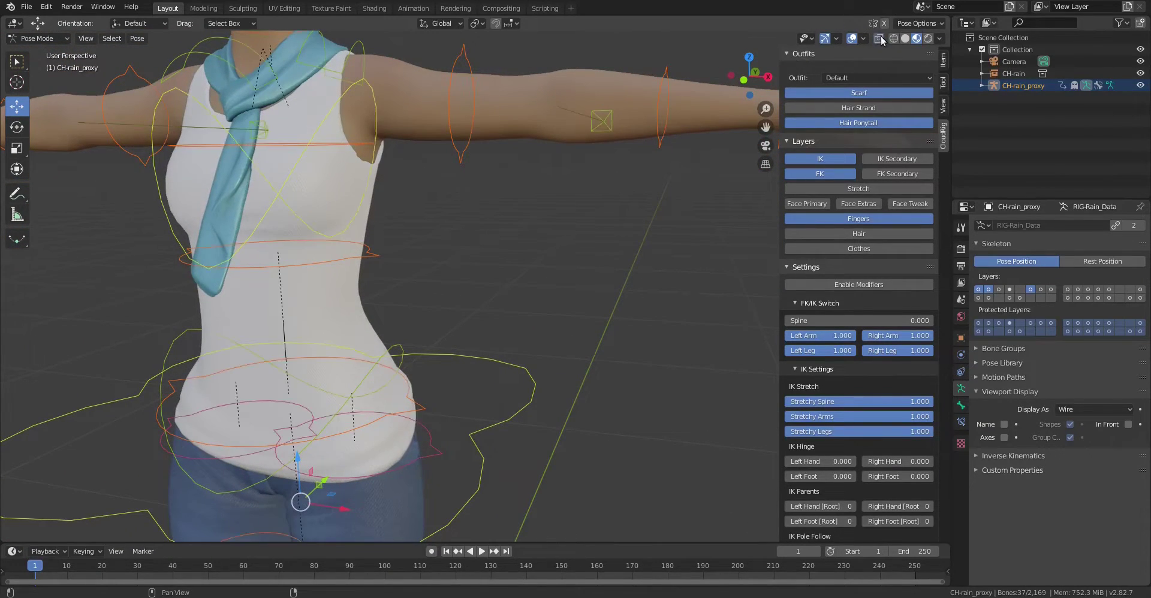
{"action": "left_click", "coordinate": [881, 38]}
Try selecting and moving the left forearm's IK pole control with X-ray enabled, and undo the move.
{"action": "middle_click_drag", "start_coordinate": [589, 141], "coordinate": [513, 226], "text": "shift"}
{"action": "left_click", "coordinate": [494, 203]}
{"action": "left_click", "coordinate": [505, 189]}
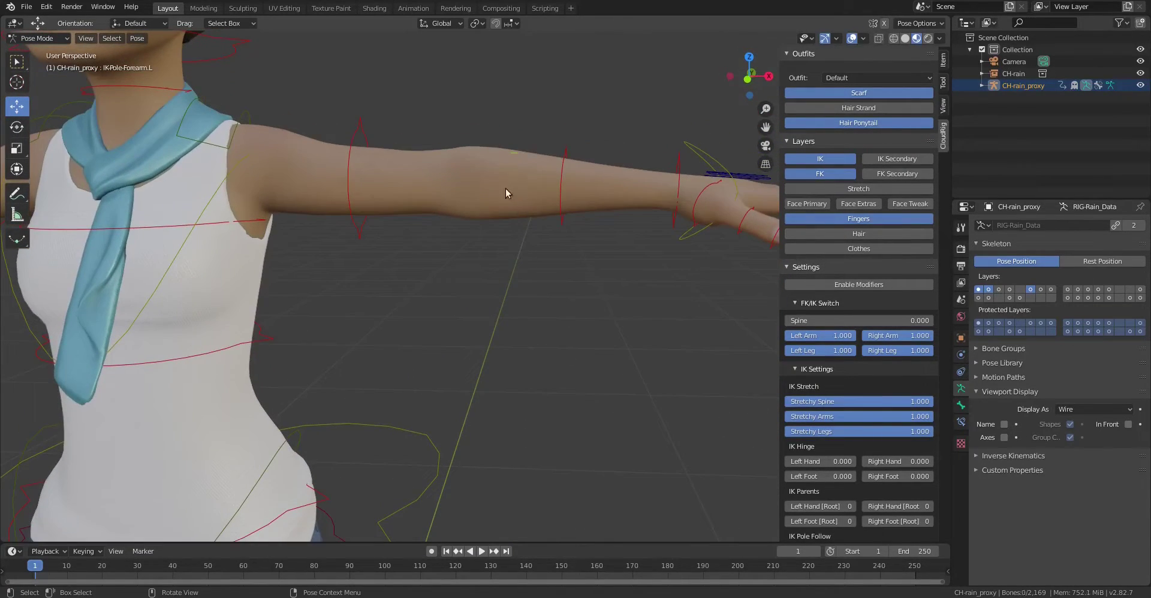
{"action": "left_click", "coordinate": [879, 38]}
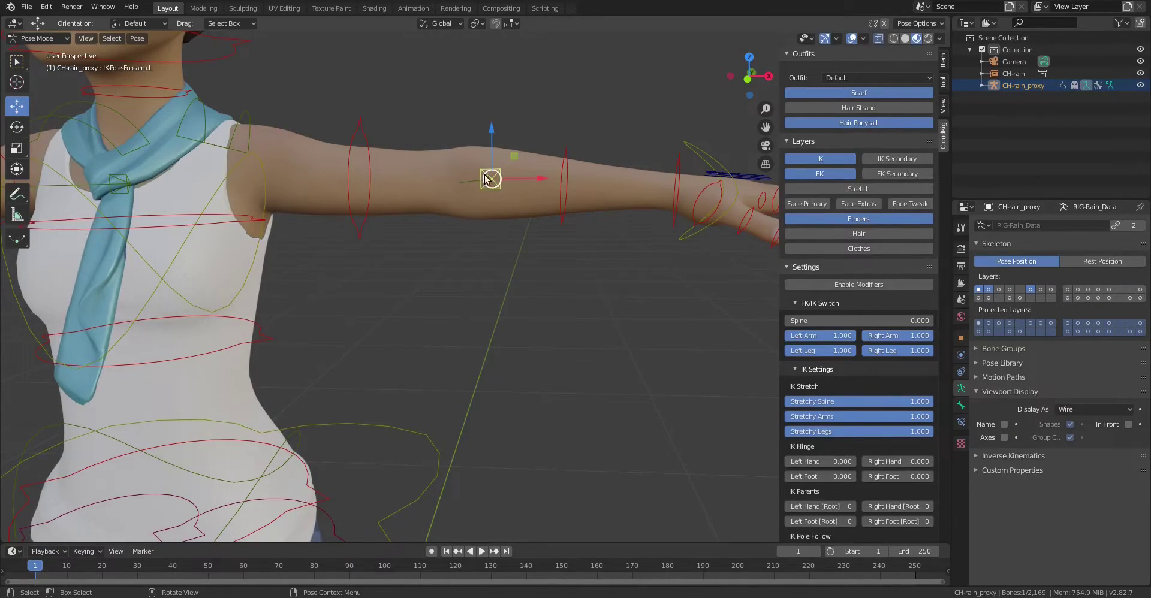
{"action": "left_click_drag", "start_coordinate": [486, 178], "coordinate": [512, 144]}
{"action": "key", "text": "ctrl+z"}
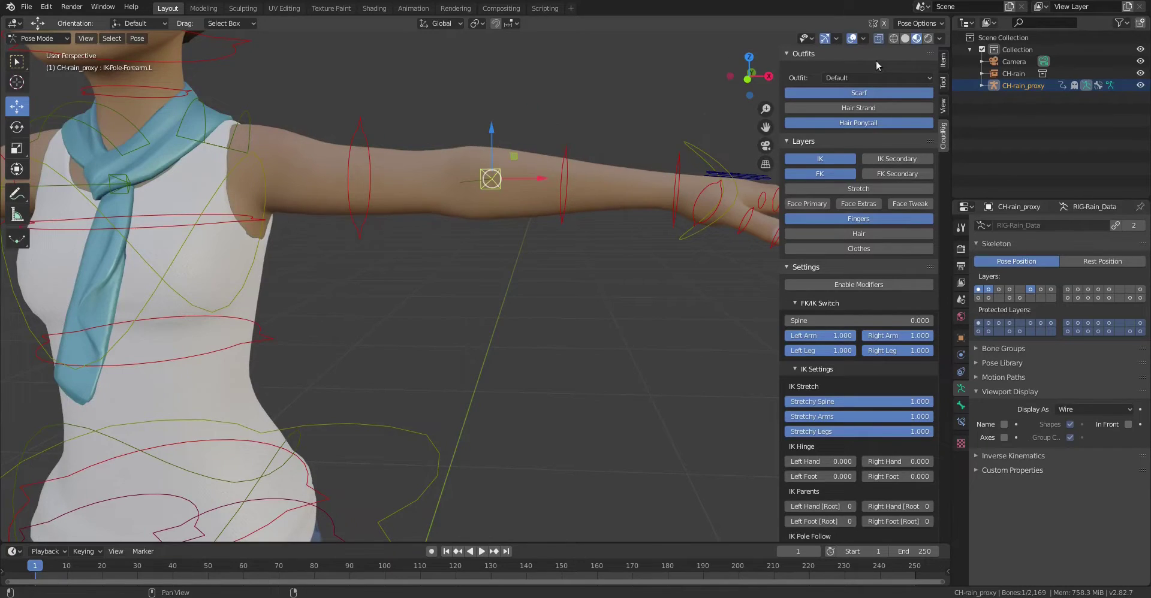
{"action": "left_click", "coordinate": [879, 38]}
Select the left hand's index carpal control and try rotating and moving it freely.
{"action": "middle_click_drag", "start_coordinate": [537, 156], "coordinate": [535, 276]}
{"action": "scroll", "coordinate": [531, 276], "scroll_direction": "up", "scroll_amount": 2}
{"action": "left_click", "coordinate": [495, 288]}
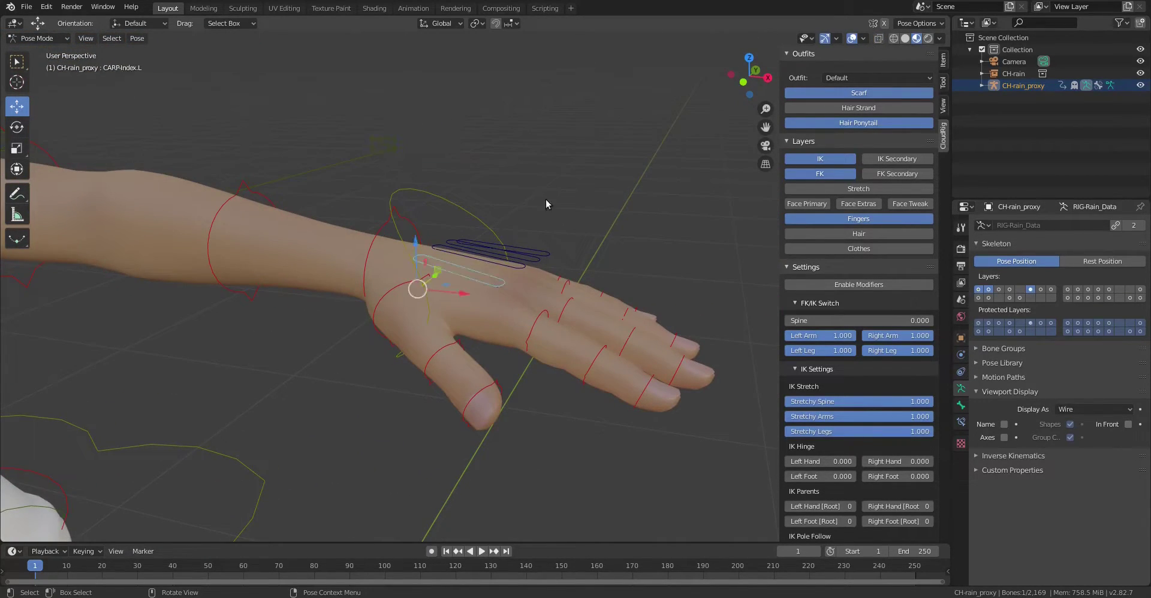
{"action": "key", "text": "r"}
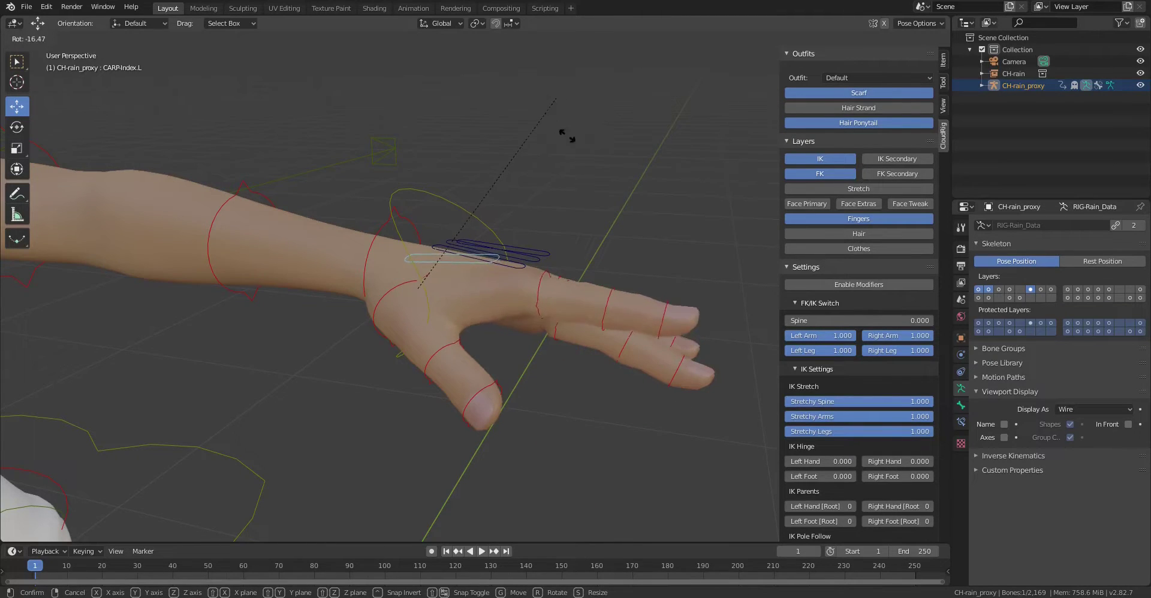
{"action": "key", "text": "Escape"}
{"action": "key", "text": "r"}
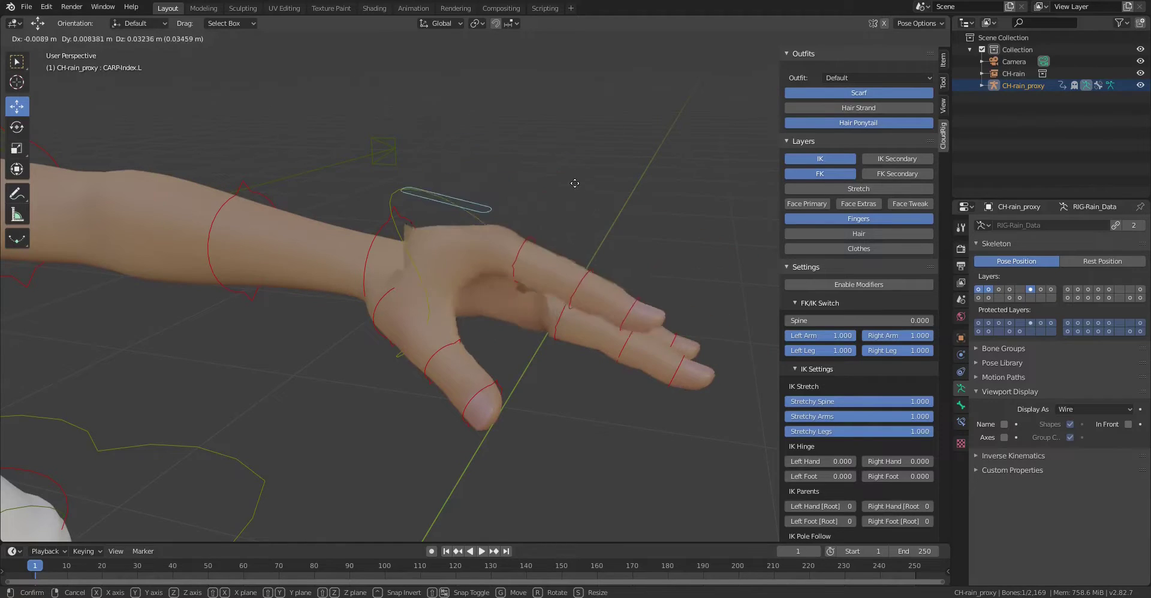
{"action": "key", "text": "Escape"}
Select the left hand's finger controls except the thumb and rotate them together about the global X axis.
{"action": "middle_click_drag", "start_coordinate": [574, 239], "coordinate": [577, 250]}
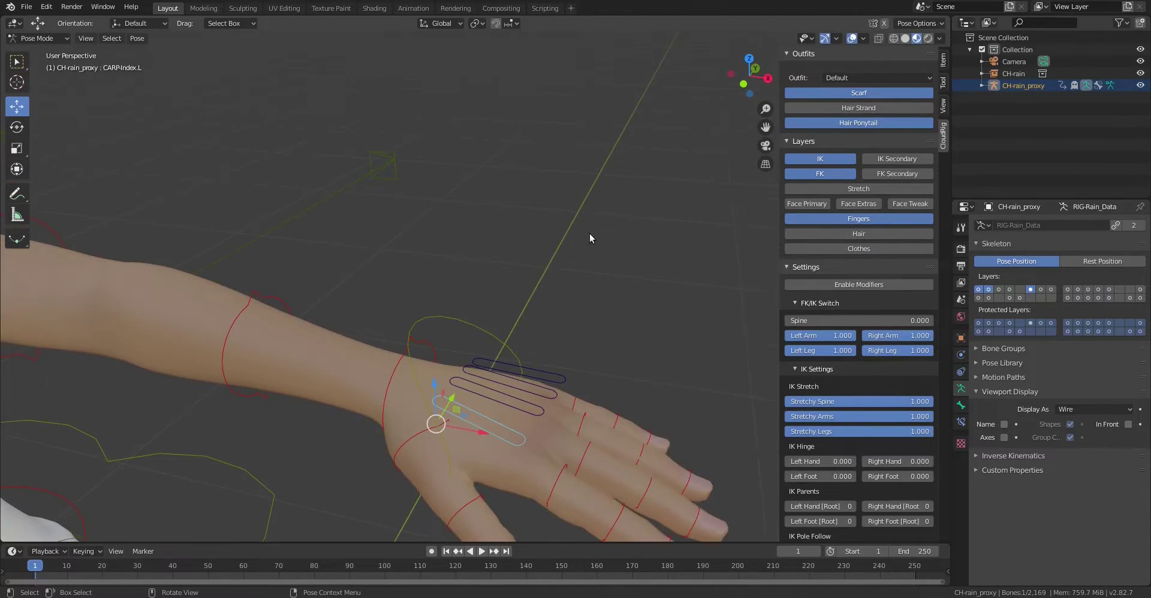
{"action": "mouse_move", "coordinate": [612, 288]}
{"action": "middle_mouse_down"}
{"action": "mouse_move", "coordinate": [617, 229]}
{"action": "mouse_move", "coordinate": [624, 285]}
{"action": "middle_mouse_up"}
{"action": "left_click_drag", "start_coordinate": [630, 364], "coordinate": [448, 222]}
{"action": "key", "text": "r"}
{"action": "key", "text": "x"}
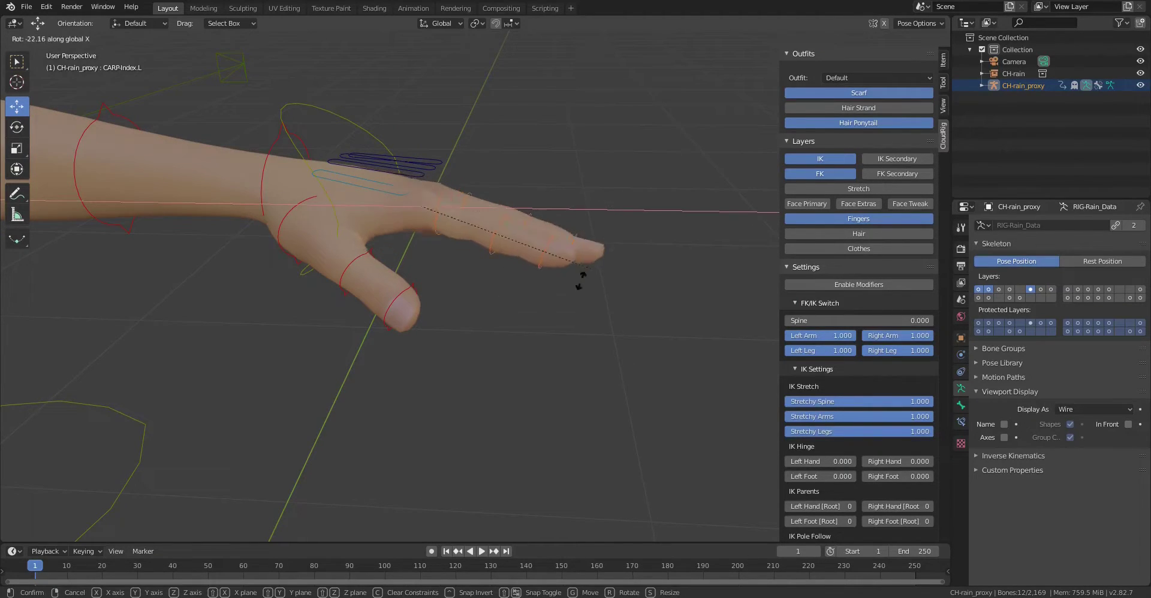
Activate the Rotate tool, try bending the selected left-hand finger controls downward, and undo that rotation.
{"action": "right_click", "coordinate": [594, 174]}
{"action": "key", "text": "q"}
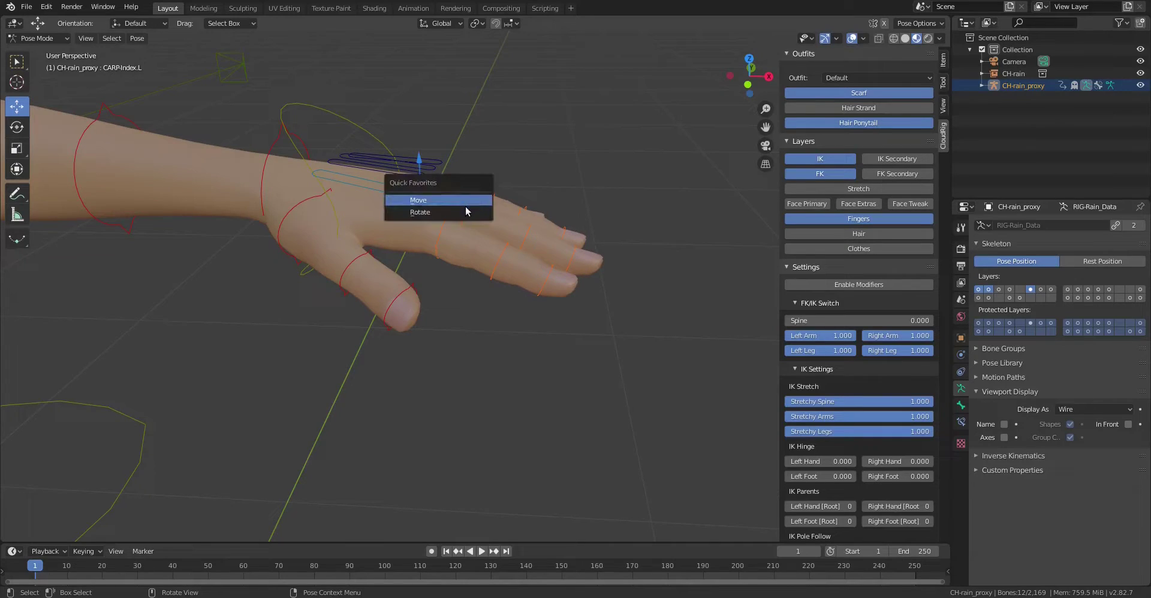
{"action": "left_click", "coordinate": [463, 211]}
{"action": "left_click_drag", "start_coordinate": [466, 197], "coordinate": [468, 244]}
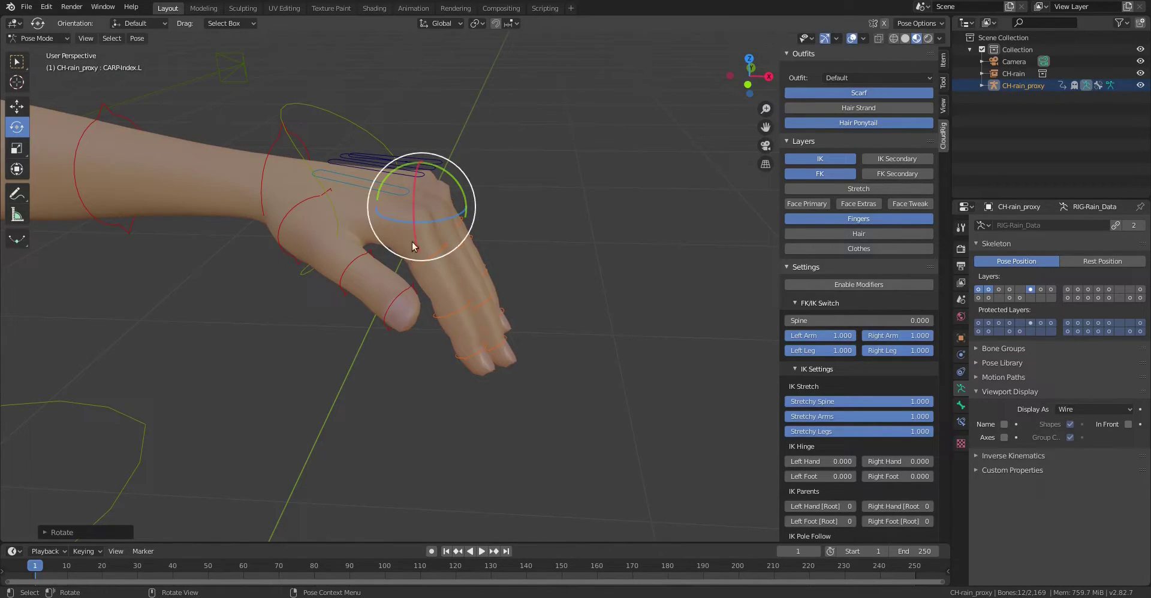
{"action": "key", "text": "ctrl+z"}
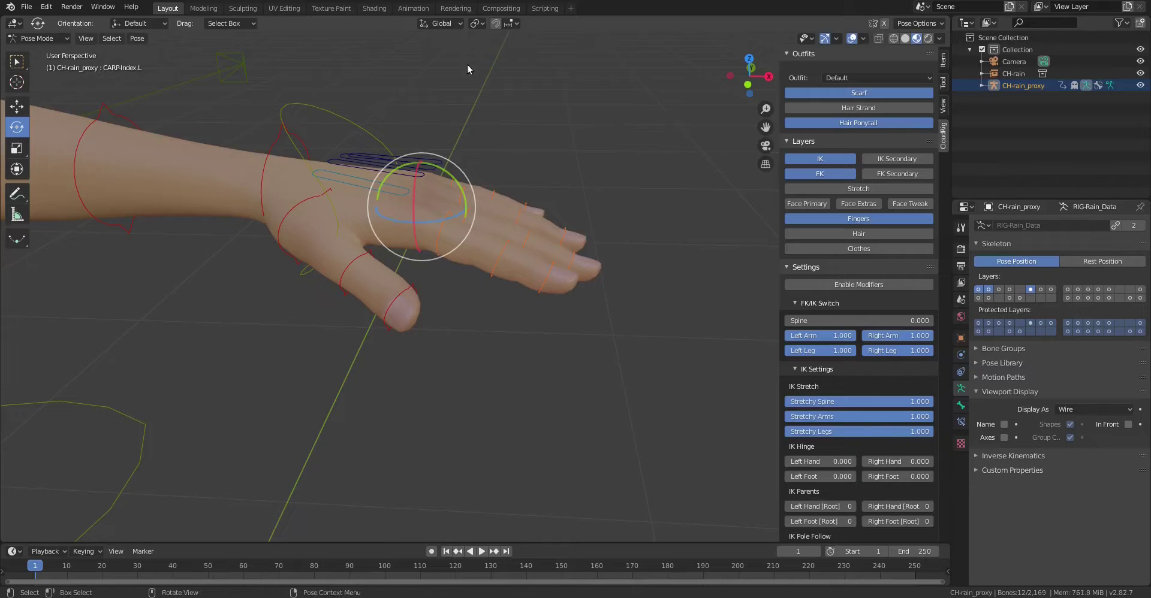
Set the transform pivot point to Individual Origins and rotate the selected left-hand finger controls to curl them into a fist.
{"action": "left_click", "coordinate": [478, 23]}
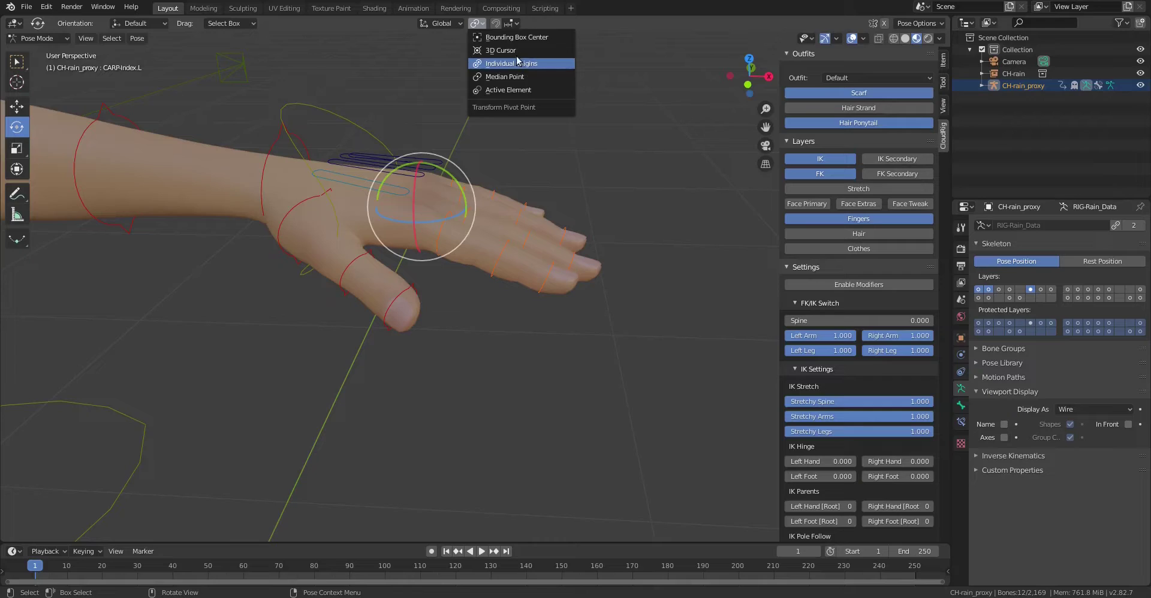
{"action": "left_click", "coordinate": [517, 60]}
{"action": "left_click", "coordinate": [477, 24]}
{"action": "left_click", "coordinate": [521, 68]}
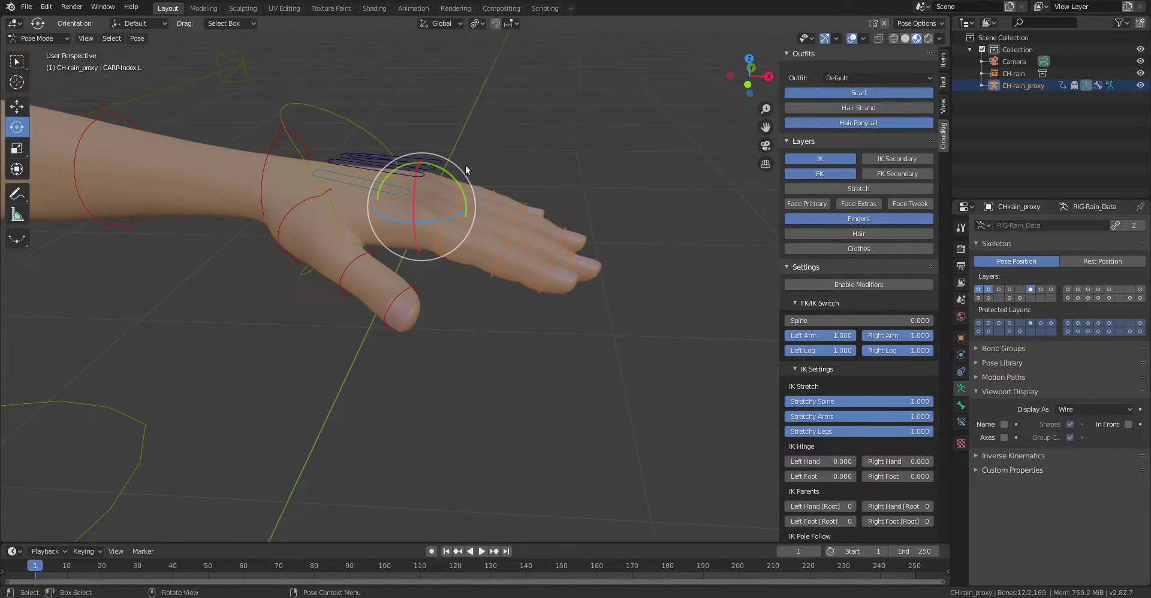
{"action": "left_click_drag", "start_coordinate": [454, 183], "coordinate": [448, 240]}
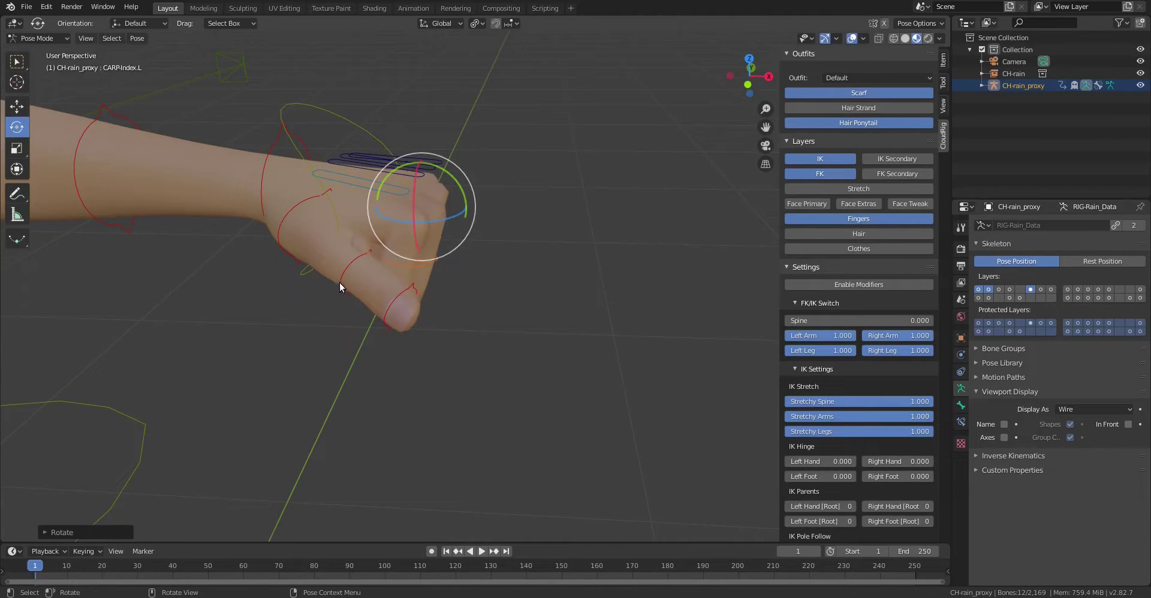
Set the transform orientation to Local and rotate the left thumb's middle control, FK-Thumb2.L, inward.
{"action": "left_click", "coordinate": [352, 287]}
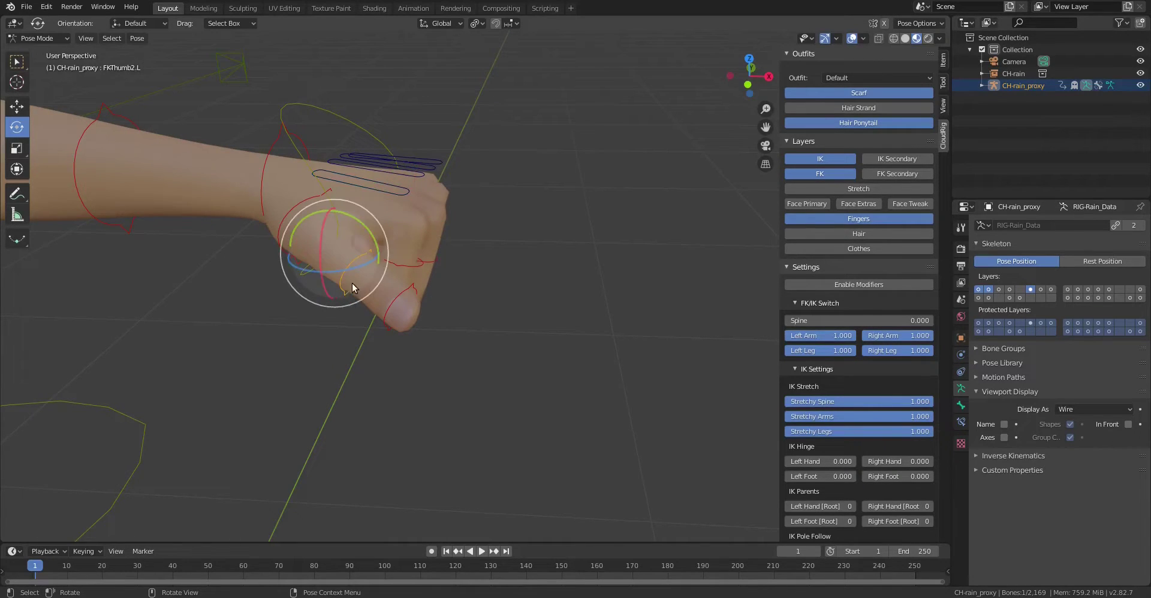
{"action": "left_click", "coordinate": [453, 23]}
{"action": "left_click", "coordinate": [438, 84]}
{"action": "left_click_drag", "start_coordinate": [345, 273], "coordinate": [390, 289]}
Rotate the left thumb's tip control FK-Thumb3.L and base control FK-Thumb1.L to fold the thumb over the fist.
{"action": "left_click", "coordinate": [415, 296]}
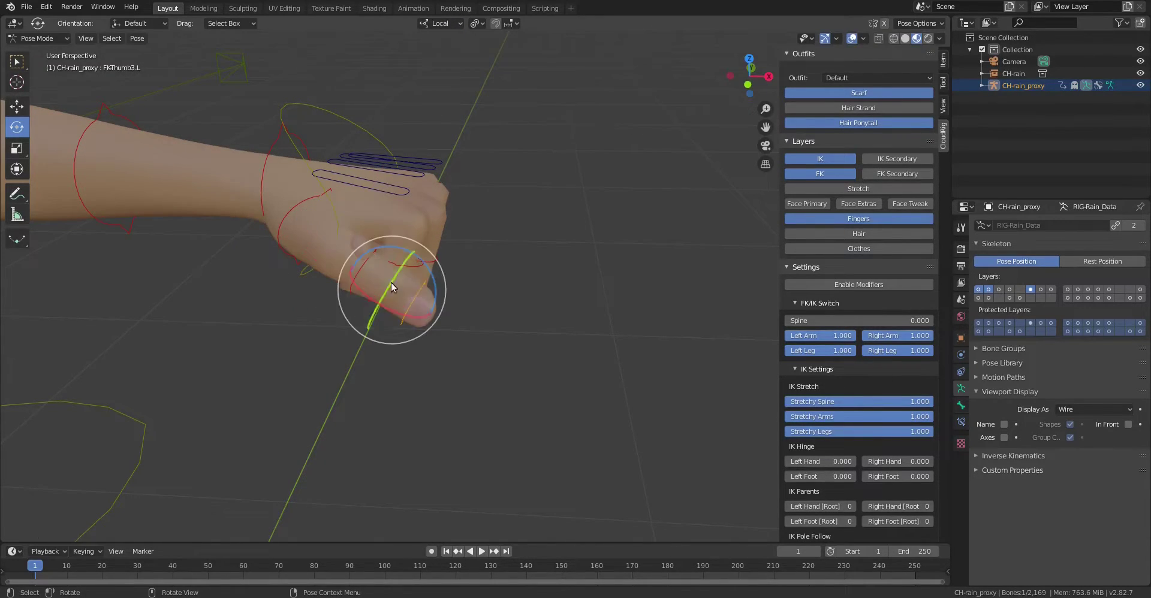
{"action": "middle_click_drag", "start_coordinate": [391, 282], "coordinate": [343, 297]}
{"action": "middle_click_drag", "start_coordinate": [172, 404], "coordinate": [217, 350], "text": "shift"}
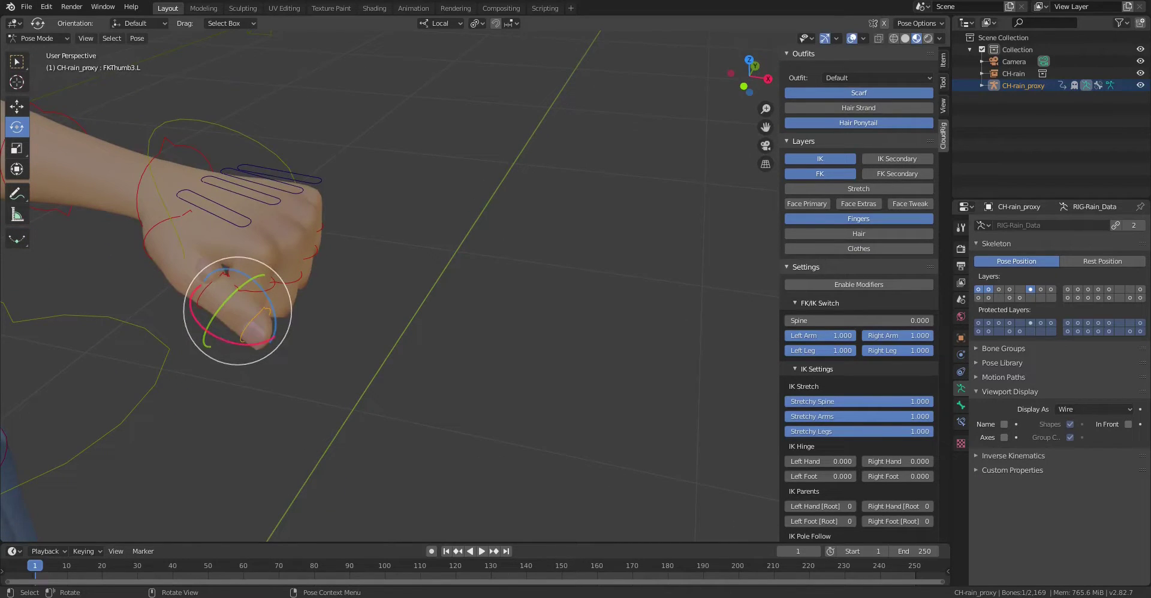
{"action": "left_click_drag", "start_coordinate": [264, 337], "coordinate": [254, 340]}
{"action": "left_click", "coordinate": [354, 238]}
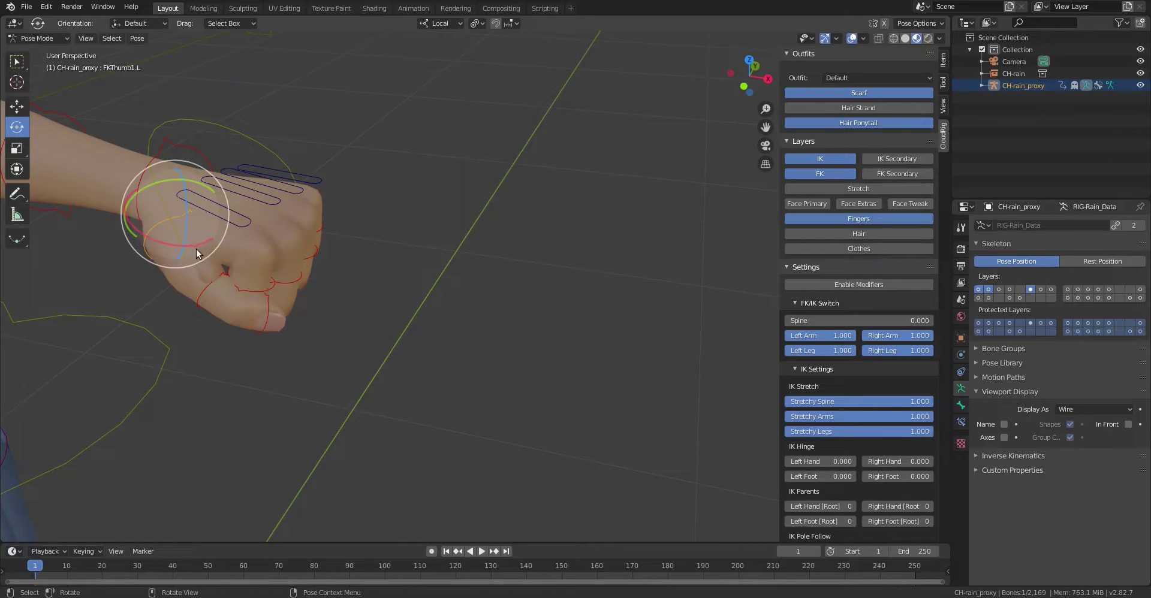
{"action": "mouse_move", "coordinate": [197, 253]}
{"action": "left_mouse_down"}
{"action": "mouse_move", "coordinate": [180, 249]}
{"action": "mouse_move", "coordinate": [211, 241]}
{"action": "left_mouse_up"}
{"action": "left_click", "coordinate": [245, 231]}
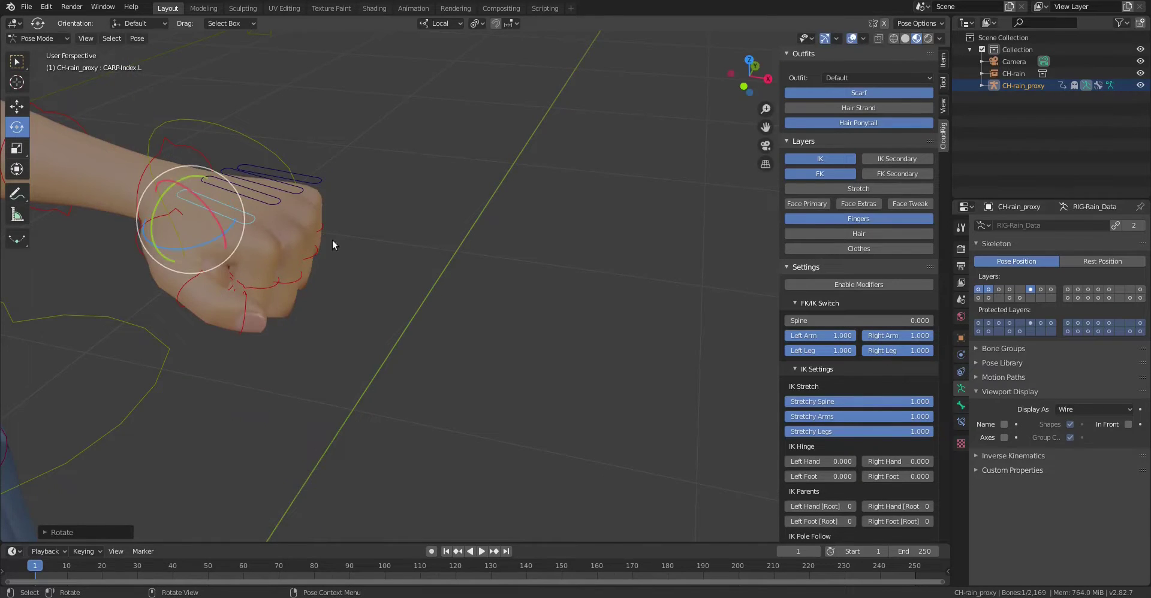
Clear the rotation of all the rig's visible controls and hide the Fingers layer.
{"action": "scroll", "coordinate": [304, 269], "scroll_direction": "down", "scroll_amount": 6}
{"action": "key", "text": "a"}
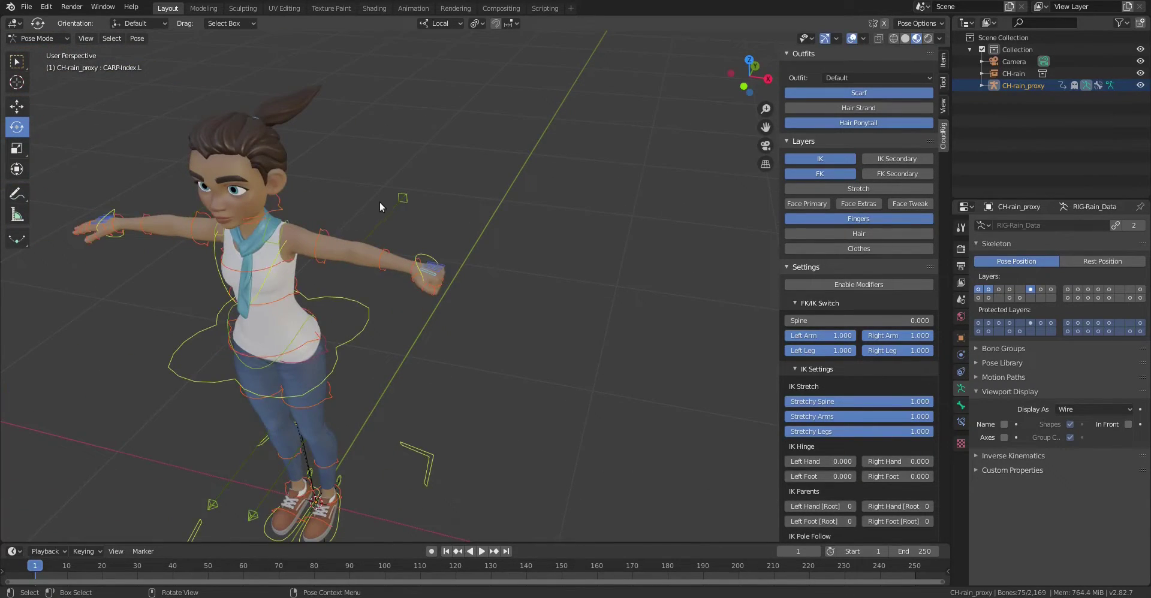
{"action": "key", "text": "alt+r"}
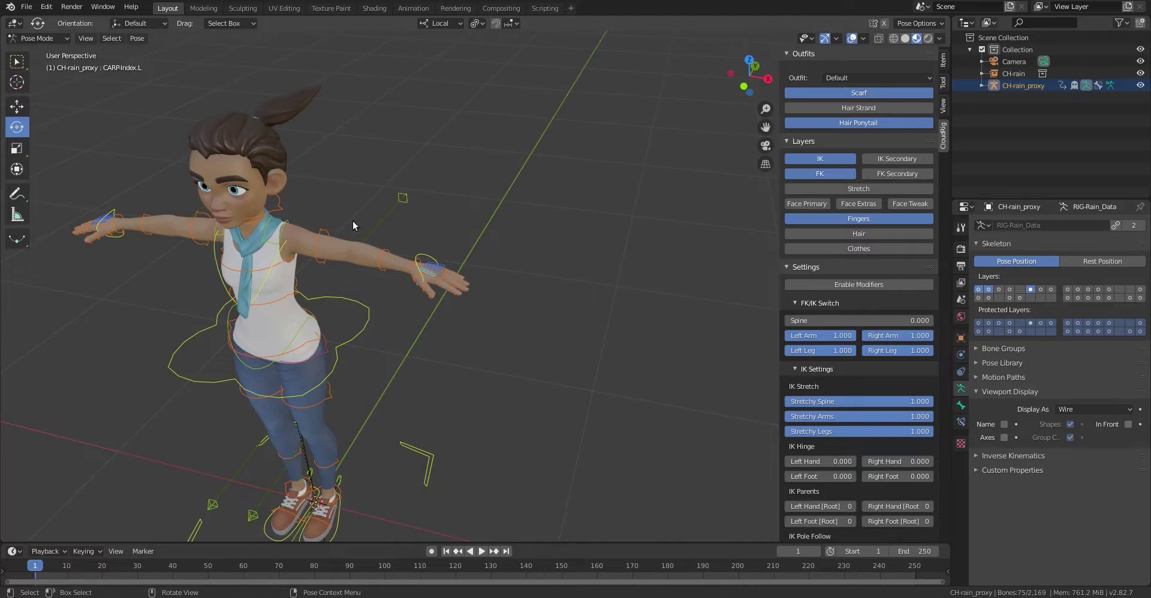
{"action": "middle_click_drag", "start_coordinate": [353, 222], "coordinate": [390, 159]}
{"action": "middle_click_drag", "start_coordinate": [322, 219], "coordinate": [506, 192], "text": "shift"}
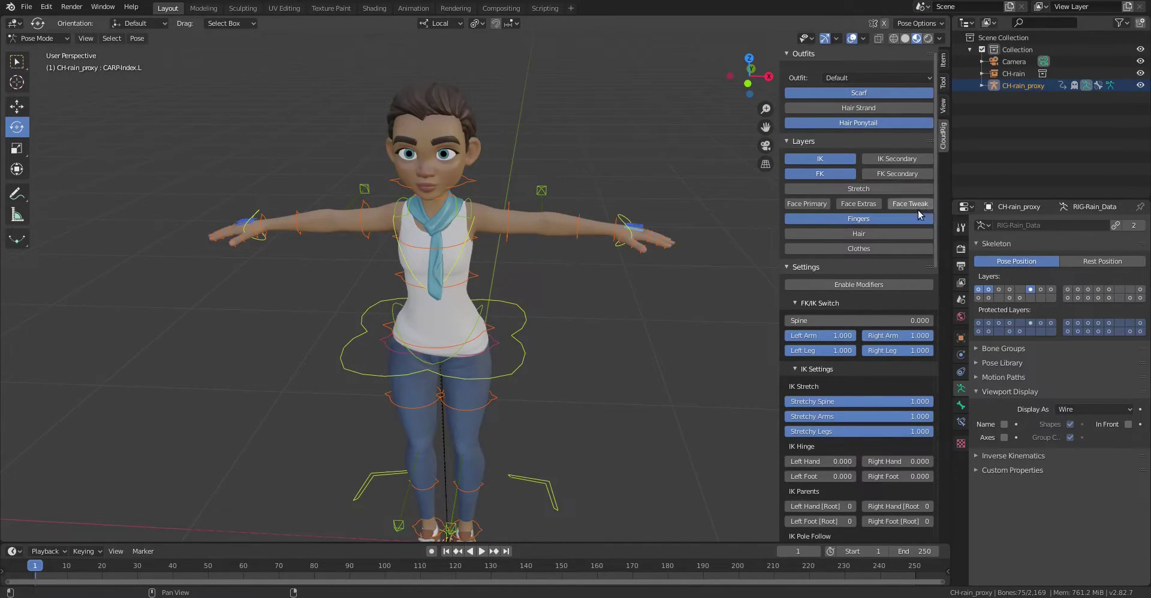
{"action": "left_click", "coordinate": [858, 218]}
Try moving the MSTR-Chest_Parent control on the character's torso, then cancel the move.
{"action": "scroll", "coordinate": [433, 229], "scroll_direction": "up", "scroll_amount": 2}
{"action": "scroll", "coordinate": [456, 210], "scroll_direction": "up", "scroll_amount": 2}
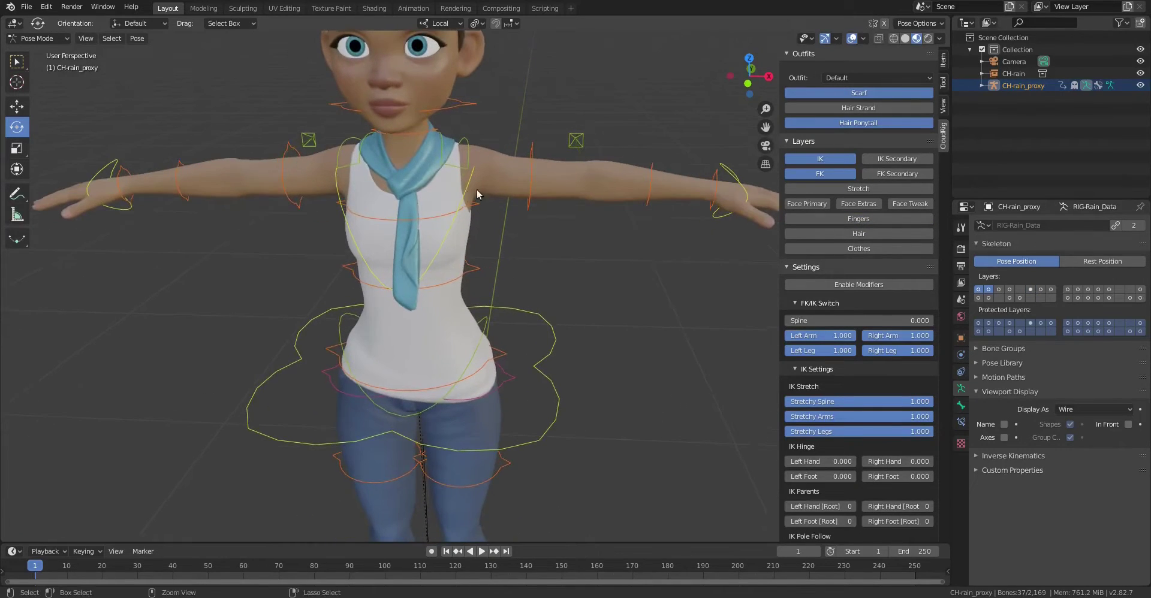
{"action": "left_click", "coordinate": [465, 196]}
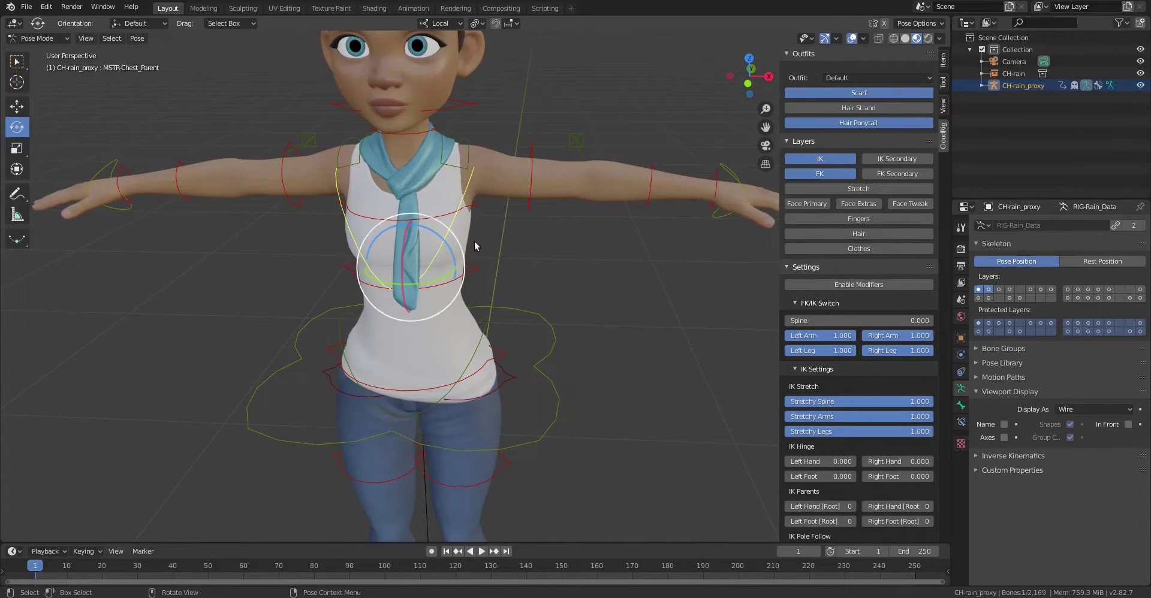
{"action": "key", "text": "g"}
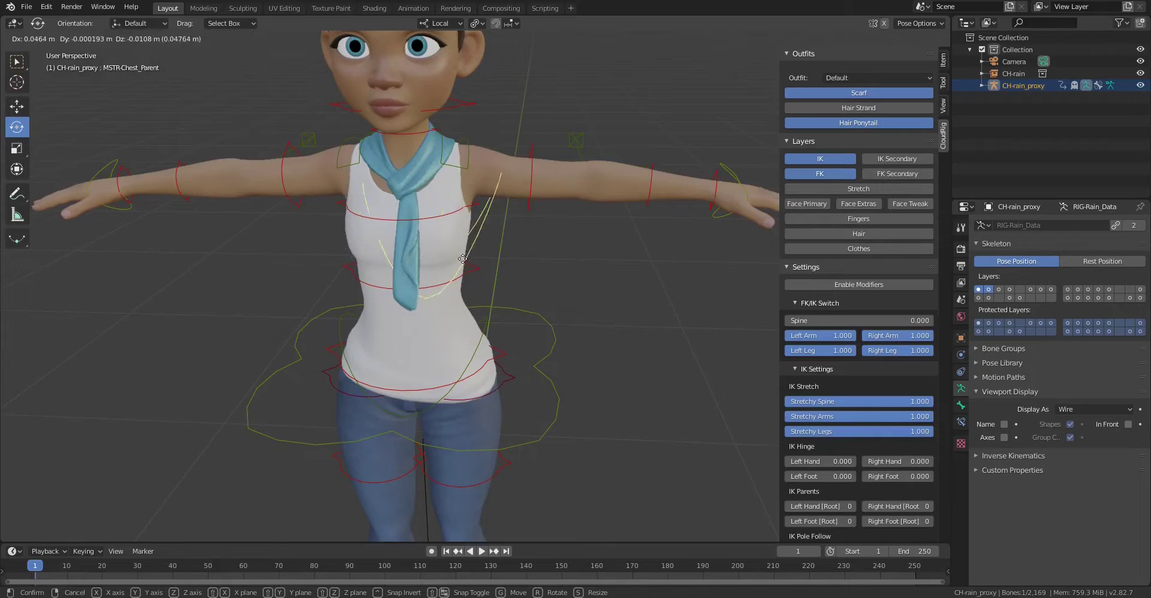
{"action": "right_click", "coordinate": [444, 239]}
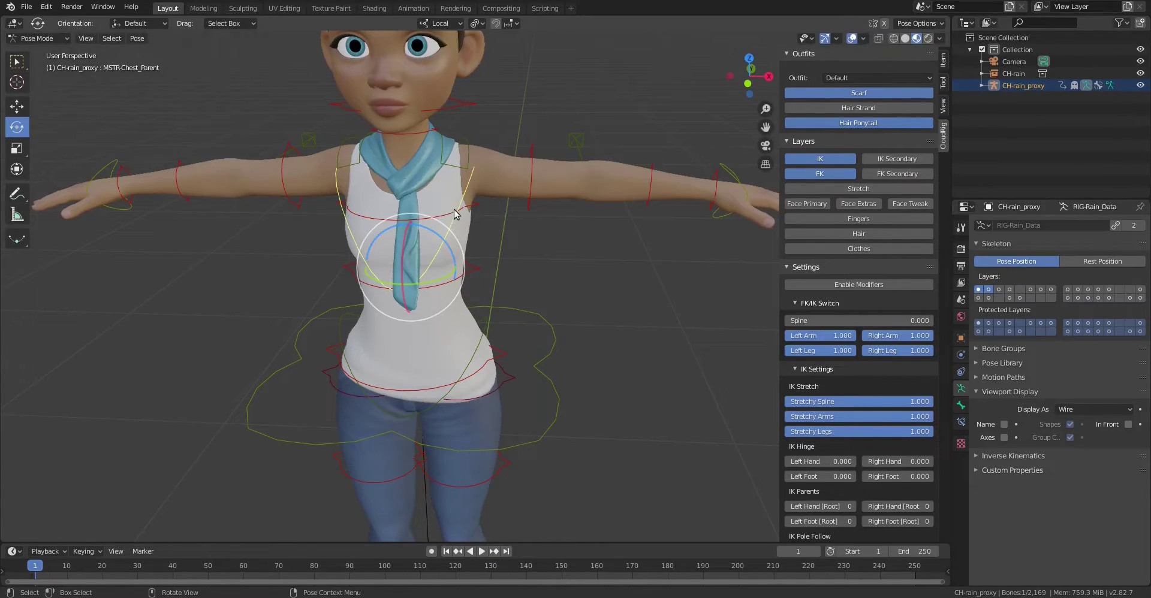
Try rotating the FK-Chest, FK-RibCage and FK-Spine controls one after another, without keeping the rotations.
{"action": "left_click", "coordinate": [478, 205]}
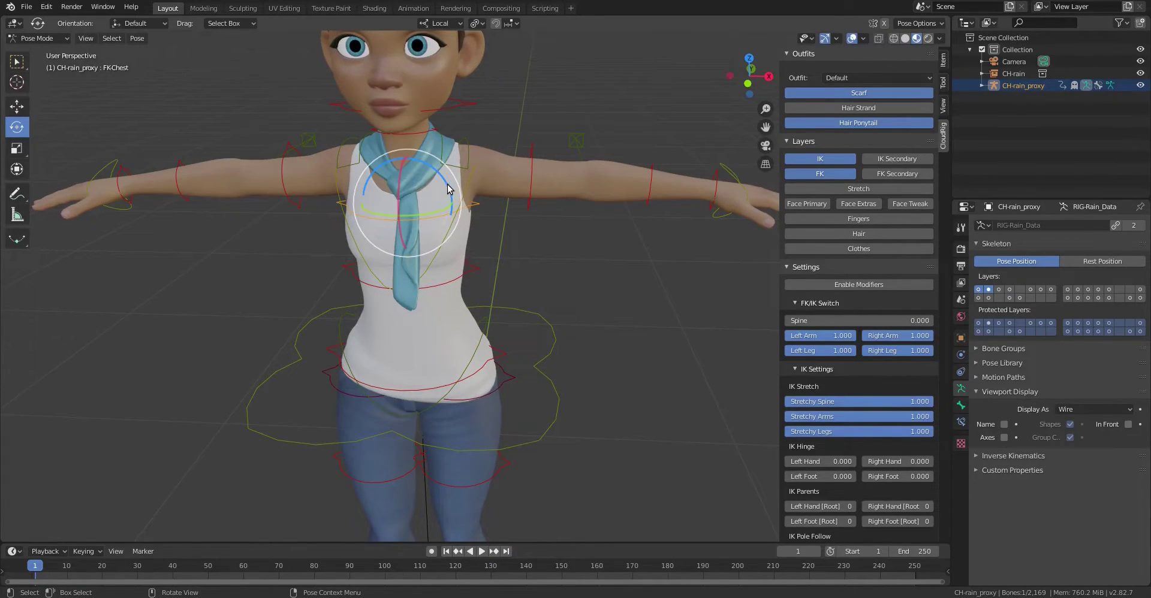
{"action": "mouse_move", "coordinate": [448, 189]}
{"action": "left_mouse_down"}
{"action": "mouse_move", "coordinate": [462, 214]}
{"action": "mouse_move", "coordinate": [455, 188]}
{"action": "mouse_move", "coordinate": [431, 181]}
{"action": "left_mouse_up"}
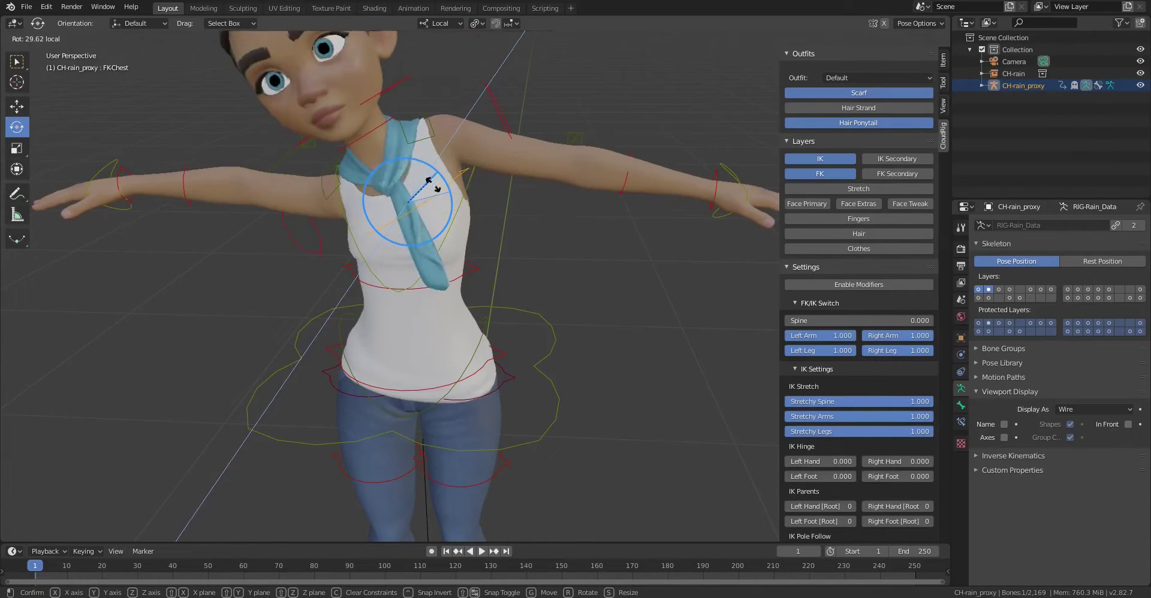
{"action": "right_click", "coordinate": [431, 181]}
{"action": "left_click", "coordinate": [470, 264]}
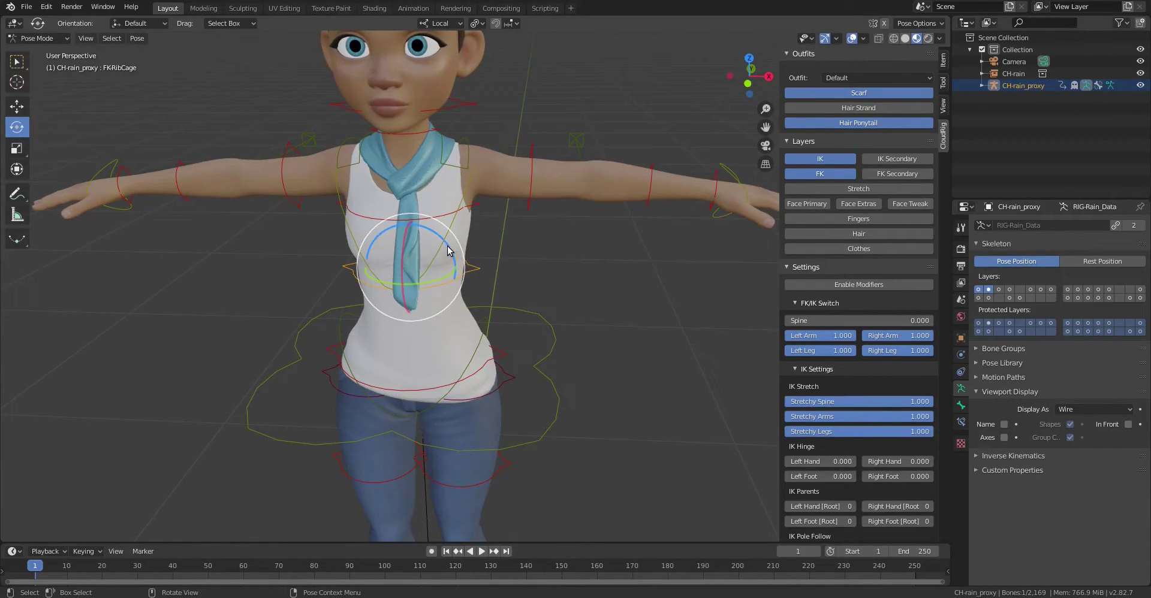
{"action": "mouse_move", "coordinate": [448, 251]}
{"action": "left_mouse_down"}
{"action": "mouse_move", "coordinate": [480, 326]}
{"action": "mouse_move", "coordinate": [458, 329]}
{"action": "mouse_move", "coordinate": [432, 318]}
{"action": "mouse_move", "coordinate": [462, 249]}
{"action": "left_mouse_up"}
{"action": "key", "text": "ctrl+z"}
{"action": "left_click", "coordinate": [478, 328]}
{"action": "right_click", "coordinate": [474, 254]}
Reselect MSTR-Chest_Parent and test moving it with the Spine FK/IK switch still at 0.000, then cancel.
{"action": "left_click", "coordinate": [446, 235]}
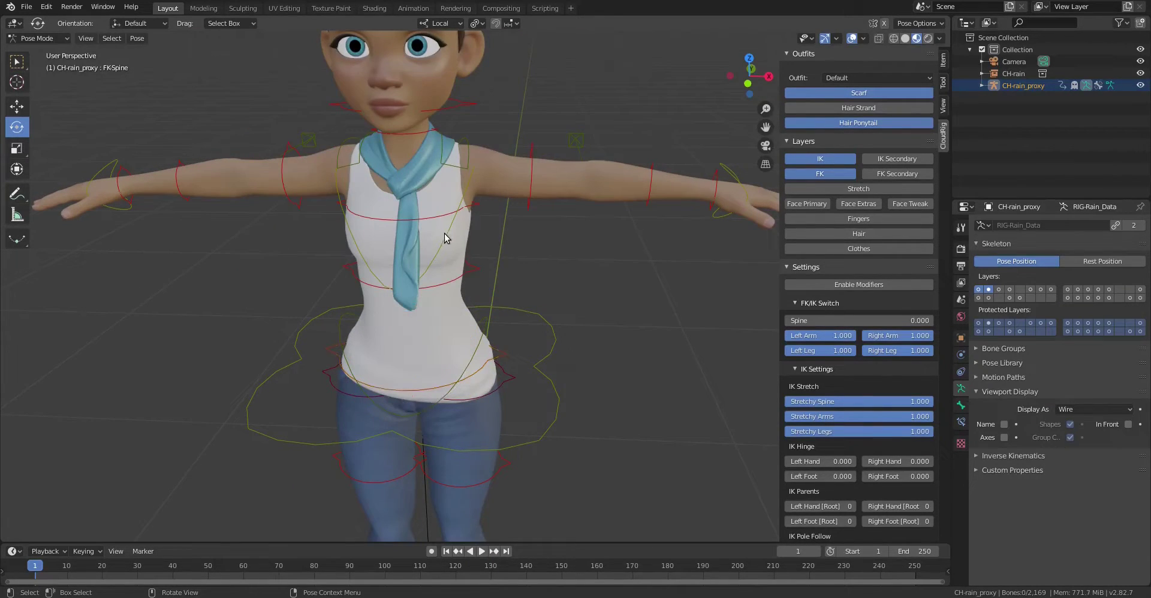
{"action": "left_click", "coordinate": [444, 236]}
{"action": "key", "text": "g"}
{"action": "right_click", "coordinate": [512, 237]}
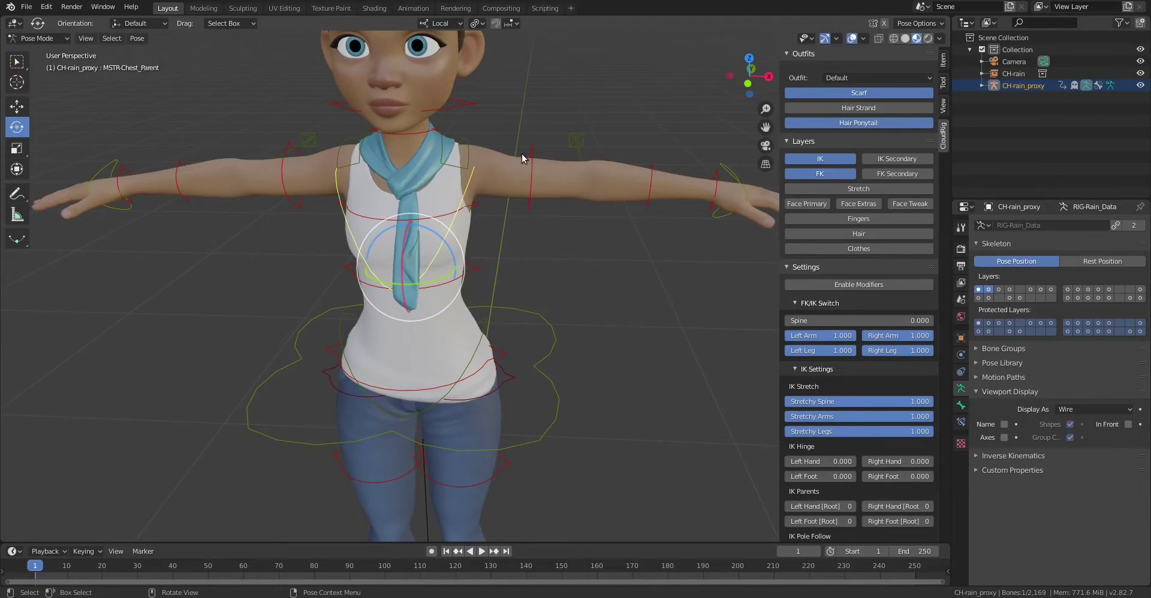
Set the Spine FK/IK switch to 1.000 and test moving the chest control, cancelling the move.
{"action": "left_click", "coordinate": [813, 305]}
{"action": "left_click", "coordinate": [815, 305]}
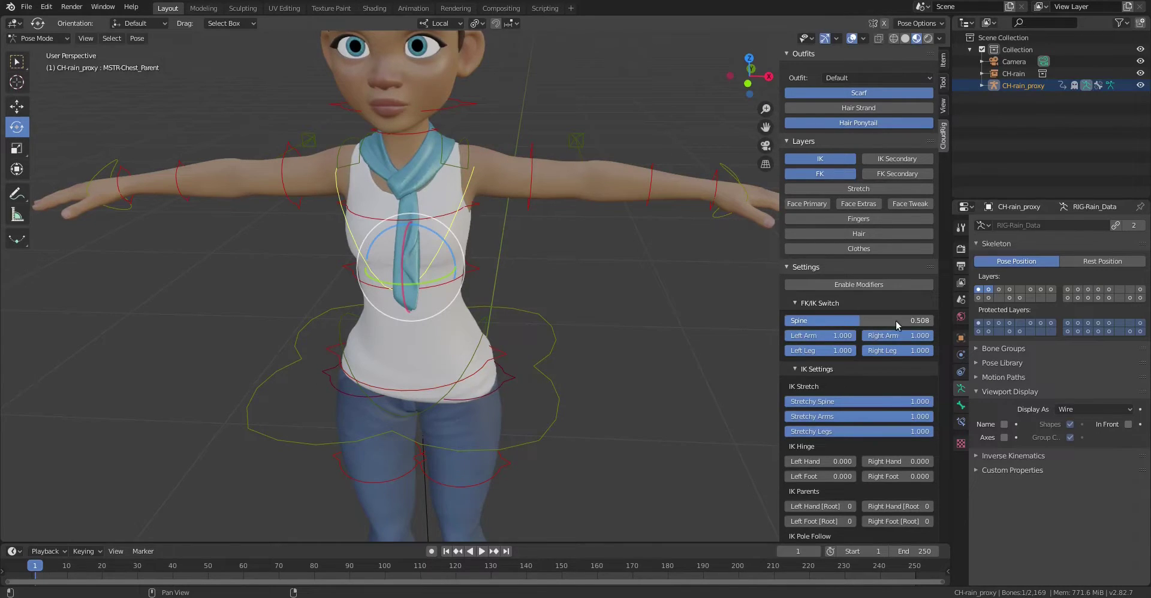
{"action": "key", "text": "g"}
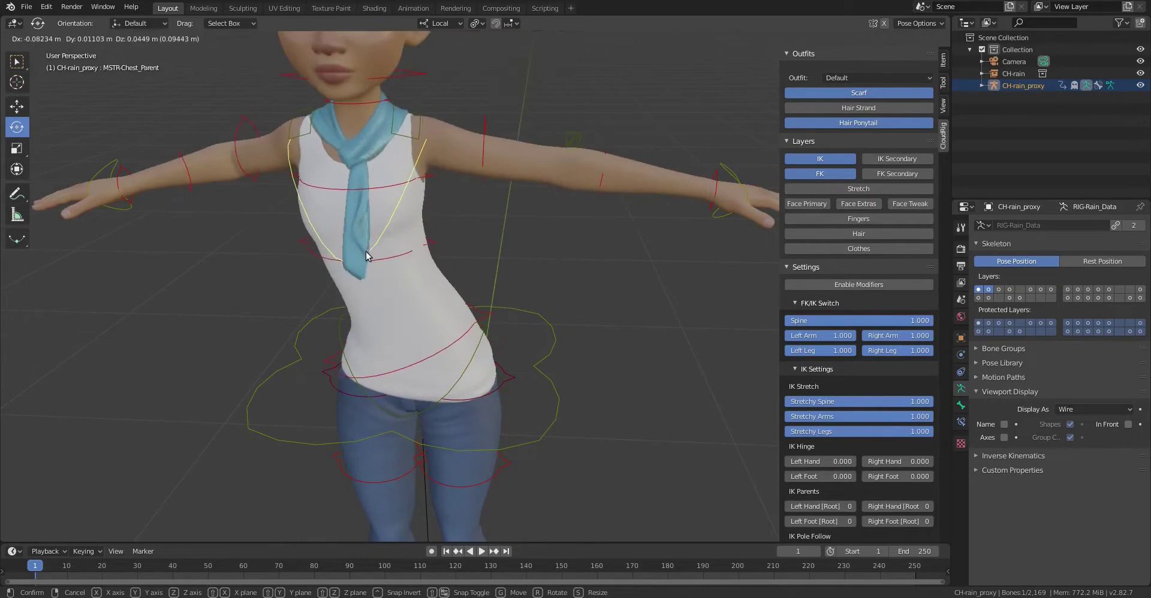
{"action": "right_click", "coordinate": [455, 229]}
From a side view, move MSTR-Chest_Parent forward and rotate it to tilt the upper body.
{"action": "middle_click_drag", "start_coordinate": [455, 229], "coordinate": [409, 219]}
{"action": "key", "text": "g"}
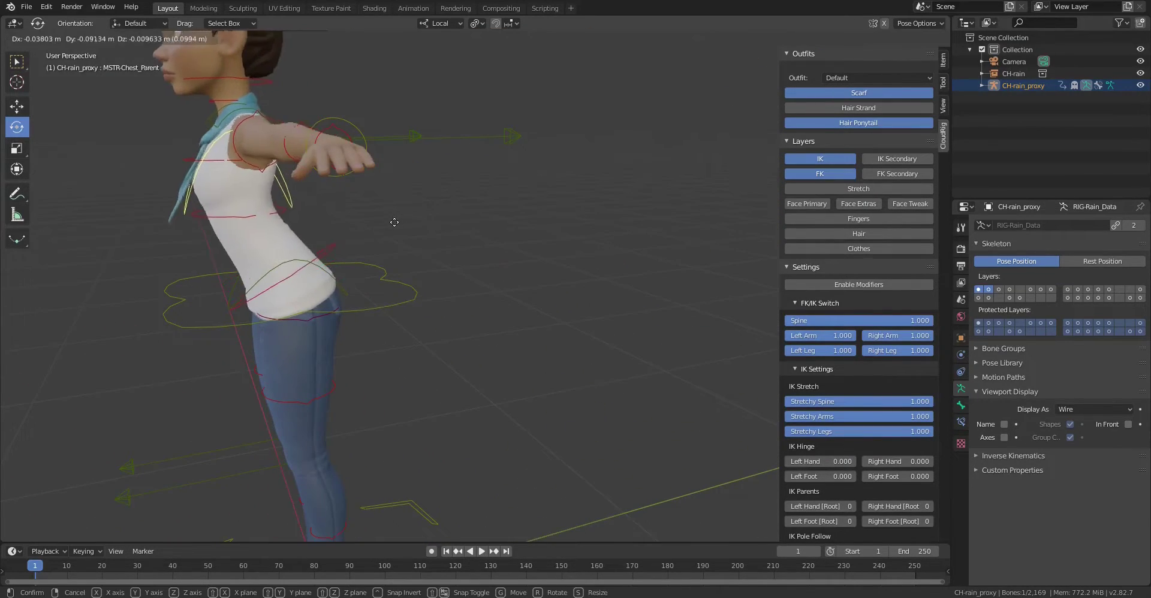
{"action": "left_click", "coordinate": [403, 215]}
{"action": "key", "text": "r"}
{"action": "left_click", "coordinate": [369, 166]}
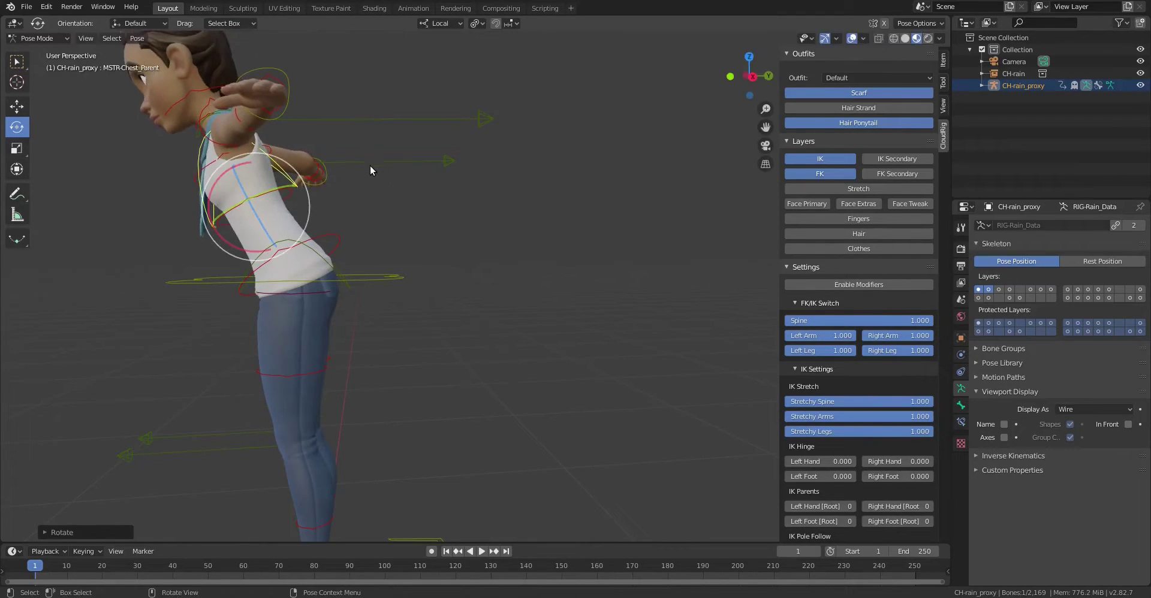
{"action": "key", "text": "r"}
{"action": "left_click", "coordinate": [391, 264]}
{"action": "middle_click_drag", "start_coordinate": [391, 265], "coordinate": [509, 255]}
{"action": "middle_click_drag", "start_coordinate": [437, 256], "coordinate": [519, 301]}
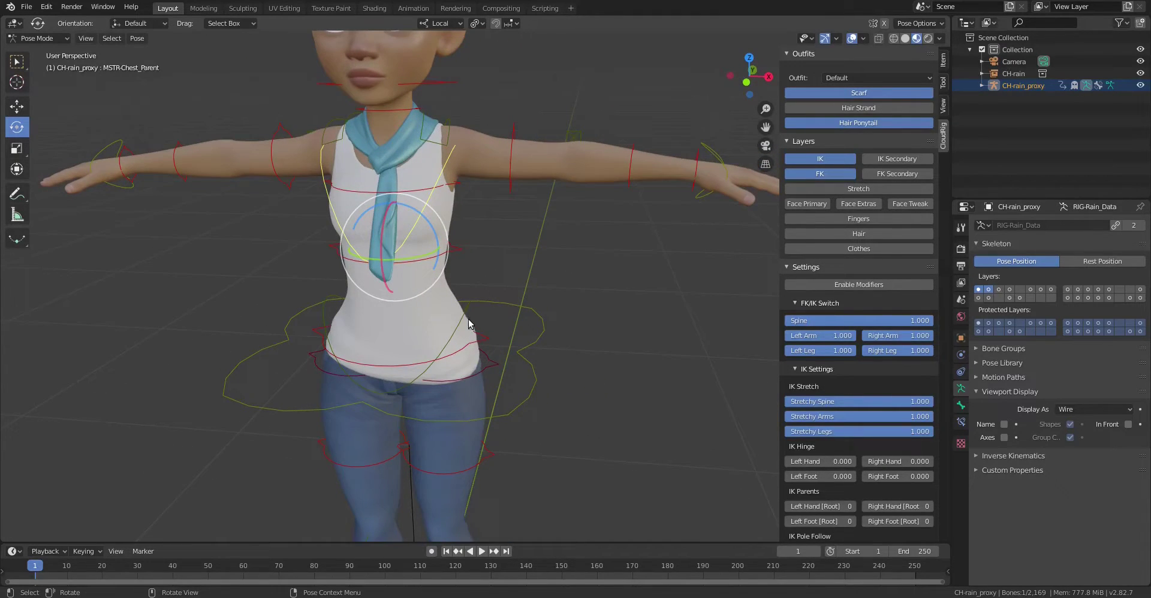
Select the MSTR-Hips control around the waist and rotate it.
{"action": "left_click", "coordinate": [423, 311]}
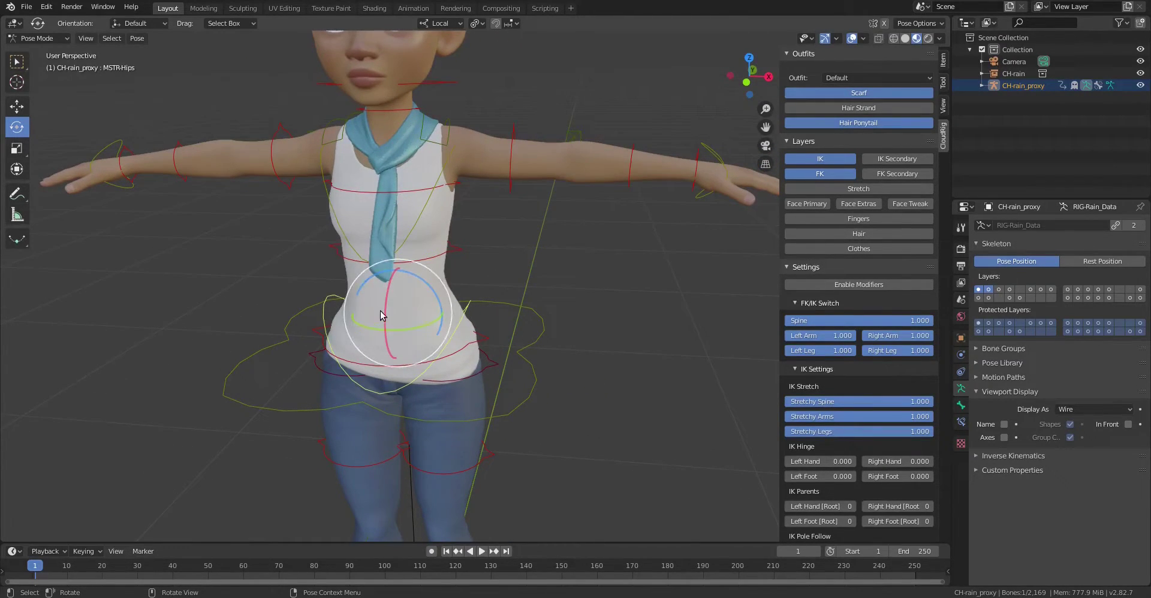
{"action": "left_click_drag", "start_coordinate": [387, 313], "coordinate": [418, 293]}
{"action": "middle_click_drag", "start_coordinate": [420, 291], "coordinate": [502, 313]}
Try moving the MSTR-Pelvis_Parent control twice to shift the whole body, cancelling each move.
{"action": "left_click", "coordinate": [525, 322]}
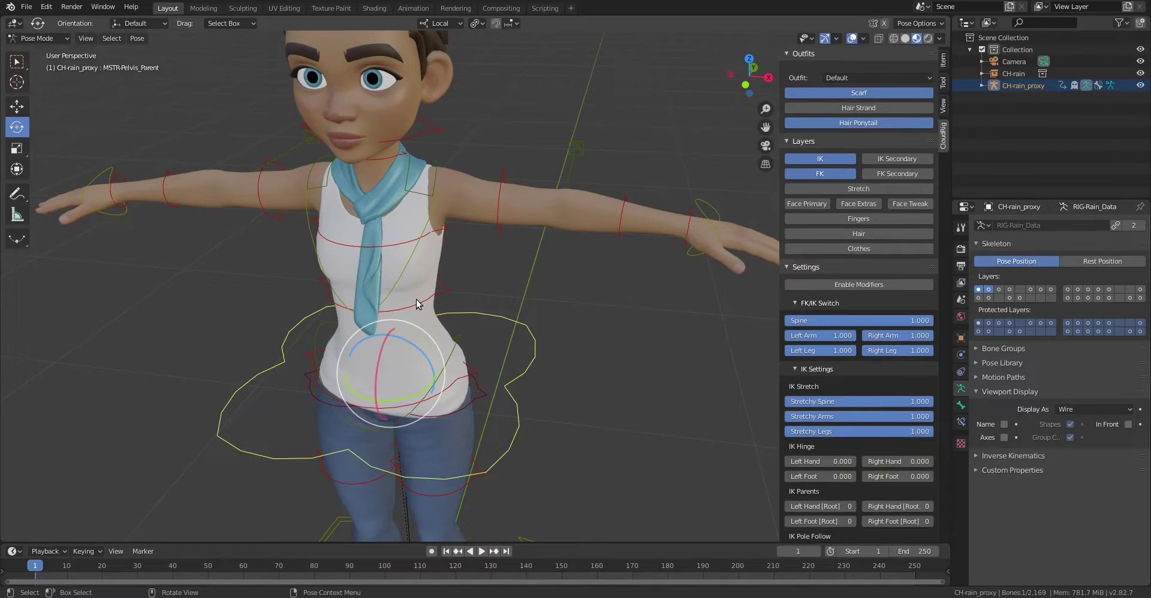
{"action": "key", "text": "g"}
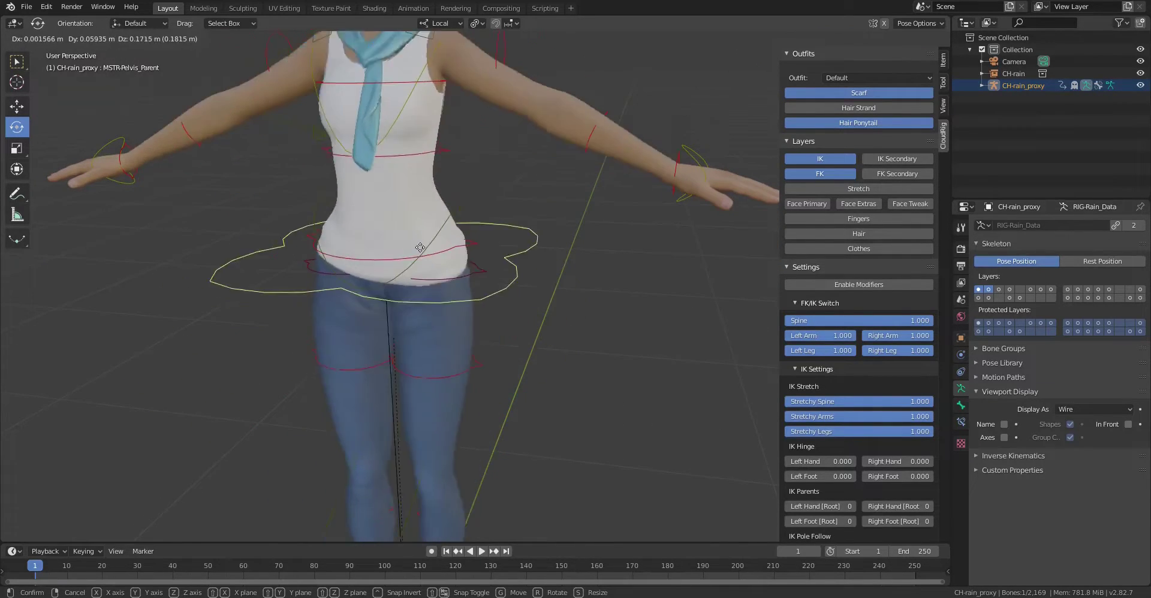
{"action": "right_click", "coordinate": [420, 248]}
{"action": "scroll", "coordinate": [439, 249], "scroll_direction": "down", "scroll_amount": 4}
{"action": "key", "text": "g"}
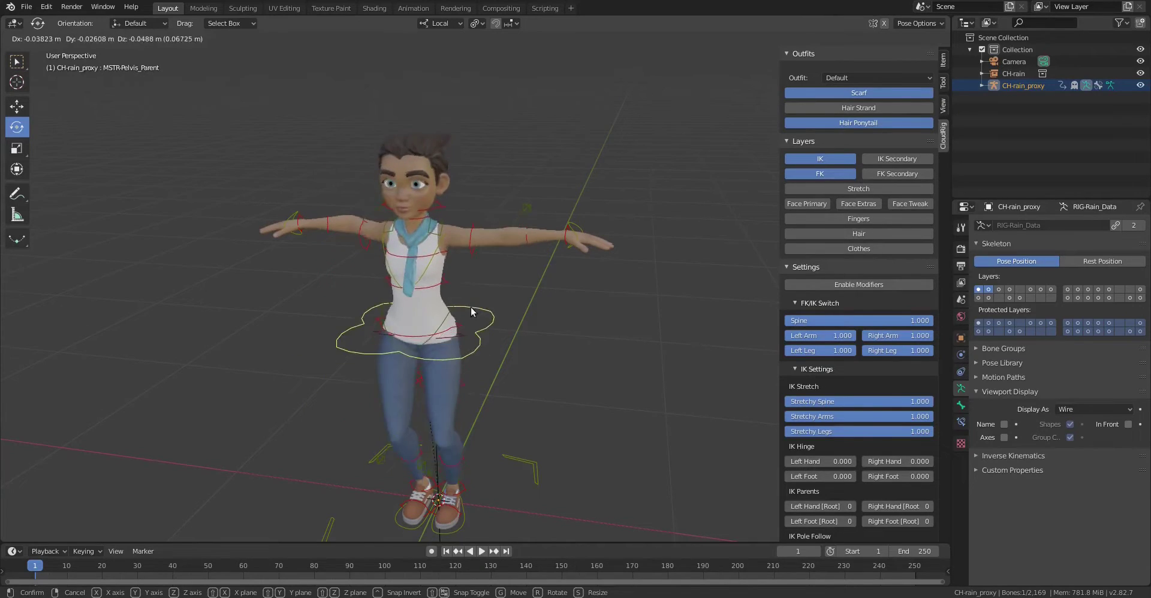
{"action": "right_click", "coordinate": [445, 313]}
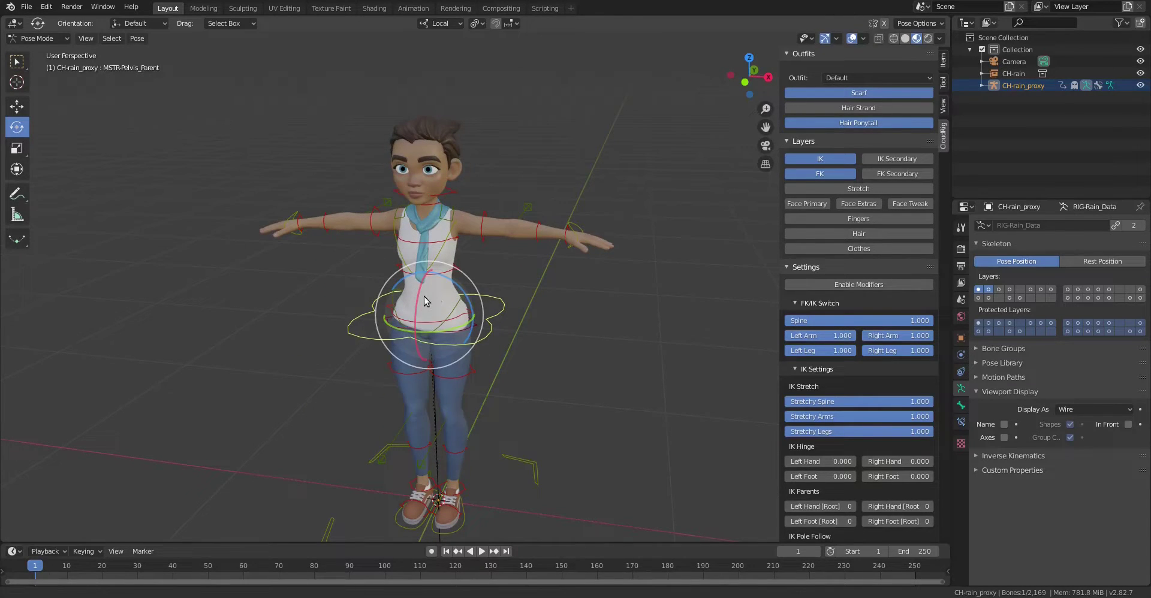
Try moving the MSTR-Pelvis_Parent control once more at close range, cancelling the move.
{"action": "scroll", "coordinate": [451, 254], "scroll_direction": "up", "scroll_amount": 3}
{"action": "middle_click_drag", "start_coordinate": [410, 322], "coordinate": [423, 290]}
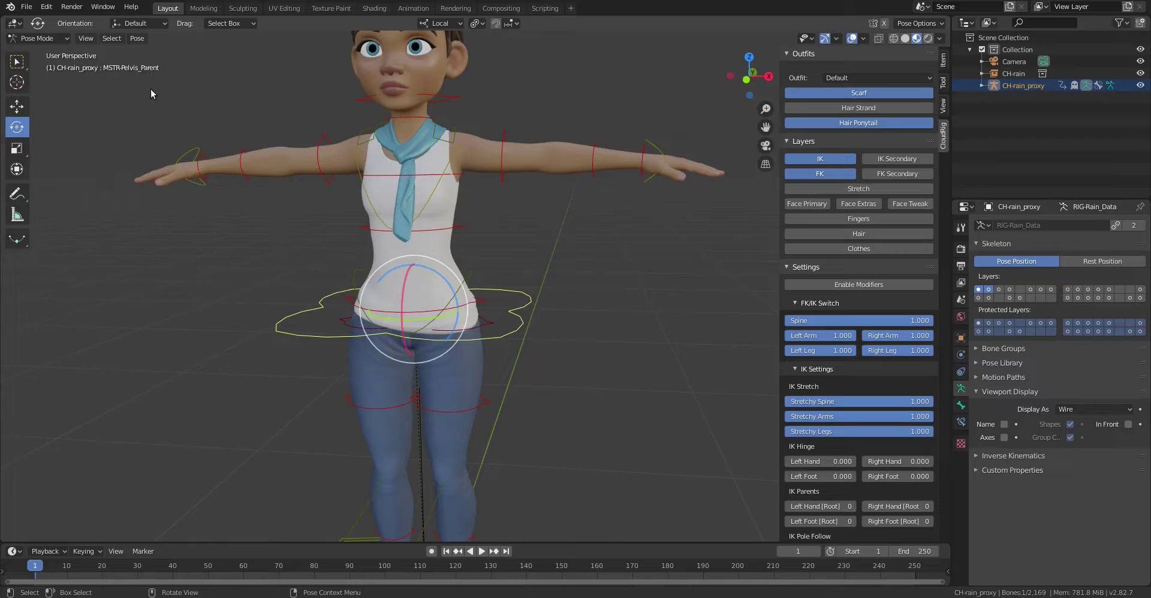
{"action": "key", "text": "g"}
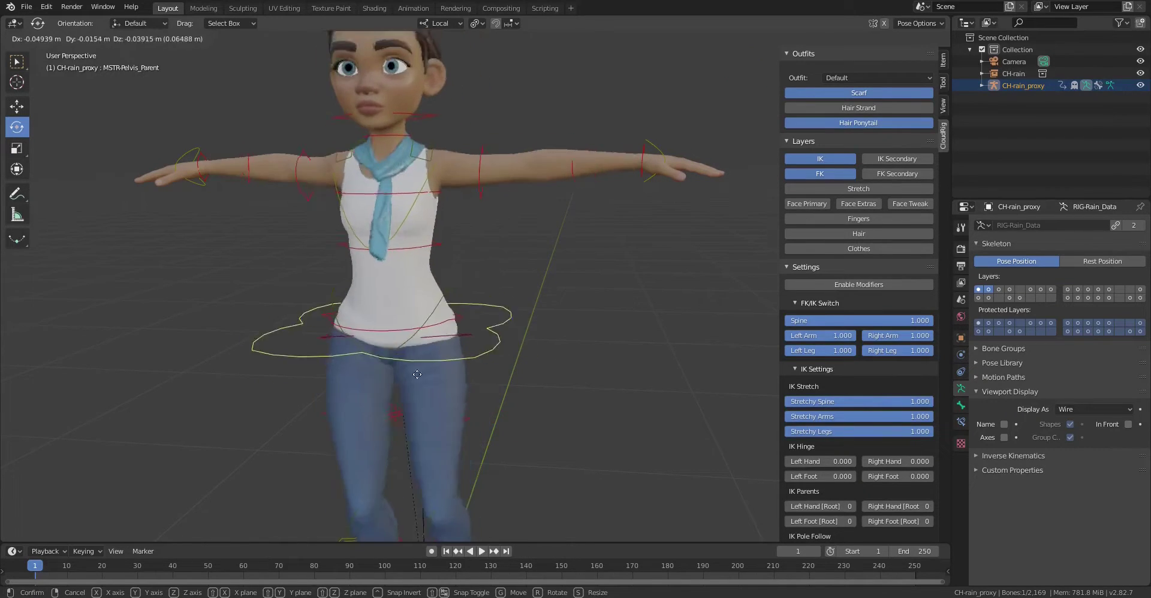
{"action": "right_click", "coordinate": [427, 336]}
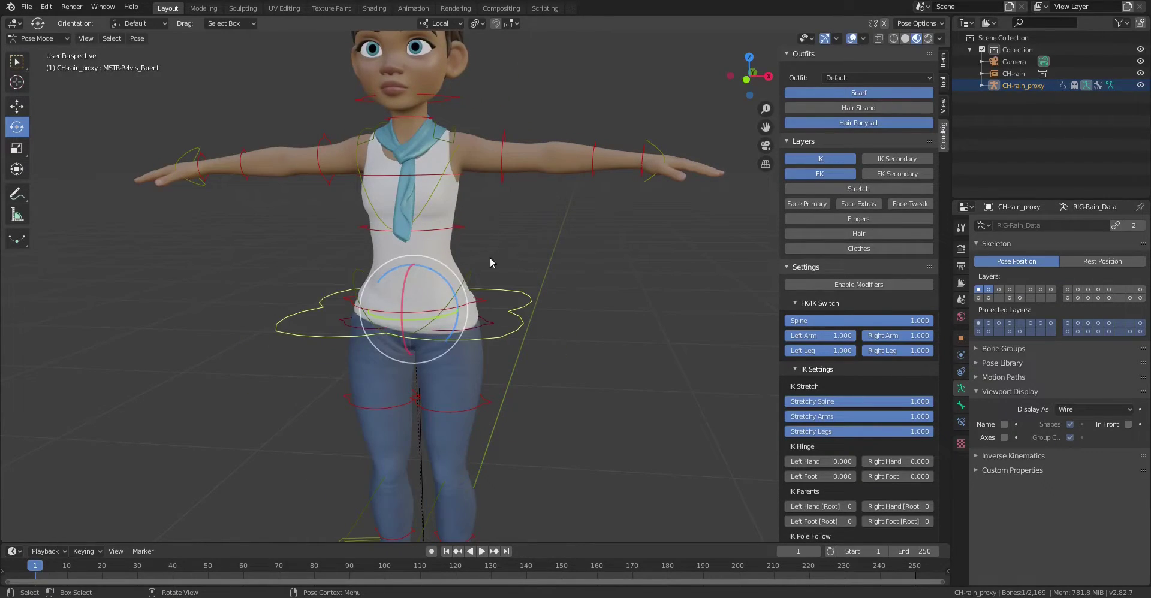
Try moving the left foot control MSTR-Foot_Parent.L, first lifting the foot and then pulling it downward, cancelling both moves.
{"action": "middle_click_drag", "start_coordinate": [465, 367], "coordinate": [395, 316]}
{"action": "scroll", "coordinate": [434, 295], "scroll_direction": "up", "scroll_amount": 3}
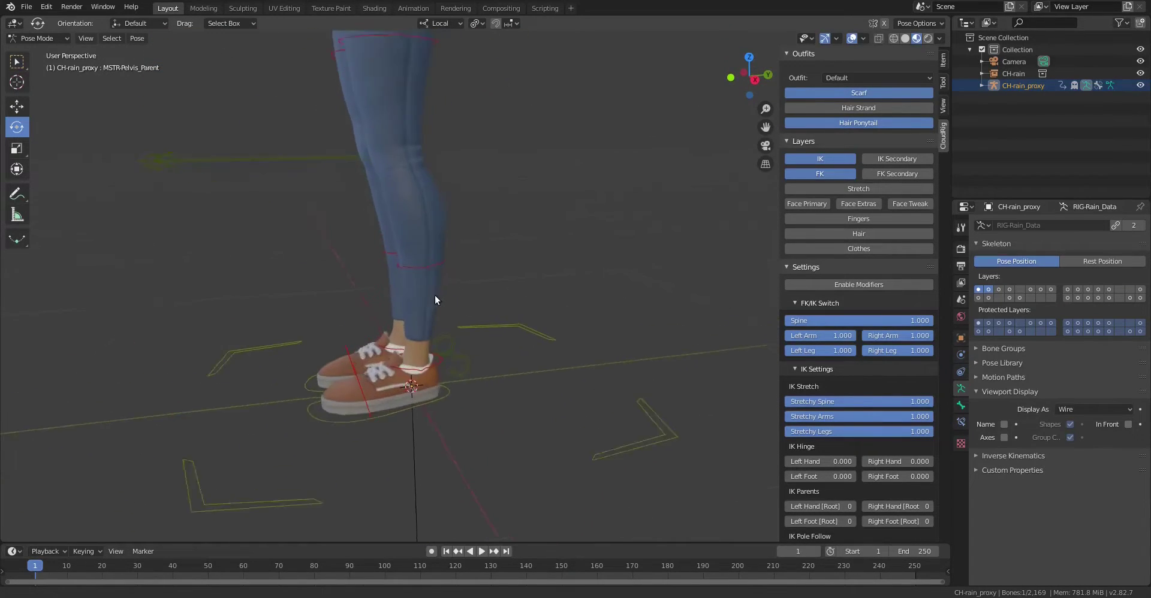
{"action": "key", "text": "g"}
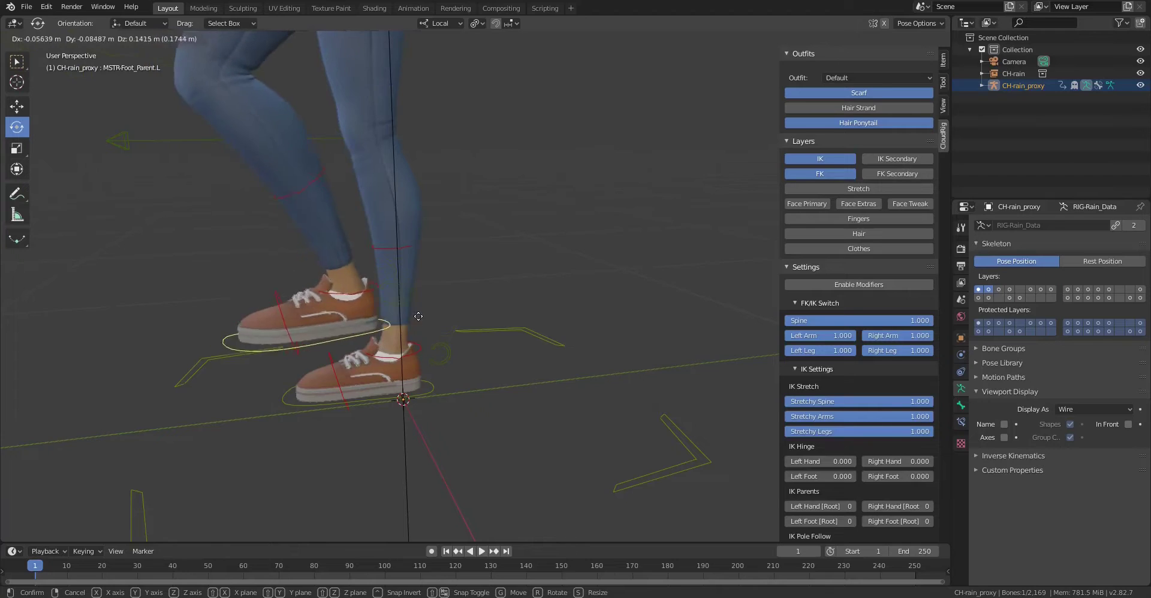
{"action": "right_click", "coordinate": [395, 358]}
{"action": "scroll", "coordinate": [455, 267], "scroll_direction": "down", "scroll_amount": 2}
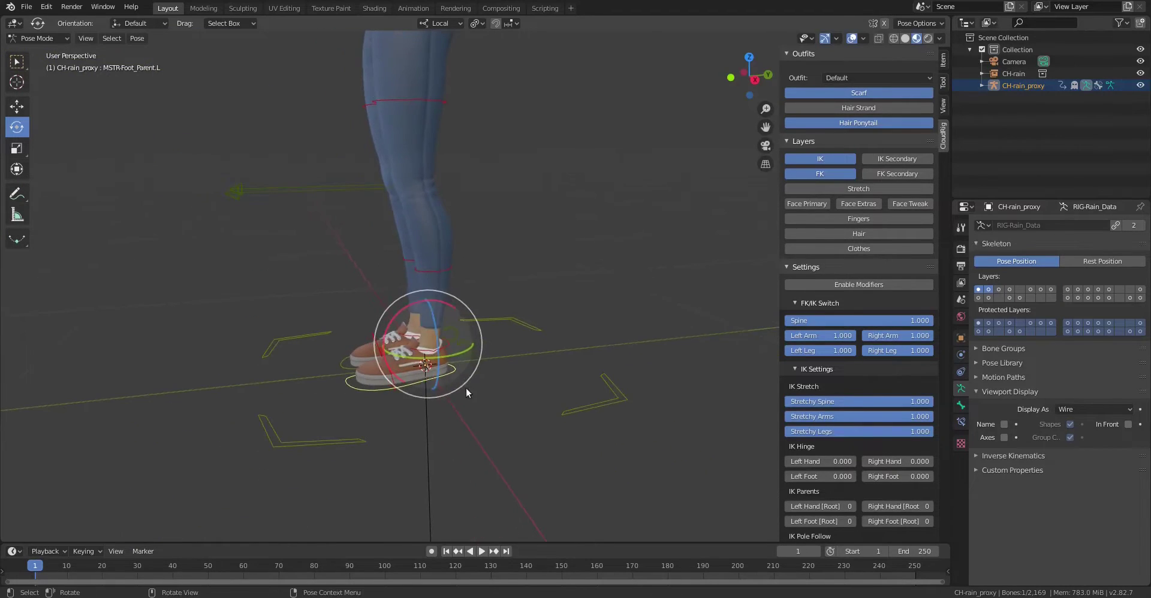
{"action": "key", "text": "g"}
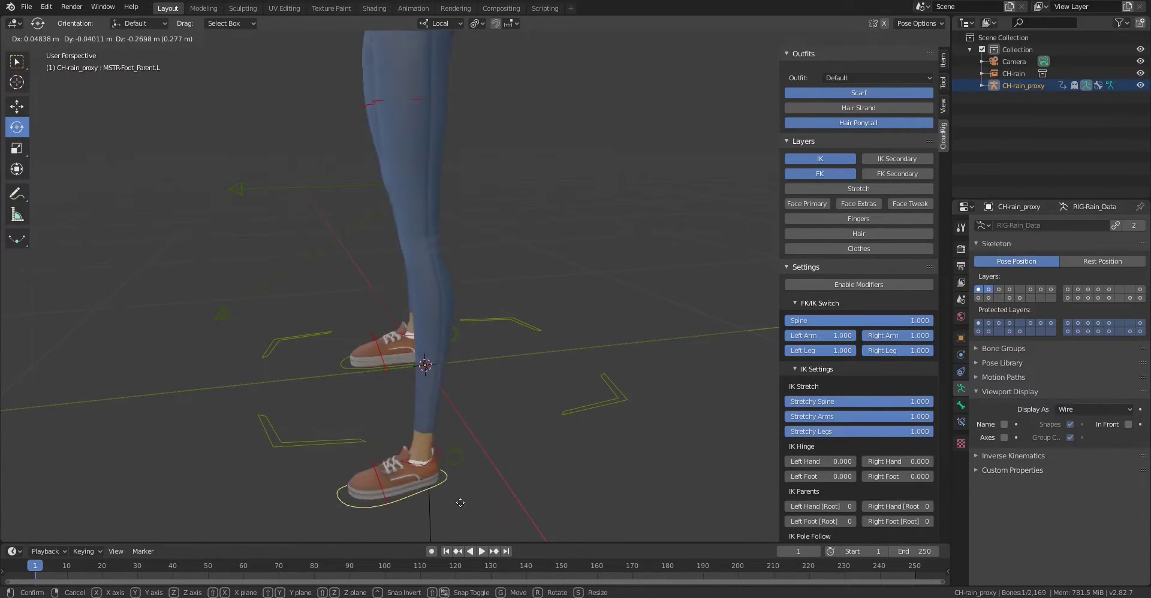
{"action": "right_click", "coordinate": [452, 280]}
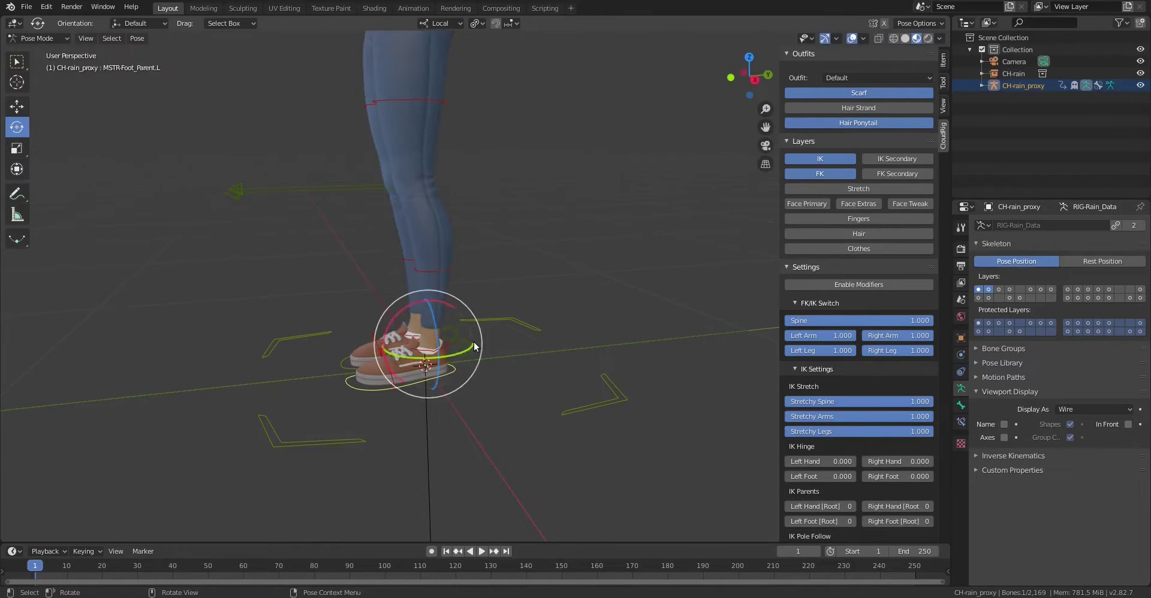
Try rotating the ROLL-Foot_Control.L control behind the left heel and the FK-Toe.L control, cancelling both rotations.
{"action": "scroll", "coordinate": [483, 288], "scroll_direction": "up", "scroll_amount": 3}
{"action": "middle_click_drag", "start_coordinate": [522, 305], "coordinate": [474, 295]}
{"action": "left_click", "coordinate": [460, 395]}
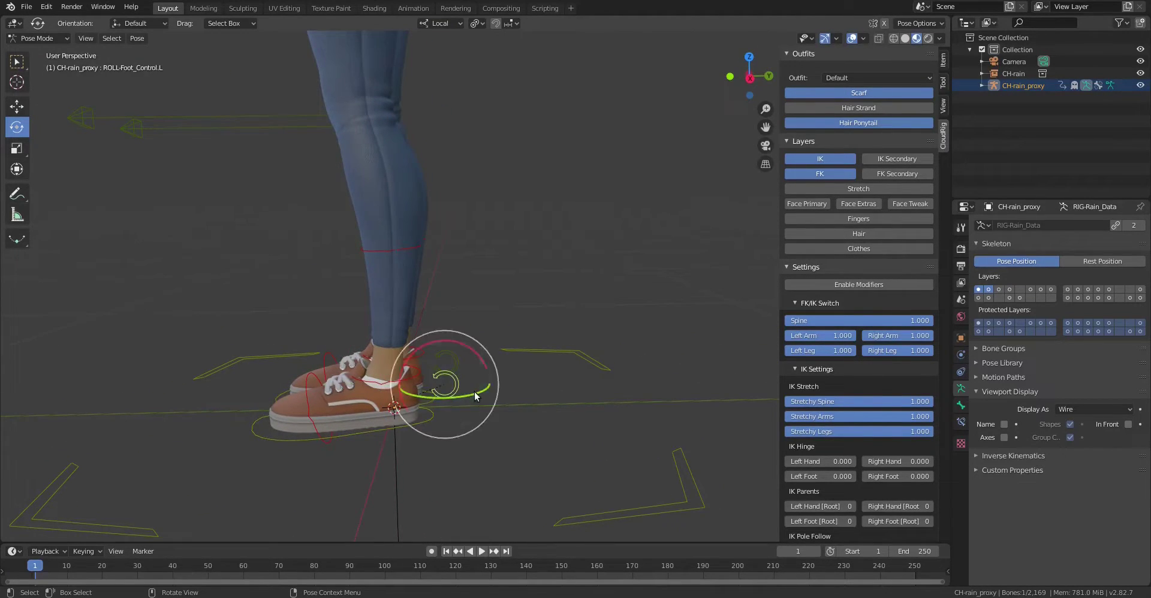
{"action": "key", "text": "r"}
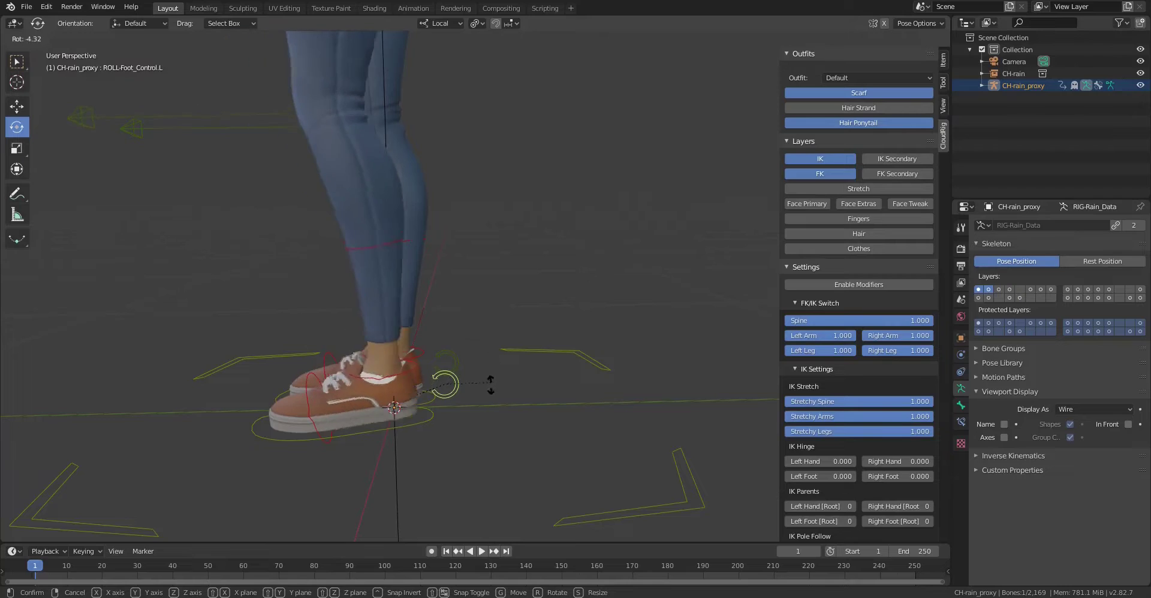
{"action": "right_click", "coordinate": [467, 345]}
{"action": "left_click", "coordinate": [313, 431]}
{"action": "key", "text": "r"}
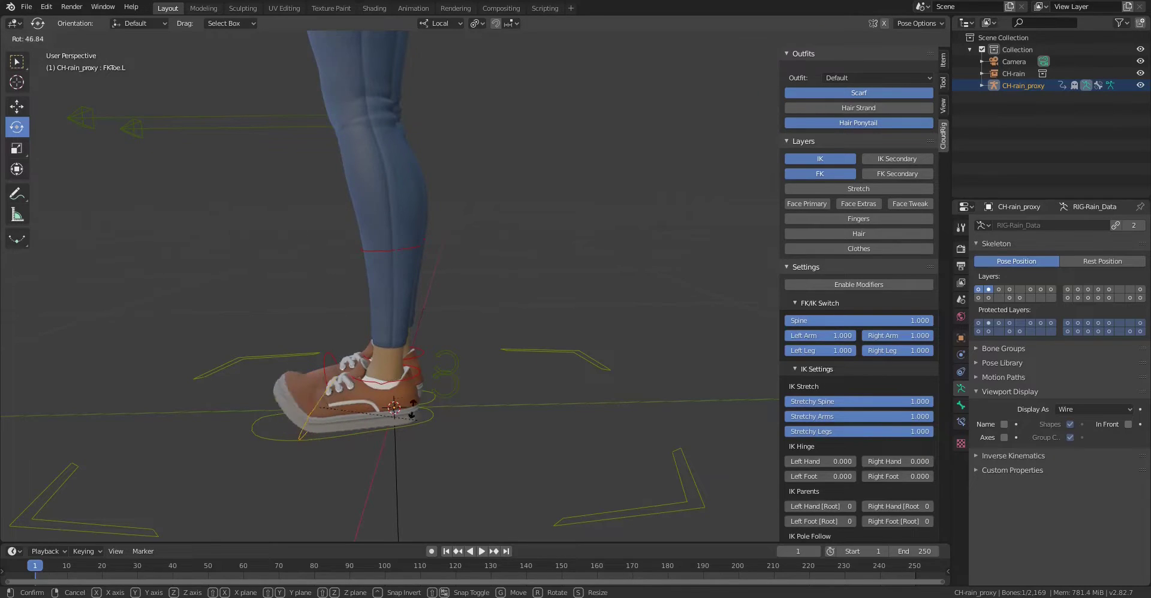
{"action": "right_click", "coordinate": [412, 364]}
Select the ROOT control on the ground around the character and try moving it, cancelling the move.
{"action": "middle_click_drag", "start_coordinate": [445, 296], "coordinate": [469, 300]}
{"action": "middle_click_drag", "start_coordinate": [562, 194], "coordinate": [569, 328], "text": "ctrl"}
{"action": "left_click", "coordinate": [570, 333]}
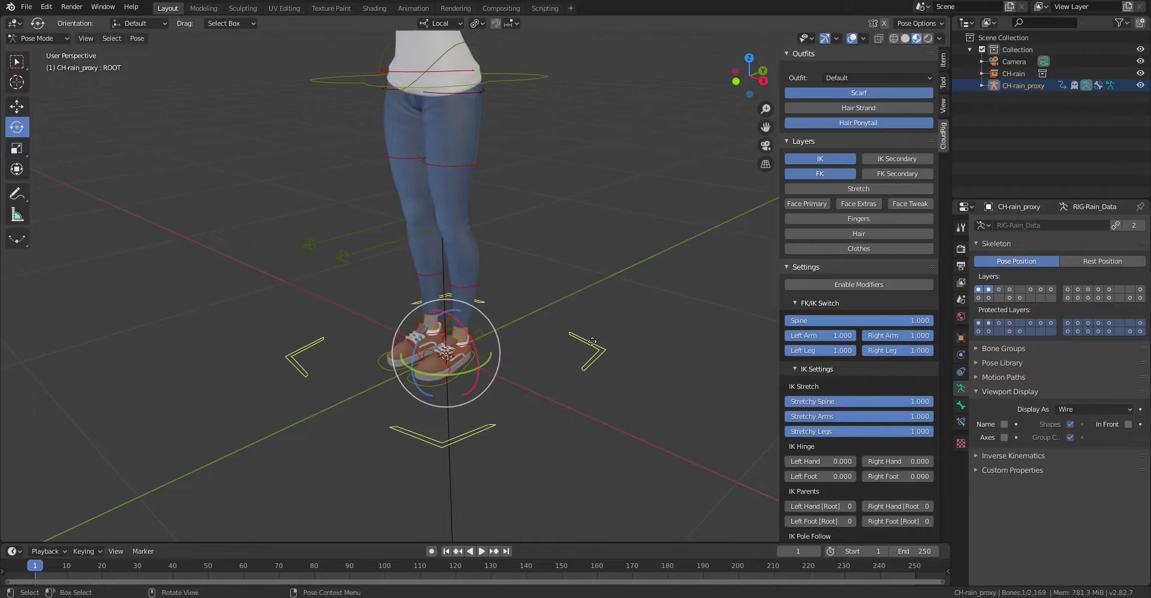
{"action": "key", "text": "g"}
{"action": "right_click", "coordinate": [513, 277]}
{"action": "middle_click_drag", "start_coordinate": [513, 275], "coordinate": [532, 264]}
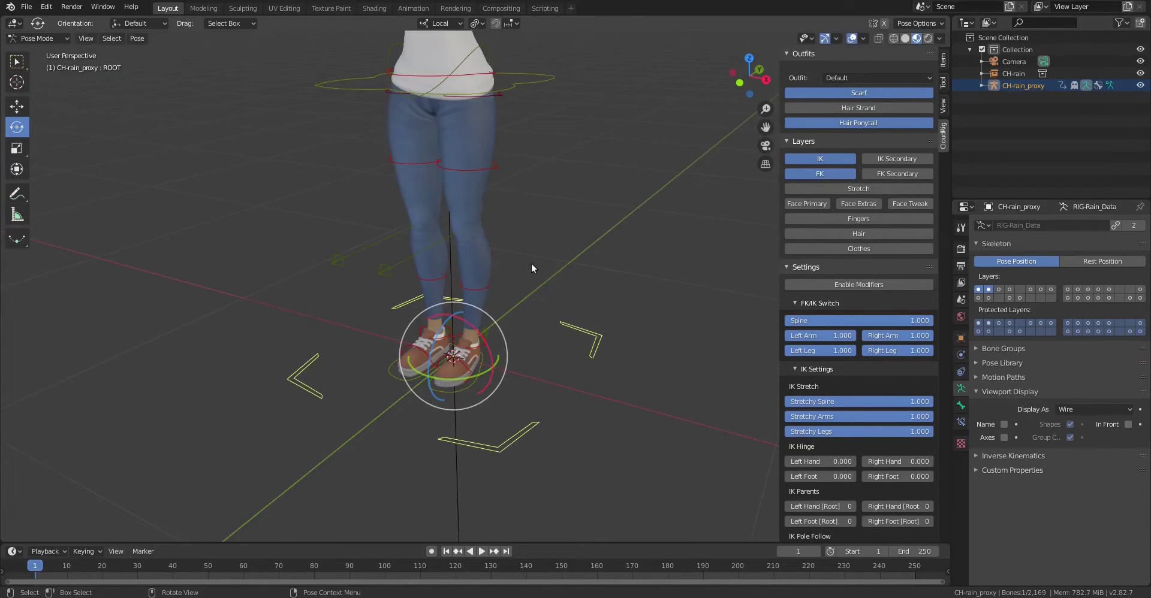
Raise the left foot by moving MSTR-Foot_Parent.L about 0.17 m up and backward.
{"action": "left_click", "coordinate": [384, 270]}
{"action": "left_click", "coordinate": [477, 375]}
{"action": "key", "text": "g"}
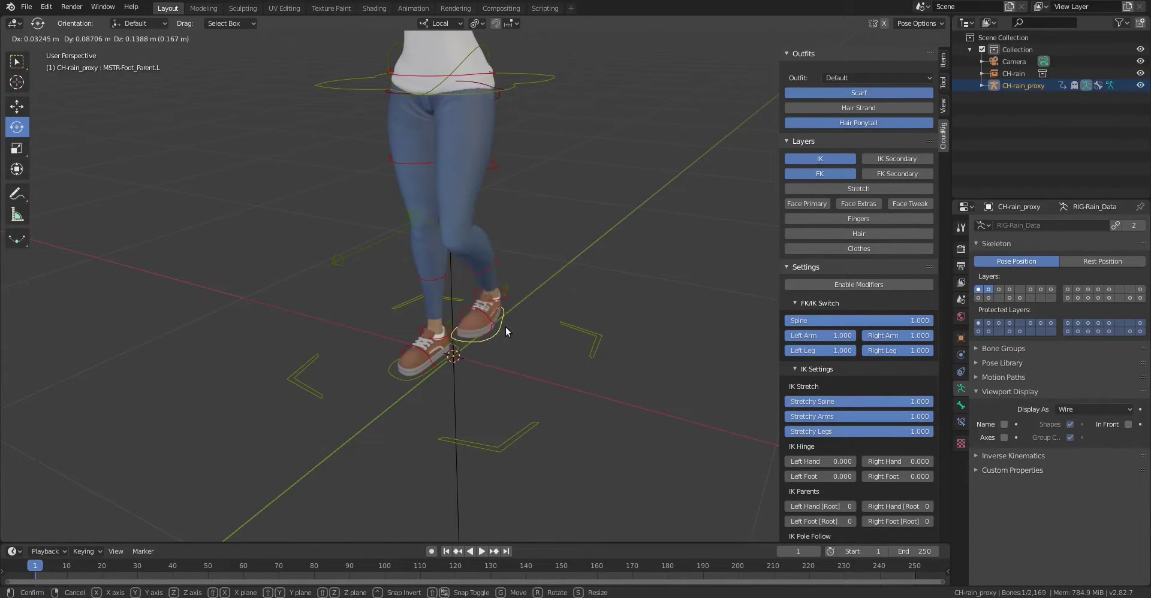
{"action": "left_click", "coordinate": [506, 327]}
Move the IKPole-Shin.L control outward to the character's left so the left knee points sideways.
{"action": "left_click", "coordinate": [422, 216]}
{"action": "key", "text": "g"}
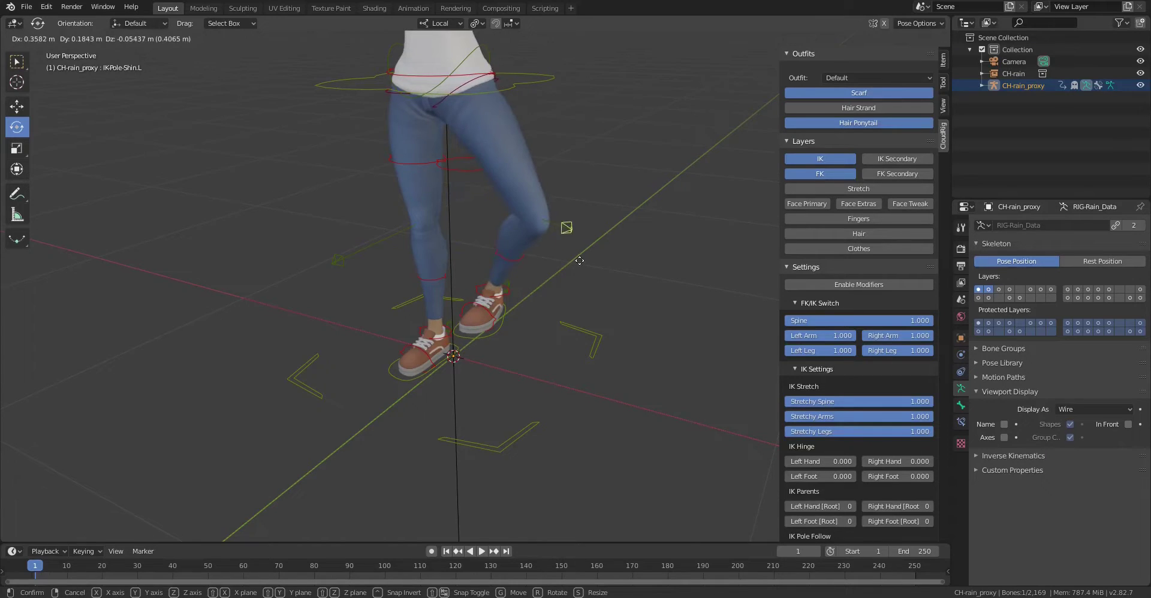
{"action": "left_click", "coordinate": [584, 215]}
{"action": "middle_click_drag", "start_coordinate": [584, 215], "coordinate": [579, 229]}
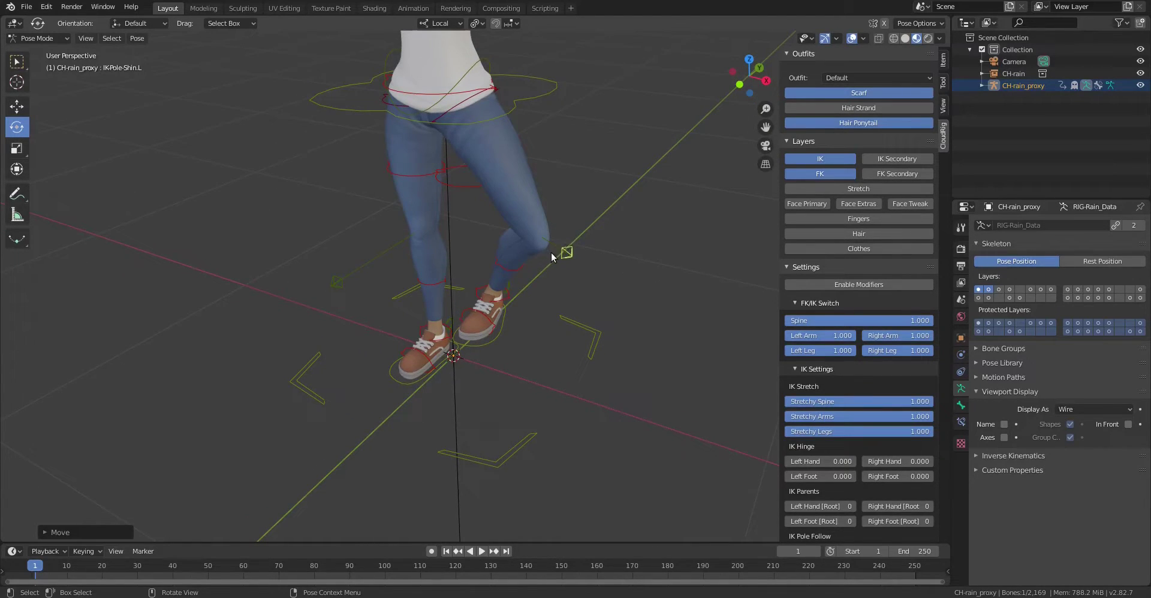
{"action": "mouse_move", "coordinate": [532, 284]}
{"action": "middle_mouse_down"}
{"action": "mouse_move", "coordinate": [548, 264]}
{"action": "mouse_move", "coordinate": [586, 270]}
{"action": "middle_mouse_up"}
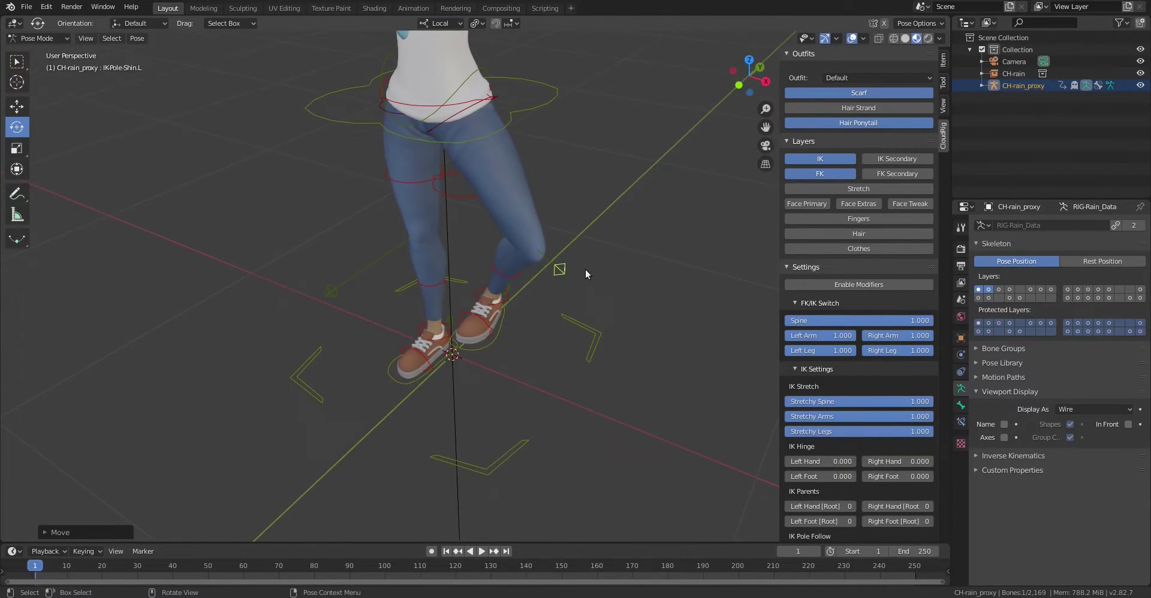
Try rotating the raised MSTR-Foot_Parent.L control around the Z axis, cancelling the rotation.
{"action": "left_click", "coordinate": [497, 331]}
{"action": "key", "text": "r"}
{"action": "key", "text": "z"}
{"action": "right_click", "coordinate": [508, 302]}
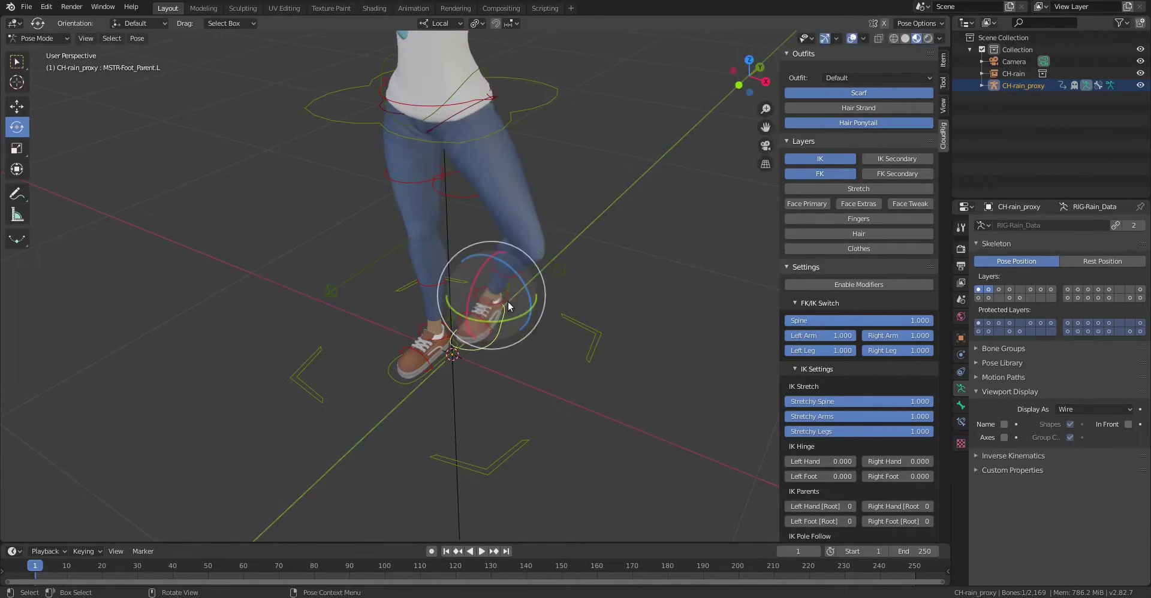
Select all visible pose bones and clear their rotation and location.
{"action": "key", "text": "a"}
{"action": "key", "text": "alt+r"}
{"action": "key", "text": "alt+g"}
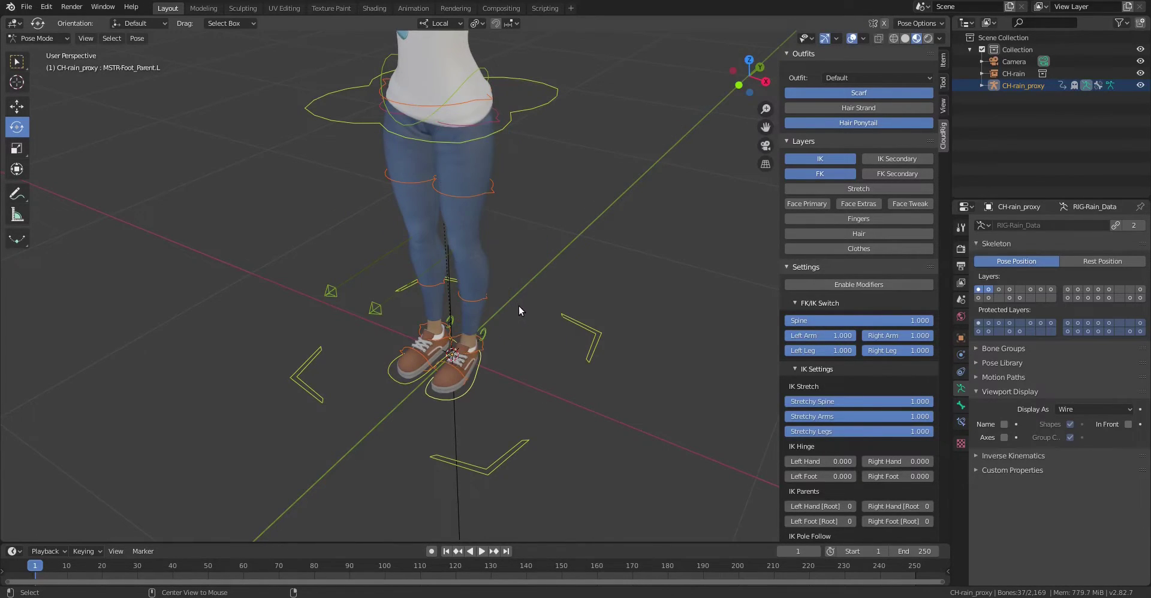
Try rotating MSTR-Foot_Parent.L to test the left knee's response, undo it, and select IKPole-Shin.L.
{"action": "left_click", "coordinate": [476, 389]}
{"action": "left_click_drag", "start_coordinate": [477, 373], "coordinate": [447, 381]}
{"action": "key", "text": "ctrl+z"}
{"action": "left_click", "coordinate": [363, 319]}
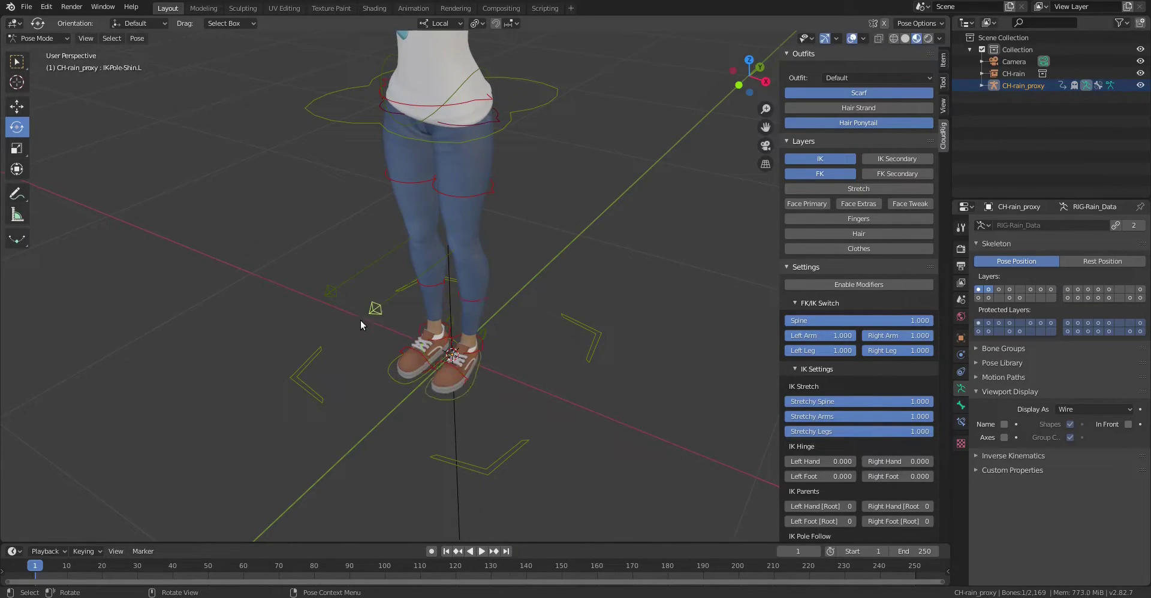
Set the IK Pole Follow value for Legs to 0.000.
{"action": "scroll", "coordinate": [856, 461], "scroll_direction": "down", "scroll_amount": 4}
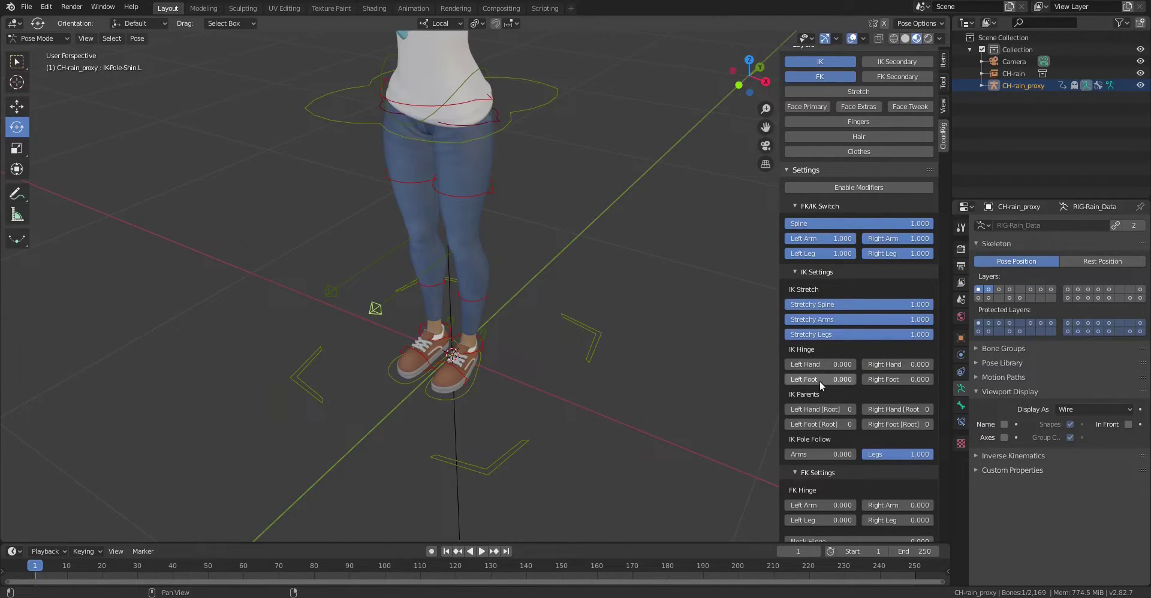
{"action": "scroll", "coordinate": [833, 411], "scroll_direction": "down", "scroll_amount": 2}
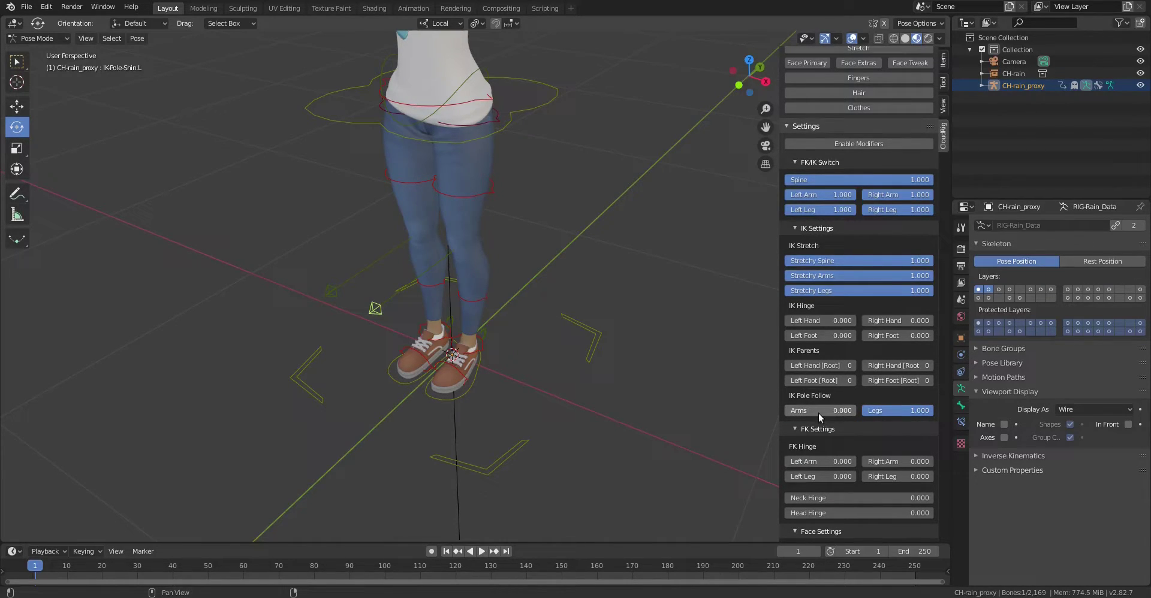
{"action": "left_click_drag", "start_coordinate": [927, 416], "coordinate": [762, 437]}
Test rotating the left foot control, undo the rotation, and set IK Pole Follow for Legs to 1.000.
{"action": "left_click", "coordinate": [476, 386]}
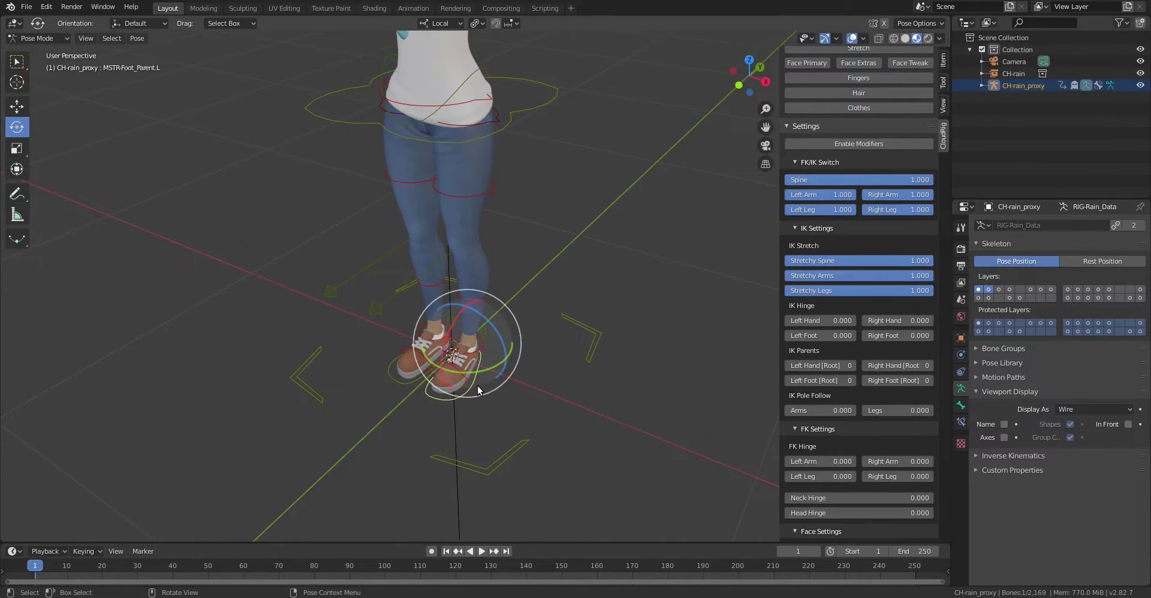
{"action": "left_click_drag", "start_coordinate": [471, 384], "coordinate": [519, 370]}
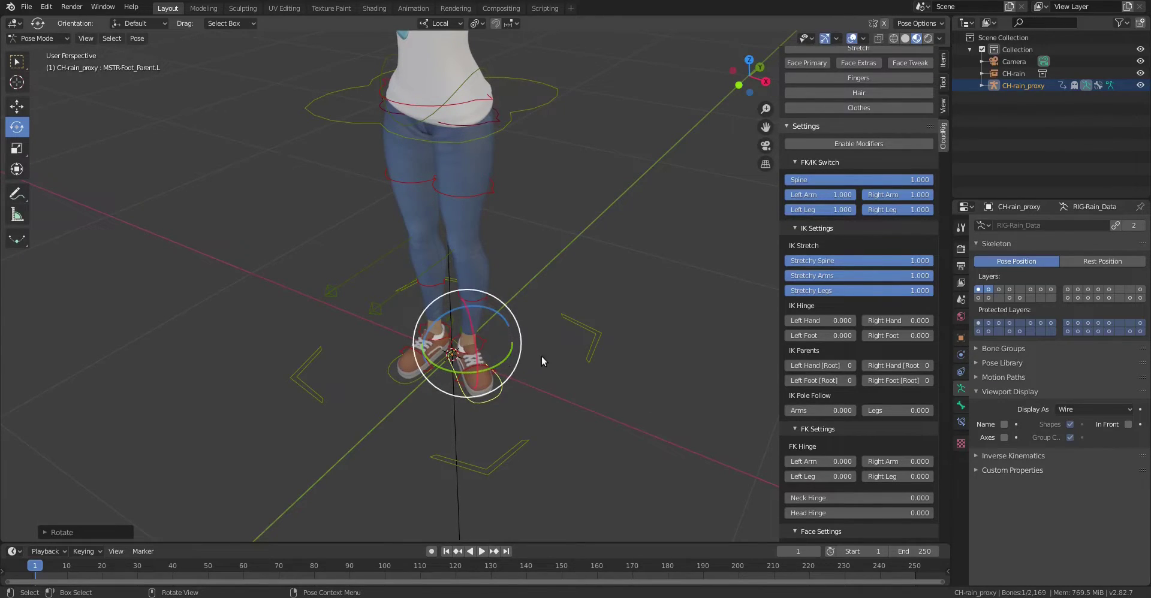
{"action": "key", "text": "ctrl+z"}
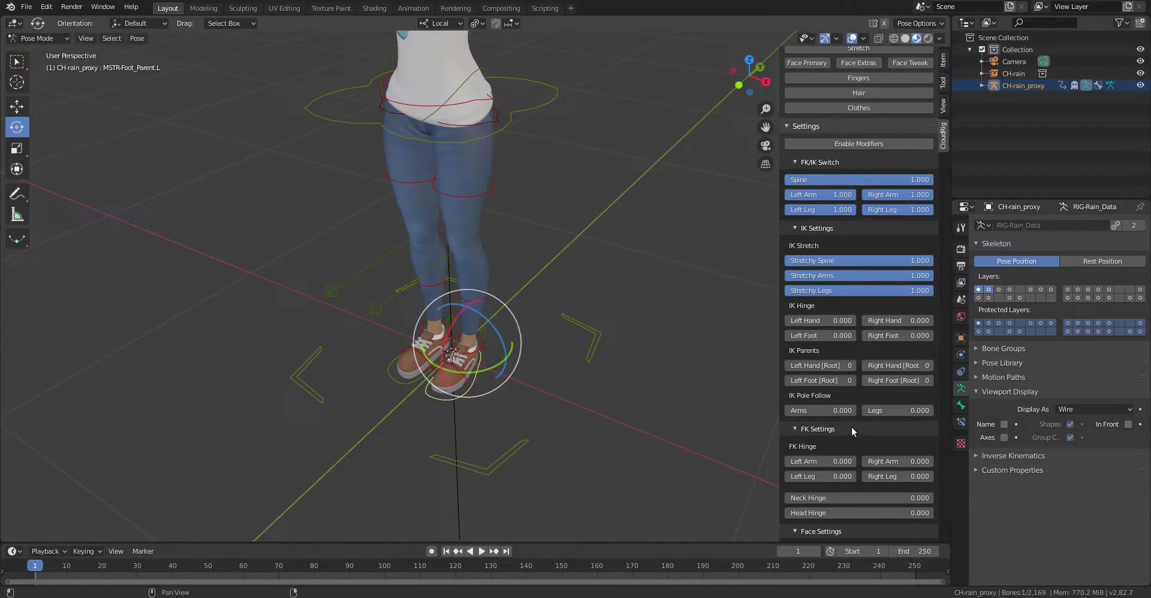
{"action": "left_click_drag", "start_coordinate": [879, 410], "coordinate": [977, 406]}
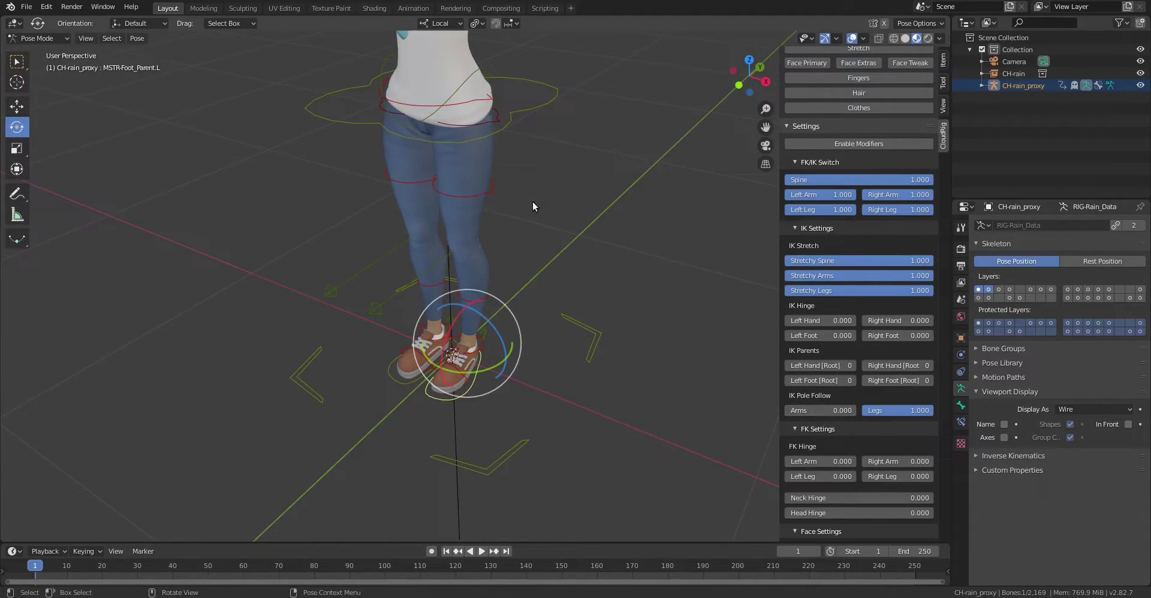
Select the MSTR-Clavicle.L control at the left shoulder and try rotating it, cancelling the rotation.
{"action": "middle_click_drag", "start_coordinate": [653, 227], "coordinate": [408, 123]}
{"action": "left_click", "coordinate": [408, 119]}
{"action": "key", "text": "r"}
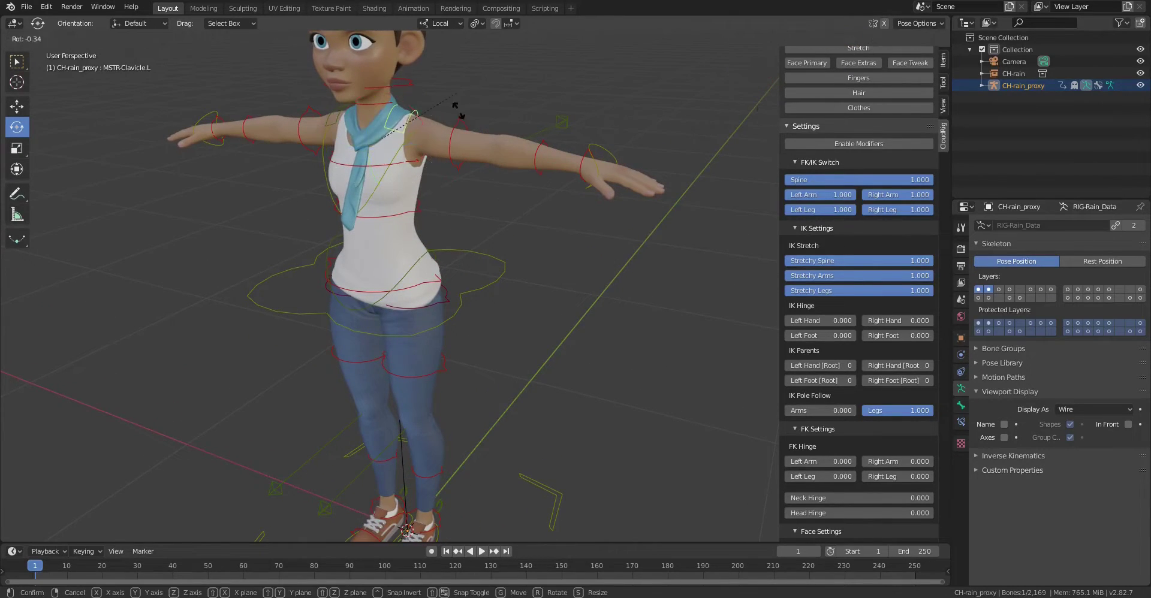
{"action": "right_click", "coordinate": [450, 94]}
Select the FK-Head control and try turning the head with a free trackball rotation.
{"action": "left_click", "coordinate": [412, 80]}
{"action": "middle_click_drag", "start_coordinate": [367, 87], "coordinate": [405, 142], "text": "shift"}
{"action": "key", "text": "r"}
{"action": "key", "text": "r"}
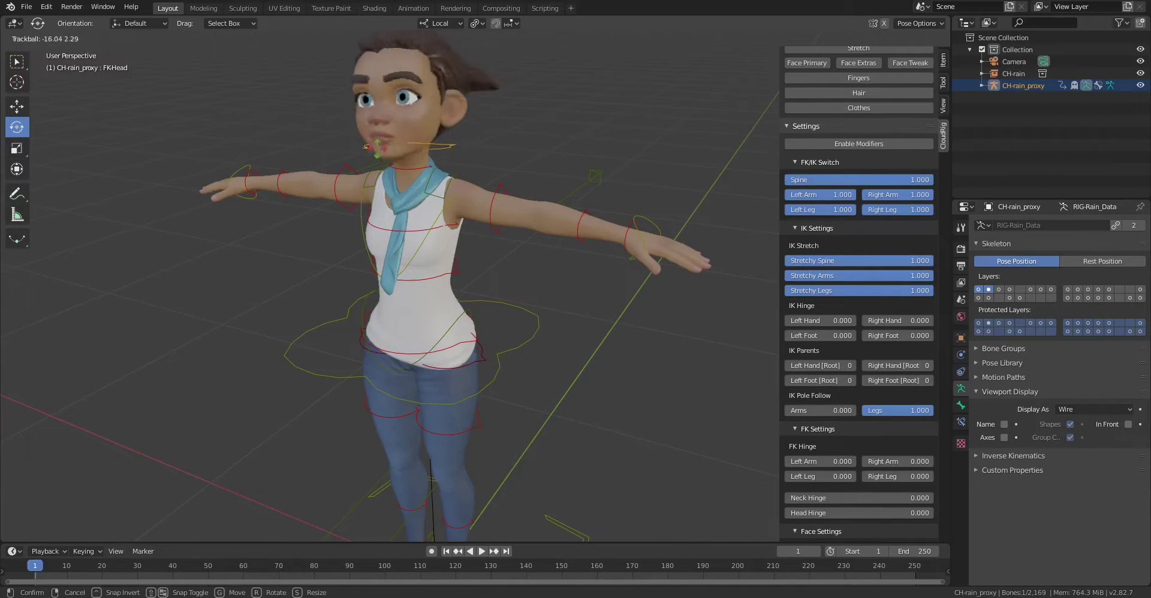
{"action": "left_click", "coordinate": [360, 177]}
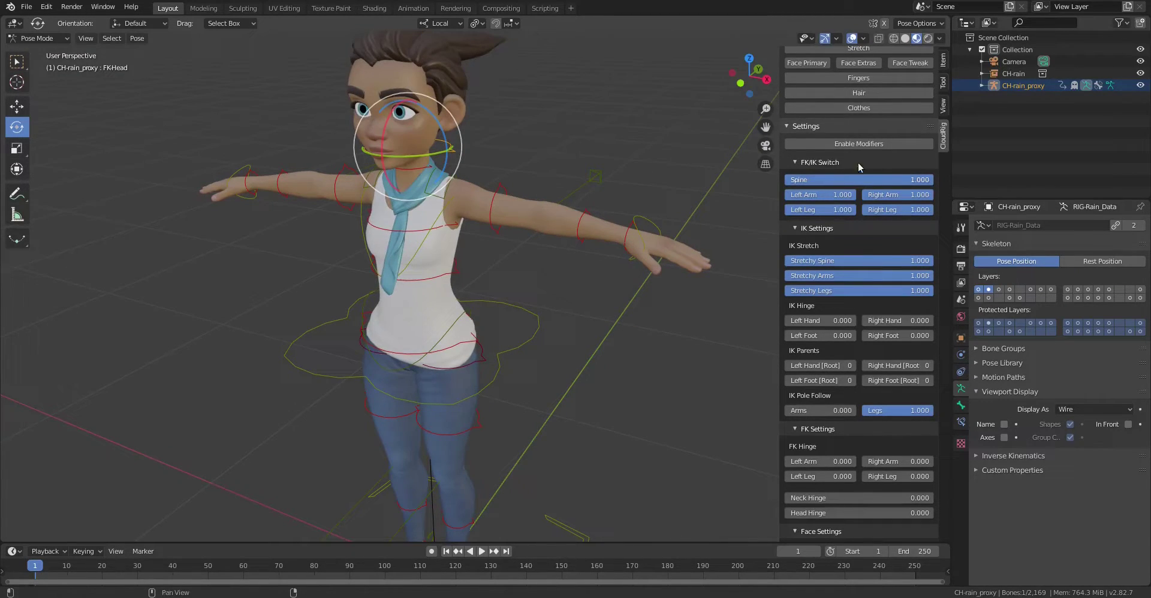
Show the Hair bone layer and turn on X-ray in the viewport, viewing the ponytail from the side.
{"action": "scroll", "coordinate": [861, 169], "scroll_direction": "up", "scroll_amount": 5}
{"action": "scroll", "coordinate": [848, 199], "scroll_direction": "up", "scroll_amount": 1}
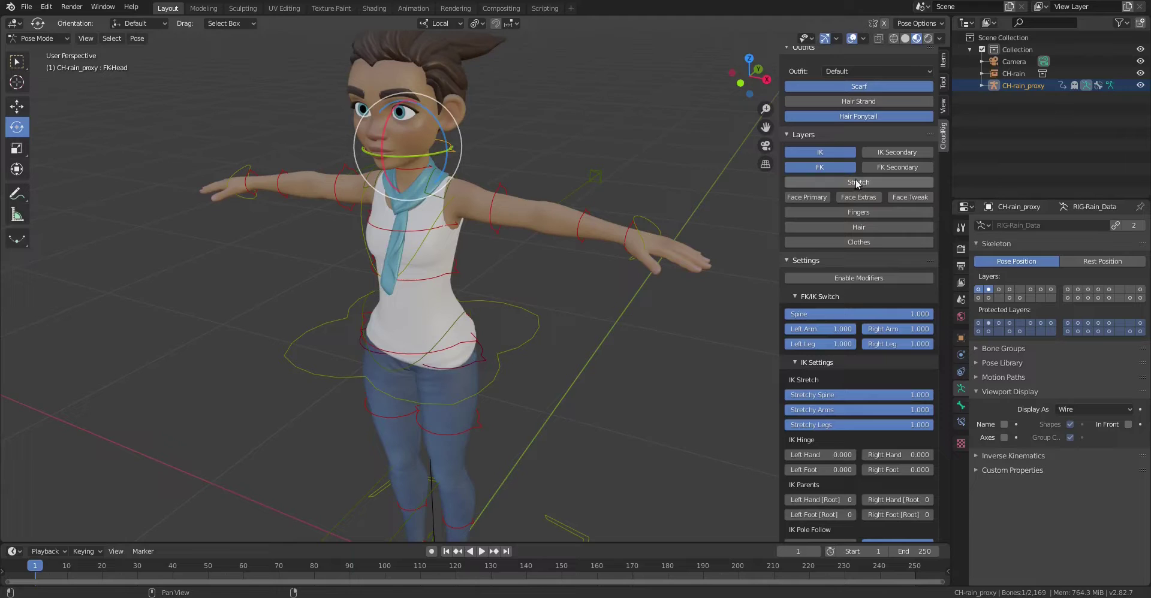
{"action": "left_click", "coordinate": [861, 229]}
{"action": "middle_click_drag", "start_coordinate": [773, 217], "coordinate": [541, 140]}
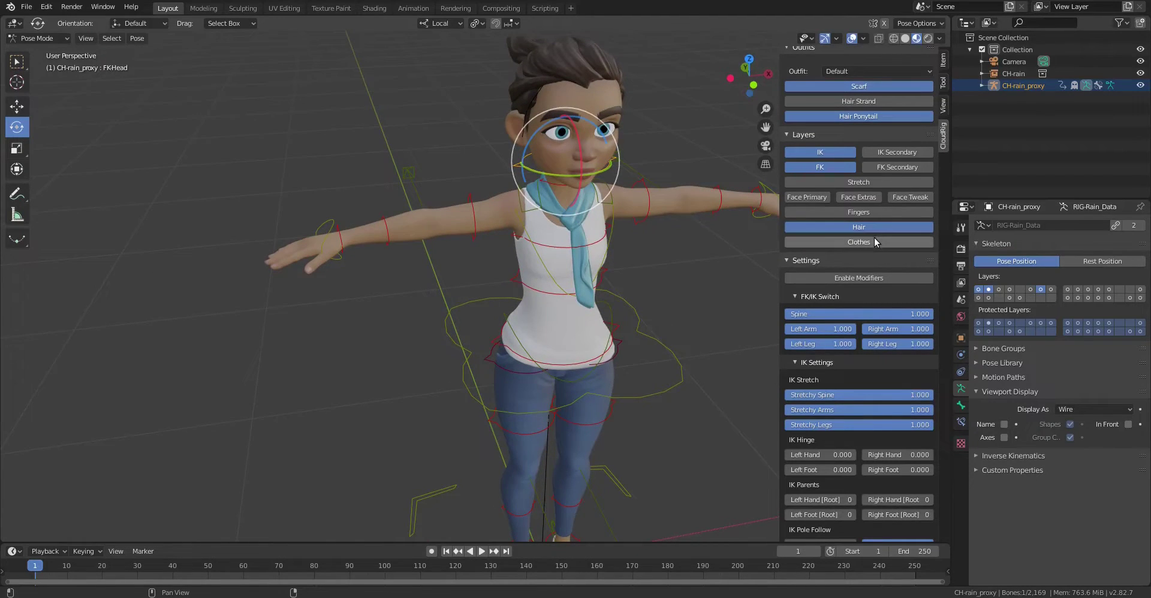
{"action": "left_click", "coordinate": [879, 38]}
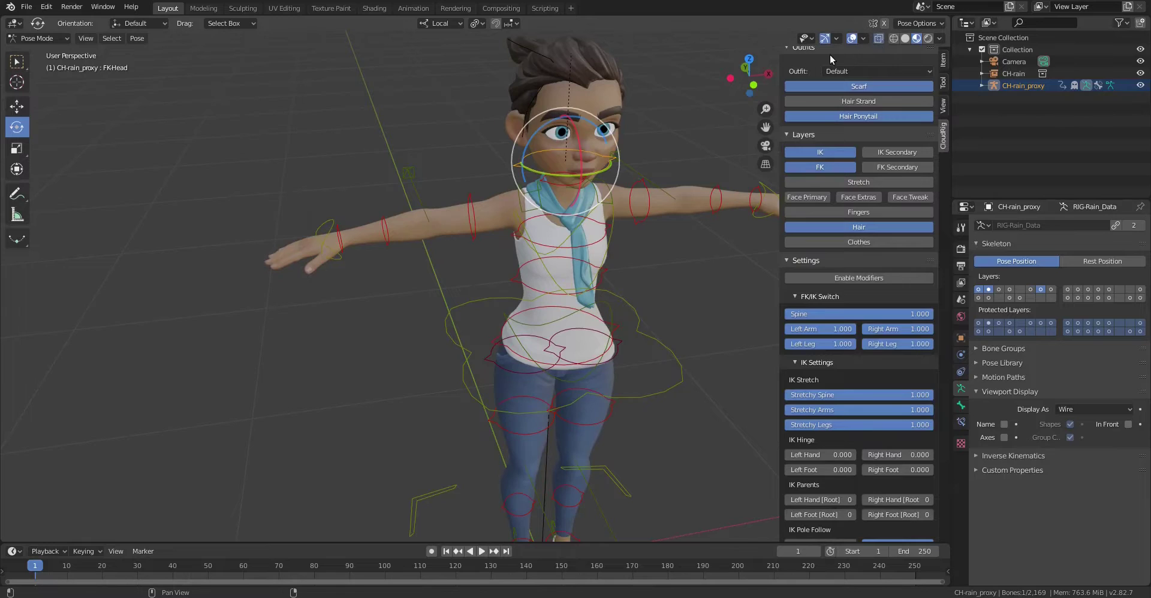
{"action": "mouse_move", "coordinate": [473, 202]}
{"action": "middle_mouse_down"}
{"action": "mouse_move", "coordinate": [365, 196]}
{"action": "mouse_move", "coordinate": [390, 236]}
{"action": "mouse_move", "coordinate": [414, 245]}
{"action": "middle_mouse_up"}
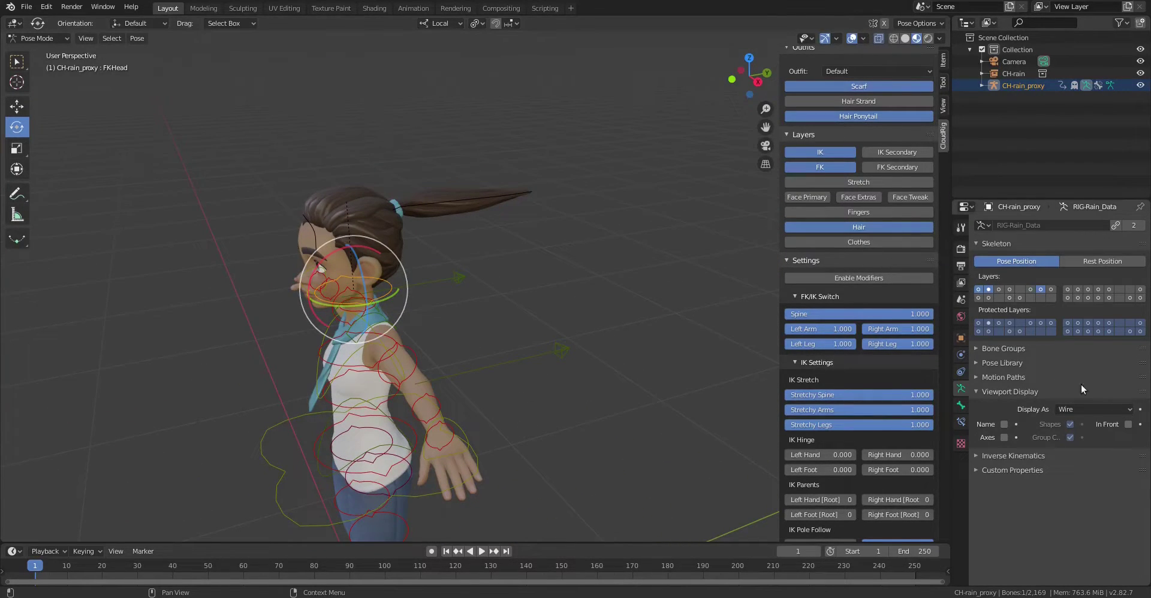
Set the armature's Display As option to B-Bone and collapse the Viewport Display settings.
{"action": "left_click", "coordinate": [1078, 409]}
{"action": "left_click", "coordinate": [1079, 450]}
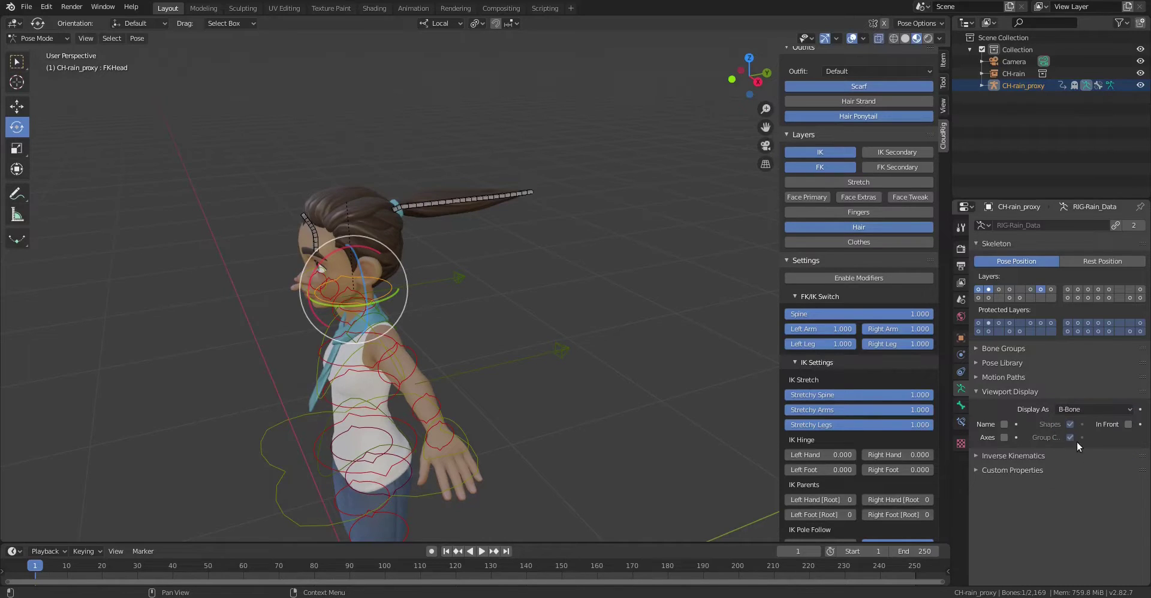
{"action": "left_click", "coordinate": [1009, 391]}
Rotate the ponytail bones DEF-Hair_Default_Ponytail2 and Ponytail3 downward so the ponytail hangs behind the head.
{"action": "middle_click_drag", "start_coordinate": [433, 139], "coordinate": [511, 200]}
{"action": "scroll", "coordinate": [510, 199], "scroll_direction": "up", "scroll_amount": 3}
{"action": "left_click", "coordinate": [508, 196]}
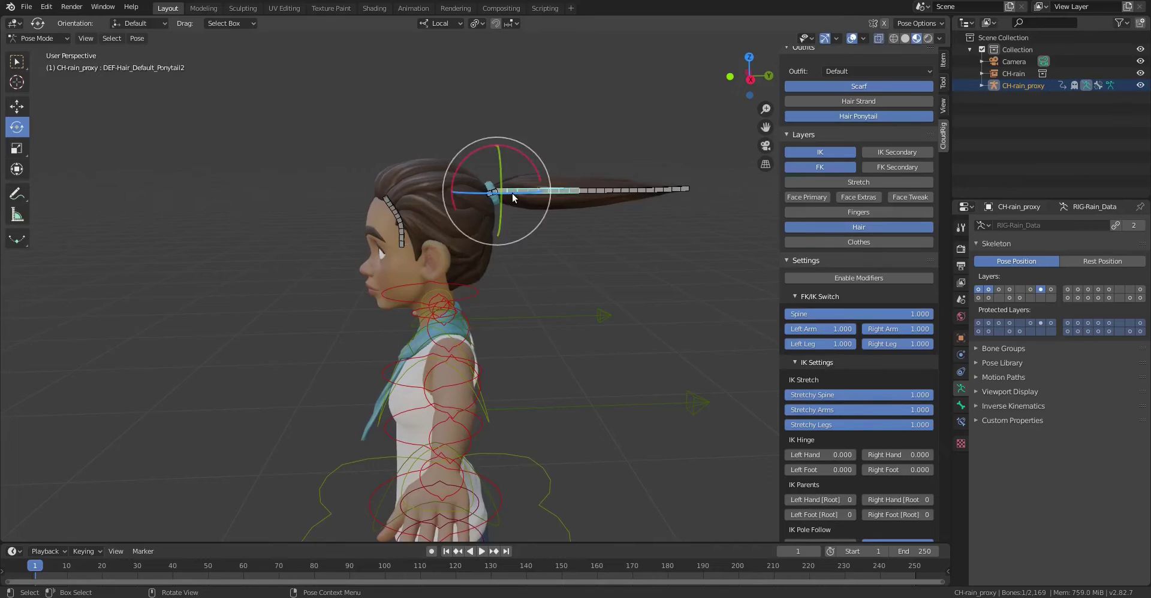
{"action": "key", "text": "r"}
{"action": "left_click", "coordinate": [545, 273]}
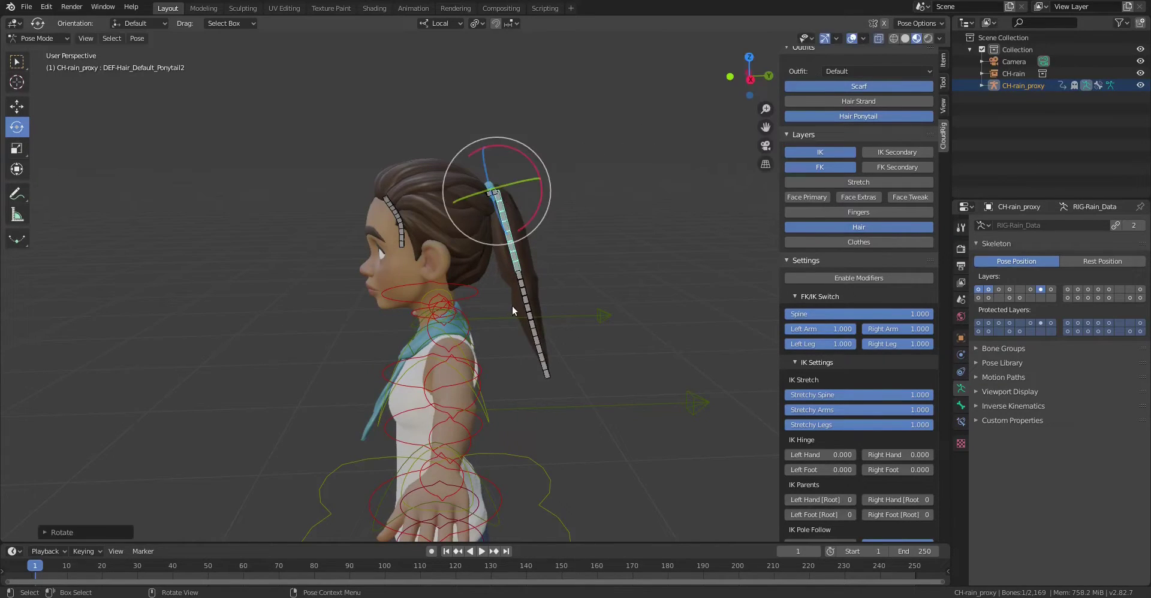
{"action": "left_click", "coordinate": [538, 288]}
{"action": "key", "text": "r"}
{"action": "left_click", "coordinate": [559, 305]}
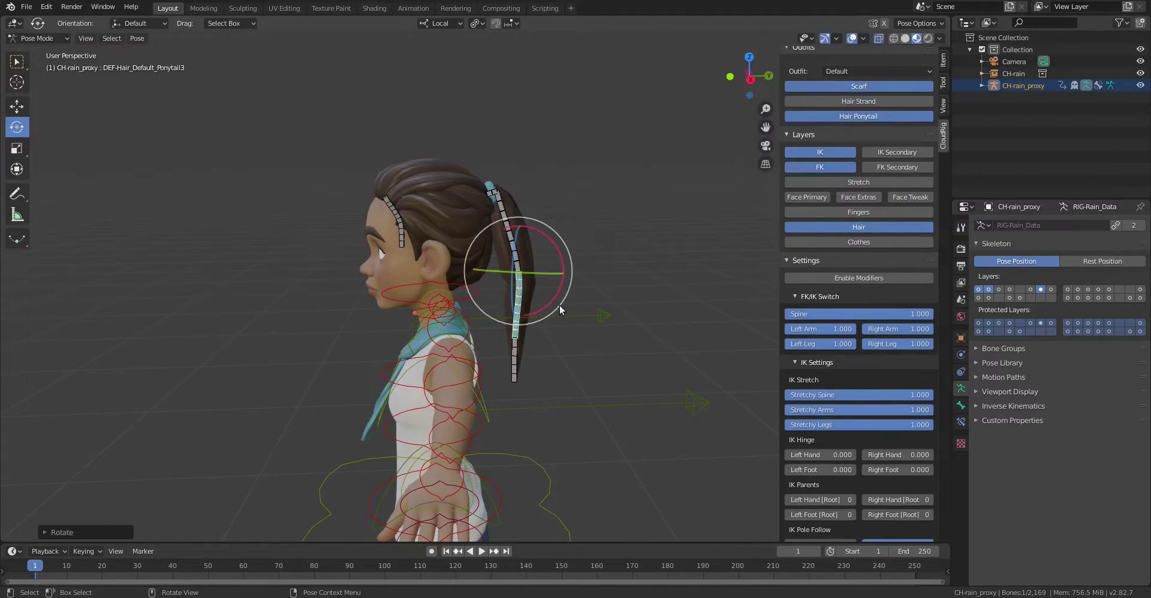
Rotate the ponytail's tip bone, DEF-Hair_Default_Ponytail4, so the tip curls away from the back, and deselect it.
{"action": "left_click", "coordinate": [517, 377]}
{"action": "key", "text": "r"}
{"action": "right_click", "coordinate": [545, 293]}
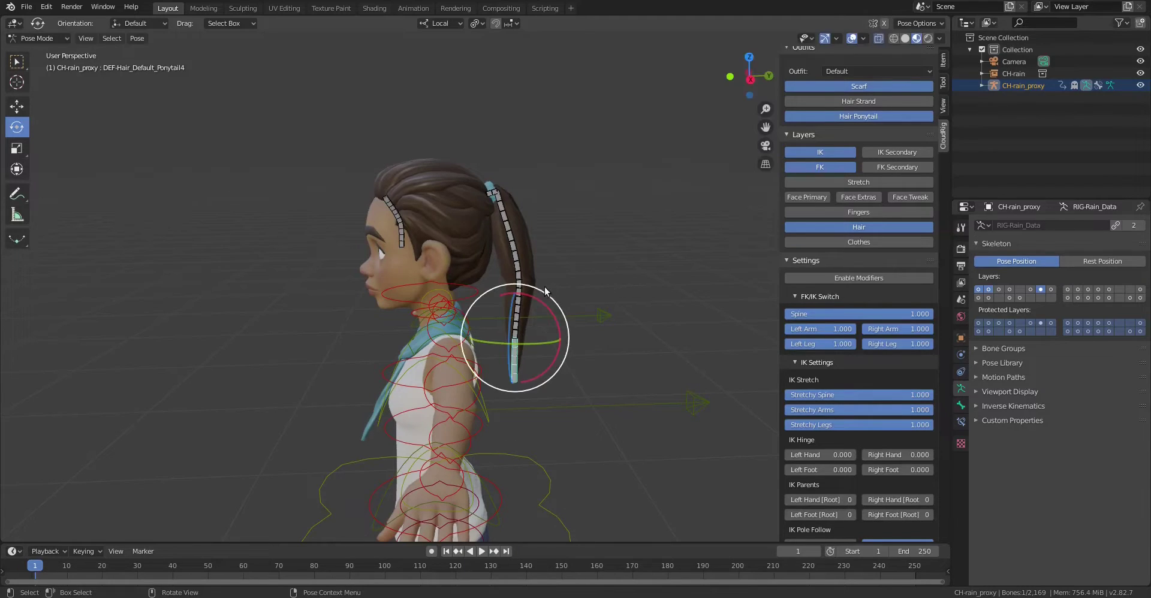
{"action": "left_click_drag", "start_coordinate": [550, 303], "coordinate": [524, 282]}
{"action": "left_click", "coordinate": [607, 239]}
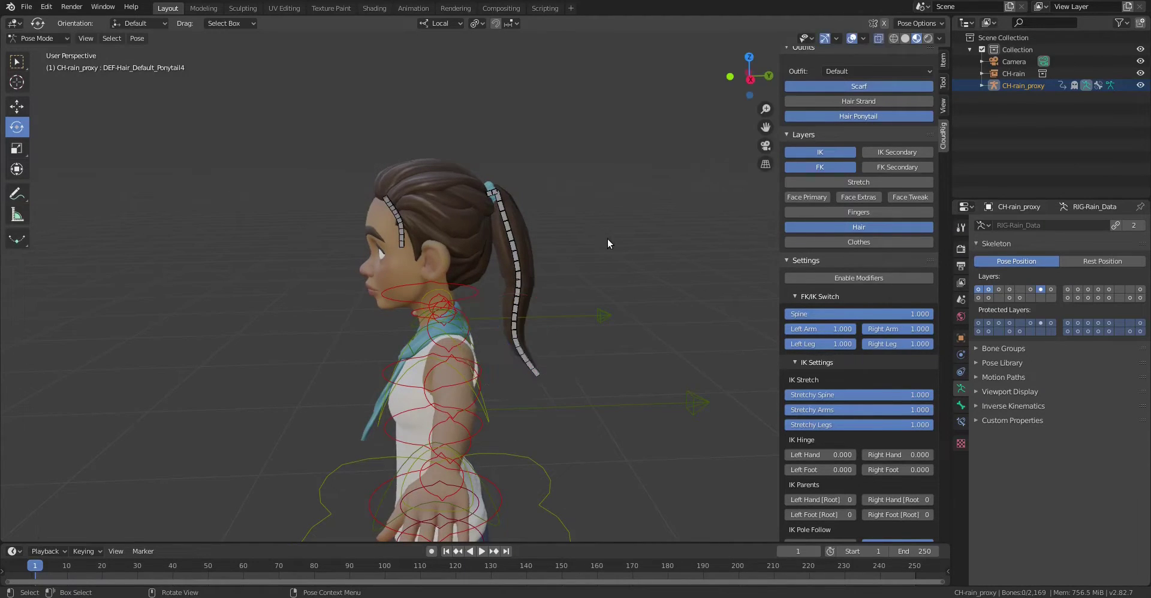
Select the upper hair strand bone, DEF-Hair_Default_Strand1, beside the forehead and rotate it slightly from the front.
{"action": "middle_click_drag", "start_coordinate": [607, 238], "coordinate": [469, 207]}
{"action": "left_click", "coordinate": [469, 207]}
{"action": "middle_click_drag", "start_coordinate": [537, 200], "coordinate": [499, 267]}
{"action": "key", "text": "r"}
{"action": "left_click", "coordinate": [477, 210]}
{"action": "scroll", "coordinate": [499, 267], "scroll_direction": "up", "scroll_amount": 2}
{"action": "left_click", "coordinate": [504, 236]}
{"action": "scroll", "coordinate": [526, 239], "scroll_direction": "up", "scroll_amount": 3}
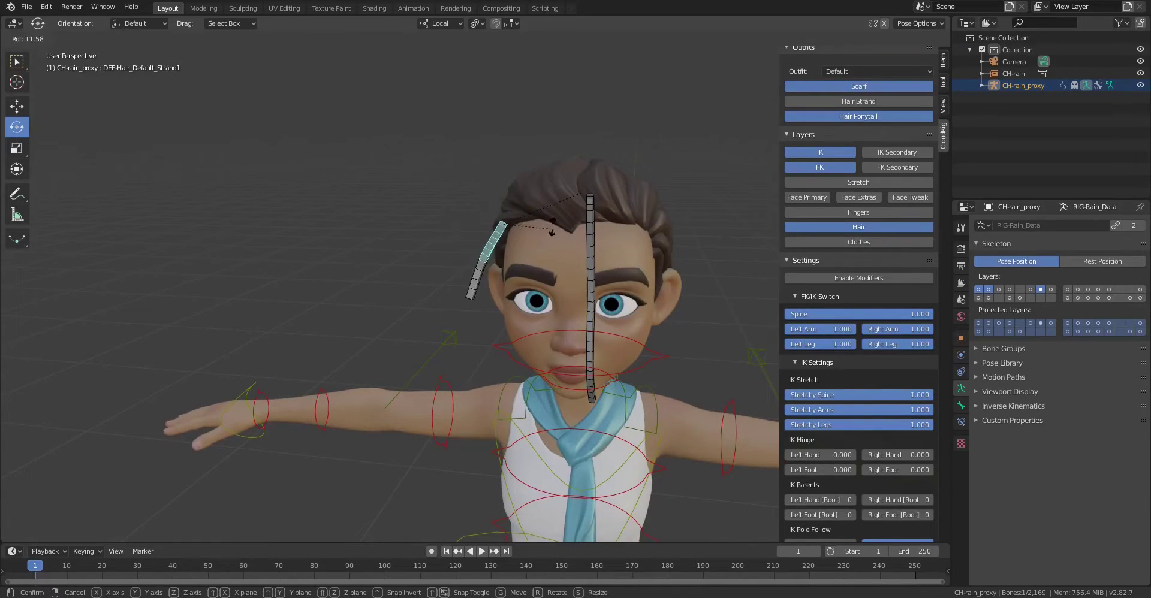
{"action": "middle_click_drag", "start_coordinate": [558, 226], "coordinate": [527, 321]}
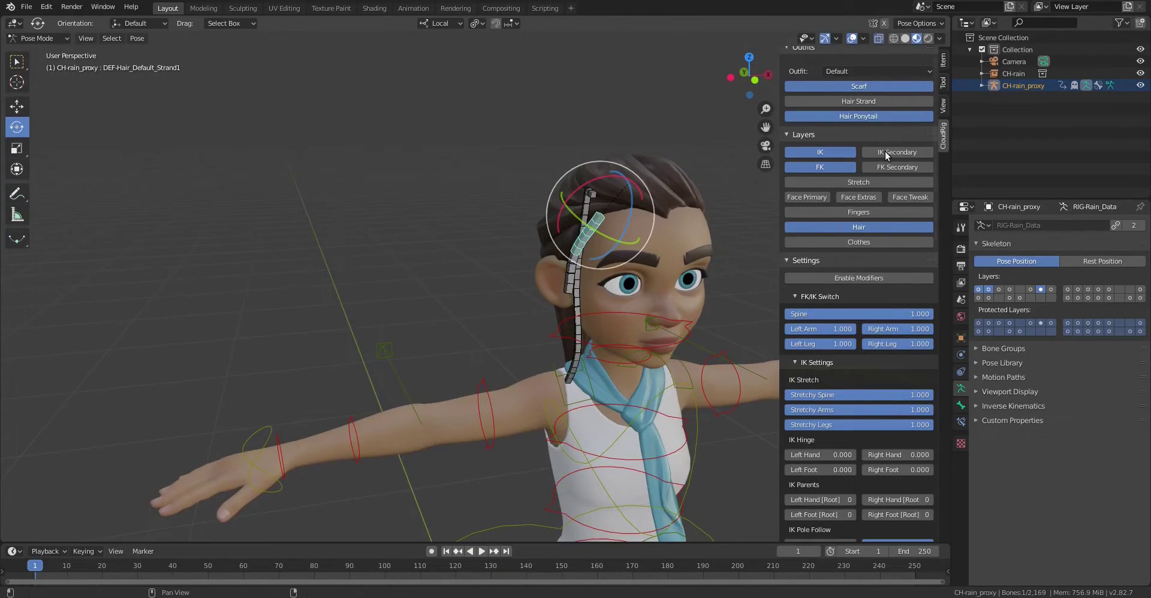
Enable the Hair Strand outfit option and rotate both strand bones so the lock hangs down beside the eye.
{"action": "scroll", "coordinate": [859, 142], "scroll_direction": "up", "scroll_amount": 1}
{"action": "left_click", "coordinate": [871, 109]}
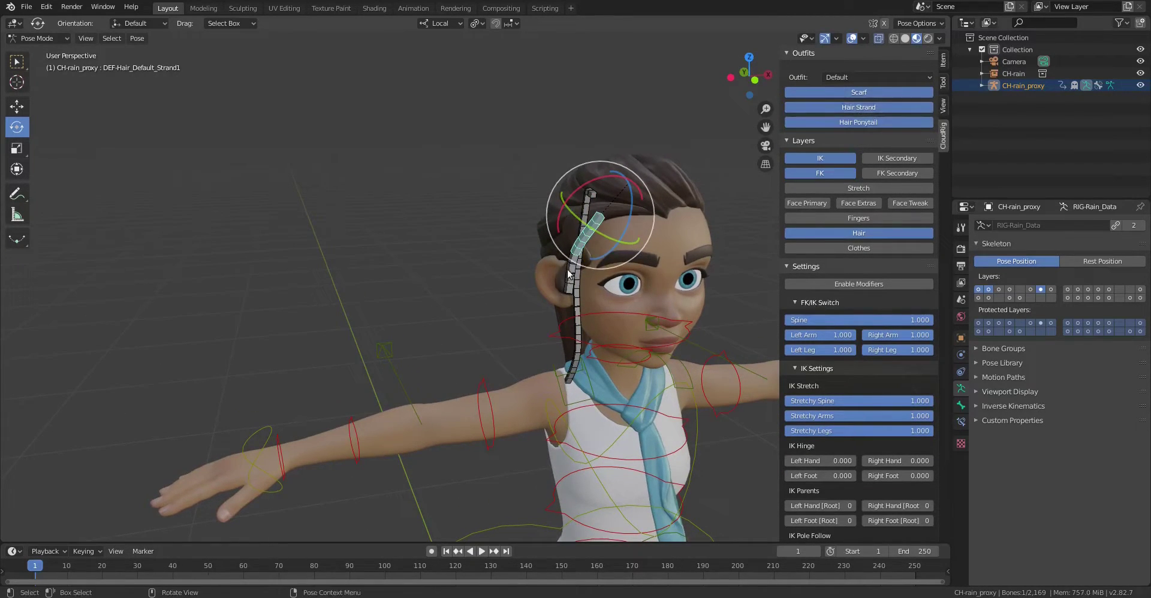
{"action": "scroll", "coordinate": [587, 267], "scroll_direction": "up", "scroll_amount": 2}
{"action": "middle_click_drag", "start_coordinate": [599, 266], "coordinate": [671, 264]}
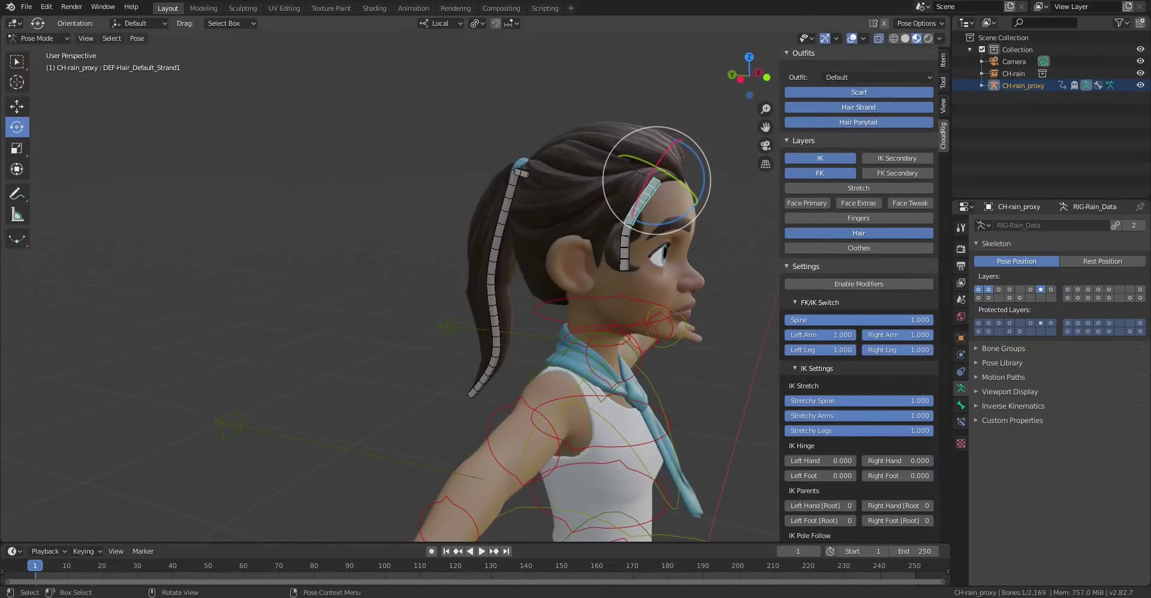
{"action": "key", "text": "r"}
{"action": "left_click", "coordinate": [696, 237]}
{"action": "left_click", "coordinate": [668, 255]}
{"action": "key", "text": "r"}
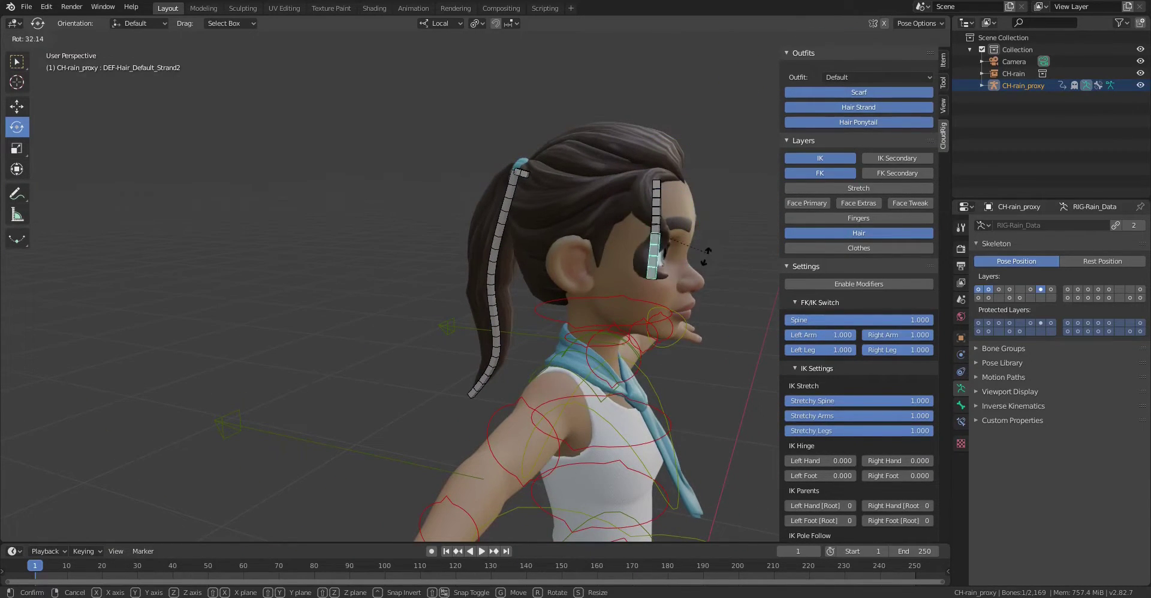
{"action": "left_click", "coordinate": [703, 259]}
{"action": "middle_click_drag", "start_coordinate": [702, 259], "coordinate": [641, 251]}
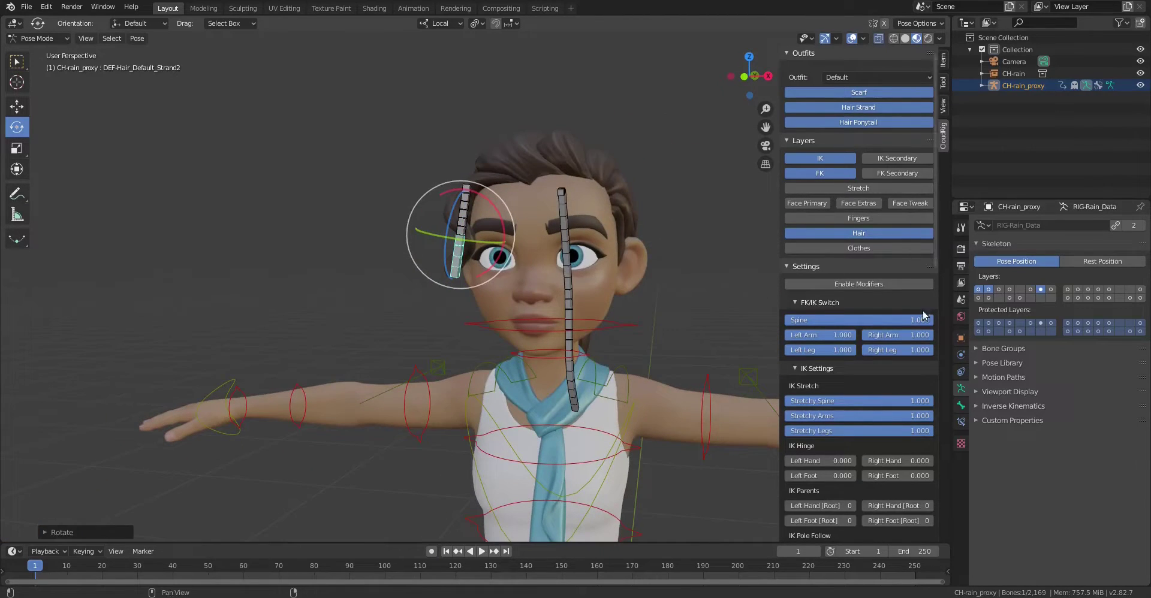
Show the Clothes bone layer instead of Hair and rotate the scarf's middle bone, DEF-Scarf2, toward the chest.
{"action": "left_click", "coordinate": [872, 236]}
{"action": "left_click", "coordinate": [869, 249]}
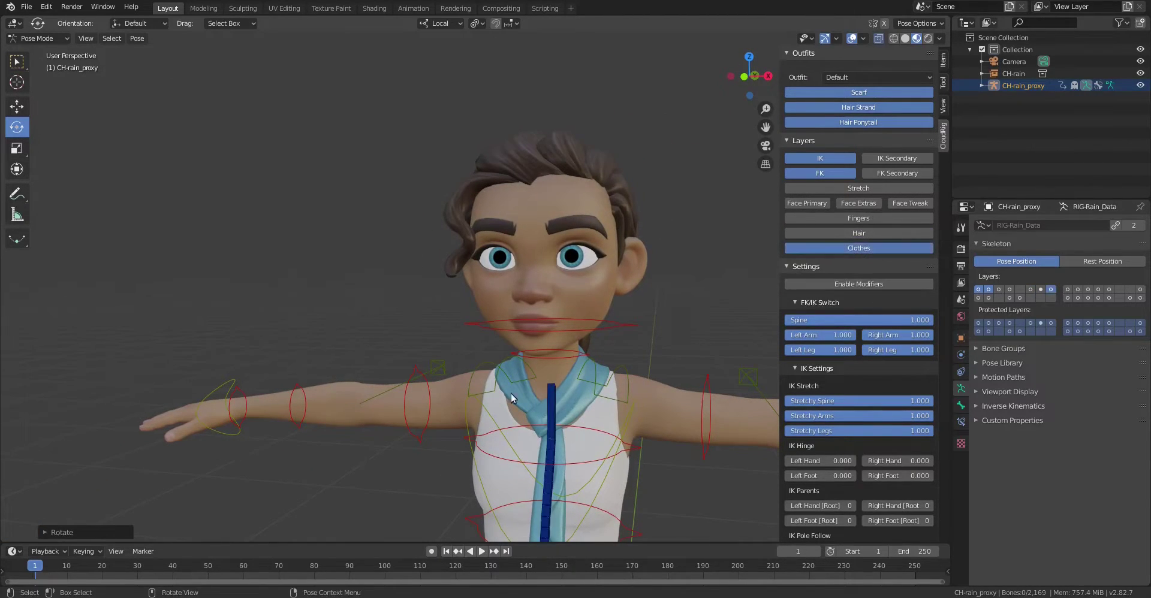
{"action": "middle_click_drag", "start_coordinate": [599, 360], "coordinate": [381, 408]}
{"action": "middle_click_drag", "start_coordinate": [382, 408], "coordinate": [385, 286], "text": "shift"}
{"action": "scroll", "coordinate": [382, 353], "scroll_direction": "up", "scroll_amount": 2}
{"action": "scroll", "coordinate": [382, 352], "scroll_direction": "up", "scroll_amount": 1}
{"action": "left_click", "coordinate": [362, 357]}
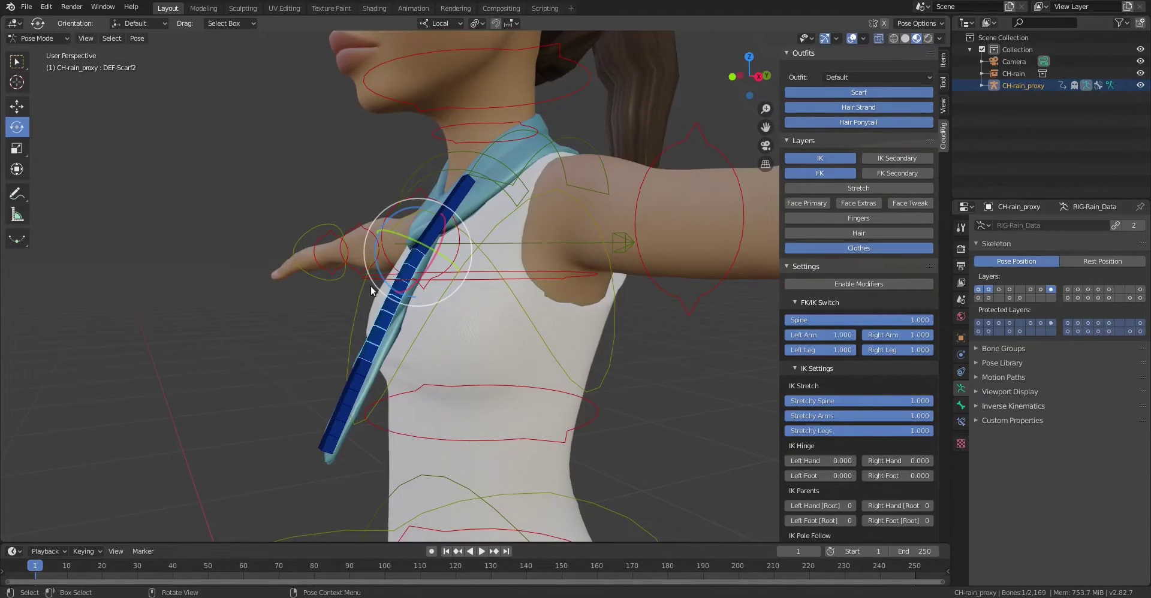
{"action": "left_click_drag", "start_coordinate": [382, 260], "coordinate": [379, 279]}
Try rotating the scarf's topmost bone, DEF-Scarf1, and undo the rotation.
{"action": "left_click", "coordinate": [461, 192]}
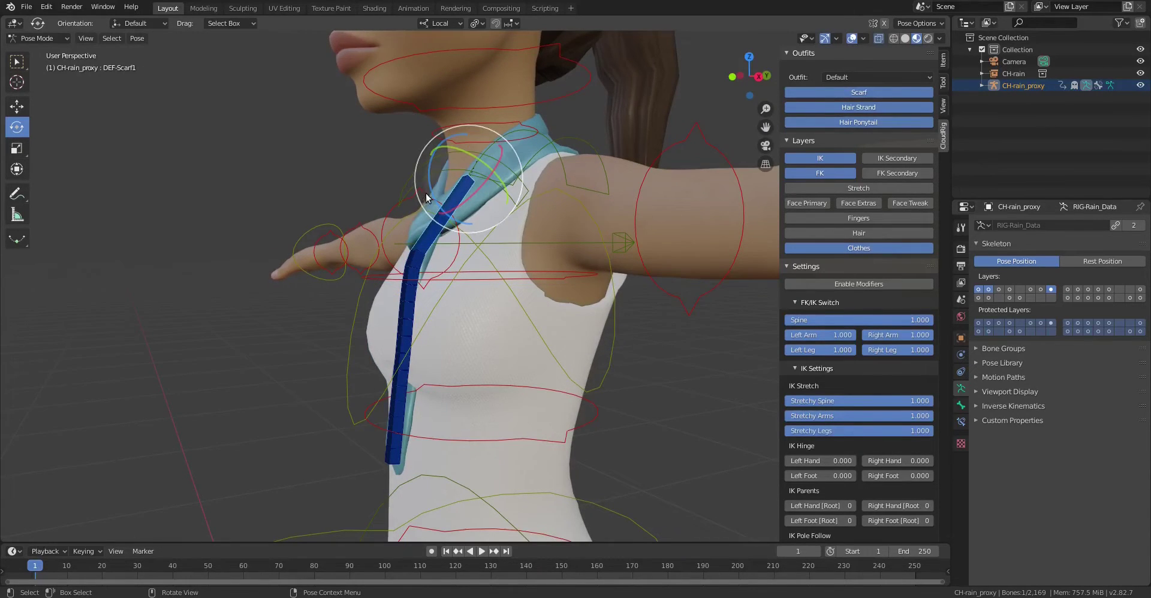
{"action": "left_click_drag", "start_coordinate": [428, 190], "coordinate": [388, 321]}
{"action": "key", "text": "ctrl+z"}
Rotate the scarf's lowest bone, DEF-Scarf3, so the scarf end hangs straight down along the torso, and deselect it.
{"action": "left_click", "coordinate": [382, 350]}
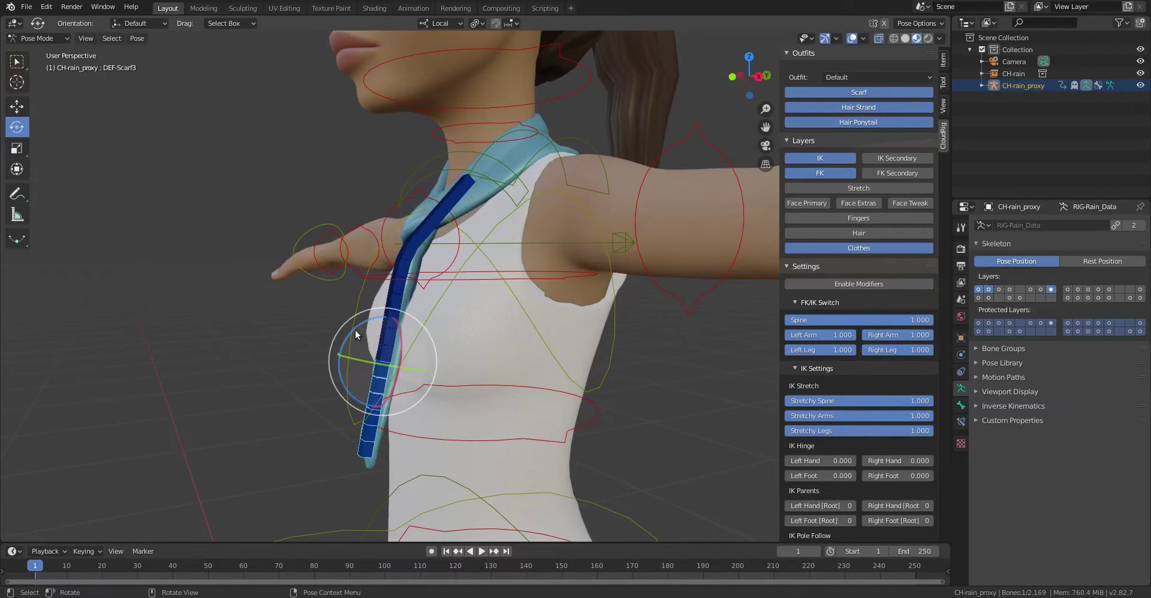
{"action": "key", "text": "r"}
{"action": "key", "text": "r"}
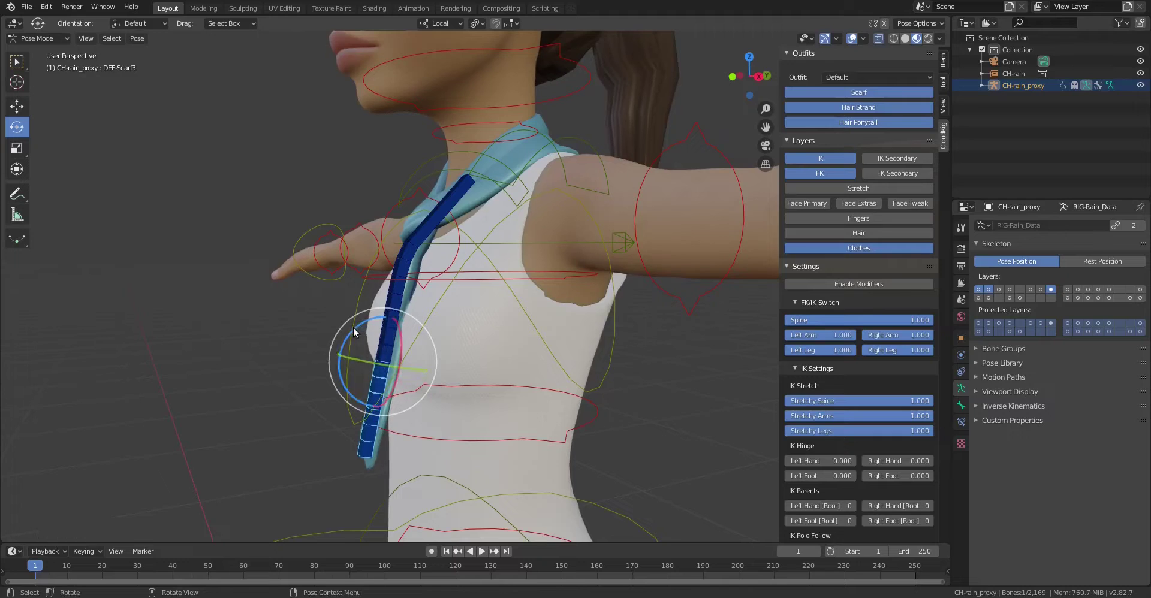
{"action": "key", "text": "z"}
{"action": "key", "text": "z"}
{"action": "left_click", "coordinate": [340, 351]}
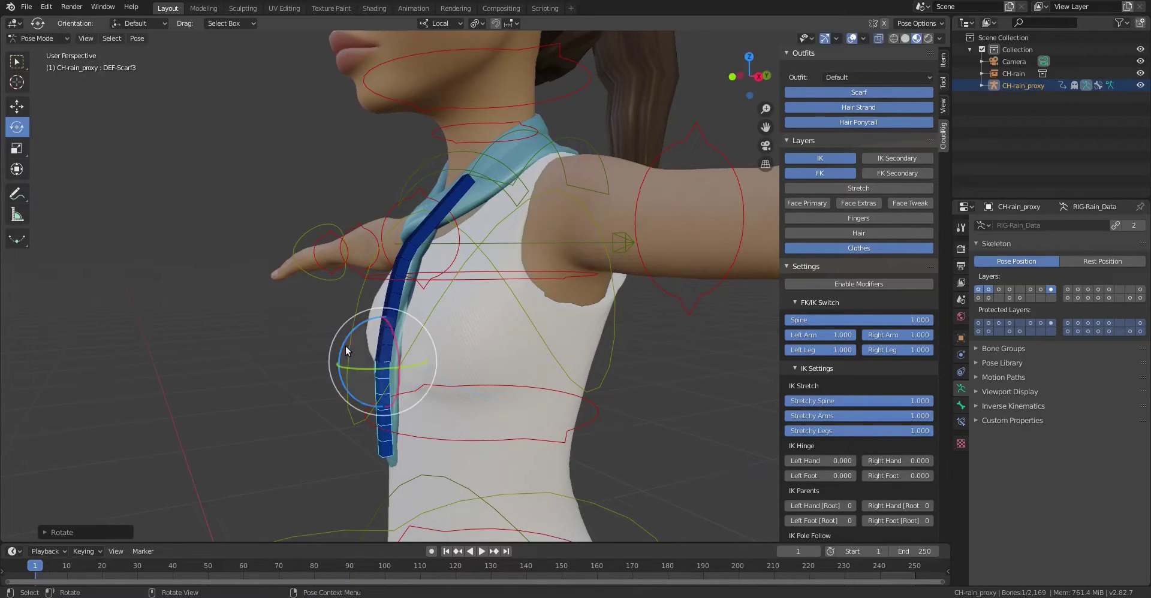
{"action": "middle_click_drag", "start_coordinate": [339, 273], "coordinate": [416, 261]}
{"action": "left_click", "coordinate": [317, 352]}
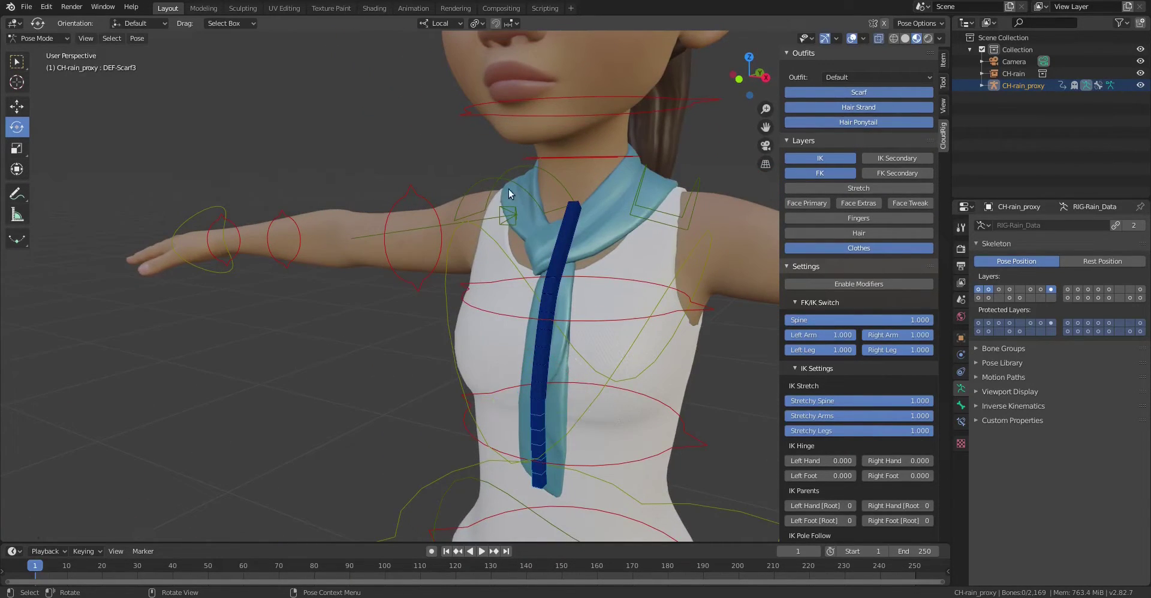
Hide the Clothes bone layer and turn off X-ray in the viewport.
{"action": "middle_click_drag", "start_coordinate": [509, 189], "coordinate": [569, 191]}
{"action": "left_click", "coordinate": [869, 250]}
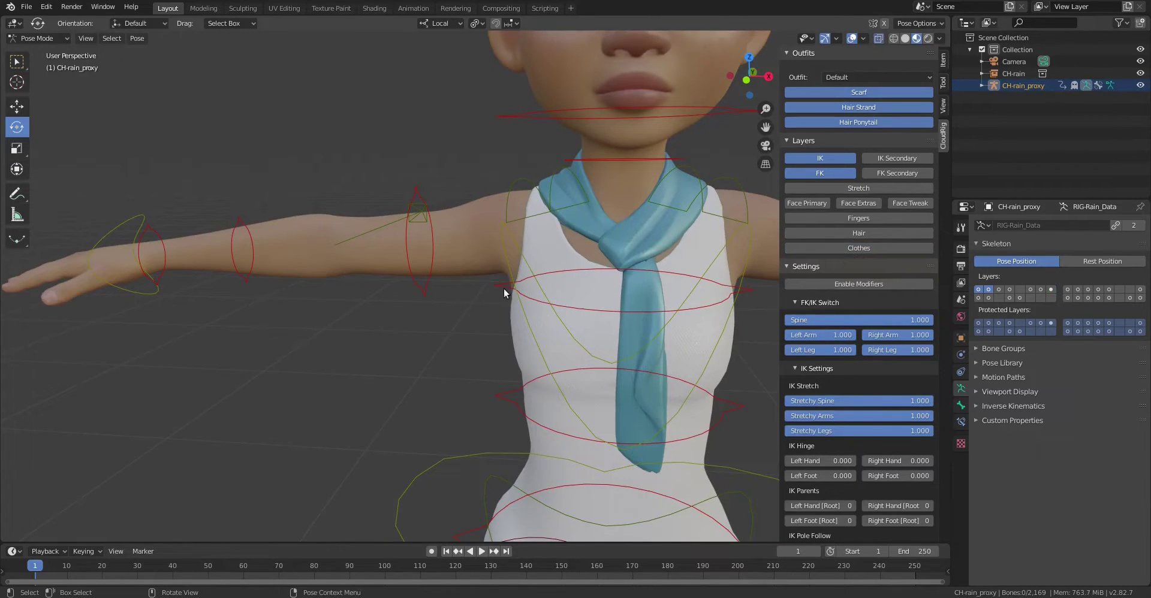
{"action": "middle_click_drag", "start_coordinate": [503, 289], "coordinate": [773, 163]}
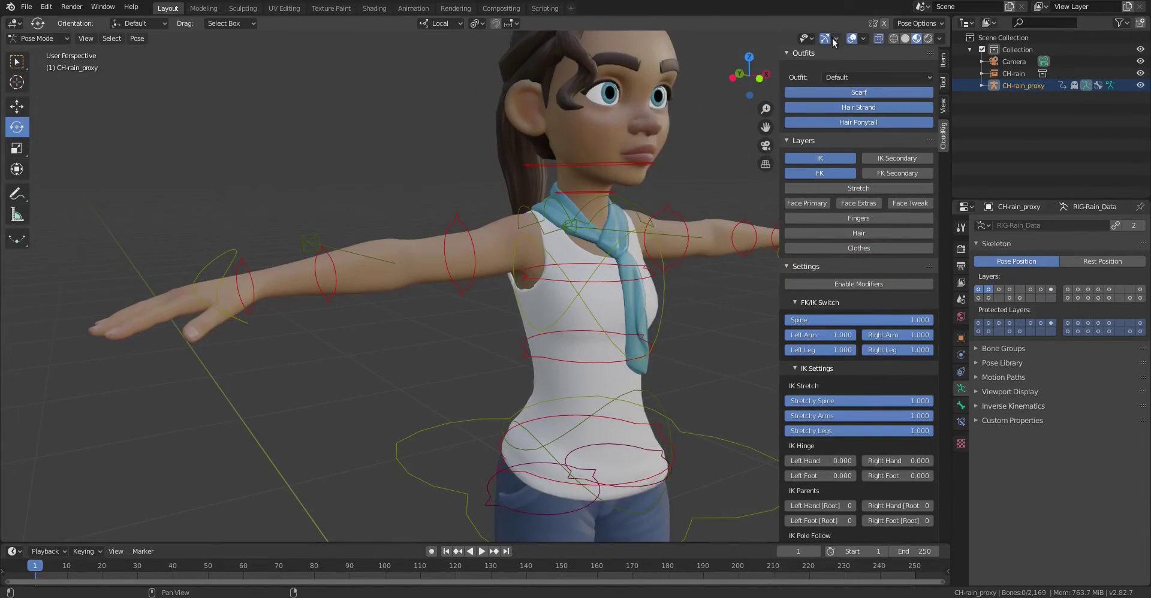
{"action": "left_click", "coordinate": [878, 39]}
{"action": "scroll", "coordinate": [588, 144], "scroll_direction": "down", "scroll_amount": 5}
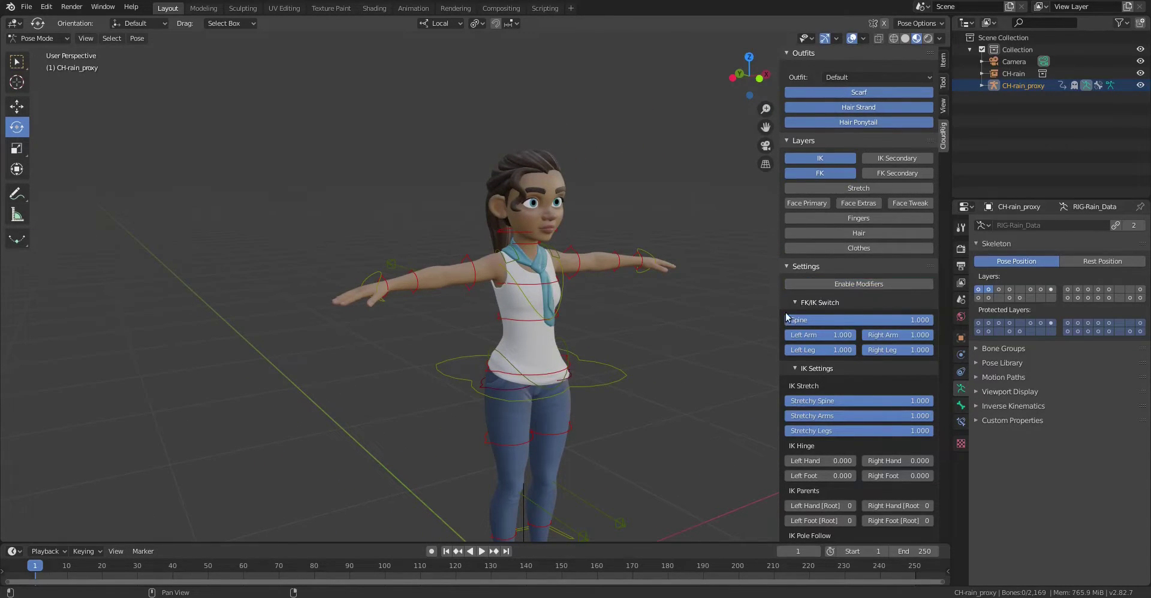
Look through the rig's FK/IK Switch, IK, FK, Face, Misc and Viewport Display settings.
{"action": "middle_click_drag", "start_coordinate": [689, 236], "coordinate": [618, 246]}
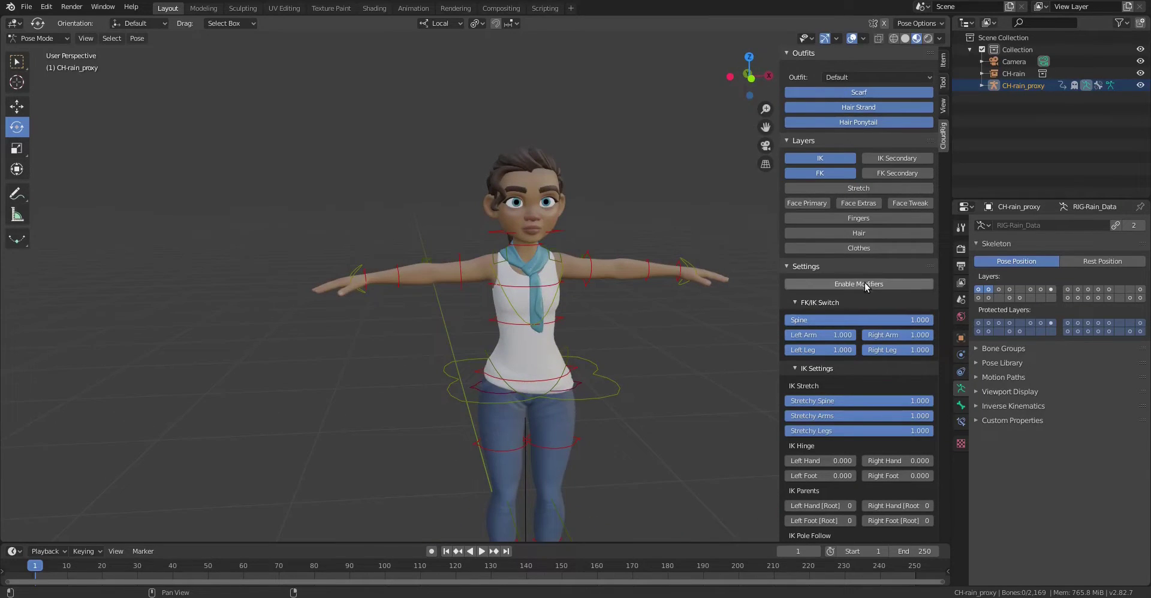
{"action": "scroll", "coordinate": [912, 151], "scroll_direction": "down", "scroll_amount": 5}
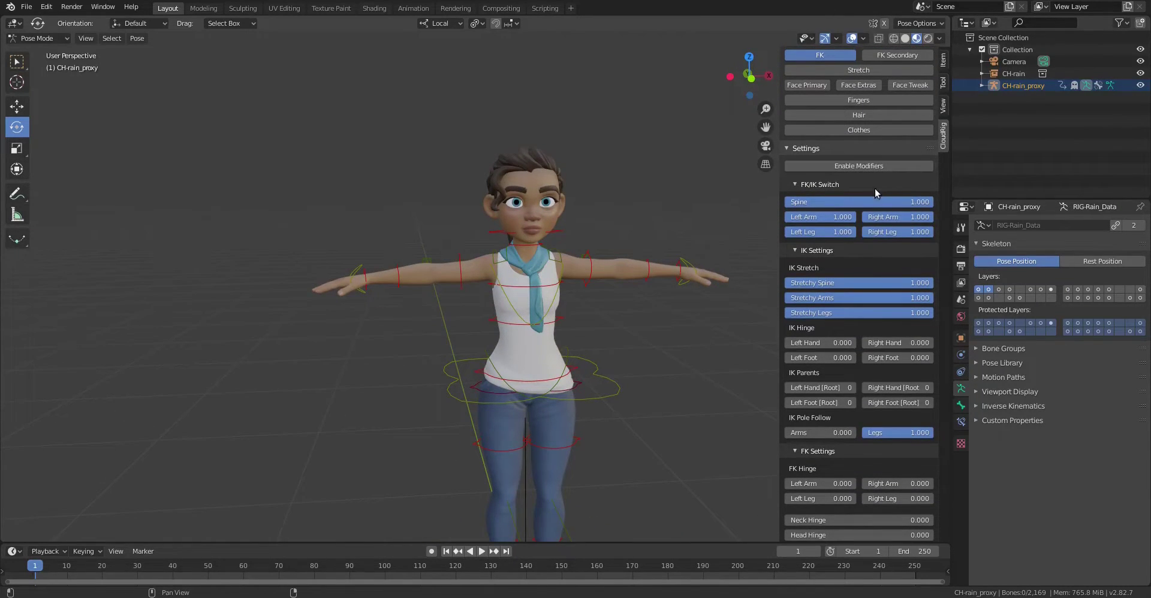
{"action": "scroll", "coordinate": [872, 151], "scroll_direction": "down", "scroll_amount": 5}
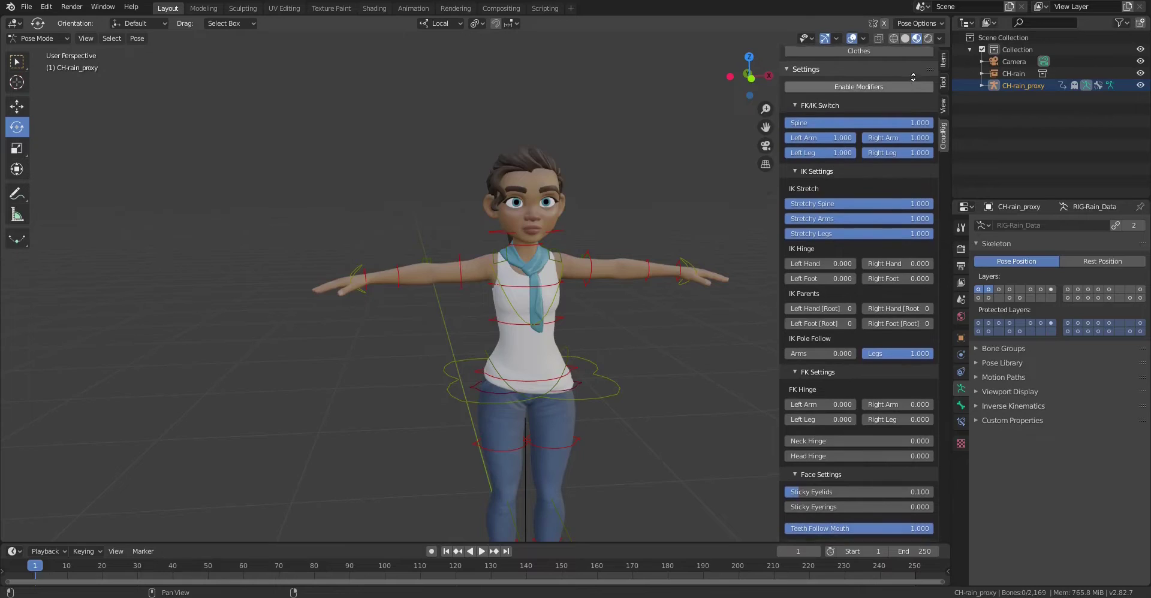
{"action": "scroll", "coordinate": [857, 182], "scroll_direction": "down", "scroll_amount": 5}
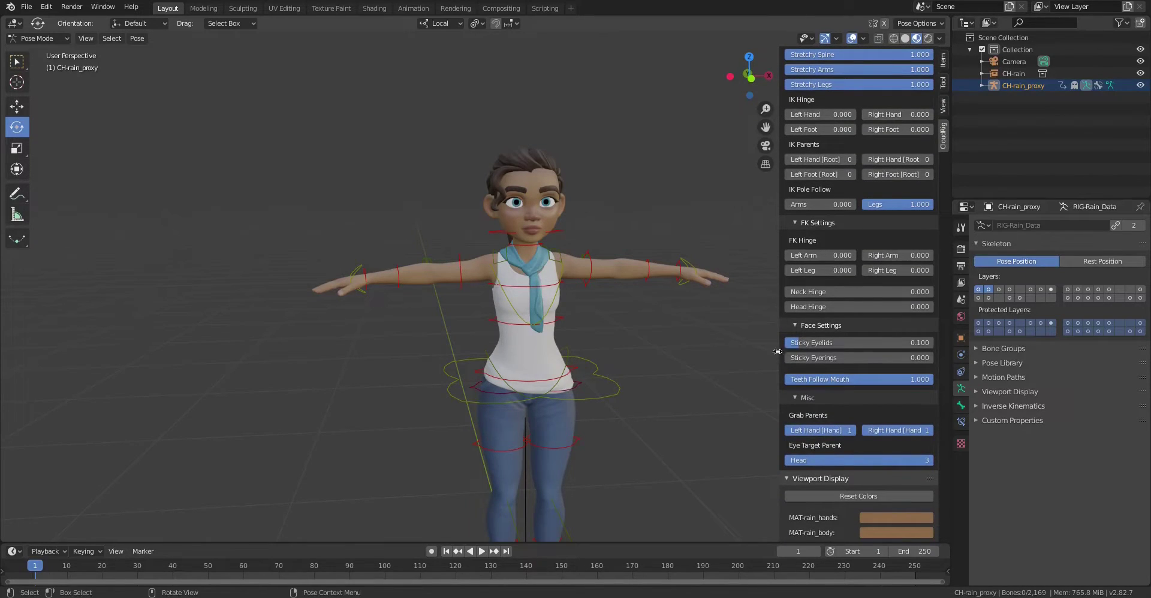
{"action": "scroll", "coordinate": [822, 198], "scroll_direction": "down", "scroll_amount": 4}
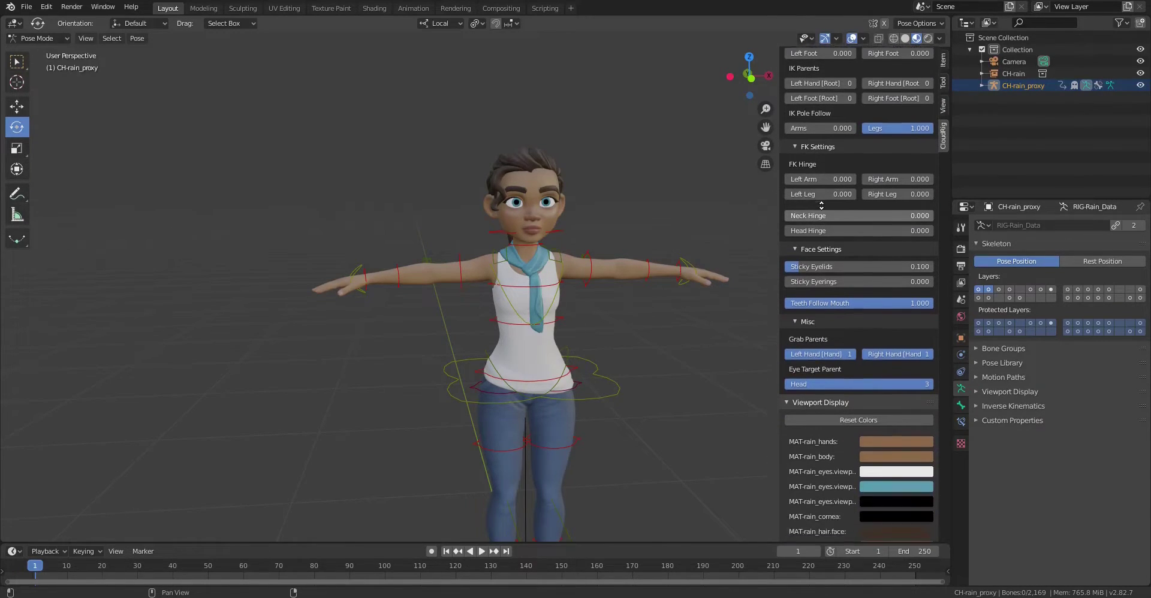
{"action": "scroll", "coordinate": [828, 188], "scroll_direction": "up", "scroll_amount": 6}
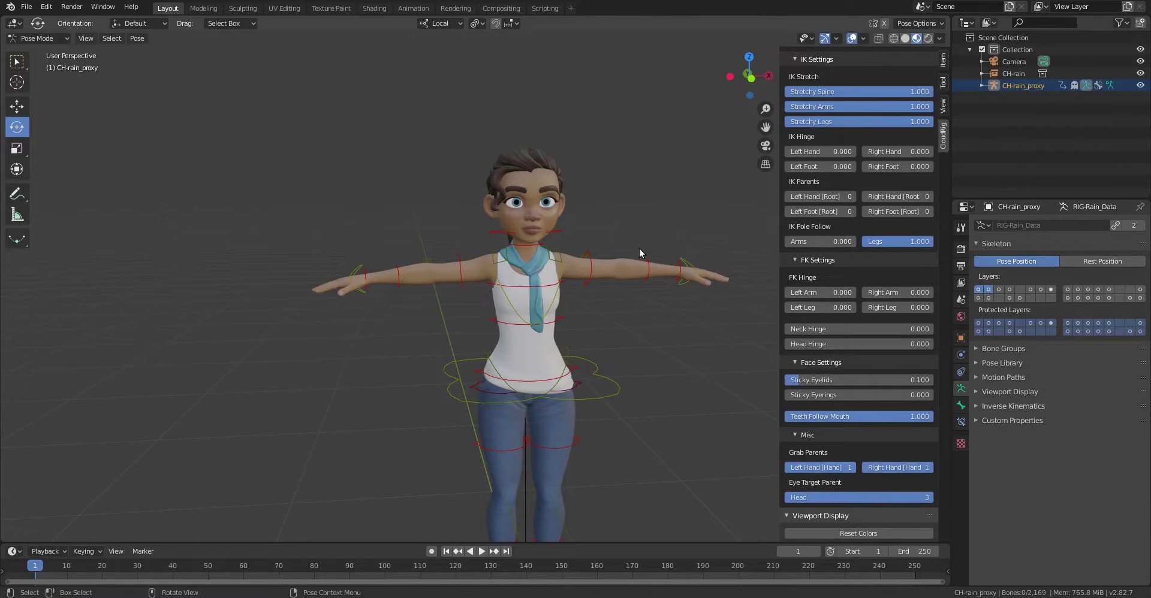
{"action": "middle_click_drag", "start_coordinate": [555, 211], "coordinate": [612, 217]}
{"action": "scroll", "coordinate": [839, 139], "scroll_direction": "up", "scroll_amount": 12}
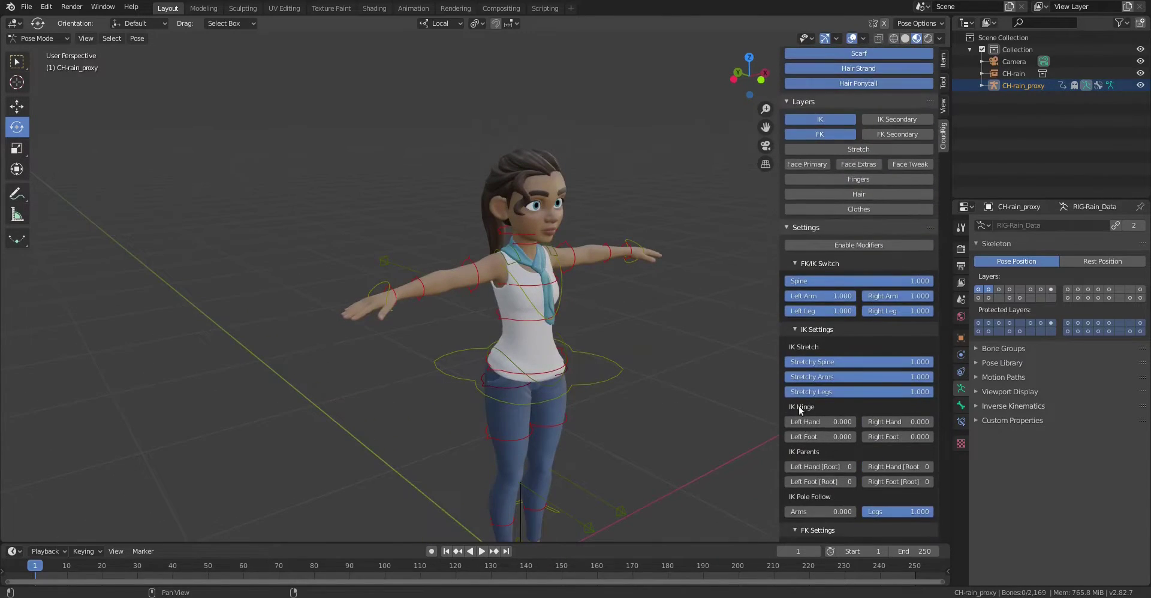
{"action": "scroll", "coordinate": [830, 155], "scroll_direction": "up", "scroll_amount": 2}
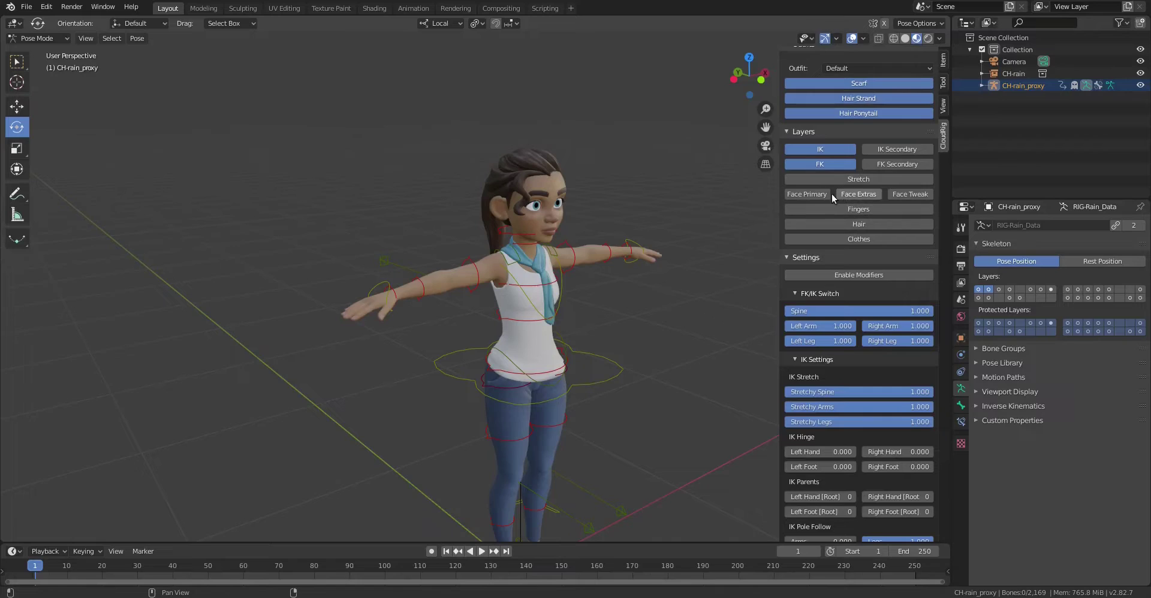
Show the Face Primary layer, select the TGT-Eyes target, and try a trackball rotation of FK-Head, cancelling it.
{"action": "left_click", "coordinate": [806, 193]}
{"action": "left_click", "coordinate": [722, 238]}
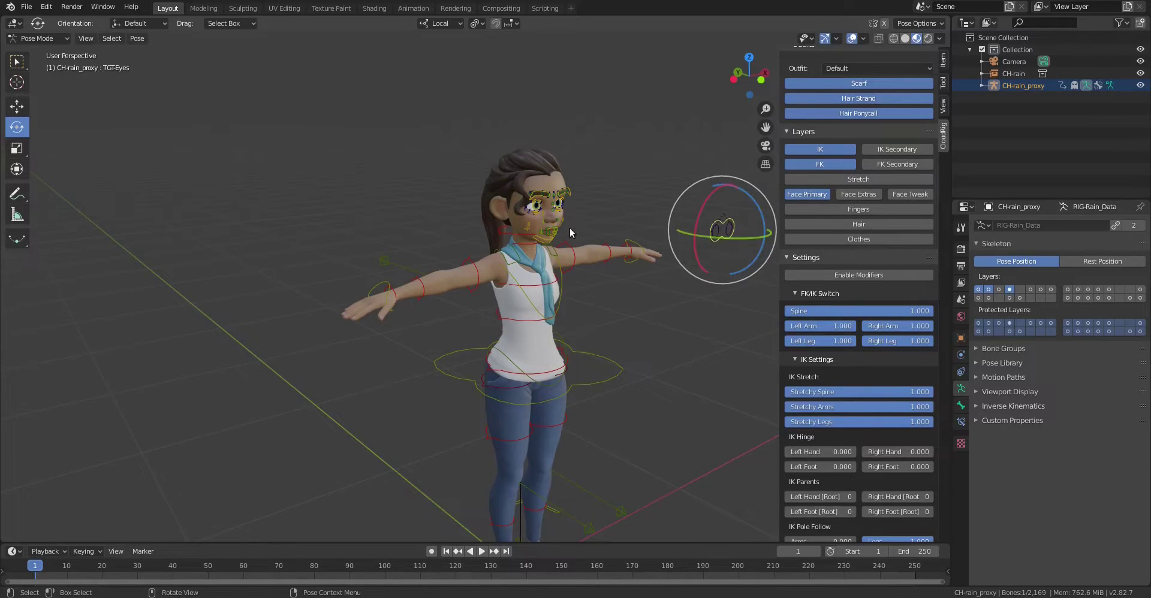
{"action": "left_click", "coordinate": [512, 232]}
{"action": "key", "text": "r"}
{"action": "key", "text": "r"}
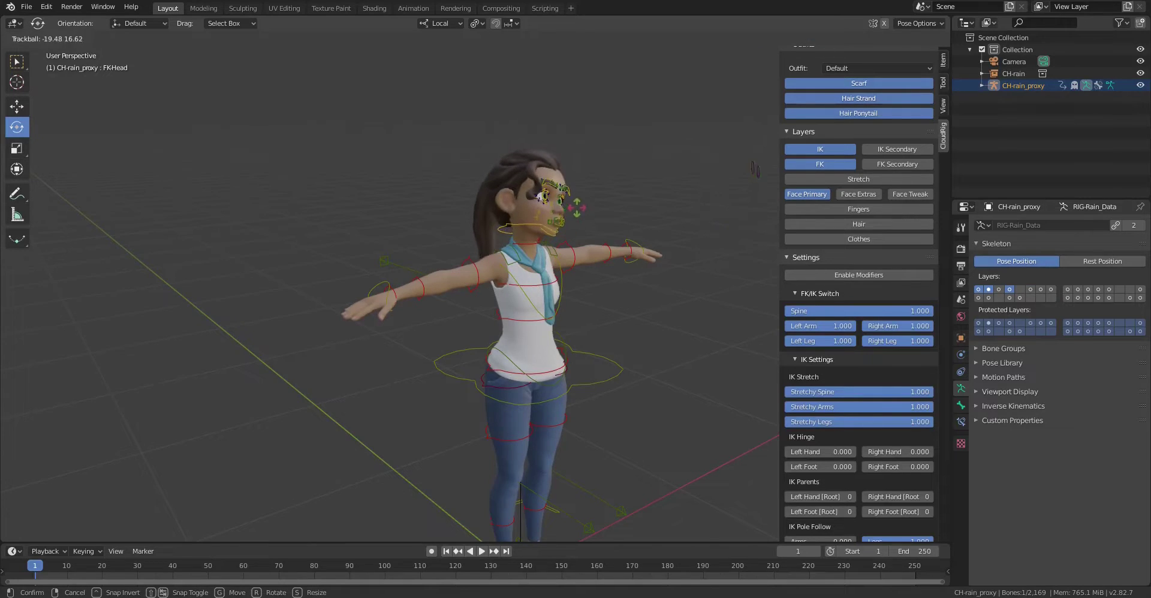
{"action": "key", "text": "Escape"}
Set the Eye Target Parent to Torso (1) and try turning the head control.
{"action": "scroll", "coordinate": [854, 455], "scroll_direction": "down", "scroll_amount": 1}
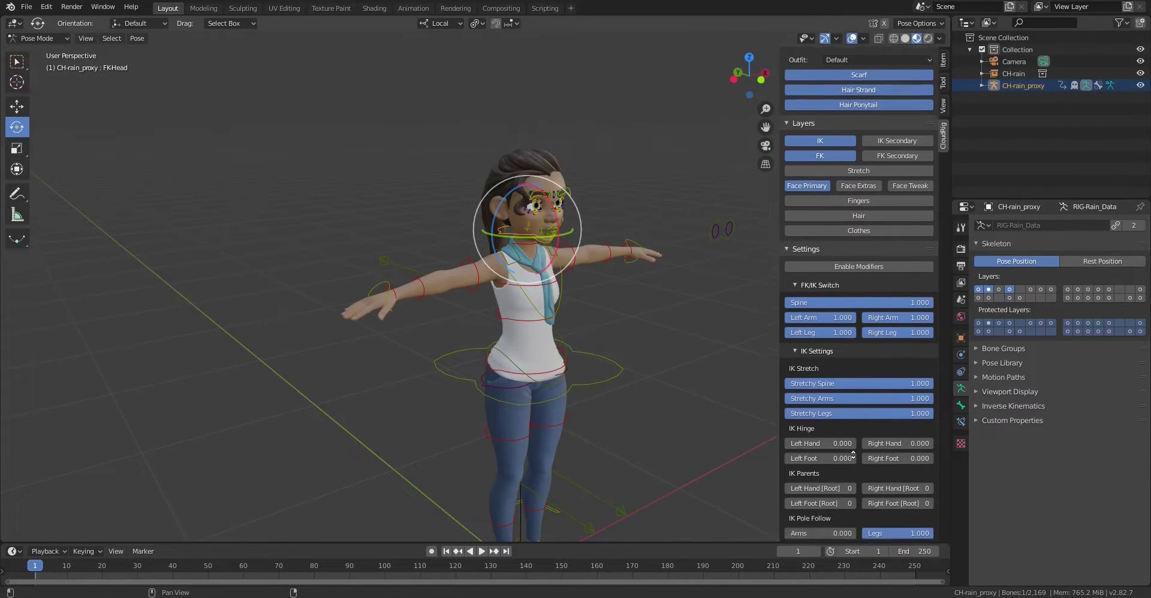
{"action": "scroll", "coordinate": [854, 455], "scroll_direction": "down", "scroll_amount": 12}
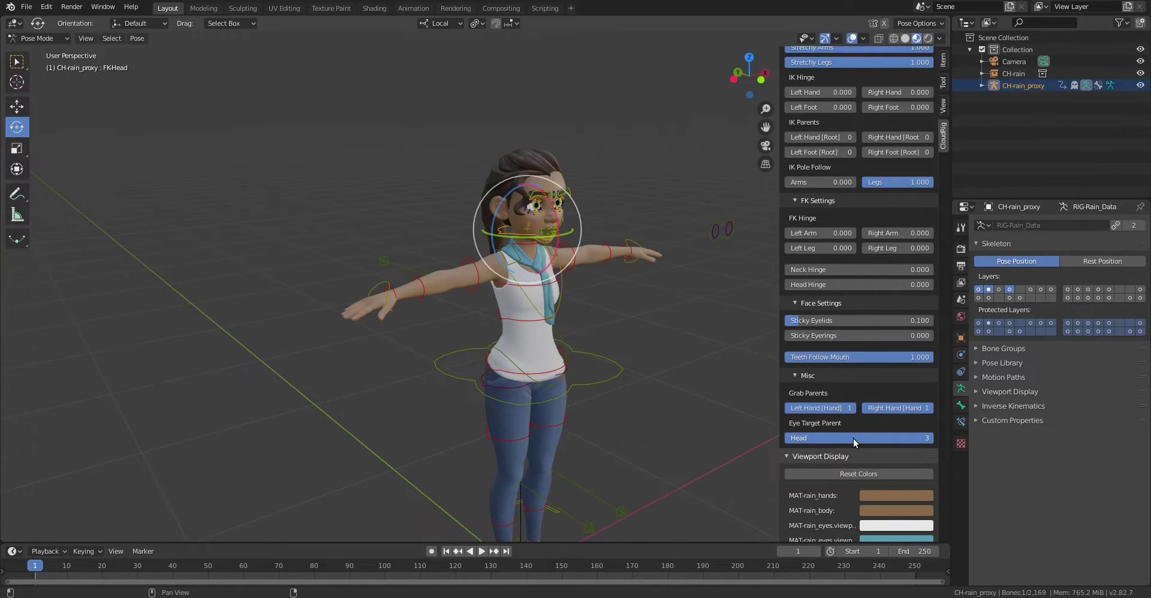
{"action": "left_click_drag", "start_coordinate": [853, 437], "coordinate": [833, 443]}
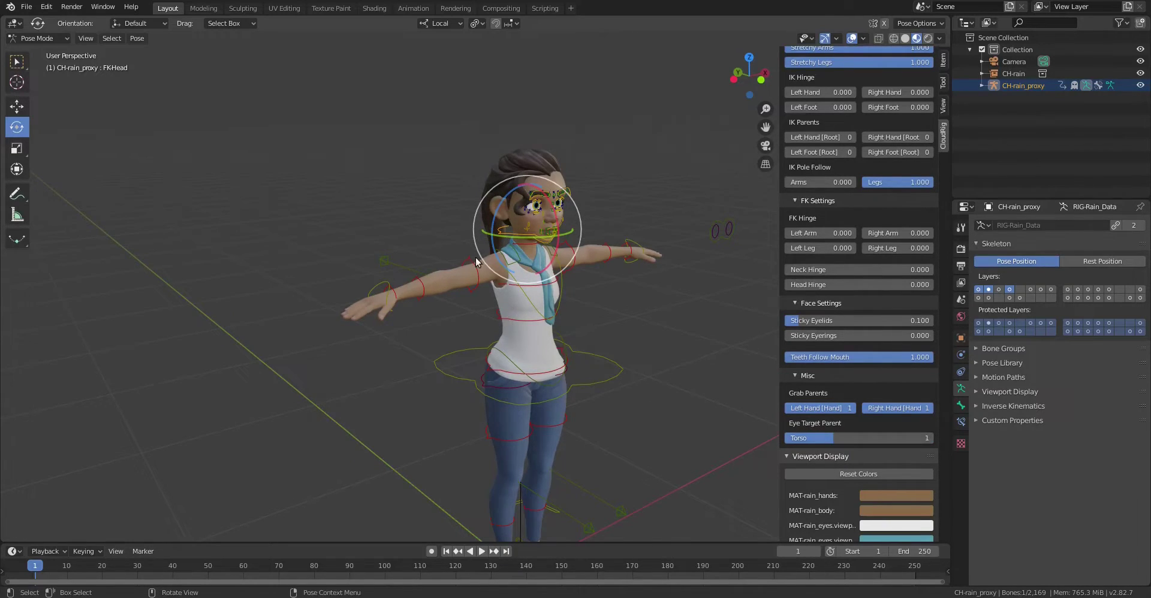
{"action": "mouse_move", "coordinate": [527, 253]}
{"action": "left_mouse_down"}
{"action": "mouse_move", "coordinate": [517, 247]}
{"action": "mouse_move", "coordinate": [532, 243]}
{"action": "mouse_move", "coordinate": [511, 259]}
{"action": "mouse_move", "coordinate": [527, 243]}
{"action": "left_mouse_up"}
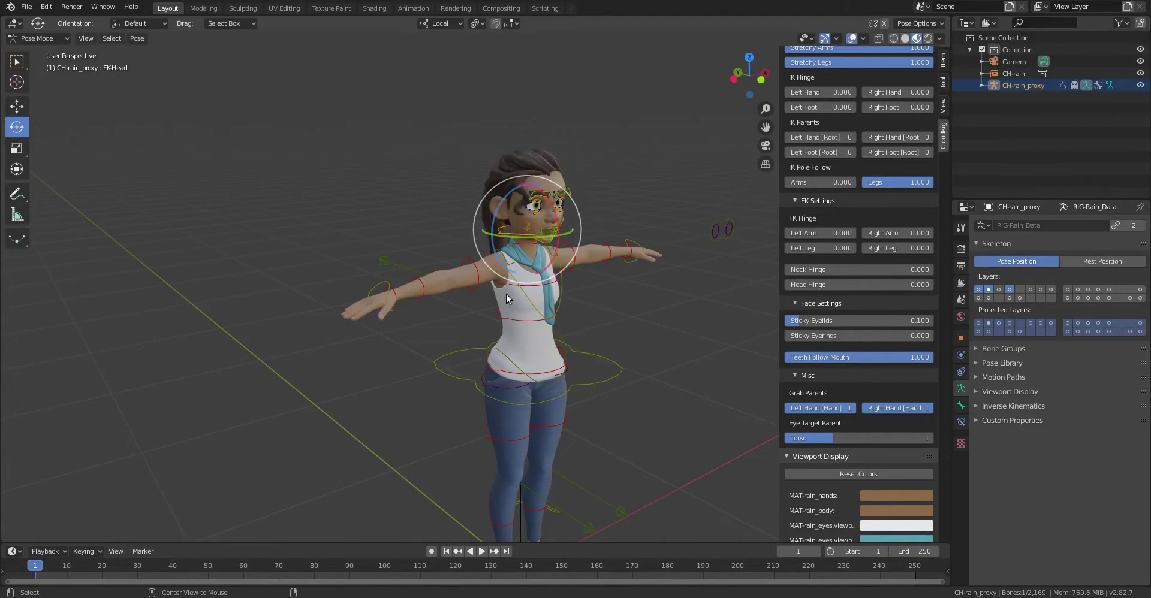
Examine the rig's IK, FK, Face and Misc settings again, along with the outfit and bone layer options.
{"action": "scroll", "coordinate": [863, 351], "scroll_direction": "up", "scroll_amount": 3}
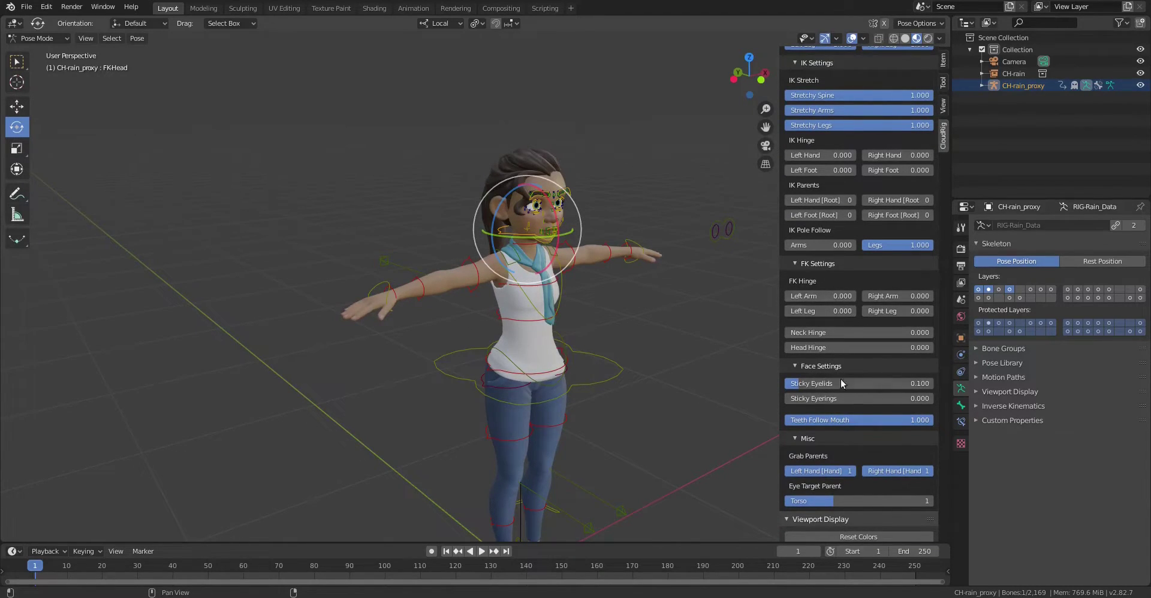
{"action": "scroll", "coordinate": [840, 379], "scroll_direction": "down", "scroll_amount": 6}
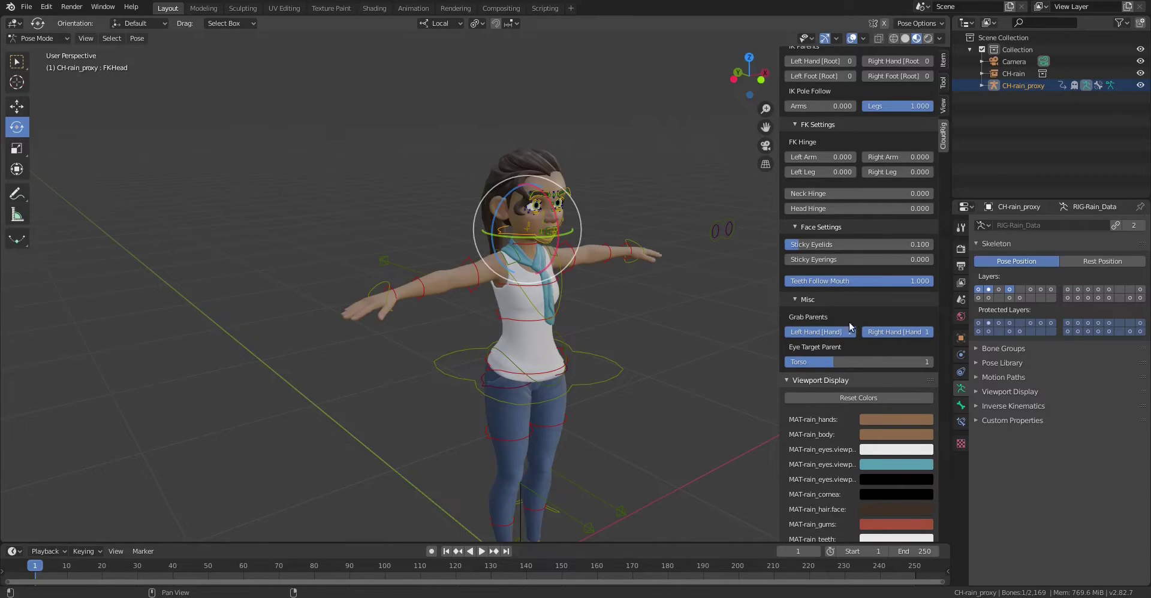
{"action": "scroll", "coordinate": [850, 327], "scroll_direction": "down", "scroll_amount": 3}
{"action": "scroll", "coordinate": [865, 196], "scroll_direction": "up", "scroll_amount": 8}
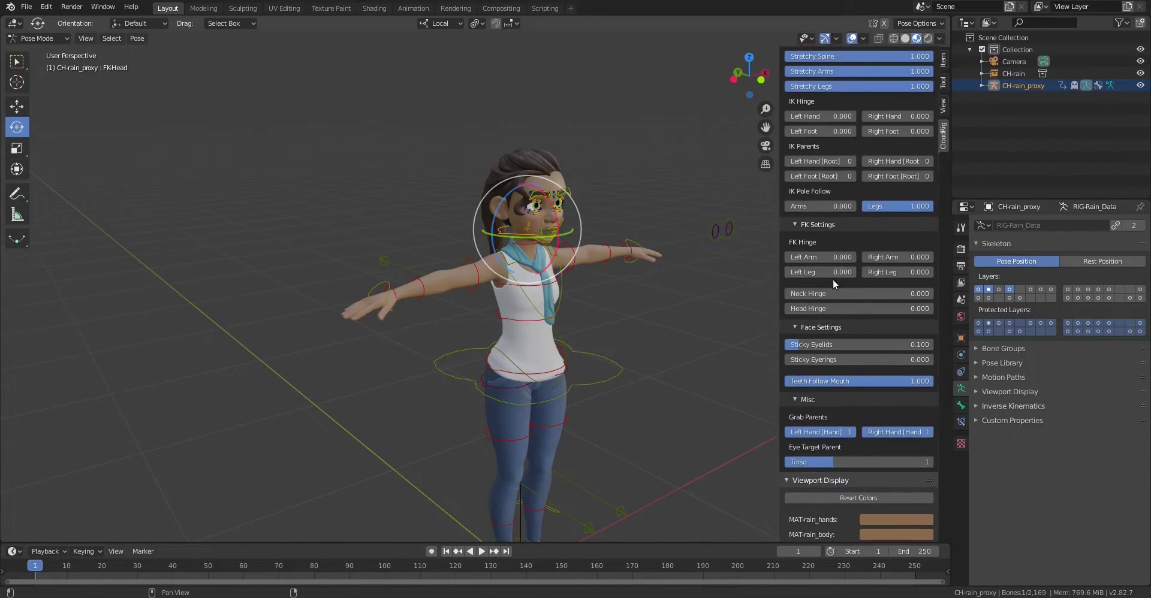
{"action": "scroll", "coordinate": [857, 256], "scroll_direction": "up", "scroll_amount": 2}
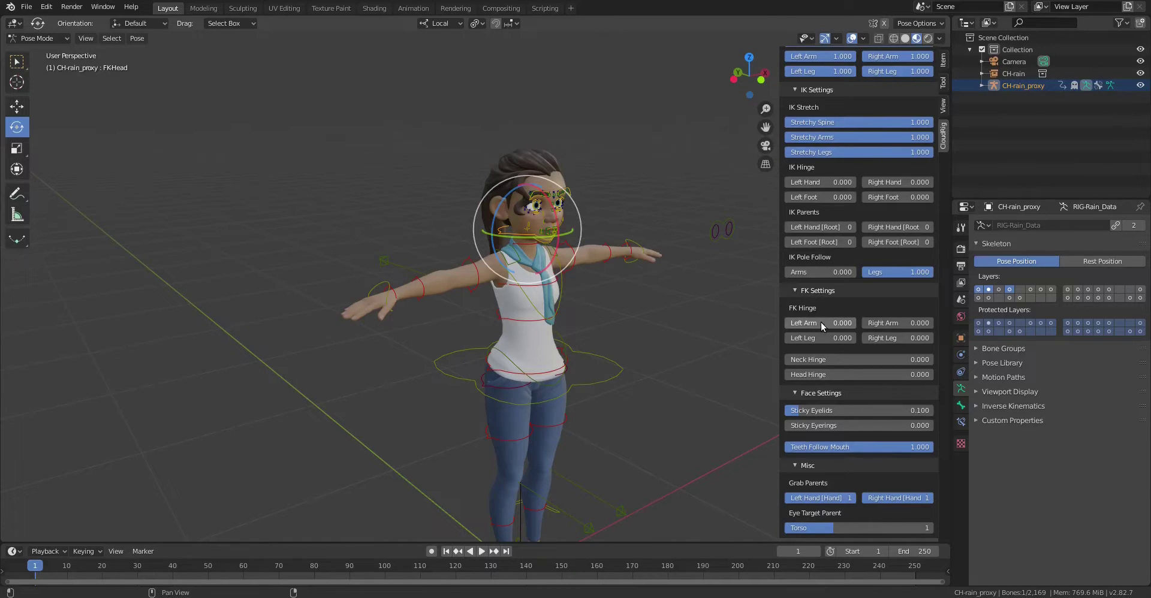
{"action": "scroll", "coordinate": [830, 270], "scroll_direction": "up", "scroll_amount": 1}
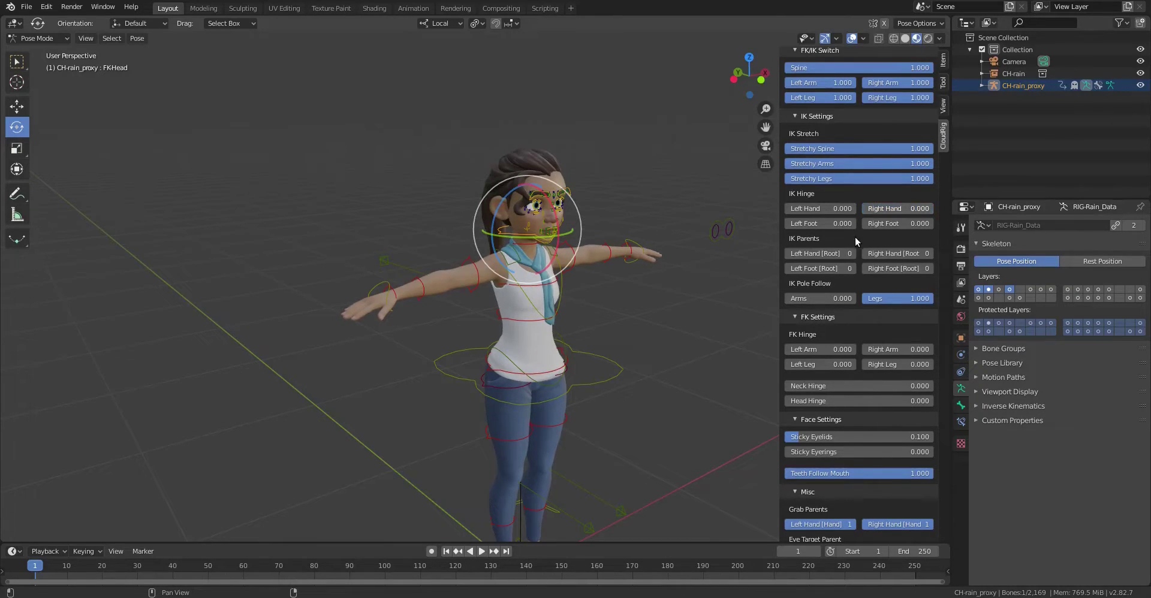
{"action": "scroll", "coordinate": [840, 297], "scroll_direction": "down", "scroll_amount": 6}
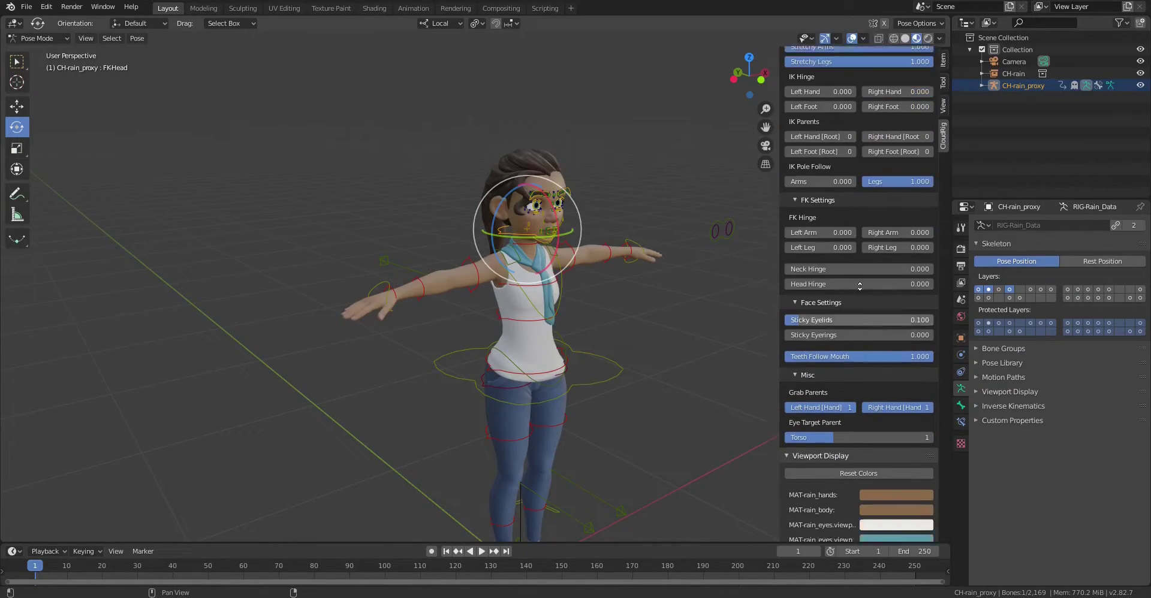
{"action": "scroll", "coordinate": [839, 297], "scroll_direction": "up", "scroll_amount": 14}
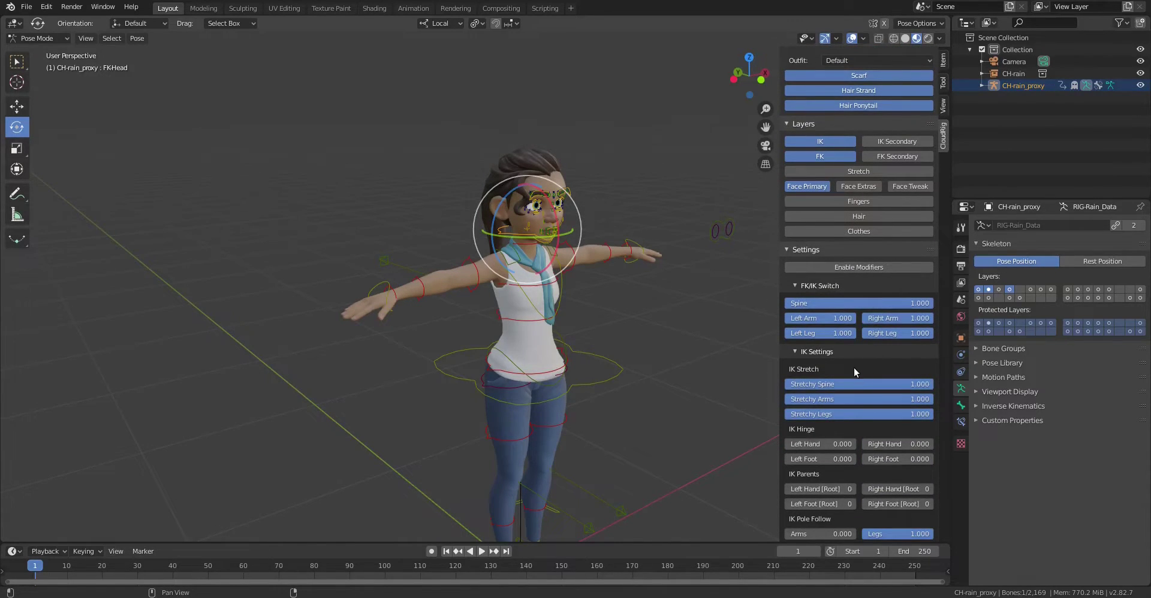
{"action": "scroll", "coordinate": [876, 318], "scroll_direction": "down", "scroll_amount": 5}
{"action": "scroll", "coordinate": [897, 258], "scroll_direction": "up", "scroll_amount": 6}
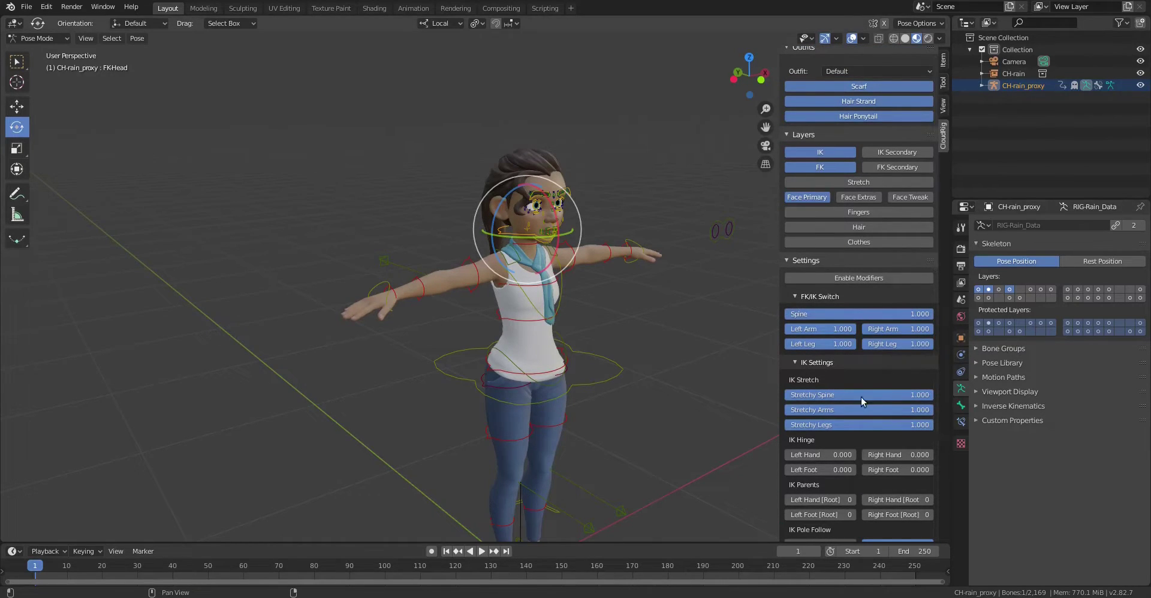
{"action": "scroll", "coordinate": [861, 397], "scroll_direction": "down", "scroll_amount": 15}
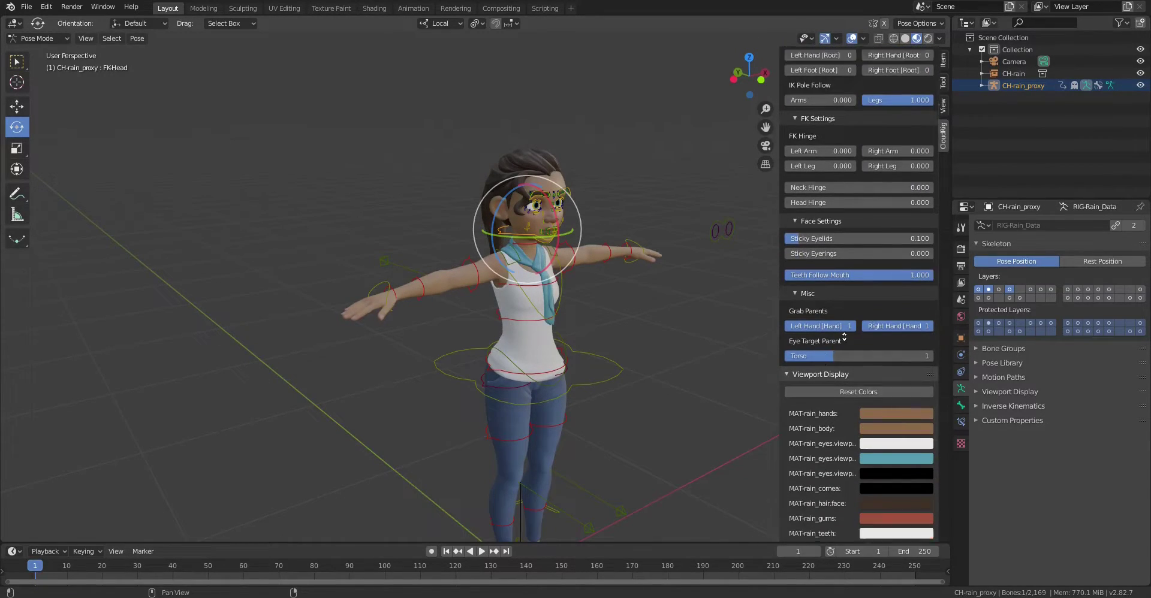
{"action": "scroll", "coordinate": [844, 339], "scroll_direction": "down", "scroll_amount": 5}
Check the material viewport colours, collapse the Viewport Display section, and return to the outfit and layer options.
{"action": "left_click", "coordinate": [899, 279]}
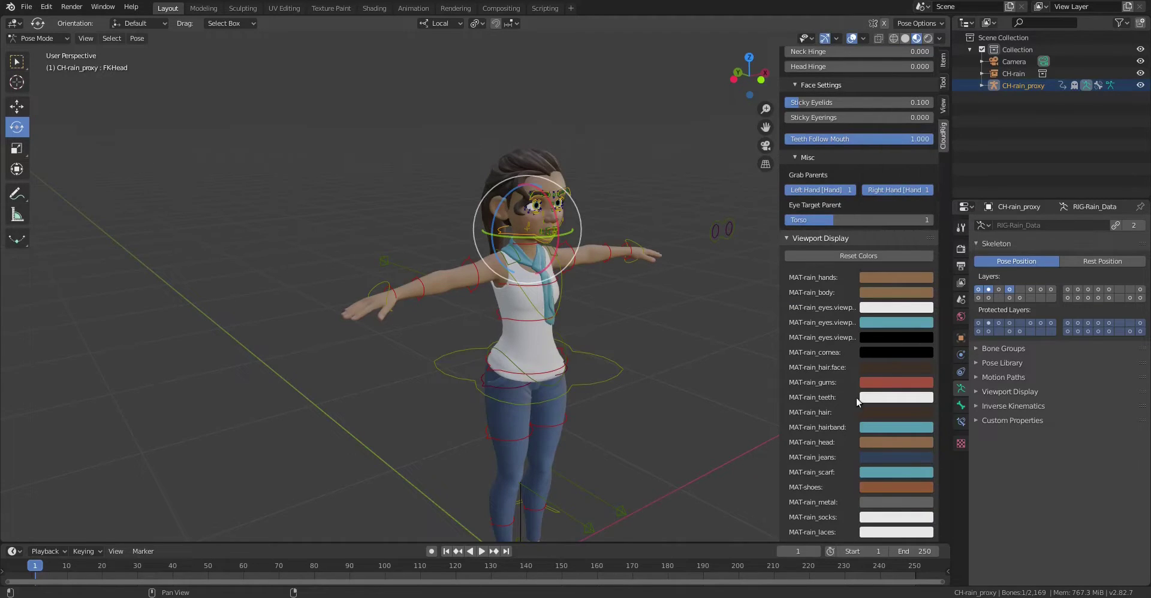
{"action": "scroll", "coordinate": [858, 402], "scroll_direction": "down", "scroll_amount": 1}
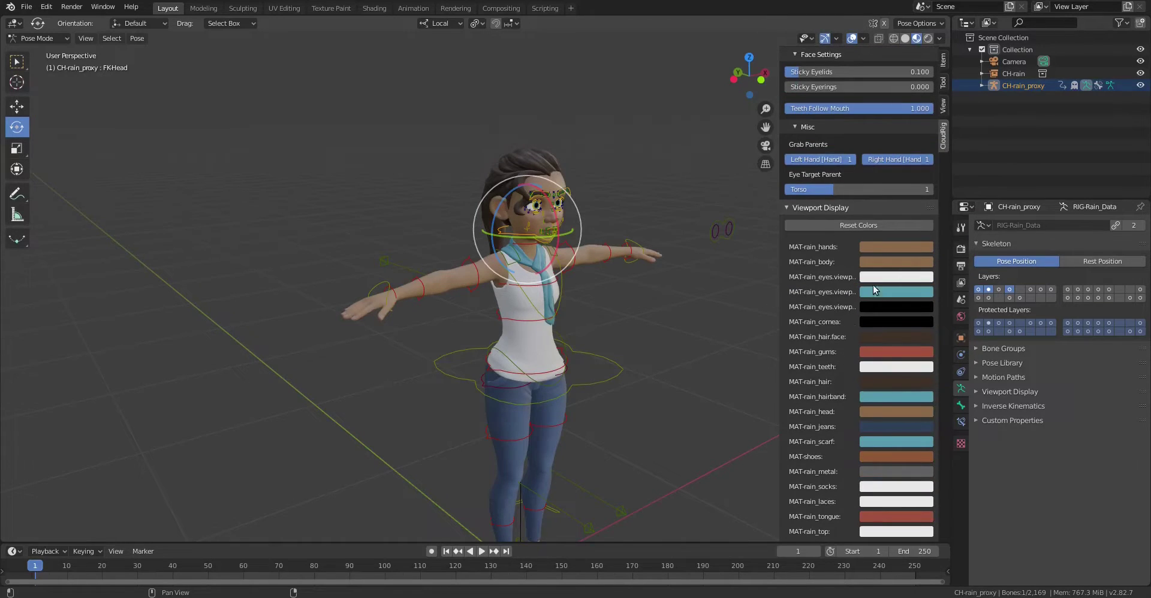
{"action": "left_click", "coordinate": [900, 534]}
{"action": "mouse_move", "coordinate": [920, 402]}
{"action": "left_mouse_down"}
{"action": "mouse_move", "coordinate": [927, 391]}
{"action": "mouse_move", "coordinate": [912, 411]}
{"action": "mouse_move", "coordinate": [946, 396]}
{"action": "mouse_move", "coordinate": [930, 408]}
{"action": "left_mouse_up"}
{"action": "left_click", "coordinate": [828, 210]}
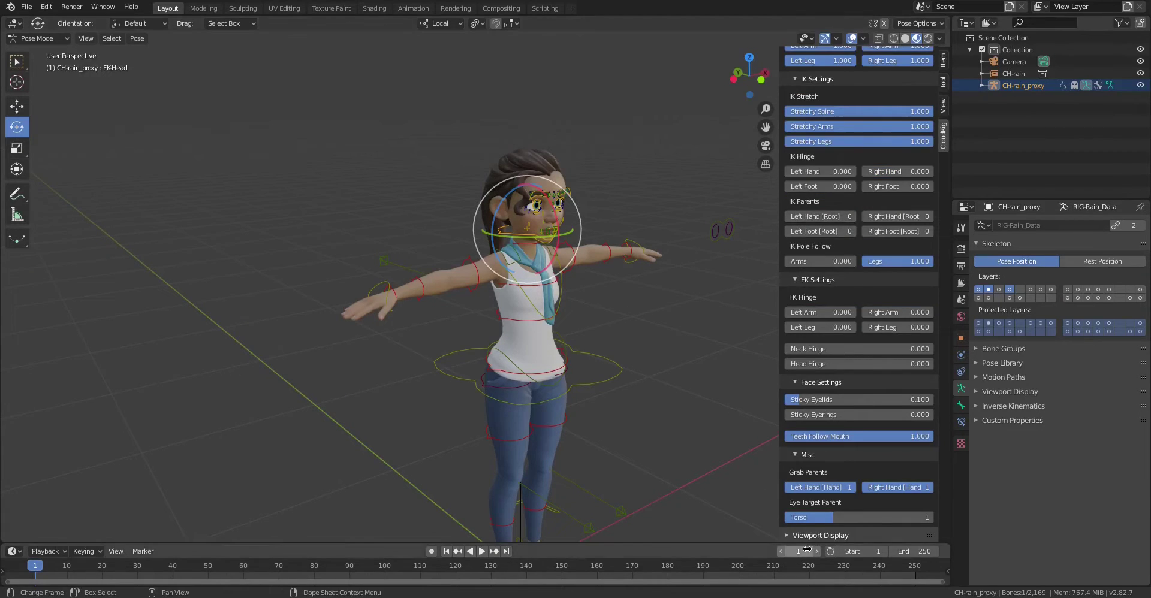
{"action": "scroll", "coordinate": [889, 430], "scroll_direction": "up", "scroll_amount": 10}
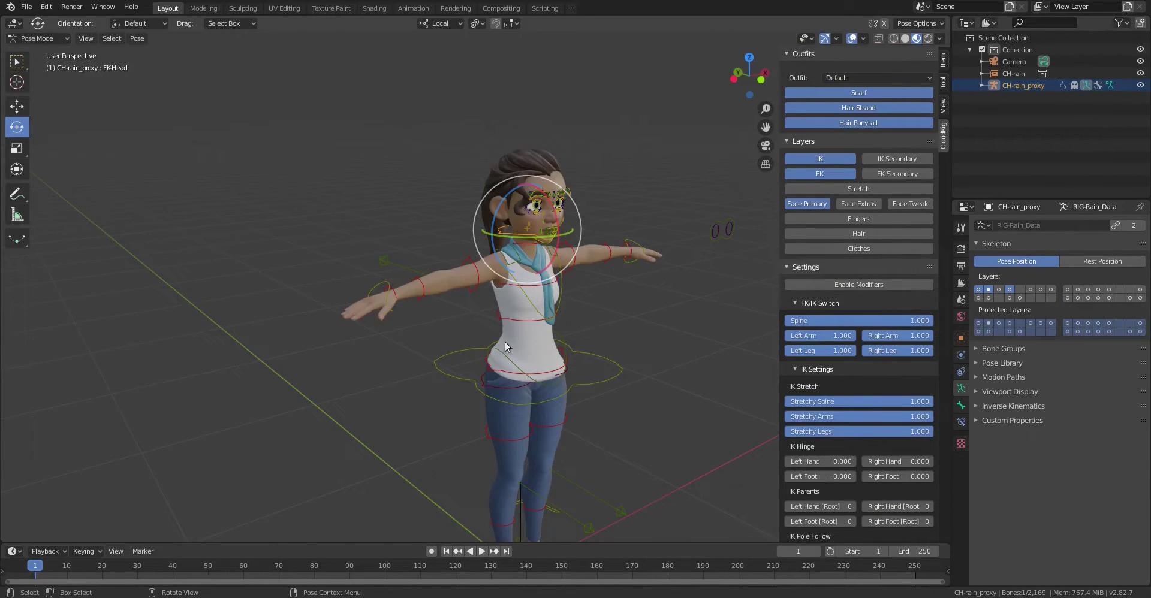
Deselect all bones and make the timeline area taller.
{"action": "middle_click_drag", "start_coordinate": [505, 345], "coordinate": [495, 365]}
{"action": "middle_click_drag", "start_coordinate": [520, 405], "coordinate": [479, 421]}
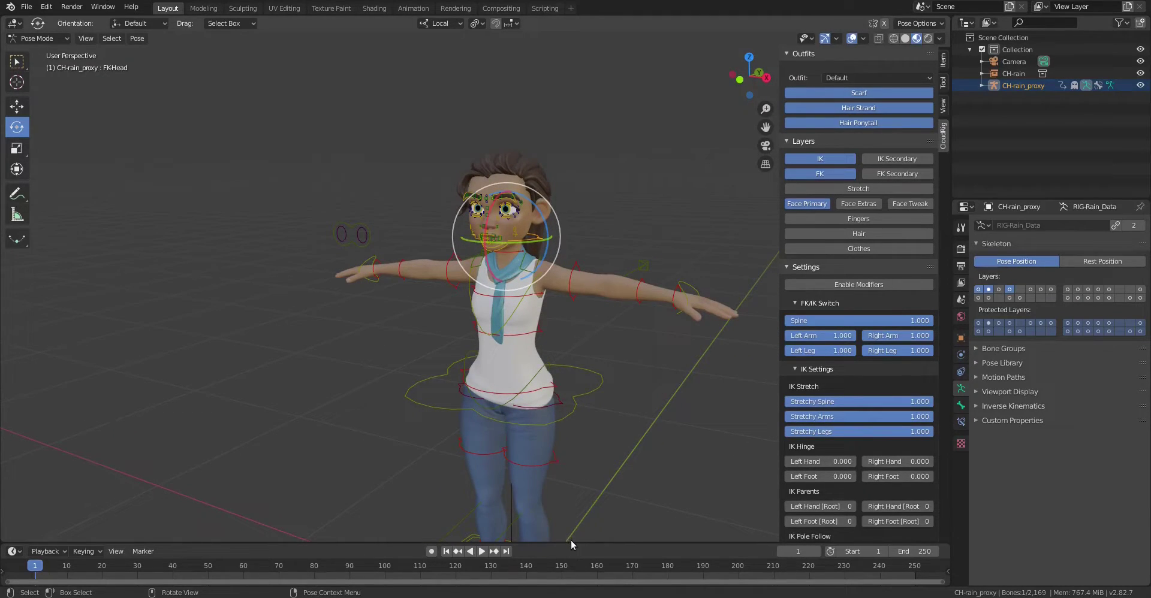
{"action": "key", "text": "alt+a"}
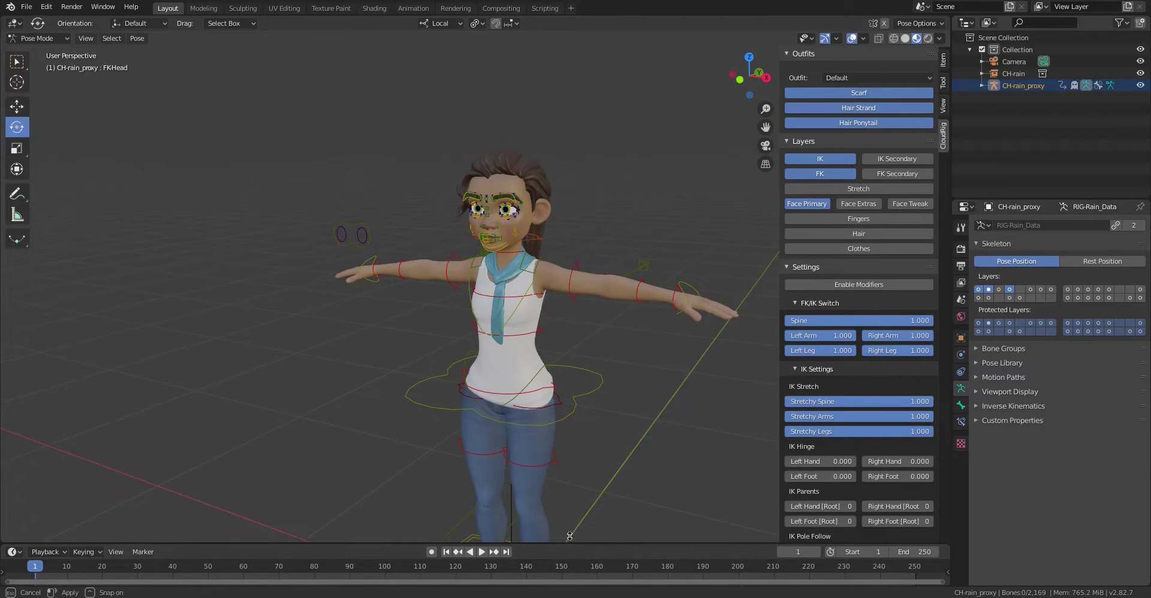
{"action": "left_click_drag", "start_coordinate": [568, 544], "coordinate": [569, 503]}
{"action": "mouse_move", "coordinate": [537, 389]}
{"action": "middle_mouse_down"}
{"action": "mouse_move", "coordinate": [529, 359]}
{"action": "mouse_move", "coordinate": [599, 341]}
{"action": "mouse_move", "coordinate": [591, 327]}
{"action": "middle_mouse_up"}
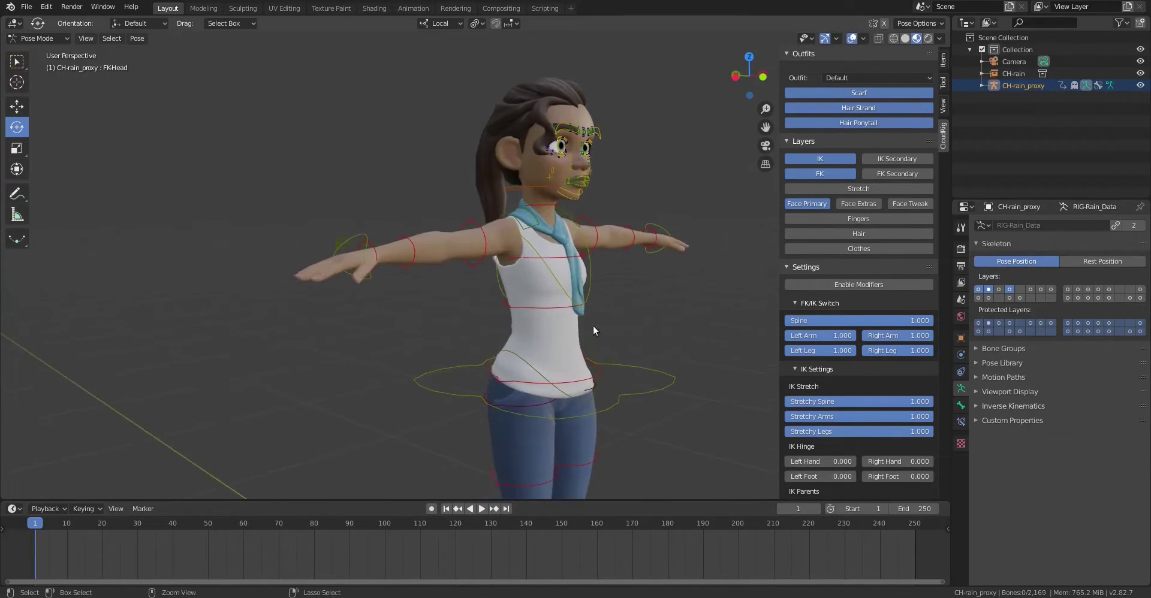
Switch the viewport to Rendered shading and change the rig from Pose Mode to Object Mode.
{"action": "left_click", "coordinate": [928, 38]}
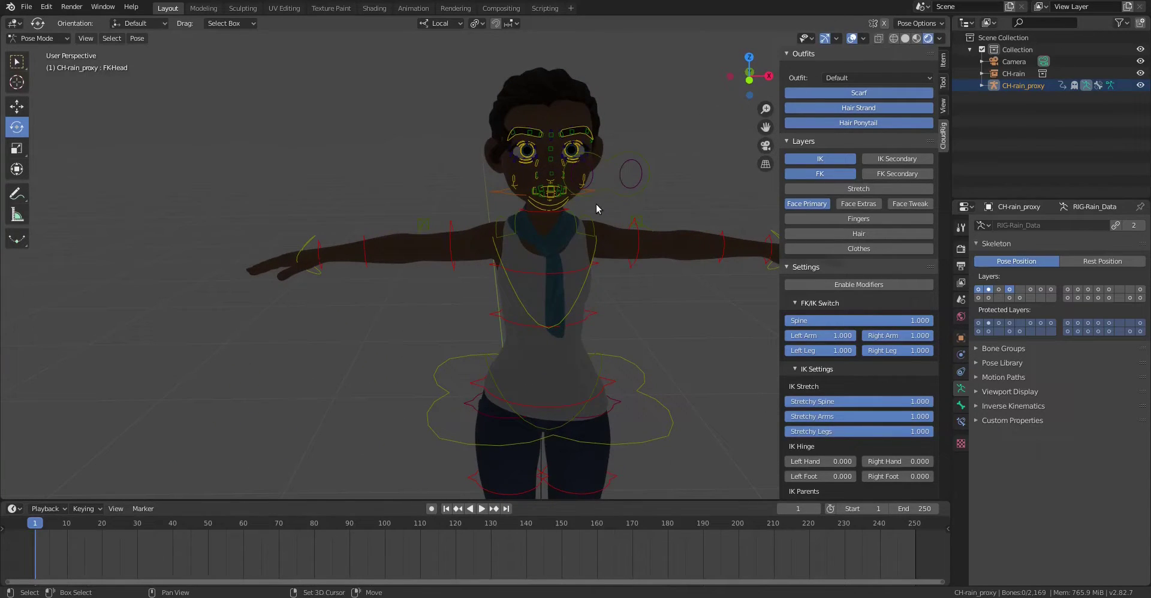
{"action": "key", "text": "shift+a"}
{"action": "key", "text": "Escape"}
{"action": "key", "text": "ctrl+Tab"}
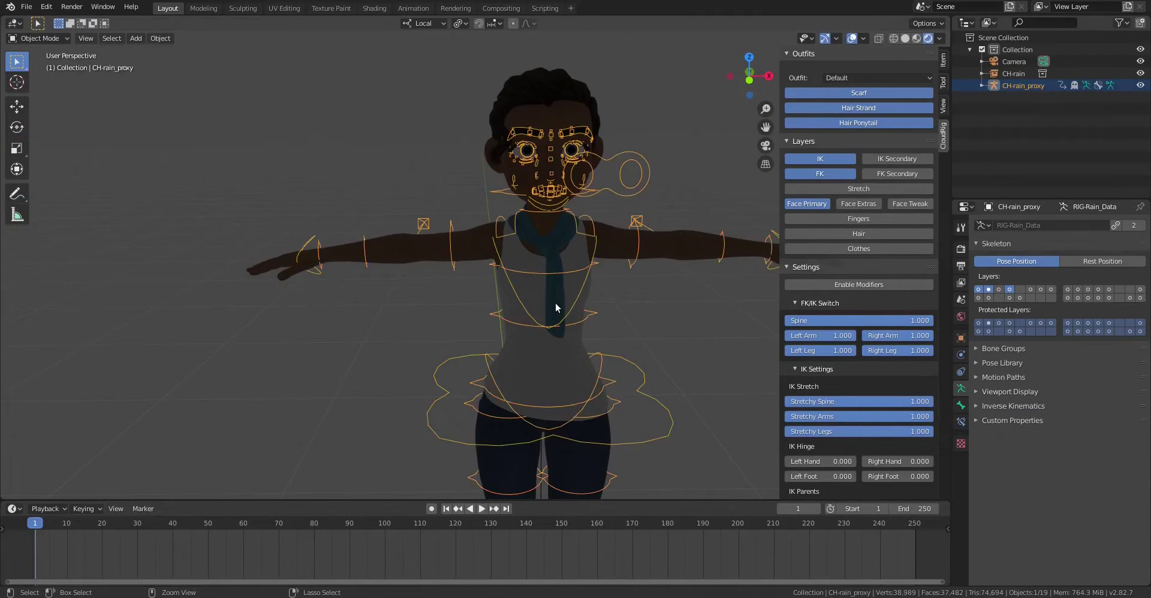
Add a Sun light and move it up in front of the character, to about X 0.44, Y -0.64, Z 1.61 m.
{"action": "key", "text": "shift+a"}
{"action": "mouse_move", "coordinate": [564, 298]}
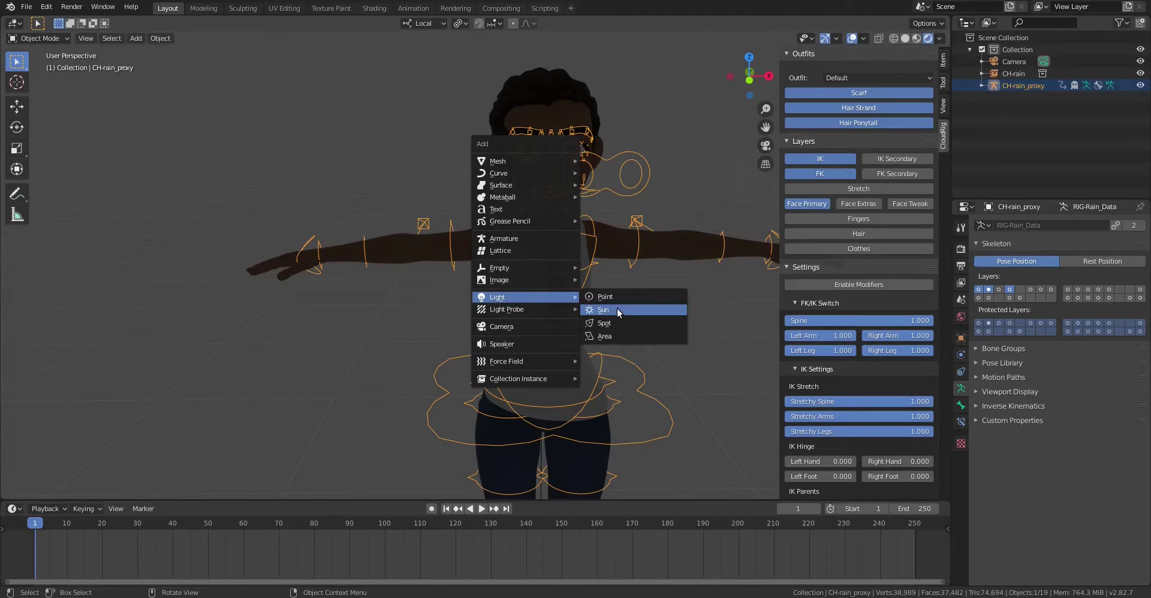
{"action": "left_click", "coordinate": [617, 308]}
{"action": "middle_click_drag", "start_coordinate": [597, 293], "coordinate": [662, 282]}
{"action": "key", "text": "g"}
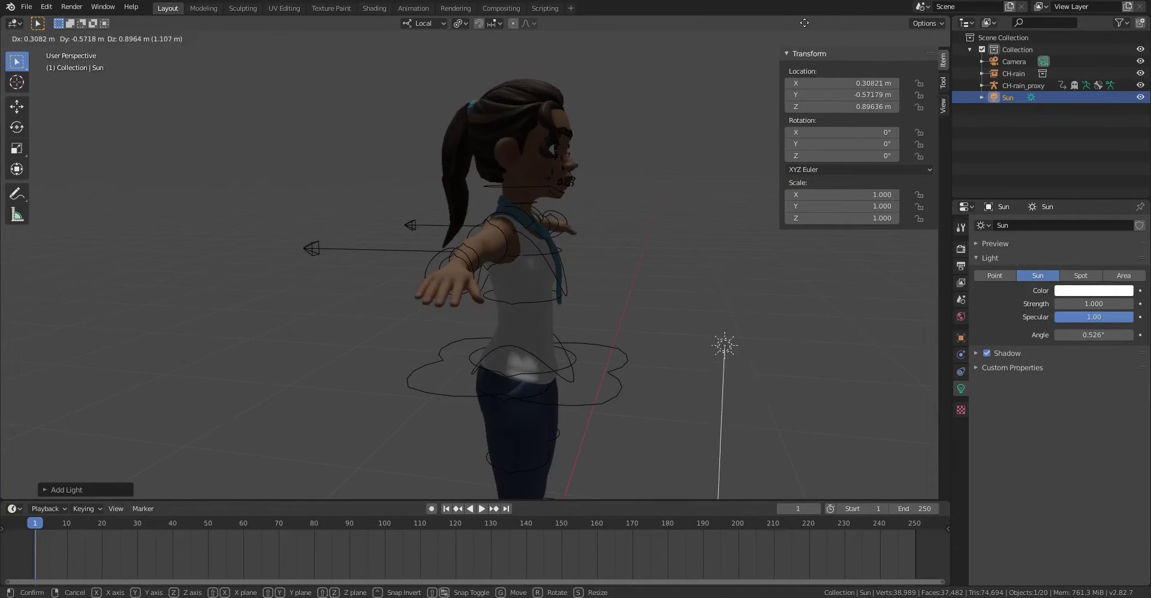
{"action": "left_click", "coordinate": [805, 23]}
{"action": "key", "text": "g"}
{"action": "left_click", "coordinate": [729, 108]}
Rotate the sun towards the character to about 45.6°, 26.7°, -3° and set its strength to 3.310.
{"action": "key", "text": "r"}
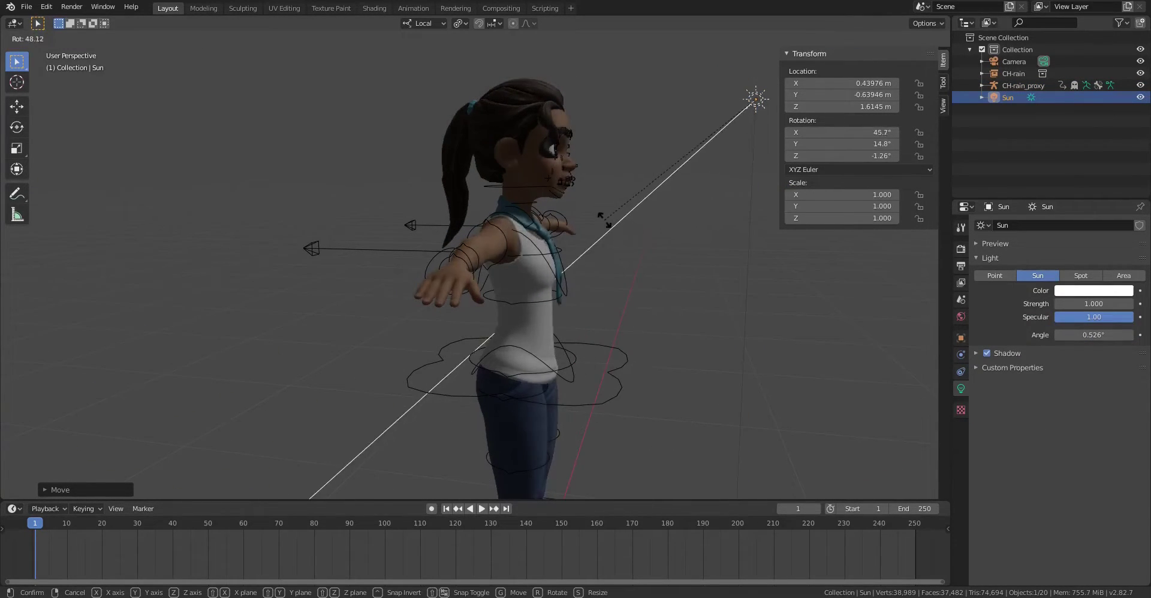
{"action": "left_click", "coordinate": [604, 220]}
{"action": "middle_click_drag", "start_coordinate": [604, 221], "coordinate": [676, 264]}
{"action": "key", "text": "r"}
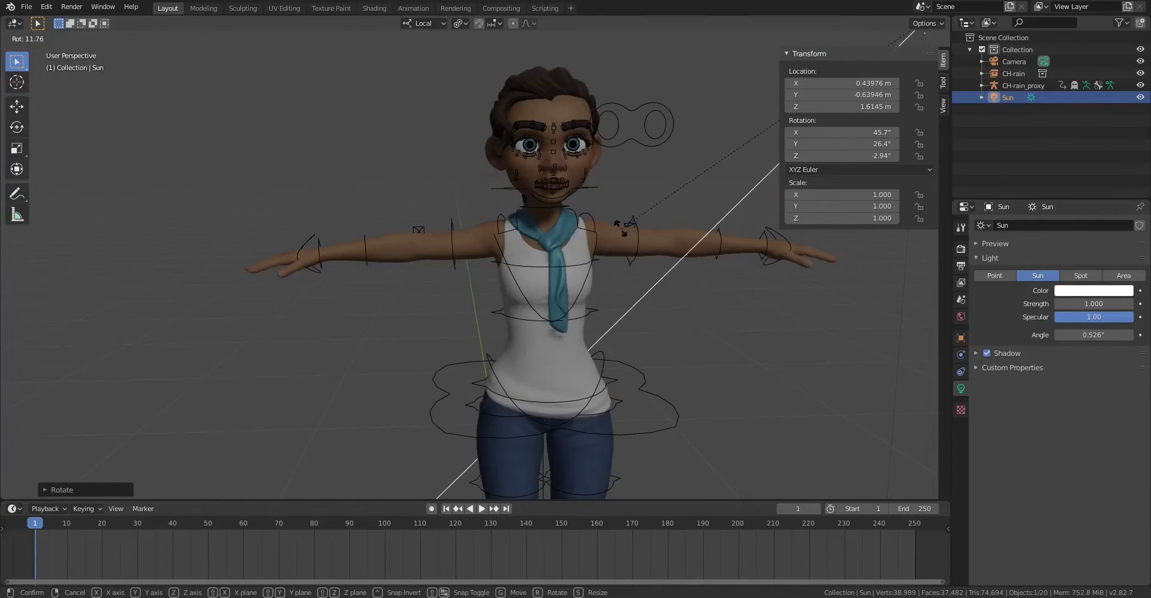
{"action": "left_click", "coordinate": [620, 229]}
{"action": "left_click_drag", "start_coordinate": [1071, 304], "coordinate": [1109, 307]}
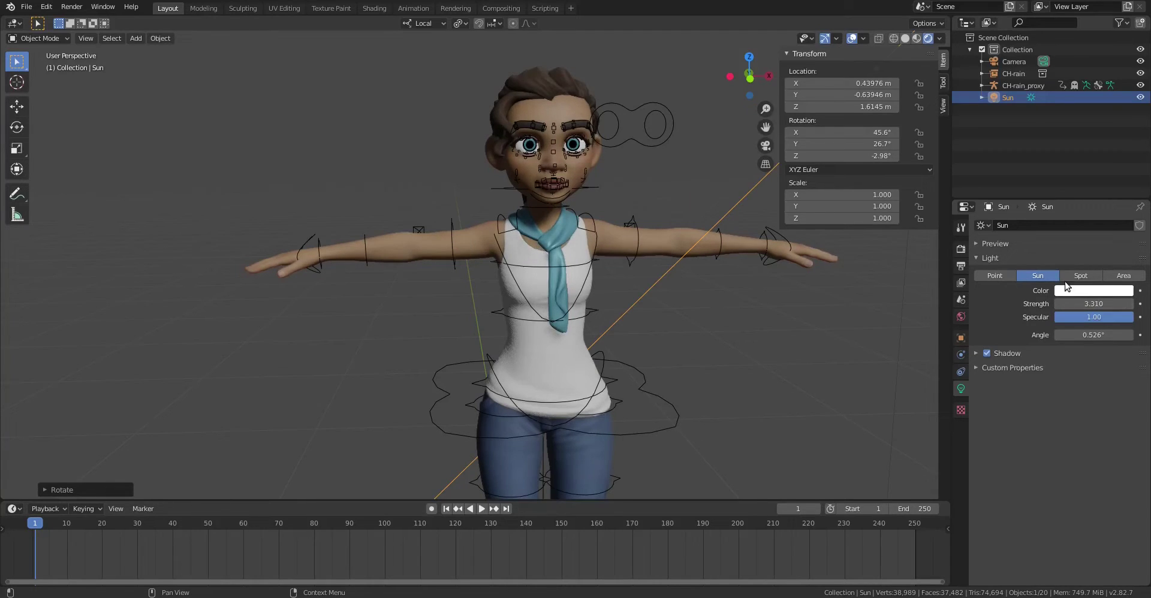
Duplicate the sun to about X 0.05, Y -0.86, Z 1.68 m and rotate the copy to about 36°, 39.5°, -20.5°.
{"action": "middle_click_drag", "start_coordinate": [491, 234], "coordinate": [642, 267]}
{"action": "key", "text": "shift+d"}
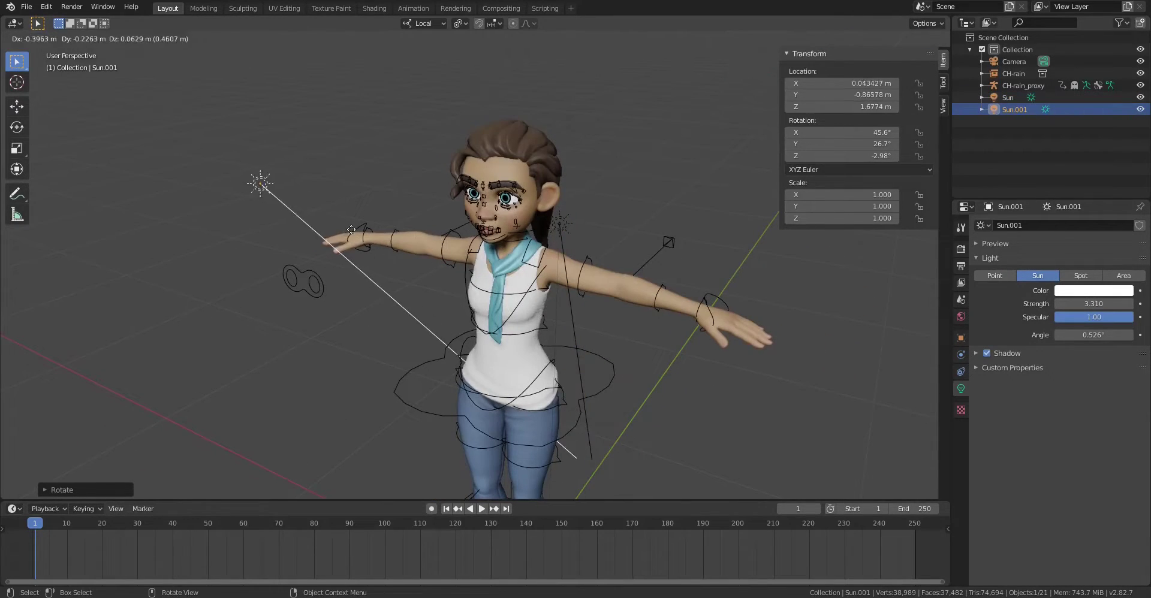
{"action": "key", "text": "r"}
{"action": "key", "text": "z"}
{"action": "key", "text": "z"}
{"action": "left_click", "coordinate": [486, 343]}
Select the character rig by its face controls and return it to Pose Mode.
{"action": "middle_click_drag", "start_coordinate": [487, 343], "coordinate": [445, 326]}
{"action": "middle_click_drag", "start_coordinate": [444, 327], "coordinate": [450, 420], "text": "shift"}
{"action": "middle_click_drag", "start_coordinate": [450, 419], "coordinate": [452, 310], "text": "ctrl"}
{"action": "scroll", "coordinate": [452, 311], "scroll_direction": "up", "scroll_amount": 6}
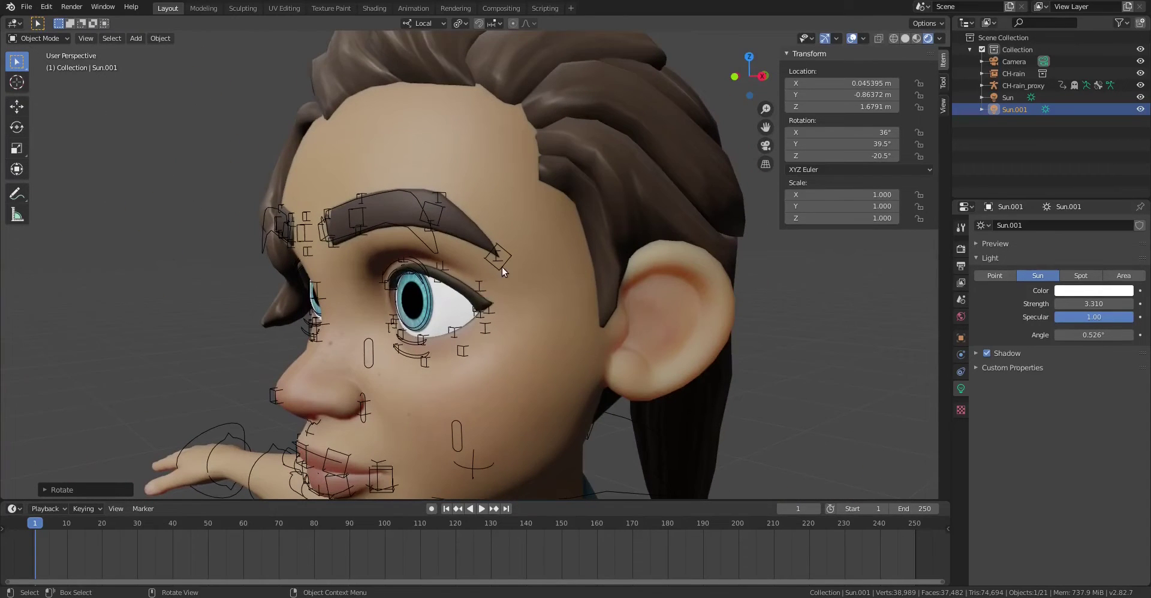
{"action": "left_click", "coordinate": [505, 269]}
{"action": "key", "text": "ctrl+Tab"}
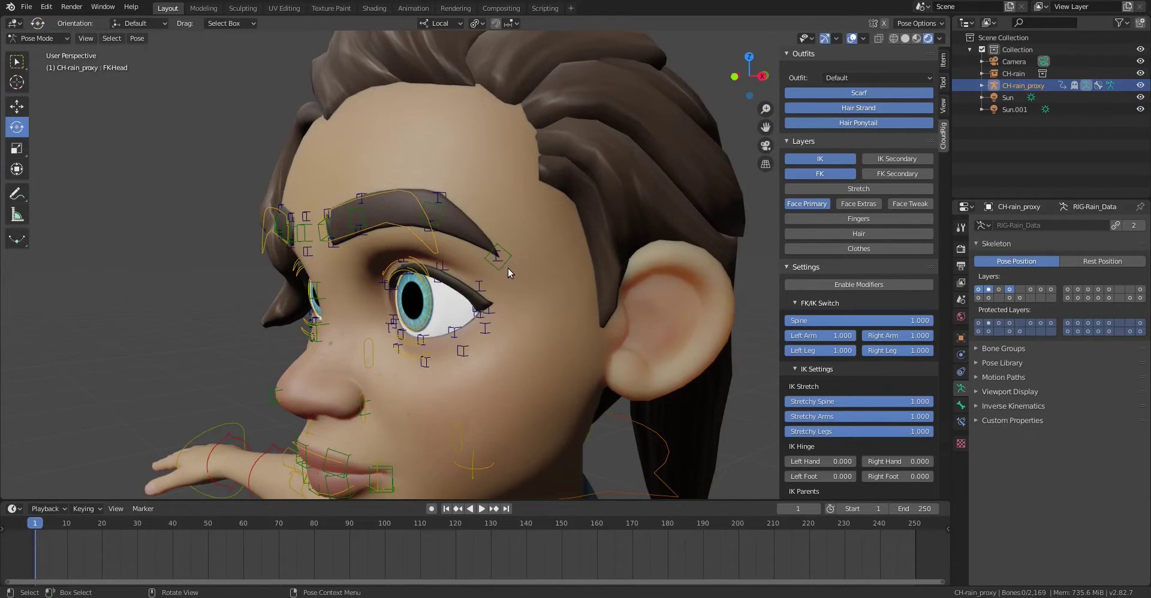
Try moving the outer left eyebrow control and the lower lip control GRP-Lip_Bot_1.L, cancelling both moves.
{"action": "left_click", "coordinate": [509, 268]}
{"action": "key", "text": "g"}
{"action": "right_click", "coordinate": [472, 183]}
{"action": "mouse_move", "coordinate": [472, 183]}
{"action": "middle_mouse_down"}
{"action": "mouse_move", "coordinate": [512, 213]}
{"action": "mouse_move", "coordinate": [505, 194]}
{"action": "mouse_move", "coordinate": [463, 175]}
{"action": "middle_mouse_up"}
{"action": "left_click", "coordinate": [509, 280]}
{"action": "key", "text": "g"}
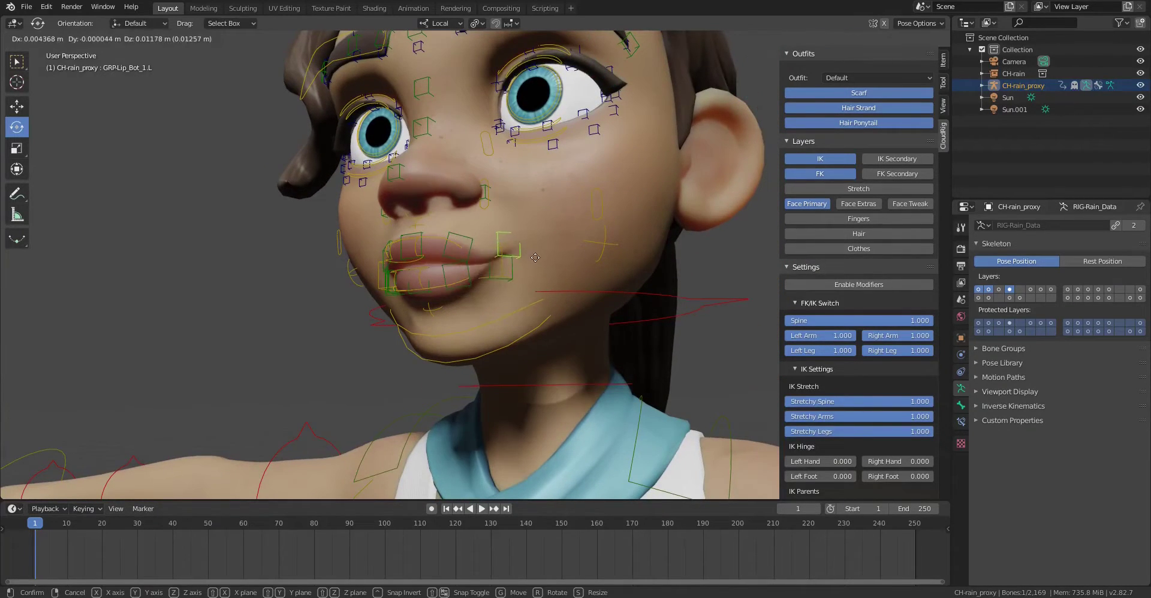
{"action": "right_click", "coordinate": [487, 282]}
Select the left mouth corner control ACT-Lips_Corner.L and pull it outward and up into a one-sided smile.
{"action": "middle_click_drag", "start_coordinate": [487, 286], "coordinate": [546, 240], "text": "ctrl"}
{"action": "left_click", "coordinate": [530, 219]}
{"action": "left_click", "coordinate": [549, 245]}
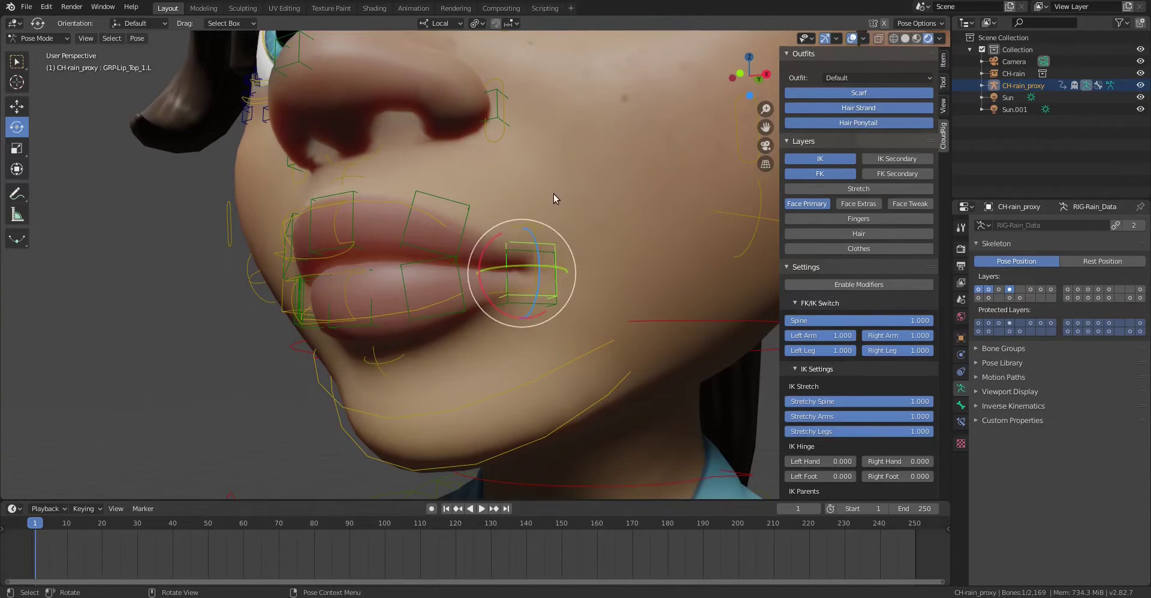
{"action": "left_click", "coordinate": [533, 226]}
{"action": "left_click", "coordinate": [534, 239]}
{"action": "key", "text": "g"}
{"action": "left_click", "coordinate": [557, 203]}
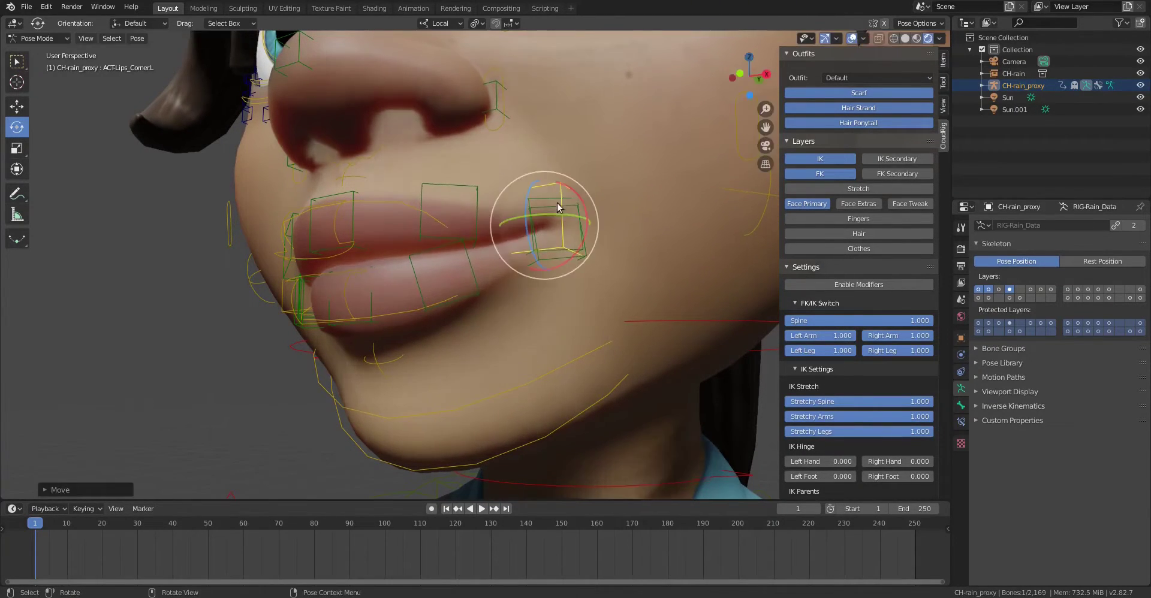
{"action": "key", "text": "g"}
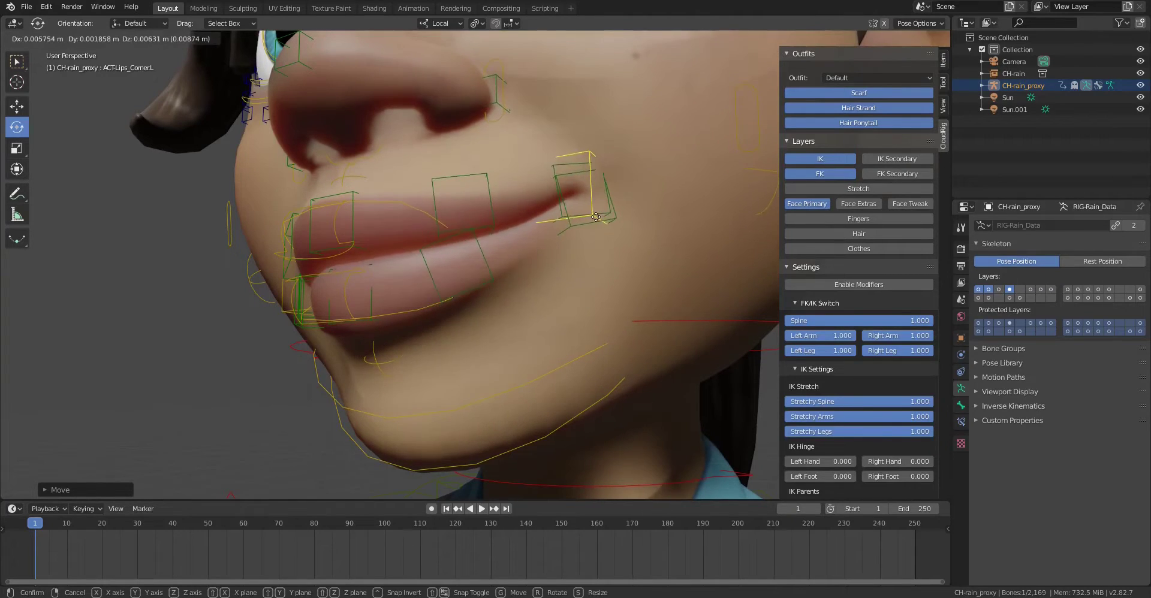
{"action": "left_click", "coordinate": [656, 170]}
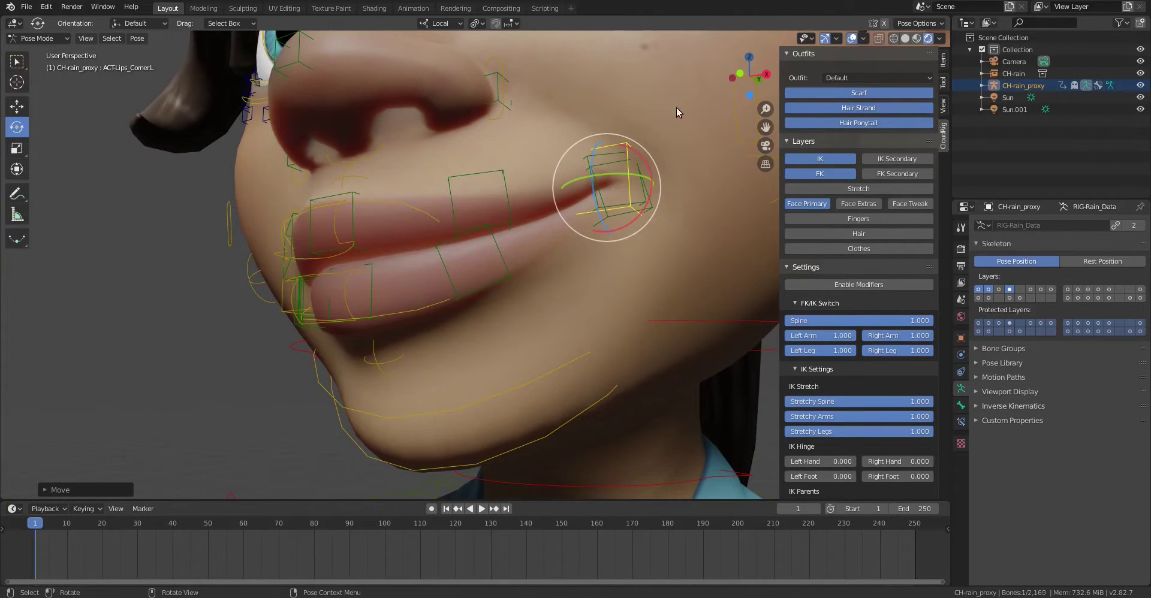
{"action": "scroll", "coordinate": [677, 113], "scroll_direction": "down", "scroll_amount": 5}
{"action": "key", "text": "g"}
{"action": "left_click", "coordinate": [605, 156]}
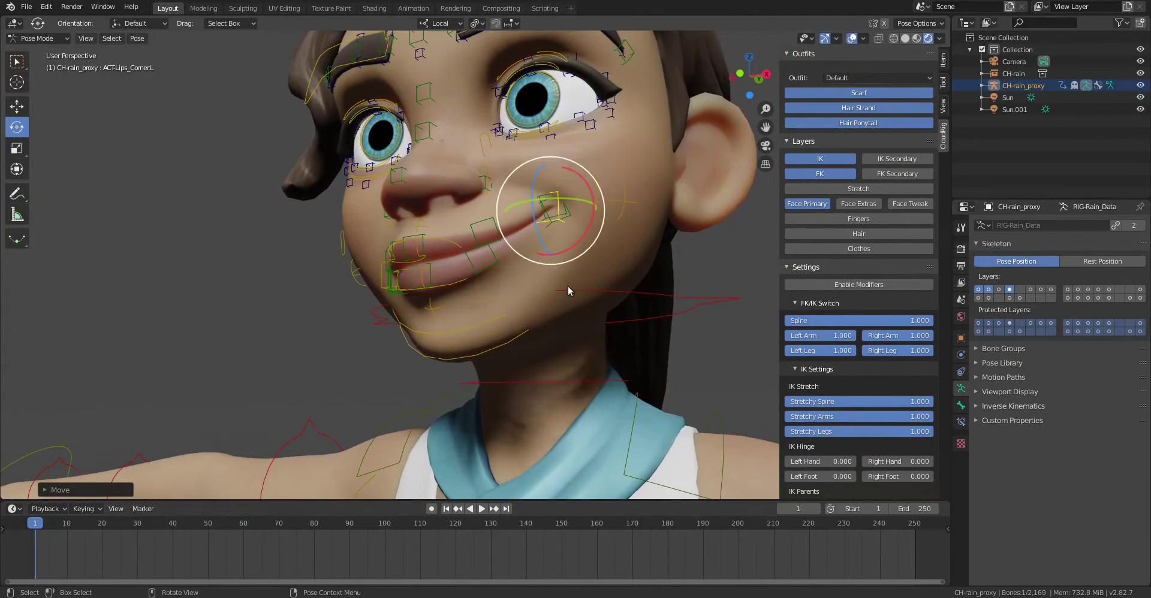
Switch the viewport to Material Preview shading and try a further move of the left mouth corner, cancelling it.
{"action": "left_click", "coordinate": [916, 39]}
{"action": "middle_click_drag", "start_coordinate": [530, 250], "coordinate": [490, 353]}
{"action": "key", "text": "g"}
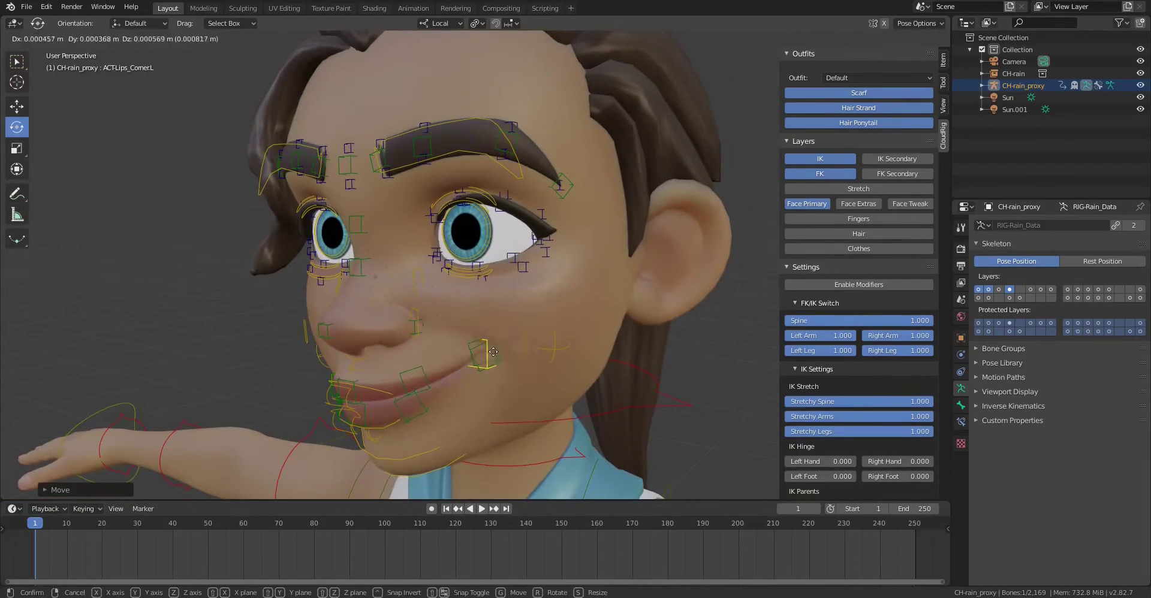
{"action": "right_click", "coordinate": [475, 333]}
Move the left mouth corner control ACT-Lips_Corner.L around, then place it up and outward toward the cheek.
{"action": "middle_click_drag", "start_coordinate": [525, 297], "coordinate": [537, 282]}
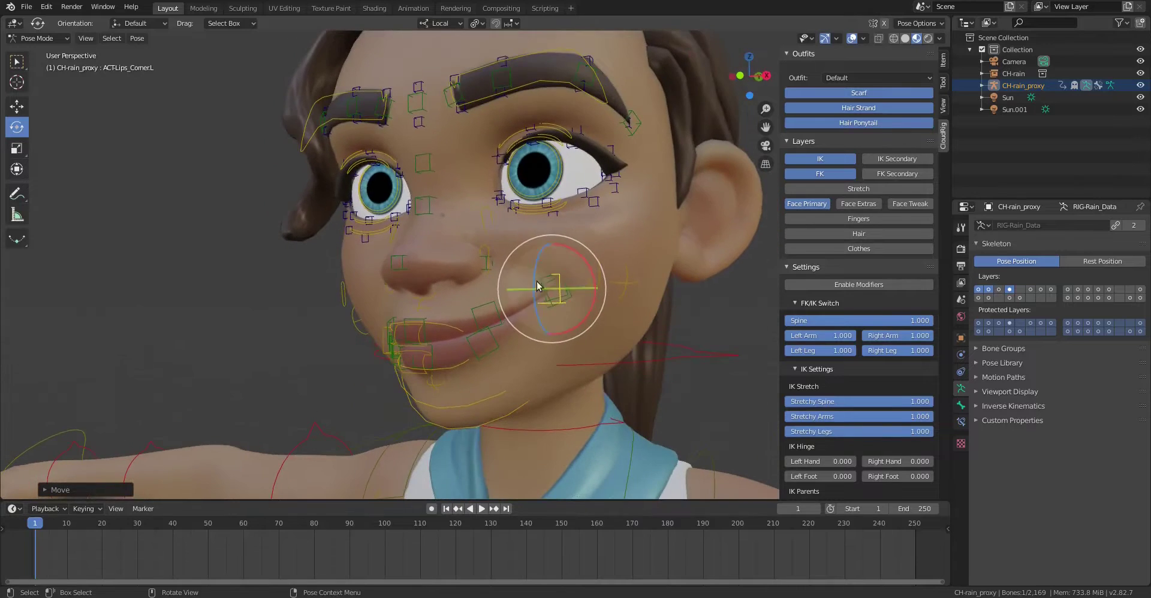
{"action": "scroll", "coordinate": [546, 283], "scroll_direction": "up", "scroll_amount": 2}
{"action": "key", "text": "g"}
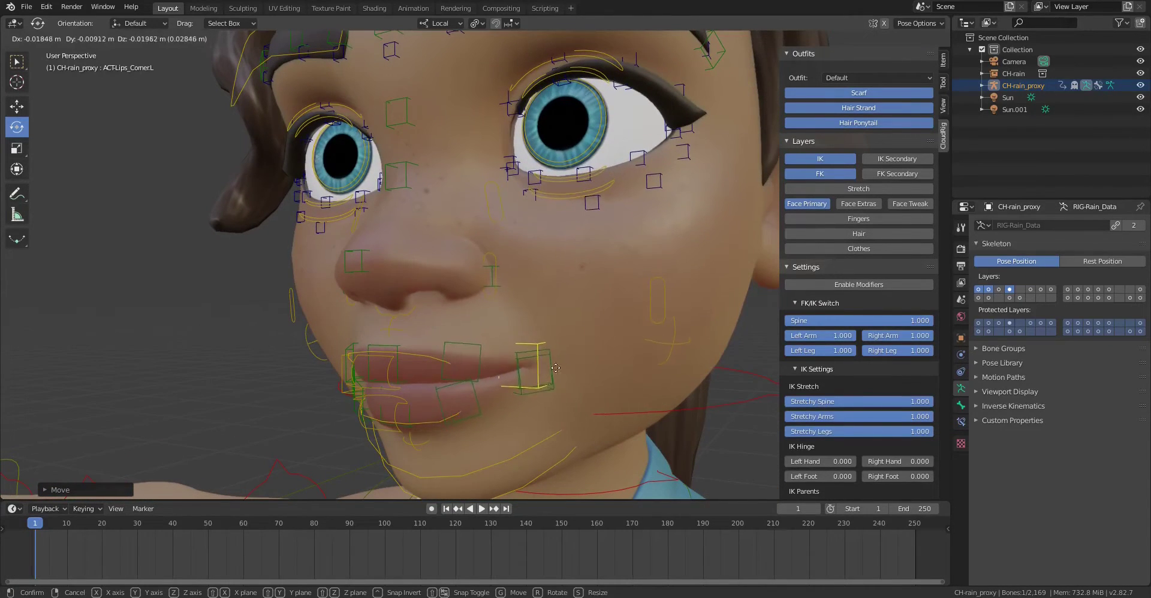
{"action": "left_click", "coordinate": [600, 282]}
{"action": "scroll", "coordinate": [579, 286], "scroll_direction": "down", "scroll_amount": 5}
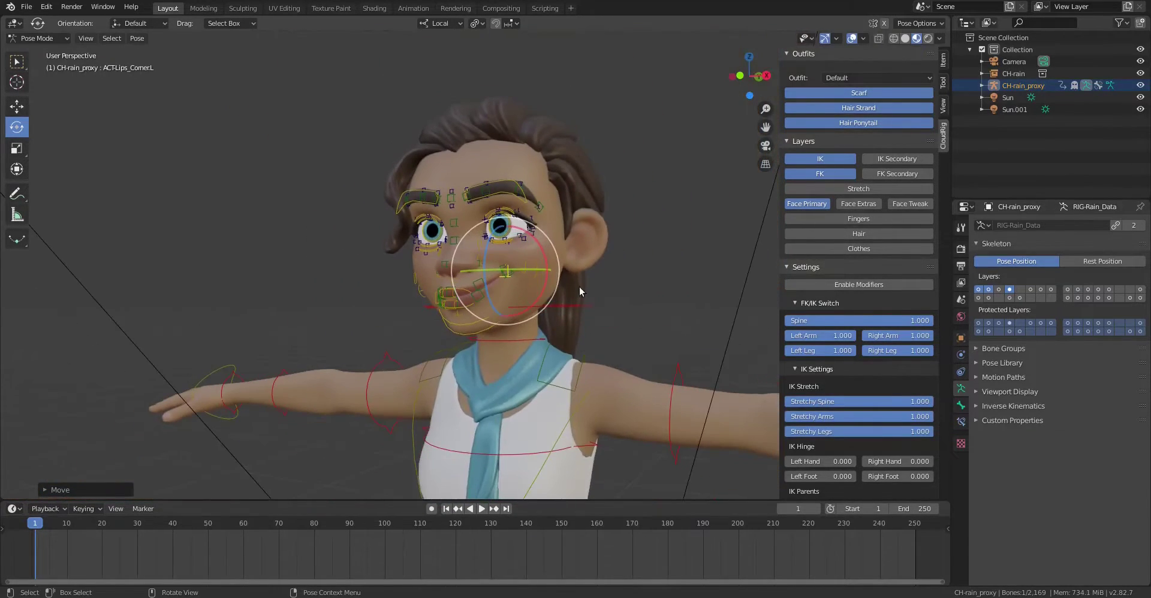
Clear the location of all the rig's visible pose bones.
{"action": "key", "text": "a"}
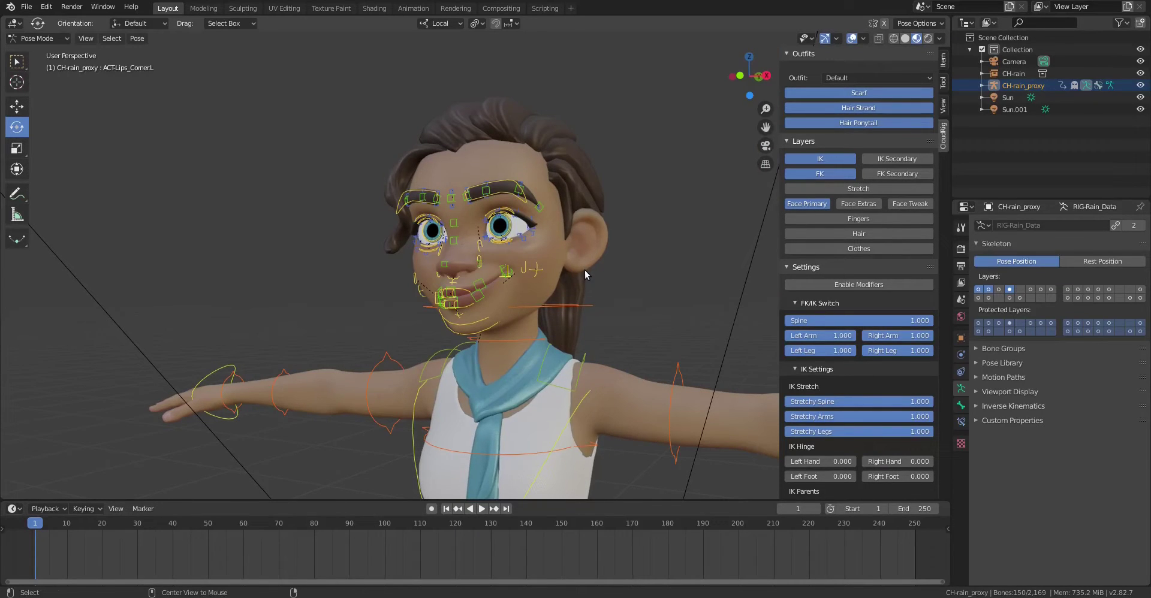
{"action": "key", "text": "alt+g"}
{"action": "scroll", "coordinate": [469, 248], "scroll_direction": "up", "scroll_amount": 2}
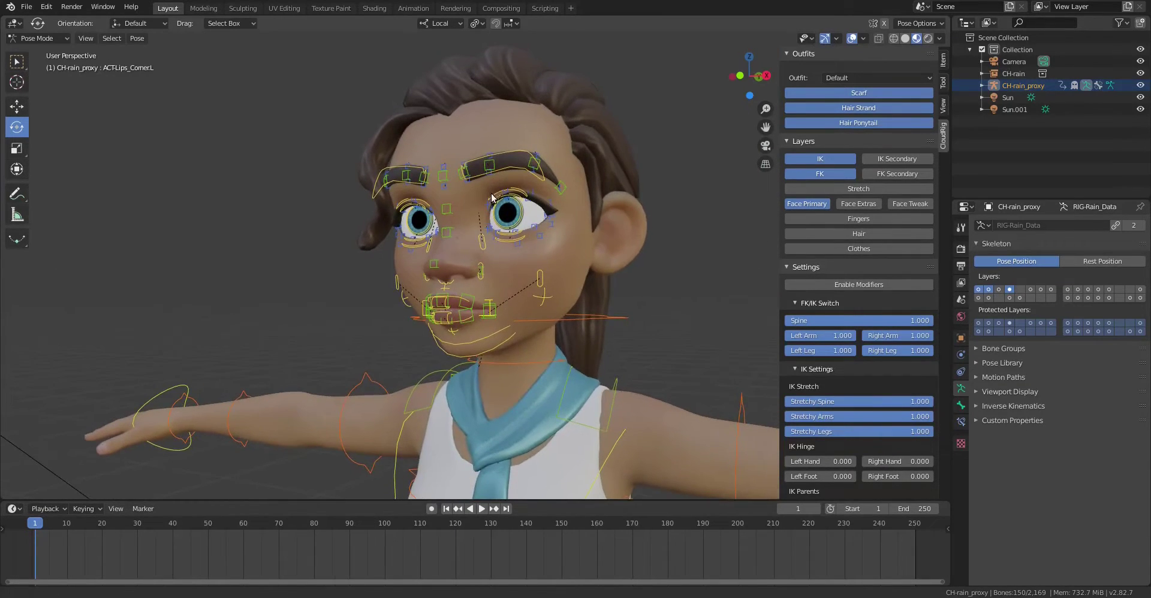
Lower the upper eyelid controls ACT-Eyelid_Upper.L and ACT-Eyelid_Upper.R slightly over both eyes.
{"action": "scroll", "coordinate": [492, 198], "scroll_direction": "up", "scroll_amount": 4}
{"action": "left_click", "coordinate": [648, 168]}
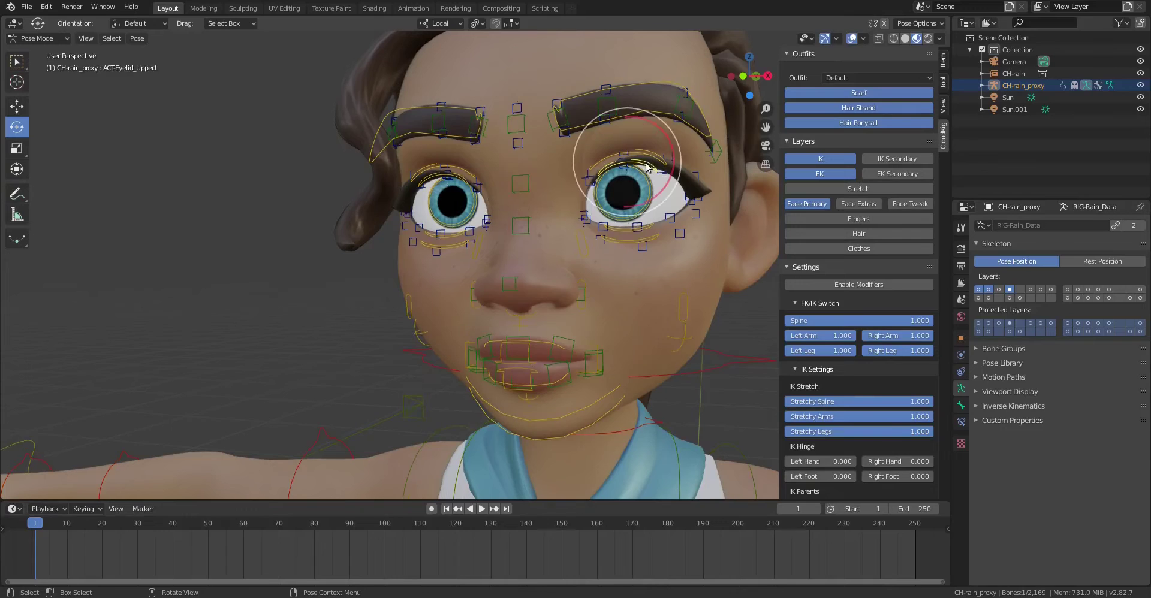
{"action": "key", "text": "g"}
{"action": "left_click", "coordinate": [444, 187]}
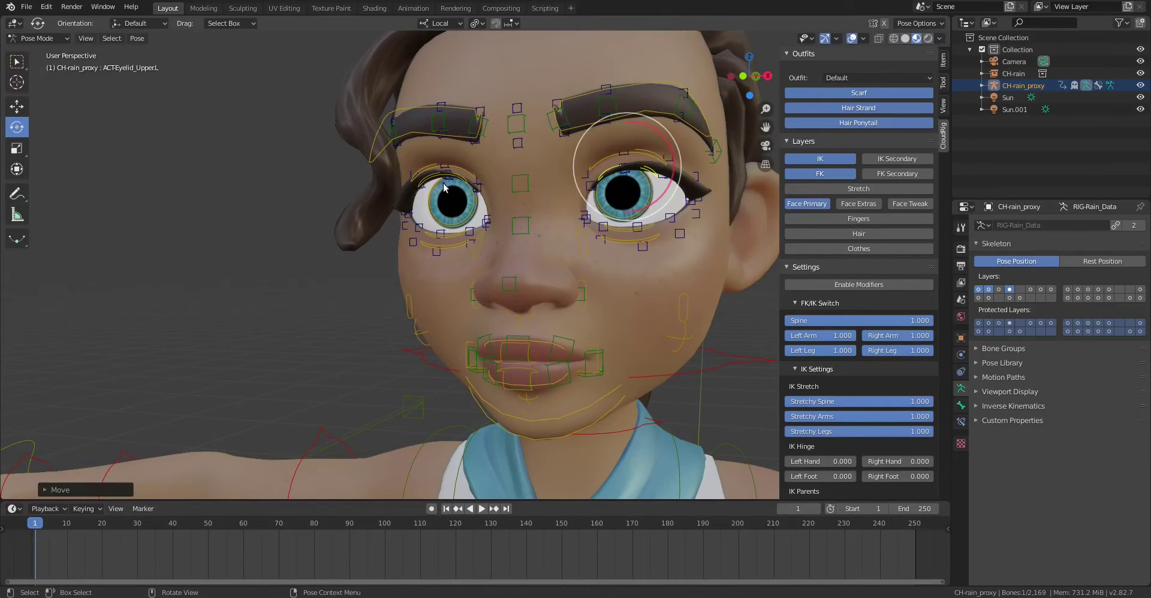
{"action": "left_click", "coordinate": [460, 179]}
{"action": "key", "text": "g"}
{"action": "left_click", "coordinate": [462, 186]}
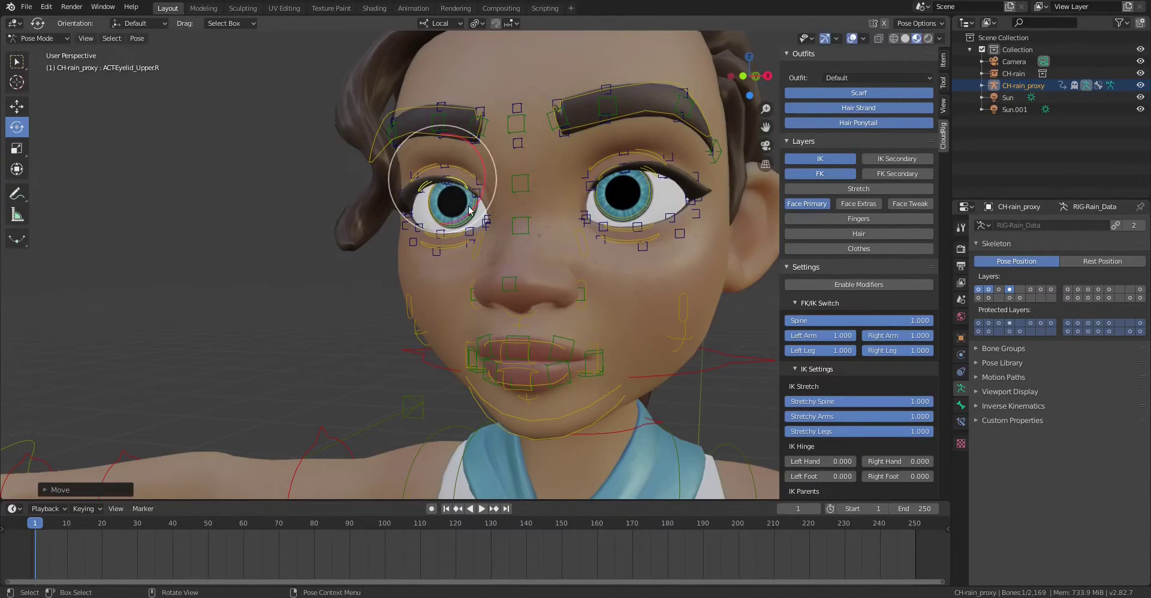
Pull the mouth corner controls ACT-Lips_Corner.L and ACT-Lips_Corner.R outward and up into a smile.
{"action": "middle_click_drag", "start_coordinate": [498, 261], "coordinate": [579, 243]}
{"action": "left_click", "coordinate": [565, 235]}
{"action": "key", "text": "g"}
{"action": "left_click", "coordinate": [586, 219]}
{"action": "key", "text": "g"}
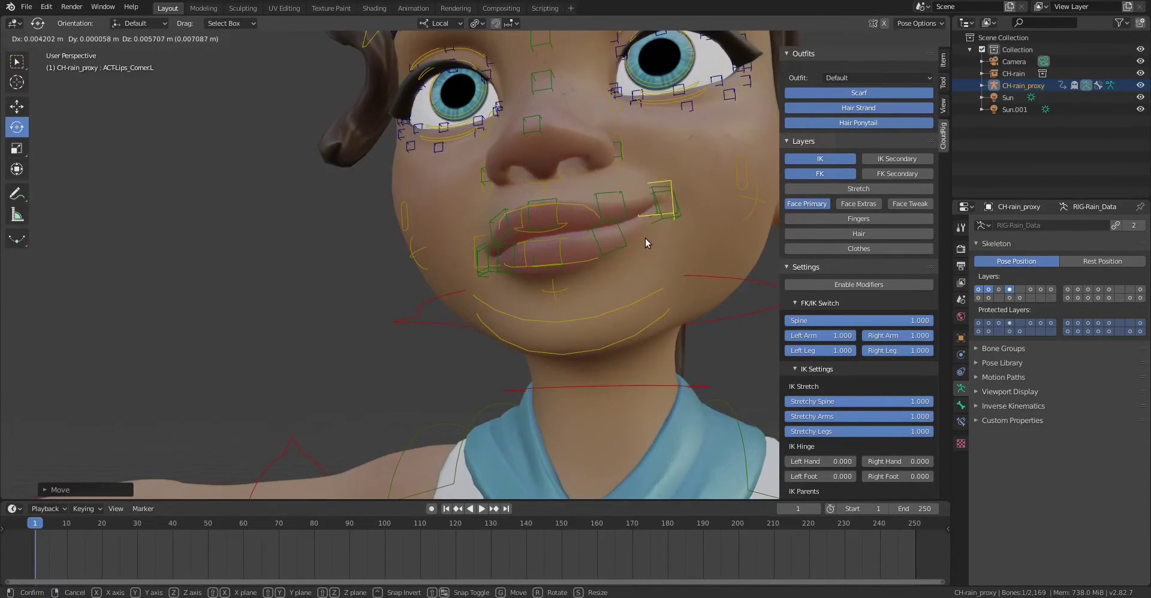
{"action": "left_click", "coordinate": [645, 238]}
{"action": "left_click", "coordinate": [475, 237]}
{"action": "key", "text": "g"}
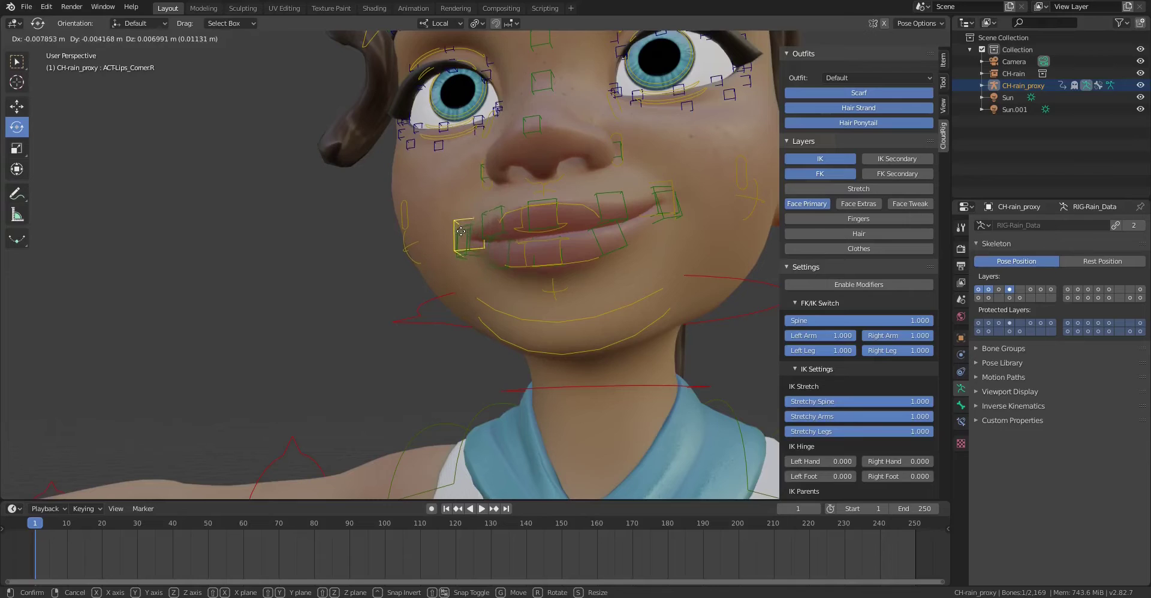
{"action": "left_click", "coordinate": [495, 264]}
Rotate the jaw control MSTR-Jaw about its X axis to open the mouth.
{"action": "middle_click_drag", "start_coordinate": [569, 275], "coordinate": [597, 282]}
{"action": "middle_click_drag", "start_coordinate": [677, 267], "coordinate": [626, 272], "text": "shift"}
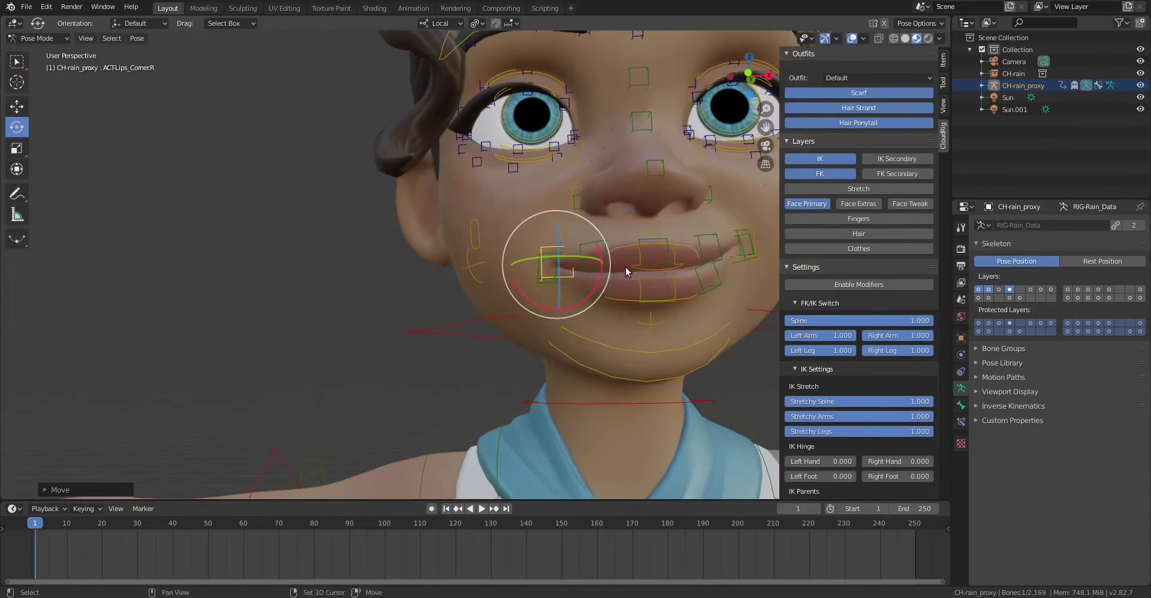
{"action": "left_click", "coordinate": [685, 348]}
{"action": "middle_click_drag", "start_coordinate": [686, 336], "coordinate": [464, 252]}
{"action": "key", "text": "r"}
{"action": "key", "text": "x"}
{"action": "key", "text": "x"}
{"action": "left_click", "coordinate": [706, 326]}
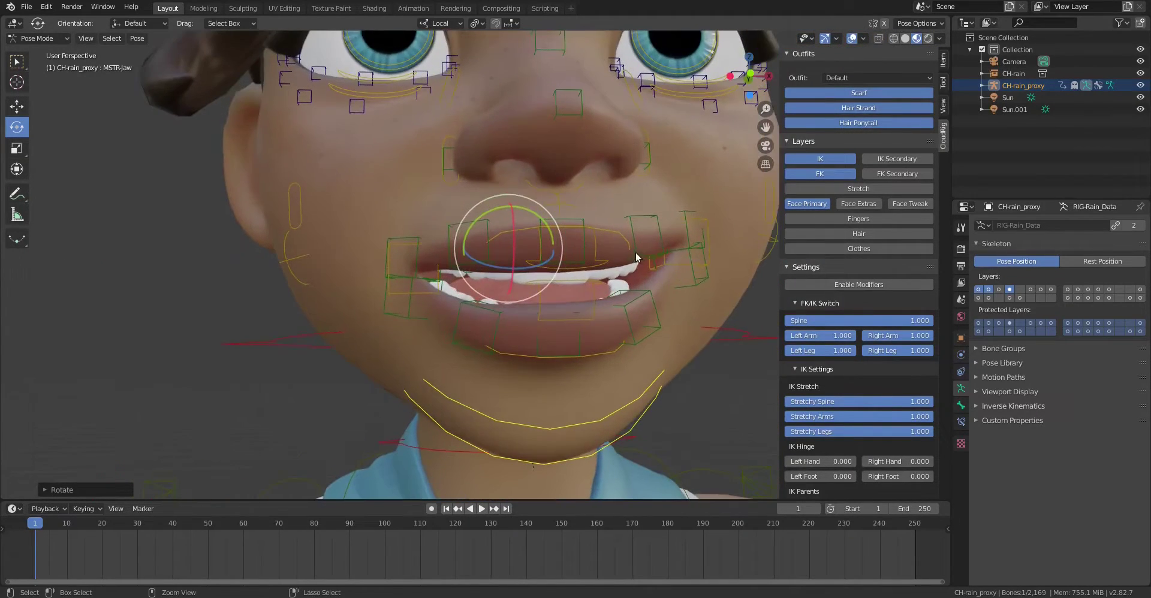
Adjust the lip controls near both mouth corners, including GRP-Lip_Top_1.R and GRP-Lip_Top_1.L, with the Move tool.
{"action": "left_click", "coordinate": [419, 274]}
{"action": "key", "text": "q"}
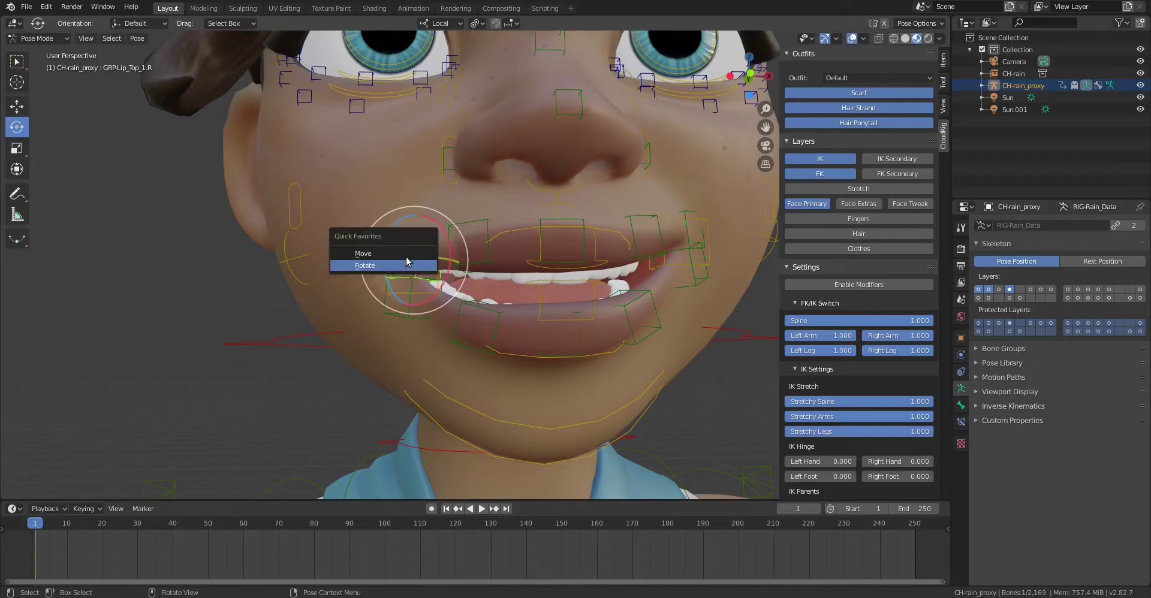
{"action": "left_click", "coordinate": [407, 253]}
{"action": "mouse_move", "coordinate": [417, 220]}
{"action": "left_mouse_down"}
{"action": "mouse_move", "coordinate": [418, 249]}
{"action": "mouse_move", "coordinate": [421, 238]}
{"action": "left_mouse_up"}
{"action": "left_click", "coordinate": [414, 311]}
{"action": "middle_click_drag", "start_coordinate": [527, 236], "coordinate": [365, 249]}
{"action": "left_click", "coordinate": [367, 263]}
{"action": "left_click_drag", "start_coordinate": [363, 210], "coordinate": [361, 204]}
{"action": "left_click", "coordinate": [370, 203]}
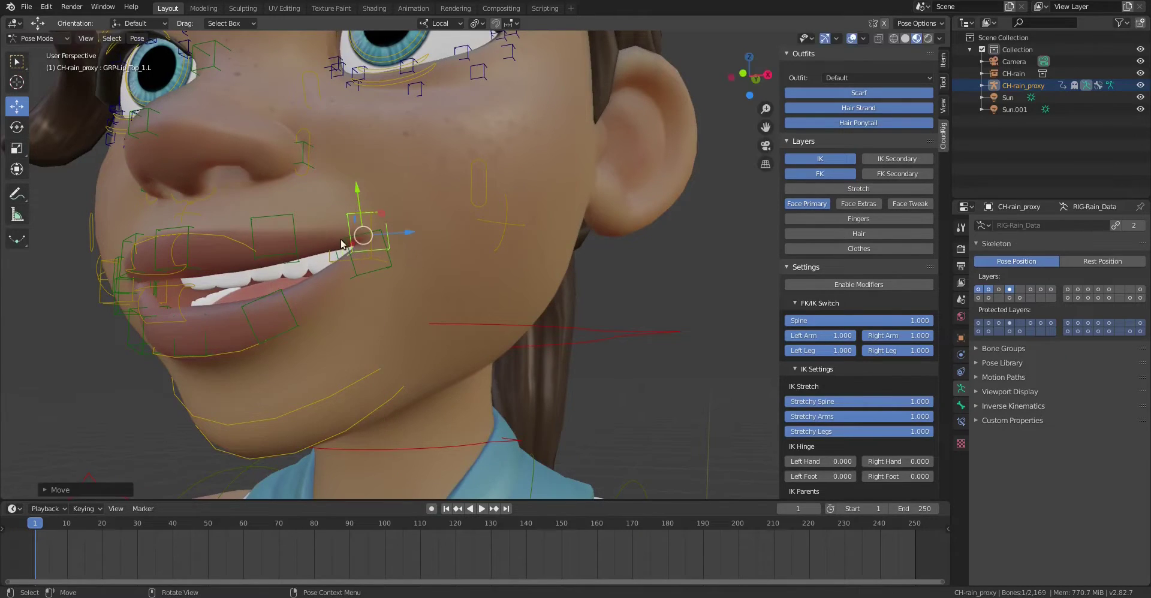
Raise the whole lower lip with the MSTR-LowerLip control.
{"action": "middle_click_drag", "start_coordinate": [302, 296], "coordinate": [303, 284]}
{"action": "left_click", "coordinate": [307, 293]}
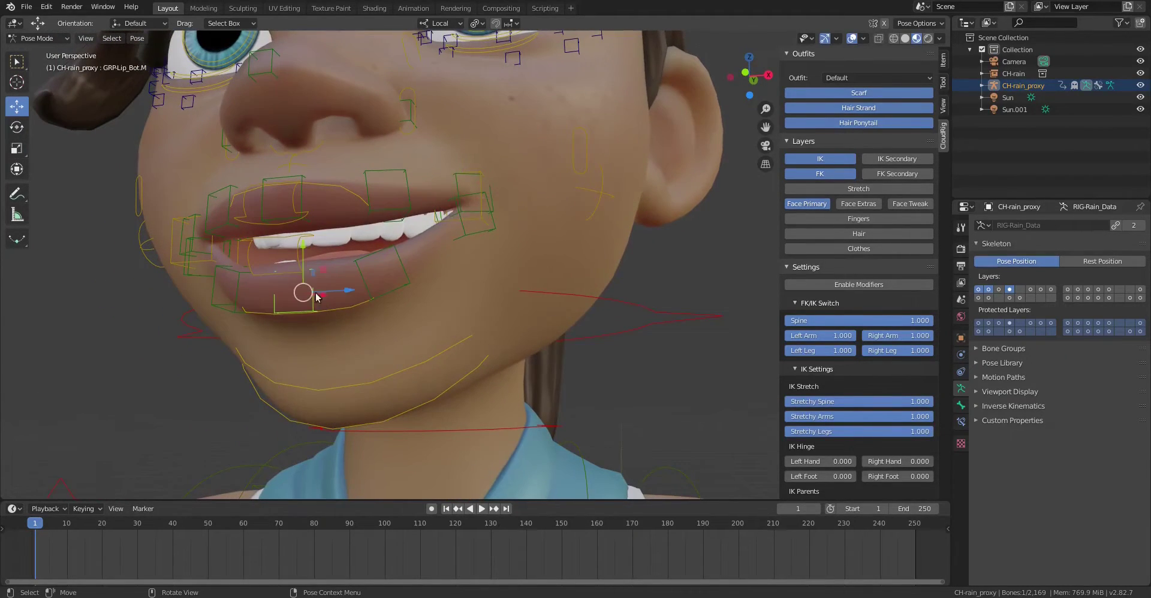
{"action": "left_click", "coordinate": [330, 313]}
{"action": "left_click_drag", "start_coordinate": [314, 263], "coordinate": [314, 238]}
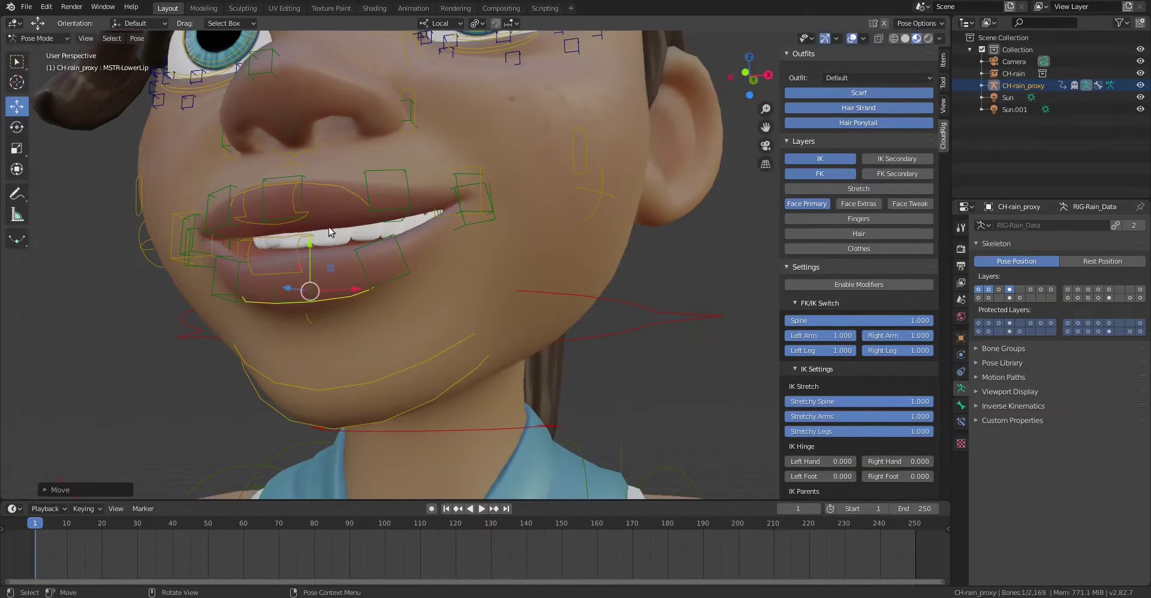
Raise the whole upper lip slightly with the MSTR-UpperLip control.
{"action": "scroll", "coordinate": [473, 148], "scroll_direction": "down", "scroll_amount": 4}
{"action": "middle_click_drag", "start_coordinate": [474, 149], "coordinate": [519, 144]}
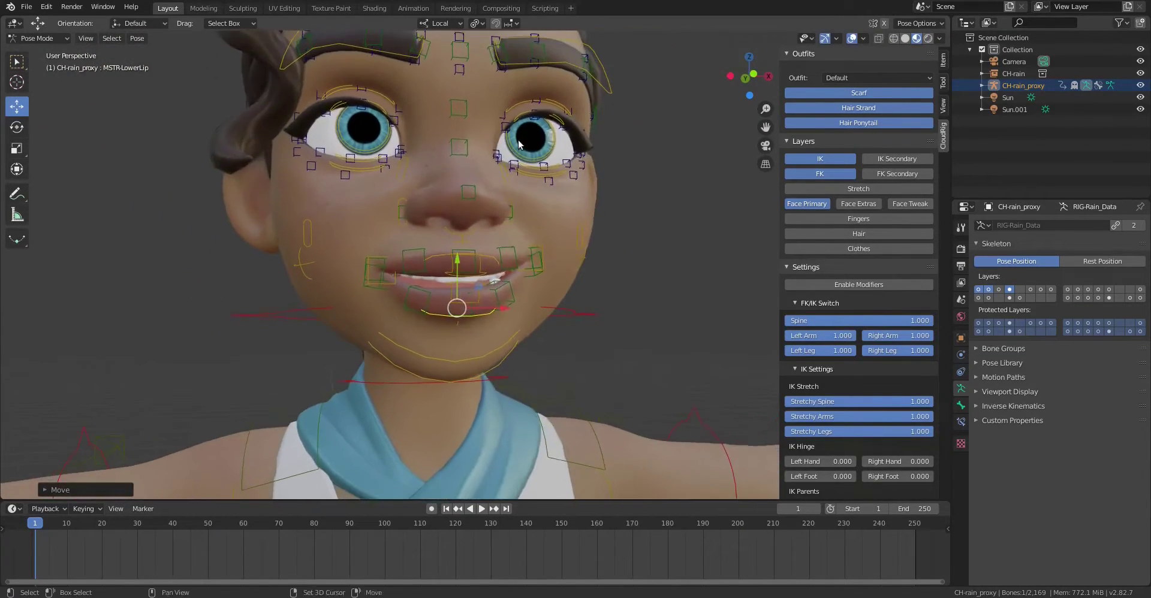
{"action": "left_click", "coordinate": [491, 258]}
{"action": "left_click_drag", "start_coordinate": [456, 229], "coordinate": [453, 221]}
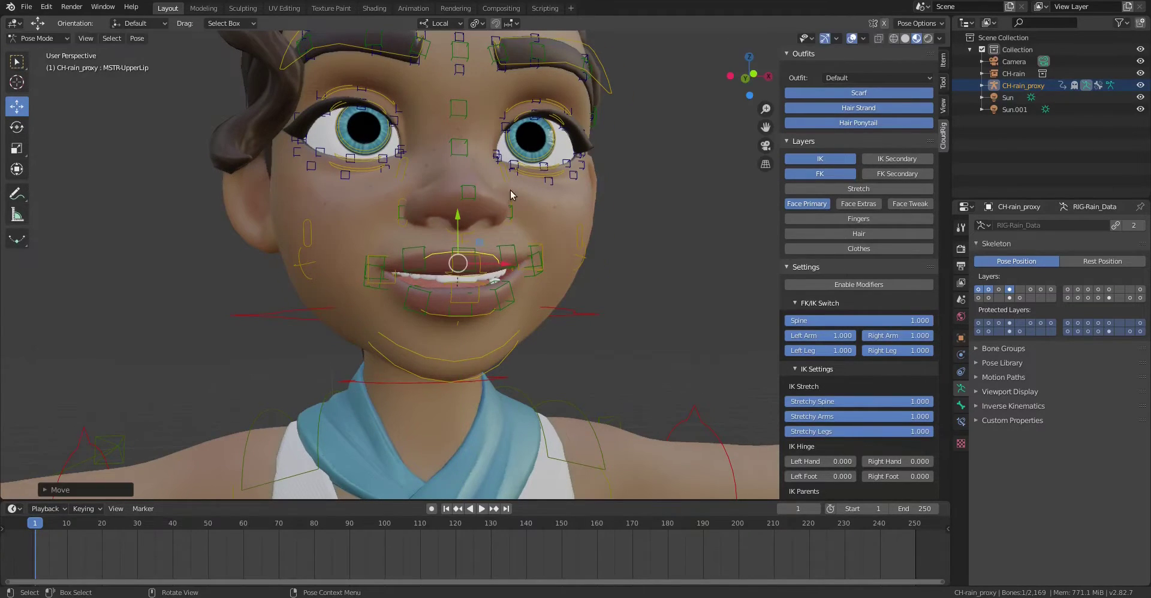
Select the FK-Head control and tilt the head with a free trackball rotation.
{"action": "middle_click_drag", "start_coordinate": [510, 189], "coordinate": [607, 155]}
{"action": "left_click", "coordinate": [607, 156]}
{"action": "scroll", "coordinate": [303, 248], "scroll_direction": "down", "scroll_amount": 3}
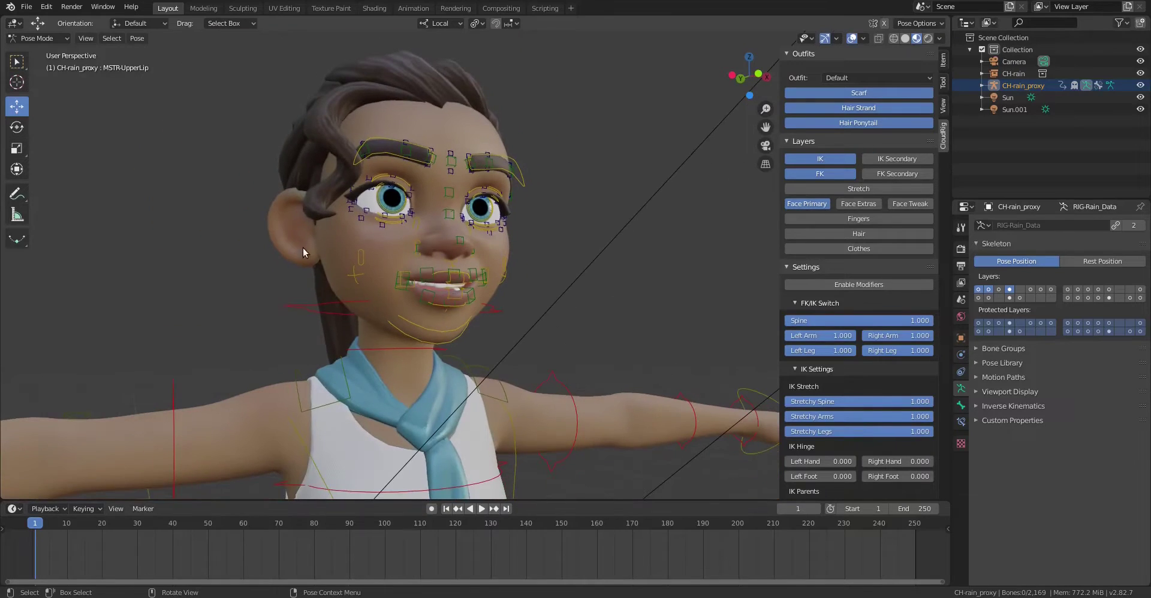
{"action": "left_click", "coordinate": [300, 317]}
{"action": "key", "text": "r"}
{"action": "key", "text": "r"}
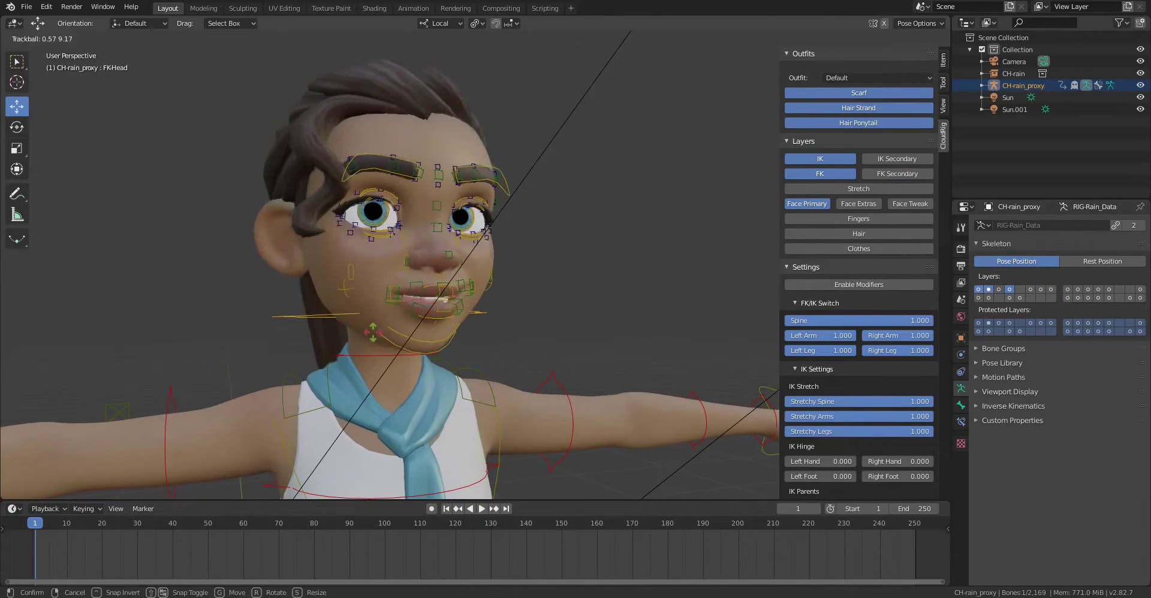
{"action": "left_click", "coordinate": [378, 334]}
Raise the right eyebrow by moving its middle control and the outer control GRP-Eyebrow_2.R upward.
{"action": "middle_click_drag", "start_coordinate": [423, 241], "coordinate": [391, 182]}
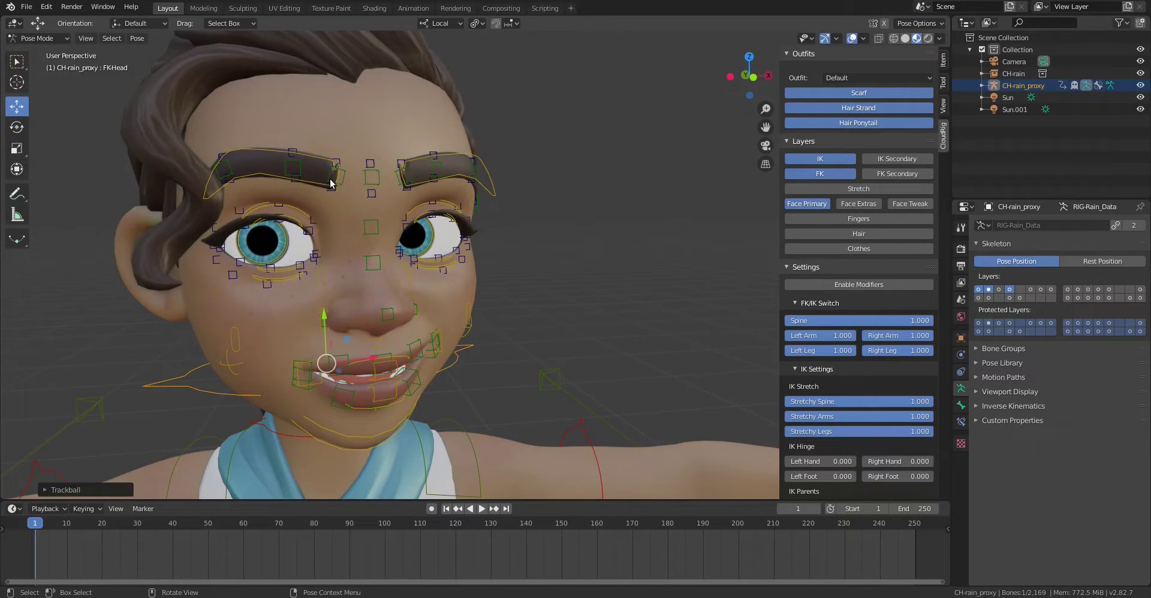
{"action": "left_click", "coordinate": [302, 175]}
{"action": "left_click_drag", "start_coordinate": [294, 146], "coordinate": [288, 128]}
{"action": "left_click", "coordinate": [233, 169]}
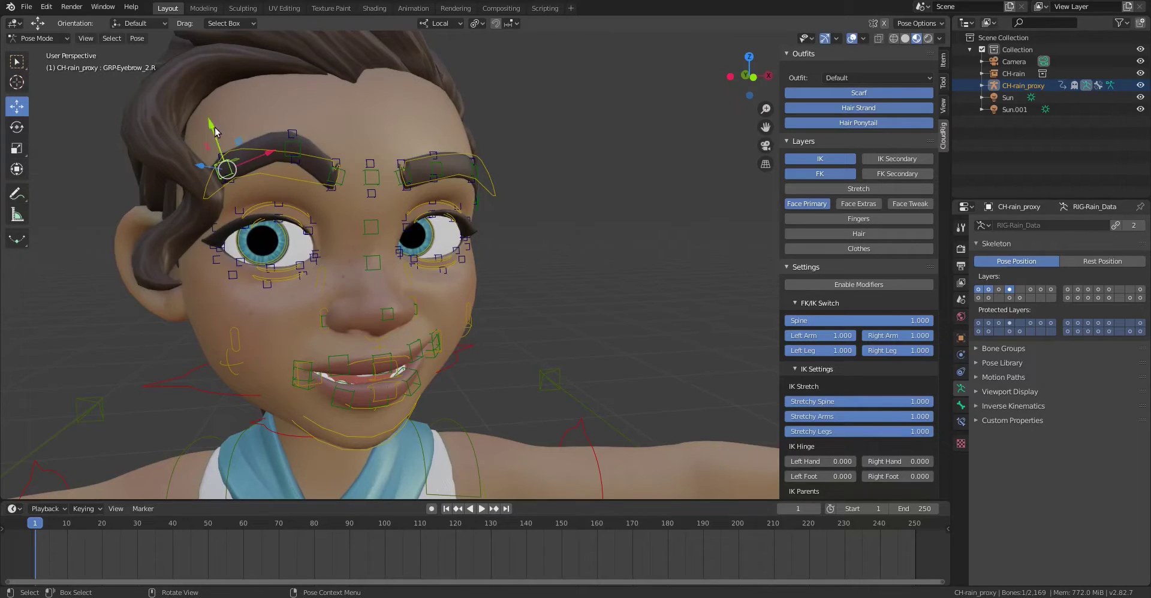
{"action": "left_click_drag", "start_coordinate": [214, 127], "coordinate": [266, 117]}
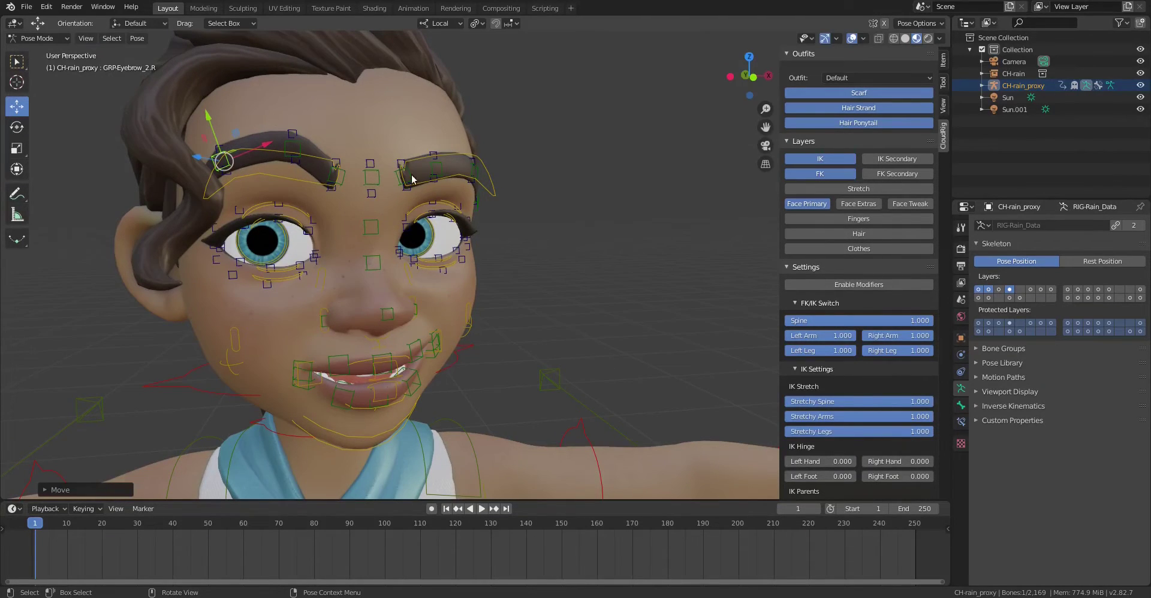
Raise the inner eyebrow control GRP-Eyebrow_4.R and adjust its counterpart on the left eyebrow.
{"action": "left_click", "coordinate": [337, 176]}
{"action": "mouse_move", "coordinate": [346, 135]}
{"action": "left_mouse_down"}
{"action": "mouse_move", "coordinate": [393, 150]}
{"action": "mouse_move", "coordinate": [384, 123]}
{"action": "mouse_move", "coordinate": [441, 106]}
{"action": "mouse_move", "coordinate": [438, 129]}
{"action": "mouse_move", "coordinate": [346, 126]}
{"action": "left_mouse_up"}
{"action": "left_click", "coordinate": [409, 175]}
{"action": "left_click", "coordinate": [460, 156]}
{"action": "left_click", "coordinate": [400, 181]}
{"action": "left_click", "coordinate": [349, 165]}
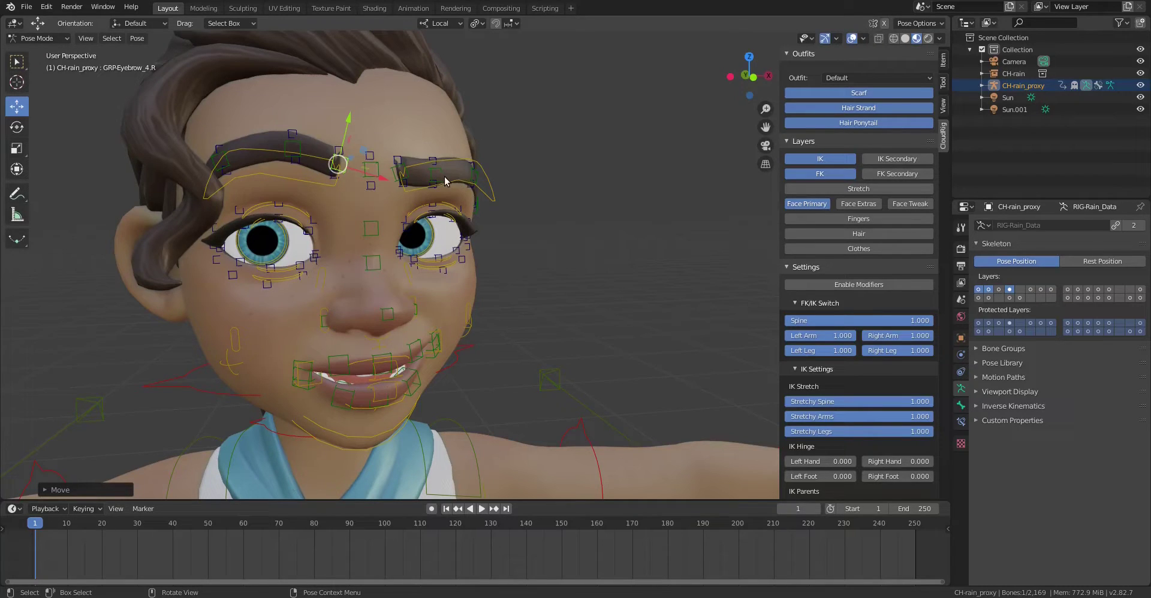
Reshape the left eyebrow by moving the controls GRP-Eyebrow_2.L and GRP-Eyebrow_3.L.
{"action": "left_click", "coordinate": [445, 179]}
{"action": "left_click", "coordinate": [473, 177]}
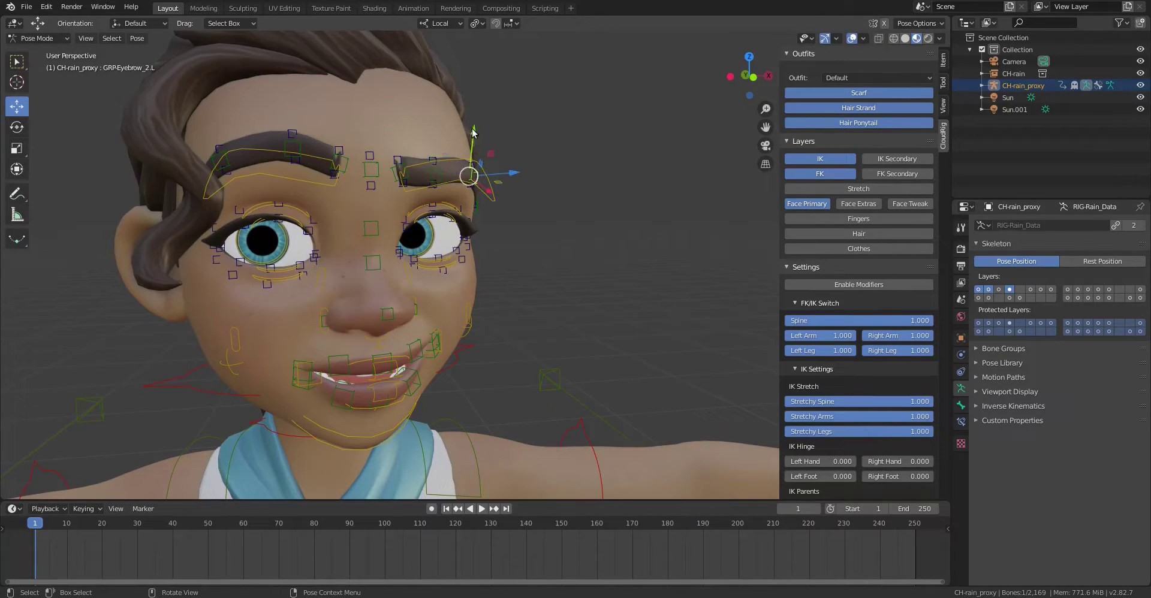
{"action": "left_click_drag", "start_coordinate": [473, 136], "coordinate": [431, 150]}
{"action": "left_click", "coordinate": [432, 175]}
{"action": "middle_click_drag", "start_coordinate": [431, 150], "coordinate": [498, 114]}
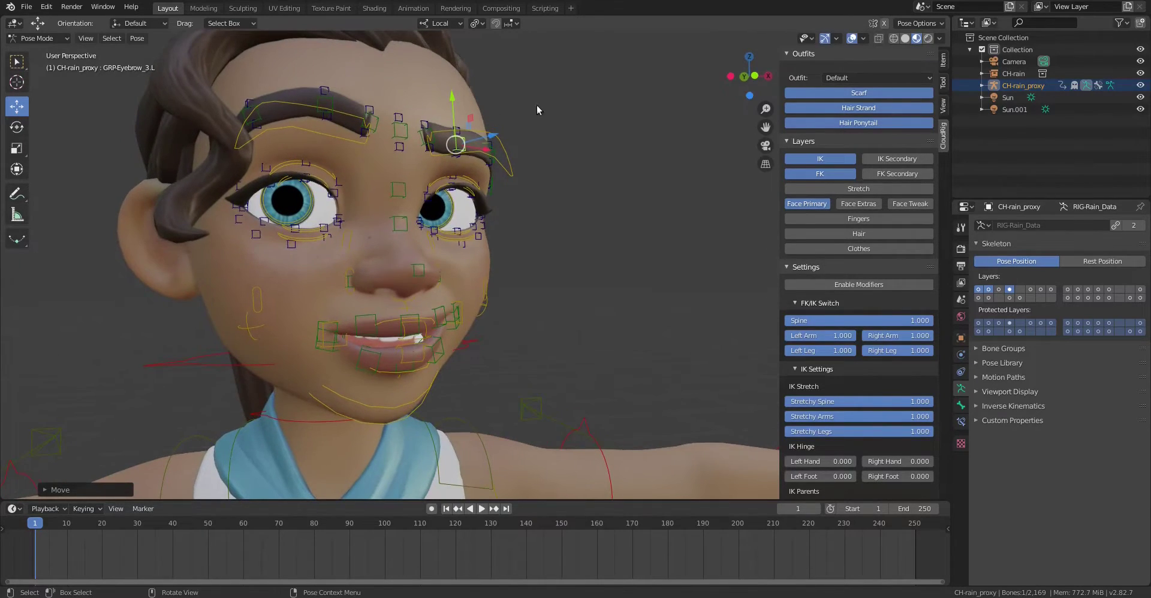
Hide the Face Primary controls to examine the expression from the front, then show them again.
{"action": "left_click", "coordinate": [807, 204]}
{"action": "middle_click_drag", "start_coordinate": [509, 239], "coordinate": [509, 248]}
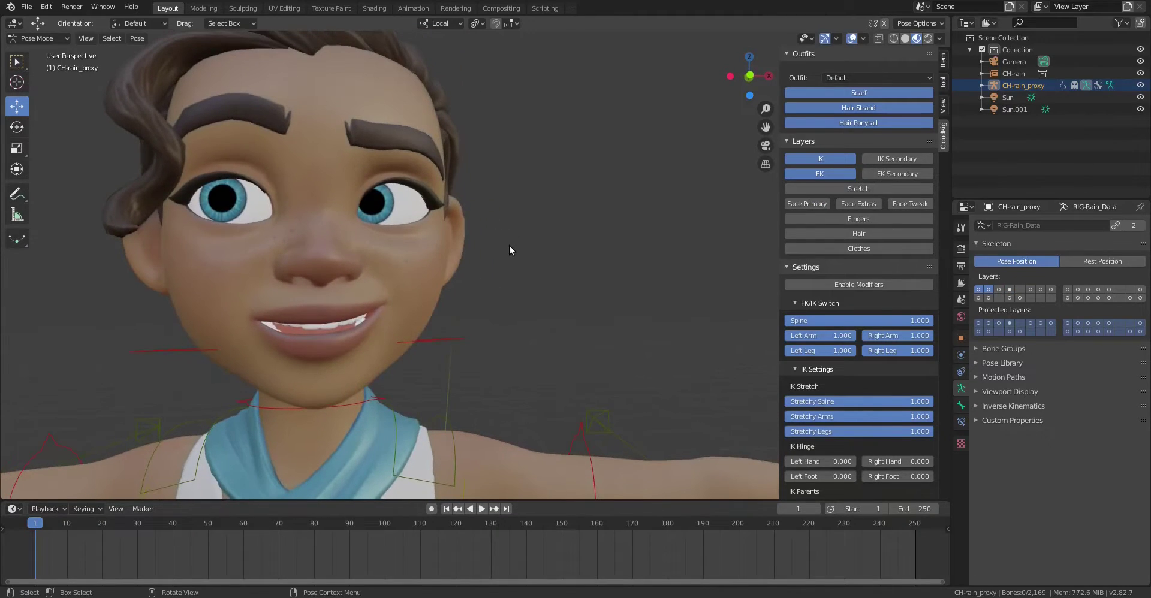
{"action": "left_click", "coordinate": [821, 206]}
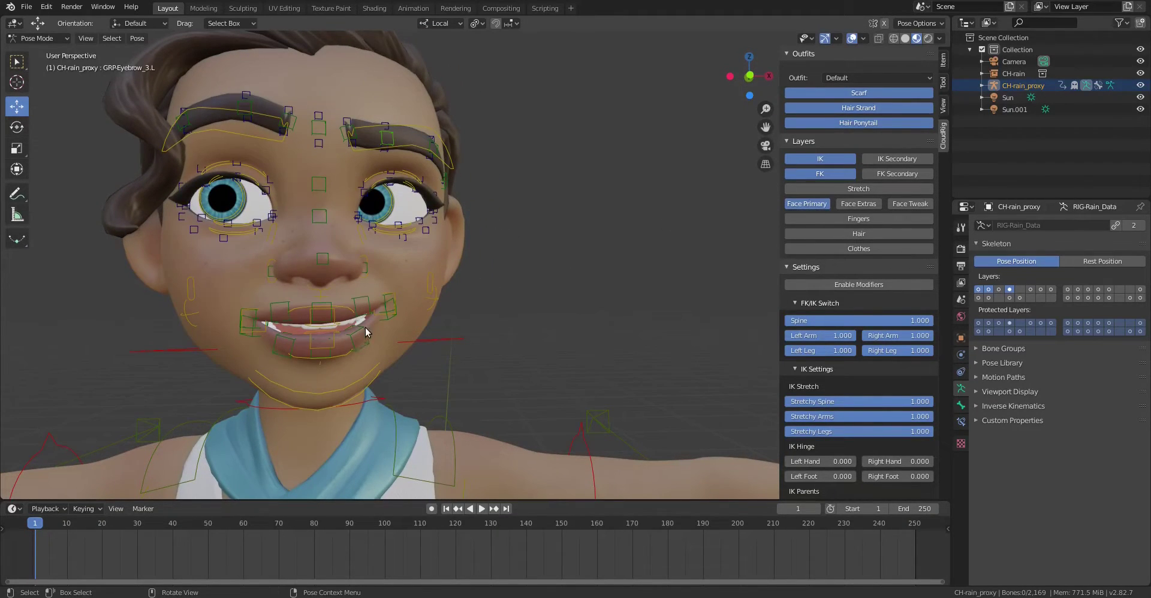
Clear the location of the lower lip control MSTR-LowerLip and pull the right mouth corner ACT-Lips_Corner.R outward and up.
{"action": "left_click", "coordinate": [342, 311]}
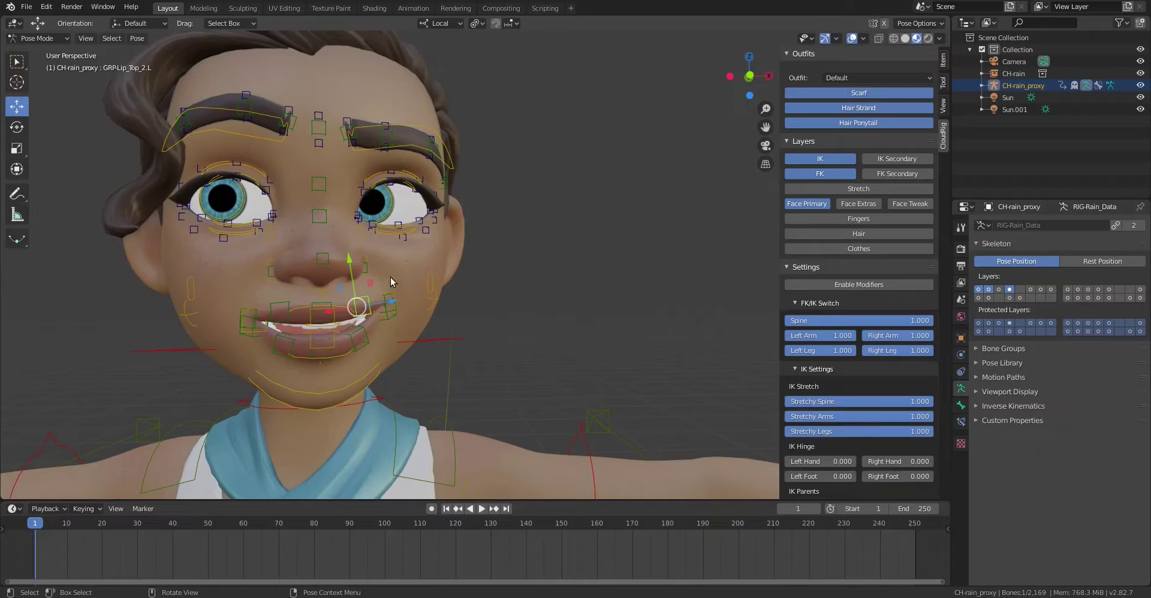
{"action": "mouse_move", "coordinate": [386, 303]}
{"action": "left_mouse_down"}
{"action": "mouse_move", "coordinate": [405, 292]}
{"action": "mouse_move", "coordinate": [385, 307]}
{"action": "left_mouse_up"}
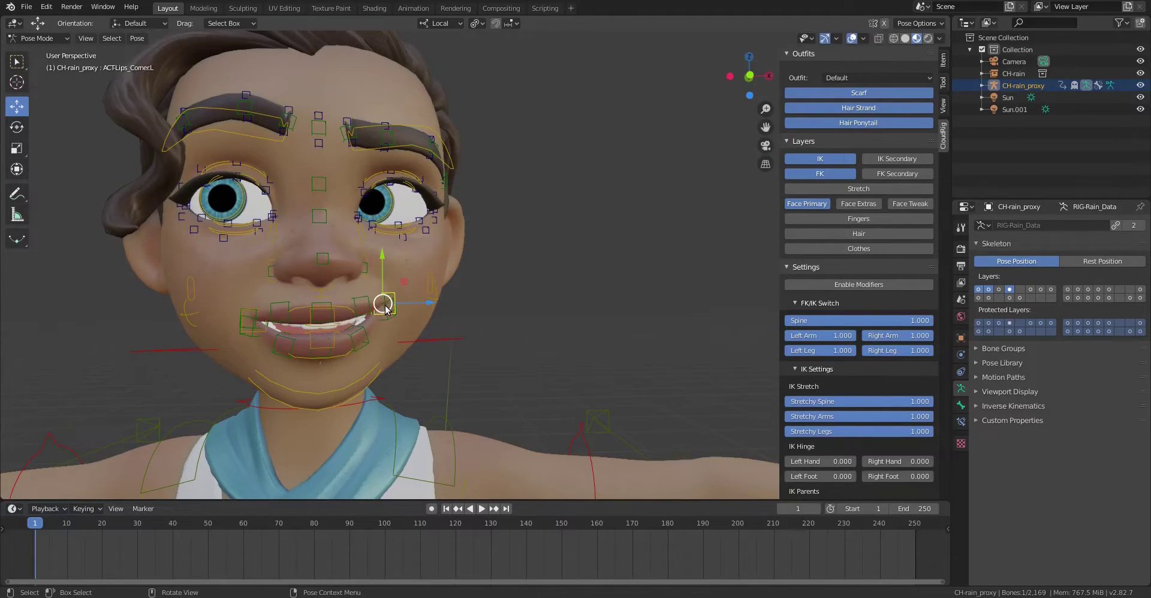
{"action": "left_click", "coordinate": [347, 352]}
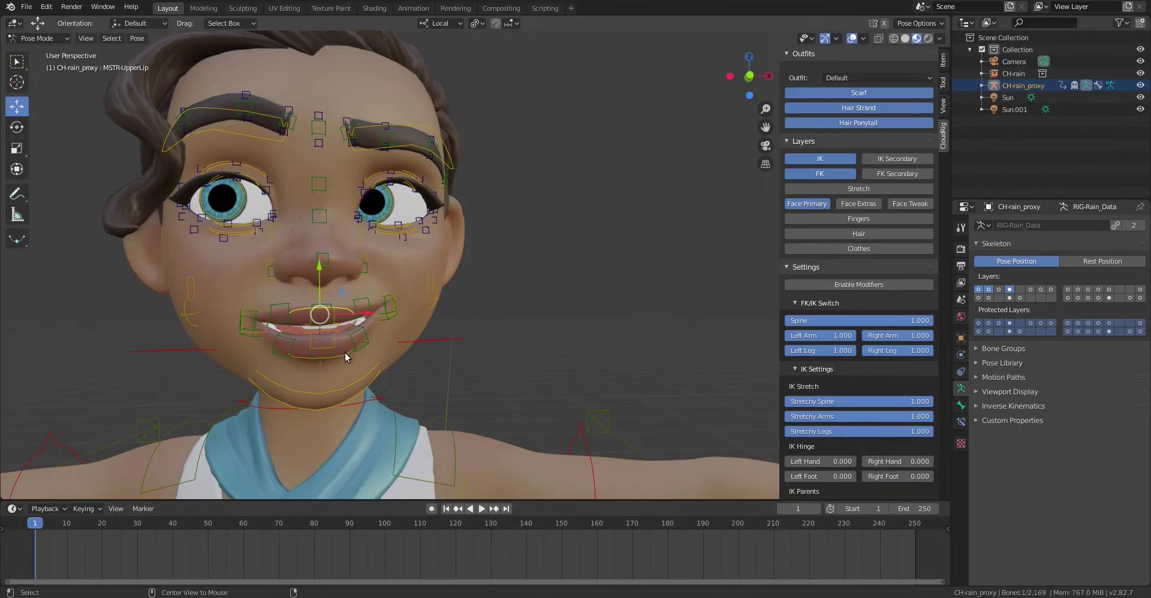
{"action": "key", "text": "alt+g"}
{"action": "middle_click_drag", "start_coordinate": [345, 361], "coordinate": [366, 344]}
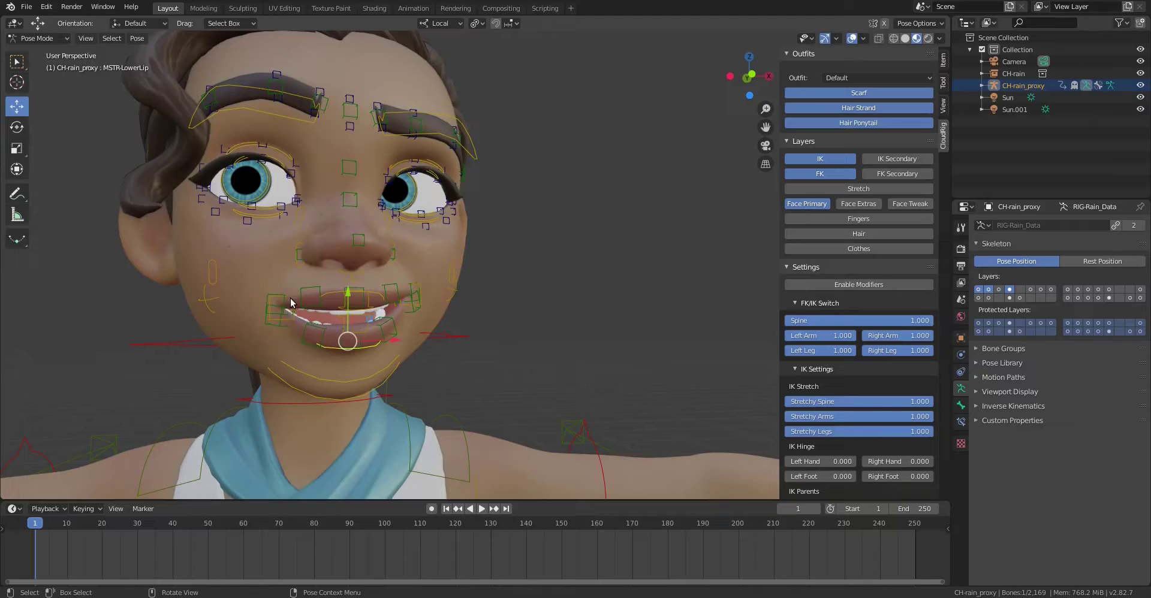
{"action": "left_click_drag", "start_coordinate": [290, 303], "coordinate": [332, 329]}
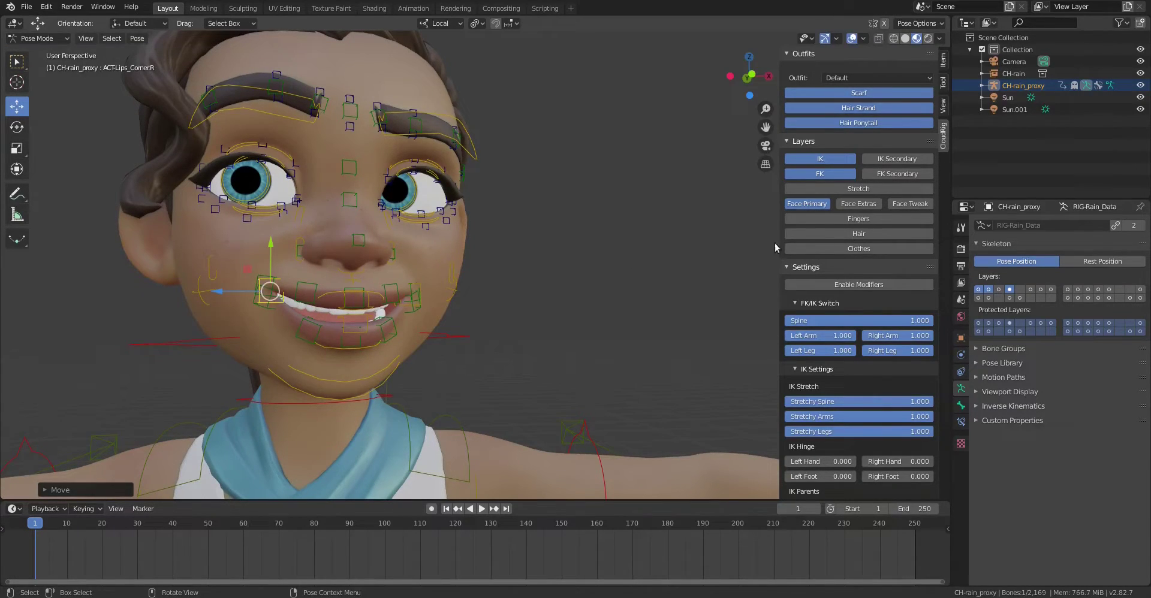
Hide the Face Primary layer, examine the whole face and shoulders without its controls, and restore the layer.
{"action": "left_click", "coordinate": [807, 204]}
{"action": "middle_click_drag", "start_coordinate": [538, 271], "coordinate": [535, 316], "text": "ctrl"}
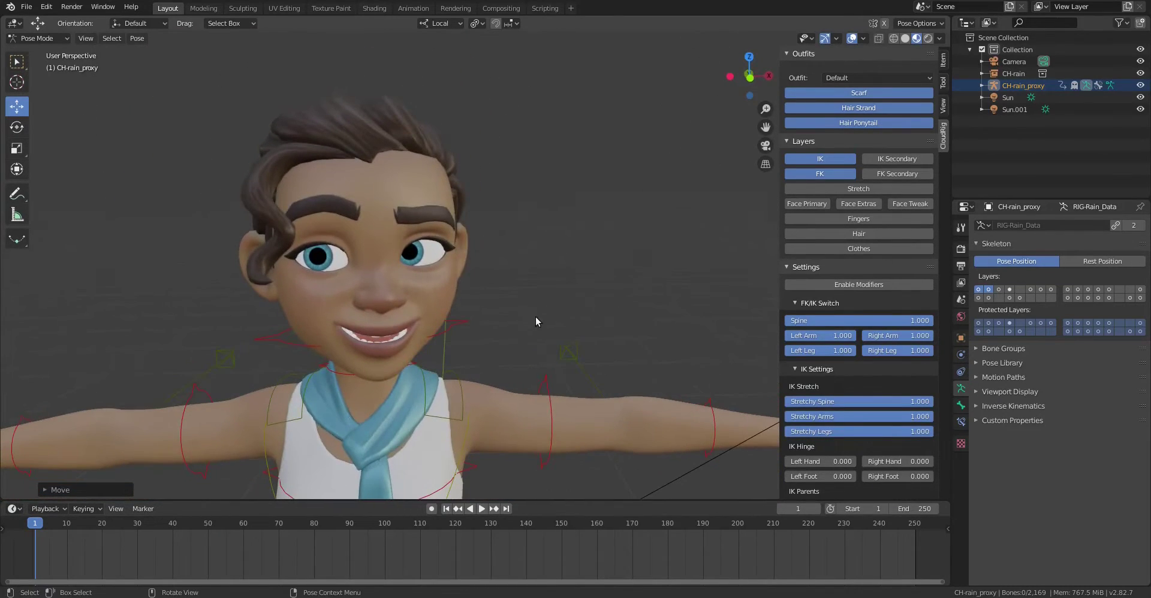
{"action": "left_click", "coordinate": [823, 206]}
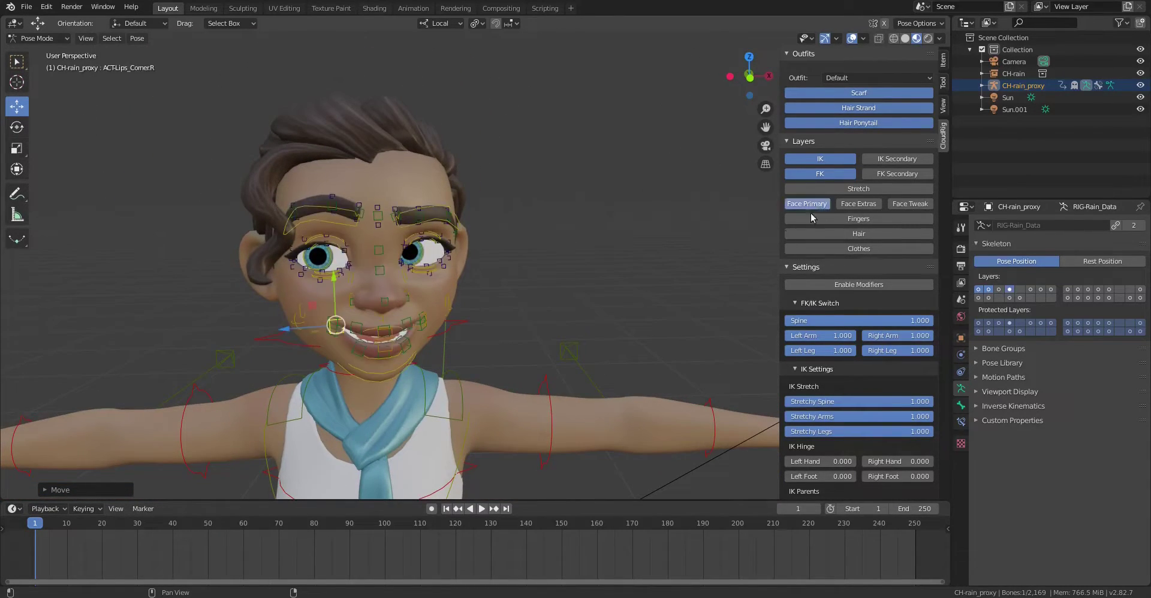
Reset the pose of the face controls, and pull the left mouth corner ACT-Lips_Corner.L outward and up.
{"action": "middle_click_drag", "start_coordinate": [537, 311], "coordinate": [537, 320]}
{"action": "middle_click_drag", "start_coordinate": [351, 392], "coordinate": [343, 334], "text": "ctrl"}
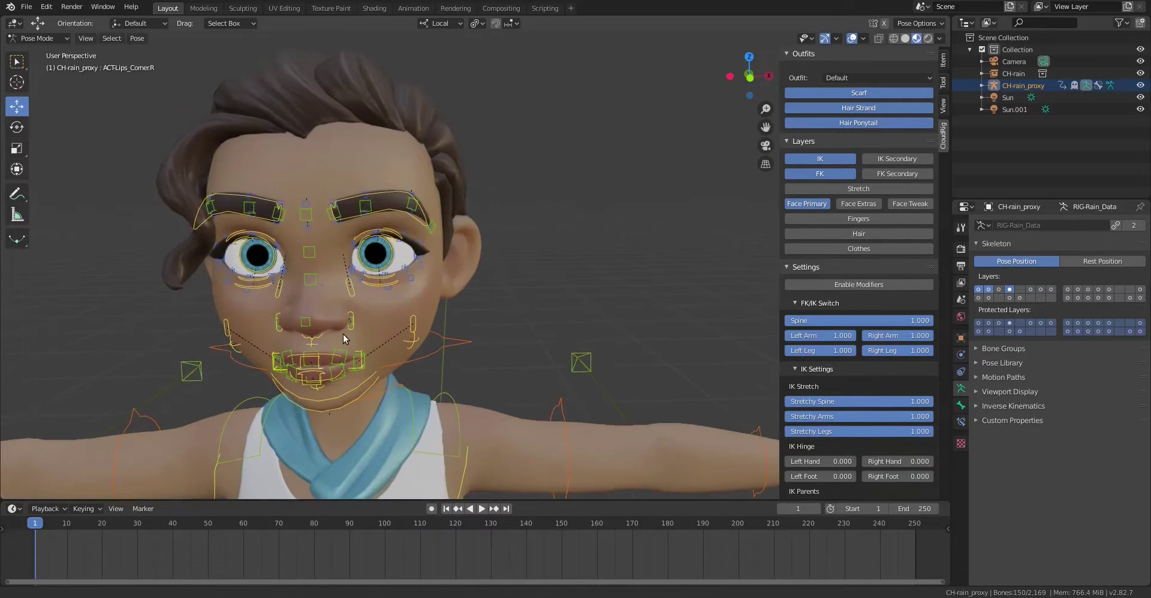
{"action": "left_click", "coordinate": [348, 362]}
{"action": "key", "text": "g"}
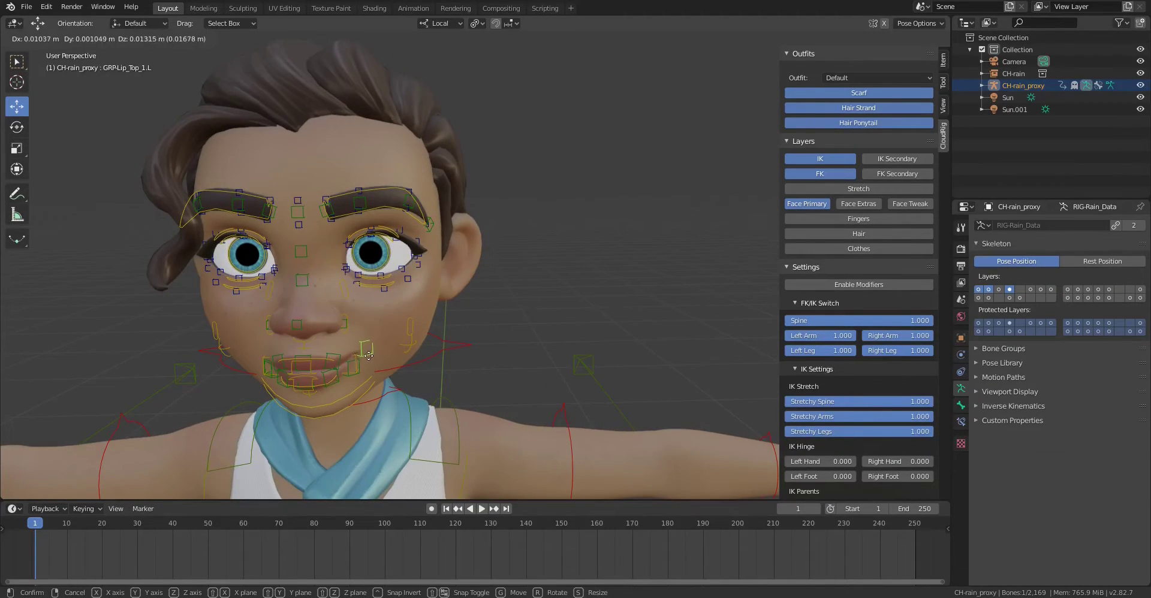
{"action": "left_click", "coordinate": [367, 364]}
{"action": "left_click", "coordinate": [360, 371]}
{"action": "left_click", "coordinate": [360, 372]}
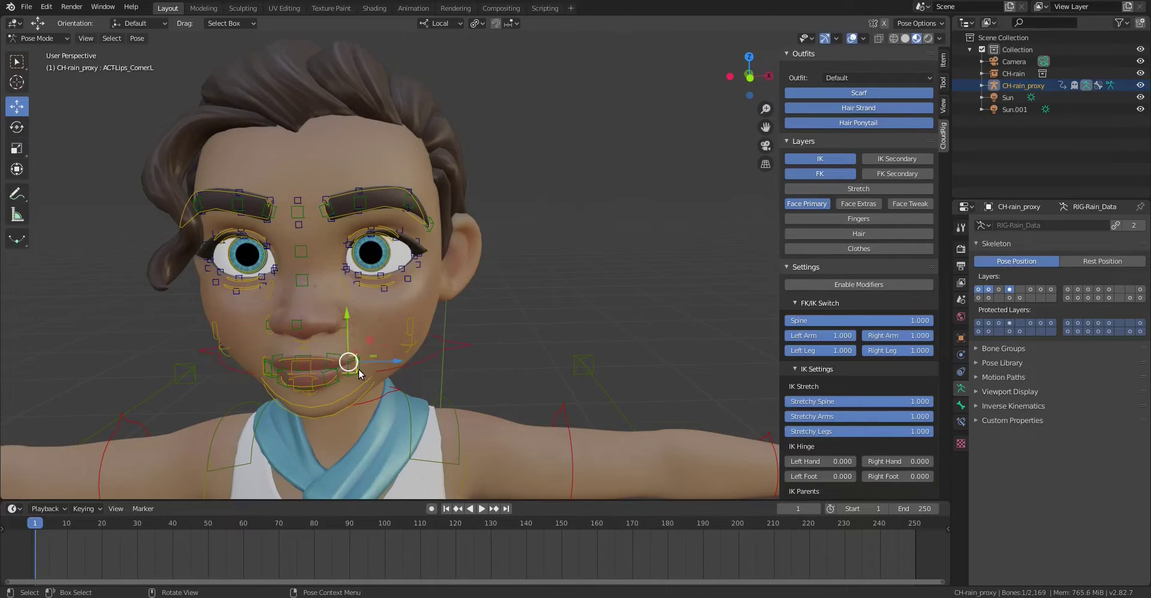
{"action": "left_click_drag", "start_coordinate": [360, 372], "coordinate": [367, 361]}
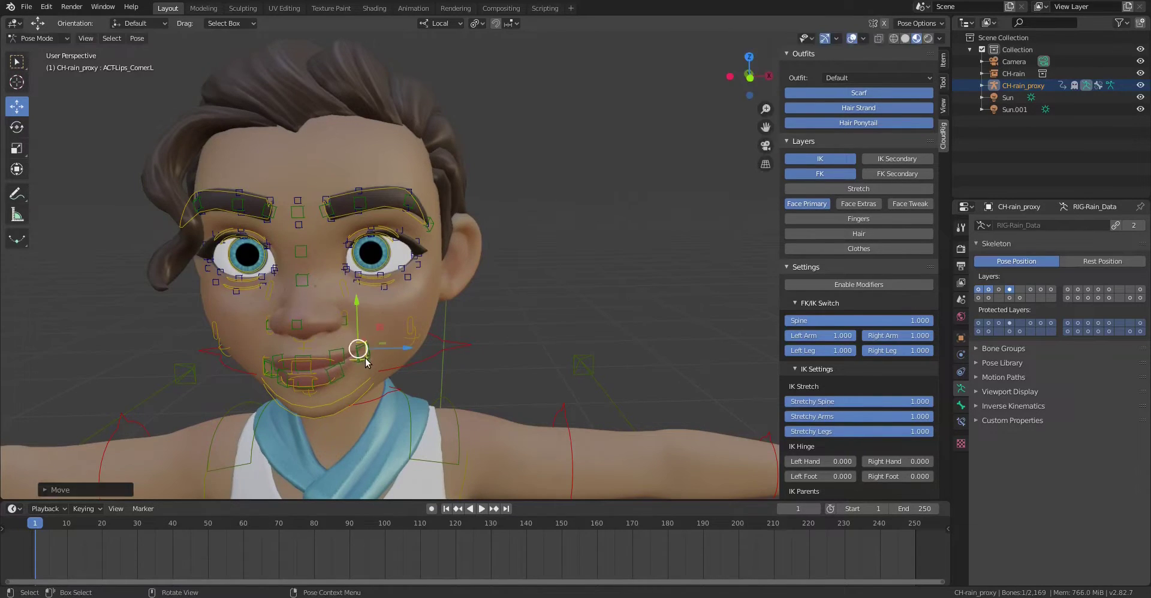
Adjust the right mouth corner to match the smile and hide the Face Primary controls to examine the face.
{"action": "left_click", "coordinate": [267, 366]}
{"action": "key", "text": "g"}
{"action": "left_click", "coordinate": [272, 374]}
{"action": "middle_click_drag", "start_coordinate": [421, 267], "coordinate": [487, 239]}
{"action": "left_click", "coordinate": [808, 204]}
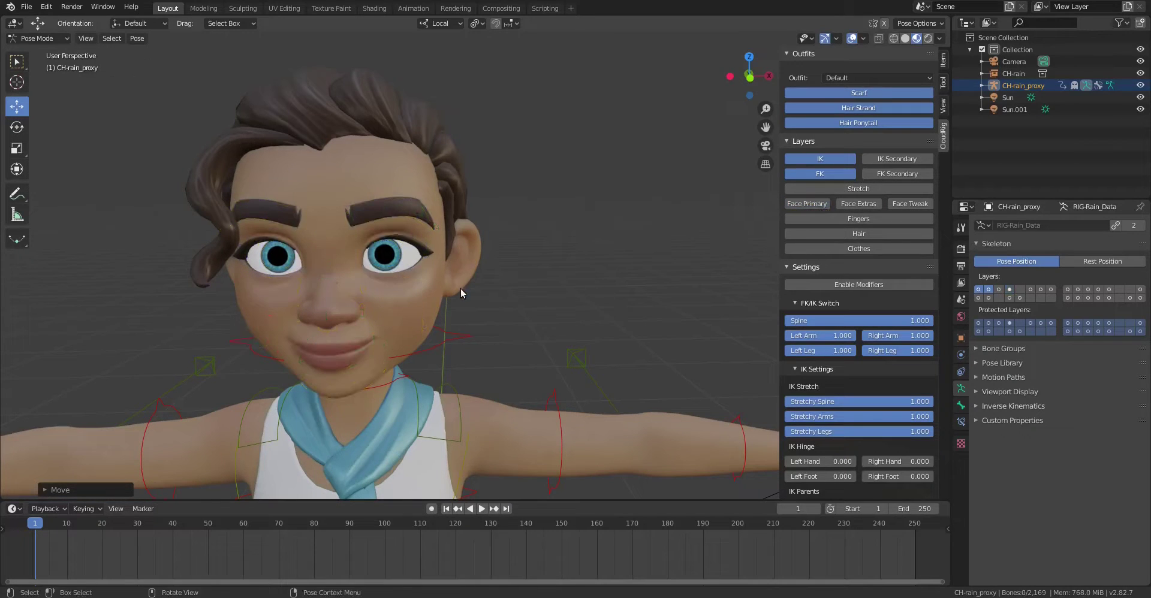
{"action": "middle_click_drag", "start_coordinate": [460, 289], "coordinate": [539, 228]}
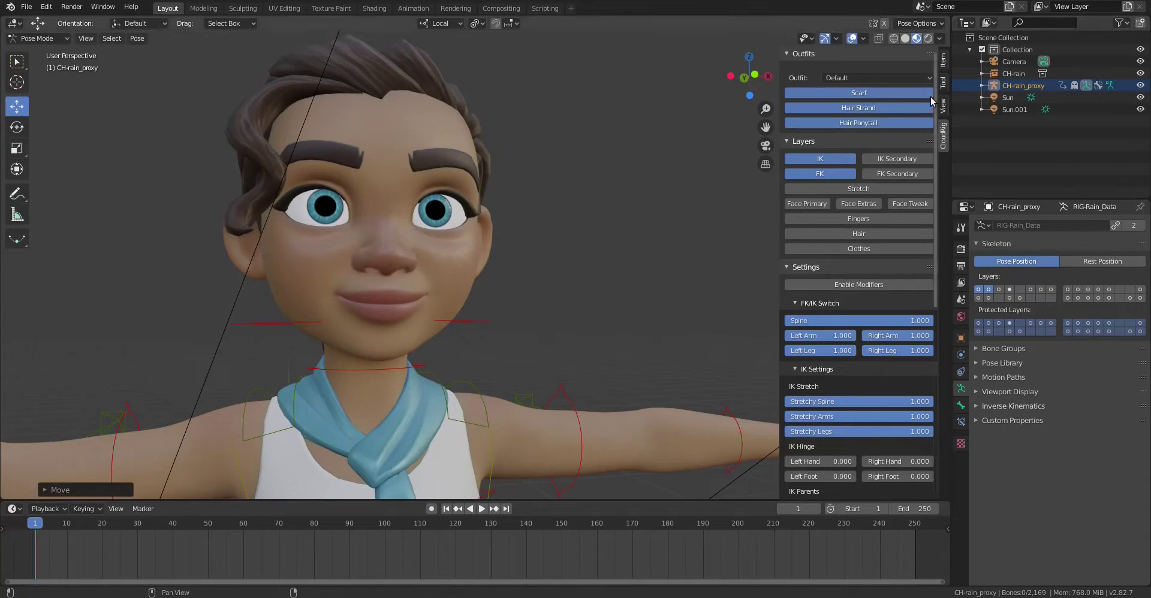
Set the viewport focal length to 22 mm and examine the character's perspective from afar and close up.
{"action": "middle_click_drag", "start_coordinate": [448, 182], "coordinate": [465, 366]}
{"action": "middle_click_drag", "start_coordinate": [523, 244], "coordinate": [468, 294]}
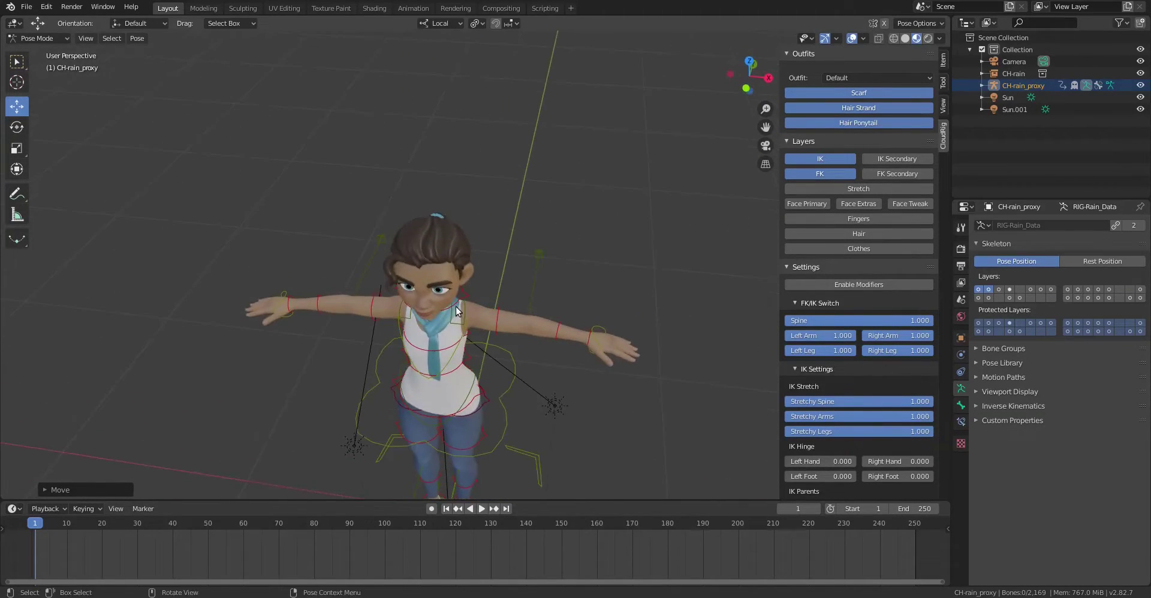
{"action": "left_click", "coordinate": [943, 105]}
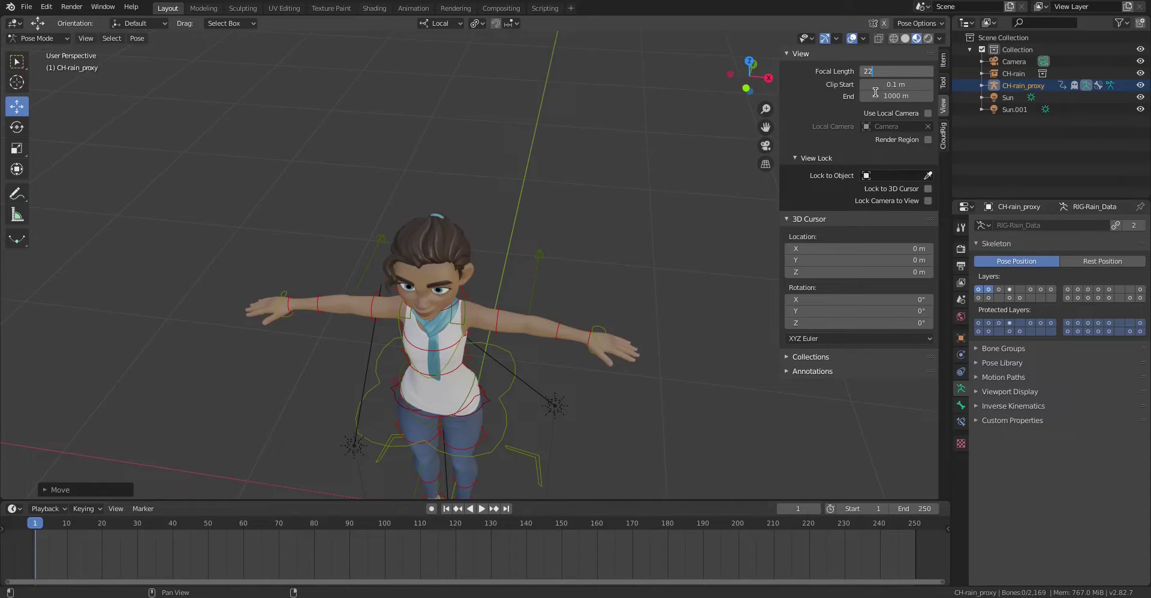
{"action": "key", "text": "Return"}
{"action": "mouse_move", "coordinate": [438, 308]}
{"action": "middle_mouse_down"}
{"action": "mouse_move", "coordinate": [423, 287]}
{"action": "mouse_move", "coordinate": [459, 309]}
{"action": "middle_mouse_up"}
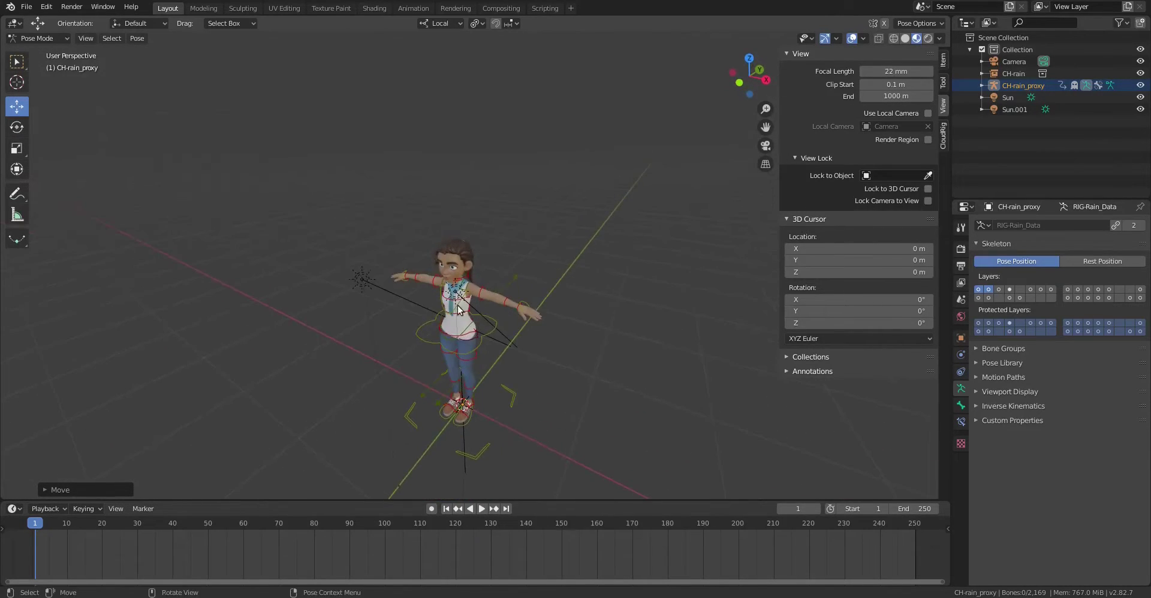
{"action": "scroll", "coordinate": [458, 310], "scroll_direction": "up", "scroll_amount": 8}
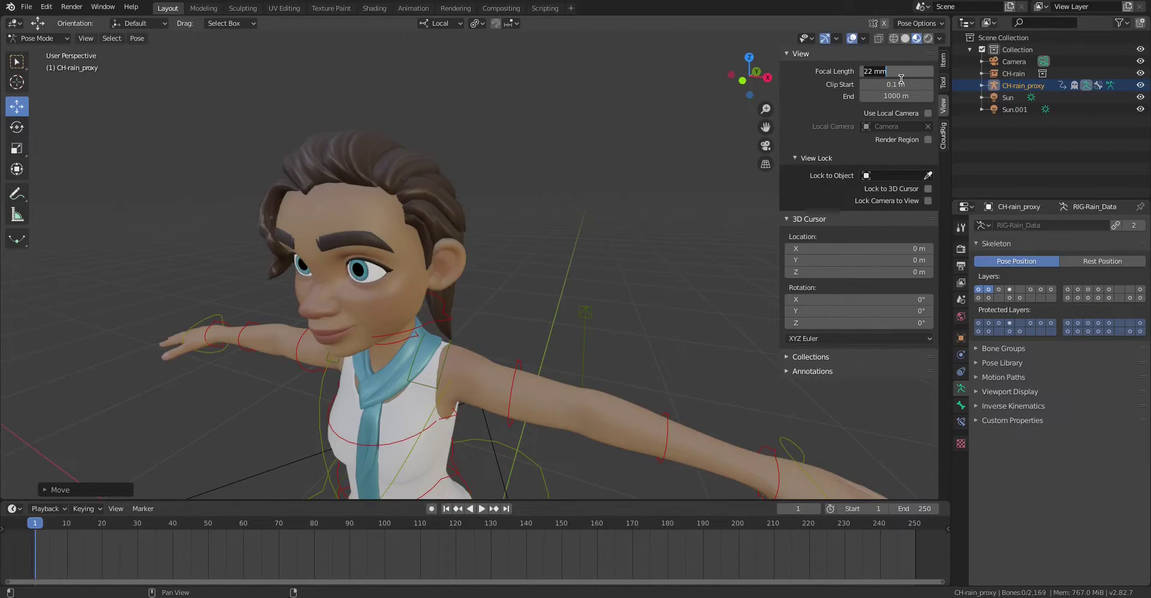
Set the viewport focal length to 70 mm and bring the upper body back into view.
{"action": "key", "text": "Return"}
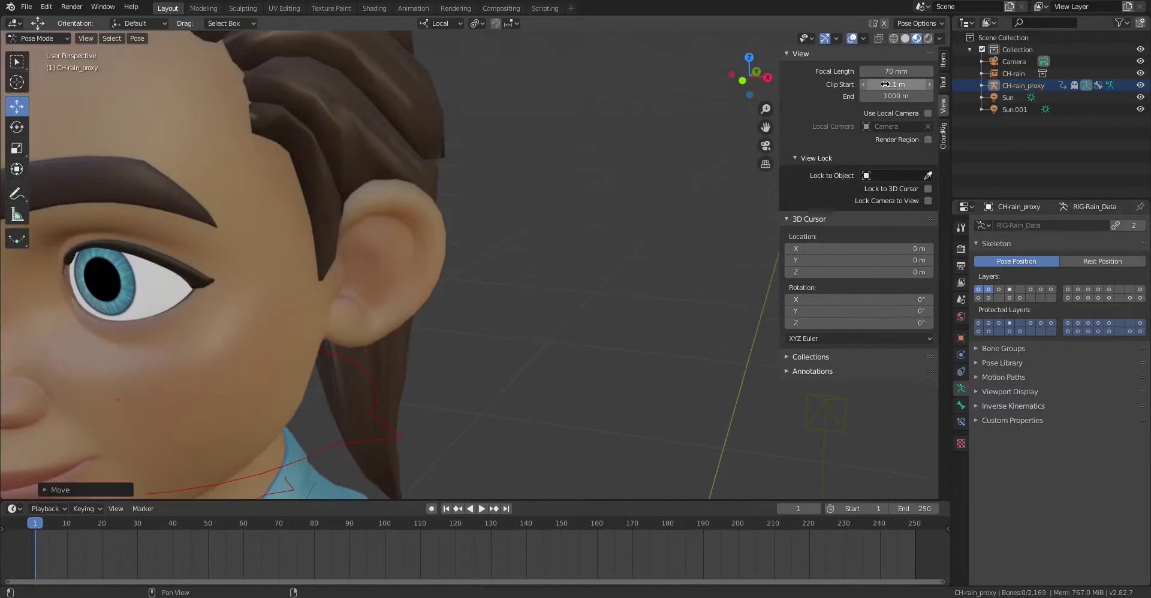
{"action": "scroll", "coordinate": [359, 281], "scroll_direction": "down", "scroll_amount": 5}
{"action": "scroll", "coordinate": [372, 330], "scroll_direction": "down", "scroll_amount": 6}
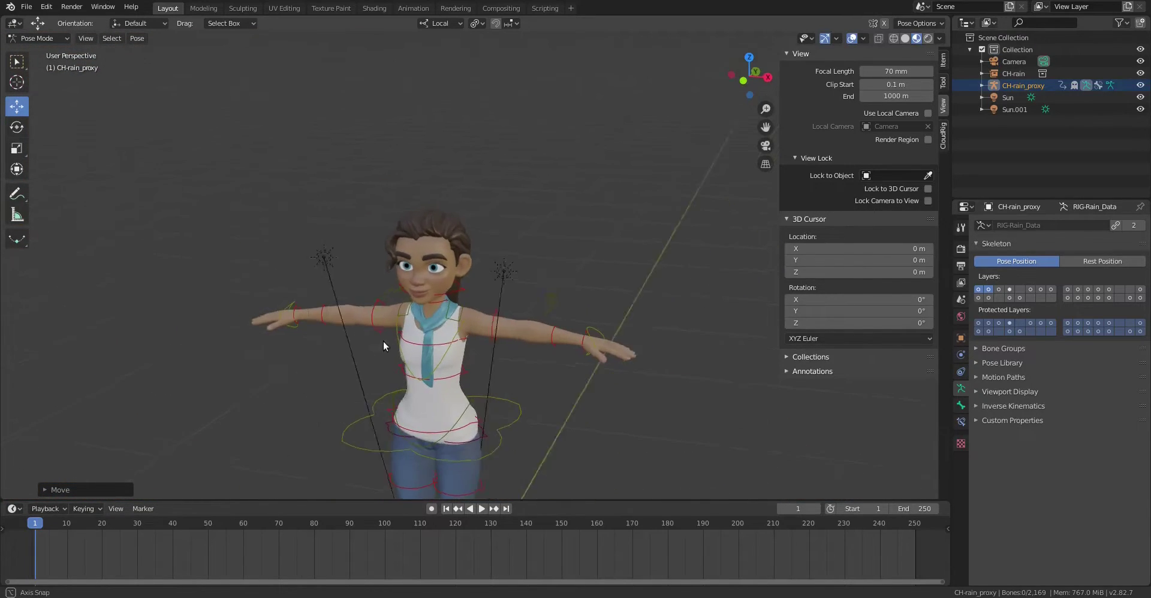
Set the viewport focal length to 35 mm.
{"action": "left_click", "coordinate": [901, 71]}
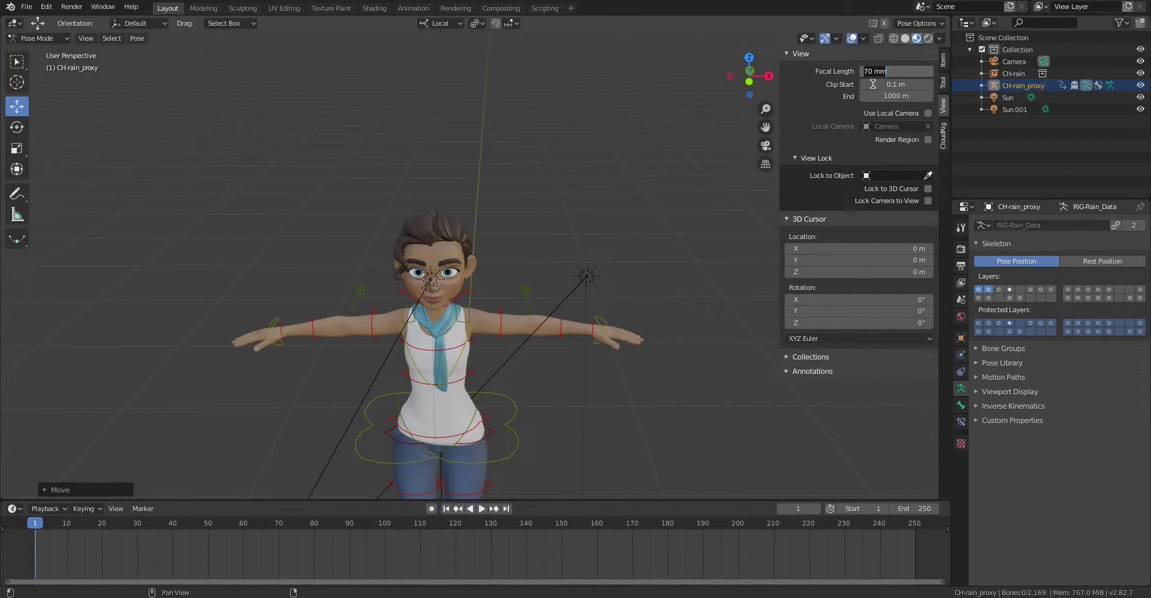
{"action": "type", "text": "35"}
{"action": "key", "text": "Return"}
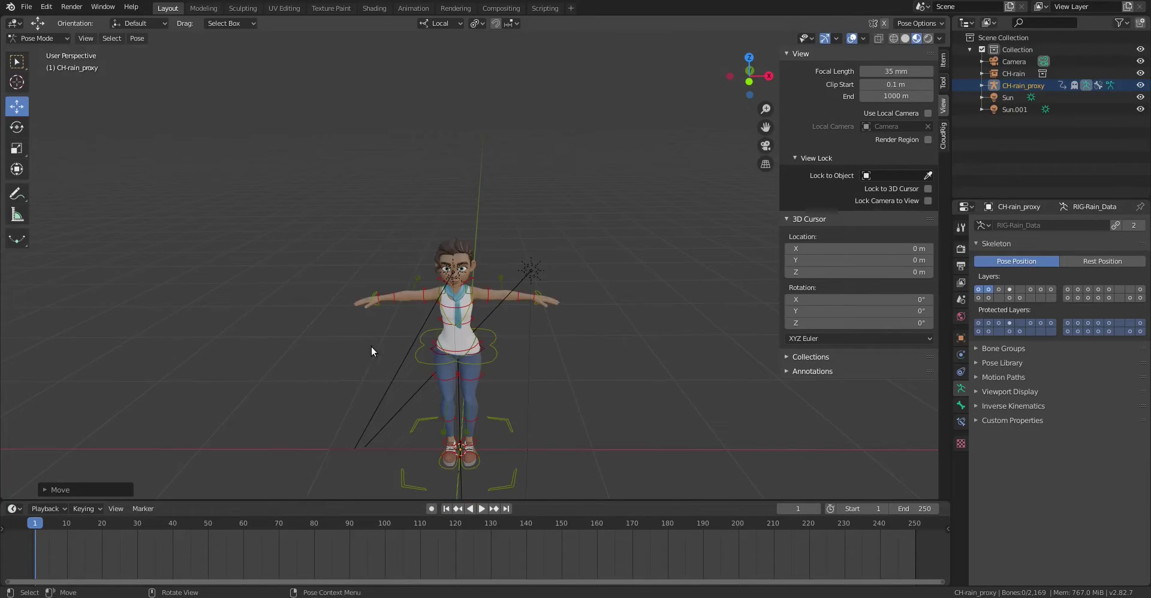
{"action": "middle_click_drag", "start_coordinate": [372, 347], "coordinate": [365, 345]}
Select the head control FK-Head and rotate it slightly with a free trackball rotation.
{"action": "left_click", "coordinate": [467, 278]}
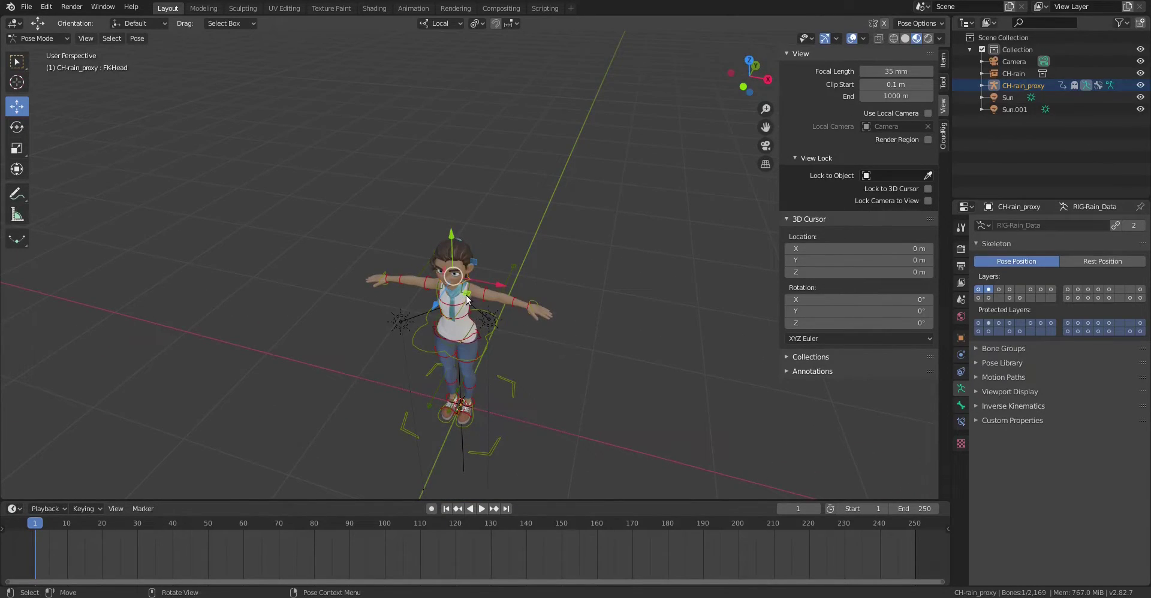
{"action": "key", "text": "grave"}
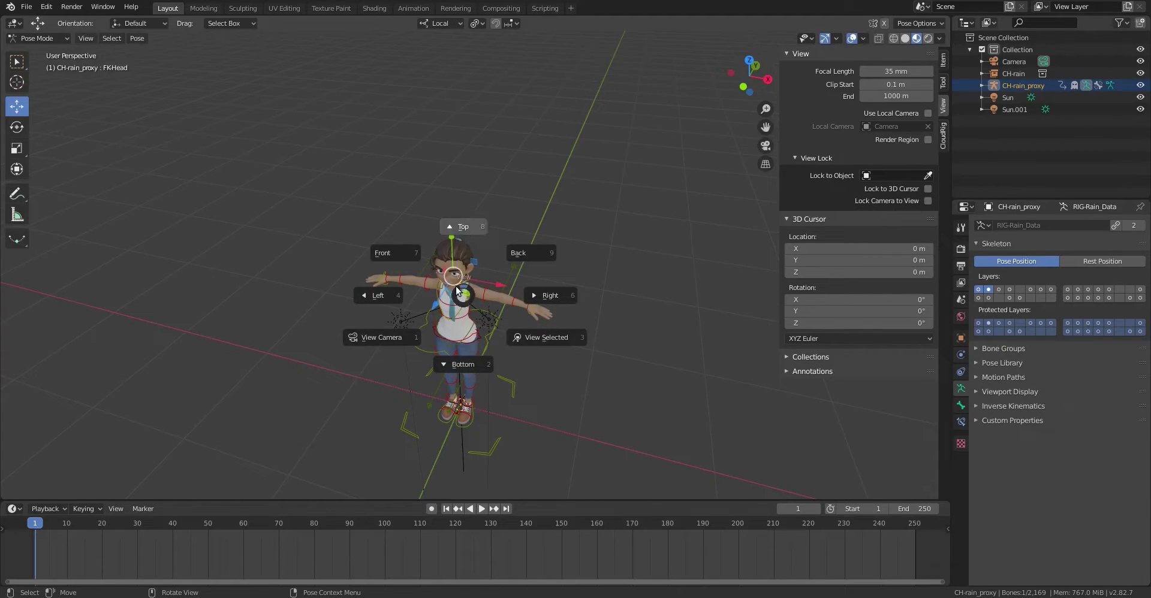
{"action": "key", "text": "Escape"}
{"action": "middle_click_drag", "start_coordinate": [454, 336], "coordinate": [499, 230], "text": "ctrl"}
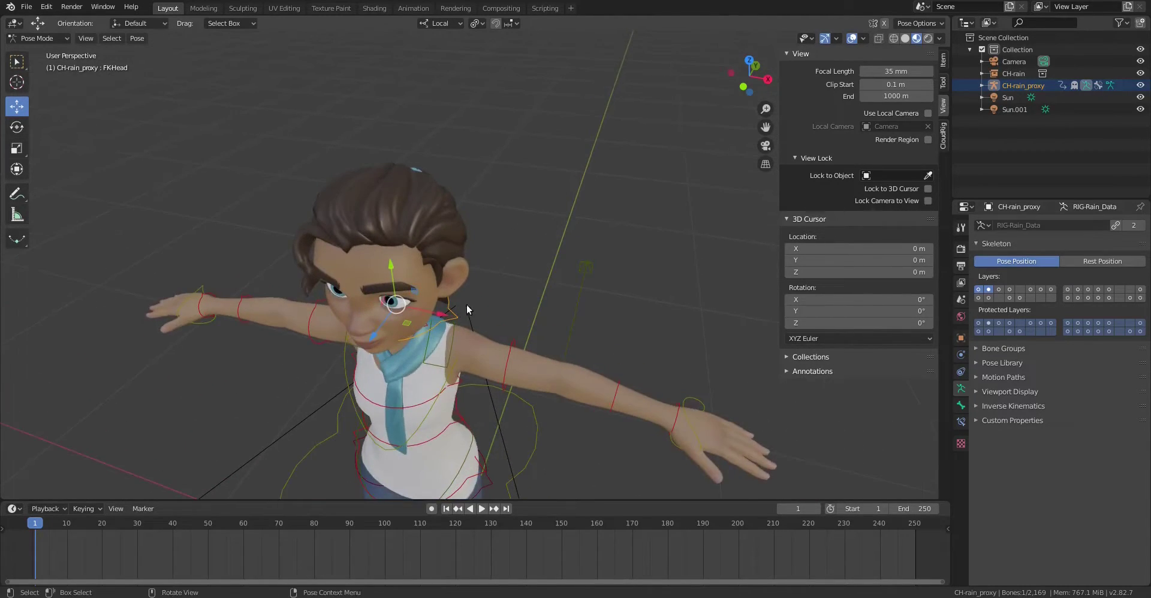
{"action": "middle_click_drag", "start_coordinate": [418, 373], "coordinate": [494, 253]}
{"action": "key", "text": "r"}
{"action": "key", "text": "r"}
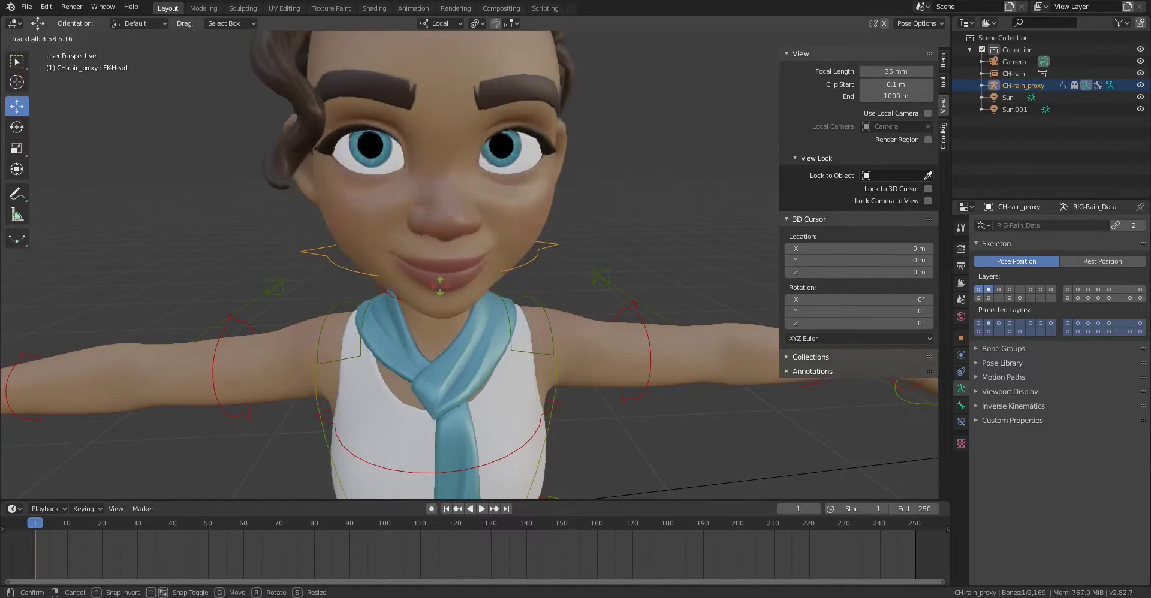
{"action": "left_click", "coordinate": [452, 283]}
Select the left upper arm control FK-Upperarm_Parent.L and switch both arms to FK by setting Left Arm and Right Arm to 0.
{"action": "middle_click_drag", "start_coordinate": [562, 211], "coordinate": [562, 282], "text": "ctrl"}
{"action": "middle_click_drag", "start_coordinate": [564, 243], "coordinate": [527, 297]}
{"action": "left_click", "coordinate": [536, 295]}
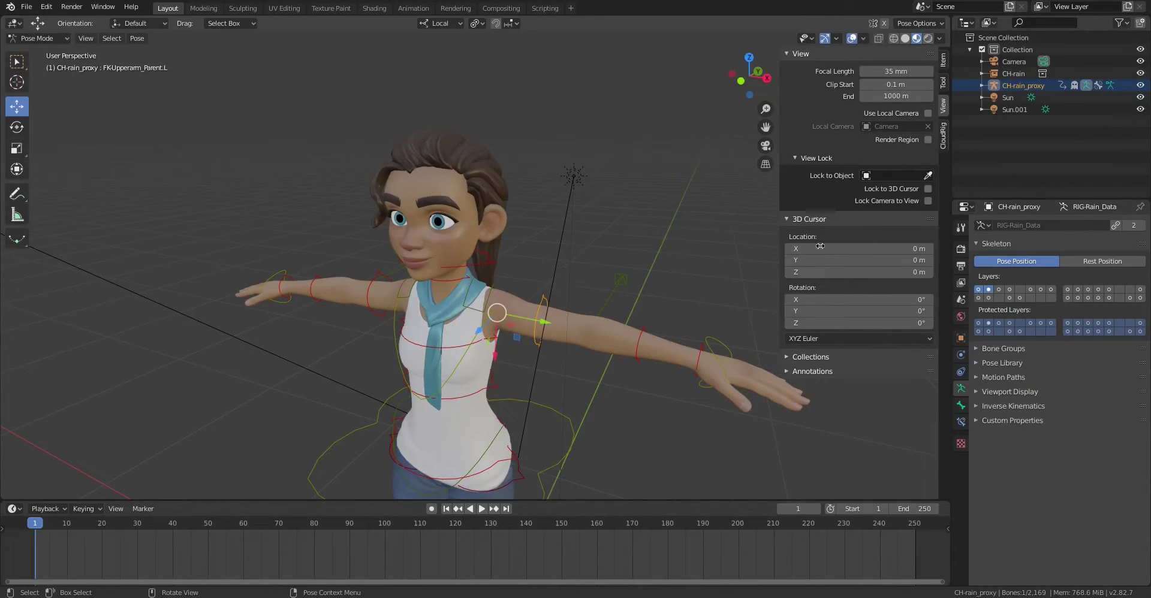
{"action": "left_click", "coordinate": [944, 144]}
{"action": "scroll", "coordinate": [829, 289], "scroll_direction": "down", "scroll_amount": 6}
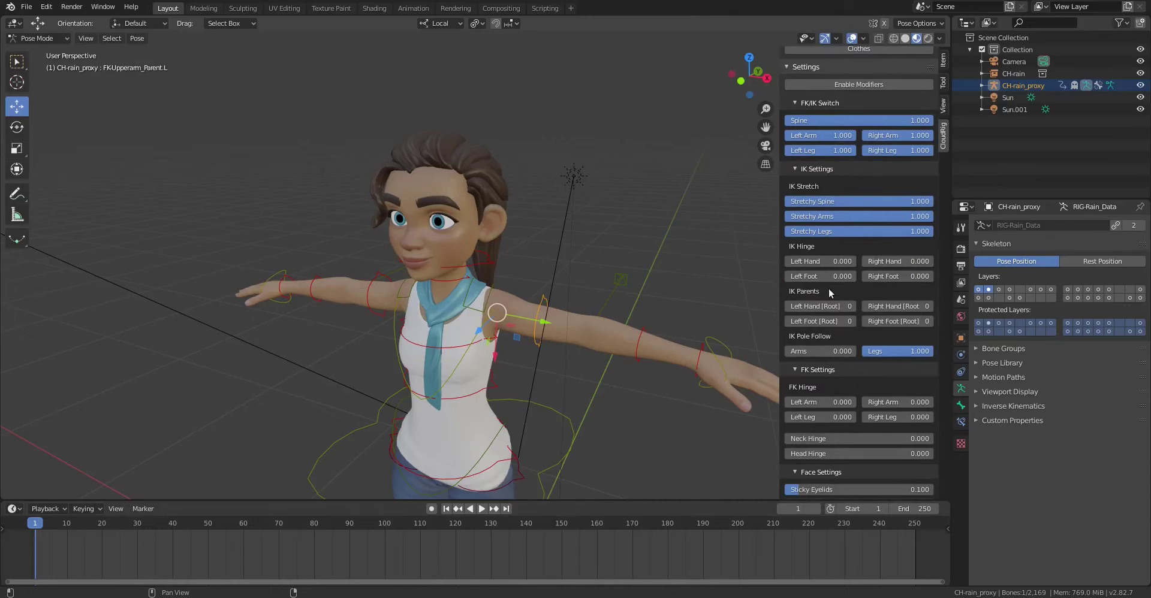
{"action": "middle_click_drag", "start_coordinate": [829, 294], "coordinate": [830, 288]}
{"action": "middle_click_drag", "start_coordinate": [852, 221], "coordinate": [850, 245]}
{"action": "middle_click_drag", "start_coordinate": [839, 315], "coordinate": [841, 263]}
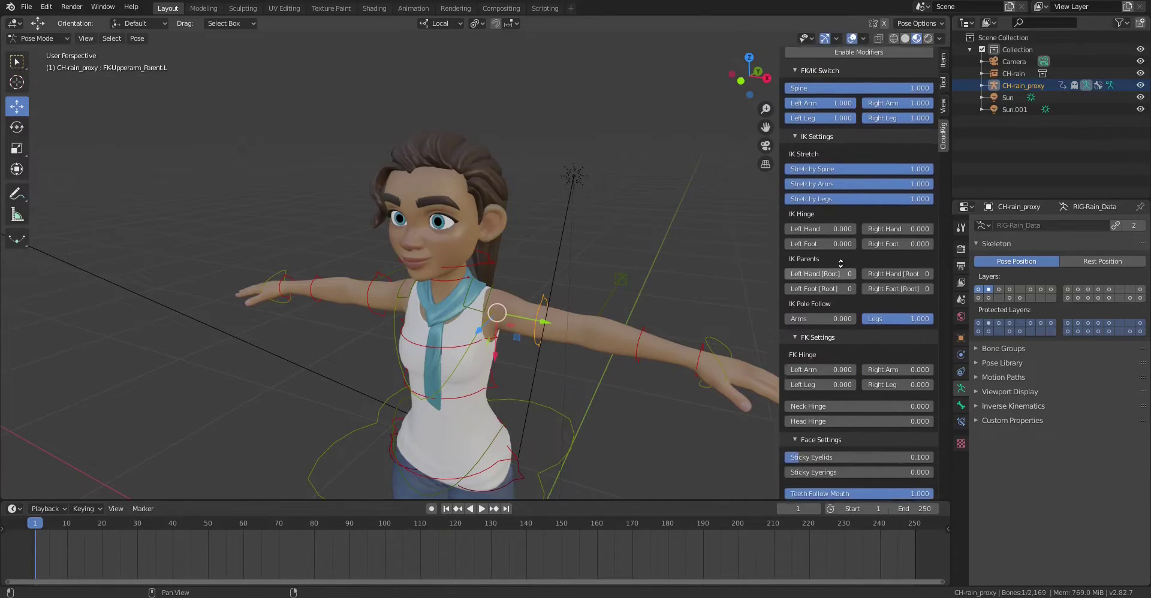
{"action": "scroll", "coordinate": [841, 264], "scroll_direction": "down", "scroll_amount": 2}
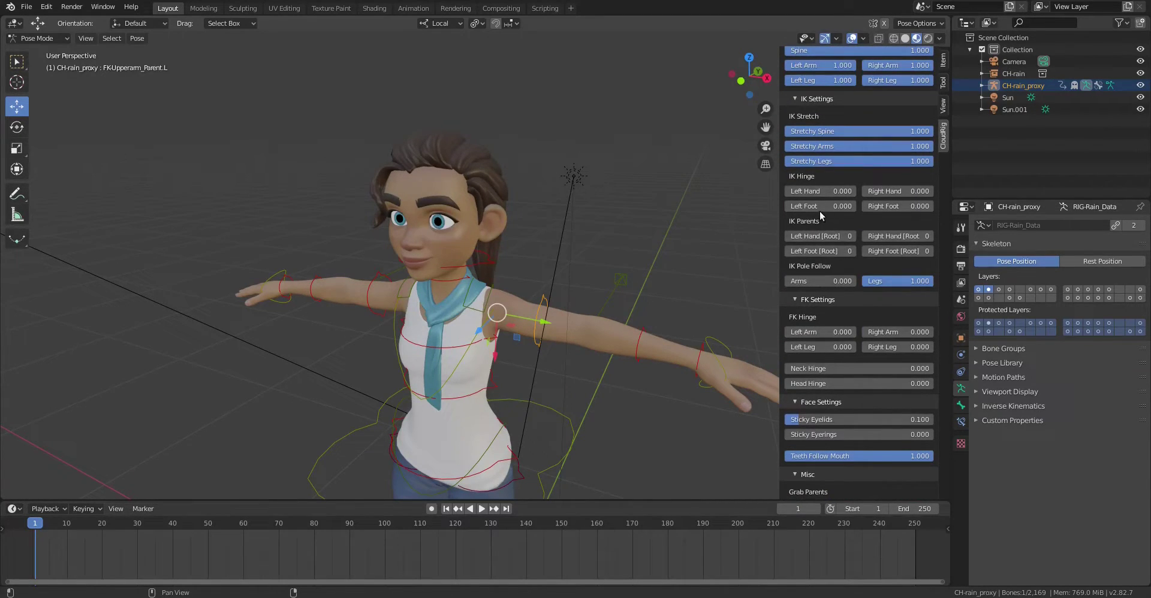
{"action": "scroll", "coordinate": [821, 217], "scroll_direction": "up", "scroll_amount": 9}
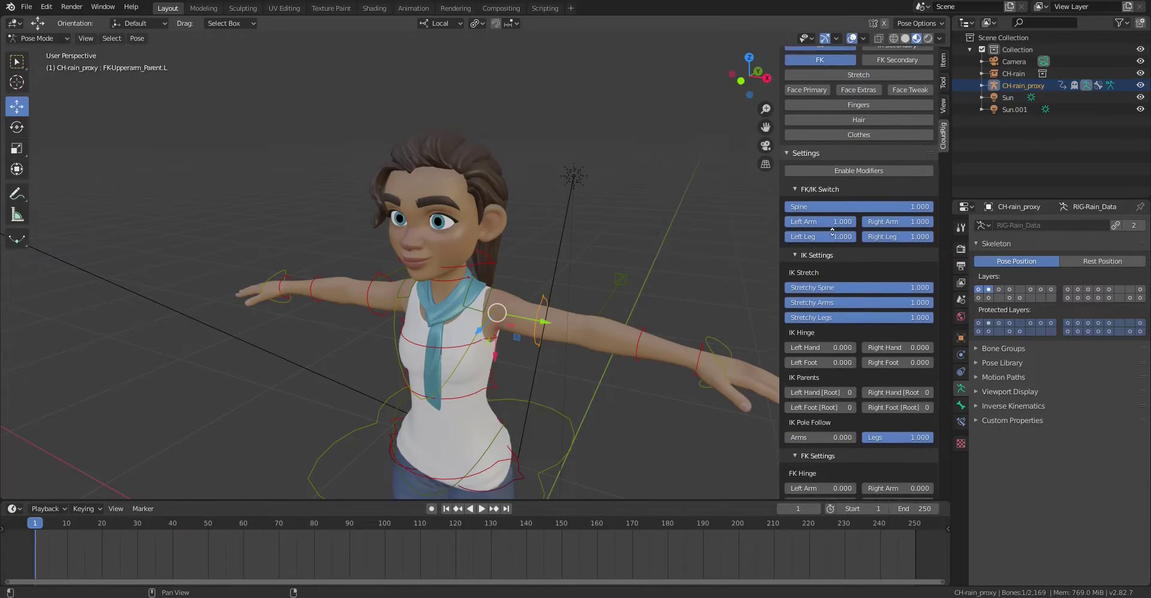
{"action": "scroll", "coordinate": [832, 231], "scroll_direction": "up", "scroll_amount": 1}
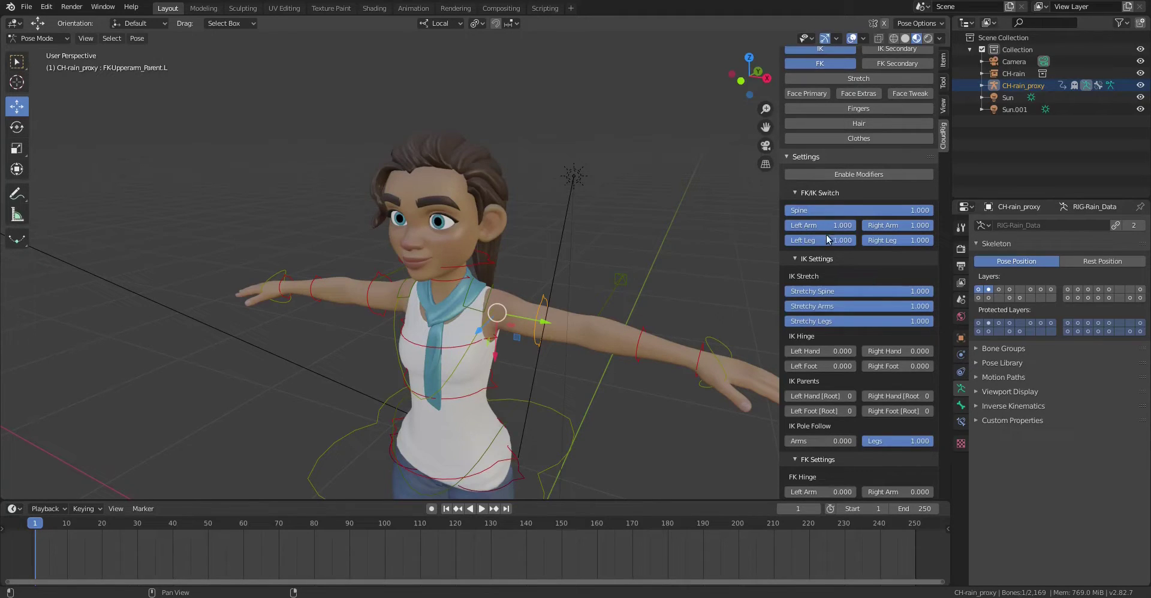
{"action": "left_click_drag", "start_coordinate": [920, 224], "coordinate": [683, 229]}
Rotate the left upper arm FK-Upperarm_Parent.L down so the arm hangs beside the body.
{"action": "key", "text": "r"}
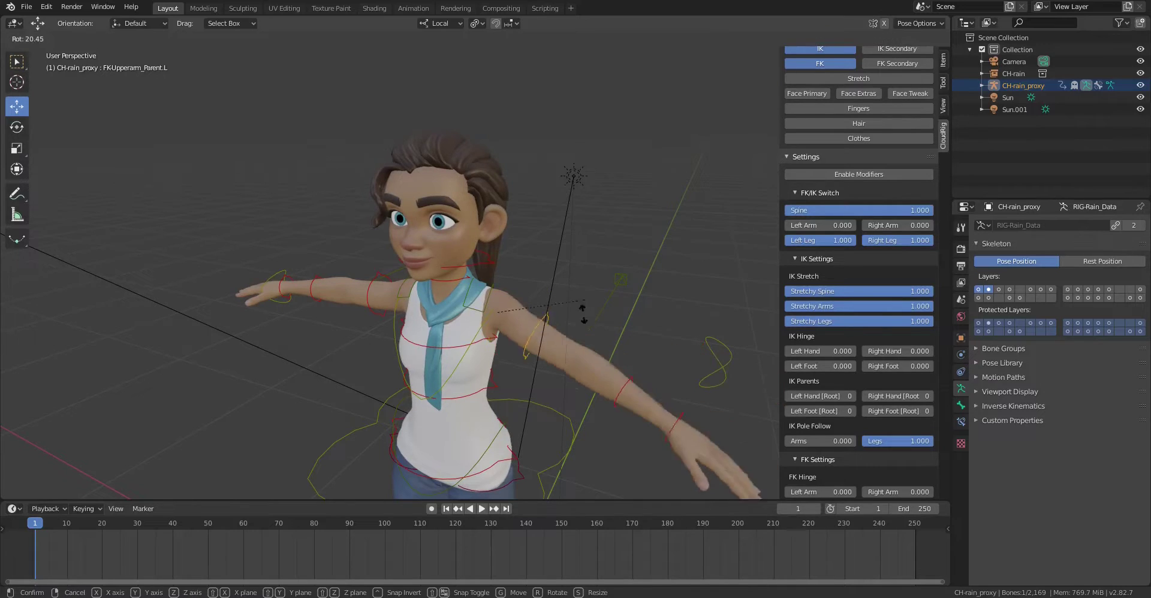
{"action": "left_click", "coordinate": [558, 378]}
{"action": "middle_click_drag", "start_coordinate": [563, 364], "coordinate": [609, 252]}
{"action": "key", "text": "r"}
{"action": "left_click", "coordinate": [540, 341]}
Bend the left elbow by rotating FK-Forearm.L so the forearm points forward.
{"action": "left_click", "coordinate": [591, 337]}
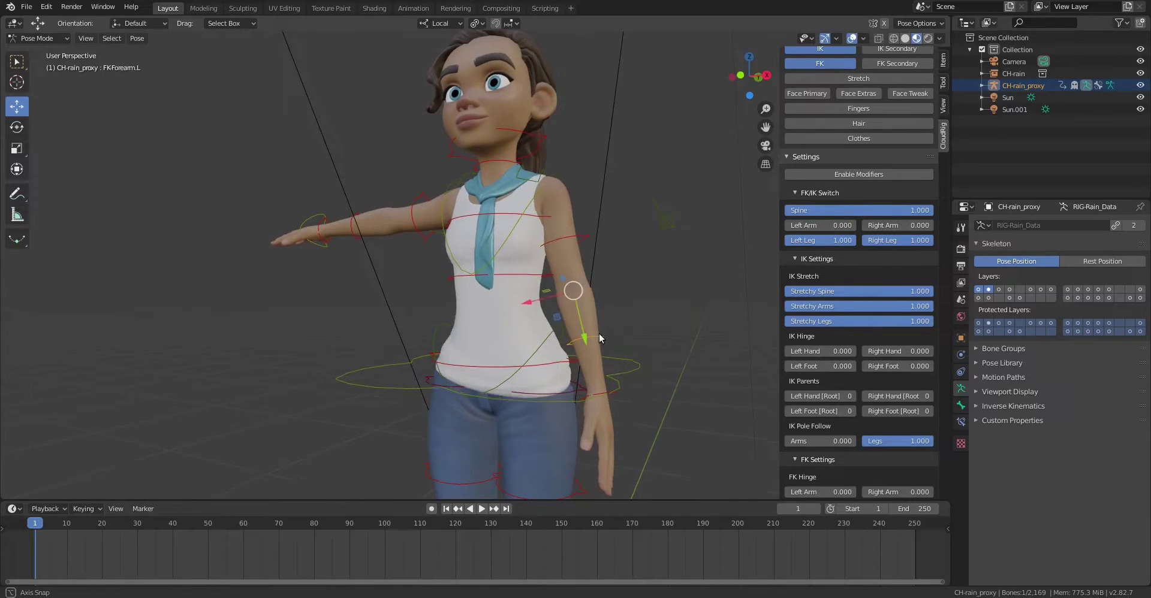
{"action": "middle_click_drag", "start_coordinate": [592, 337], "coordinate": [588, 320]}
{"action": "key", "text": "r"}
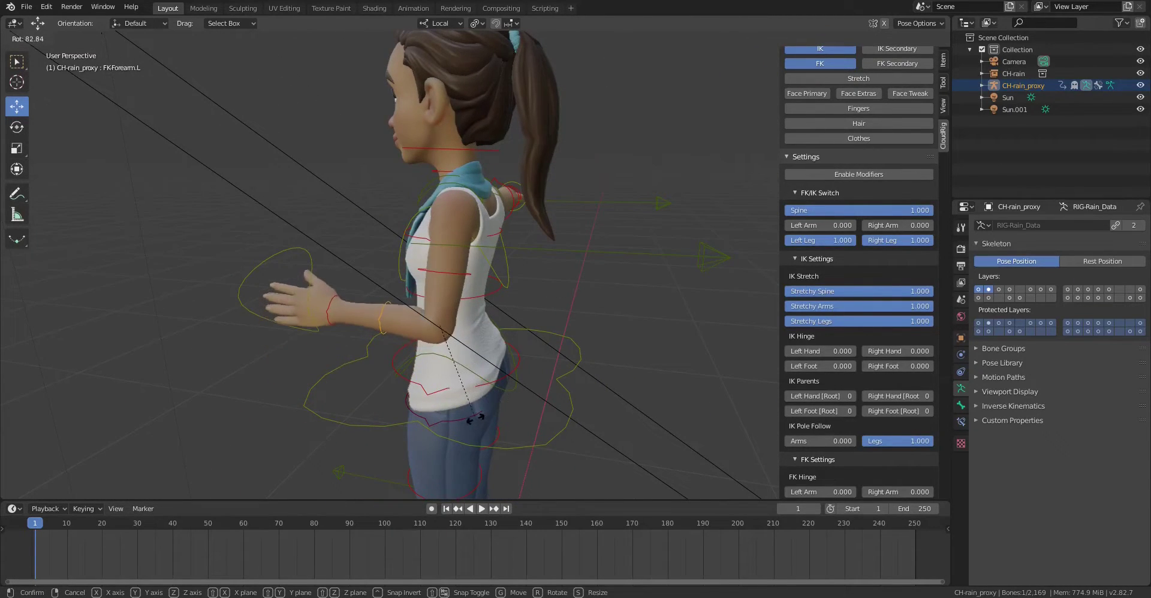
{"action": "left_click", "coordinate": [465, 361]}
Switch both legs to FK by setting the Right Leg and Left Leg FK/IK values to 0.
{"action": "middle_click_drag", "start_coordinate": [465, 361], "coordinate": [591, 309]}
{"action": "middle_click_drag", "start_coordinate": [535, 334], "coordinate": [584, 338]}
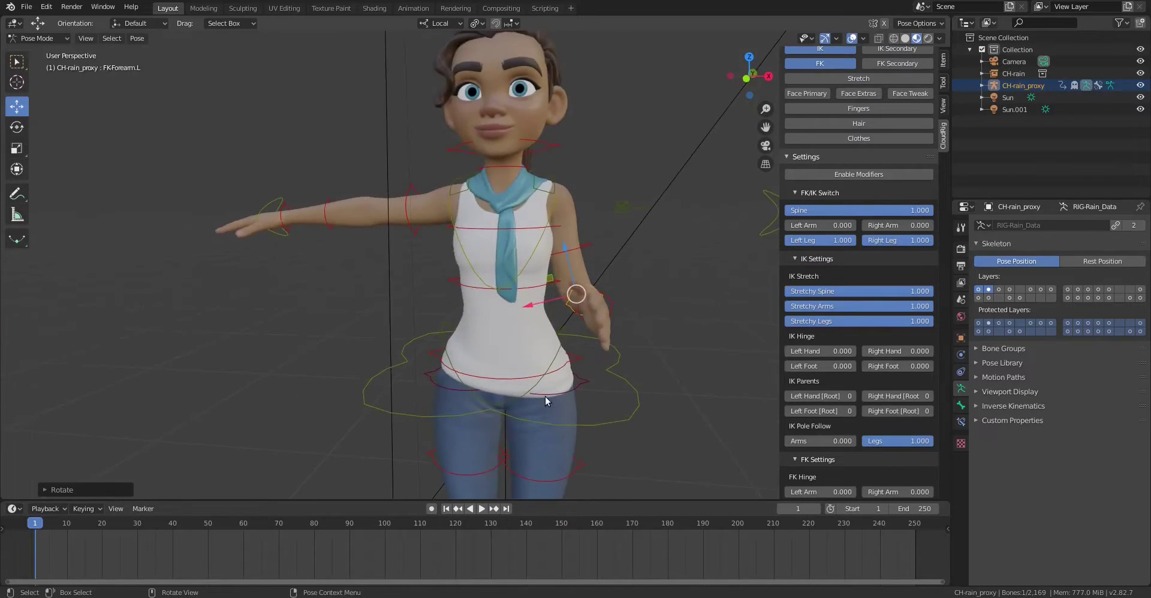
{"action": "middle_click_drag", "start_coordinate": [539, 474], "coordinate": [565, 249], "text": "shift"}
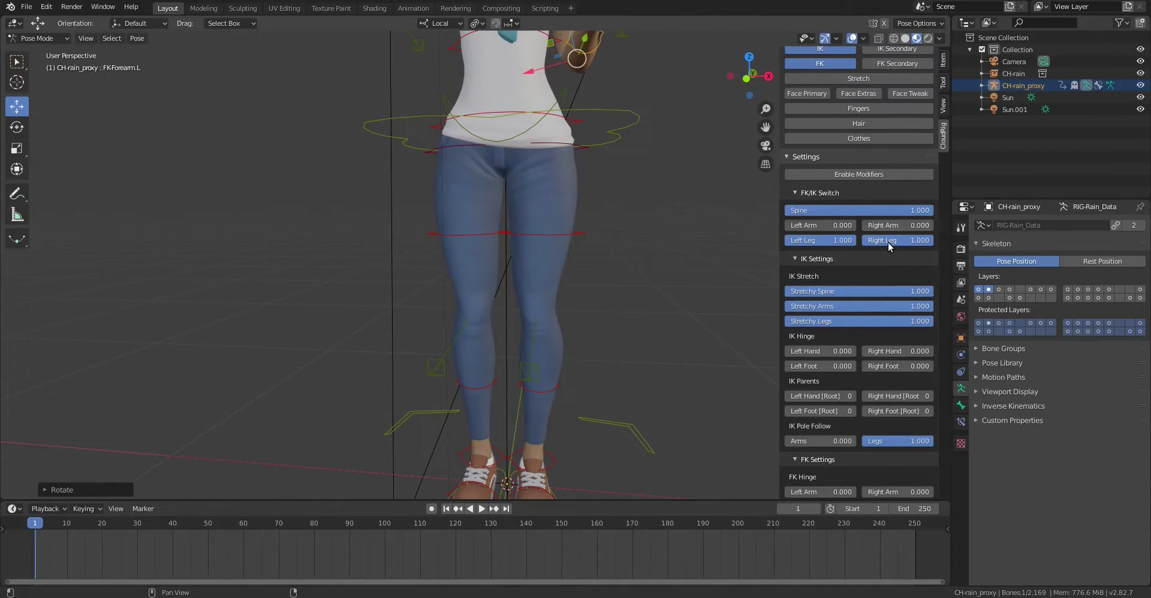
{"action": "left_click_drag", "start_coordinate": [898, 243], "coordinate": [757, 259]}
{"action": "left_click_drag", "start_coordinate": [840, 244], "coordinate": [484, 271]}
Swing the left thigh FK-Thigh_Parent.L forward and bend the knee back with FK-Shin.L.
{"action": "left_click", "coordinate": [579, 233]}
{"action": "middle_click_drag", "start_coordinate": [521, 239], "coordinate": [491, 264]}
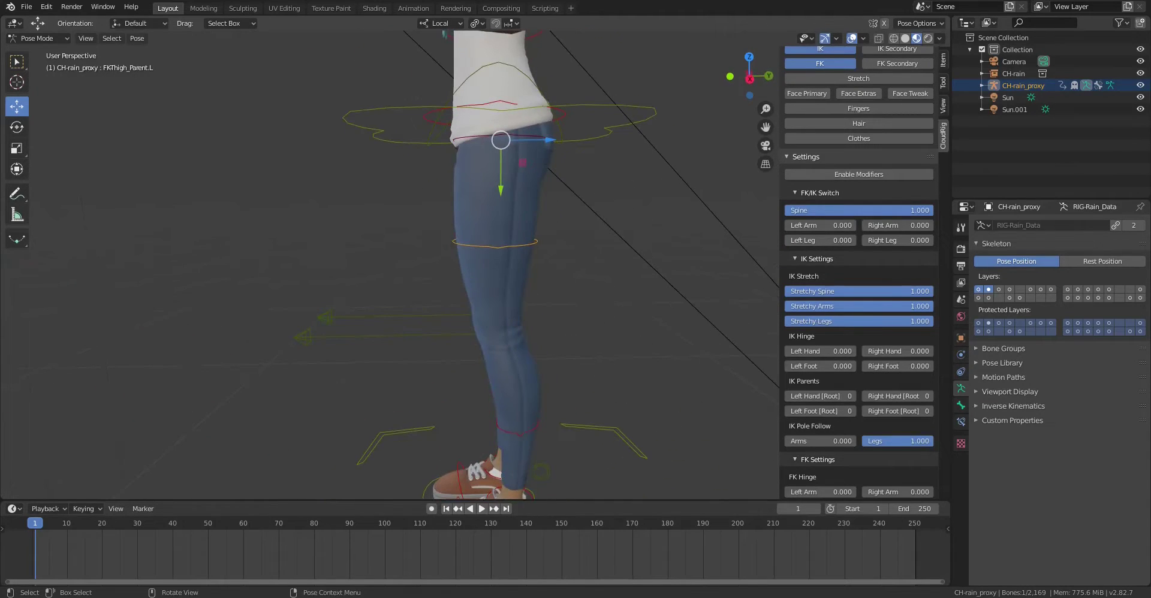
{"action": "key", "text": "r"}
{"action": "left_click", "coordinate": [316, 316]}
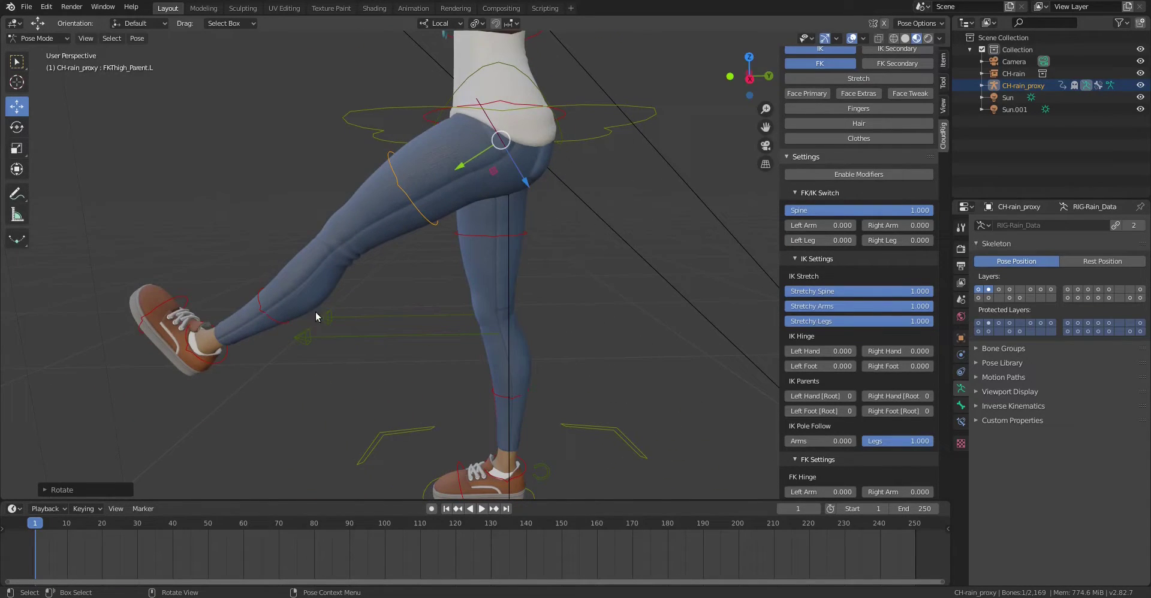
{"action": "left_click", "coordinate": [285, 324]}
{"action": "key", "text": "r"}
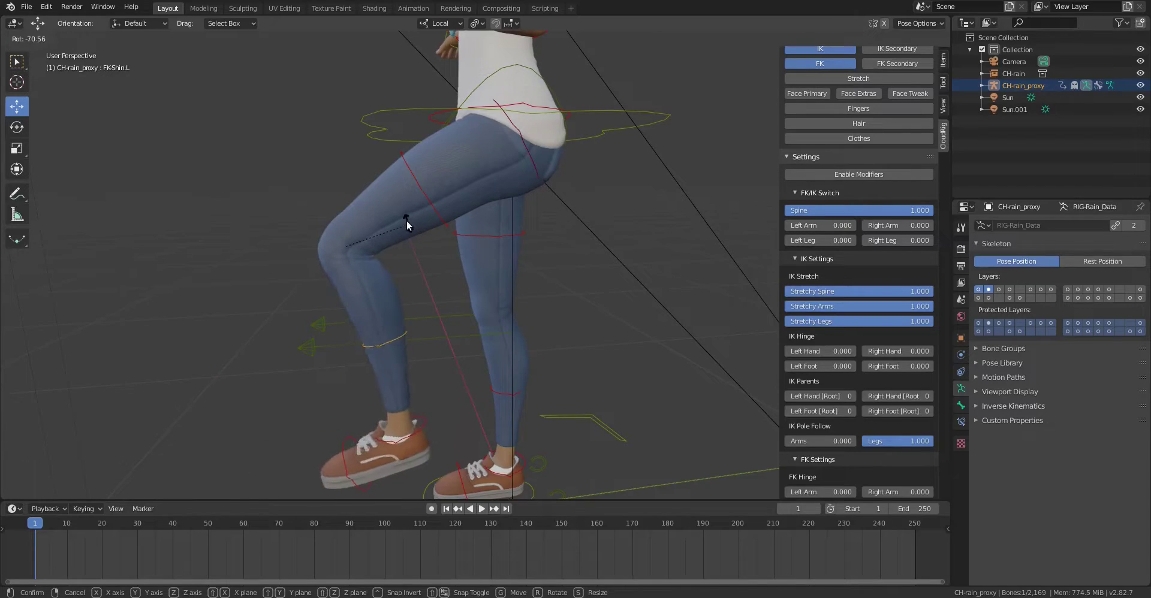
{"action": "left_click", "coordinate": [406, 225]}
Rotate the left foot control FK-Foot.L and the toe control FK-Toe.L of the raised leg.
{"action": "left_click", "coordinate": [433, 416]}
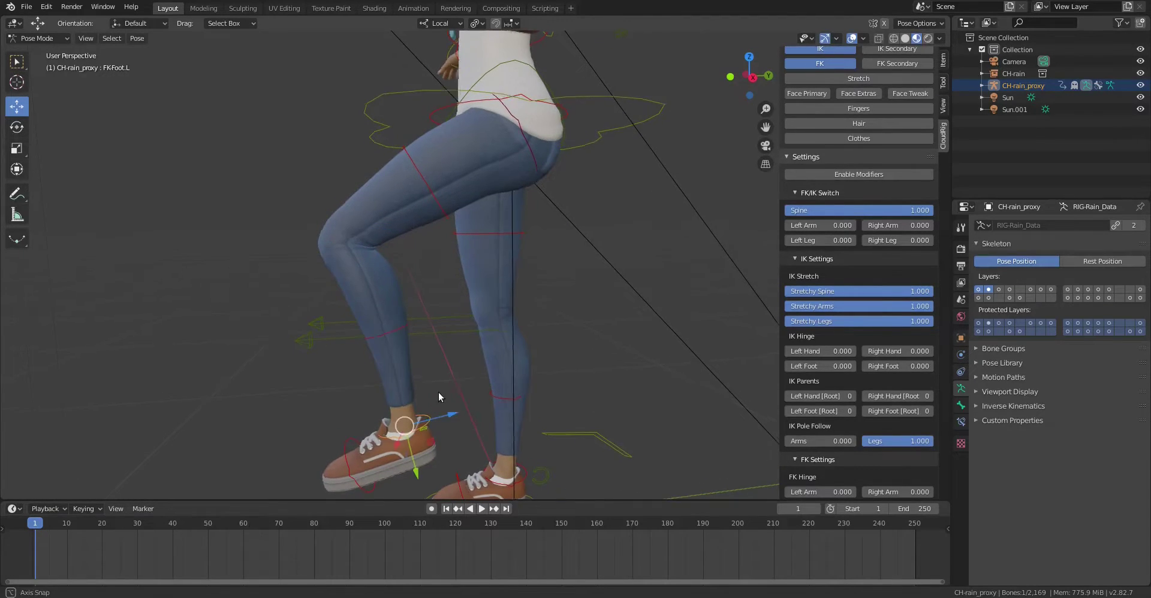
{"action": "key", "text": "r"}
{"action": "left_click", "coordinate": [473, 307]}
{"action": "middle_click_drag", "start_coordinate": [430, 352], "coordinate": [549, 304], "text": "shift"}
{"action": "left_click", "coordinate": [427, 387]}
{"action": "key", "text": "r"}
{"action": "left_click", "coordinate": [478, 376]}
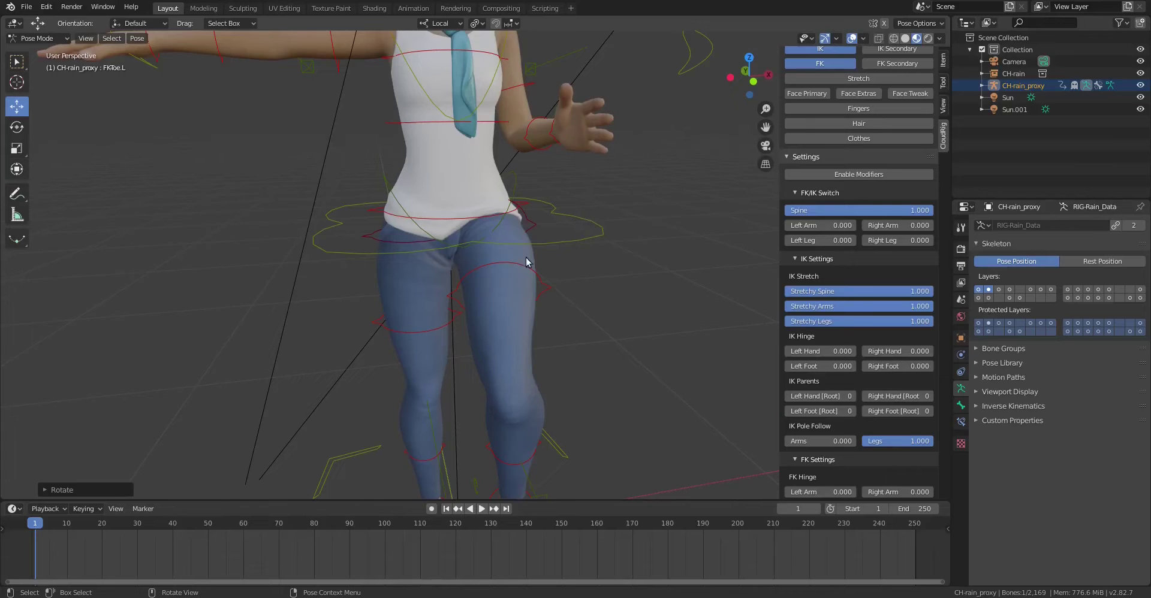
{"action": "middle_click_drag", "start_coordinate": [595, 261], "coordinate": [577, 311], "text": "shift"}
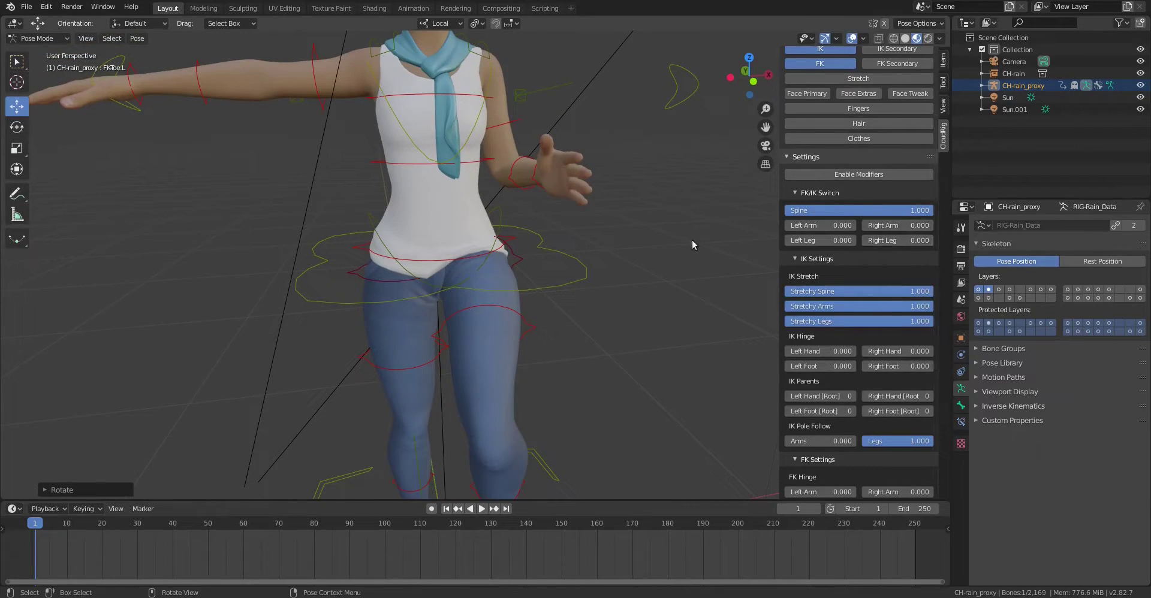
Move to frame 15, select the left upper arm control FK-Upperarm_Parent.L and display its transform values.
{"action": "middle_click_drag", "start_coordinate": [538, 227], "coordinate": [527, 301], "text": "shift"}
{"action": "middle_click_drag", "start_coordinate": [587, 209], "coordinate": [537, 353], "text": "shift"}
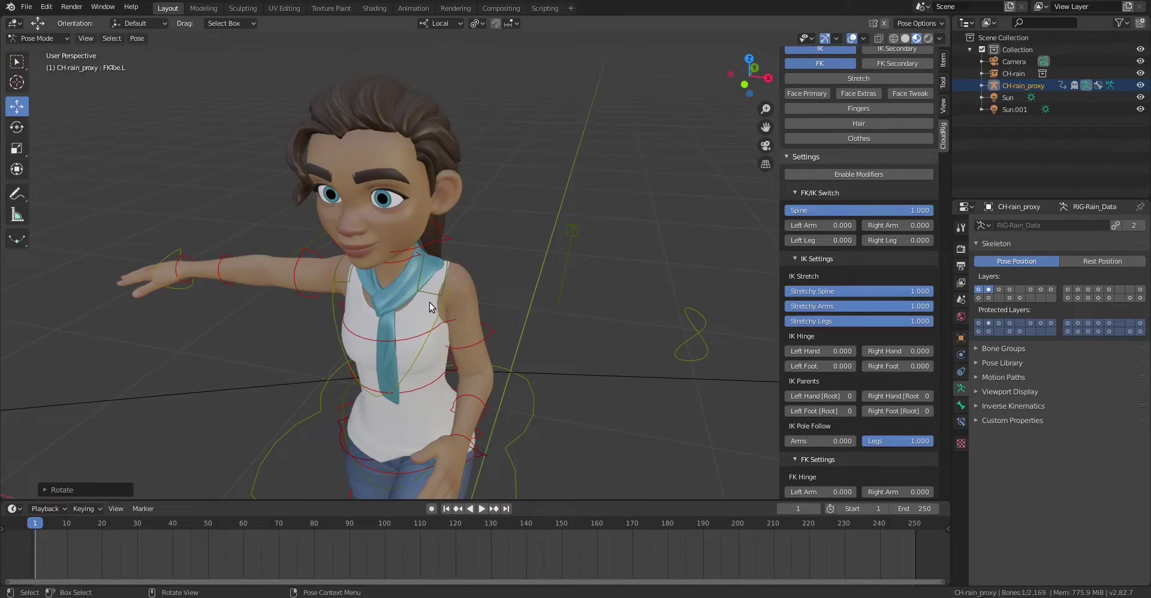
{"action": "scroll", "coordinate": [512, 262], "scroll_direction": "down", "scroll_amount": 5}
{"action": "middle_click_drag", "start_coordinate": [512, 262], "coordinate": [489, 370]}
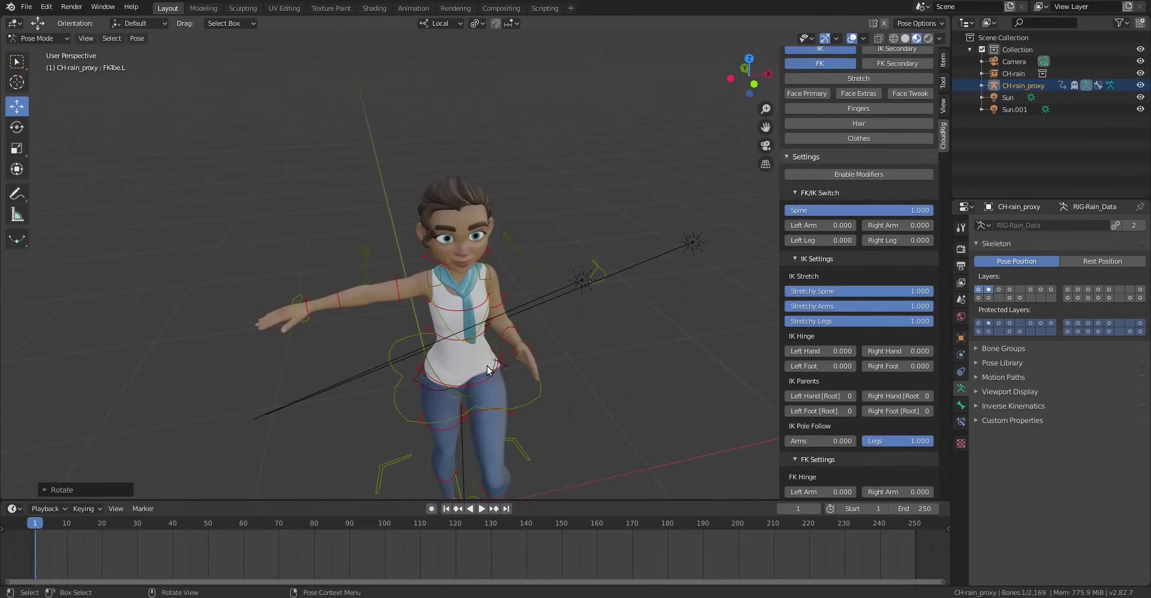
{"action": "mouse_move", "coordinate": [80, 519]}
{"action": "left_mouse_down"}
{"action": "mouse_move", "coordinate": [311, 521]}
{"action": "mouse_move", "coordinate": [84, 522]}
{"action": "left_mouse_up"}
{"action": "left_click", "coordinate": [502, 309]}
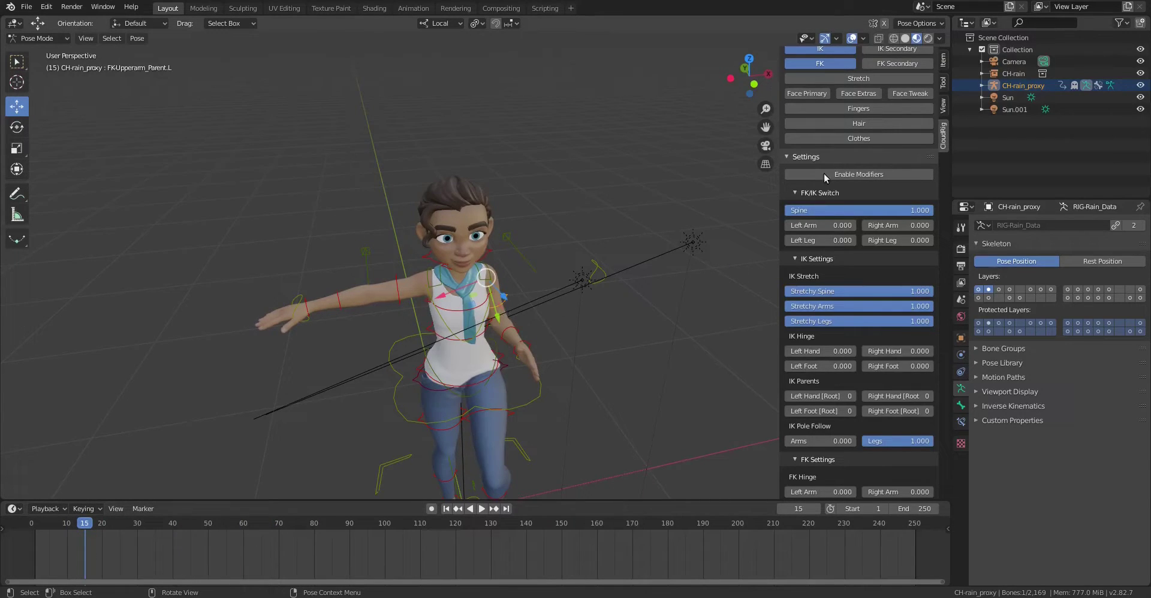
{"action": "left_click", "coordinate": [944, 60]}
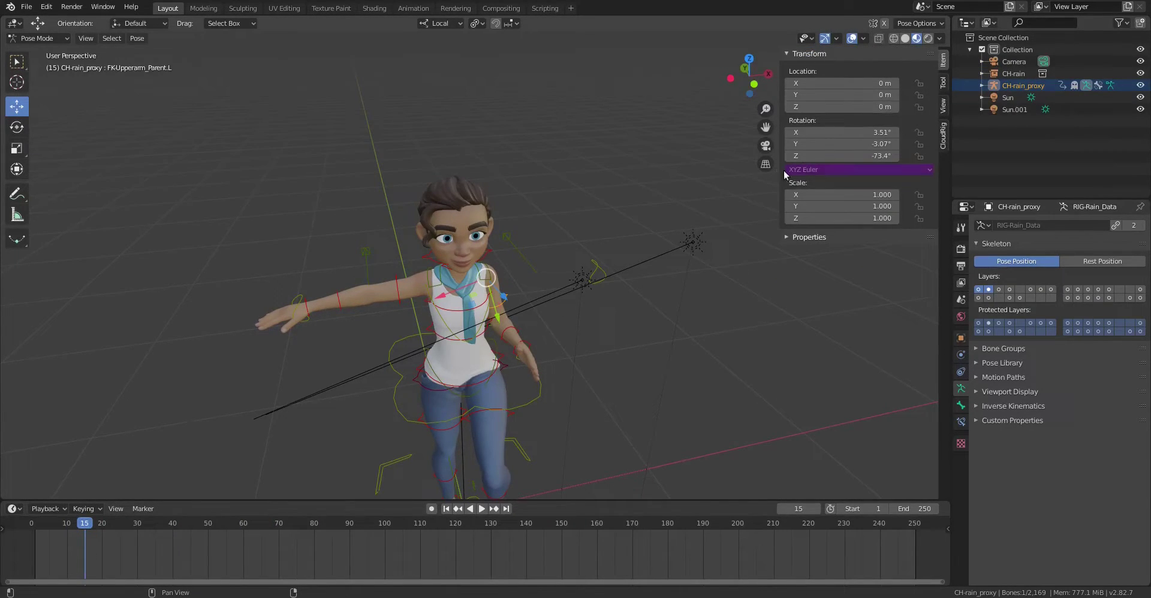
Save the scene and reopen RainTest_V01.blend from the Animation folder.
{"action": "left_click", "coordinate": [27, 6]}
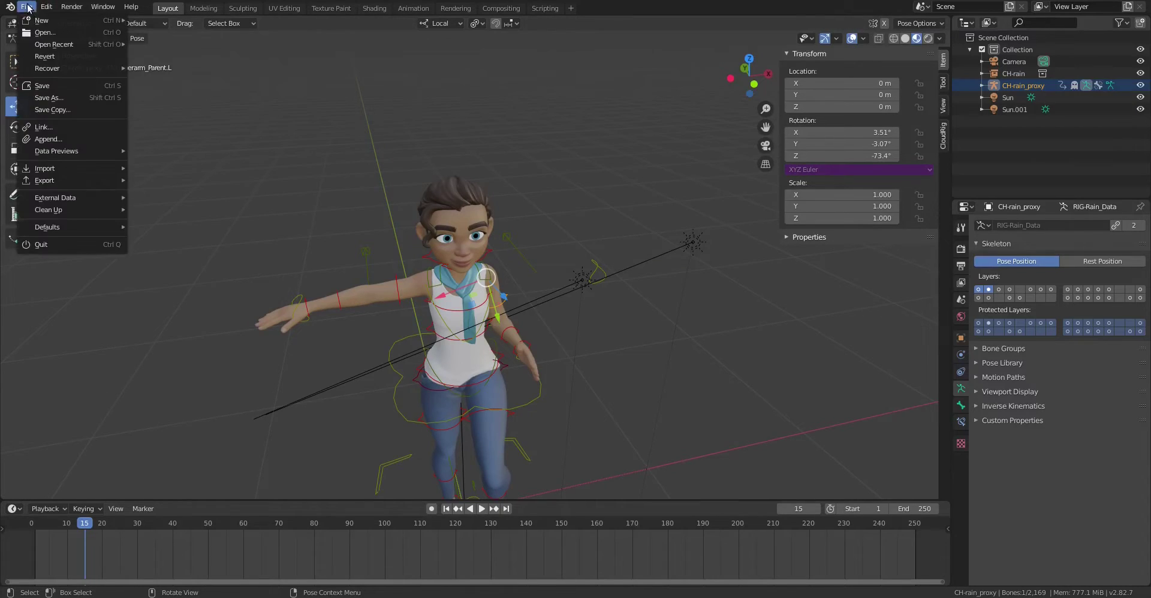
{"action": "left_click", "coordinate": [44, 54]}
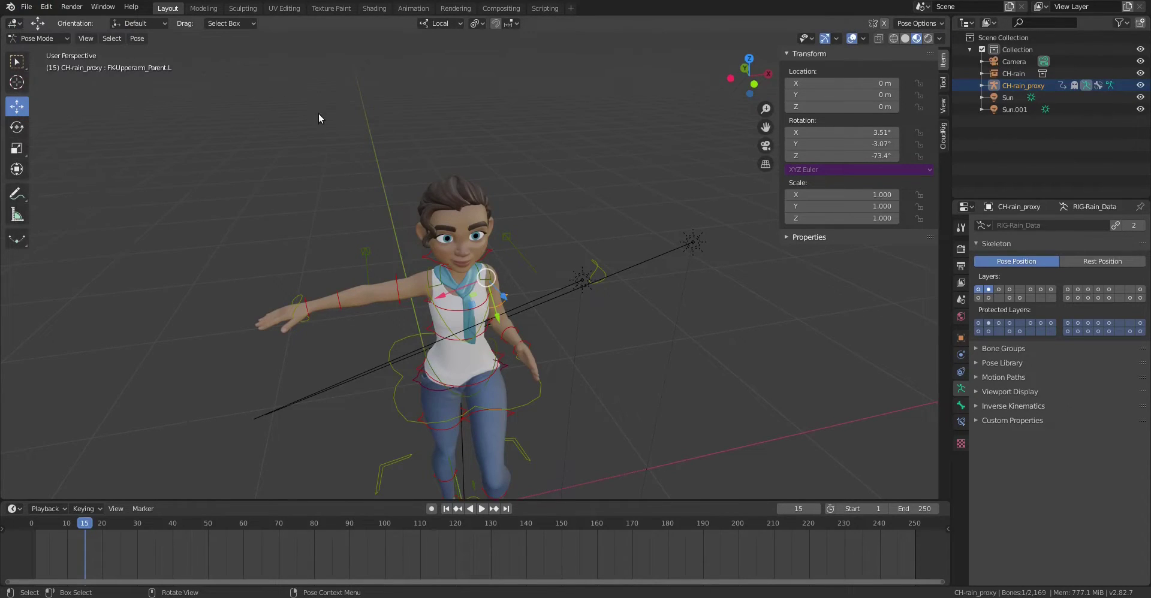
{"action": "left_click", "coordinate": [26, 7]}
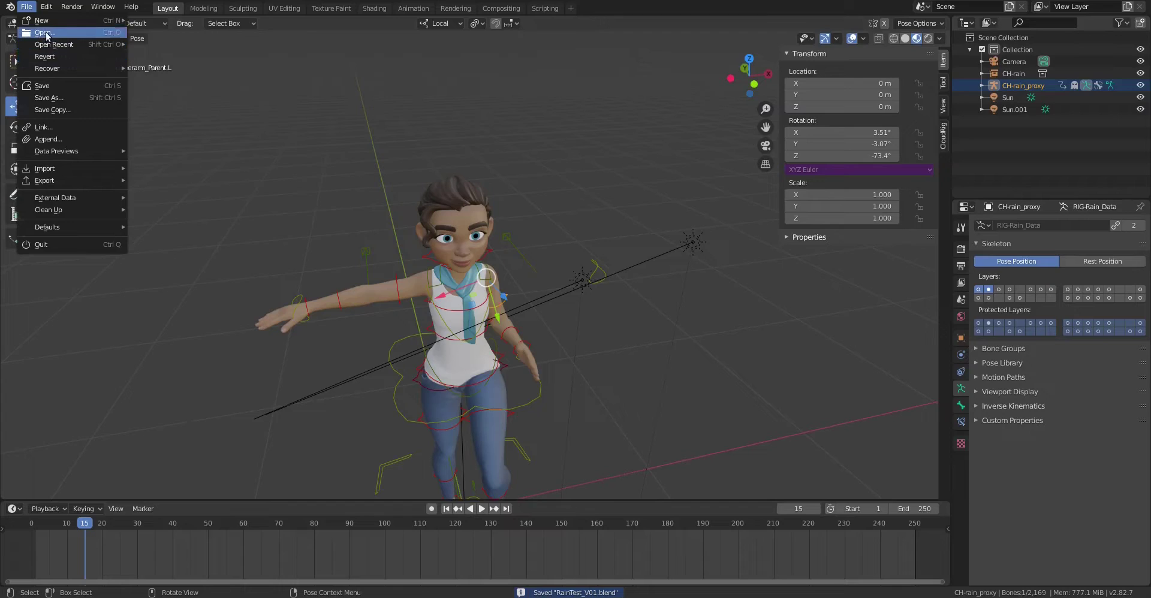
{"action": "left_click", "coordinate": [45, 33]}
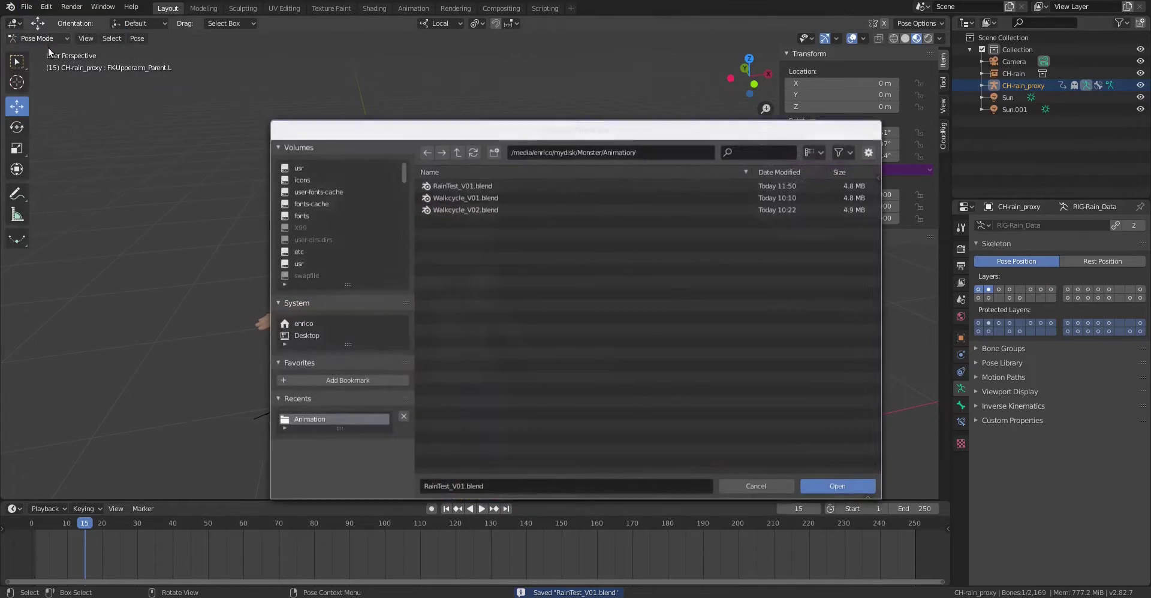
{"action": "double_click", "coordinate": [459, 185]}
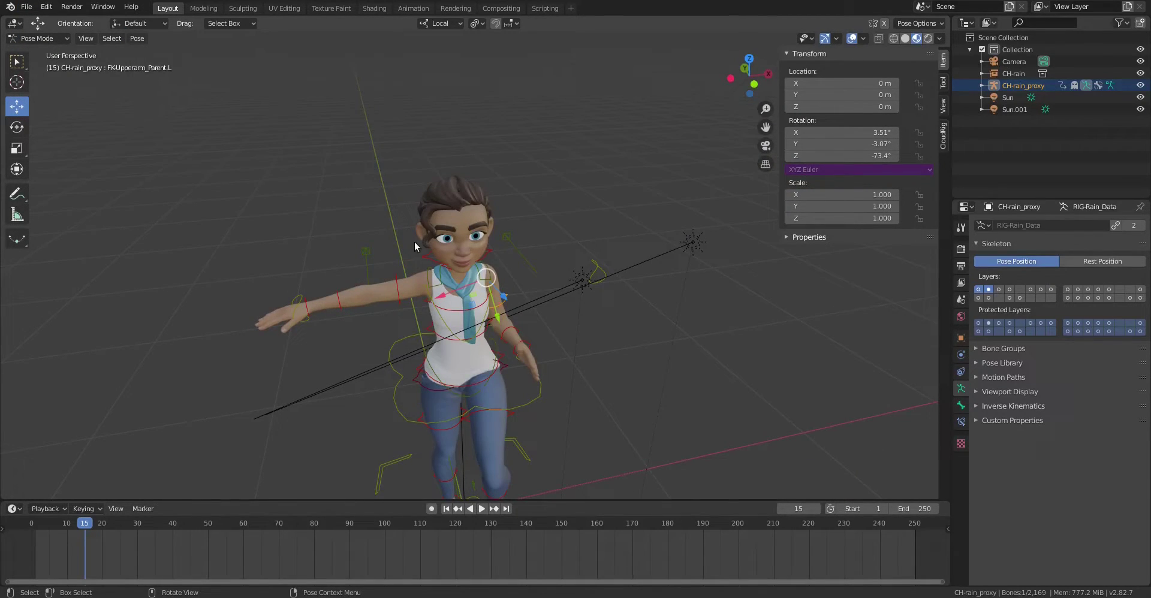
Rotate FK-Upperarm_Parent.L to lower the left arm toward the body, to about -54.8° on Z.
{"action": "mouse_move", "coordinate": [414, 223]}
{"action": "middle_mouse_down"}
{"action": "mouse_move", "coordinate": [394, 225]}
{"action": "mouse_move", "coordinate": [504, 207]}
{"action": "mouse_move", "coordinate": [361, 205]}
{"action": "mouse_move", "coordinate": [499, 203]}
{"action": "mouse_move", "coordinate": [420, 202]}
{"action": "mouse_move", "coordinate": [422, 226]}
{"action": "middle_mouse_up"}
{"action": "middle_click_drag", "start_coordinate": [385, 312], "coordinate": [532, 197], "text": "shift"}
{"action": "middle_click_drag", "start_coordinate": [532, 196], "coordinate": [563, 186]}
{"action": "key", "text": "r"}
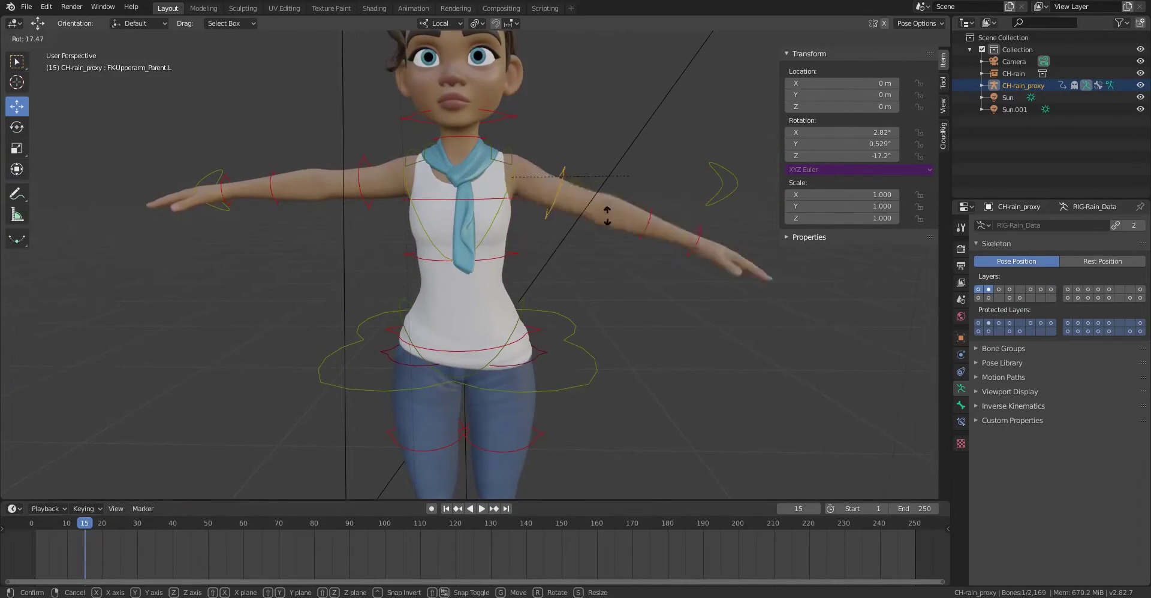
{"action": "left_click", "coordinate": [586, 237]}
Bend the left elbow by rotating FK-Forearm.L to about 115° on X.
{"action": "middle_click_drag", "start_coordinate": [585, 236], "coordinate": [531, 236]}
{"action": "left_click", "coordinate": [550, 291]}
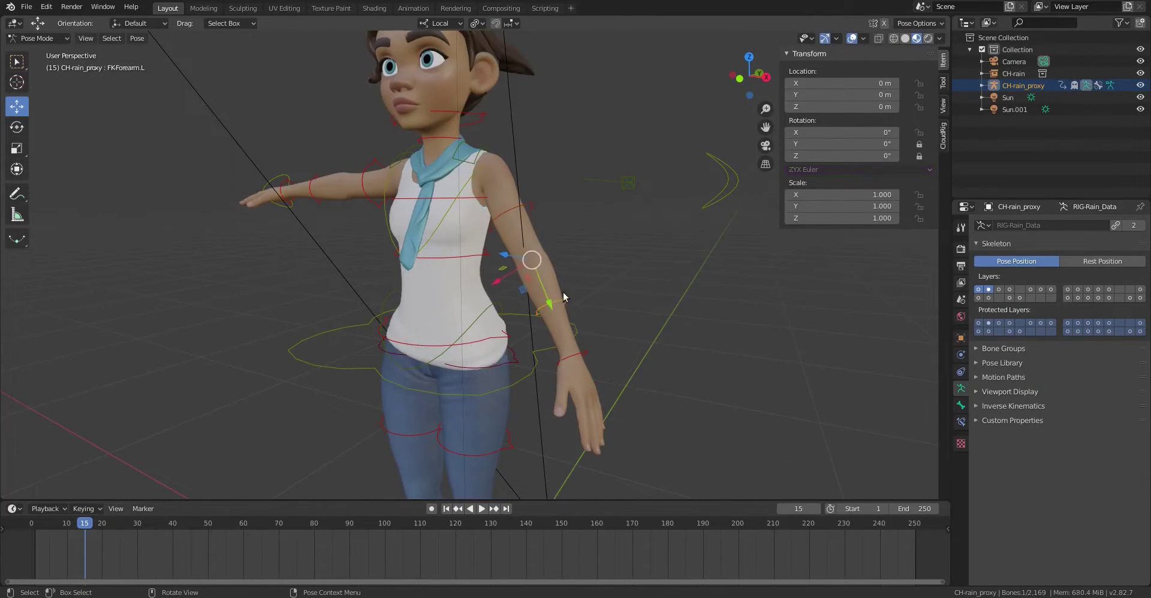
{"action": "middle_click_drag", "start_coordinate": [563, 292], "coordinate": [567, 289]}
{"action": "key", "text": "r"}
{"action": "left_click", "coordinate": [459, 307]}
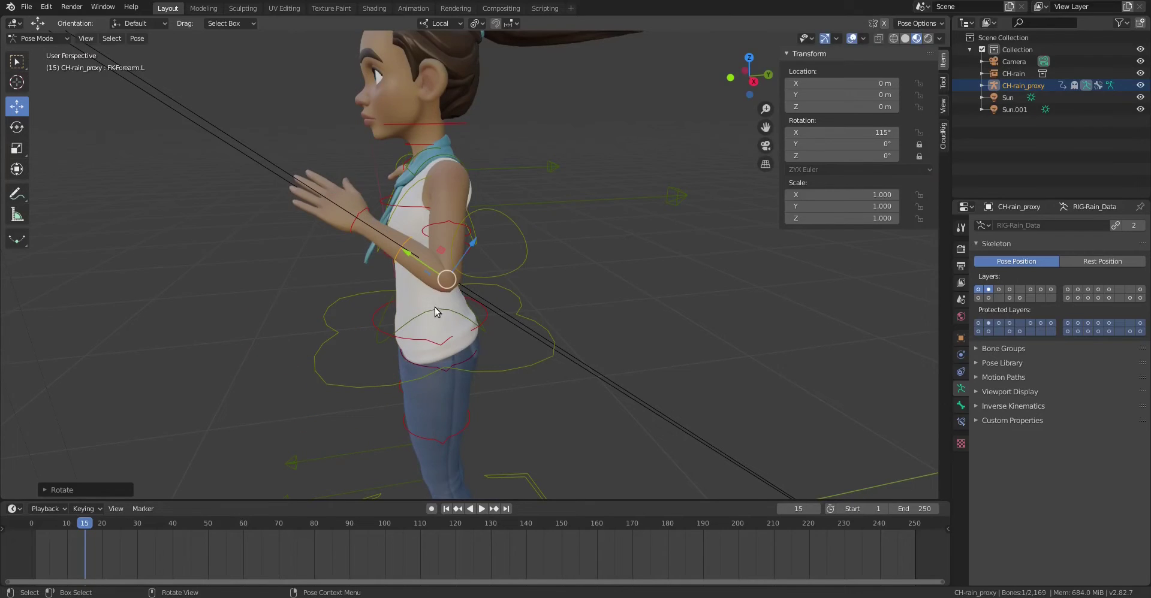
Move the pelvis control MSTR-Pelvis_Parent to about X -0.082 m, Y -0.137 m, Z 0.036 m.
{"action": "left_click", "coordinate": [539, 334]}
{"action": "middle_click_drag", "start_coordinate": [540, 334], "coordinate": [612, 297]}
{"action": "key", "text": "g"}
{"action": "left_click", "coordinate": [520, 295]}
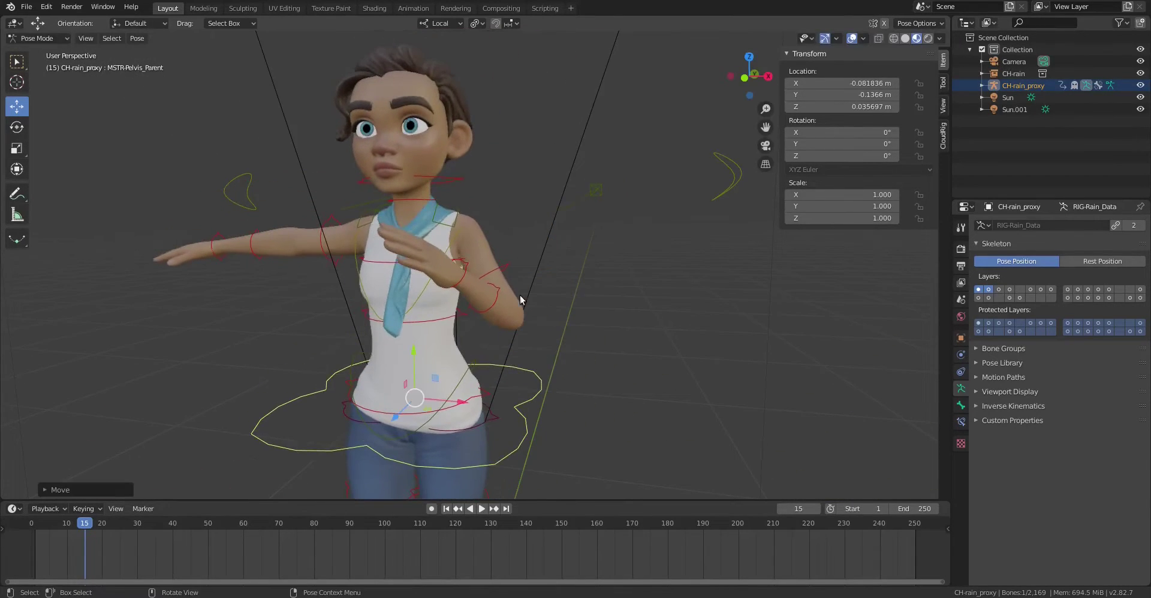
Turn the head sideways by freely rotating FK-Head to about 22.2° on Y.
{"action": "left_click", "coordinate": [459, 174]}
{"action": "key", "text": "r"}
{"action": "key", "text": "r"}
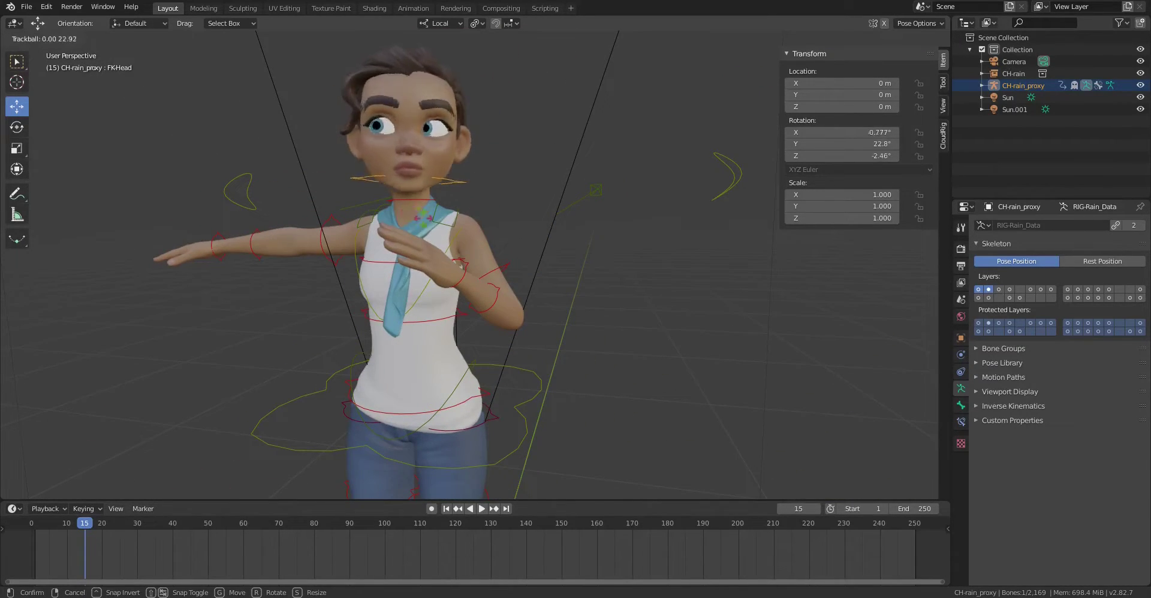
{"action": "left_click", "coordinate": [420, 220]}
Select all visible rig controls and insert a LocRotScale keyframe for them at frame 15.
{"action": "key", "text": "a"}
{"action": "key", "text": "alt+a"}
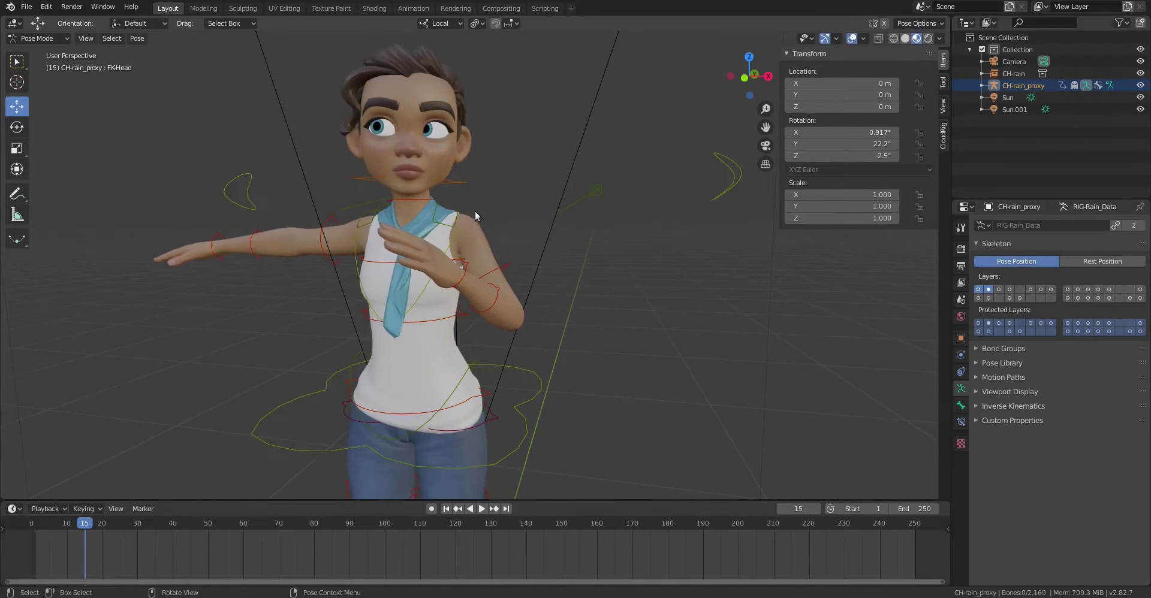
{"action": "key", "text": "a"}
{"action": "key", "text": "i"}
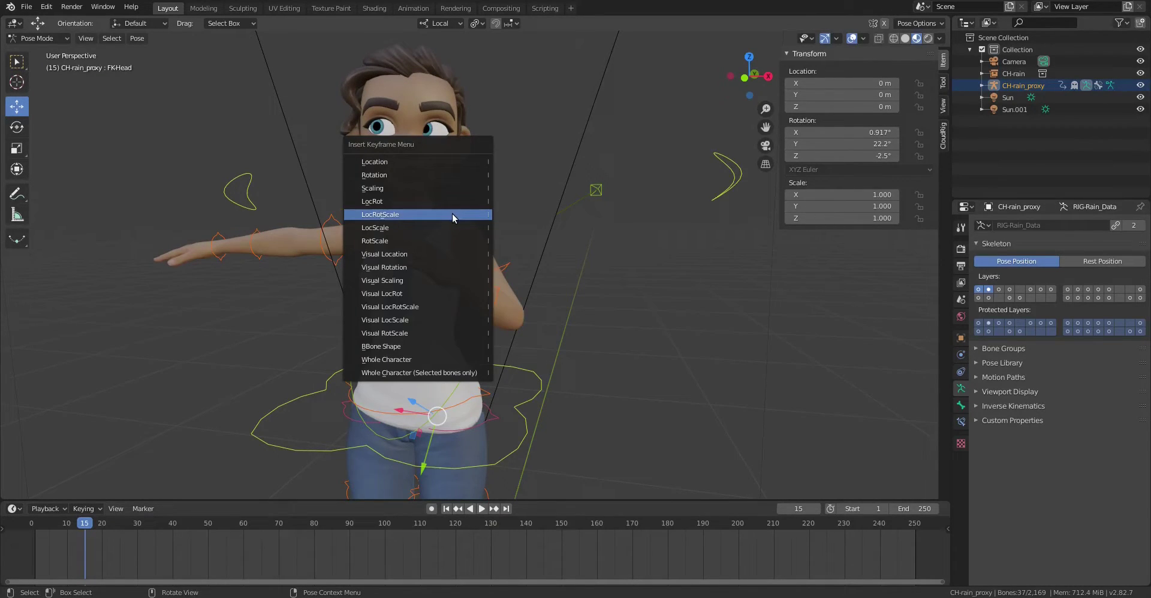
{"action": "left_click", "coordinate": [451, 216]}
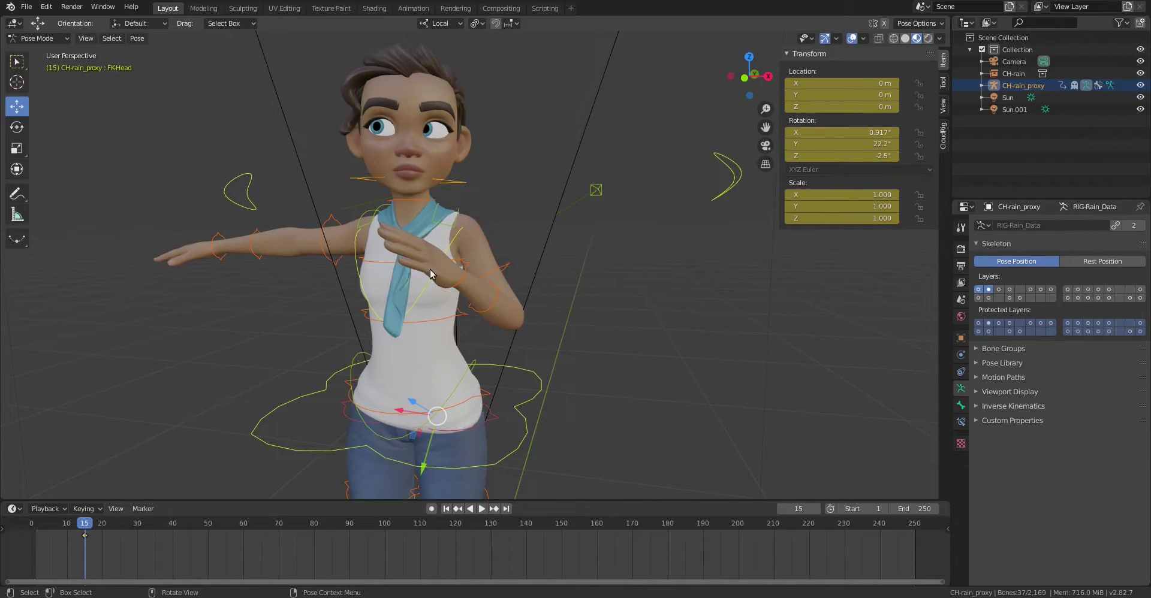
Save the keyed pose and reopen RainTest_V01.blend to reload it.
{"action": "middle_click_drag", "start_coordinate": [500, 202], "coordinate": [503, 150]}
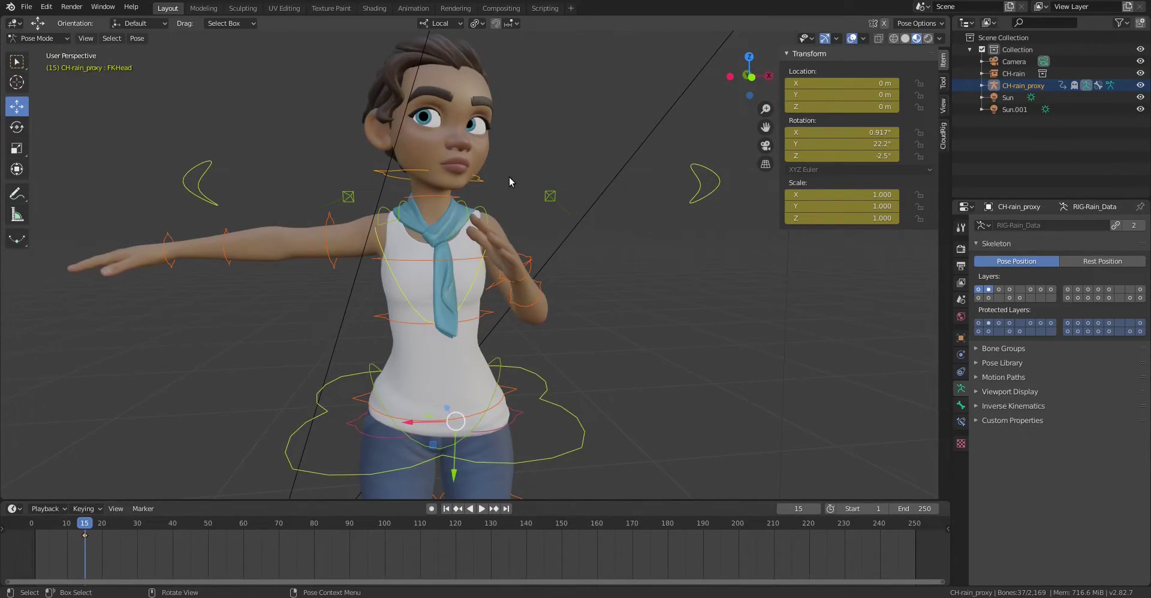
{"action": "key", "text": "ctrl+s"}
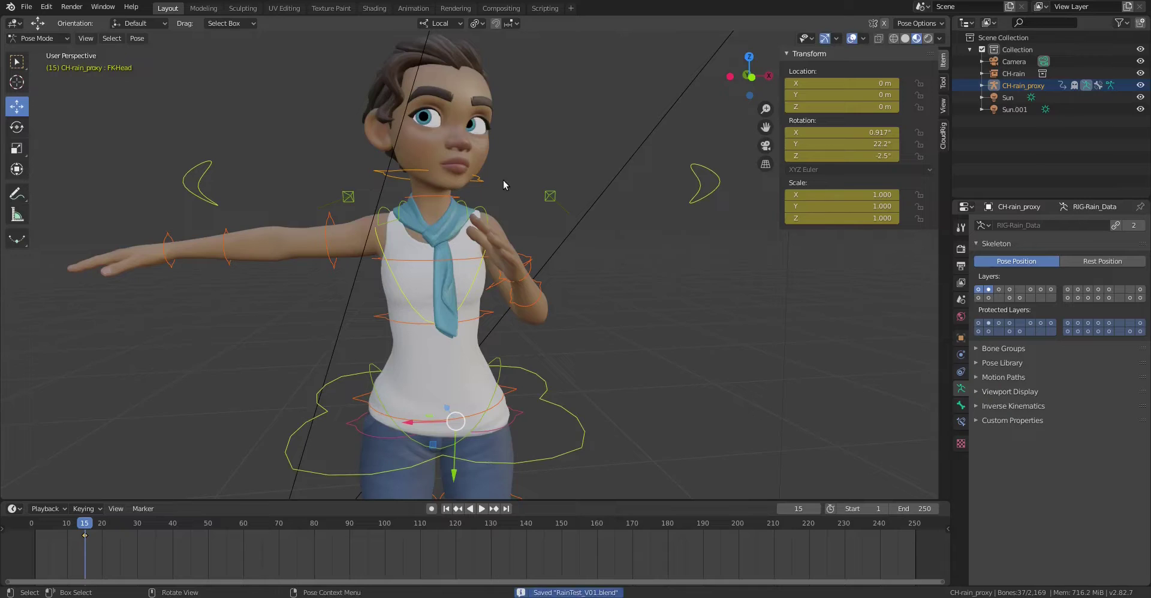
{"action": "left_click", "coordinate": [29, 7]}
{"action": "left_click", "coordinate": [37, 36]}
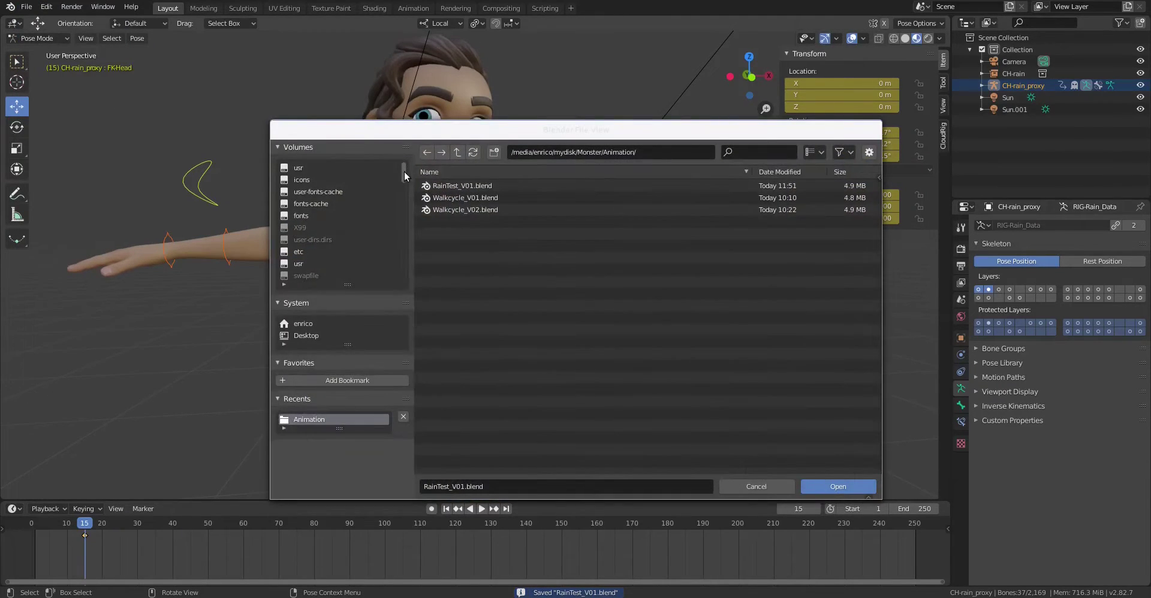
{"action": "double_click", "coordinate": [438, 186]}
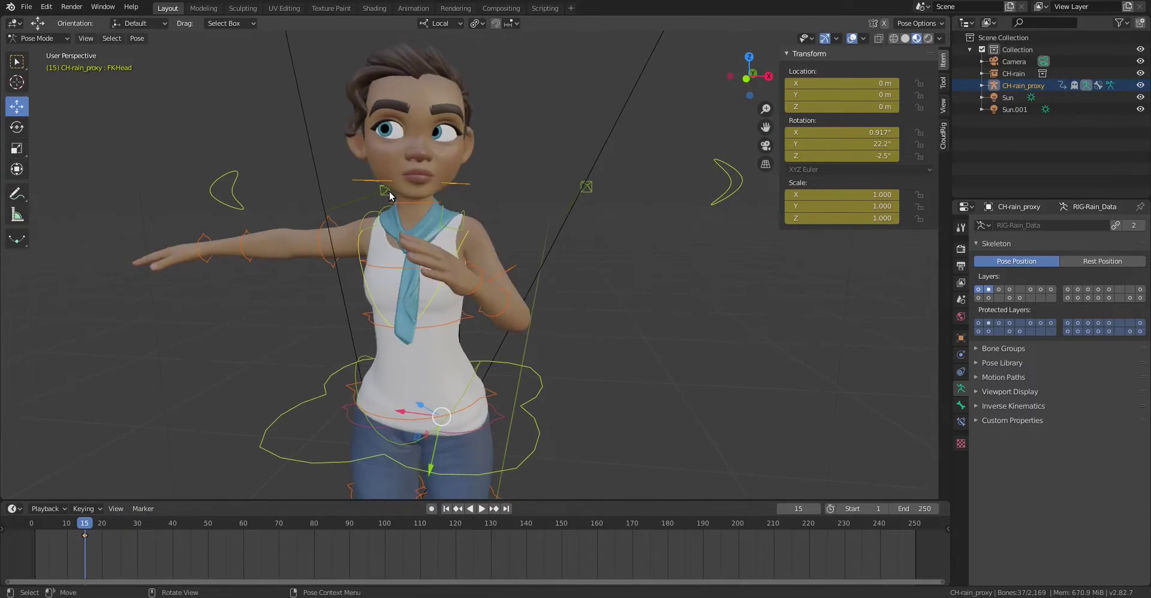
Select the left upper arm and hand controls, and reopen RainTest_V01.blend without saving the changes.
{"action": "middle_click_drag", "start_coordinate": [390, 195], "coordinate": [372, 258]}
{"action": "left_click", "coordinate": [448, 284]}
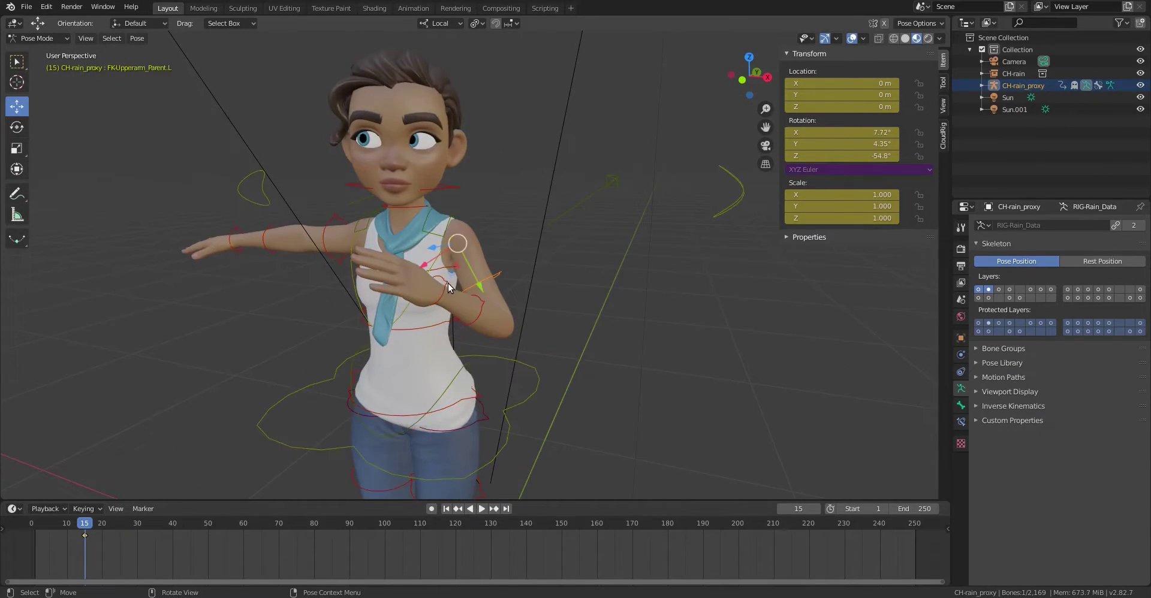
{"action": "middle_click_drag", "start_coordinate": [426, 252], "coordinate": [333, 120]}
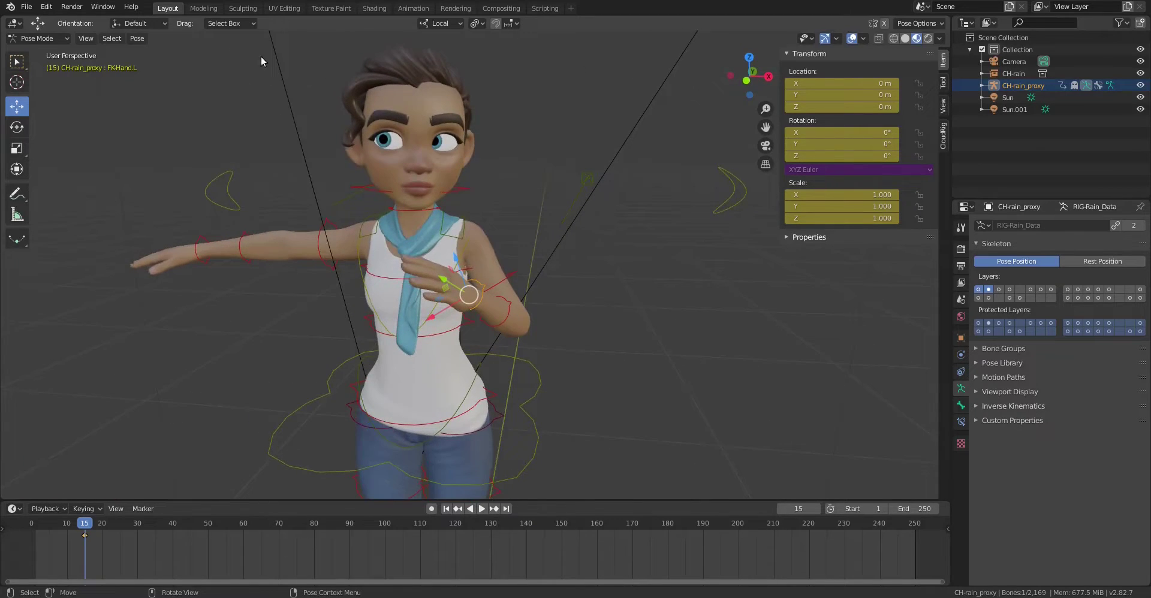
{"action": "left_click", "coordinate": [28, 6]}
{"action": "left_click", "coordinate": [58, 32]}
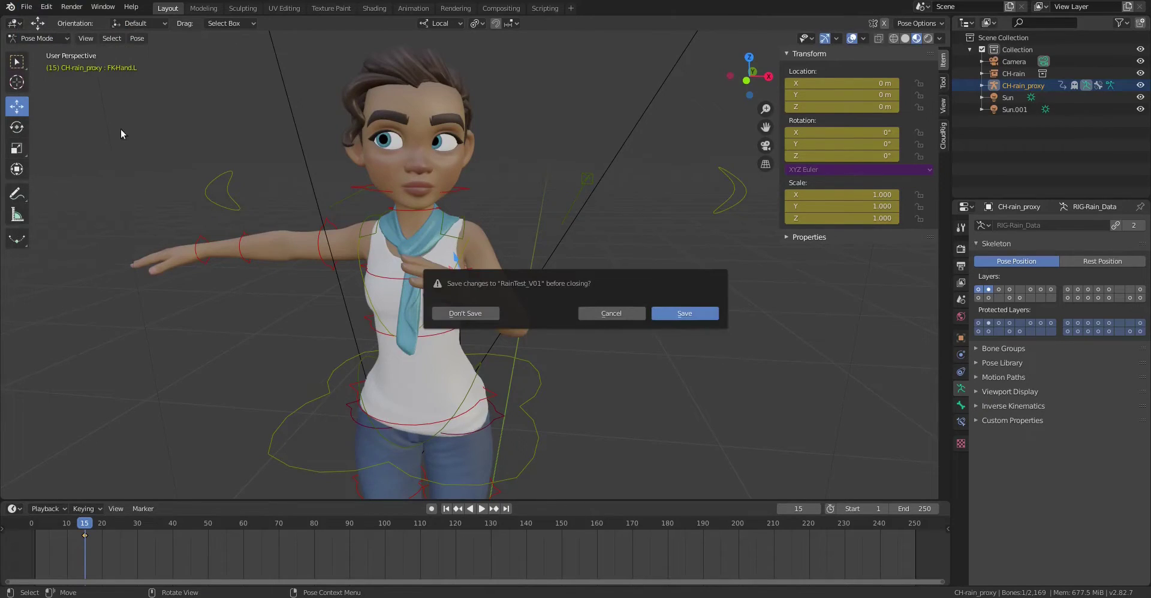
{"action": "left_click", "coordinate": [478, 313]}
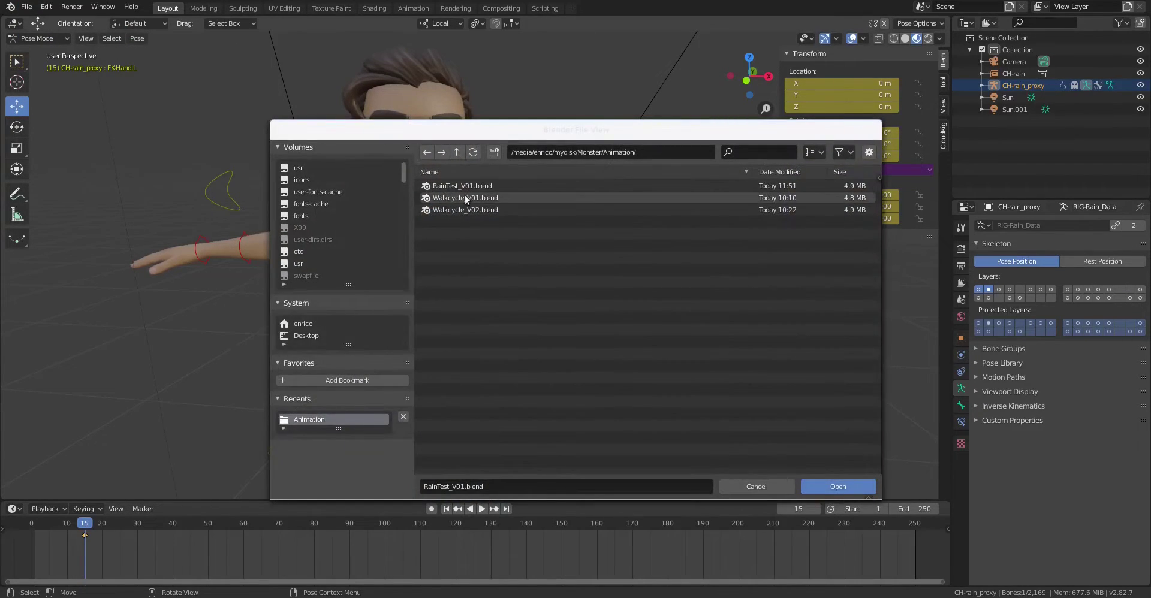
{"action": "left_click", "coordinate": [454, 186]}
{"action": "double_click", "coordinate": [454, 186]}
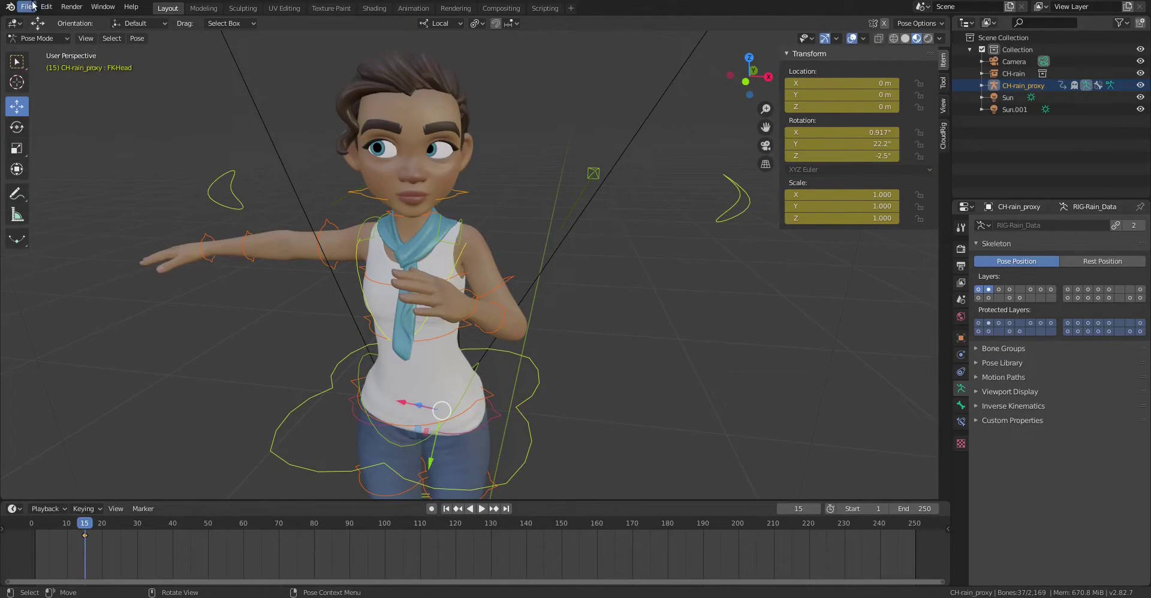
Revert the scene to the last saved version of the file.
{"action": "left_click", "coordinate": [25, 8]}
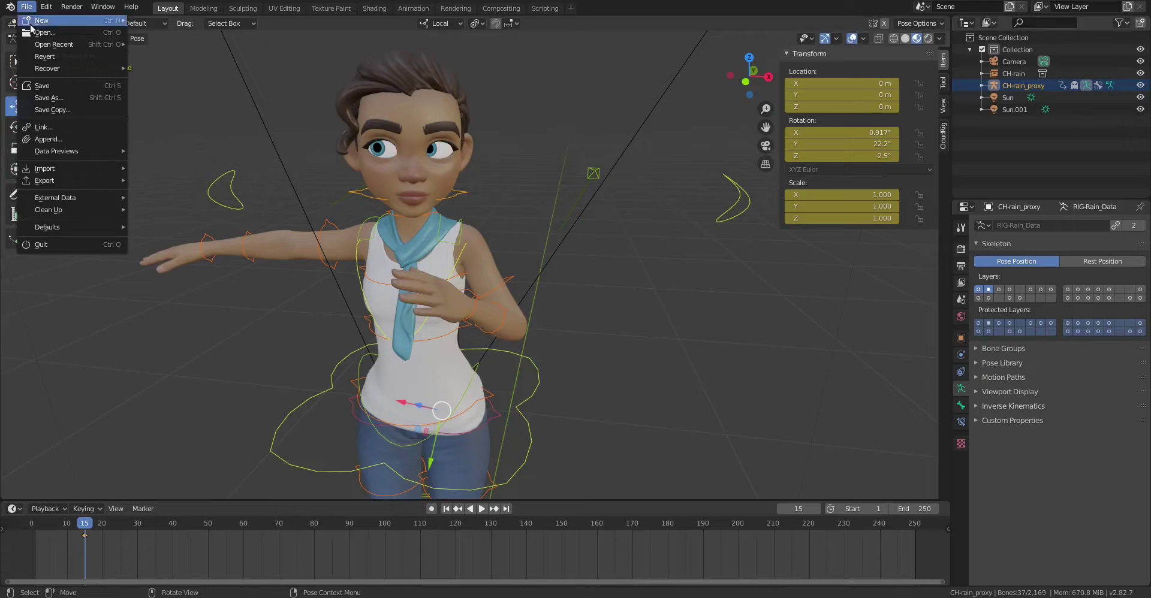
{"action": "left_click", "coordinate": [44, 57]}
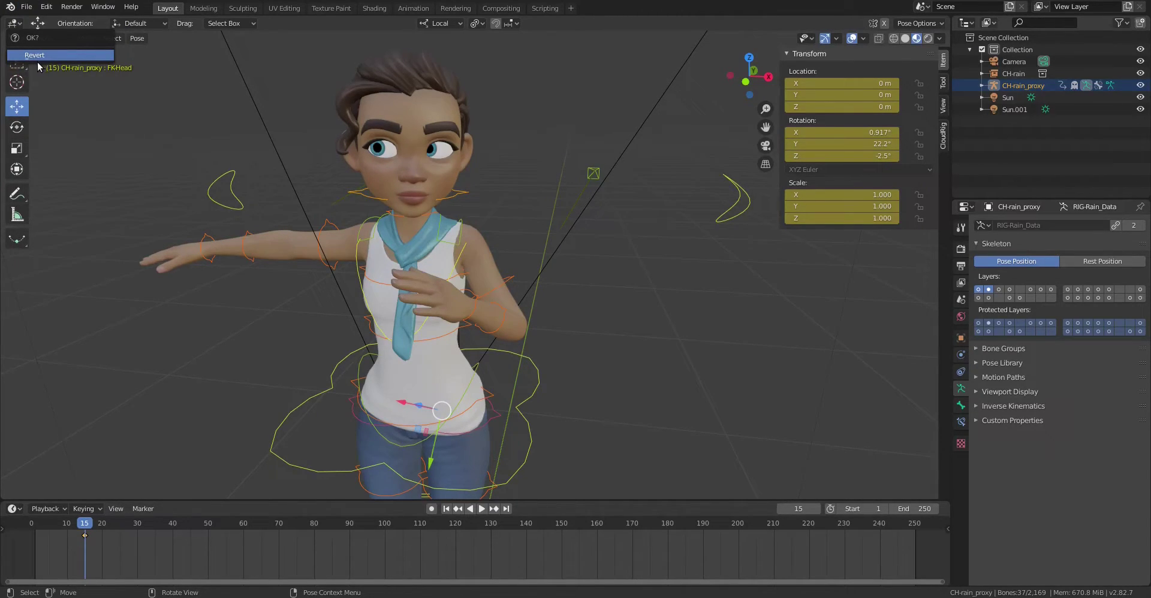
{"action": "left_click", "coordinate": [36, 57]}
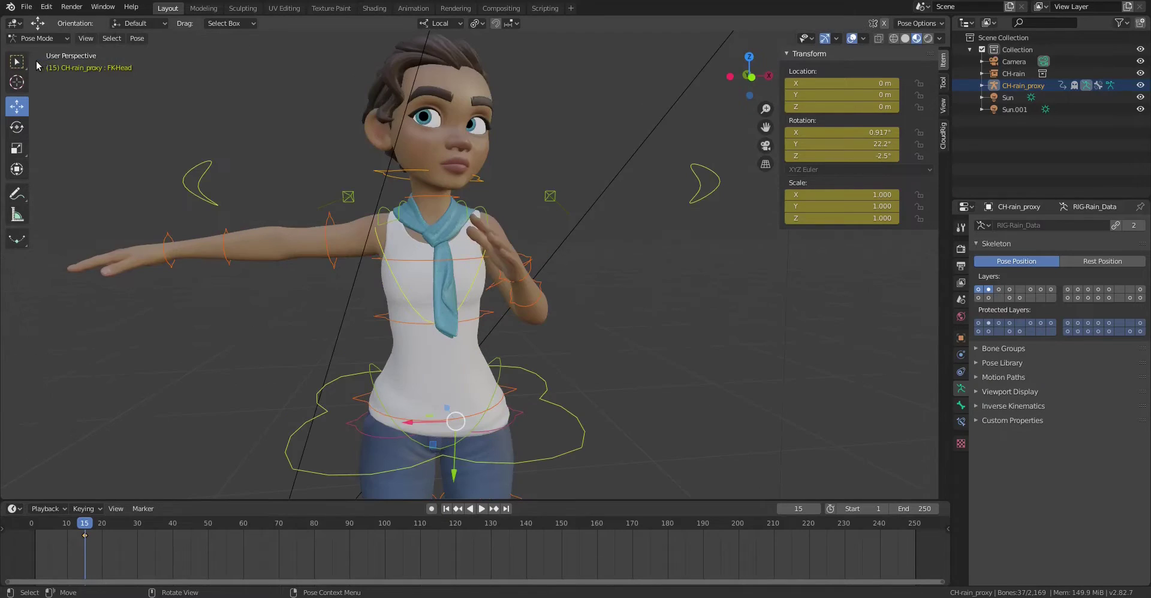
Save the scene under an incremented version number of RainTest_V01.blend in the Animation folder.
{"action": "left_click", "coordinate": [26, 7]}
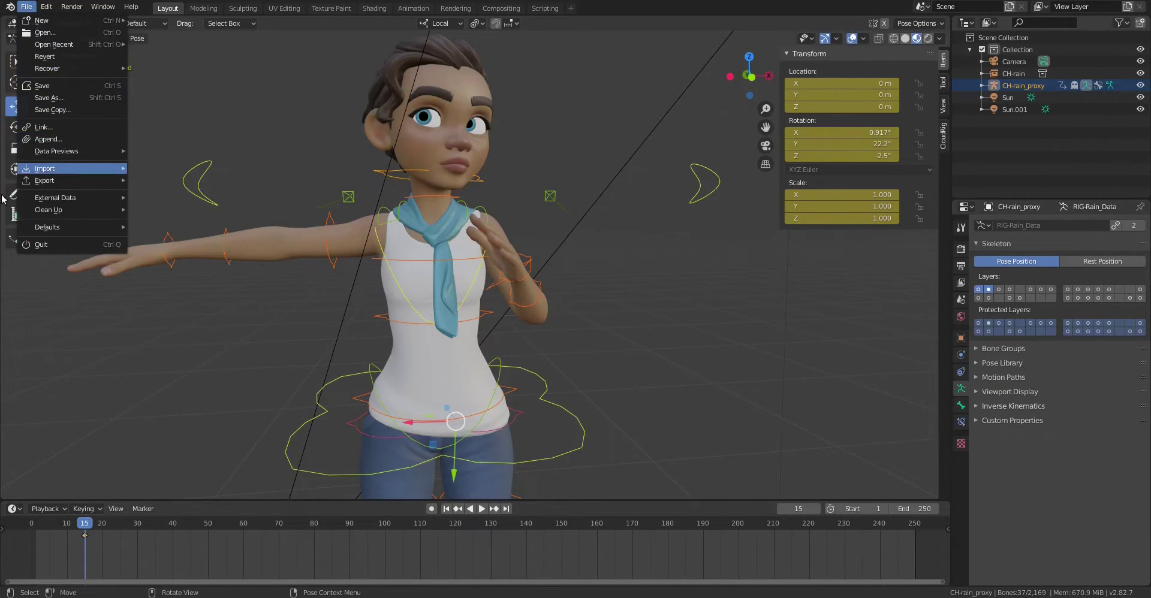
{"action": "mouse_move", "coordinate": [44, 19]}
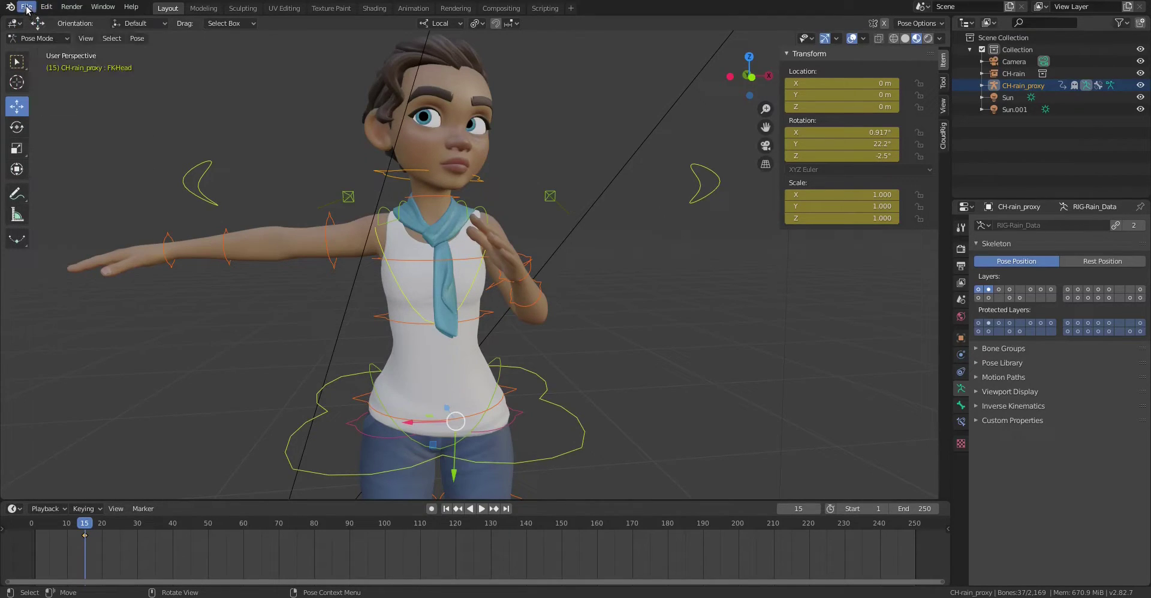
{"action": "left_click", "coordinate": [26, 6]}
{"action": "left_click", "coordinate": [54, 98]}
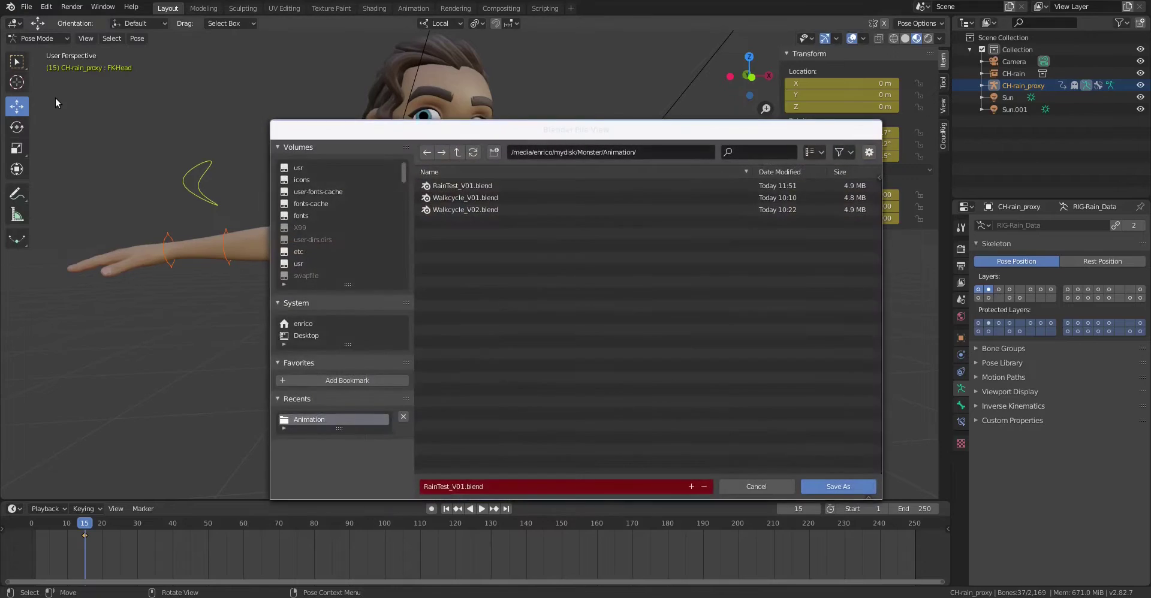
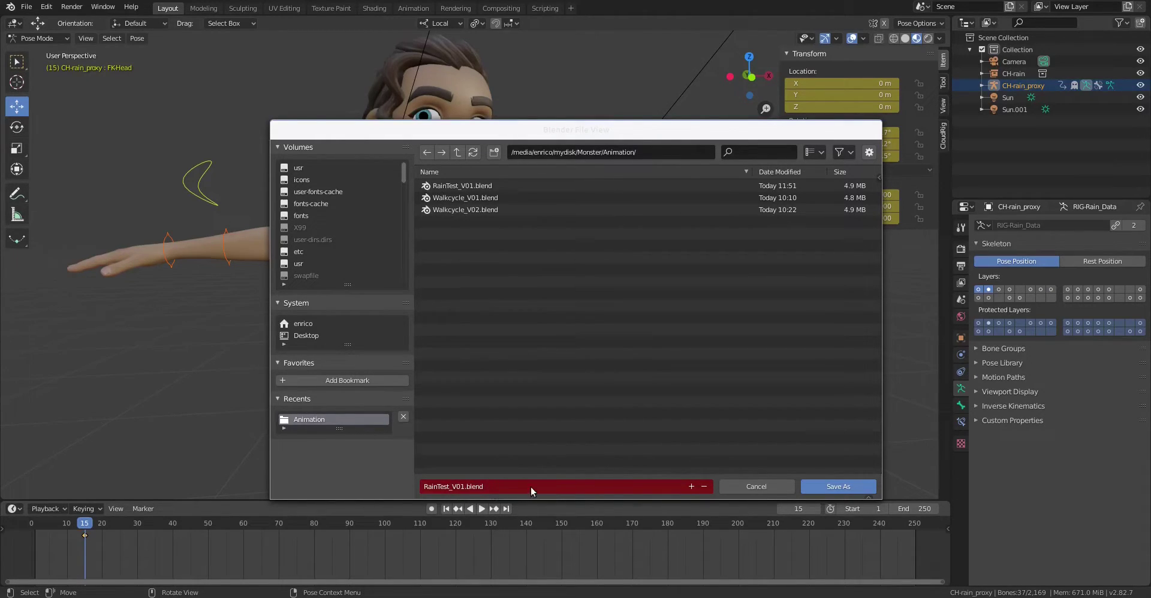
{"action": "left_click", "coordinate": [690, 486]}
{"action": "left_click", "coordinate": [462, 488]}
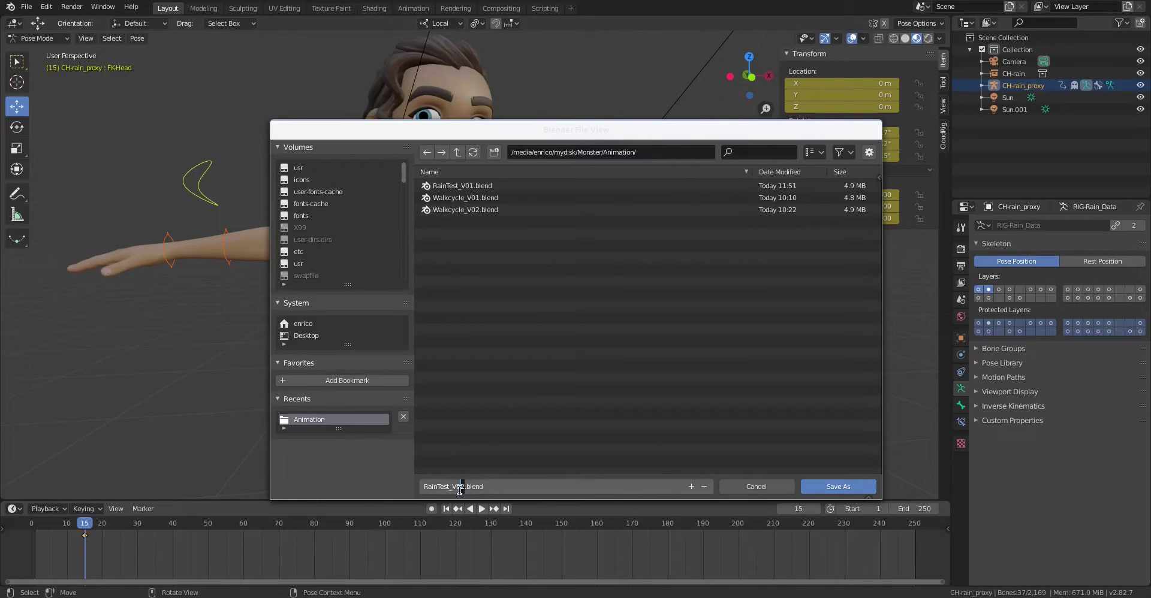
{"action": "left_click", "coordinate": [680, 496]}
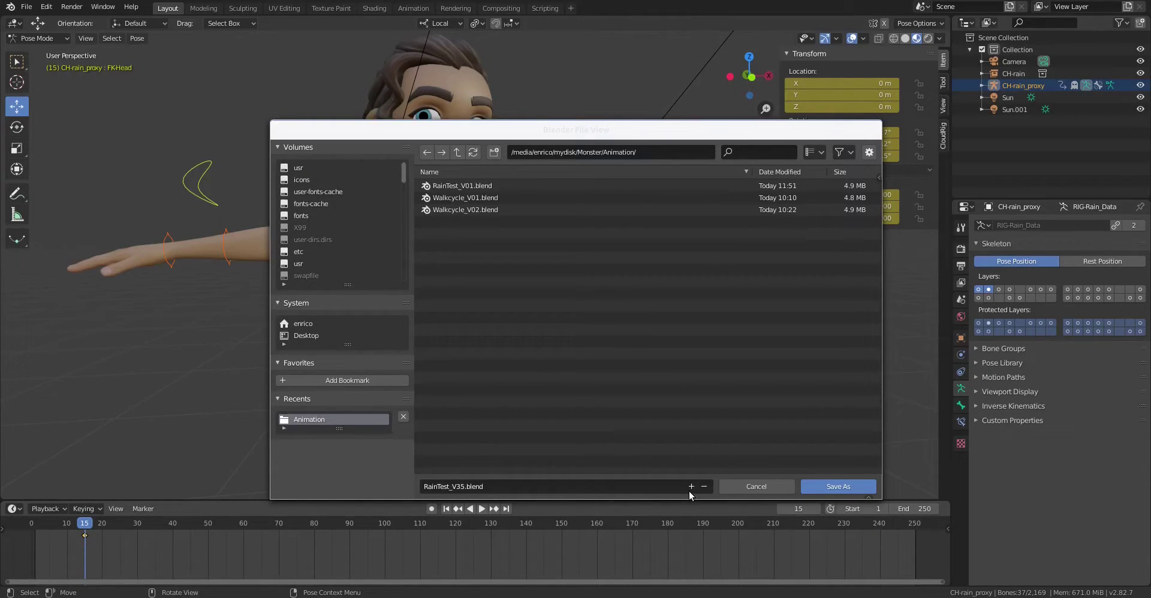
{"action": "double_click", "coordinate": [690, 488]}
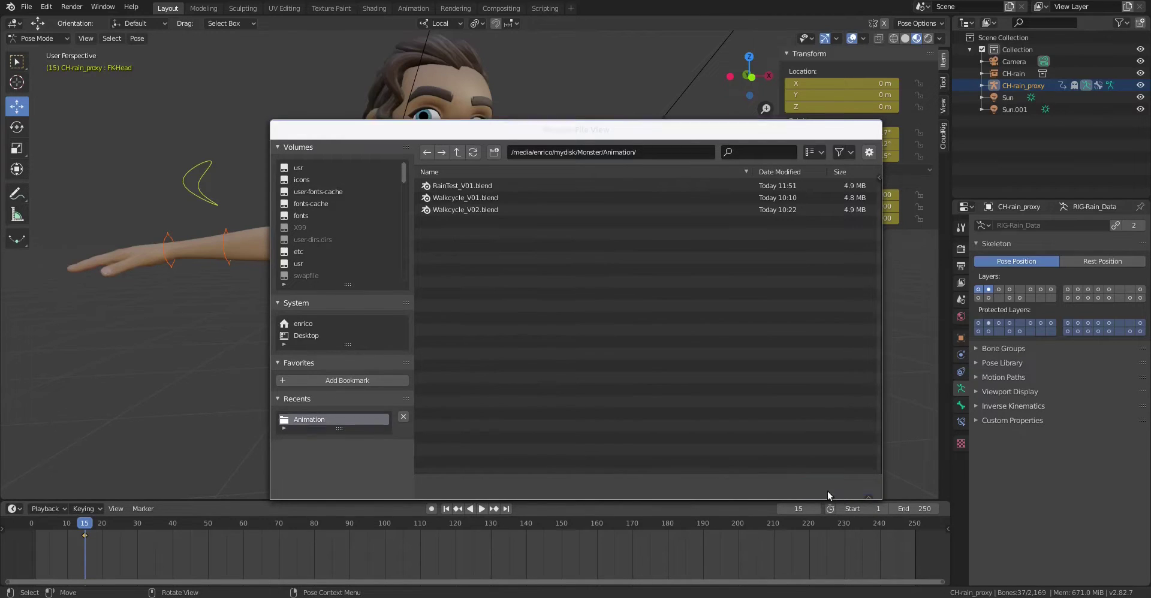
{"action": "left_click", "coordinate": [828, 488]}
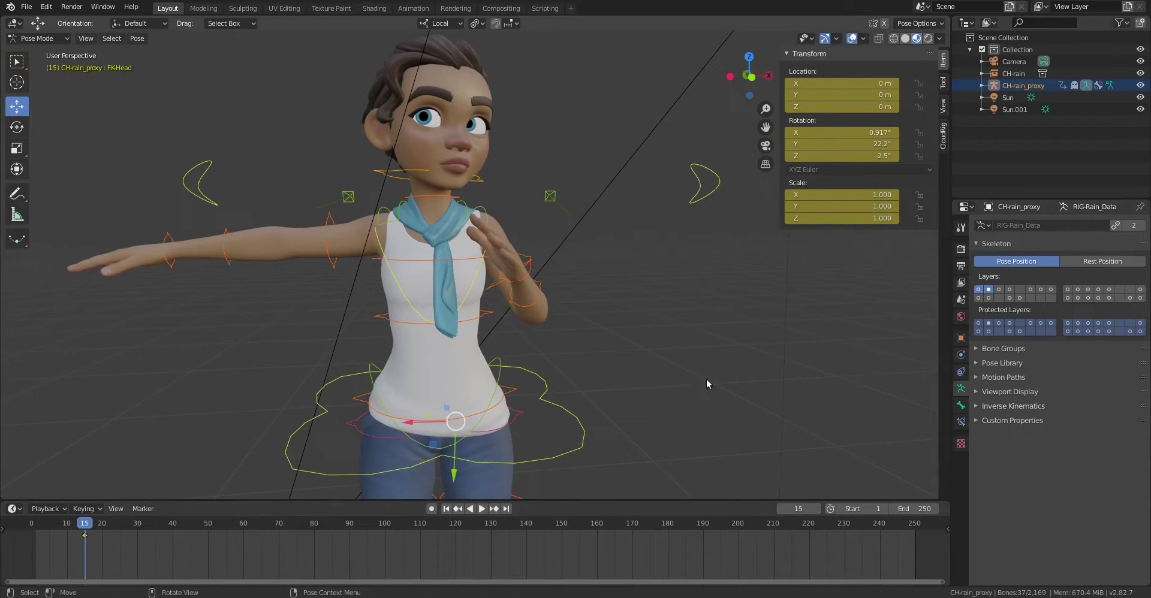
Add the Scale tool to the Quick Favorites and bring up the favorites list to check it.
{"action": "middle_click_drag", "start_coordinate": [707, 384], "coordinate": [394, 412]}
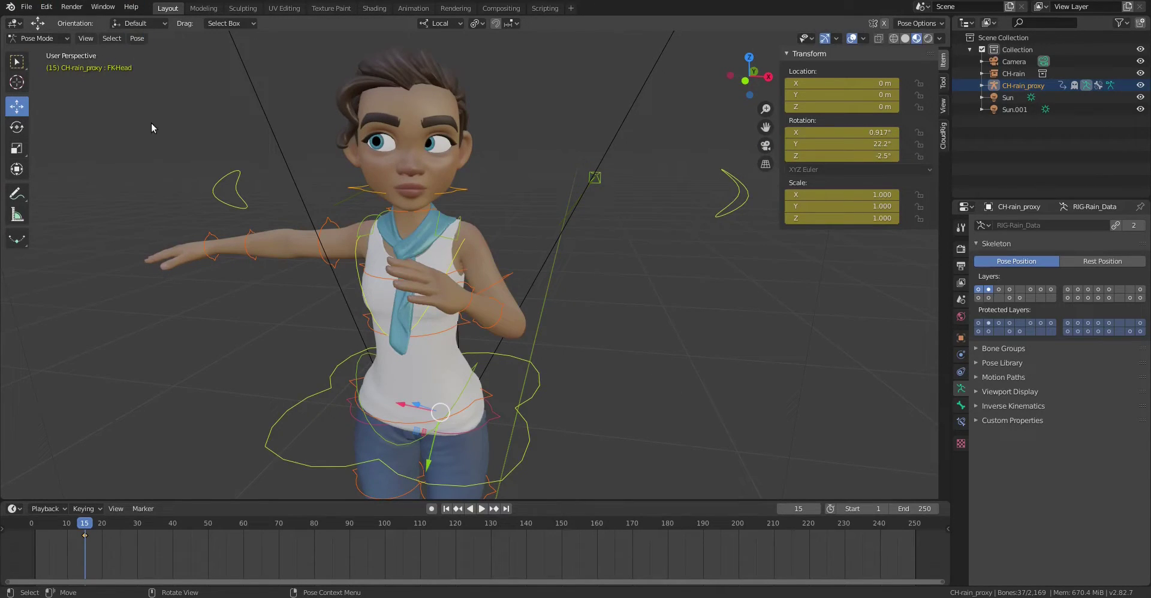
{"action": "key", "text": "q"}
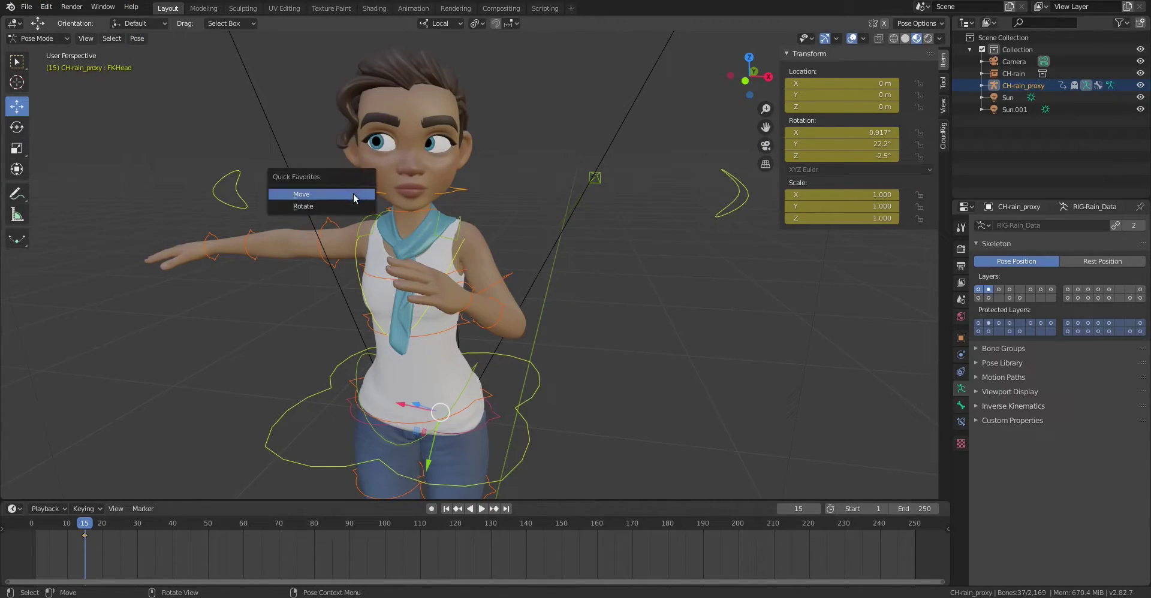
{"action": "left_click", "coordinate": [342, 198]}
{"action": "key", "text": "q"}
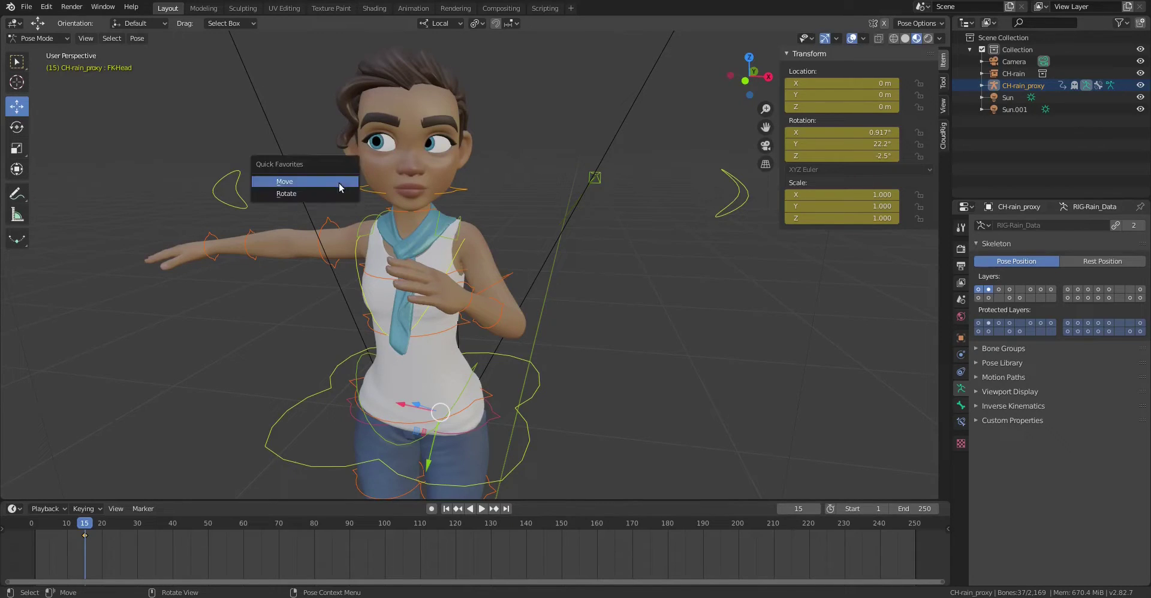
{"action": "right_click", "coordinate": [16, 147]}
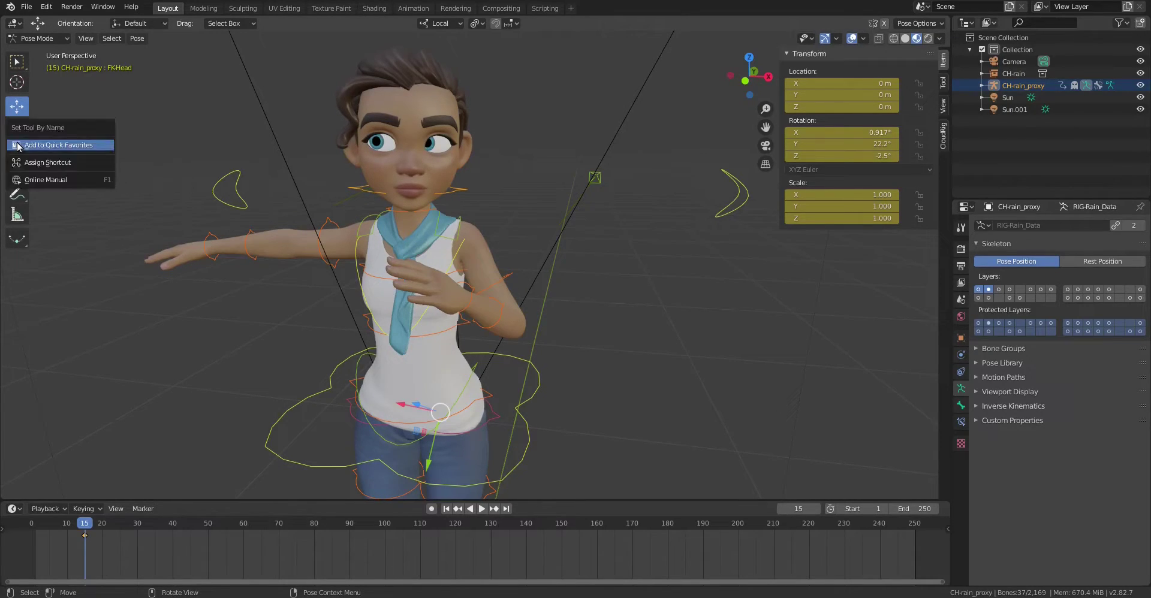
{"action": "left_click", "coordinate": [41, 146]}
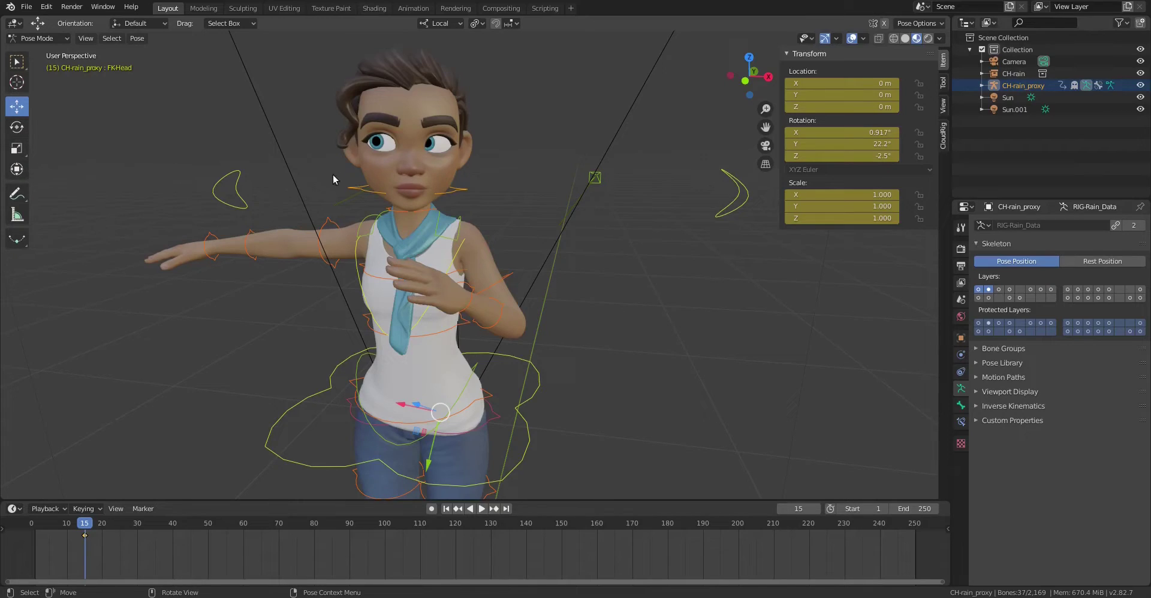
{"action": "key", "text": "q"}
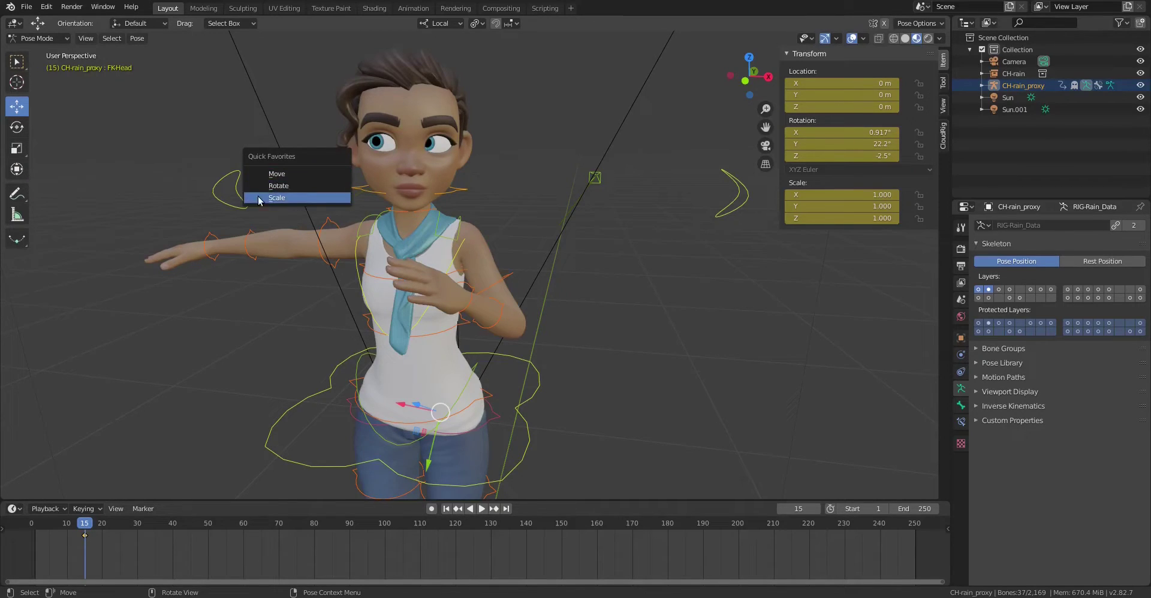
Add Viewport Render Animation to the Quick Favorites and display the updated list.
{"action": "left_click", "coordinate": [86, 38]}
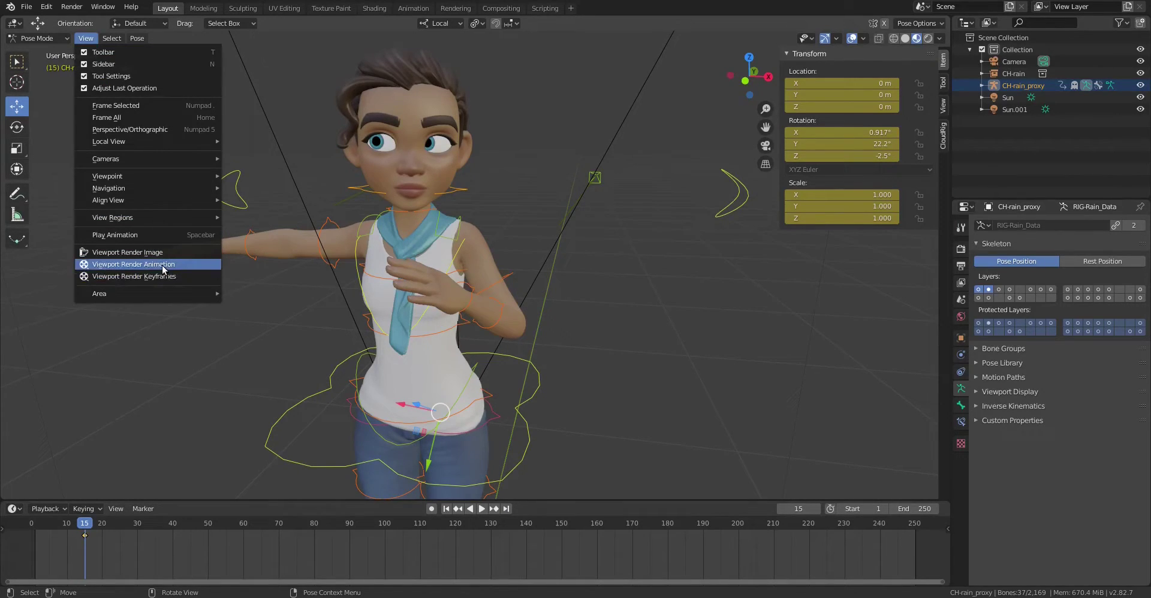
{"action": "key", "text": "Escape"}
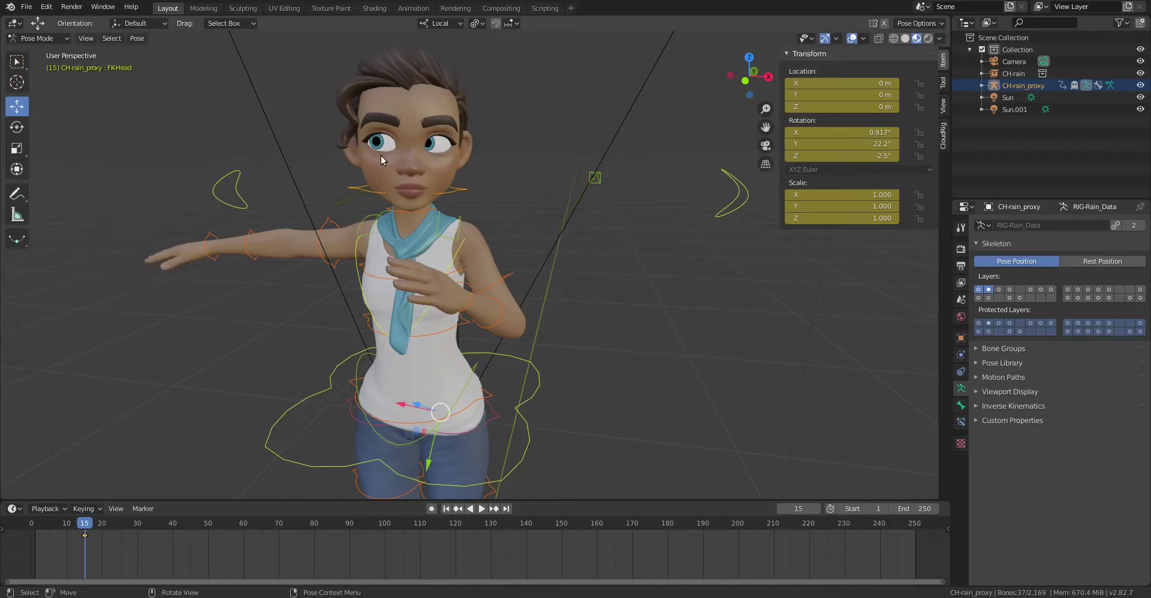
{"action": "key", "text": "q"}
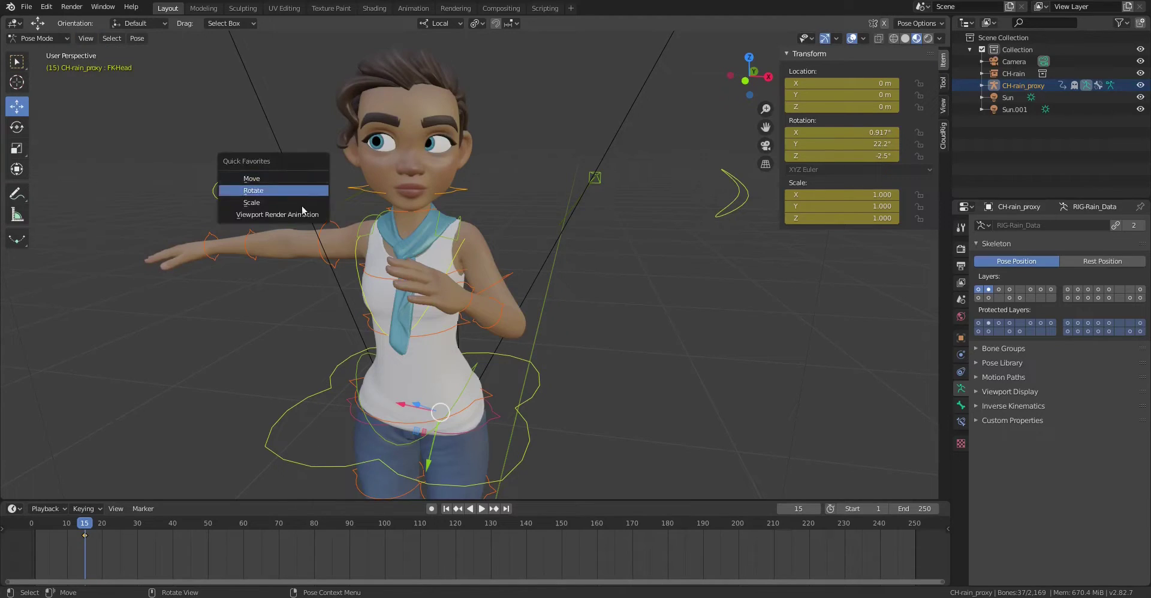
Run Viewport Render Animation from the Quick Favorites, stop the render, and play back the rendered animation.
{"action": "left_click", "coordinate": [284, 215]}
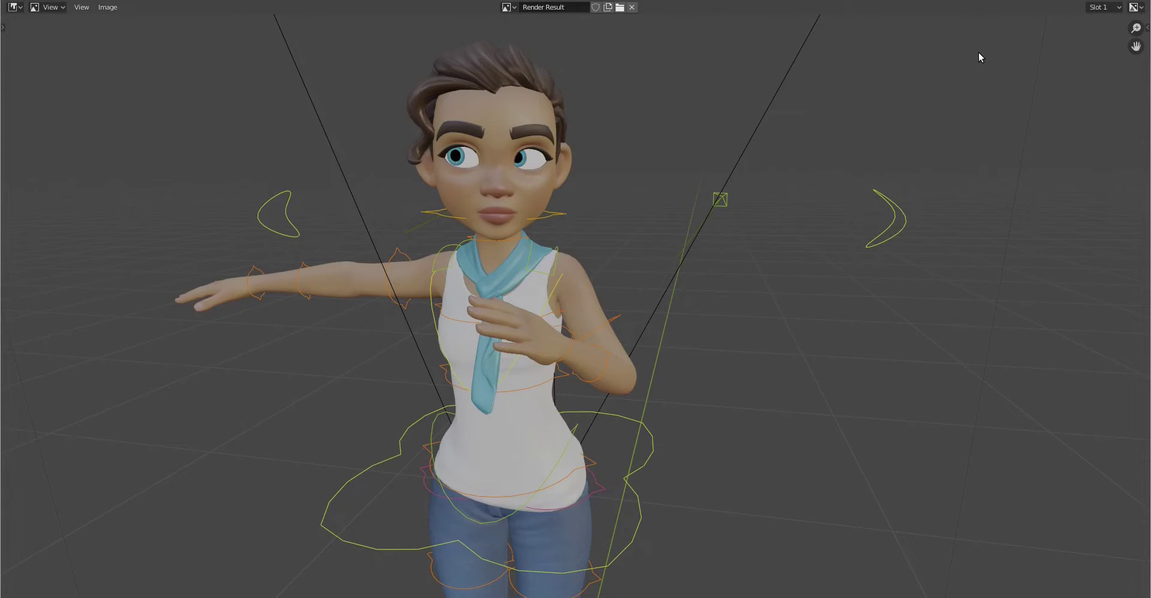
{"action": "key", "text": "Escape"}
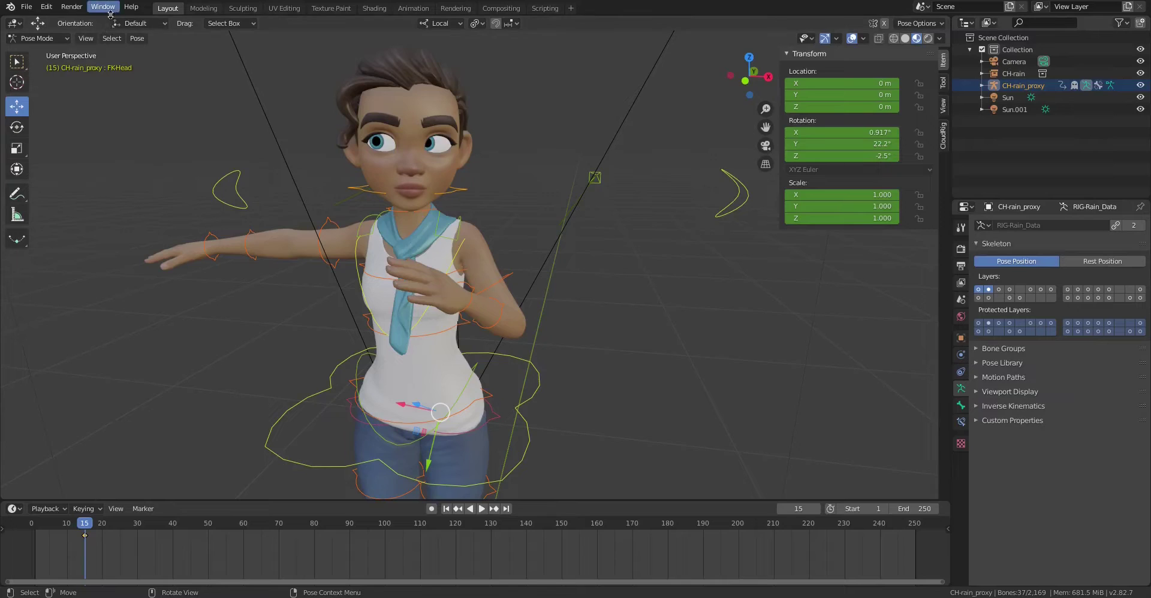
{"action": "left_click", "coordinate": [72, 6]}
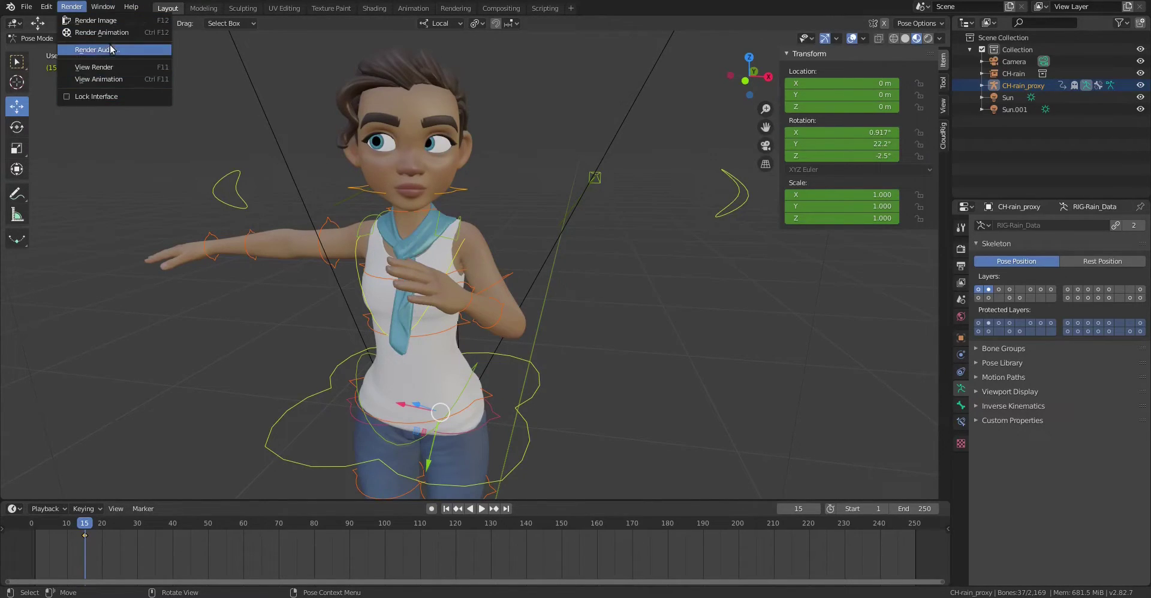
{"action": "left_click", "coordinate": [107, 80]}
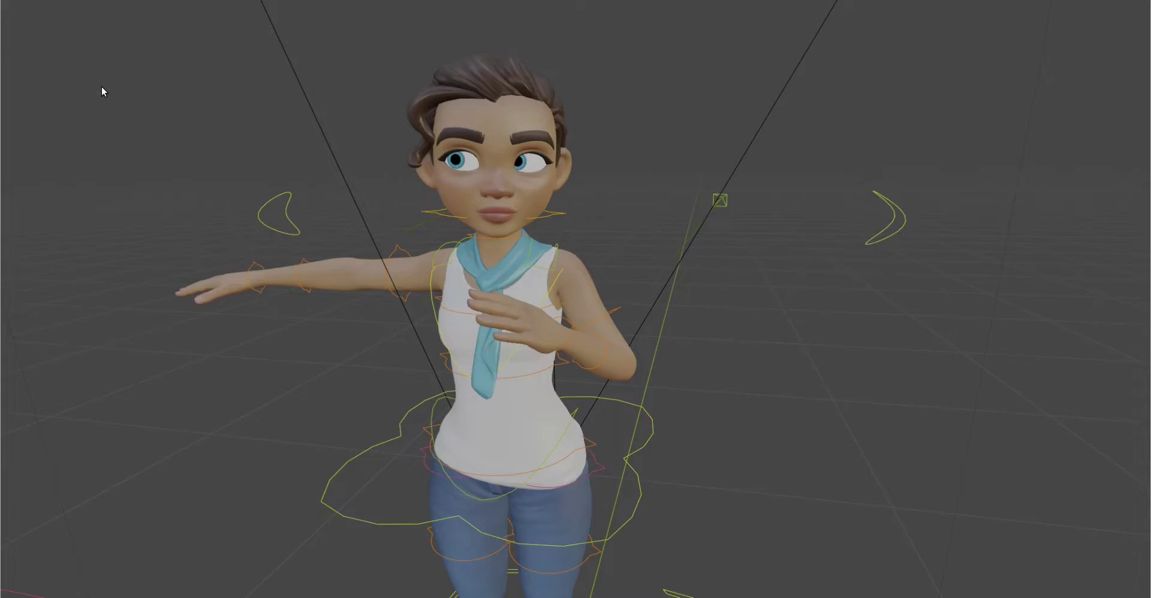
{"action": "key", "text": "Escape"}
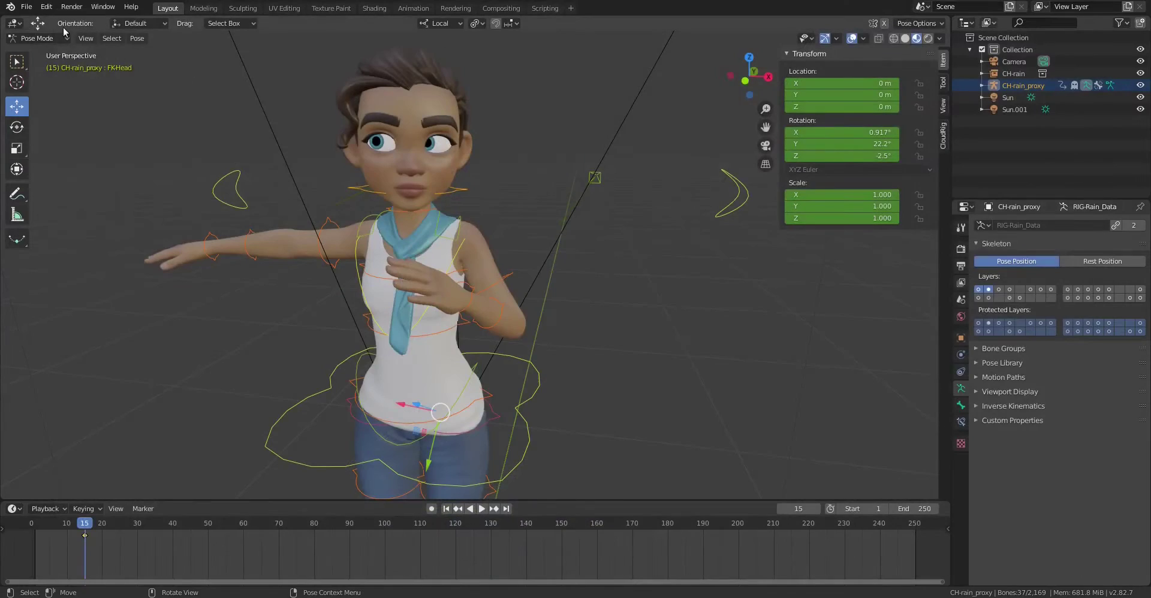
Add View Animation to the Quick Favorites and check the favorites list.
{"action": "left_click", "coordinate": [67, 8]}
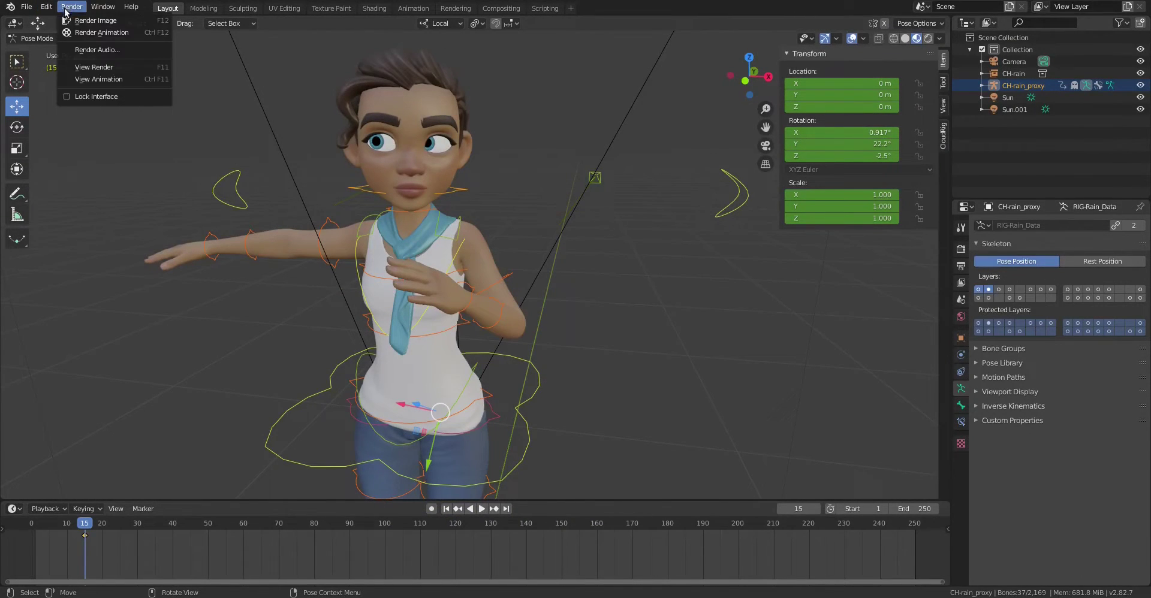
{"action": "right_click", "coordinate": [96, 77]}
{"action": "left_click", "coordinate": [95, 75]}
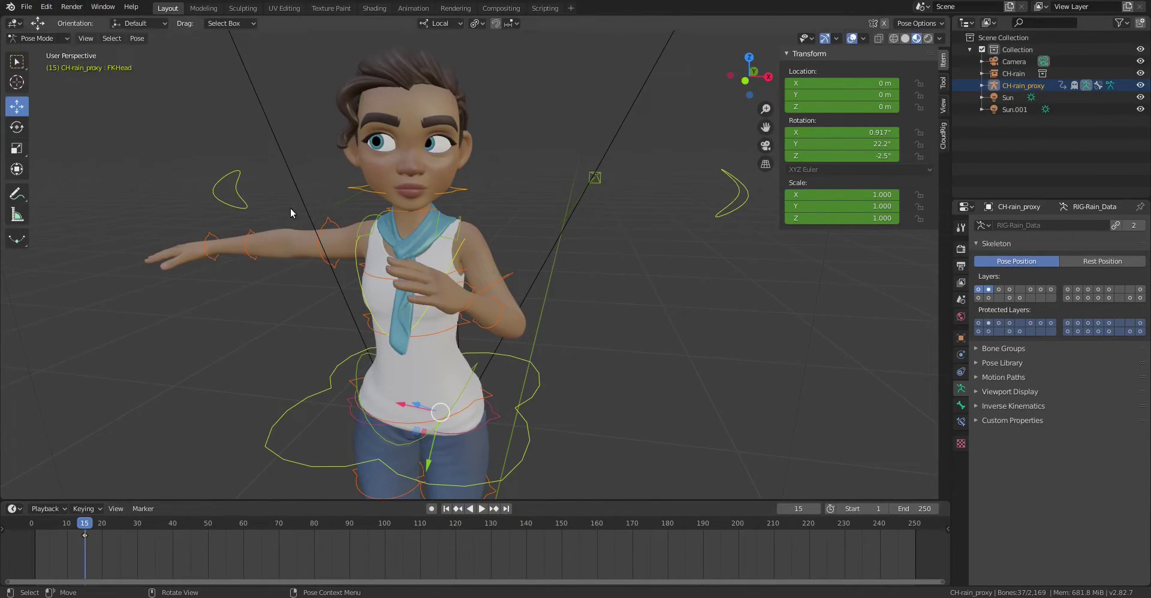
{"action": "key", "text": "q"}
{"action": "key", "text": "q"}
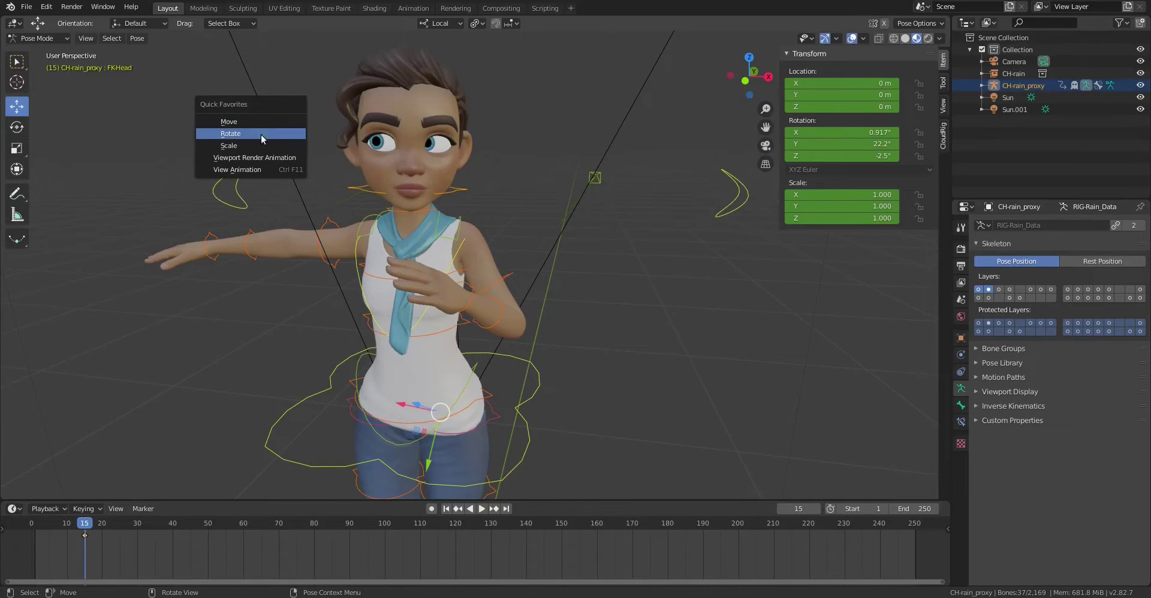
{"action": "key", "text": "q"}
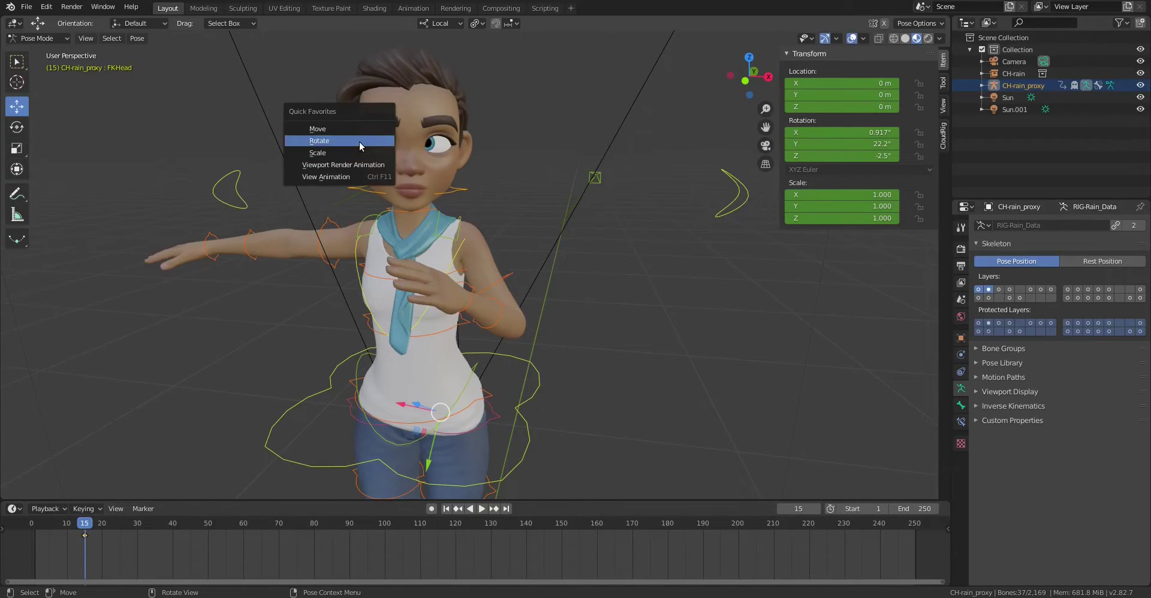
{"action": "key", "text": "Escape"}
Deselect all rig controls and switch to the Rotate tool and then the Scale tool through the Quick Favorites.
{"action": "key", "text": "alt+a"}
{"action": "key", "text": "q"}
{"action": "left_click", "coordinate": [359, 157]}
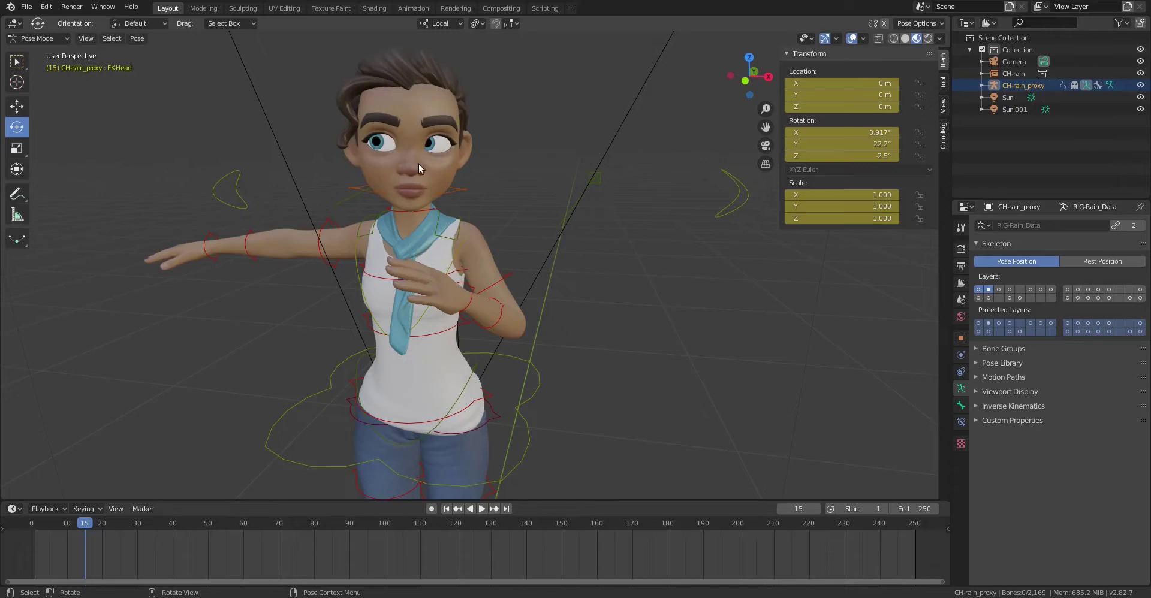
{"action": "key", "text": "q"}
{"action": "left_click", "coordinate": [420, 180]}
{"action": "key", "text": "q"}
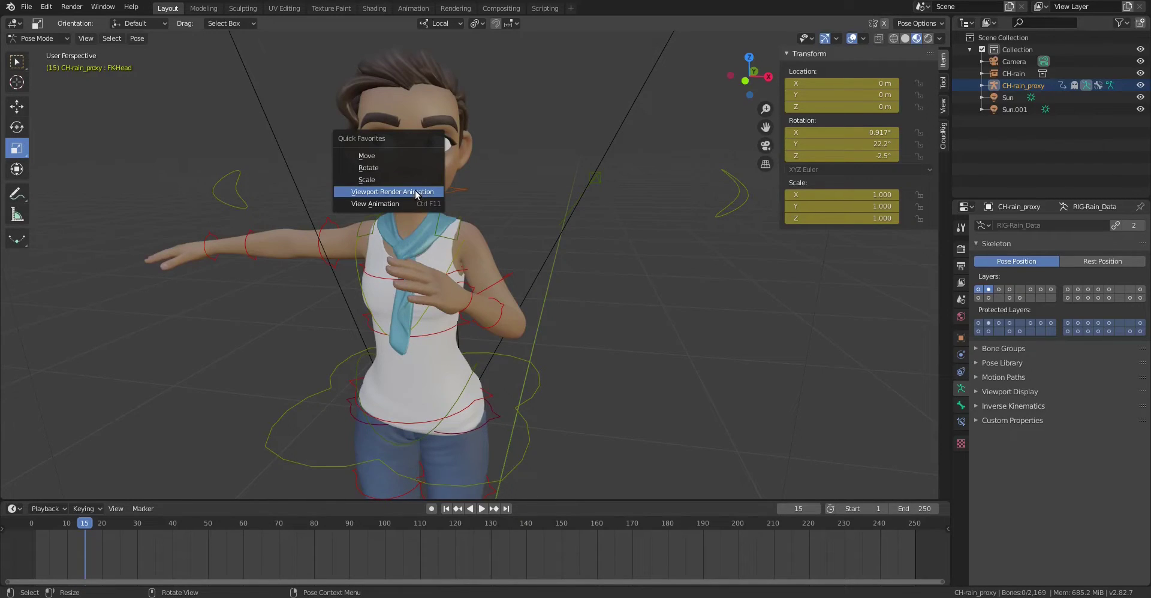
{"action": "key", "text": "q"}
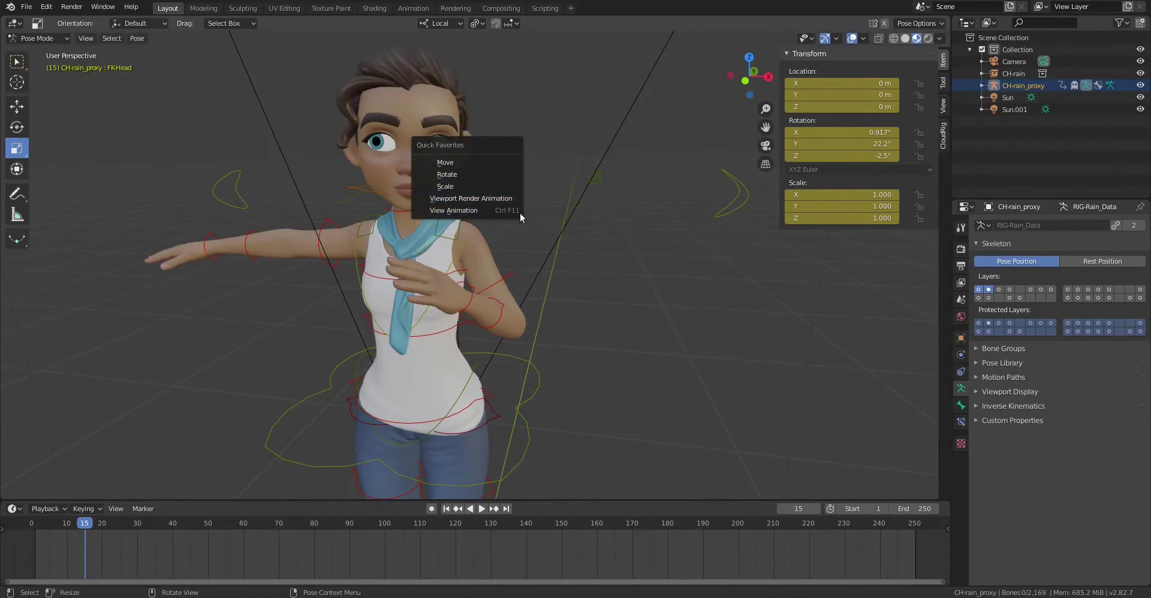
Examine the favorites and shortcut assignment options offered for Pose Position and several viewport tools.
{"action": "right_click", "coordinate": [1016, 264]}
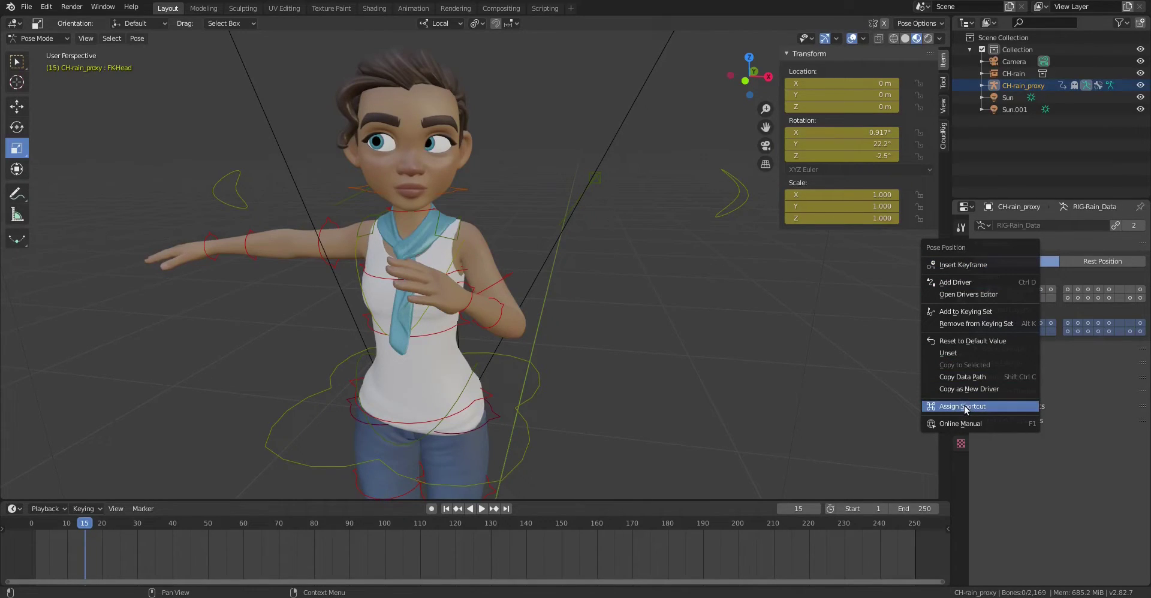
{"action": "right_click", "coordinate": [764, 151]}
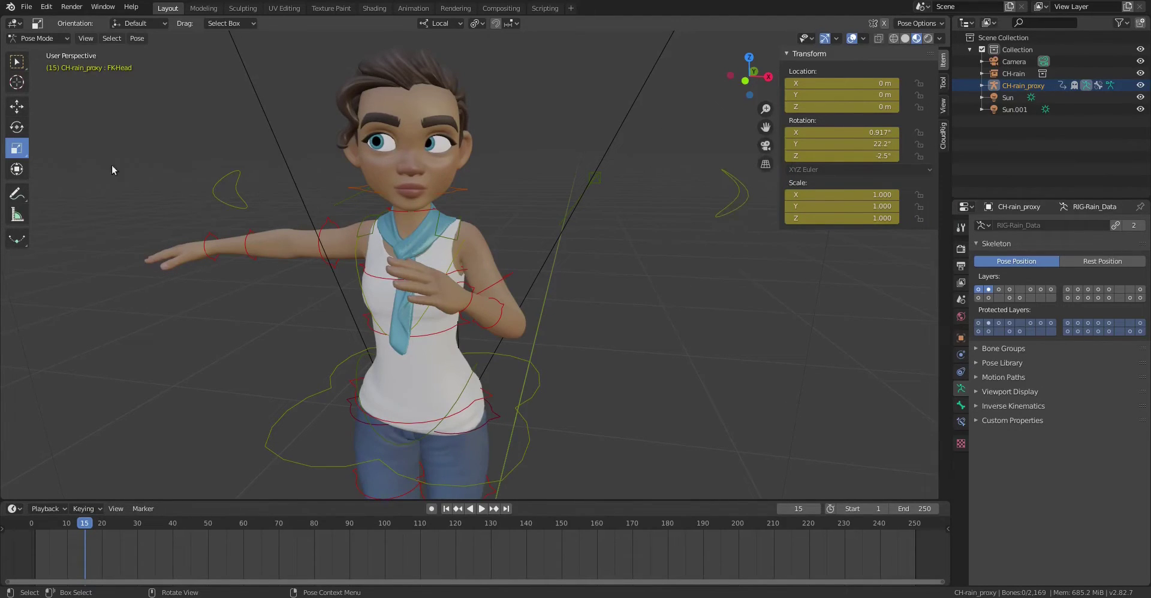
{"action": "right_click", "coordinate": [17, 169]}
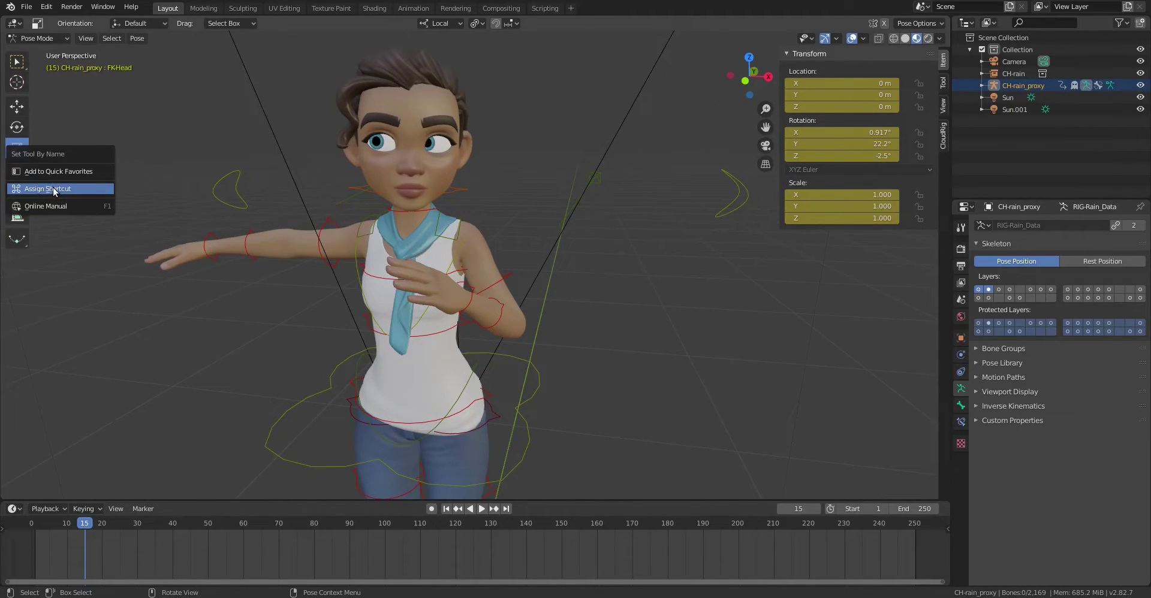
{"action": "right_click", "coordinate": [18, 216]}
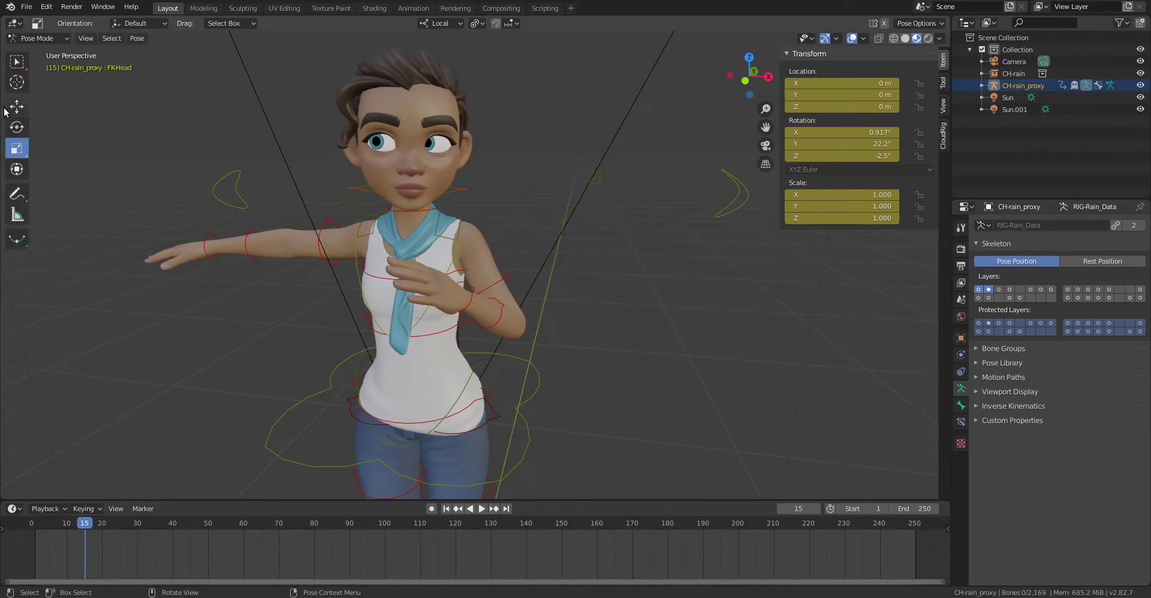
{"action": "right_click", "coordinate": [16, 82]}
Examine the Input, System and Save & Load settings in the preferences.
{"action": "left_click", "coordinate": [227, 184]}
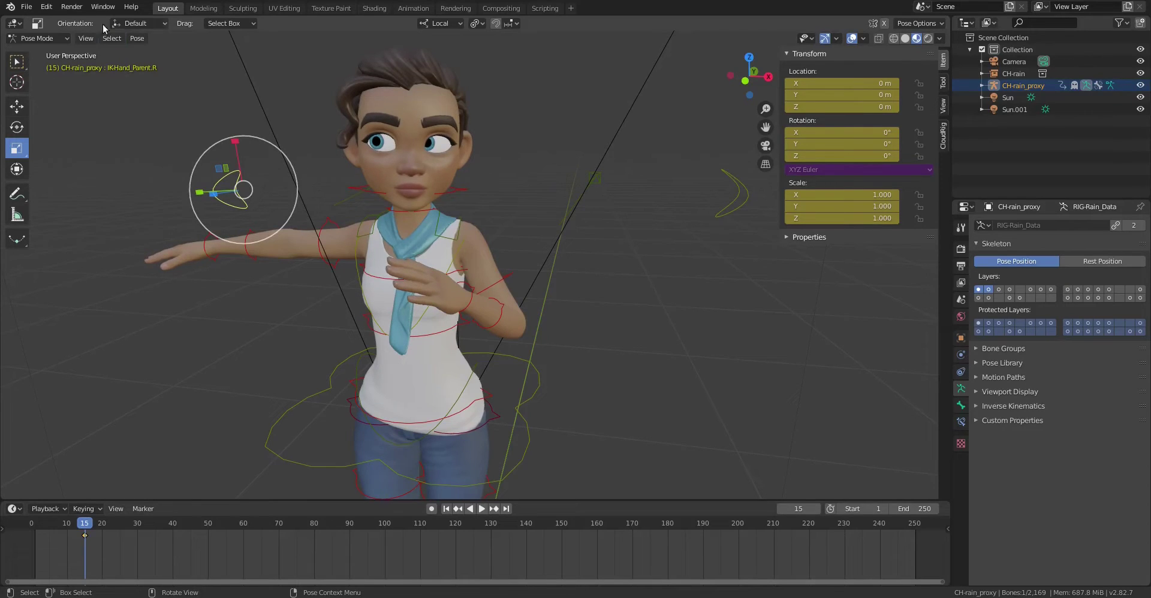
{"action": "left_click", "coordinate": [47, 8]}
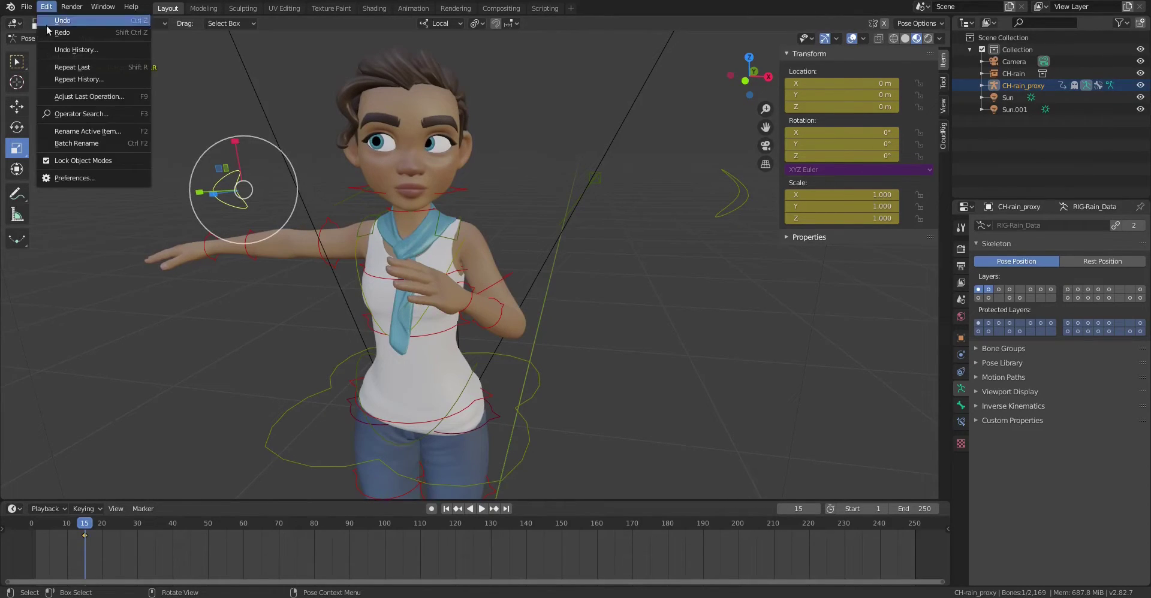
{"action": "left_click", "coordinate": [69, 177]}
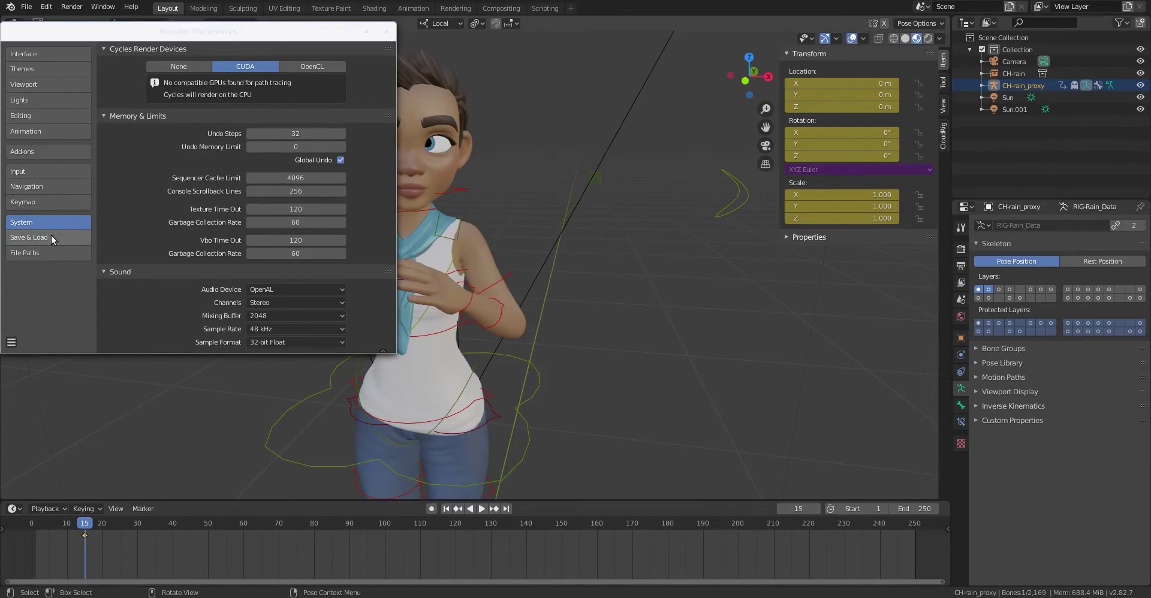
{"action": "left_click", "coordinate": [39, 175]}
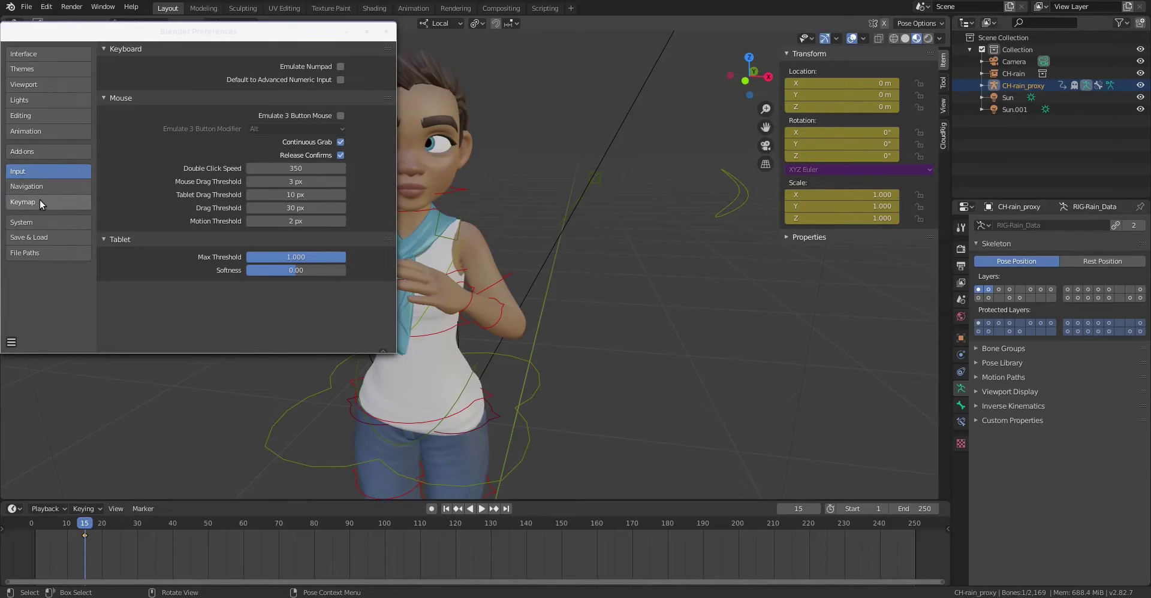
{"action": "left_click", "coordinate": [43, 224]}
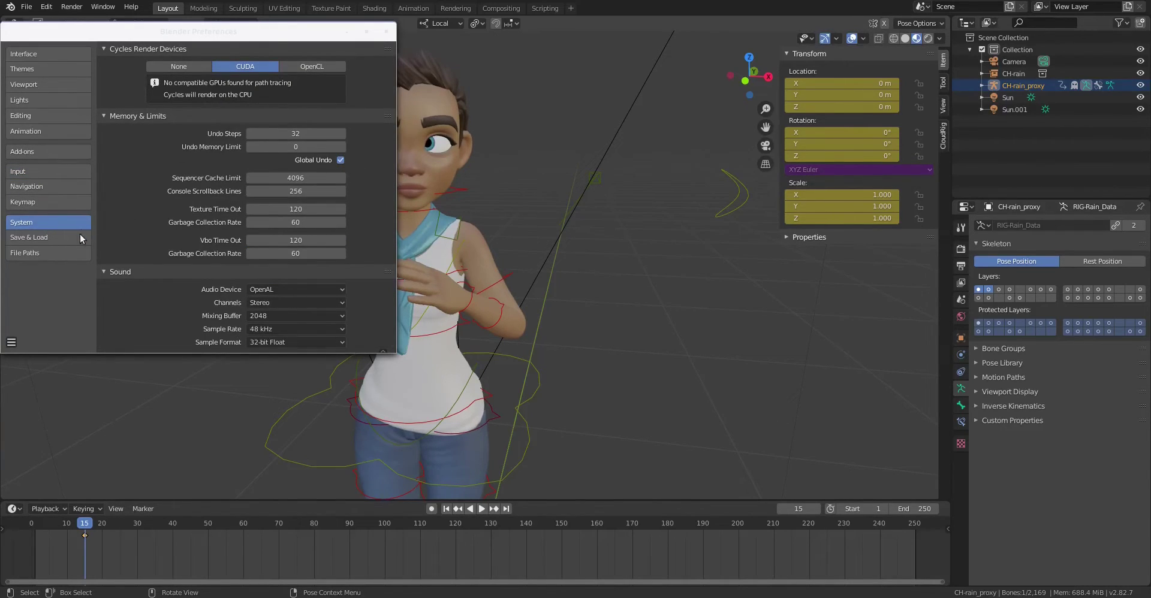
{"action": "left_click", "coordinate": [24, 239]}
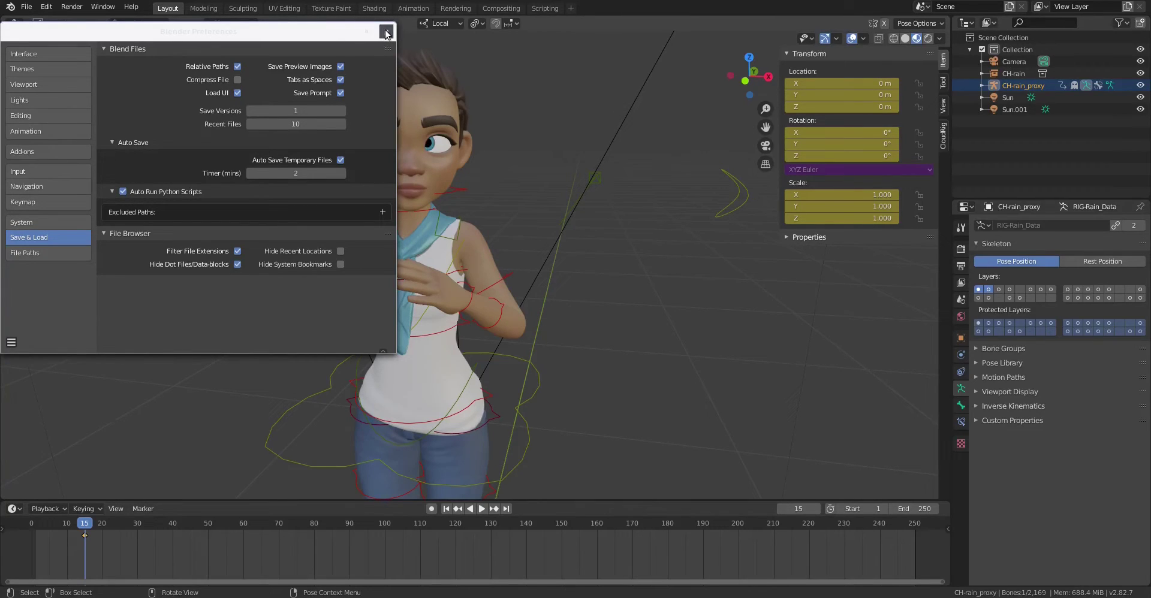
{"action": "left_click", "coordinate": [354, 33]}
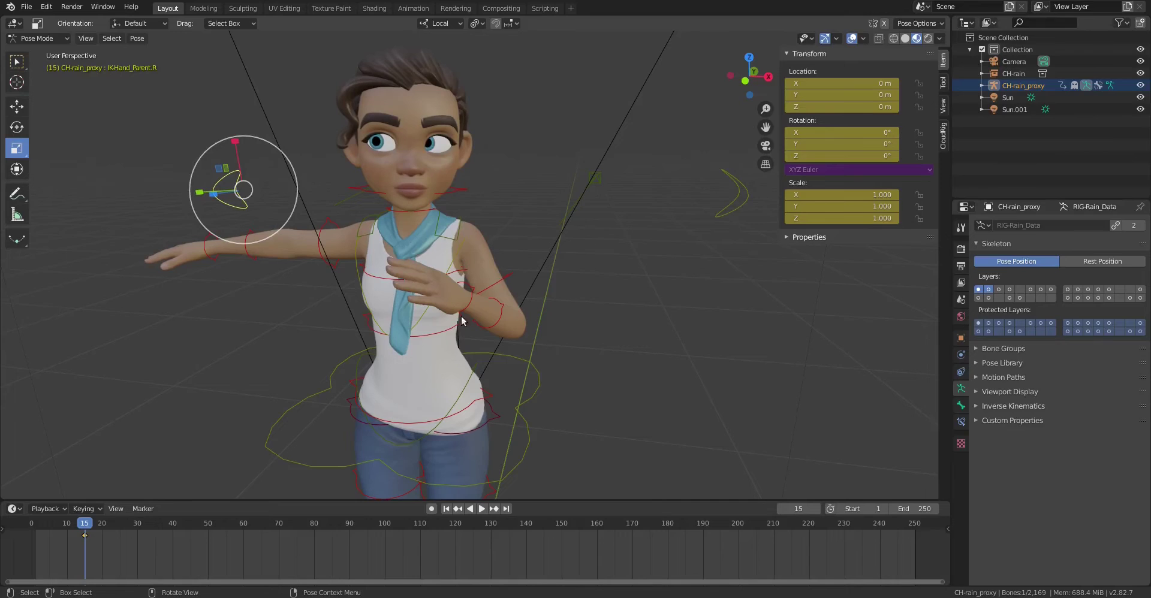
Switch to the Move tool and select the left arm's FK hand, forearm and upper arm controls together.
{"action": "left_click", "coordinate": [420, 293]}
{"action": "middle_click_drag", "start_coordinate": [418, 289], "coordinate": [411, 289]}
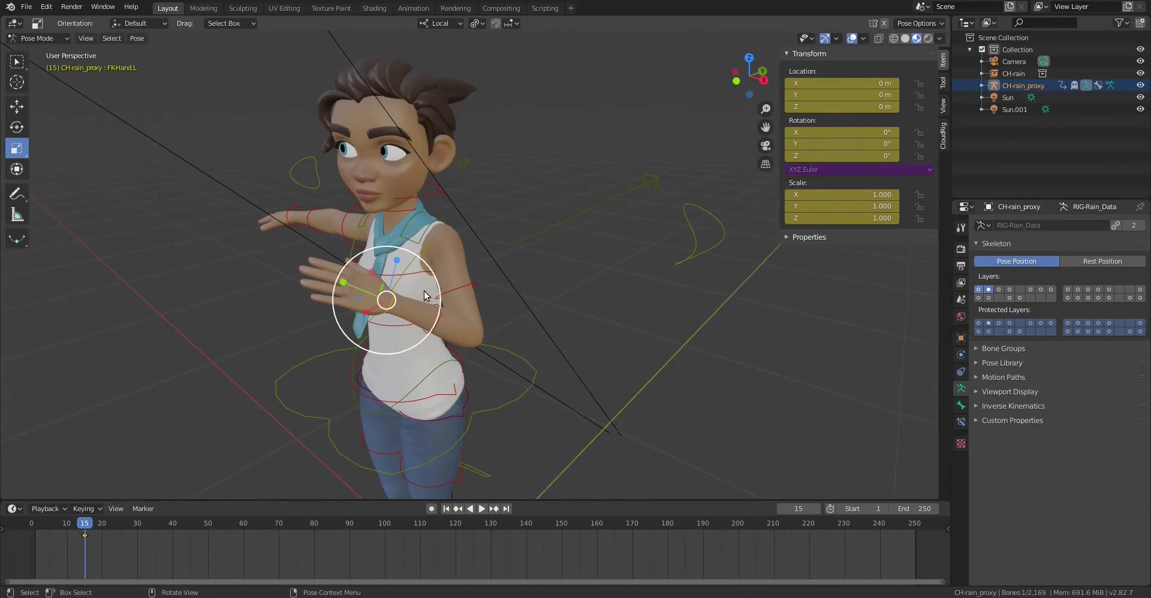
{"action": "key", "text": "shift+space"}
{"action": "left_click", "coordinate": [415, 265]}
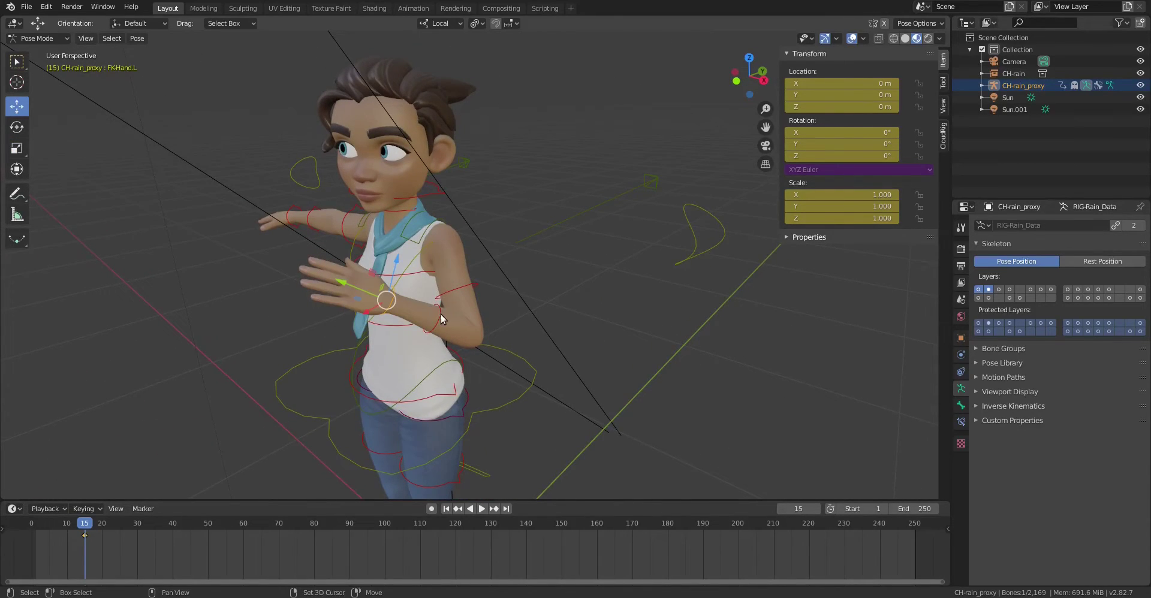
{"action": "left_click", "coordinate": [442, 318]}
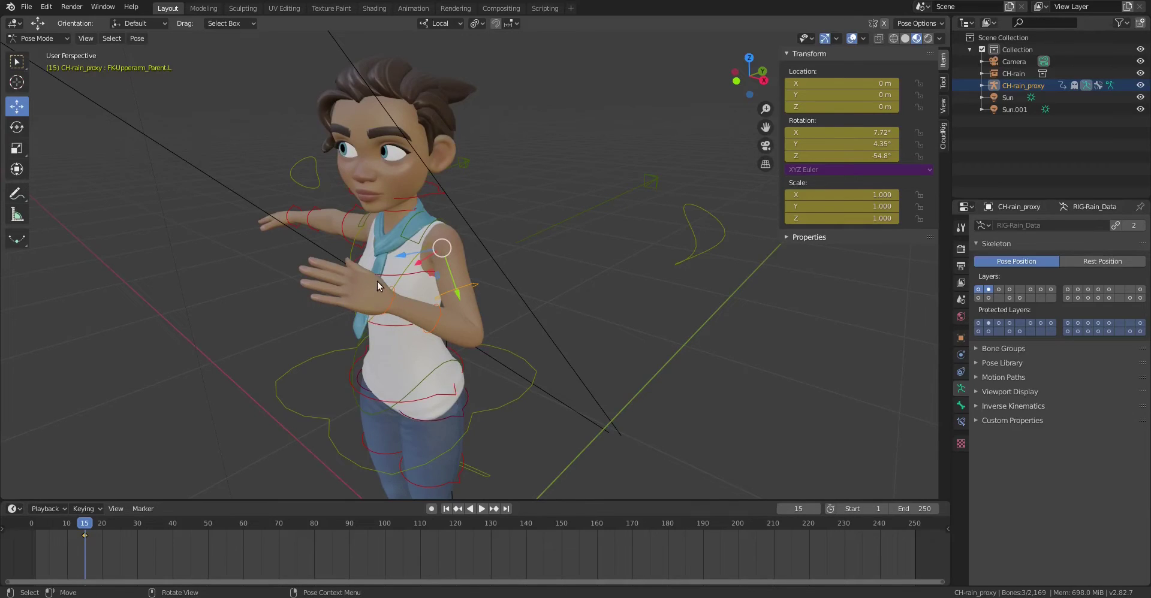
{"action": "middle_click_drag", "start_coordinate": [377, 282], "coordinate": [409, 224]}
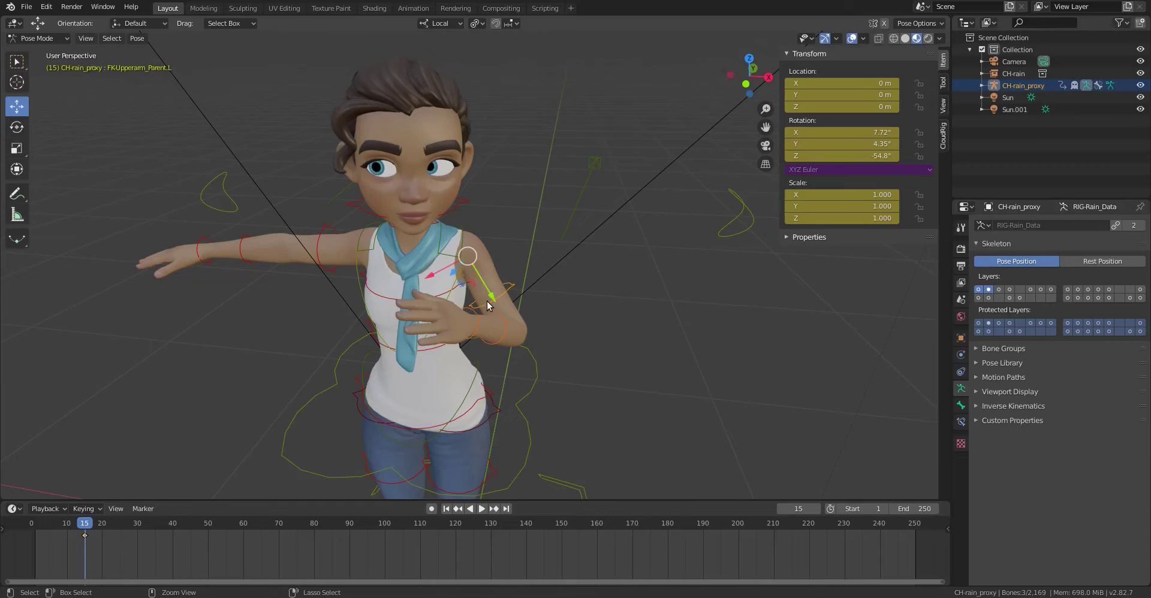
Copy the pose of the selected left arm controls and paste it flipped onto the right arm.
{"action": "key", "text": "ctrl+c"}
{"action": "key", "text": "ctrl+shift+c"}
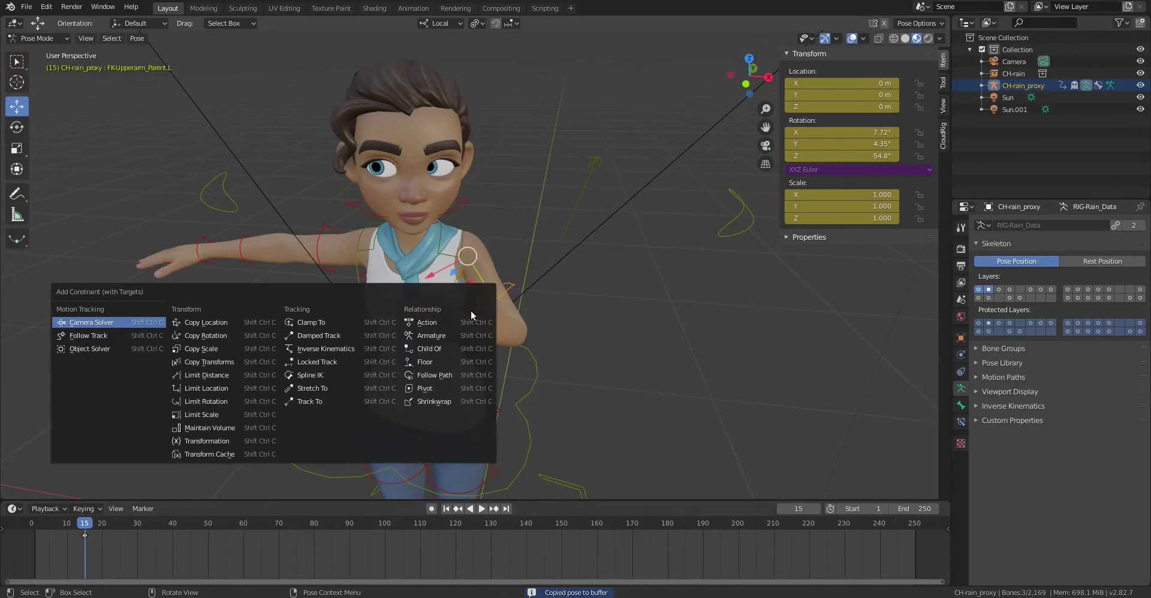
{"action": "left_click", "coordinate": [88, 38]}
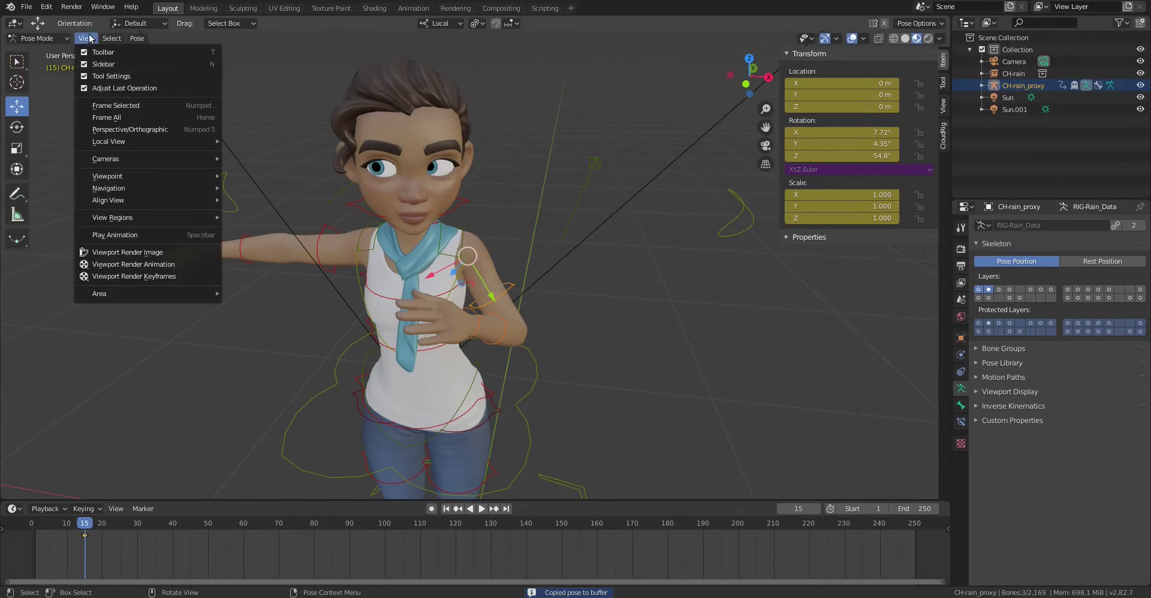
{"action": "left_click", "coordinate": [137, 38]}
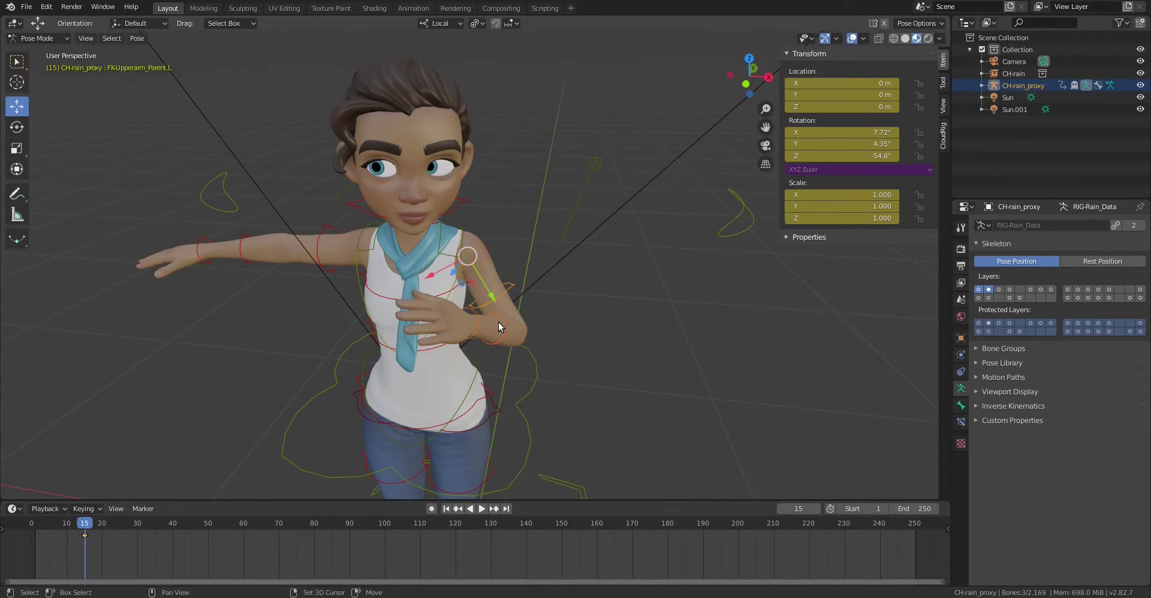
{"action": "key", "text": "ctrl+shift+v"}
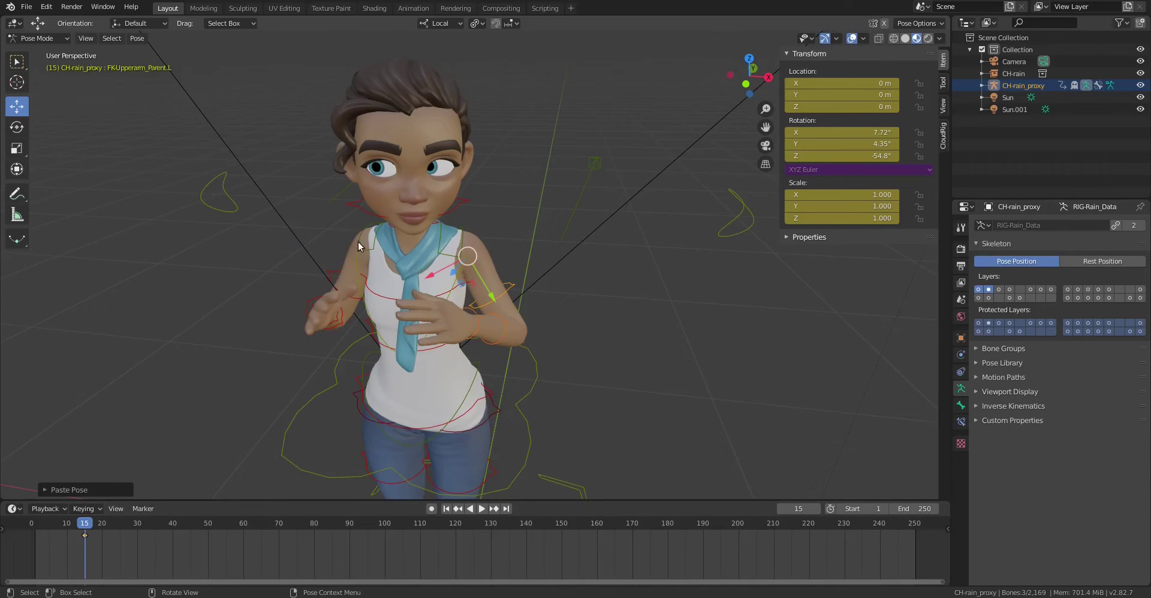
{"action": "middle_click_drag", "start_coordinate": [466, 229], "coordinate": [338, 272]}
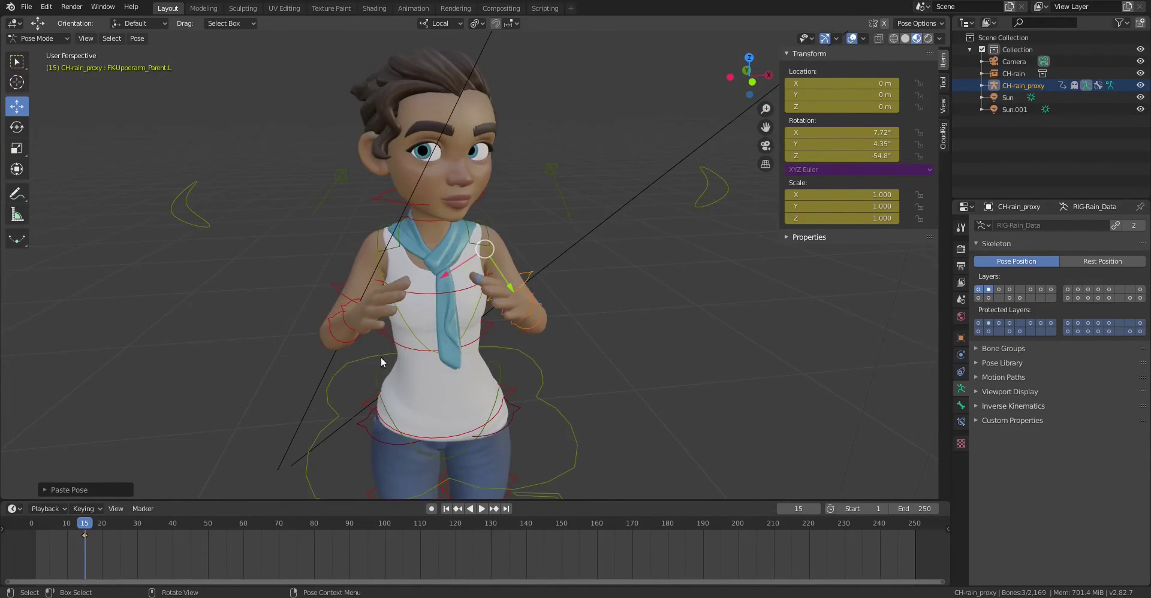
{"action": "middle_click_drag", "start_coordinate": [336, 326], "coordinate": [426, 367]}
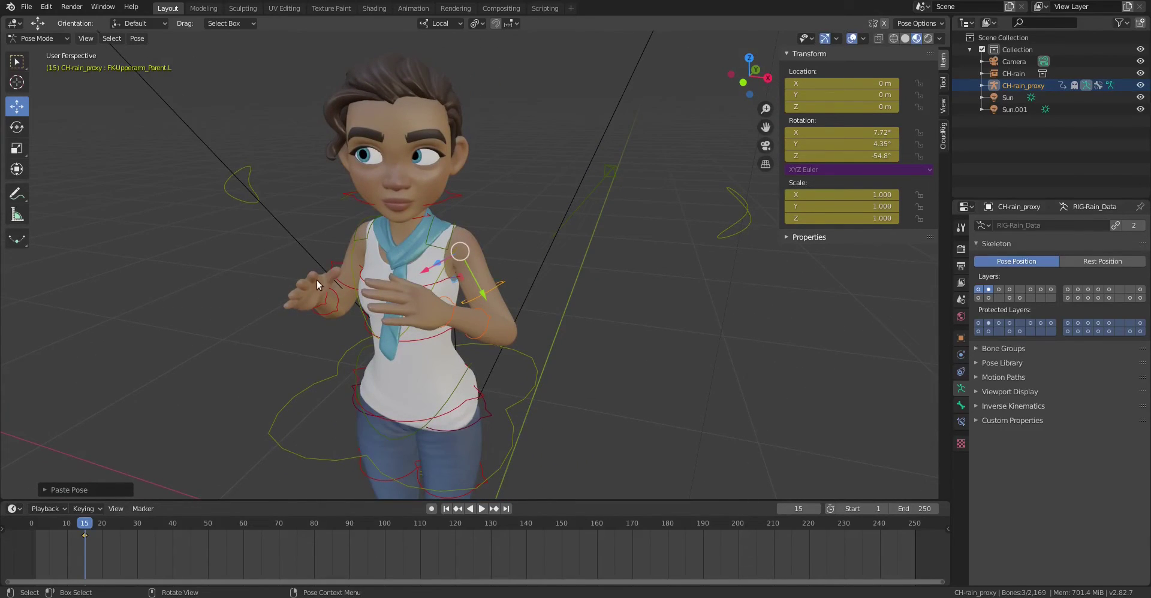
Rotate the left thigh's FK control outward to about X 13.7°, Y -8.5° and Z -32.9°.
{"action": "middle_click_drag", "start_coordinate": [430, 337], "coordinate": [468, 264], "text": "shift"}
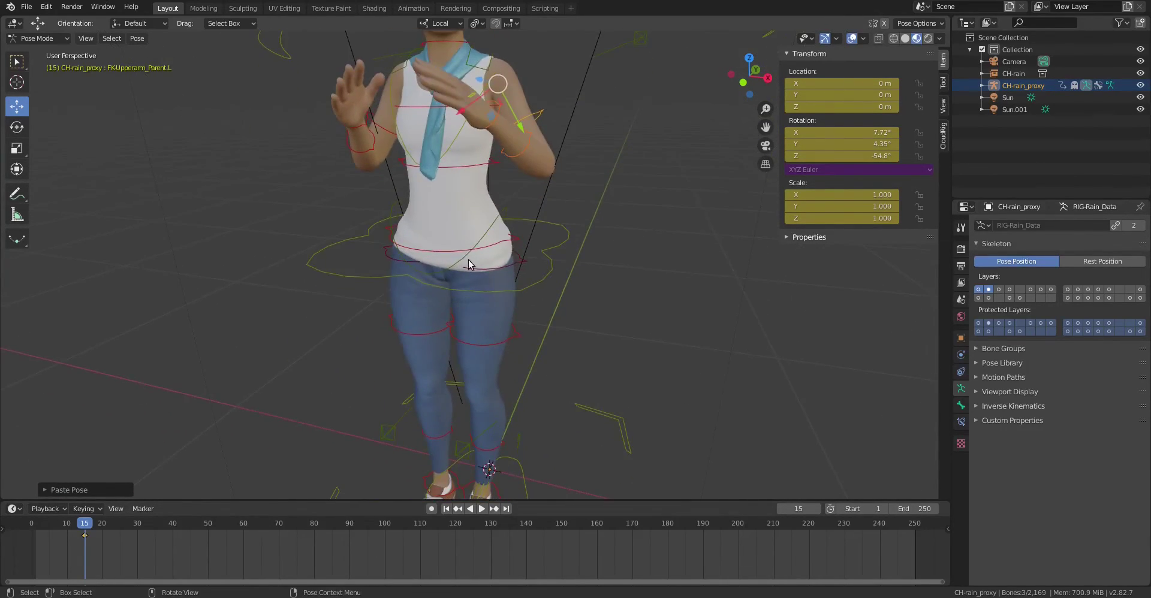
{"action": "left_click", "coordinate": [517, 333]}
{"action": "key", "text": "r"}
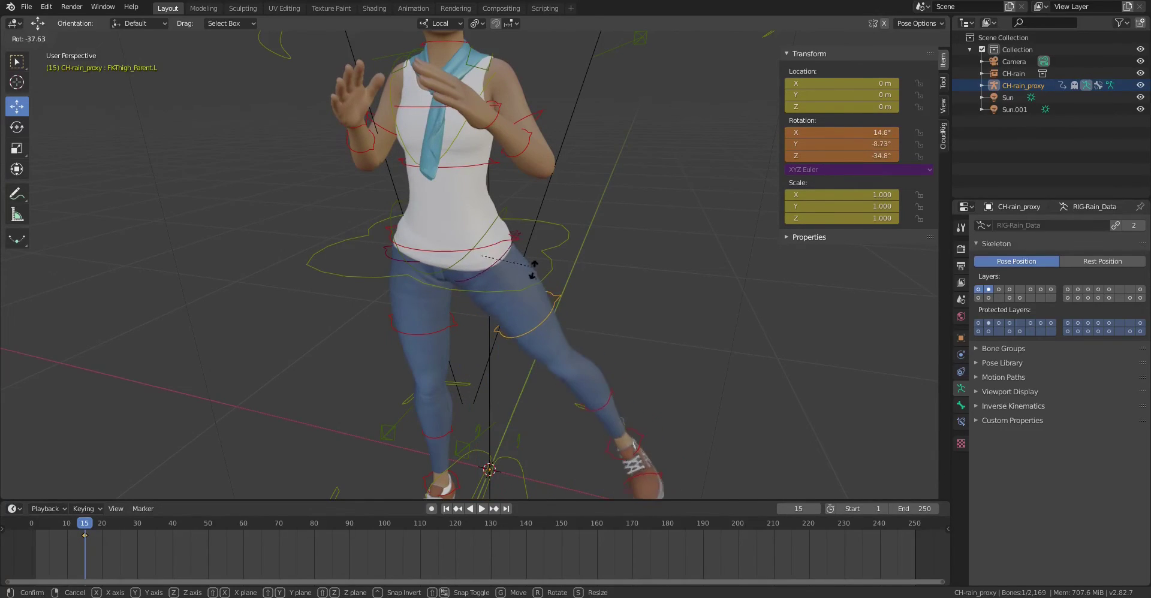
{"action": "left_click", "coordinate": [560, 393]}
Bend the left knee backward by rotating the FK shin control to about 62.2° on X.
{"action": "left_click", "coordinate": [563, 403]}
{"action": "middle_click_drag", "start_coordinate": [563, 403], "coordinate": [469, 333]}
{"action": "key", "text": "r"}
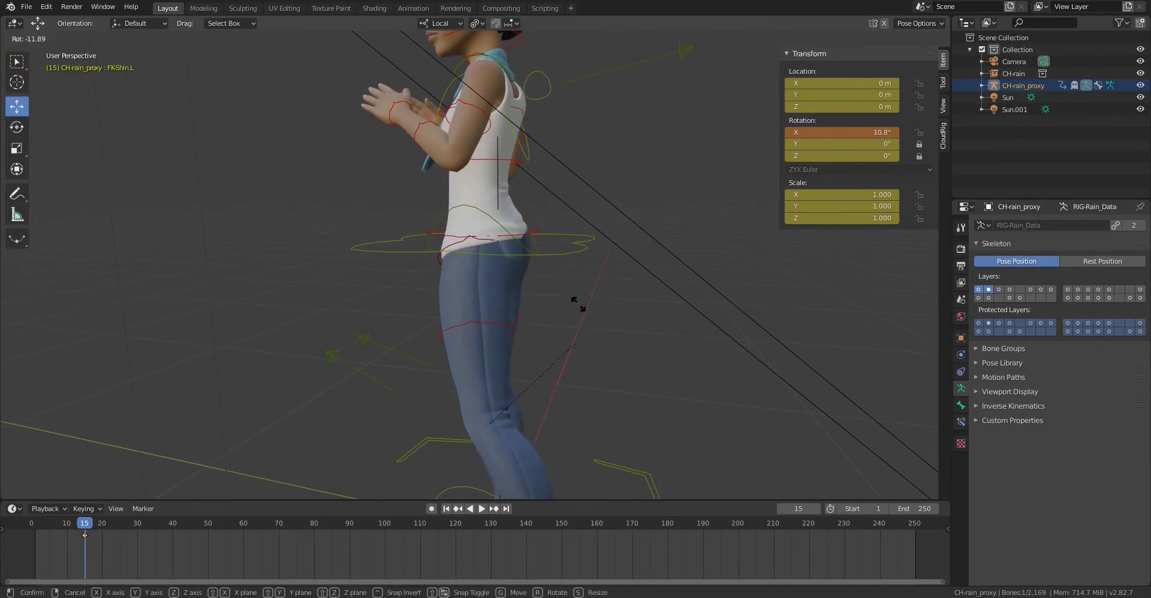
{"action": "left_click", "coordinate": [497, 216]}
Rotate the left foot's FK control to about X 44.2°, Y 18.5° and Z -9.13° so the toes point down.
{"action": "middle_click_drag", "start_coordinate": [491, 276], "coordinate": [516, 203], "text": "shift"}
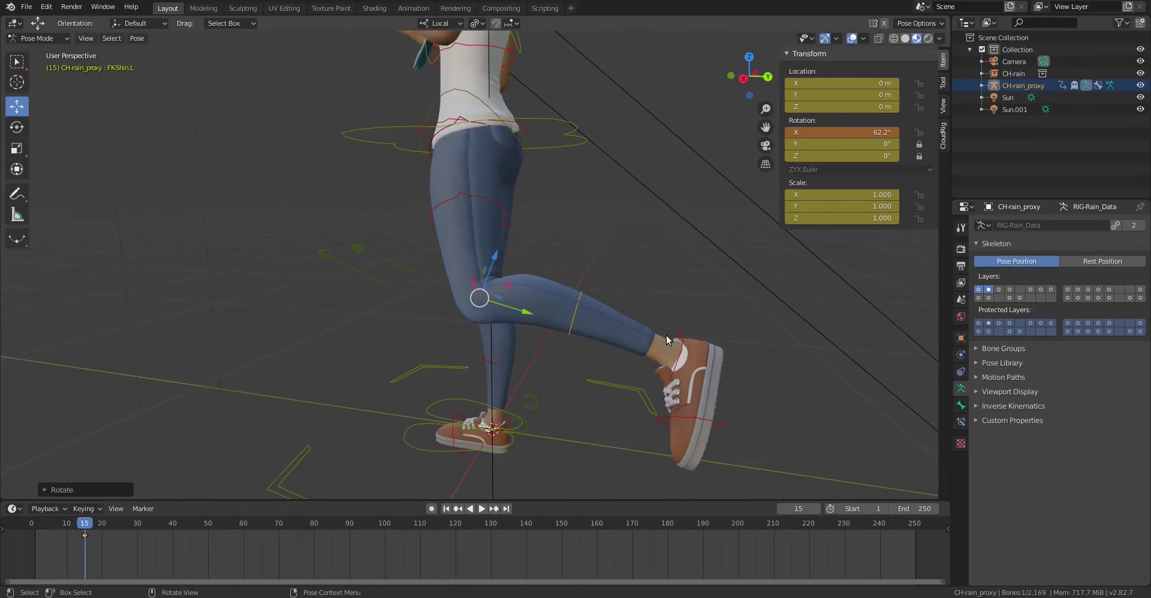
{"action": "left_click", "coordinate": [687, 340]}
{"action": "key", "text": "r"}
{"action": "left_click", "coordinate": [610, 296]}
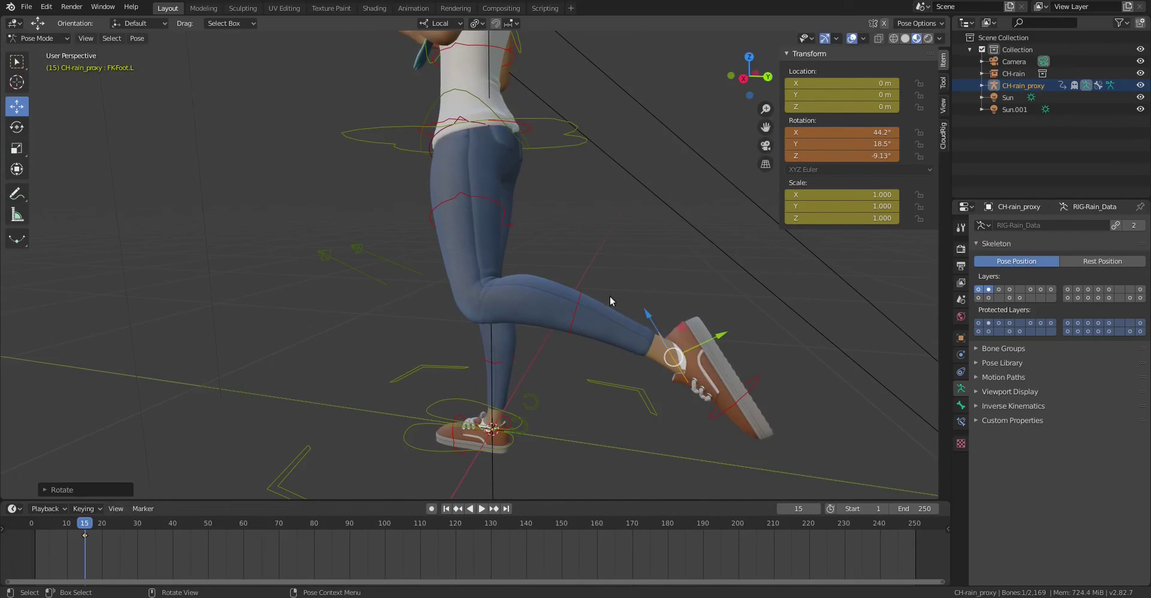
Copy the pose of the left foot, shin and thigh controls and paste it flipped onto the right leg.
{"action": "left_click", "coordinate": [580, 304], "text": "shift"}
{"action": "left_click", "coordinate": [494, 193], "text": "shift"}
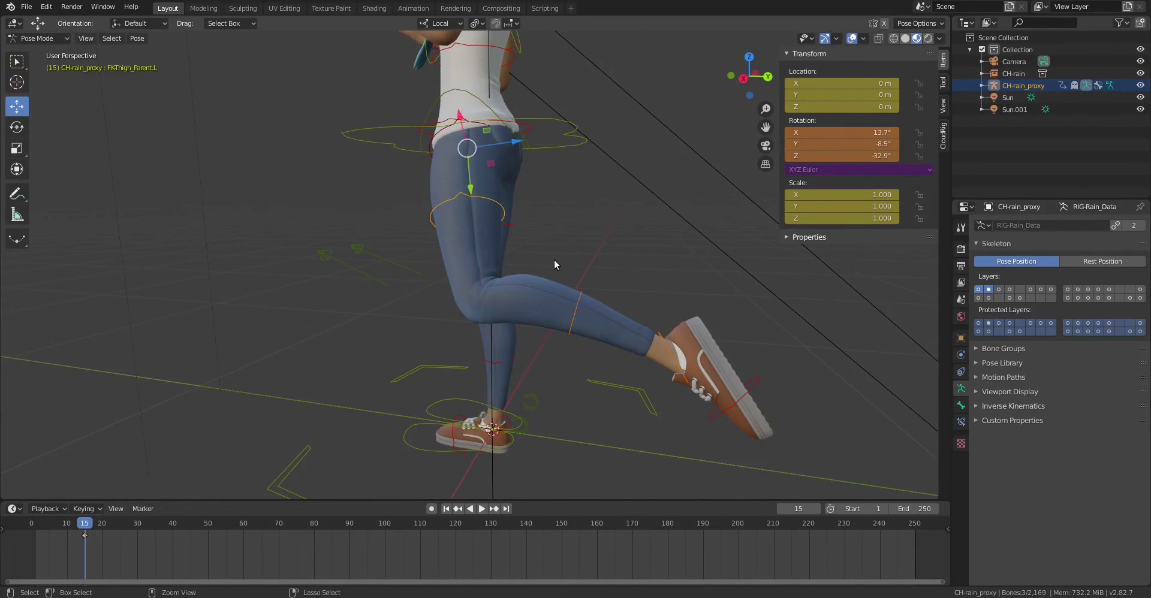
{"action": "key", "text": "ctrl+c"}
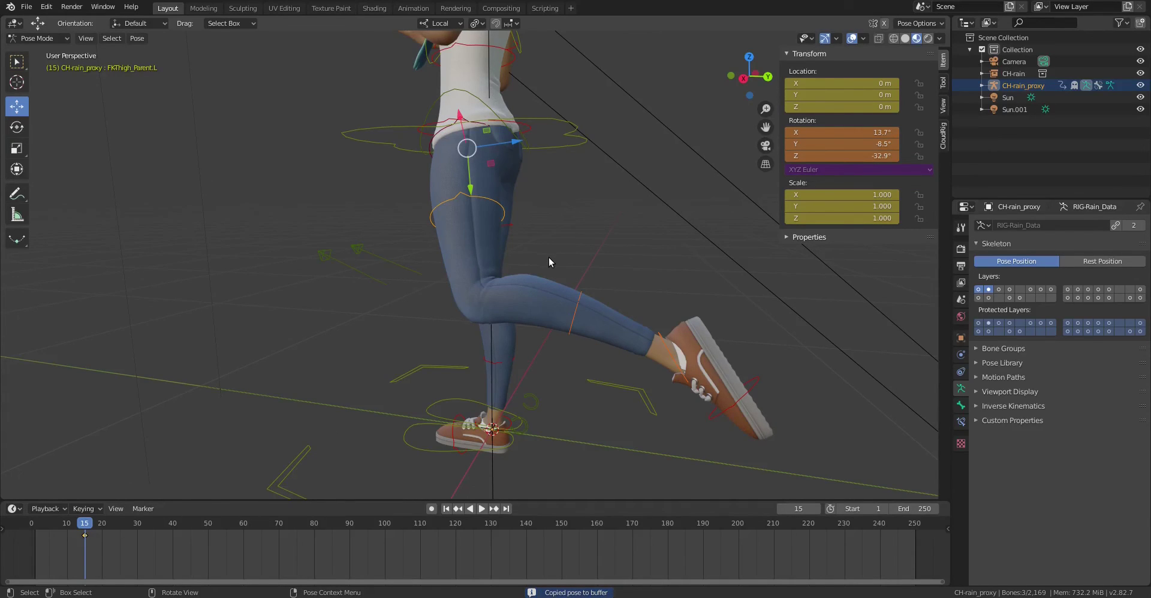
{"action": "key", "text": "ctrl+shift+v"}
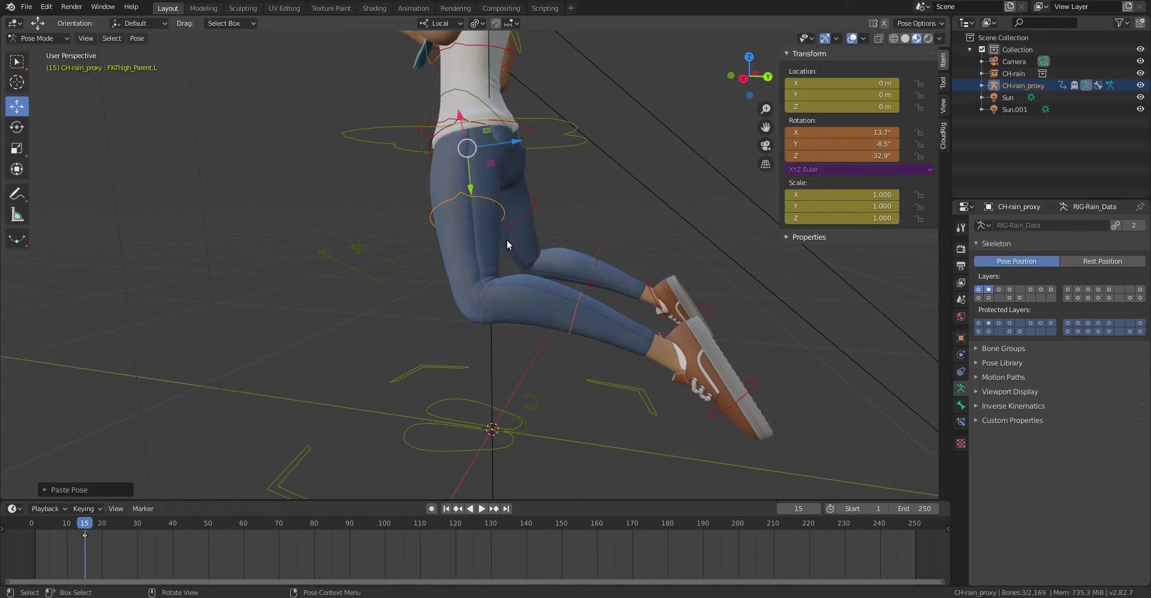
{"action": "middle_click_drag", "start_coordinate": [507, 244], "coordinate": [386, 294]}
{"action": "middle_click_drag", "start_coordinate": [571, 218], "coordinate": [465, 313], "text": "shift"}
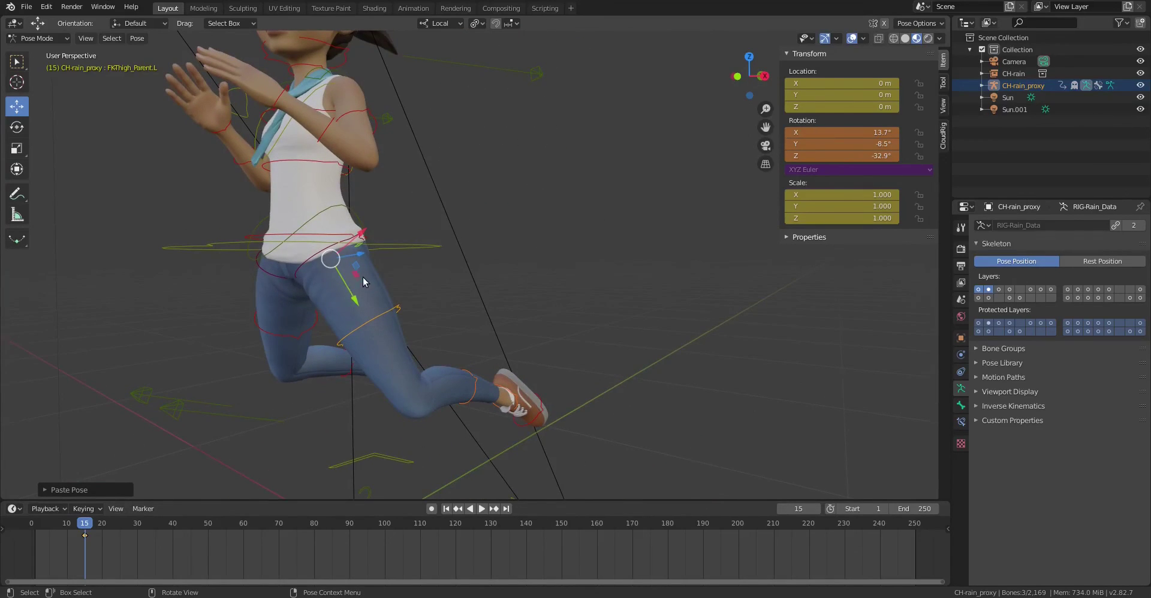